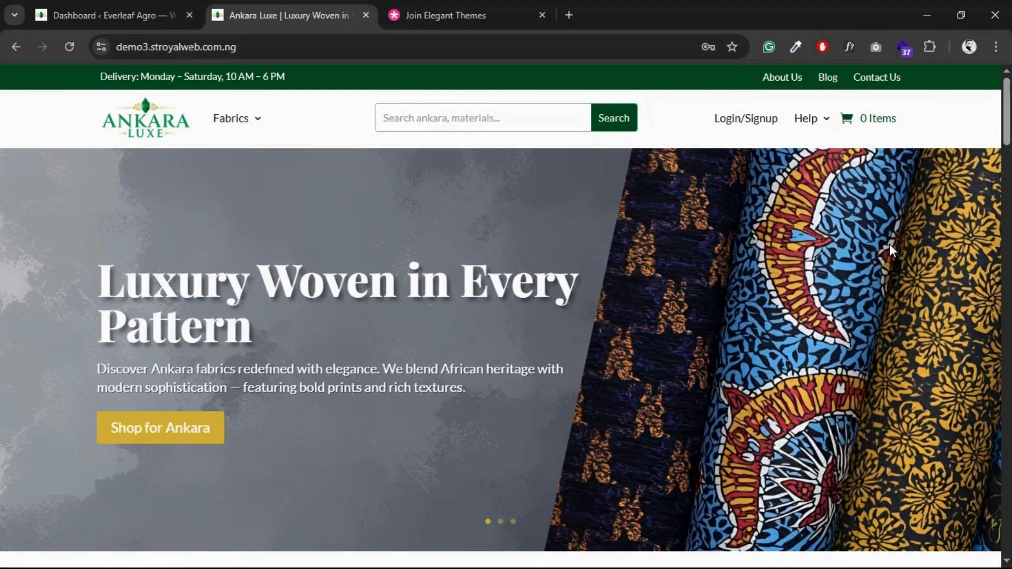
- Look through the Ankara Luxe homepage's fabric collections, product rows and "Why choose us" section, then return to its banner
{"action": "scroll", "coordinate": [890, 245], "scroll_direction": "down", "scroll_amount": 3}
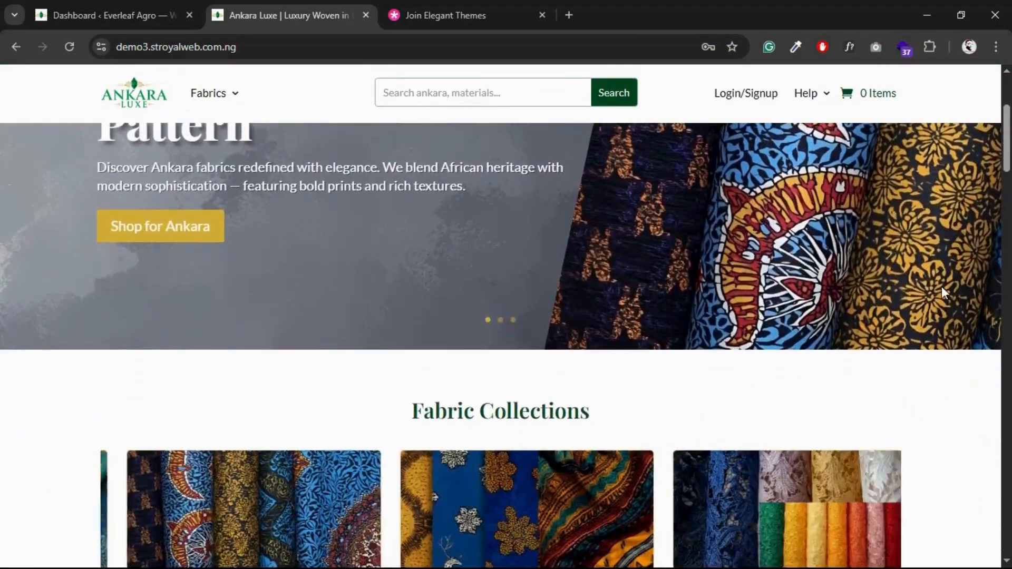
{"action": "scroll", "coordinate": [942, 287], "scroll_direction": "down", "scroll_amount": 4}
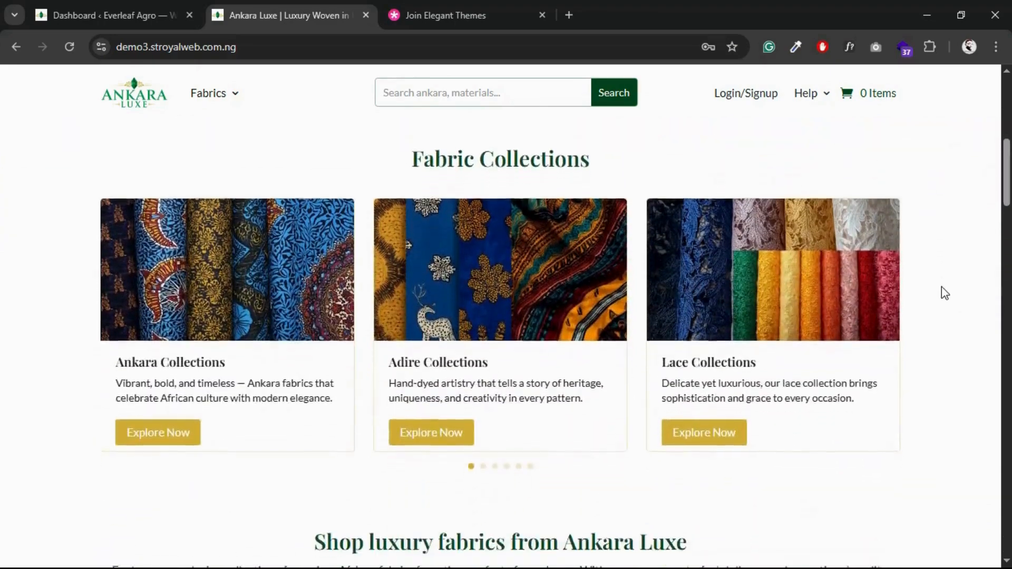
{"action": "scroll", "coordinate": [942, 287], "scroll_direction": "down", "scroll_amount": 10}
{"action": "scroll", "coordinate": [942, 293], "scroll_direction": "down", "scroll_amount": 4}
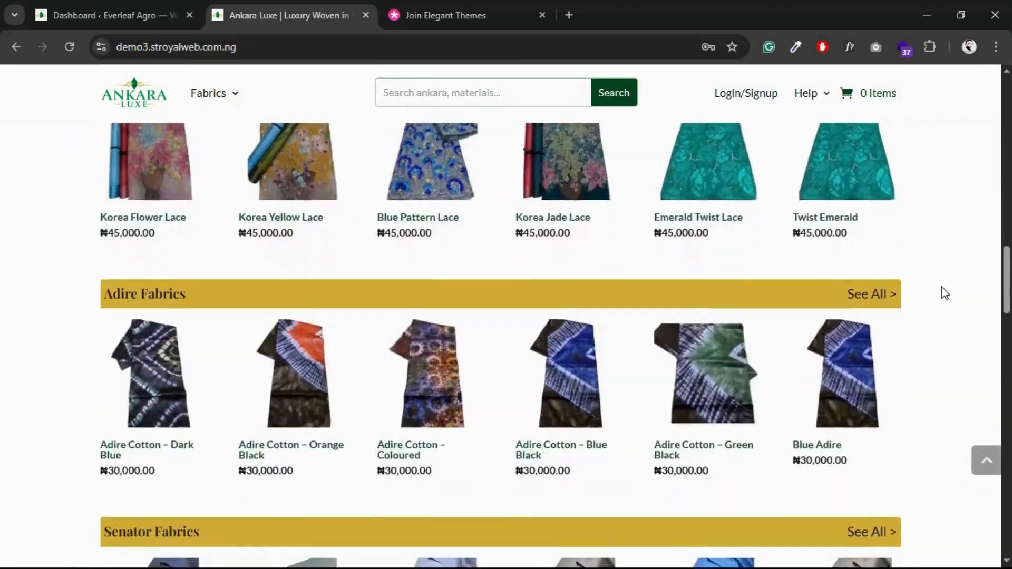
{"action": "scroll", "coordinate": [942, 293], "scroll_direction": "down", "scroll_amount": 10}
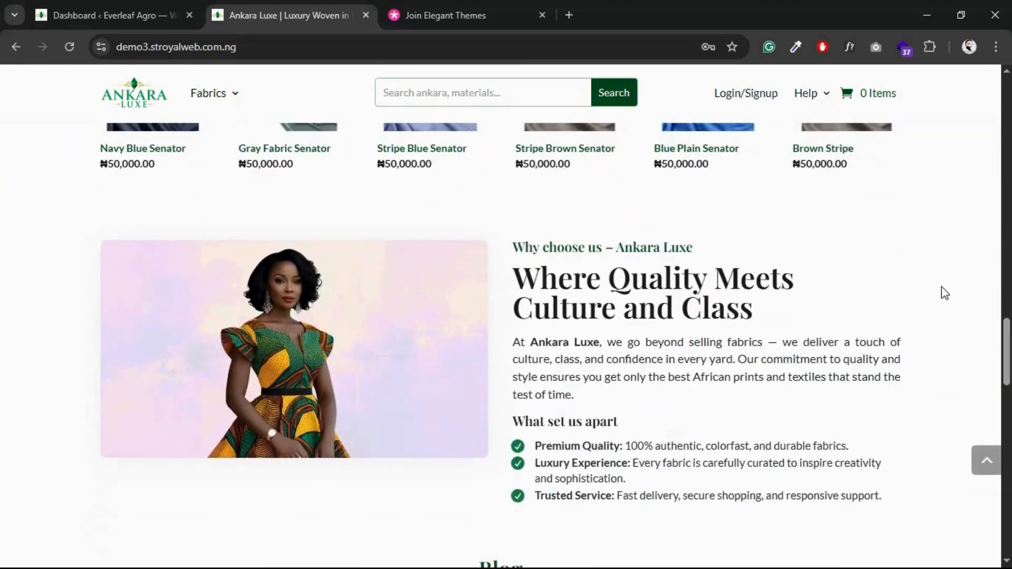
{"action": "scroll", "coordinate": [942, 287], "scroll_direction": "up", "scroll_amount": 20}
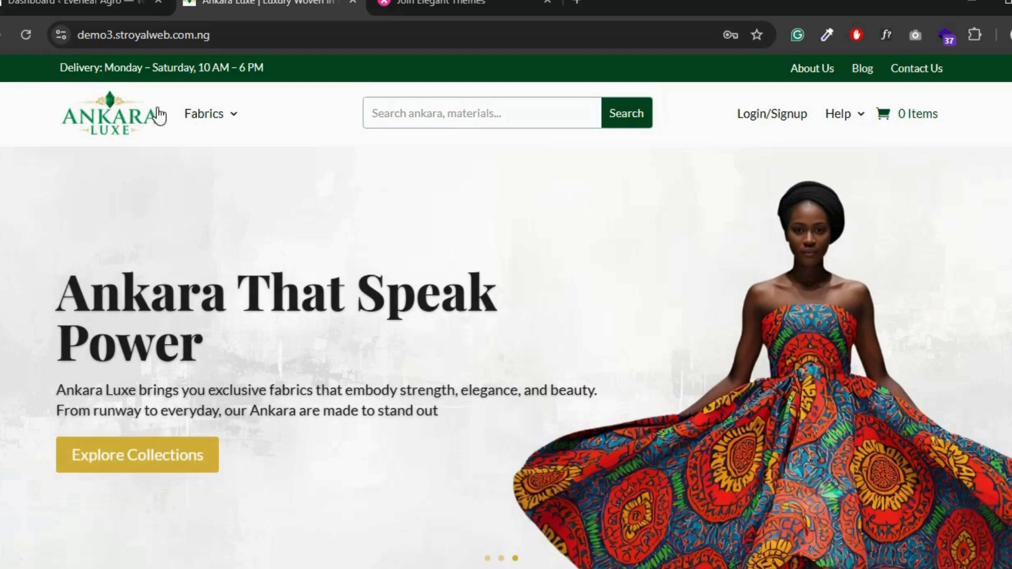
- Examine the Fabrics submenus and the Login/Signup popup on the Ankara Luxe site, and close the popup
{"action": "mouse_move", "coordinate": [211, 118]}
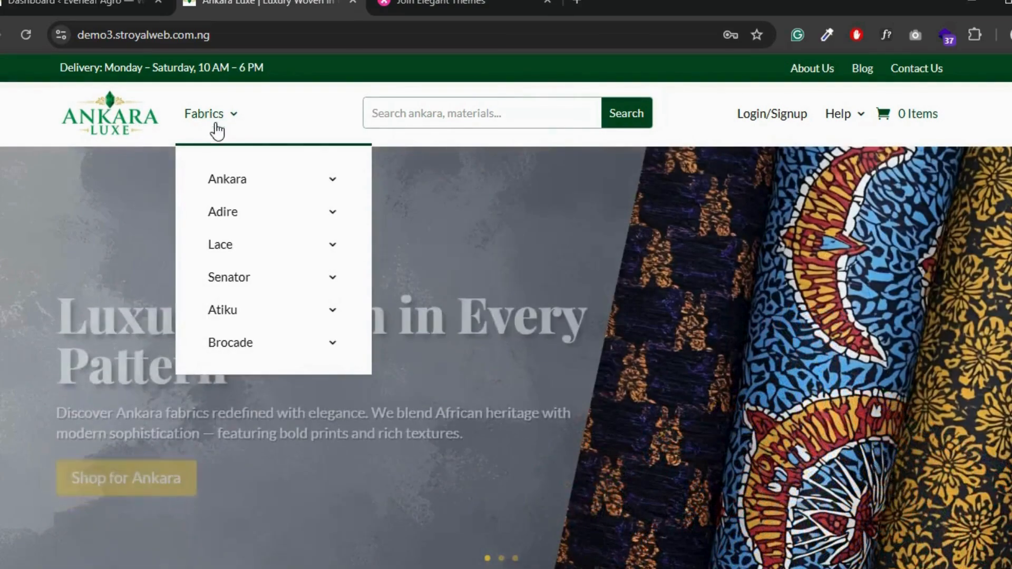
{"action": "mouse_move", "coordinate": [228, 181]}
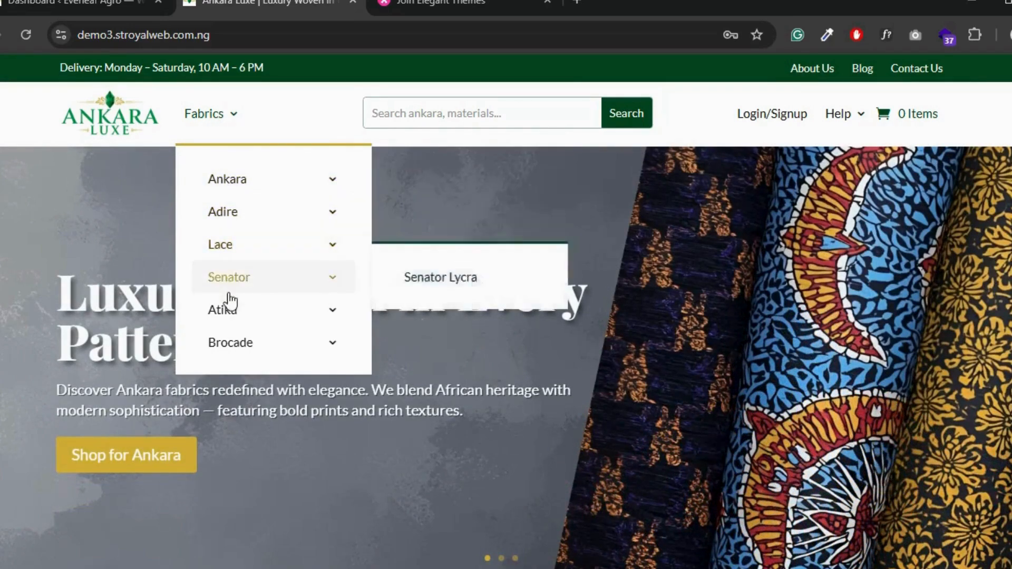
{"action": "mouse_move", "coordinate": [231, 317]}
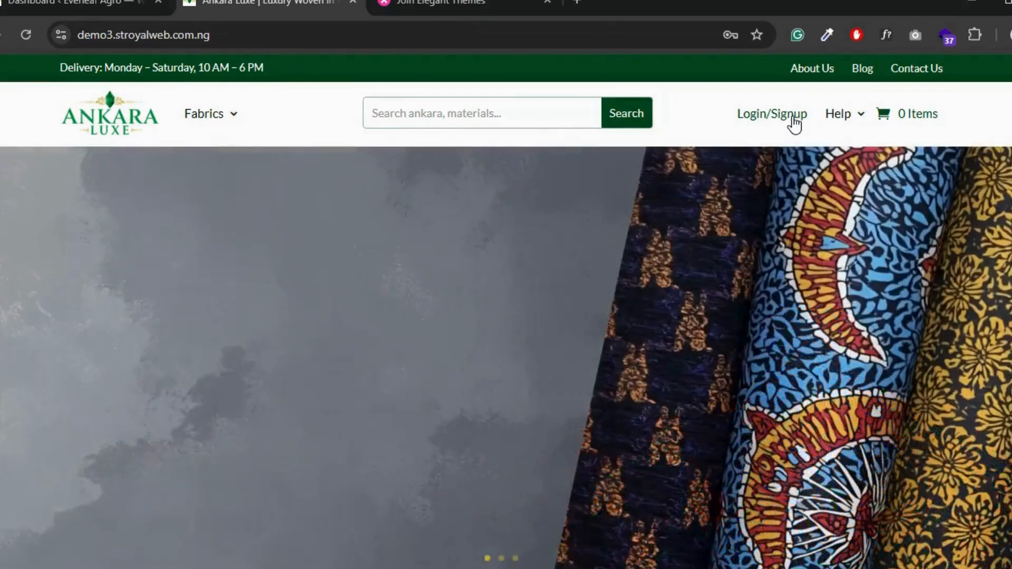
{"action": "left_click", "coordinate": [793, 119]}
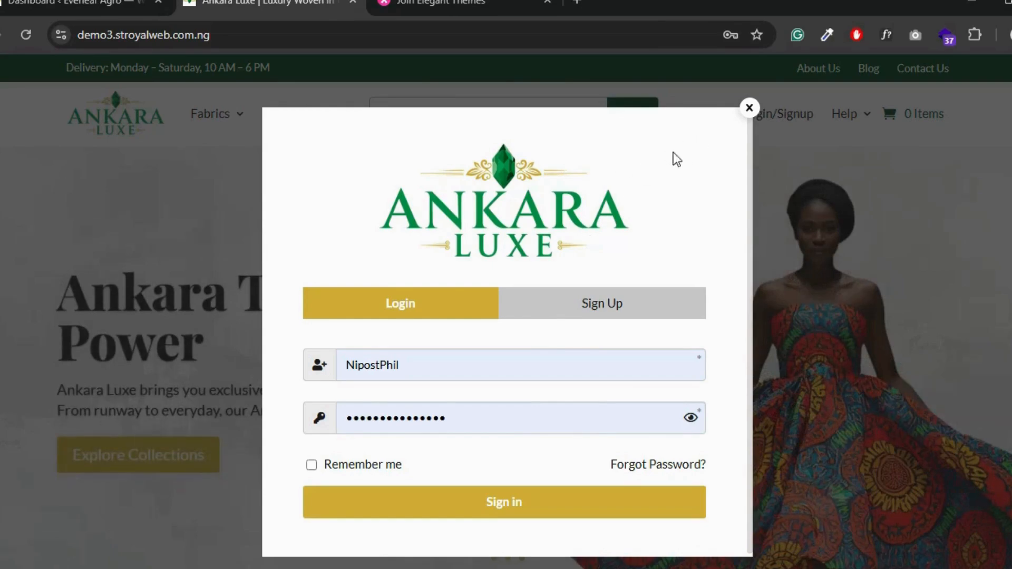
{"action": "left_click", "coordinate": [749, 109]}
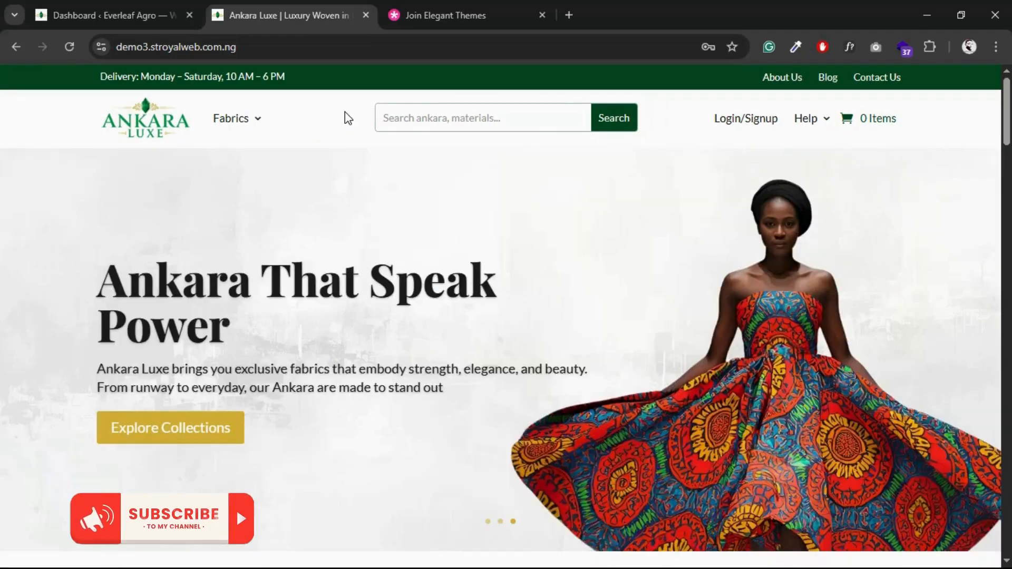
- Switch to the Everleaf Agro WordPress dashboard and look over its admin menu entries and the Settings submenu
{"action": "left_click", "coordinate": [129, 11]}
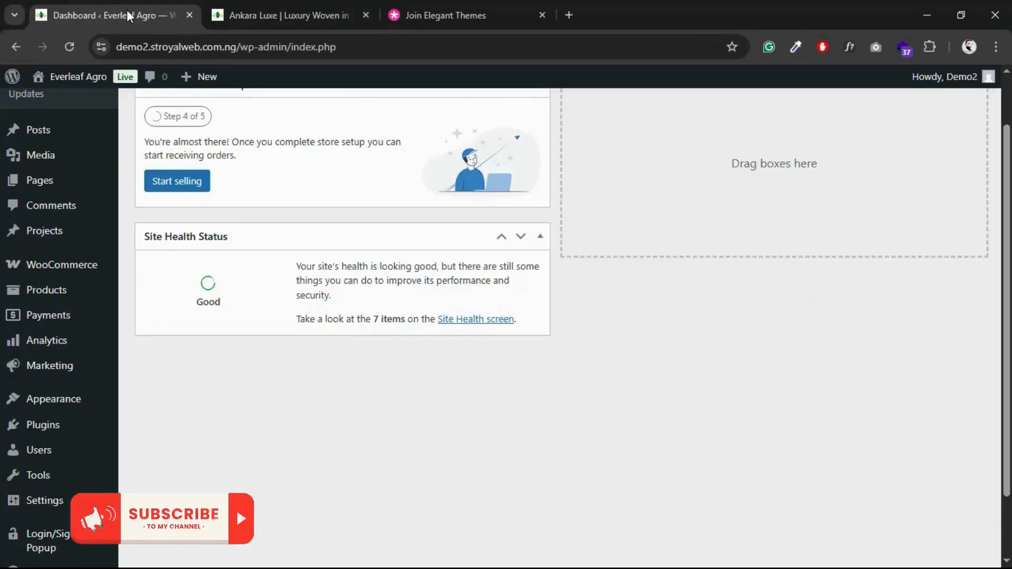
{"action": "mouse_move", "coordinate": [79, 165]}
{"action": "scroll", "coordinate": [80, 167], "scroll_direction": "up", "scroll_amount": 2}
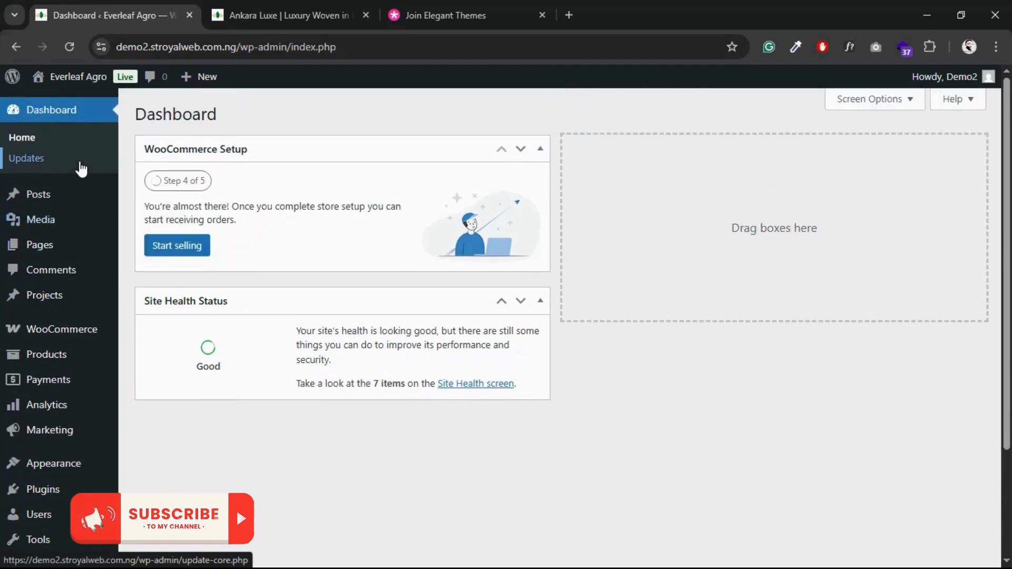
{"action": "scroll", "coordinate": [81, 169], "scroll_direction": "down", "scroll_amount": 3}
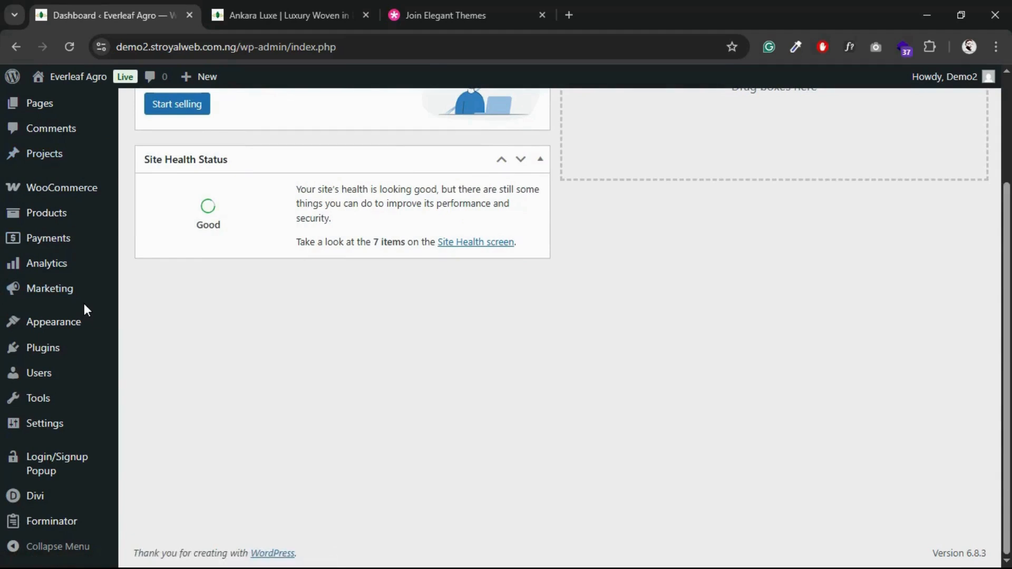
{"action": "mouse_move", "coordinate": [50, 428]}
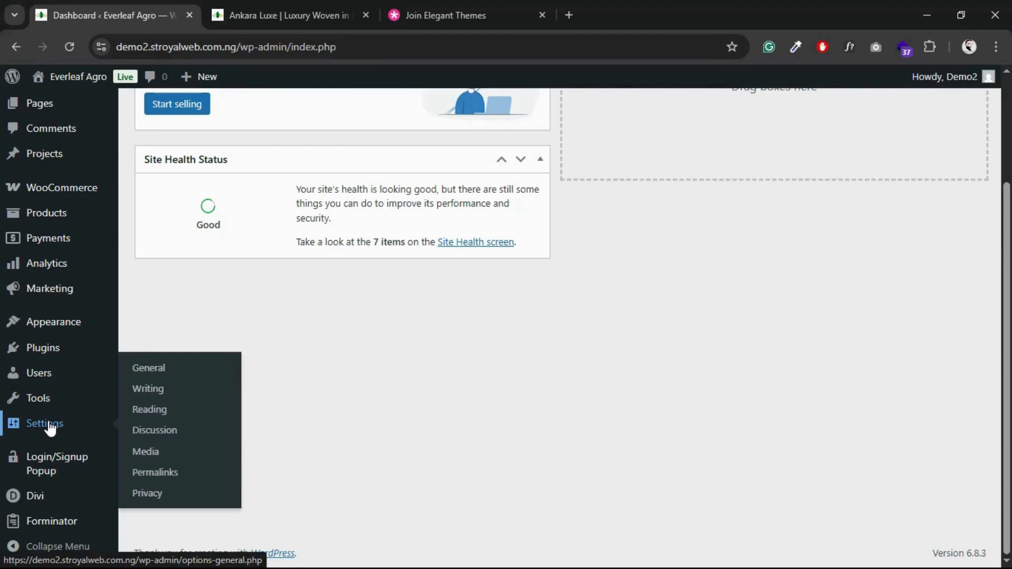
- Compare the Divi Yearly and Divi Lifetime plans on the Elegant Themes pricing page, leaving Divi Lifetime selected
{"action": "left_click", "coordinate": [447, 13]}
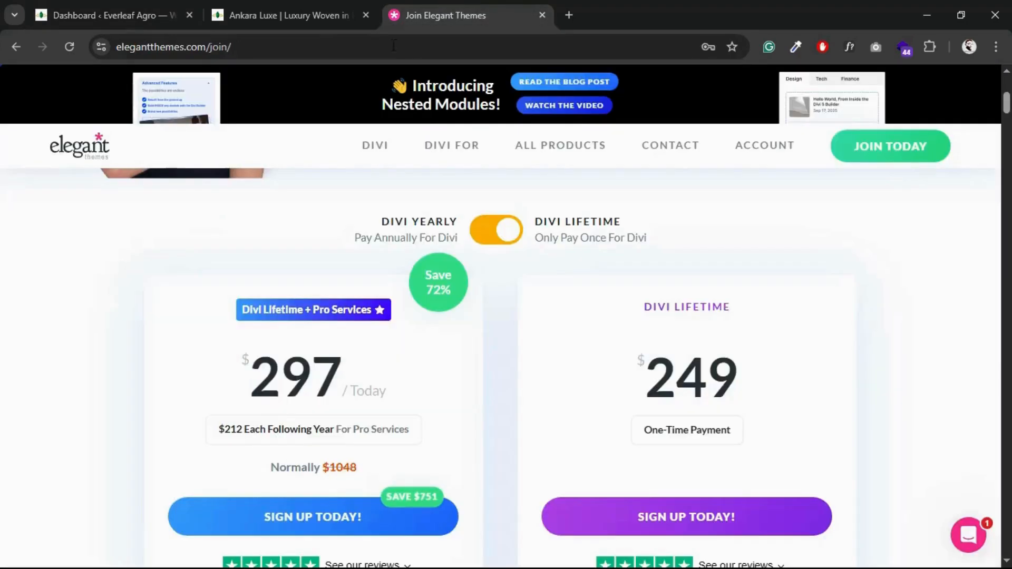
{"action": "scroll", "coordinate": [105, 271], "scroll_direction": "down", "scroll_amount": 2}
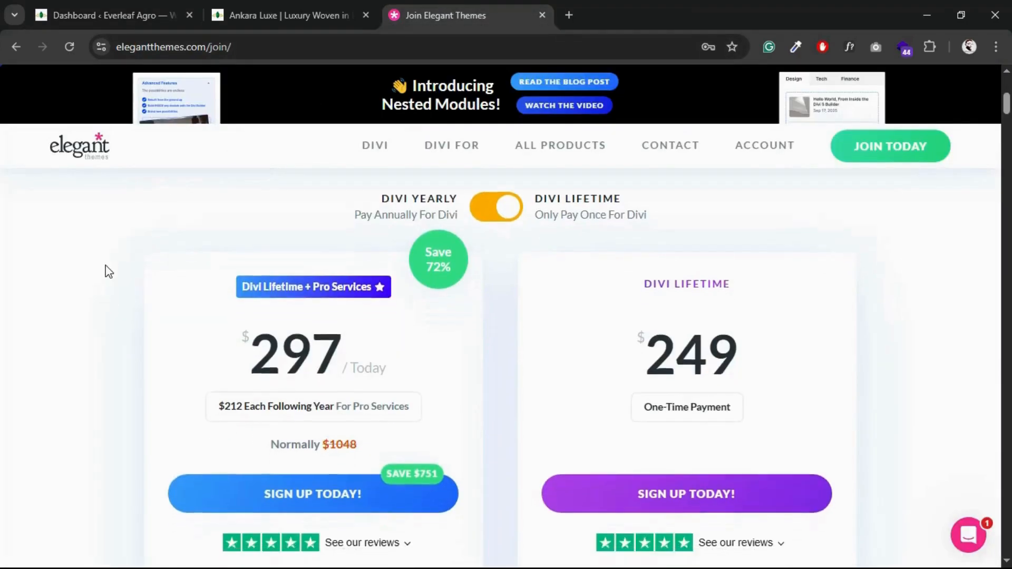
{"action": "scroll", "coordinate": [108, 271], "scroll_direction": "down", "scroll_amount": 2}
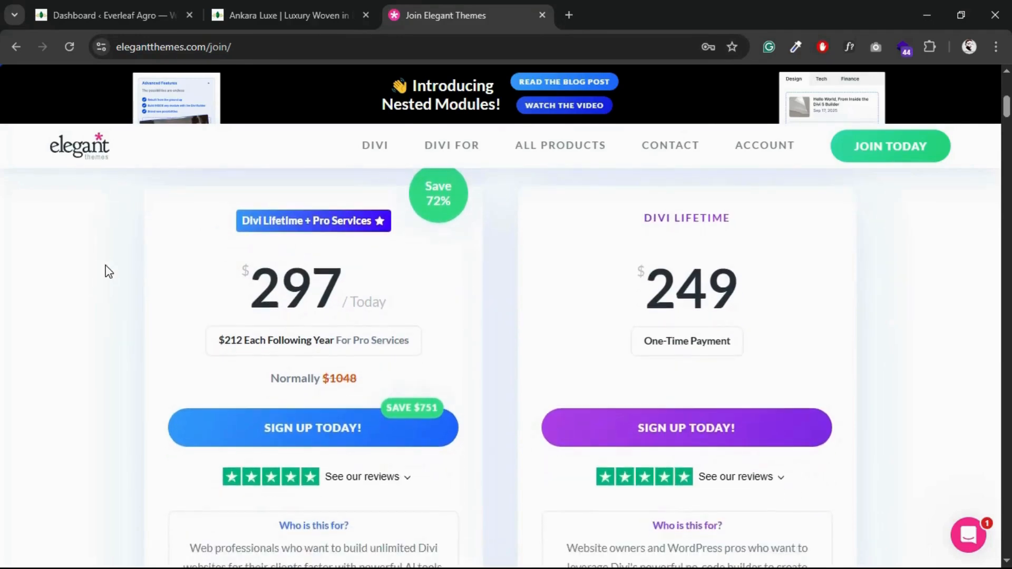
{"action": "scroll", "coordinate": [108, 266], "scroll_direction": "up", "scroll_amount": 4}
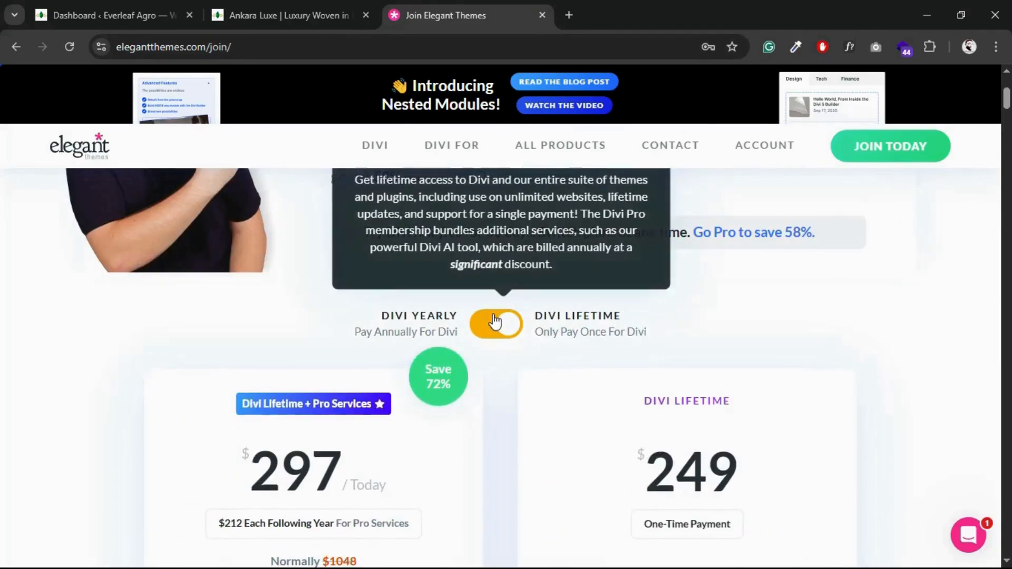
{"action": "left_click", "coordinate": [495, 324]}
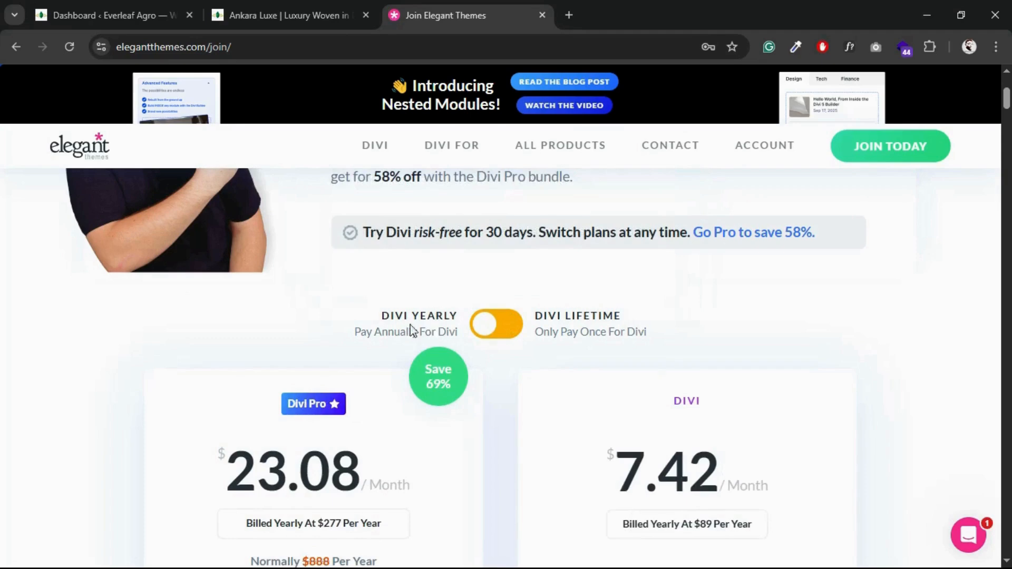
{"action": "scroll", "coordinate": [386, 350], "scroll_direction": "down", "scroll_amount": 1}
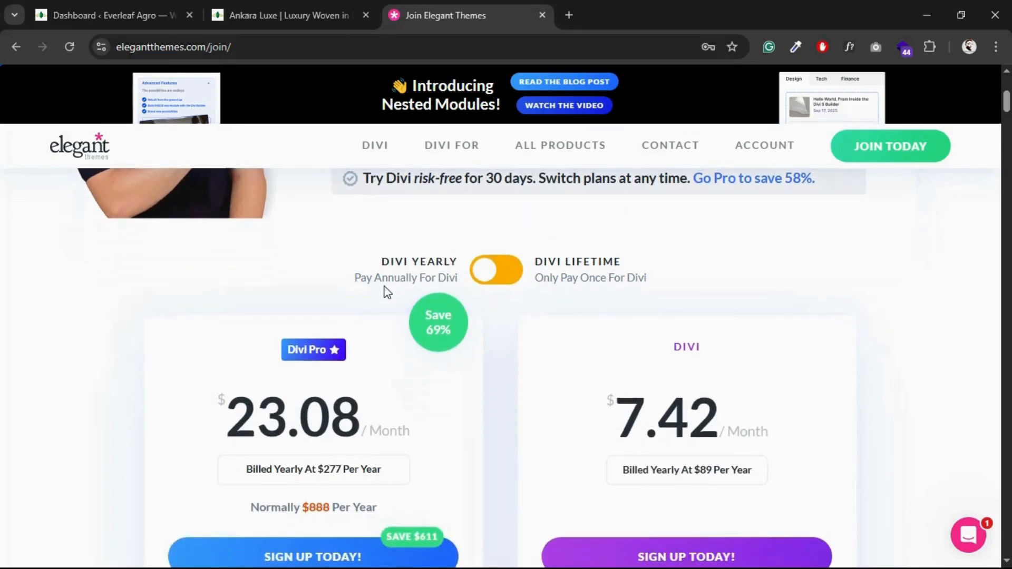
{"action": "left_click", "coordinate": [501, 270]}
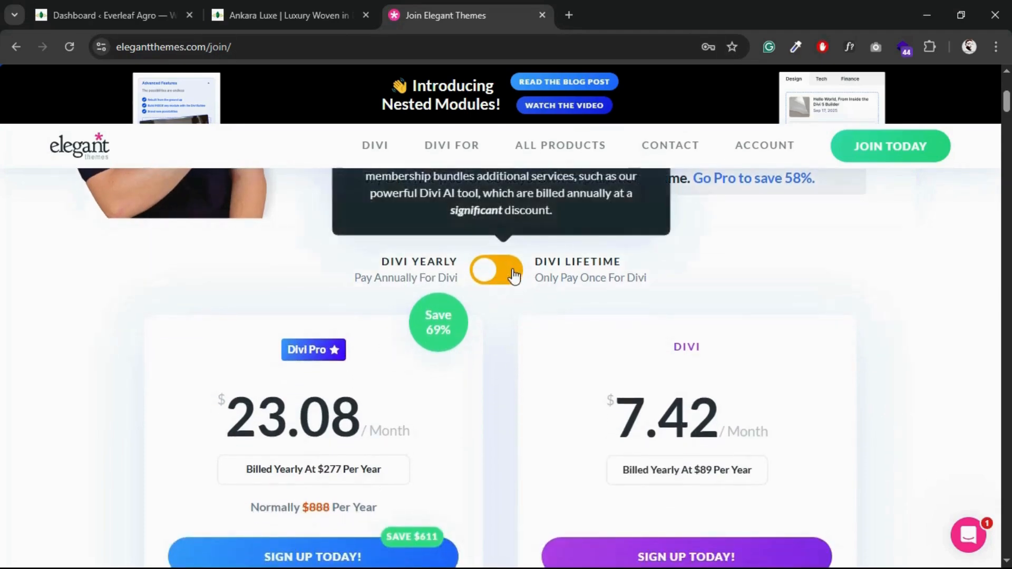
{"action": "scroll", "coordinate": [531, 369], "scroll_direction": "down", "scroll_amount": 1}
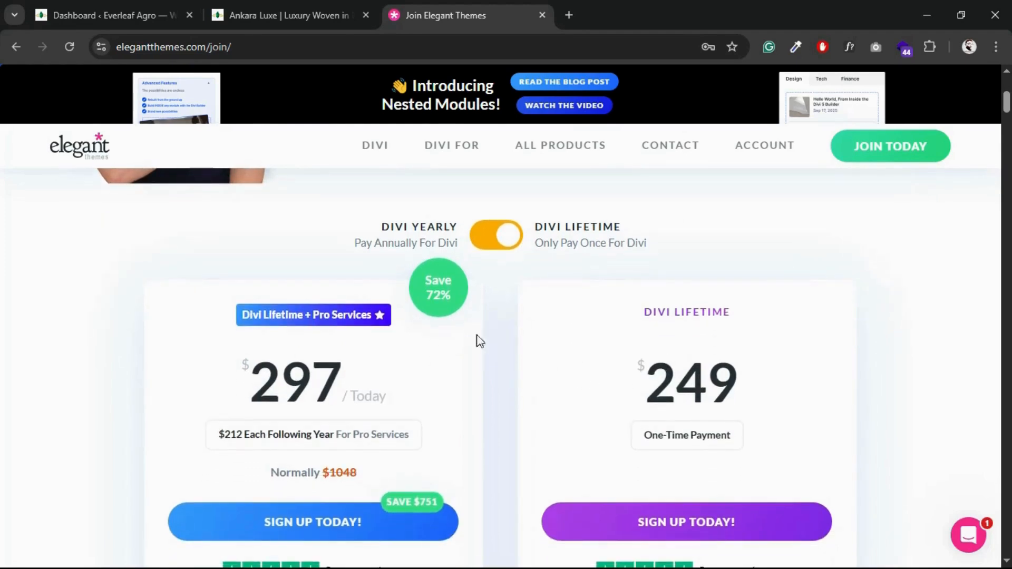
- Return to the Everleaf Agro WordPress dashboard and open the Add Plugins page
{"action": "left_click", "coordinate": [128, 13]}
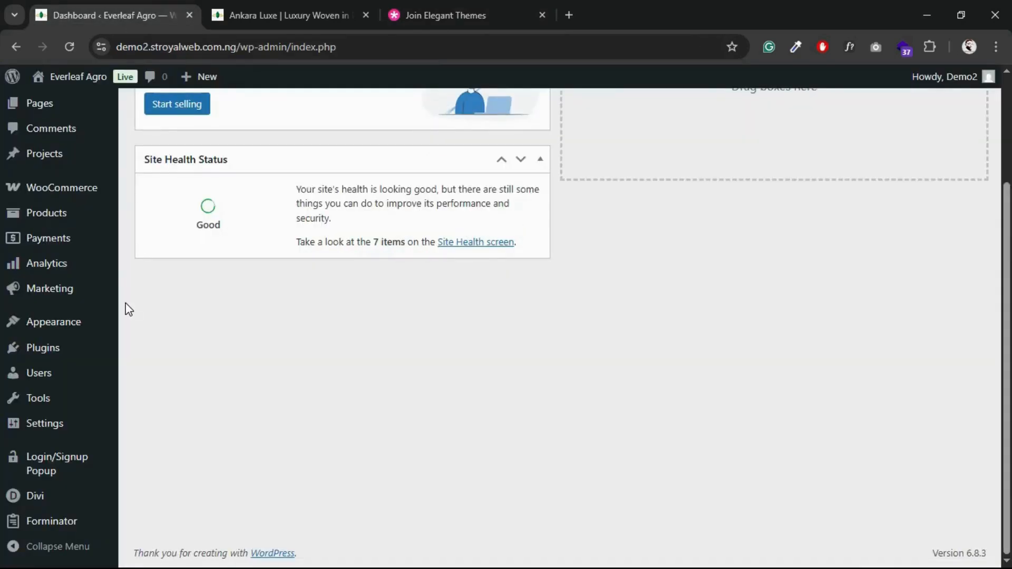
{"action": "mouse_move", "coordinate": [75, 296]}
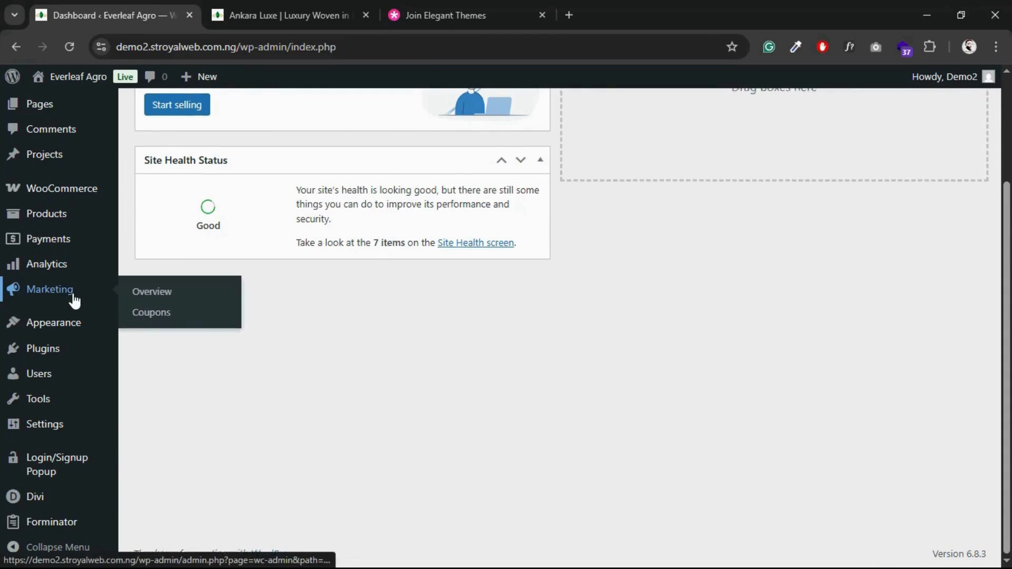
{"action": "scroll", "coordinate": [74, 299], "scroll_direction": "up", "scroll_amount": 1}
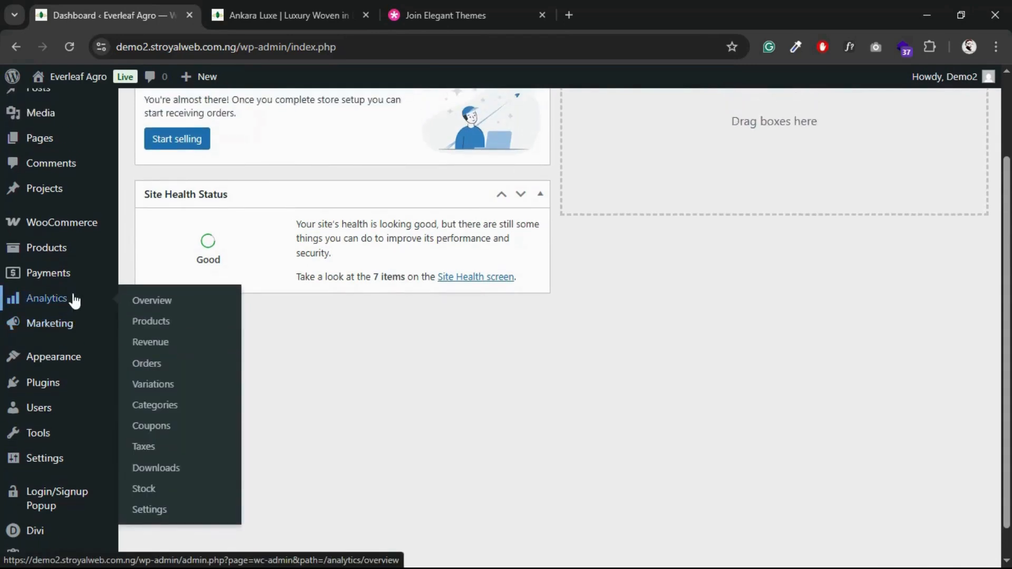
{"action": "mouse_move", "coordinate": [51, 352]}
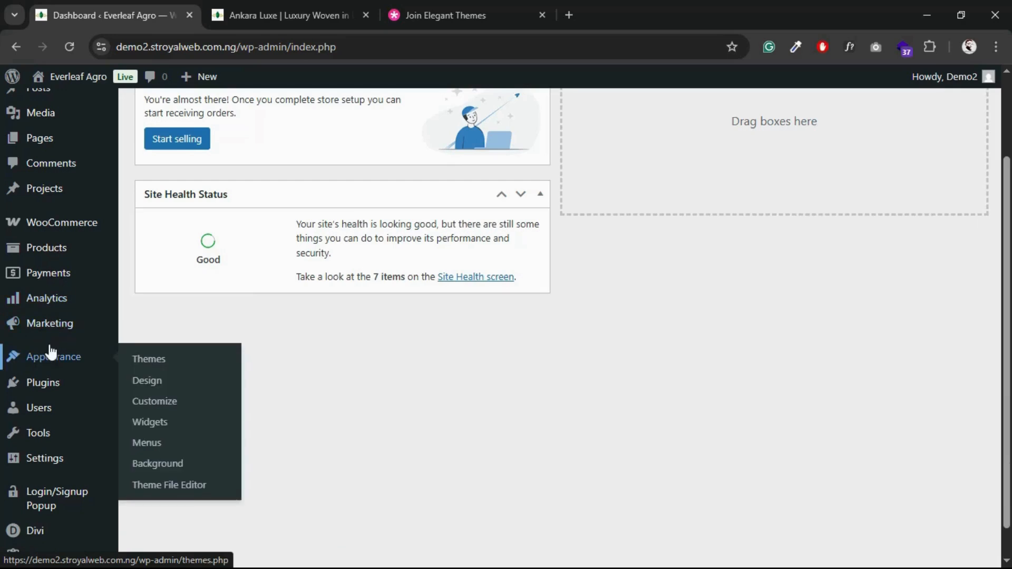
{"action": "mouse_move", "coordinate": [42, 386]}
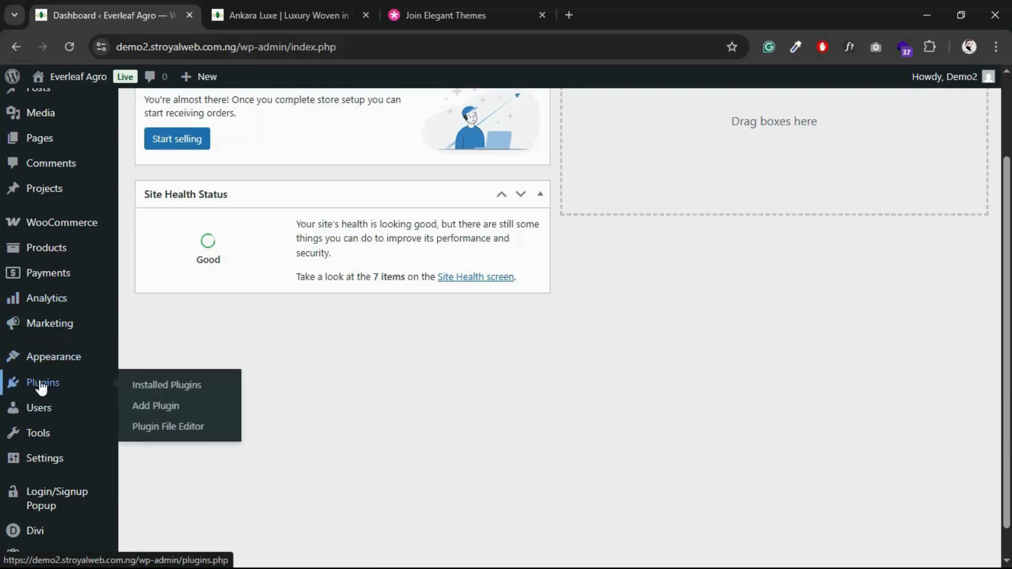
{"action": "left_click", "coordinate": [154, 406]}
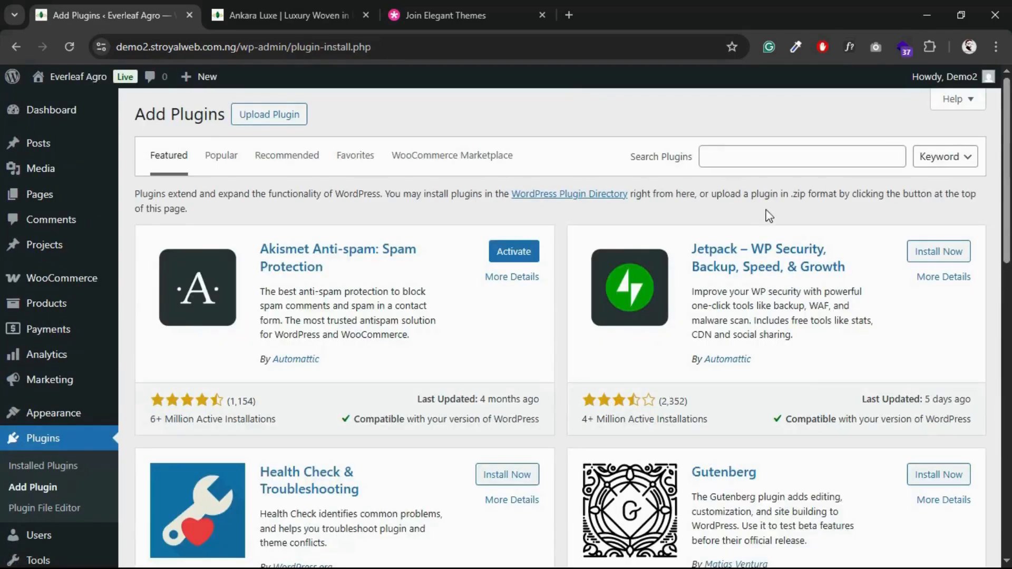
- Search the plugin directory for "login/signup" and locate Login & Register Customizer by xootix
{"action": "left_click", "coordinate": [762, 158]}
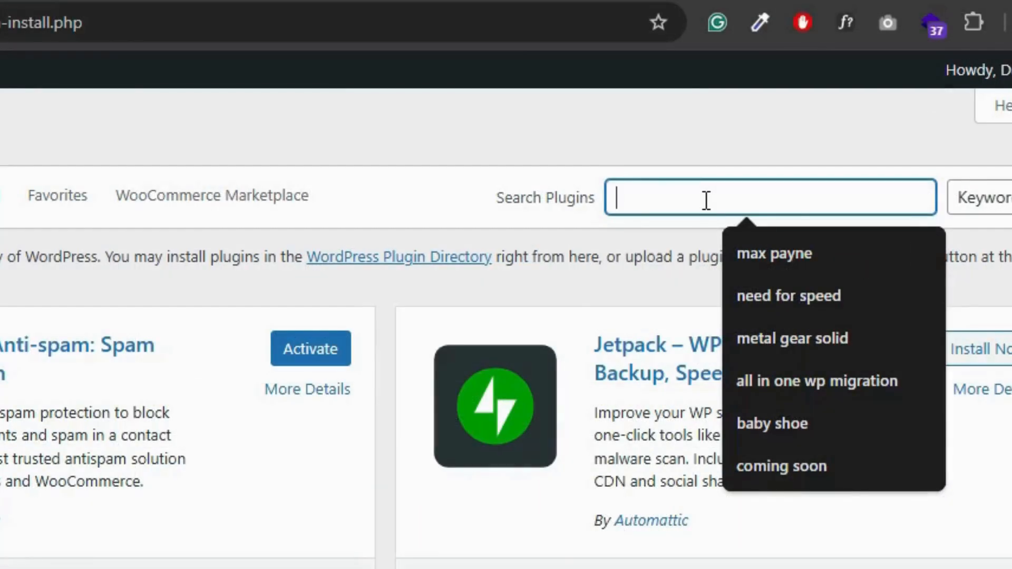
{"action": "type", "text": "login"}
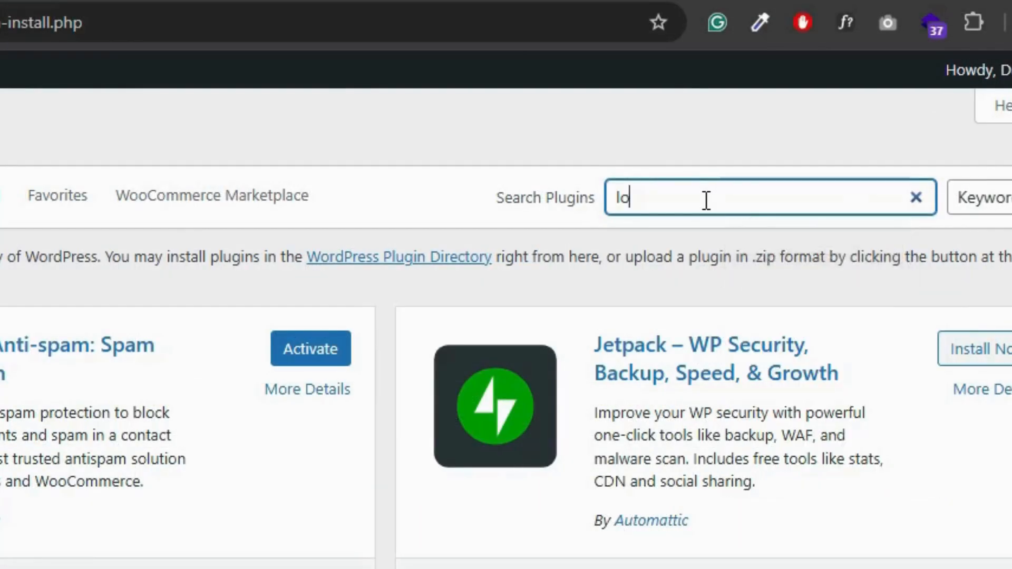
{"action": "type", "text": "/signup"}
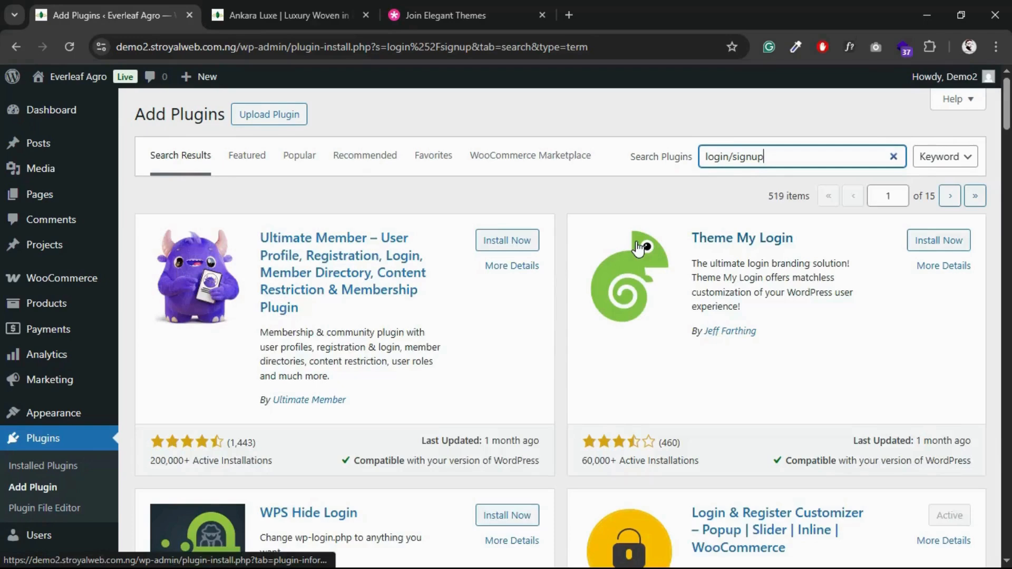
{"action": "scroll", "coordinate": [639, 248], "scroll_direction": "down", "scroll_amount": 5}
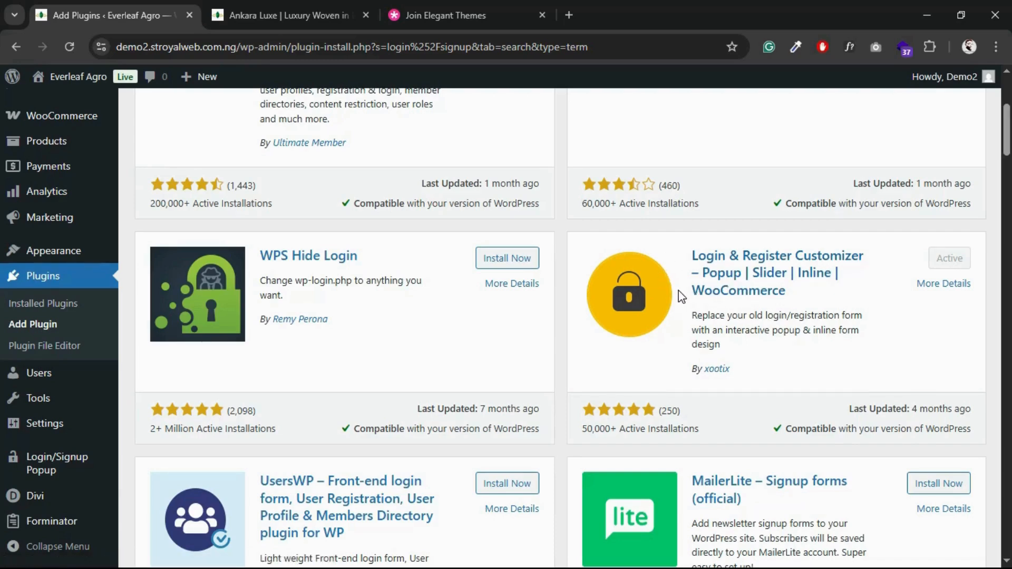
- Check the Login/Signup popup on the Ankara Luxe site and return to the WordPress plugin search page
{"action": "left_click", "coordinate": [306, 11]}
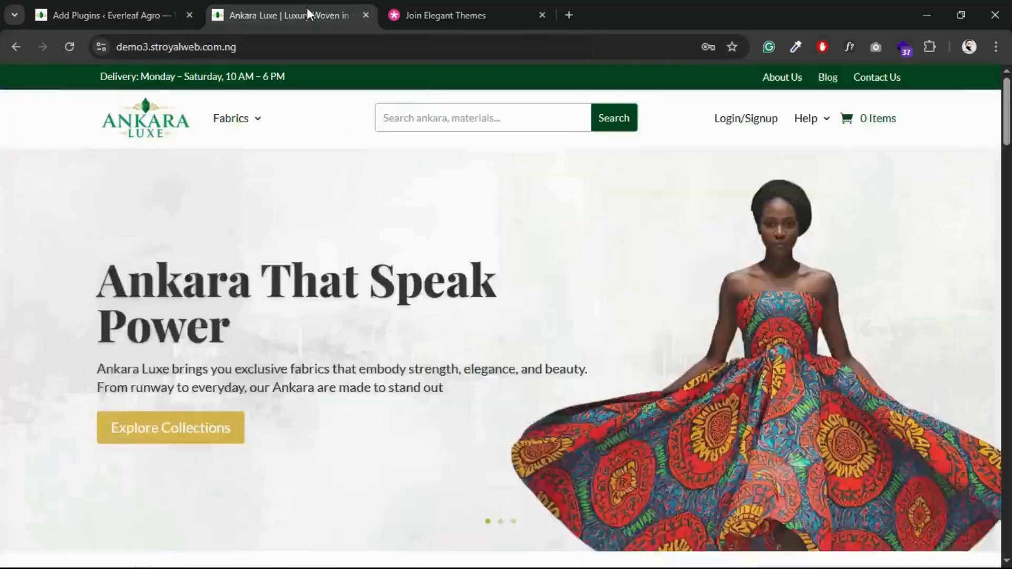
{"action": "left_click", "coordinate": [737, 125]}
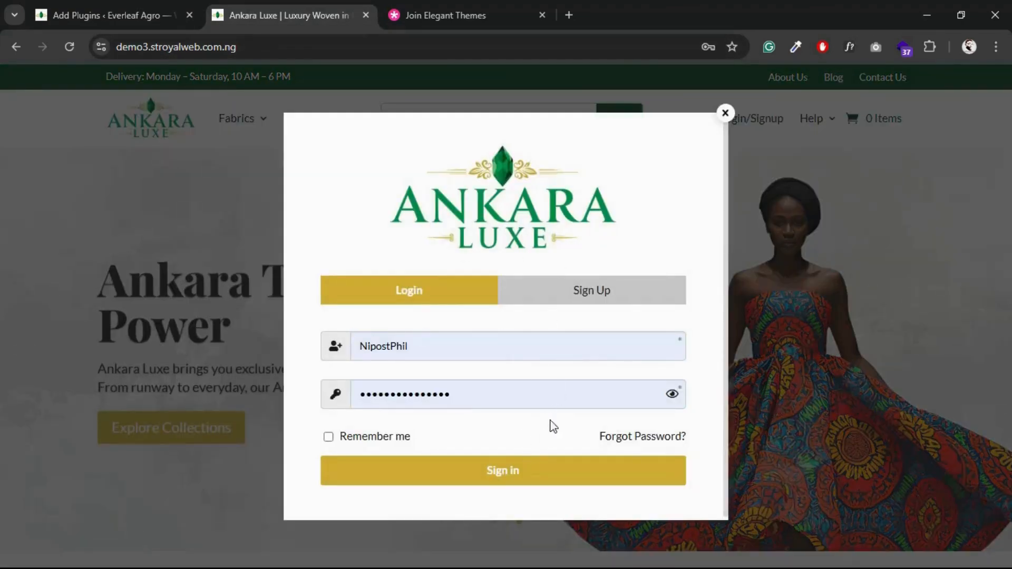
{"action": "left_click", "coordinate": [122, 4]}
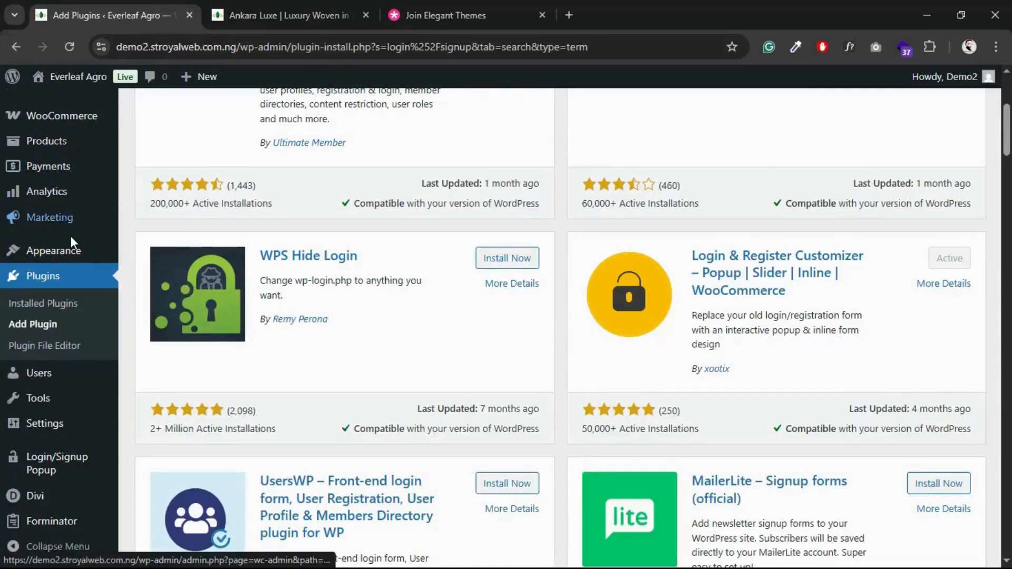
- Create a new WordPress page titled "Return Policy"
{"action": "scroll", "coordinate": [72, 240], "scroll_direction": "up", "scroll_amount": 2}
{"action": "scroll", "coordinate": [71, 237], "scroll_direction": "up", "scroll_amount": 3}
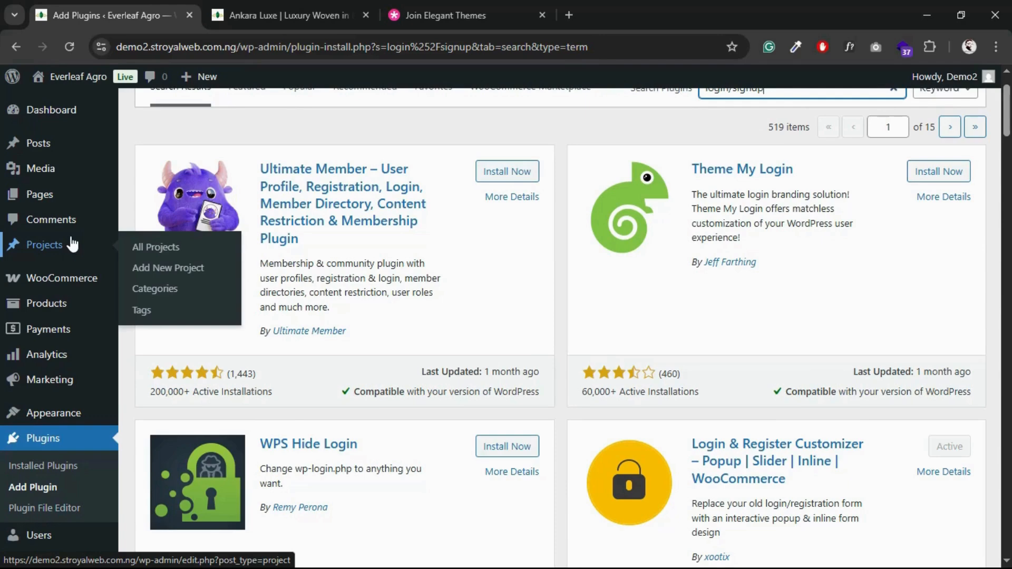
{"action": "mouse_move", "coordinate": [47, 203]}
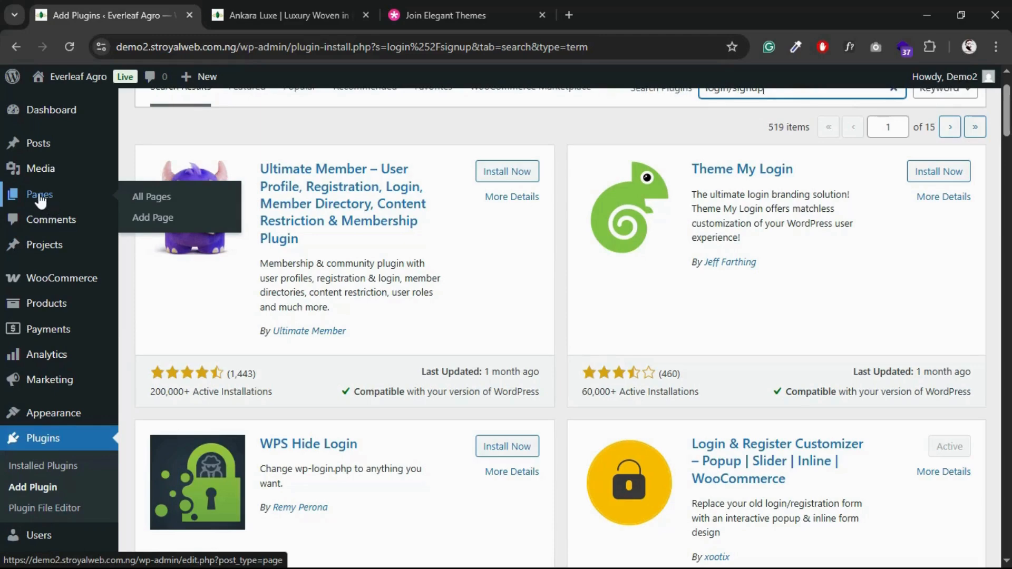
{"action": "left_click", "coordinate": [150, 224]}
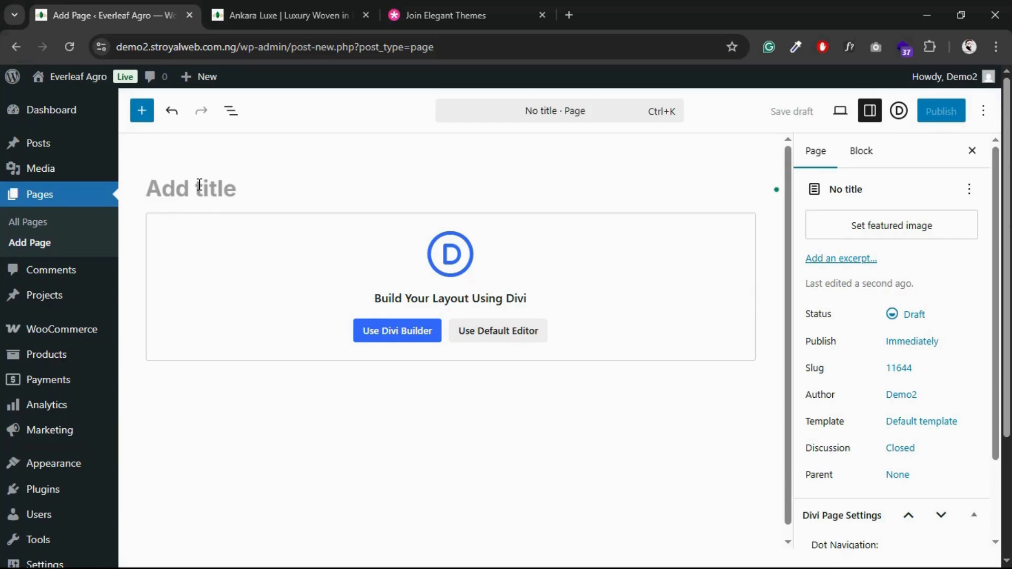
{"action": "type", "text": "Return Policy"}
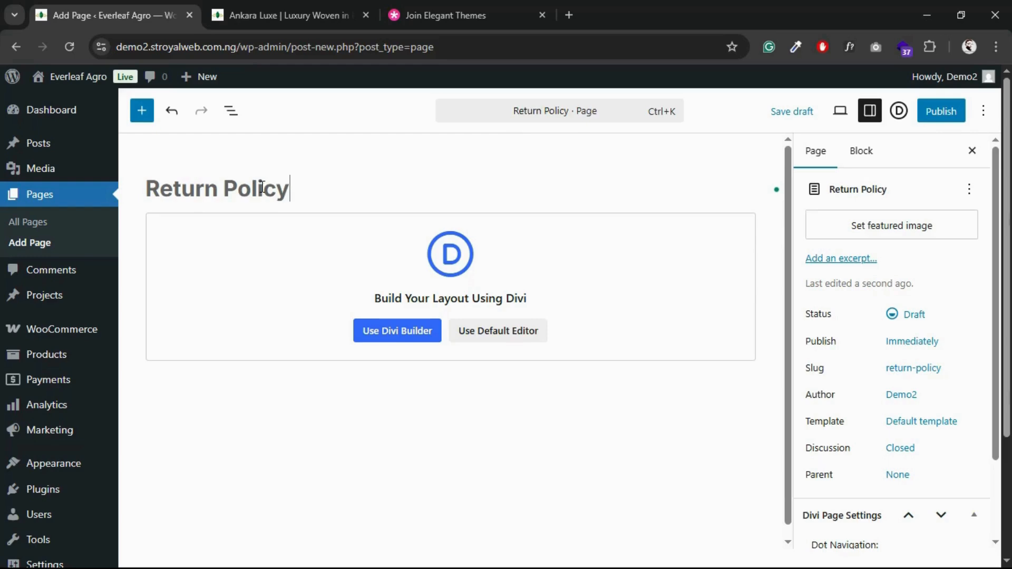
- Publish the Return Policy page with public visibility and immediate publishing
{"action": "scroll", "coordinate": [898, 353], "scroll_direction": "down", "scroll_amount": 2}
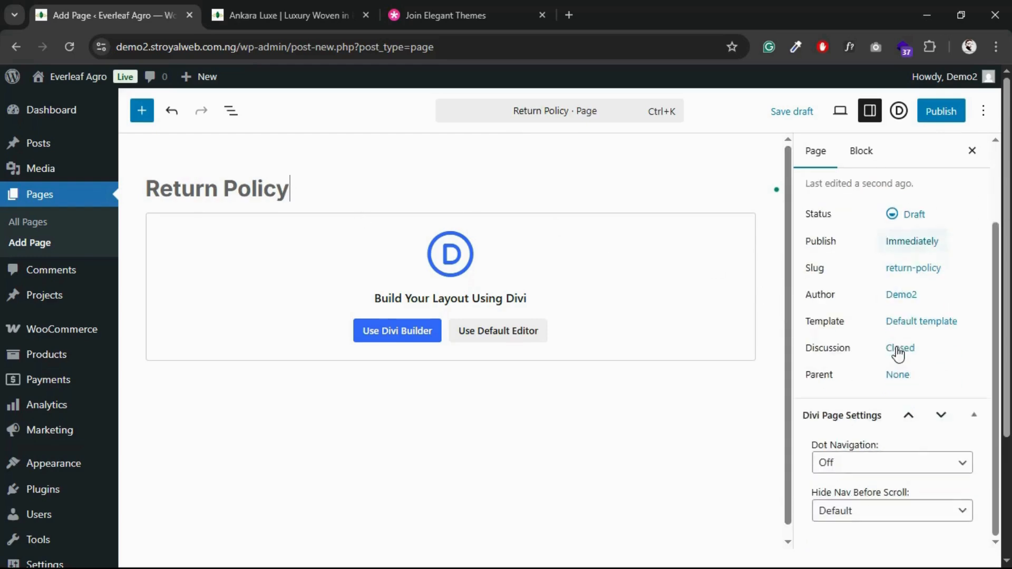
{"action": "scroll", "coordinate": [899, 352], "scroll_direction": "up", "scroll_amount": 3}
{"action": "left_click", "coordinate": [941, 112]}
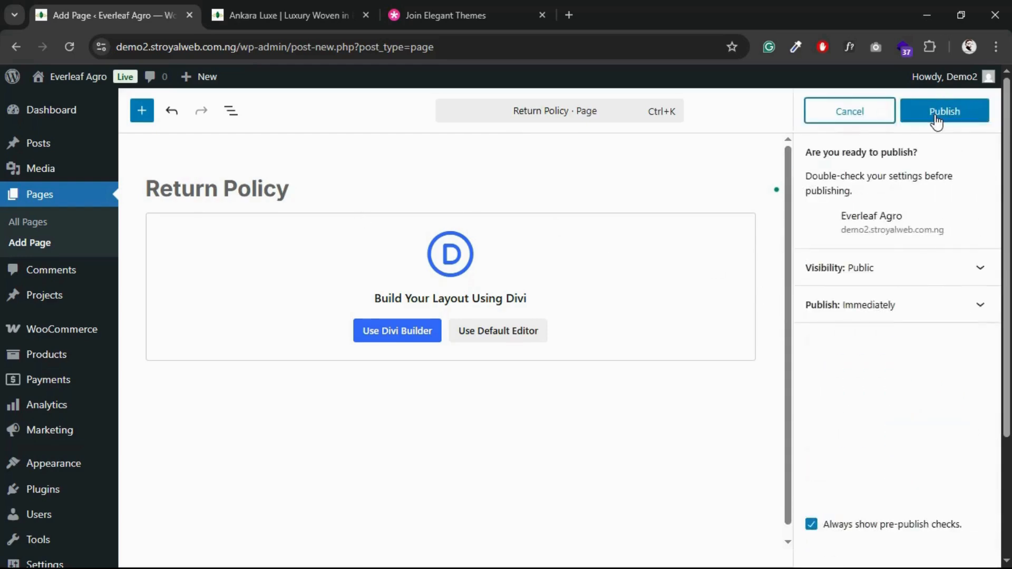
{"action": "left_click", "coordinate": [937, 117]}
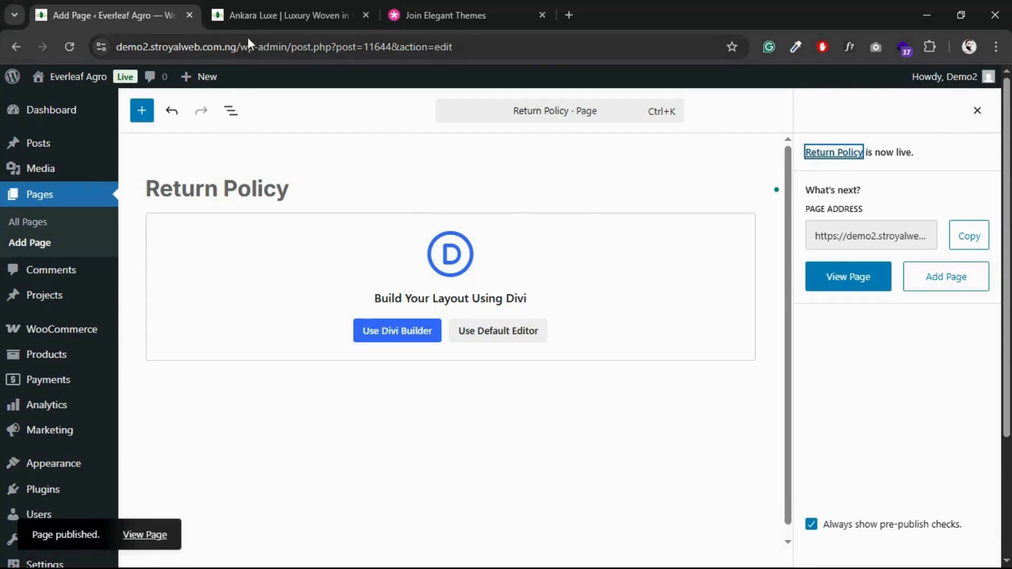
- Switch to the Ankara Luxe site, dismiss the login popup and examine the Fabrics menu with its category submenus
{"action": "left_click", "coordinate": [265, 15]}
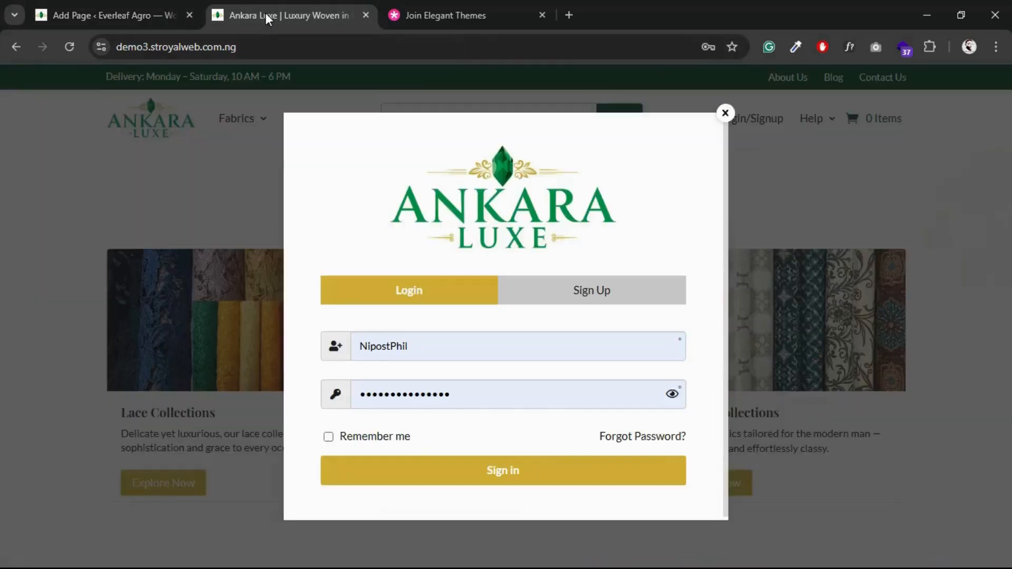
{"action": "left_click", "coordinate": [725, 113]}
{"action": "mouse_move", "coordinate": [271, 126]}
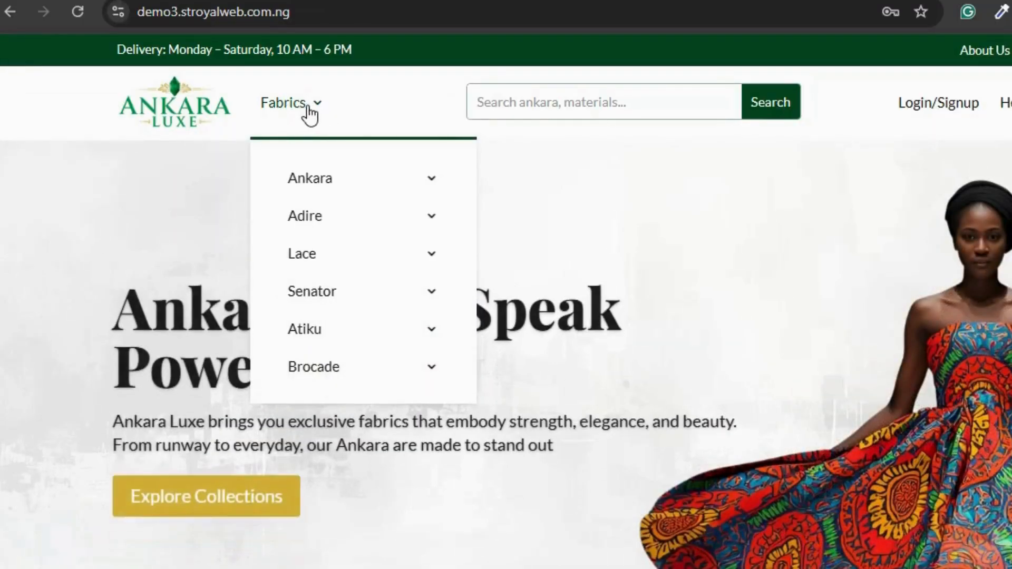
{"action": "mouse_move", "coordinate": [306, 177]}
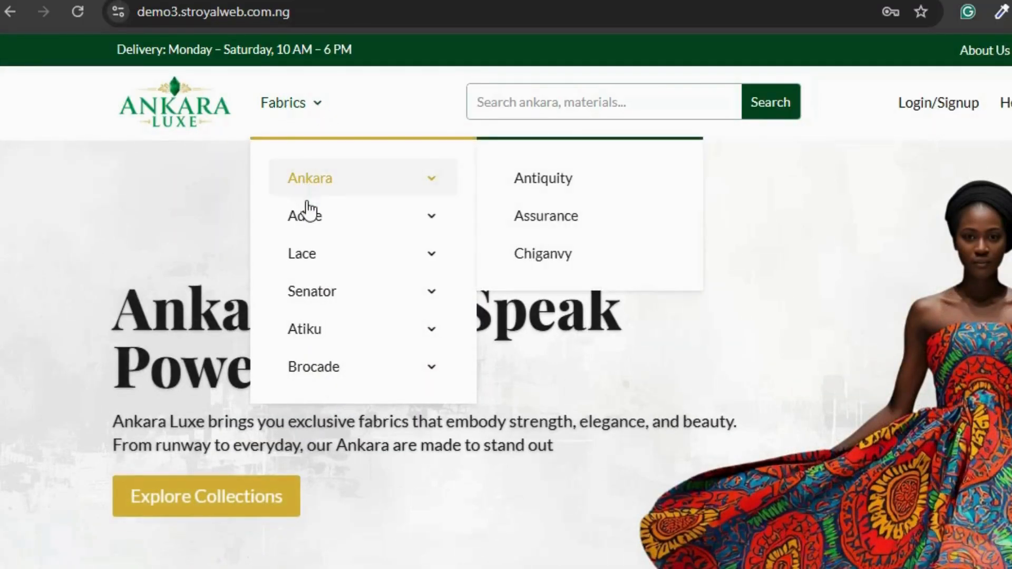
{"action": "mouse_move", "coordinate": [309, 267]}
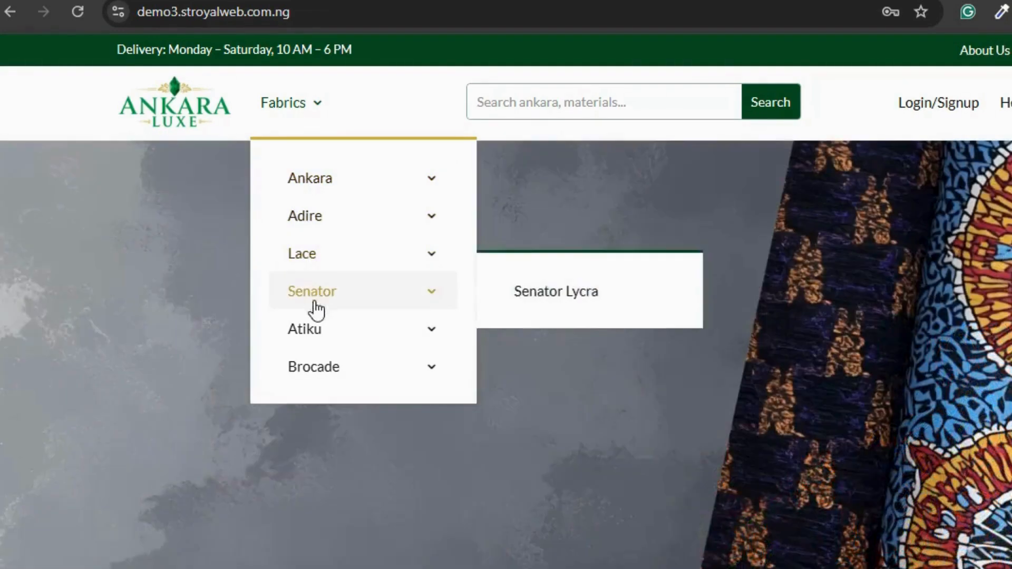
{"action": "mouse_move", "coordinate": [315, 364]}
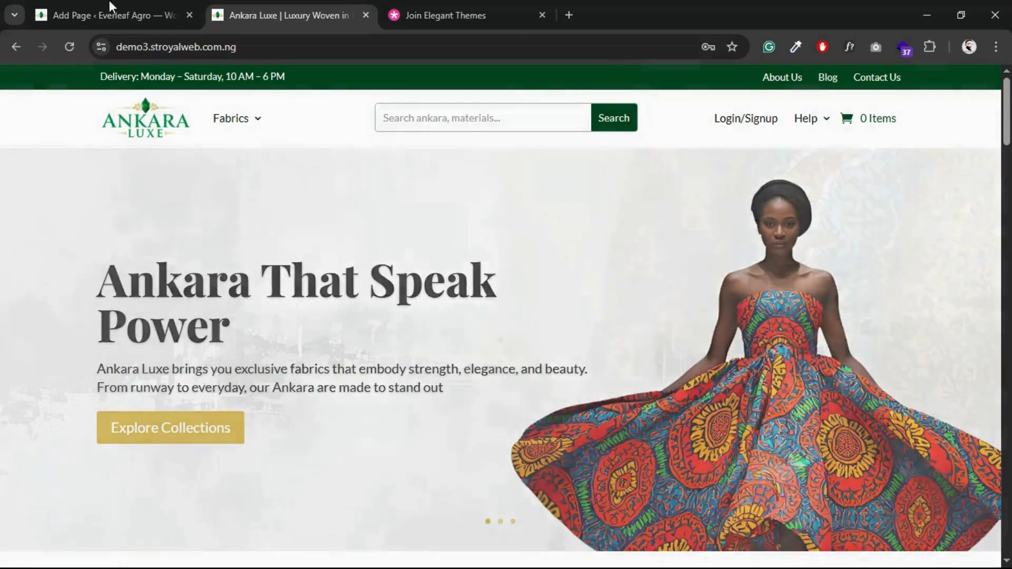
- Return to the Everleaf Agro WordPress dashboard and open the Menus page of the Appearance settings
{"action": "left_click", "coordinate": [106, 14]}
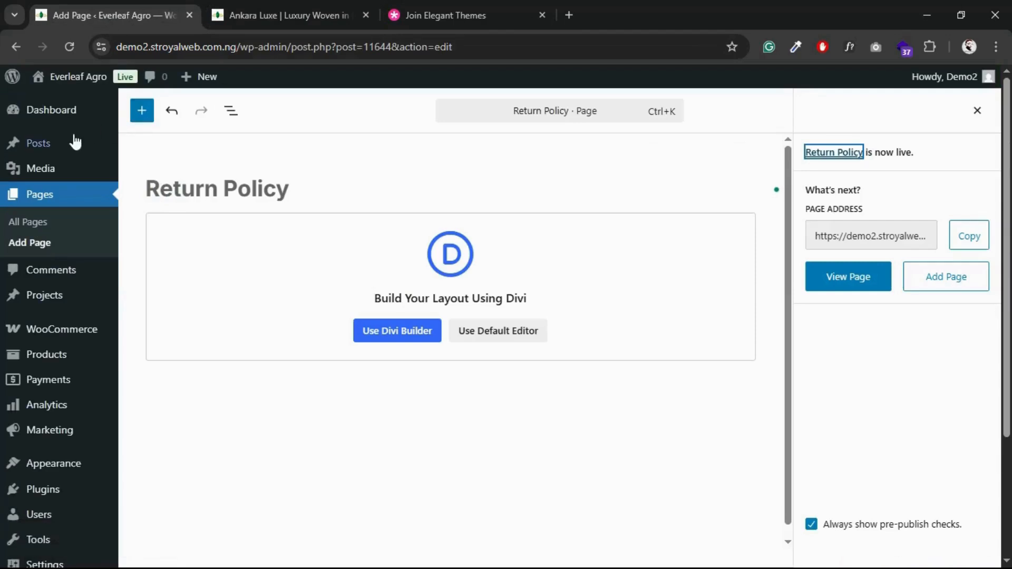
{"action": "mouse_move", "coordinate": [59, 159]}
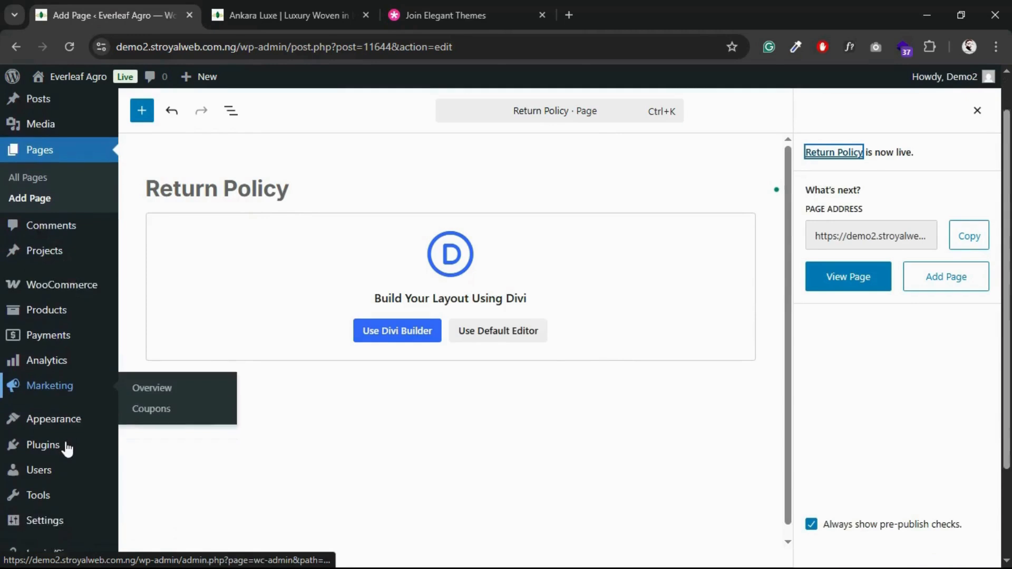
{"action": "scroll", "coordinate": [65, 448], "scroll_direction": "down", "scroll_amount": 2}
{"action": "mouse_move", "coordinate": [67, 449]}
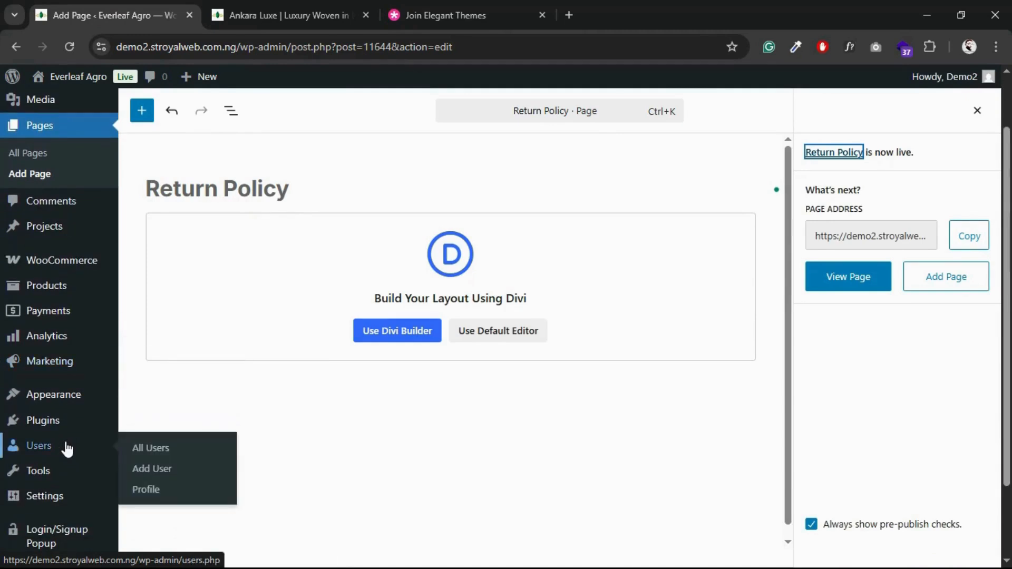
{"action": "mouse_move", "coordinate": [58, 406]}
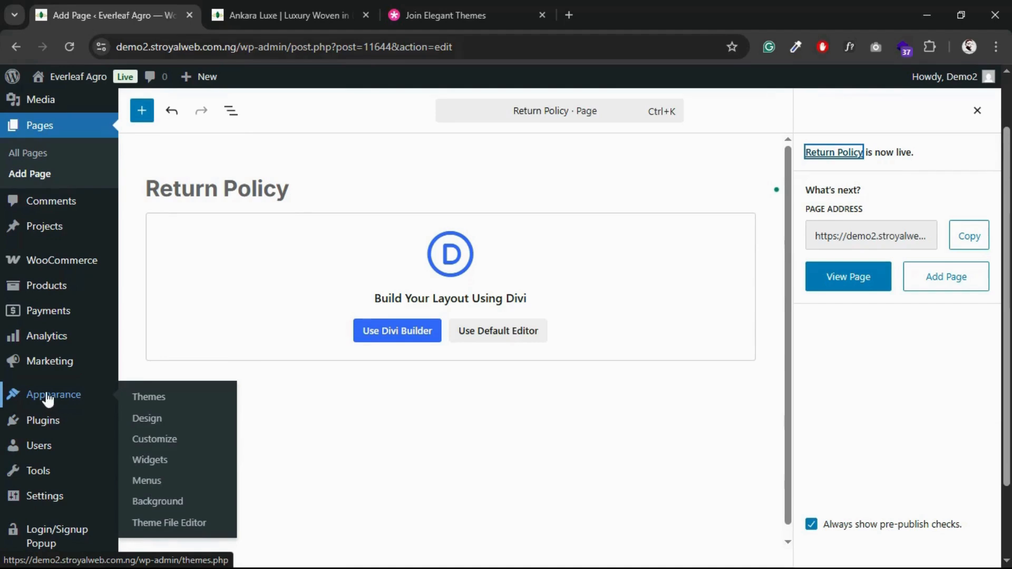
{"action": "left_click", "coordinate": [153, 483]}
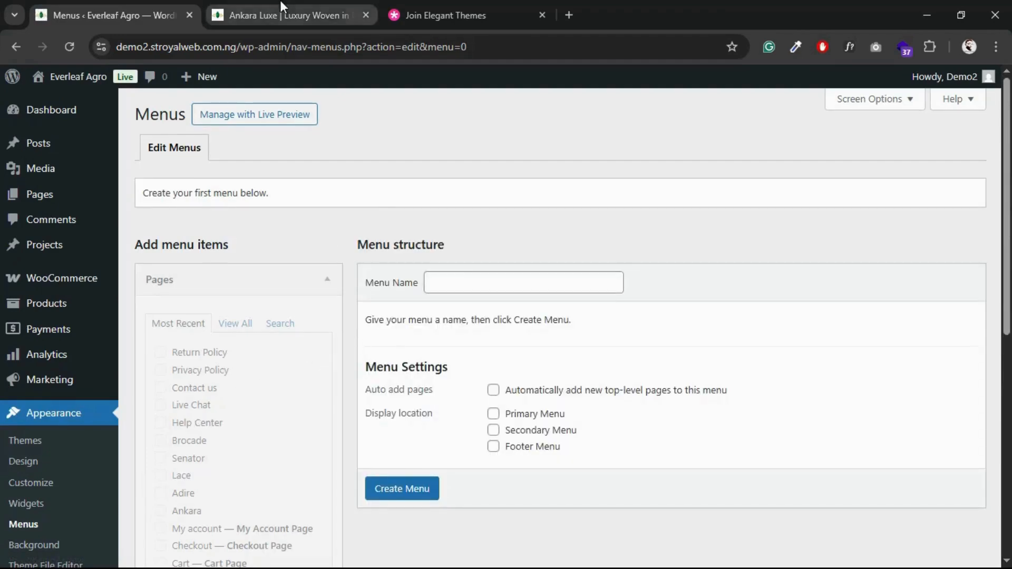
- Check the Fabrics and Help menus in the header of the Ankara Luxe site
{"action": "left_click", "coordinate": [280, 15]}
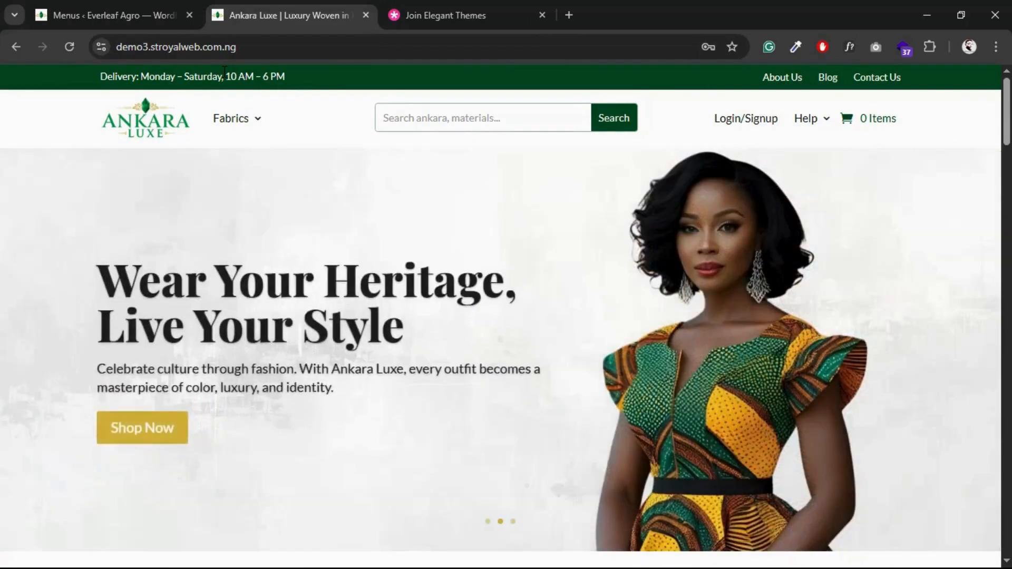
{"action": "mouse_move", "coordinate": [226, 122]}
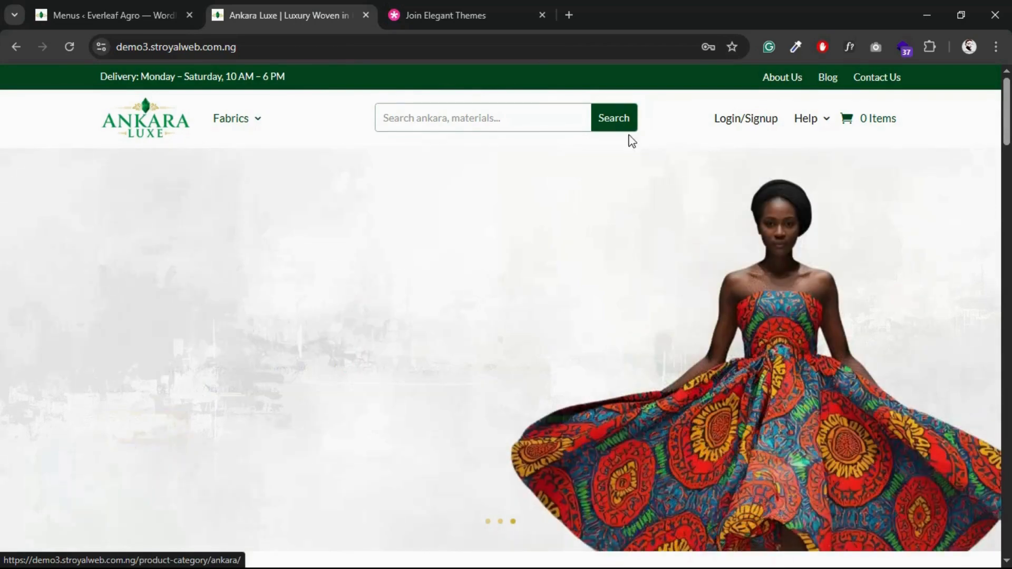
{"action": "mouse_move", "coordinate": [797, 128]}
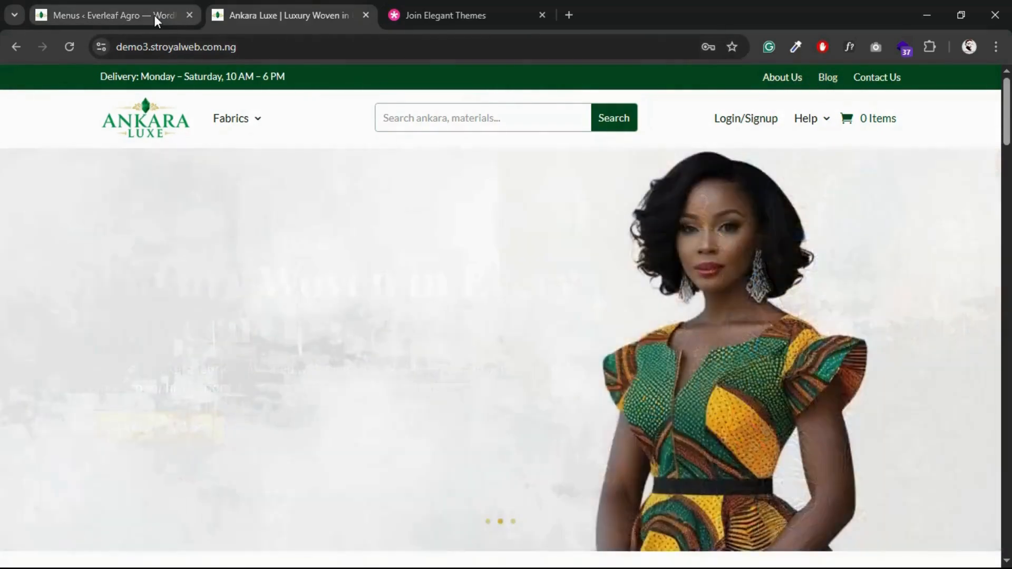
- Back in the WordPress Menus page, create a menu named "Fabrics Menu" assigned to the Primary Menu display location
{"action": "left_click", "coordinate": [154, 15]}
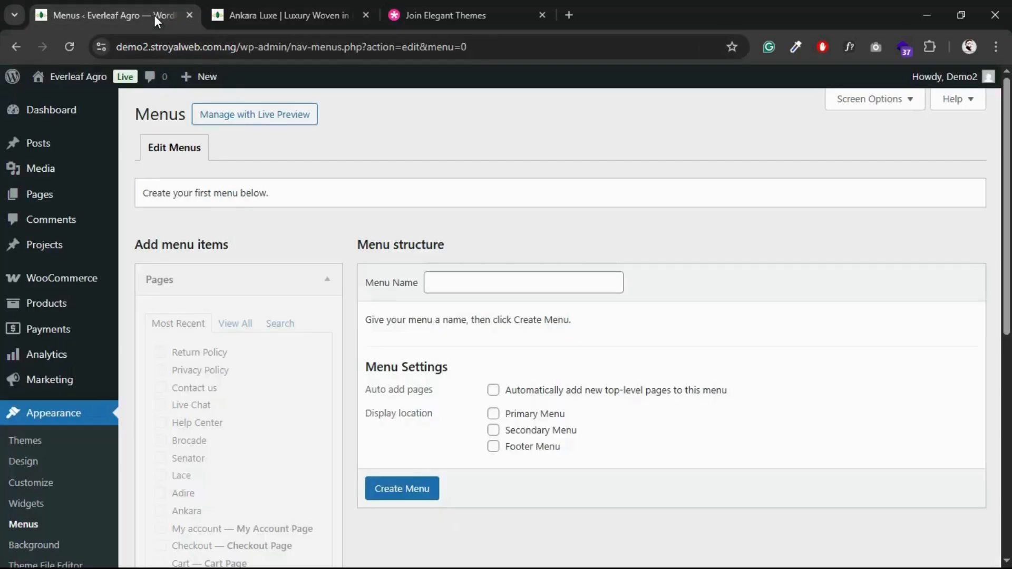
{"action": "left_click", "coordinate": [441, 284]}
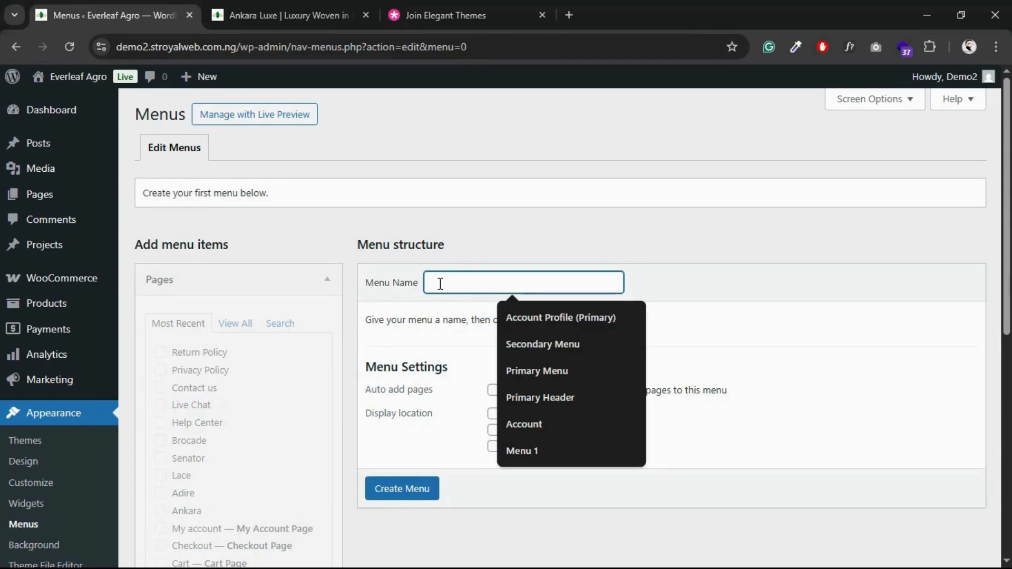
{"action": "type", "text": "Fabrics "}
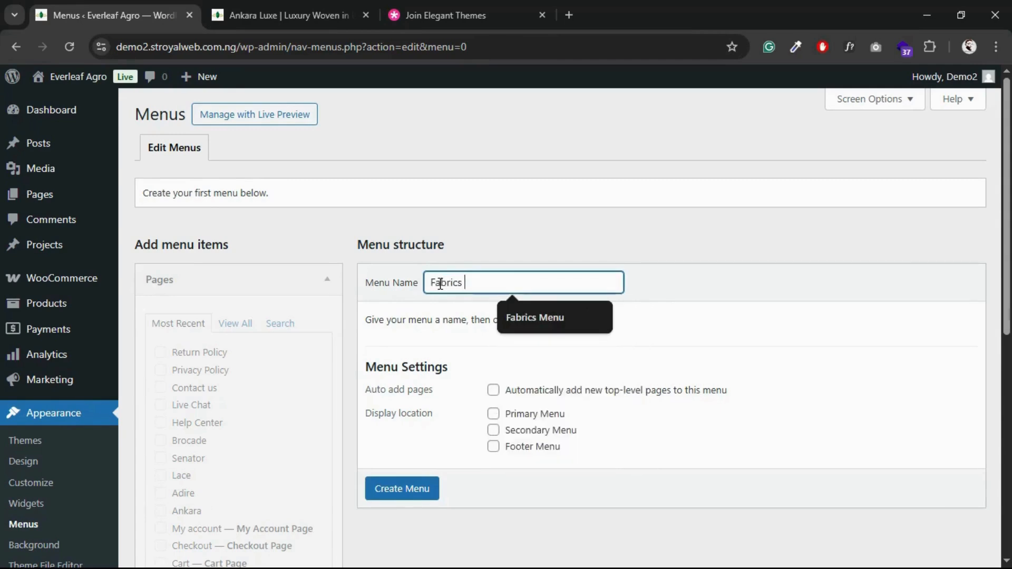
{"action": "type", "text": "Menu"}
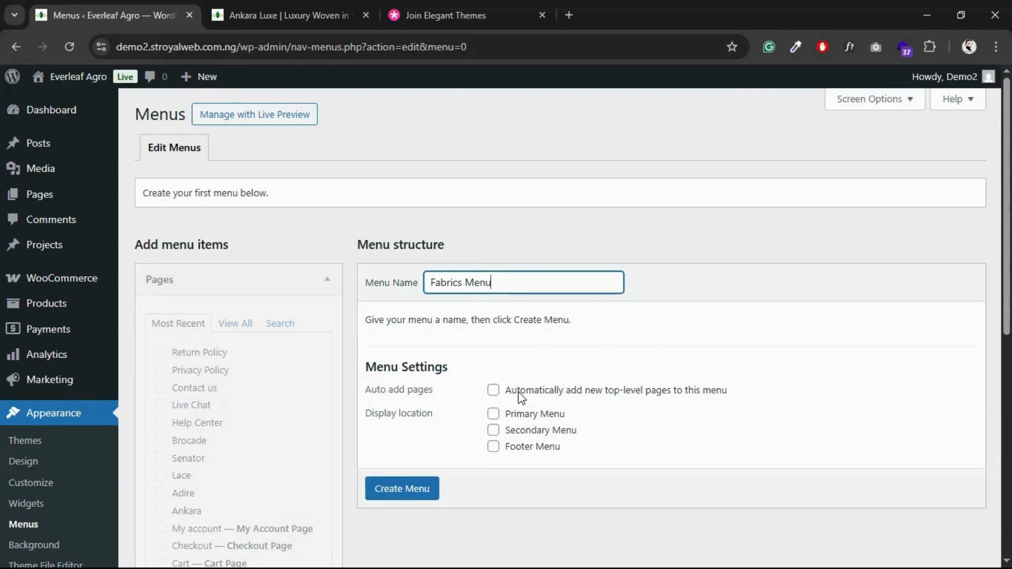
{"action": "left_click", "coordinate": [494, 414]}
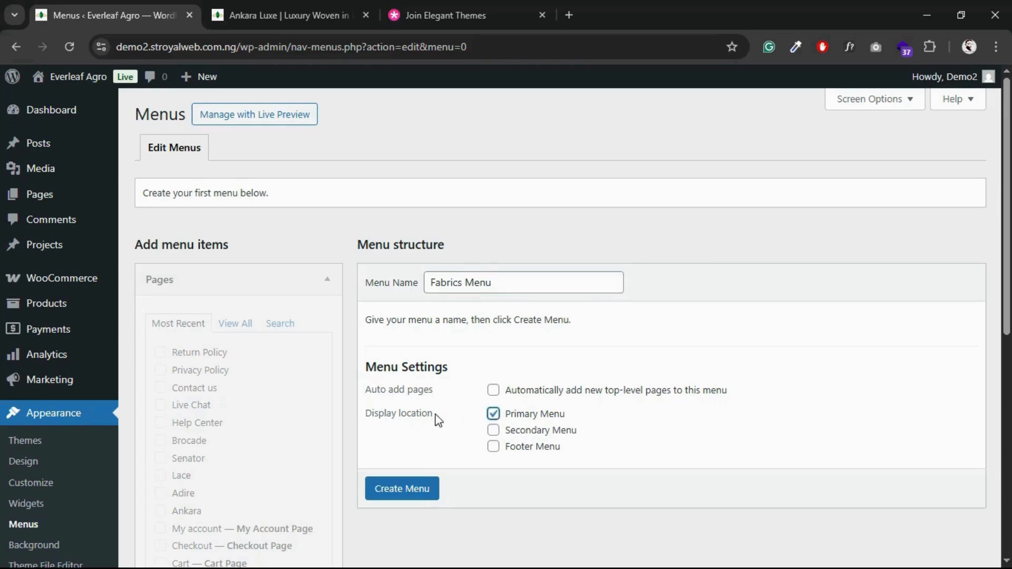
{"action": "left_click", "coordinate": [399, 491]}
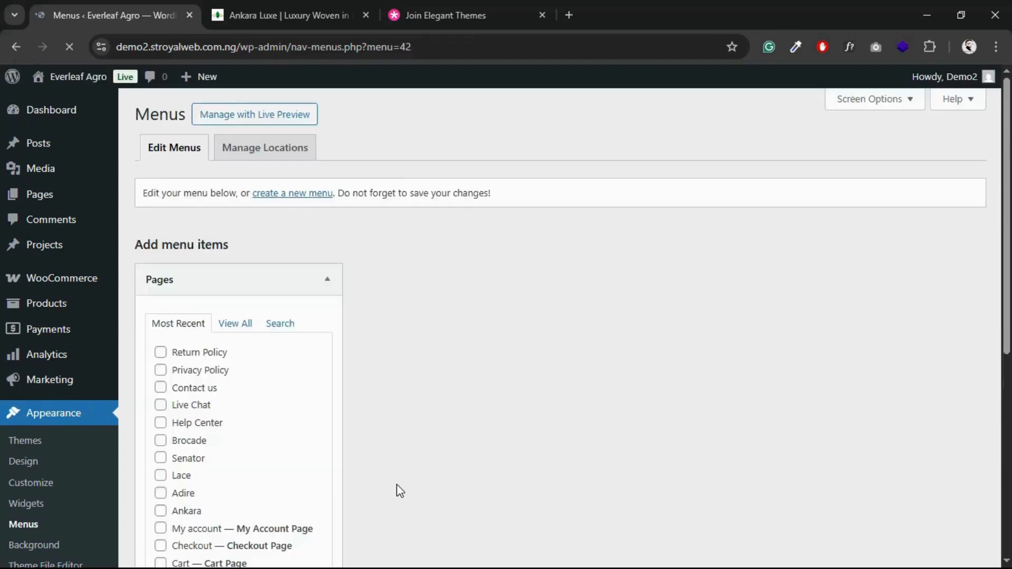
- Add the Adire, Ankara, Brocade, Lace and Senator pages to the Fabrics Menu
{"action": "scroll", "coordinate": [268, 390], "scroll_direction": "down", "scroll_amount": 1}
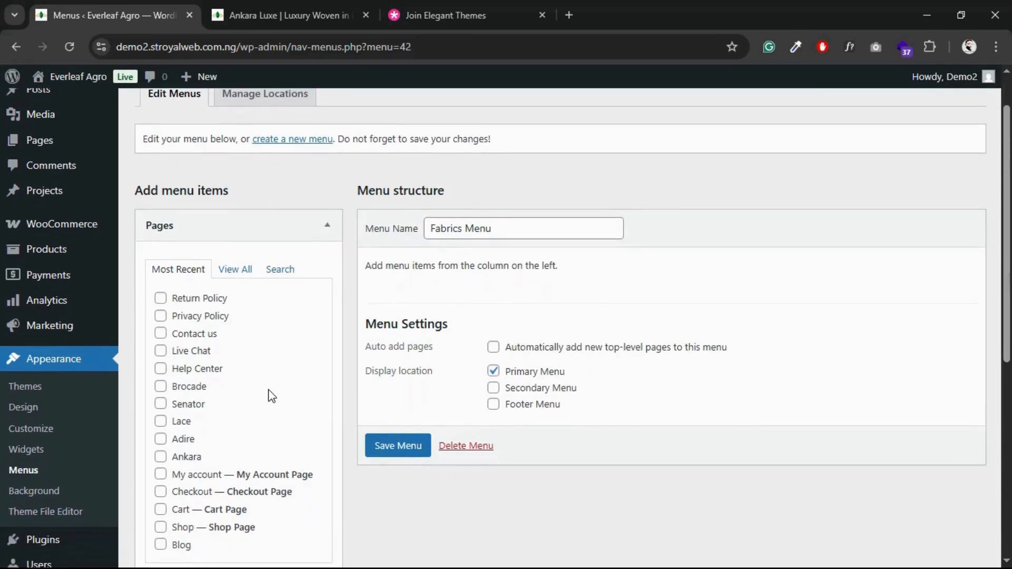
{"action": "left_click", "coordinate": [235, 270]}
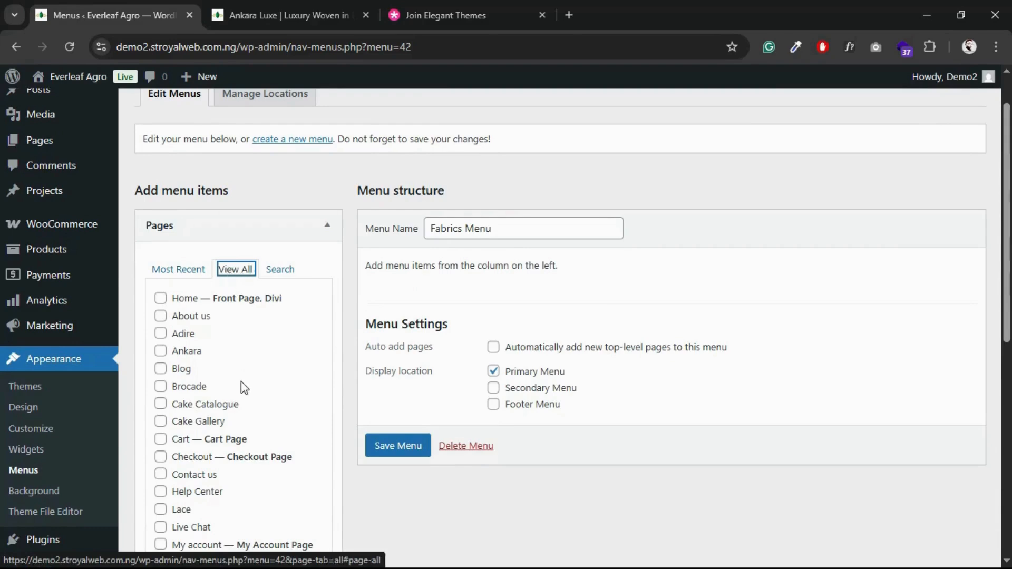
{"action": "scroll", "coordinate": [244, 389], "scroll_direction": "down", "scroll_amount": 1}
{"action": "scroll", "coordinate": [244, 389], "scroll_direction": "down", "scroll_amount": 1}
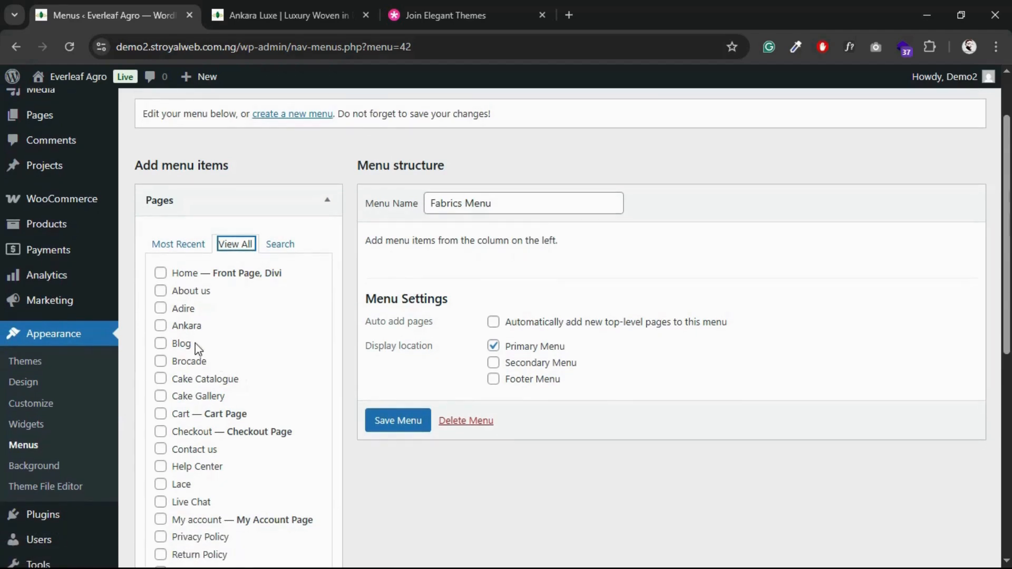
{"action": "left_click", "coordinate": [162, 328]}
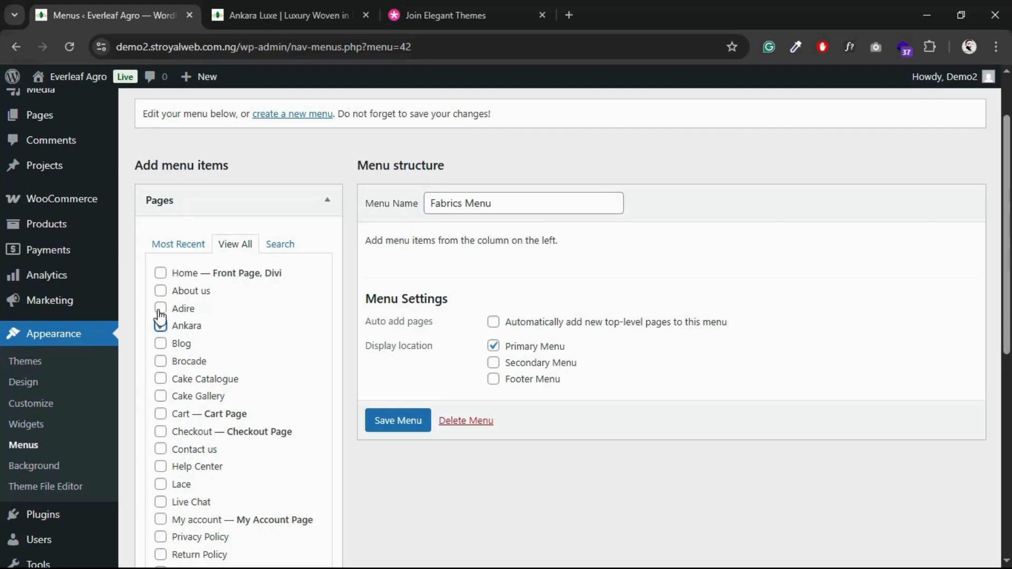
{"action": "left_click", "coordinate": [160, 310]}
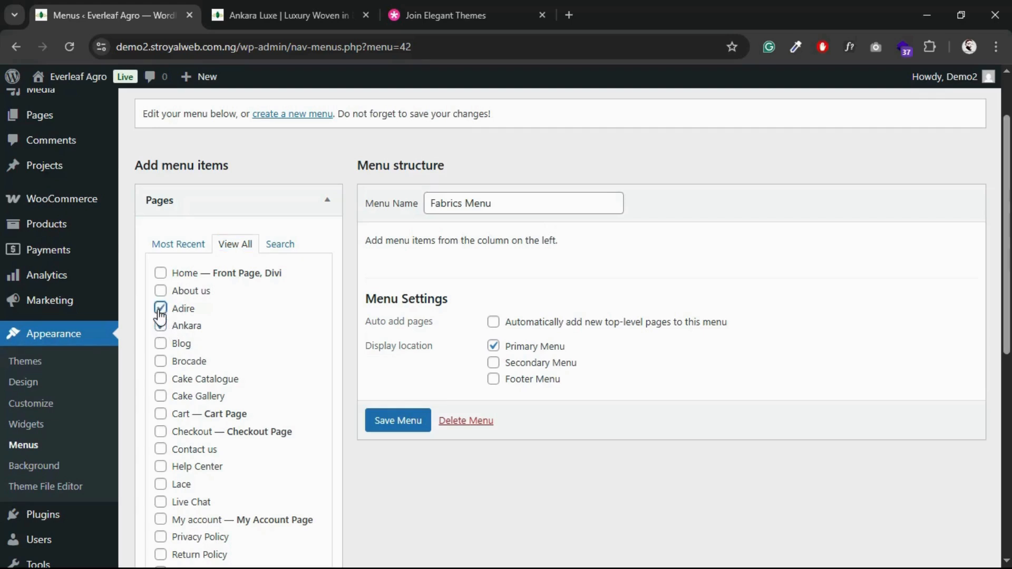
{"action": "left_click", "coordinate": [161, 363]}
{"action": "scroll", "coordinate": [163, 364], "scroll_direction": "down", "scroll_amount": 2}
{"action": "left_click", "coordinate": [161, 406]}
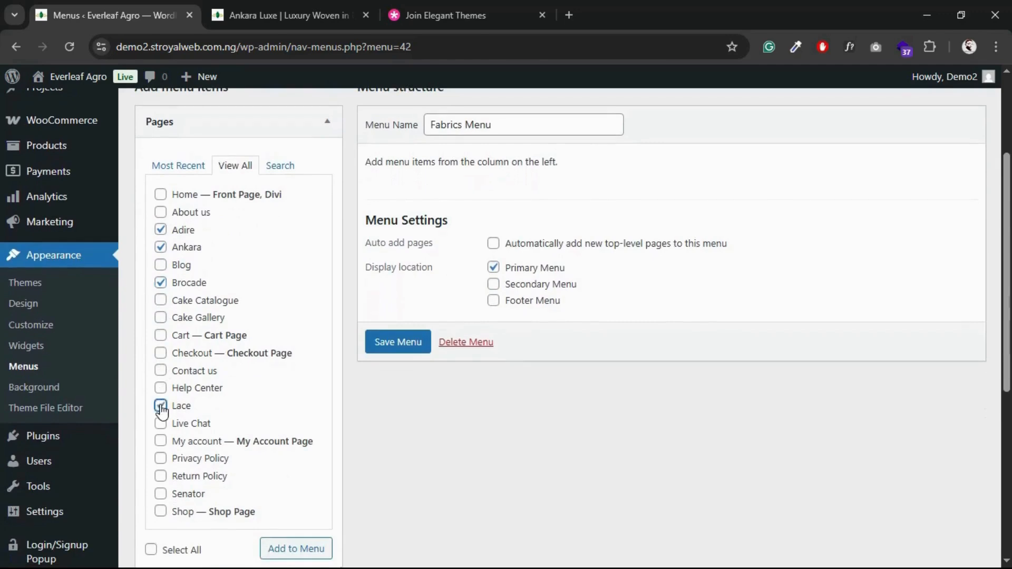
{"action": "left_click", "coordinate": [161, 493]}
{"action": "left_click", "coordinate": [280, 550]}
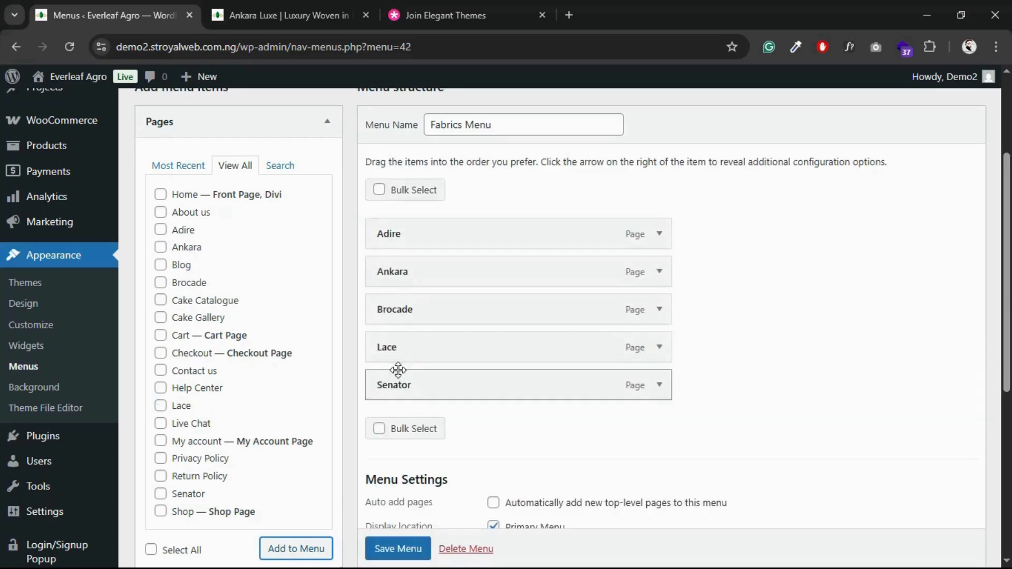
{"action": "scroll", "coordinate": [402, 354], "scroll_direction": "down", "scroll_amount": 1}
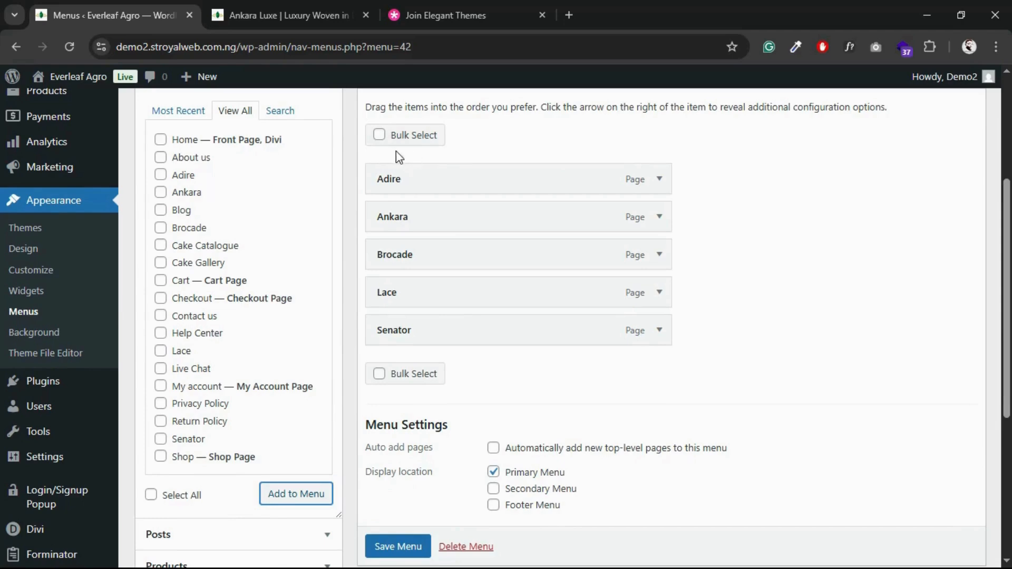
{"action": "scroll", "coordinate": [236, 395], "scroll_direction": "down", "scroll_amount": 2}
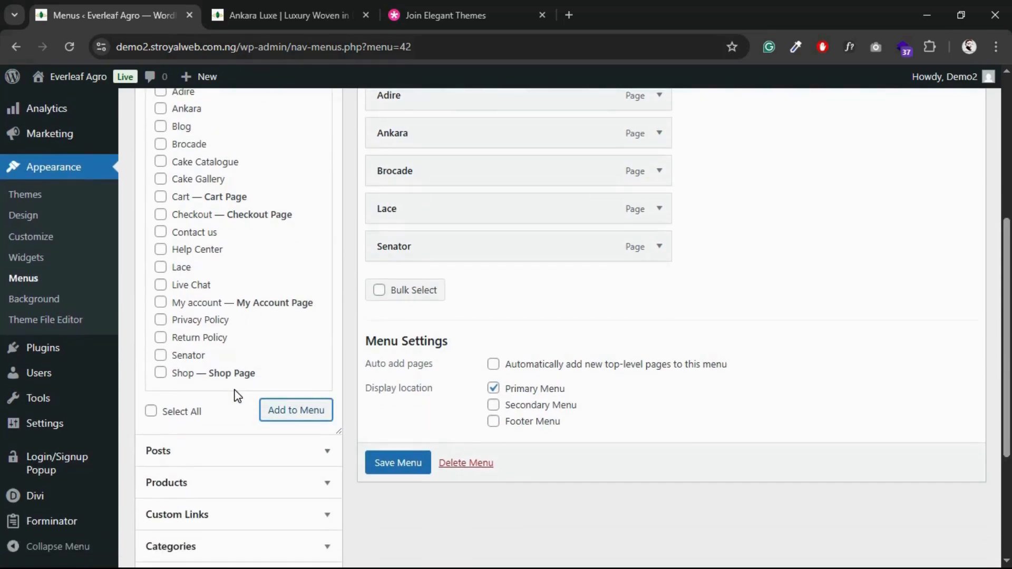
- Check the Fabrics dropdown in the header of the Ankara Luxe site, then return to the WordPress Menus page
{"action": "left_click", "coordinate": [274, 20]}
{"action": "mouse_move", "coordinate": [230, 123]}
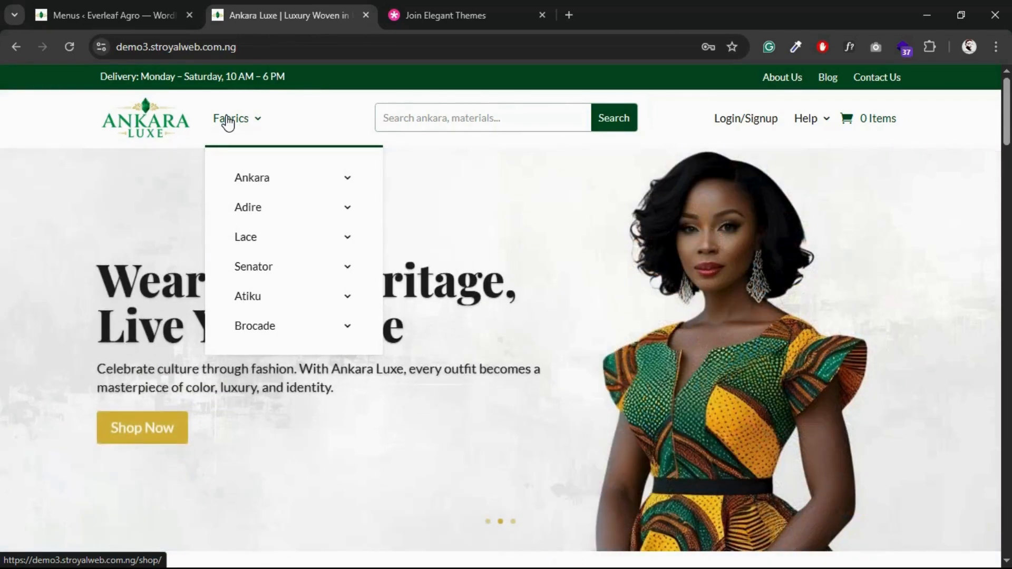
{"action": "left_click", "coordinate": [109, 7]}
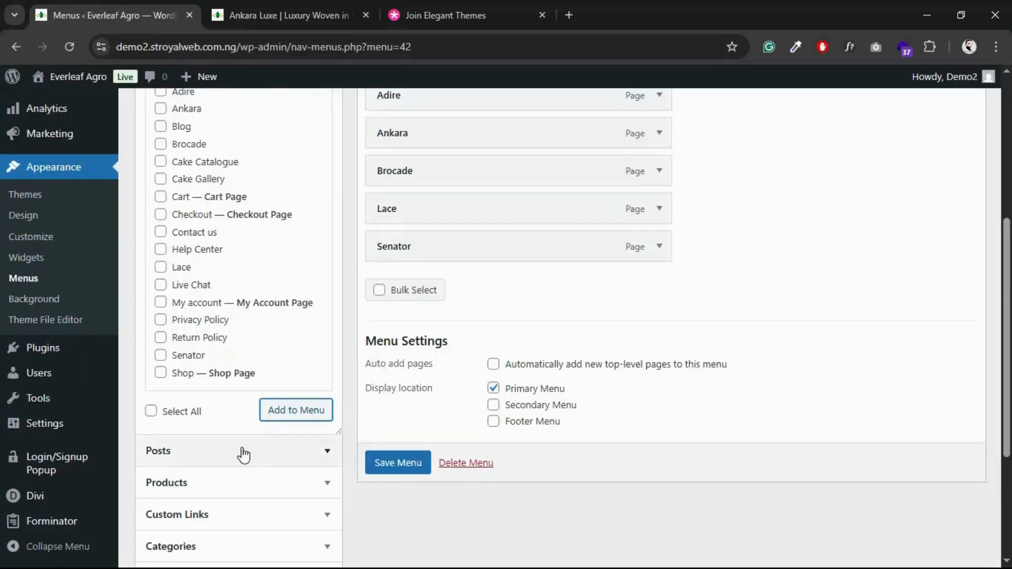
- Start a custom link menu item with the link text "Fabrics" for the Fabrics Menu
{"action": "scroll", "coordinate": [241, 453], "scroll_direction": "down", "scroll_amount": 1}
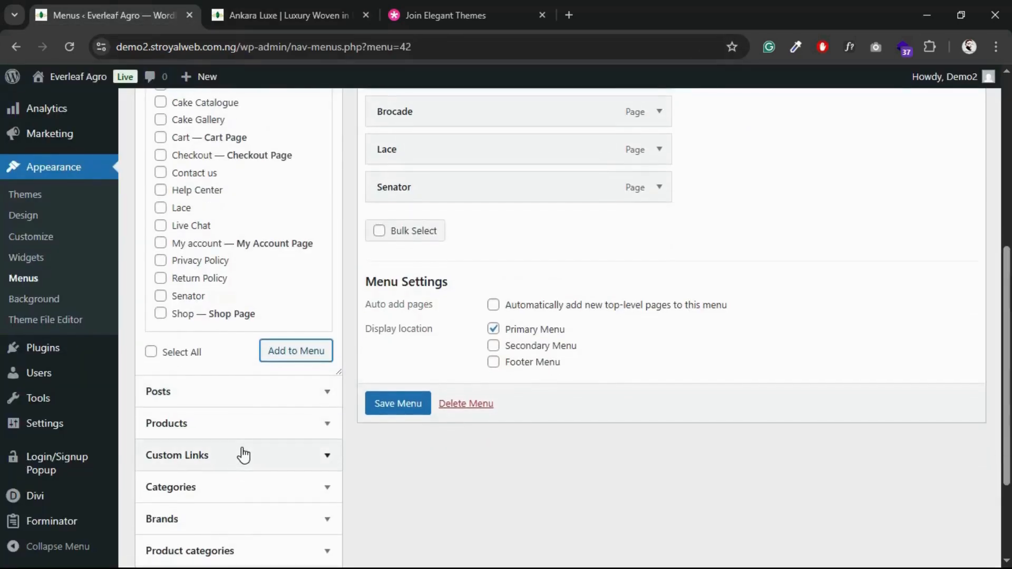
{"action": "scroll", "coordinate": [220, 227], "scroll_direction": "up", "scroll_amount": 2}
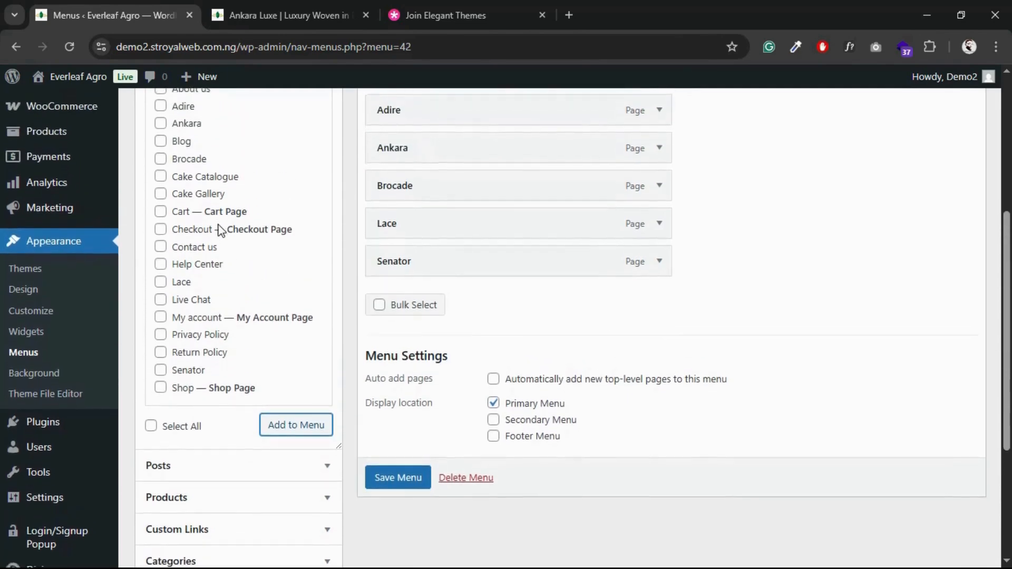
{"action": "scroll", "coordinate": [219, 230], "scroll_direction": "up", "scroll_amount": 1}
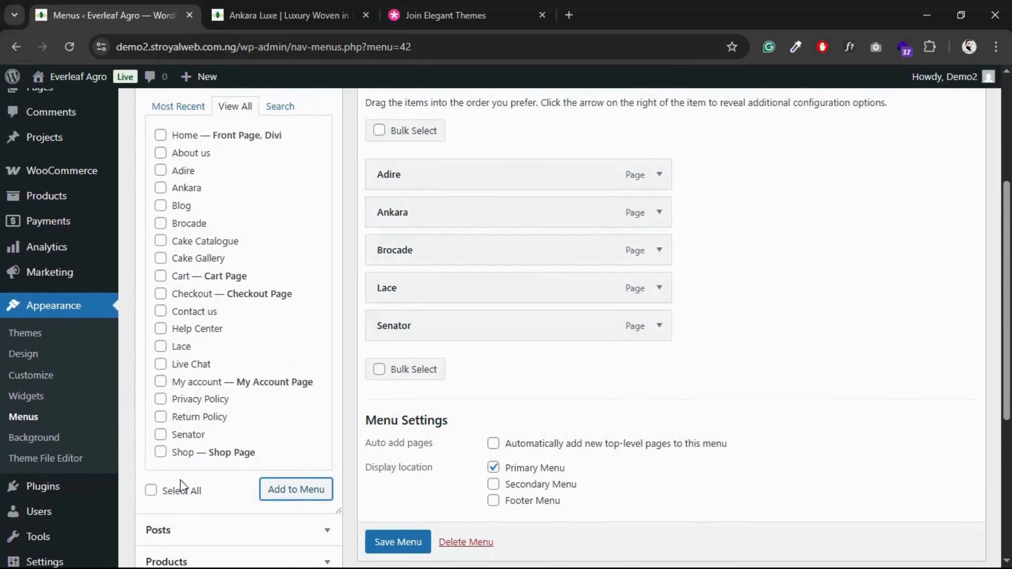
{"action": "scroll", "coordinate": [182, 457], "scroll_direction": "down", "scroll_amount": 1}
{"action": "scroll", "coordinate": [182, 459], "scroll_direction": "down", "scroll_amount": 1}
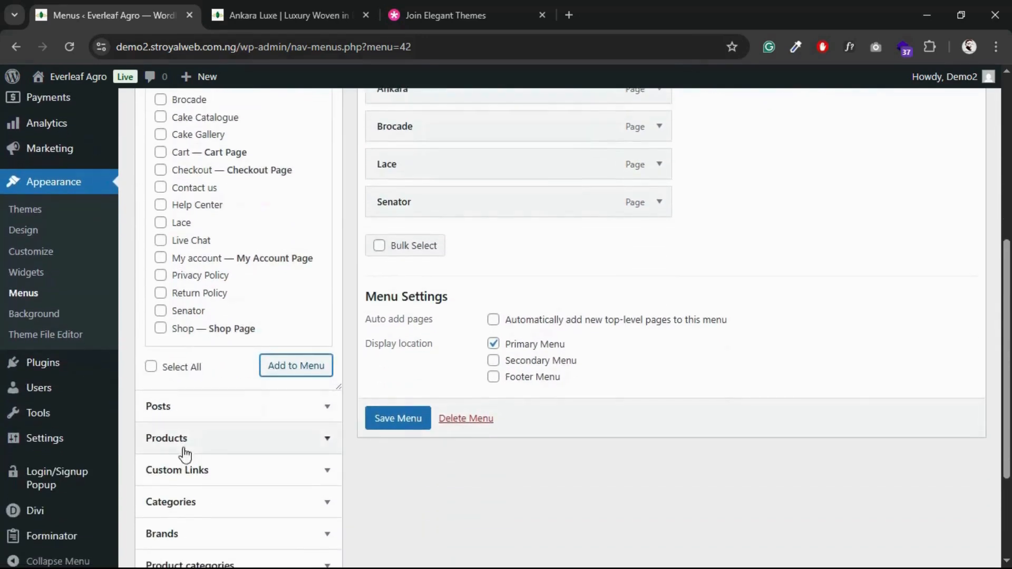
{"action": "scroll", "coordinate": [213, 455], "scroll_direction": "down", "scroll_amount": 1}
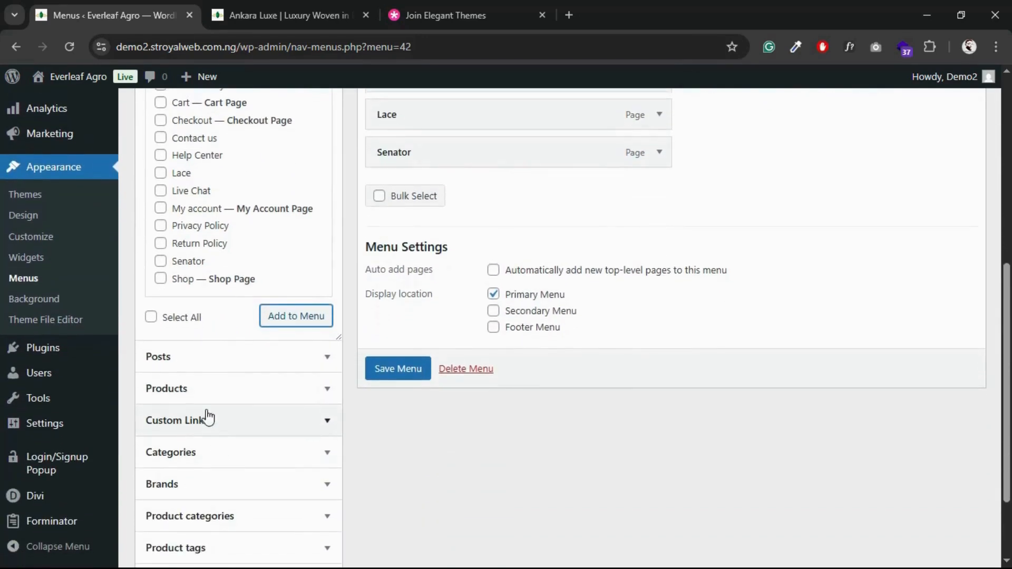
{"action": "left_click", "coordinate": [244, 420]}
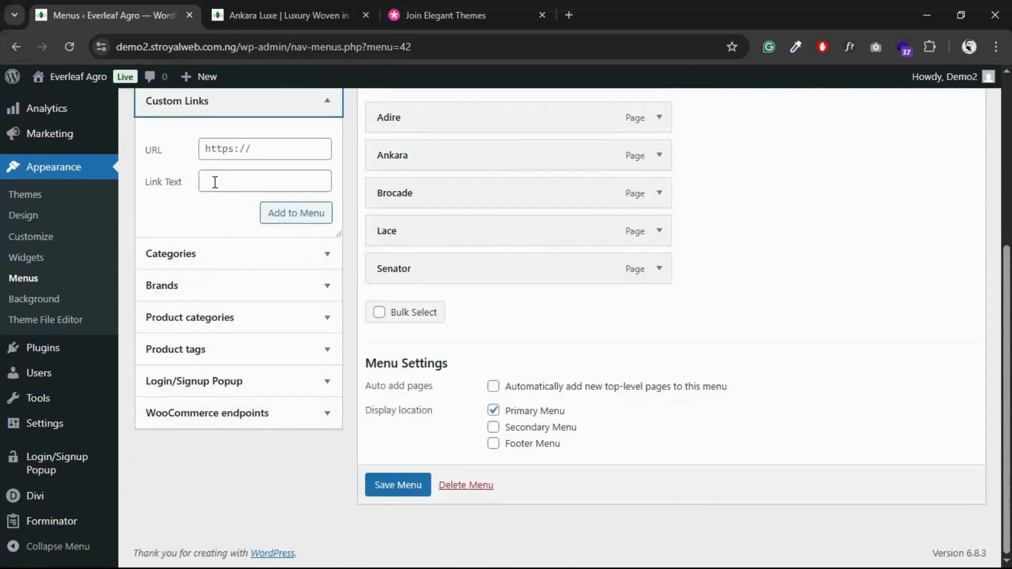
{"action": "left_click", "coordinate": [215, 183]}
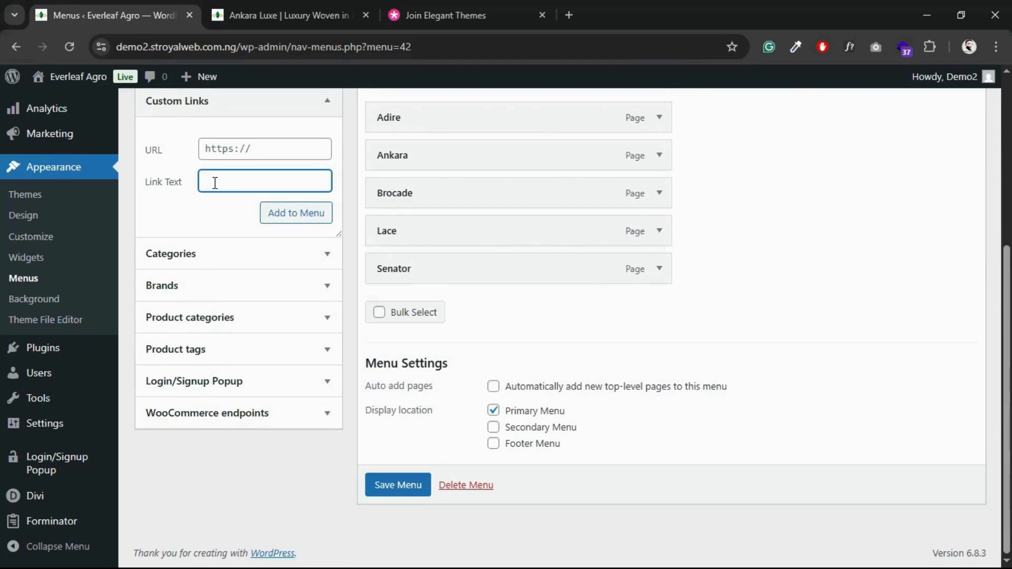
{"action": "type", "text": "Fabrics"}
{"action": "left_click", "coordinate": [236, 146]}
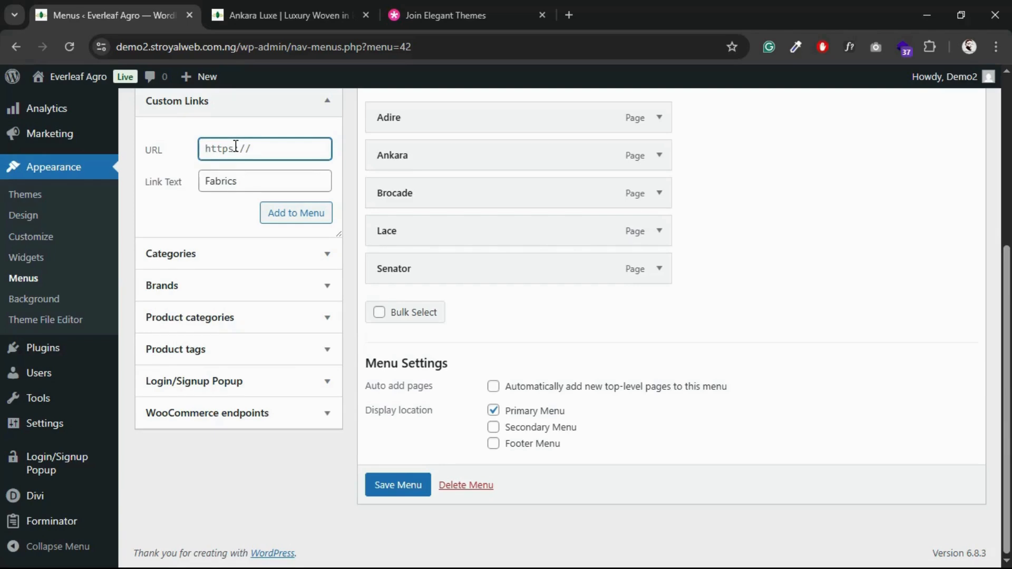
- Open the Everleaf Agro dashboard in a separate browser tab and show the list of all pages there
{"action": "scroll", "coordinate": [236, 145], "scroll_direction": "up", "scroll_amount": 3}
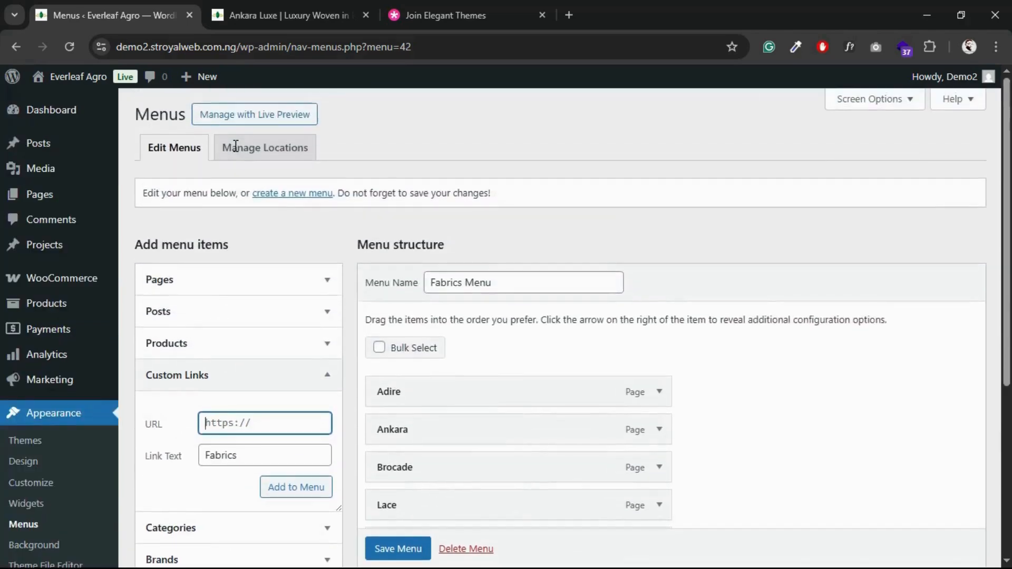
{"action": "scroll", "coordinate": [236, 151], "scroll_direction": "down", "scroll_amount": 1}
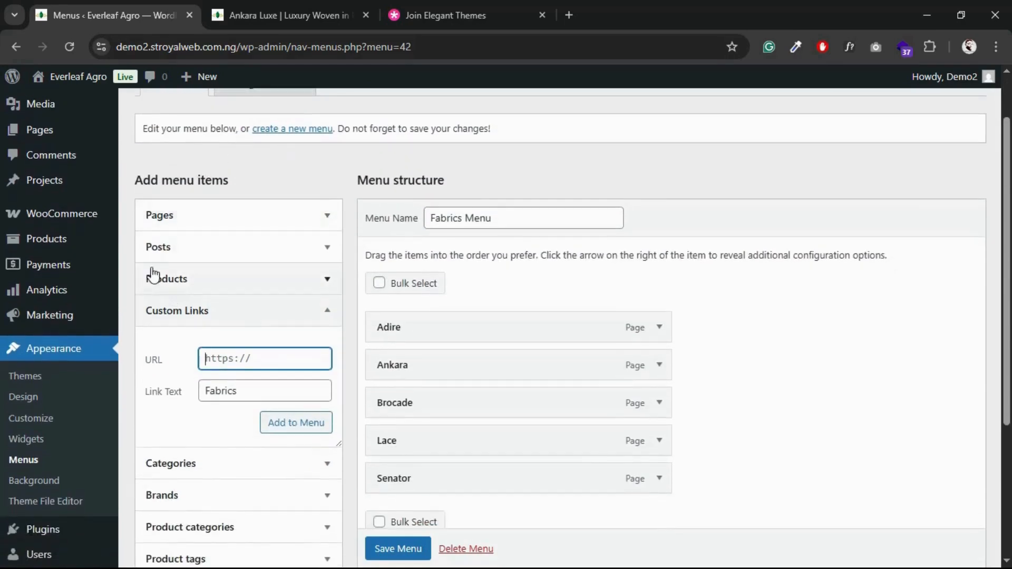
{"action": "mouse_move", "coordinate": [79, 128]}
{"action": "scroll", "coordinate": [79, 128], "scroll_direction": "up", "scroll_amount": 1}
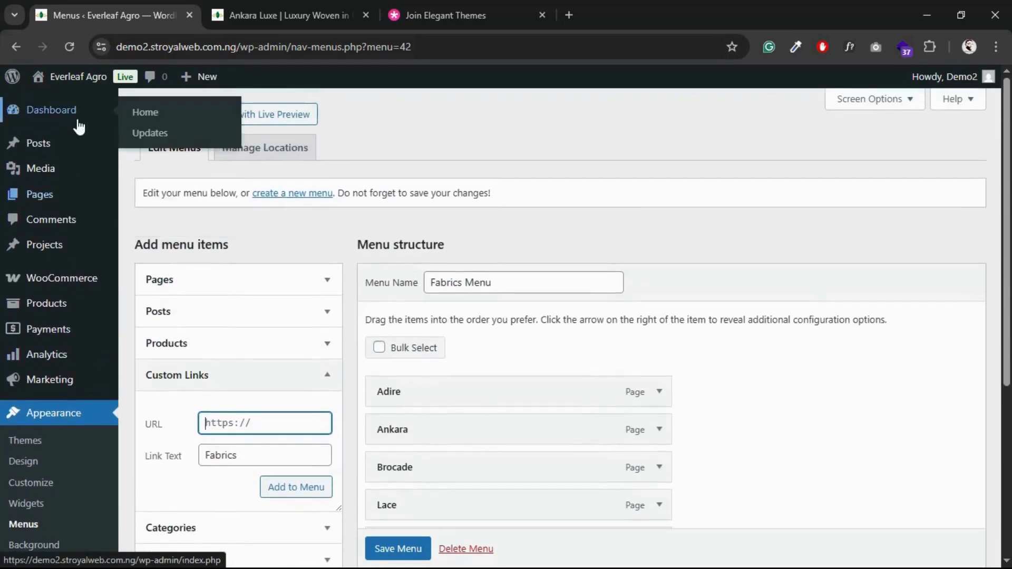
{"action": "right_click", "coordinate": [62, 119]}
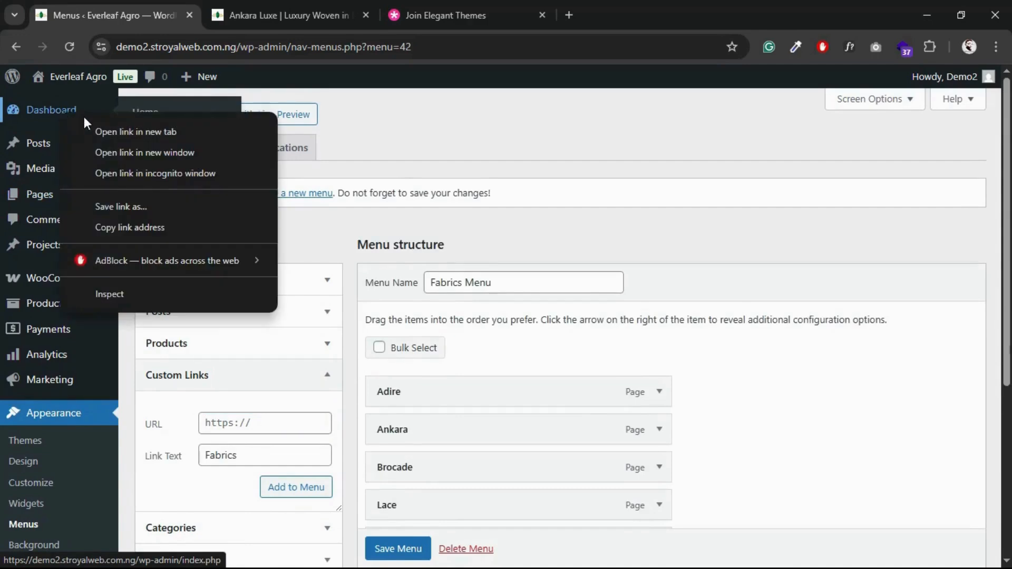
{"action": "left_click", "coordinate": [109, 134]}
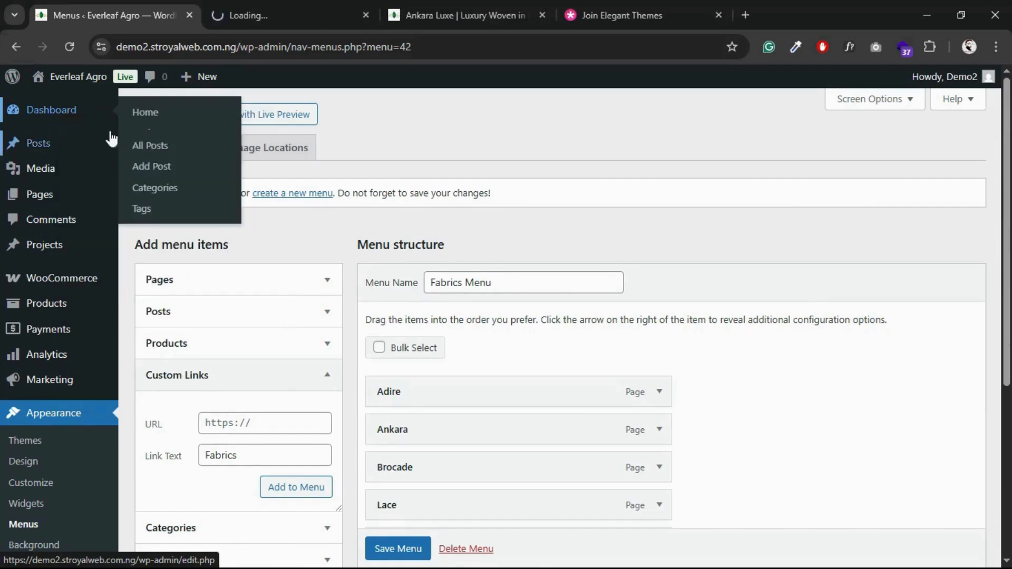
{"action": "left_click", "coordinate": [245, 18]}
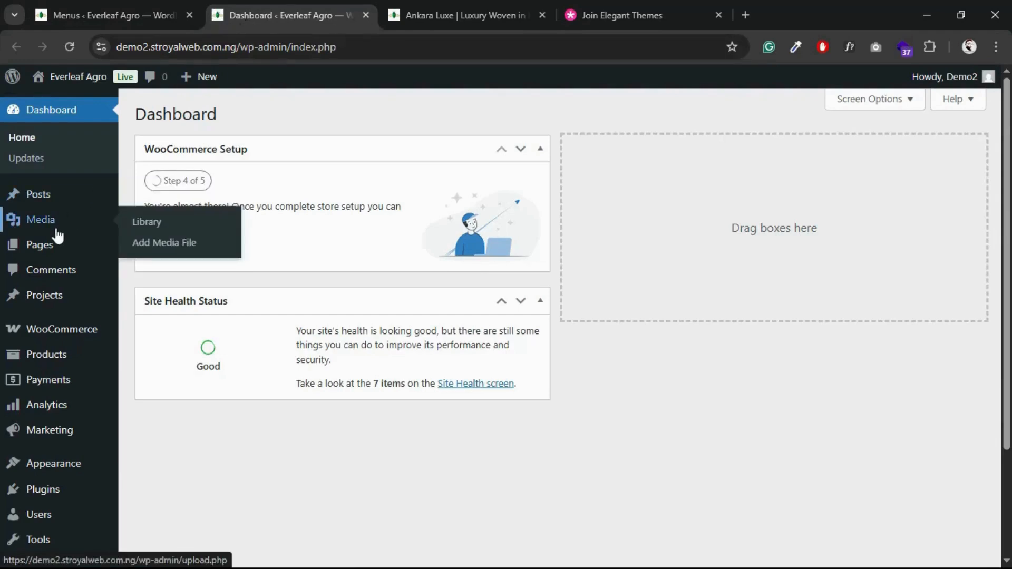
{"action": "mouse_move", "coordinate": [47, 251]}
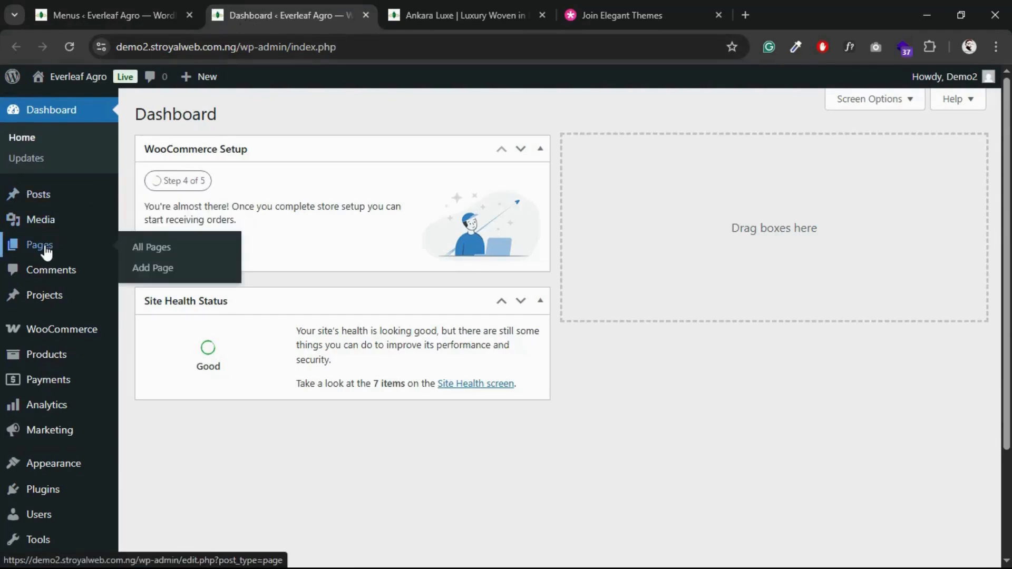
{"action": "left_click", "coordinate": [145, 248]}
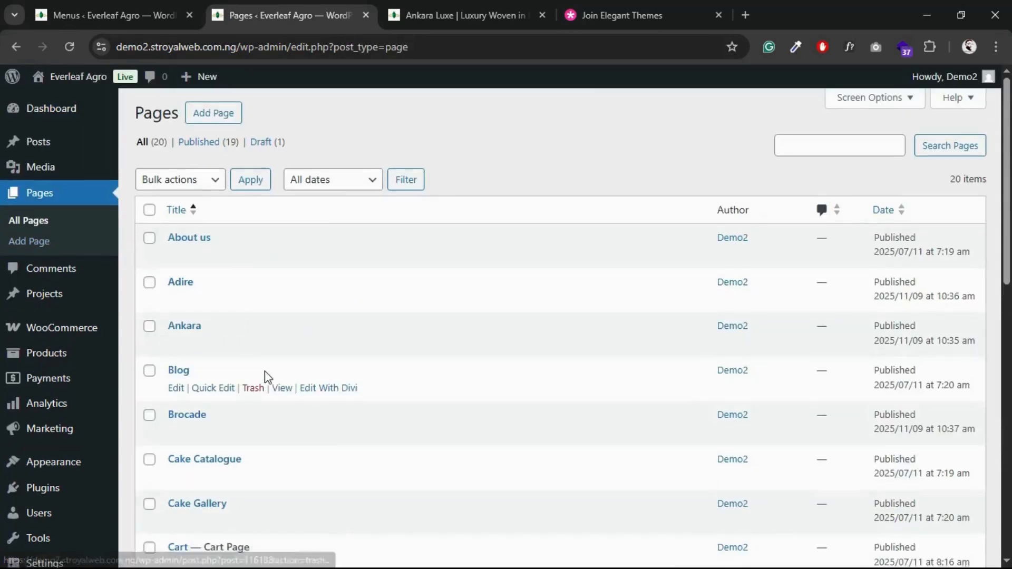
- Copy the link address of the Shop page's public view from the pages list
{"action": "scroll", "coordinate": [264, 372], "scroll_direction": "down", "scroll_amount": 5}
{"action": "scroll", "coordinate": [267, 375], "scroll_direction": "down", "scroll_amount": 7}
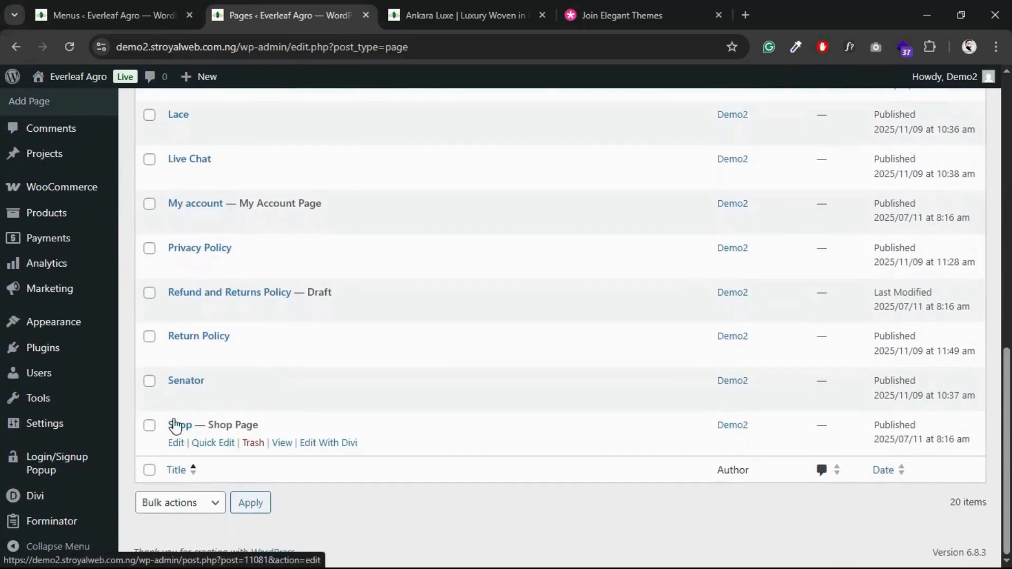
{"action": "right_click", "coordinate": [282, 448]}
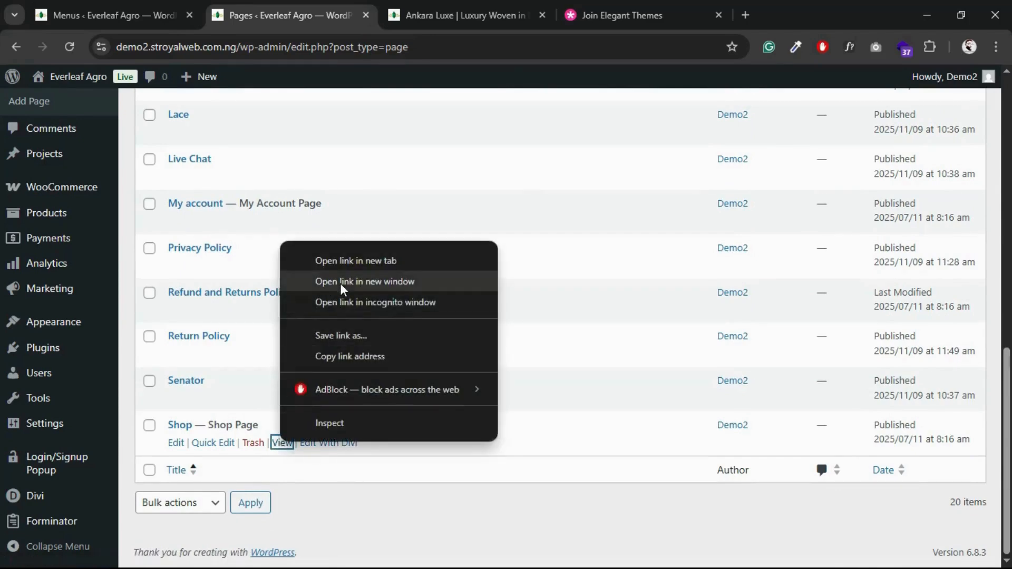
{"action": "left_click", "coordinate": [353, 356]}
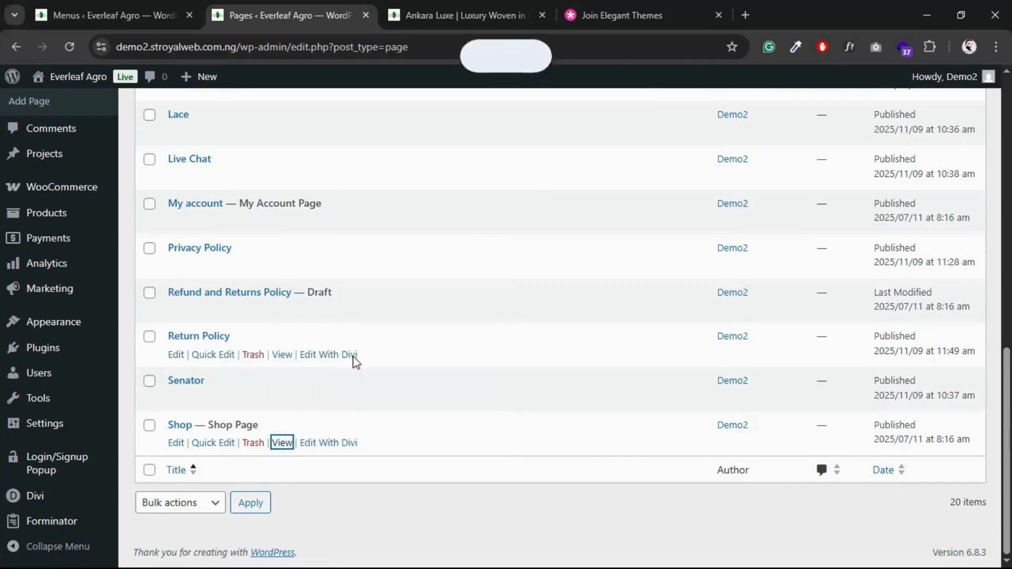
- Back on the Menus page, paste the copied Shop page address as the Fabrics link's URL and add the link to the menu
{"action": "left_click", "coordinate": [128, 11]}
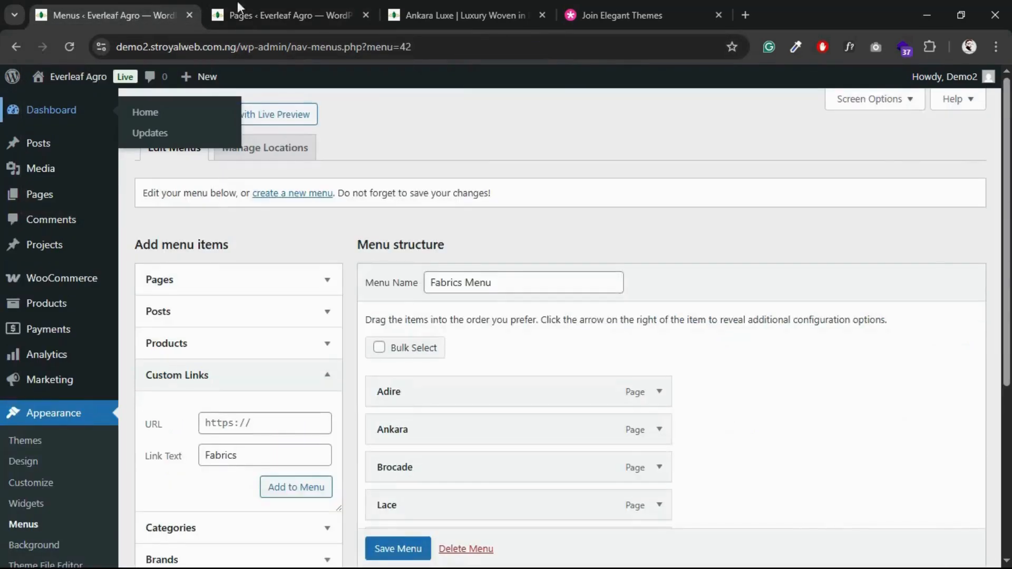
{"action": "left_click", "coordinate": [256, 5]}
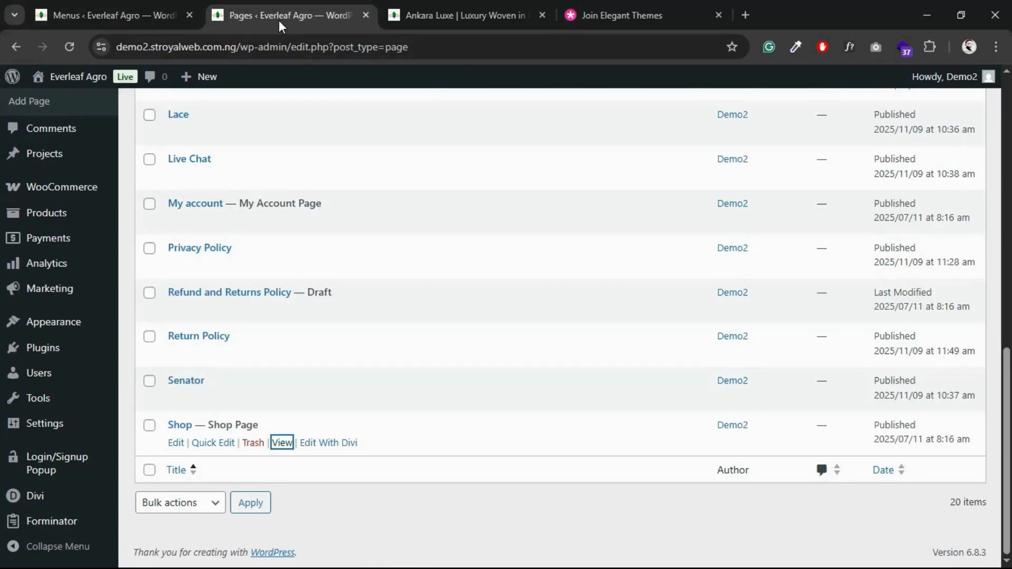
{"action": "left_click", "coordinate": [97, 8]}
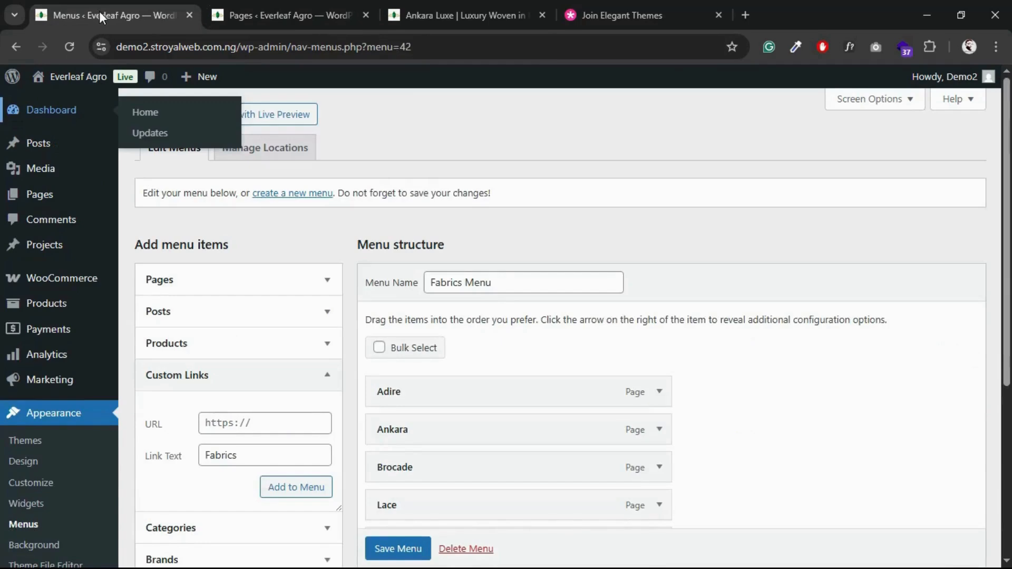
{"action": "scroll", "coordinate": [448, 366], "scroll_direction": "down", "scroll_amount": 2}
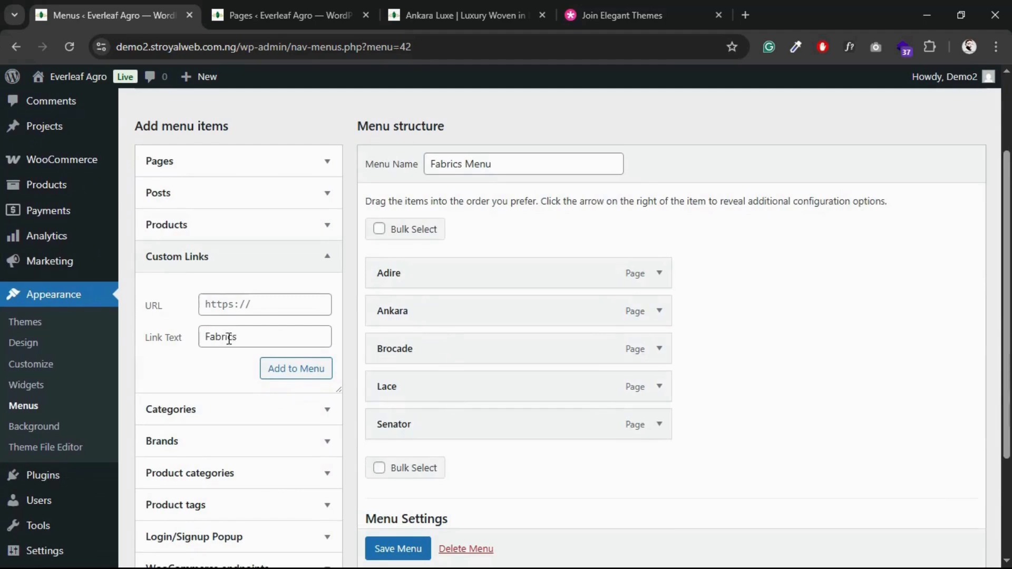
{"action": "left_click", "coordinate": [222, 301]}
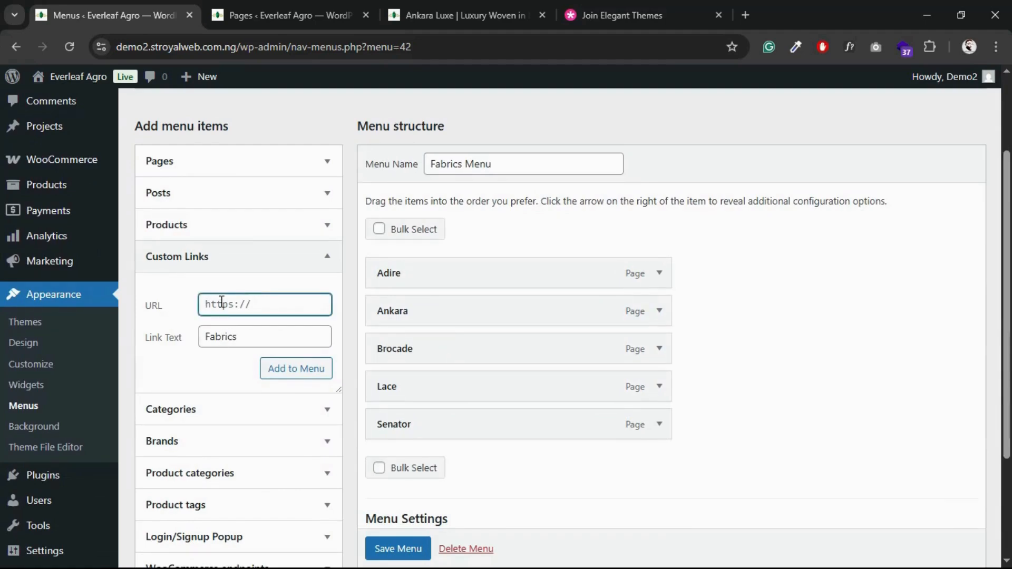
{"action": "key", "text": "ctrl+v"}
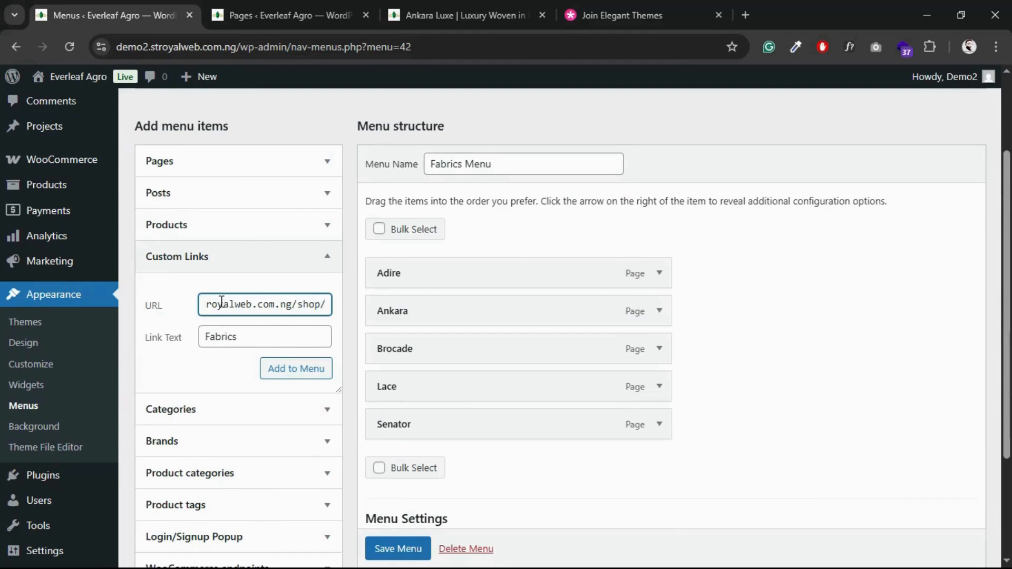
{"action": "left_click", "coordinate": [296, 372]}
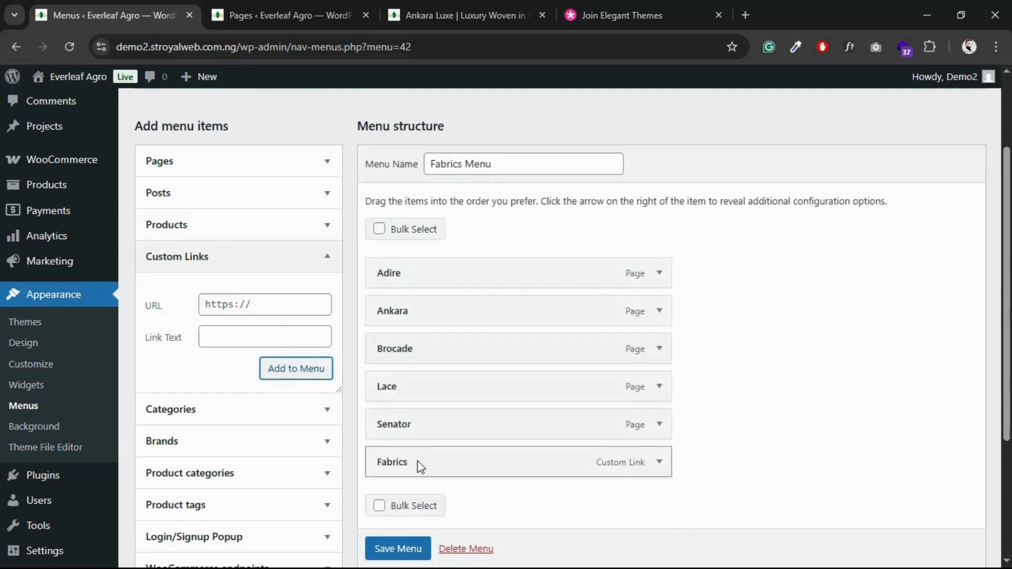
- Nest Ankara, Adire, Lace, Senator and Brocade, in that order, under Fabrics as the first menu item, and save the Fabrics Menu
{"action": "left_click_drag", "start_coordinate": [420, 466], "coordinate": [412, 263]}
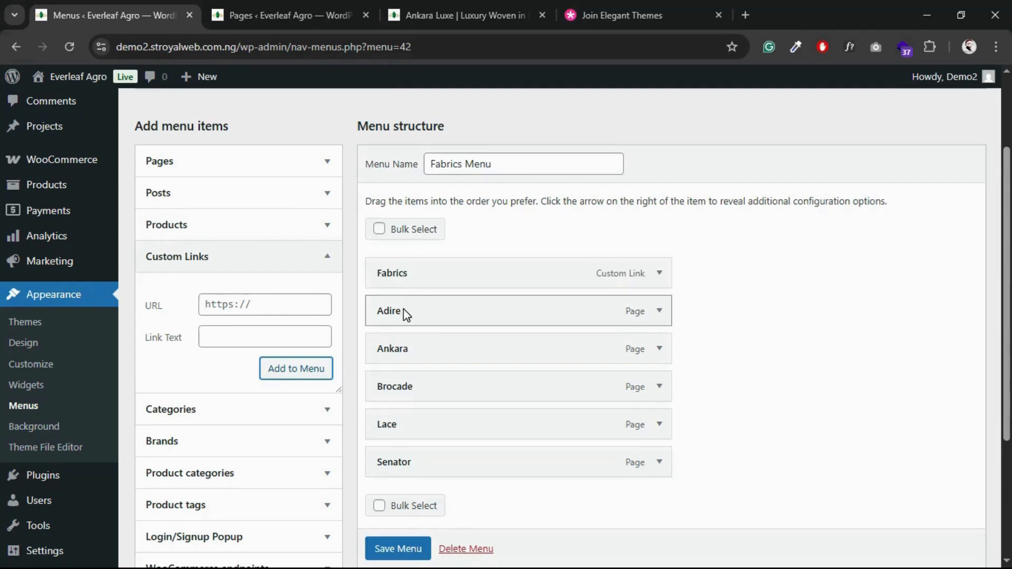
{"action": "left_click_drag", "start_coordinate": [407, 354], "coordinate": [446, 313]}
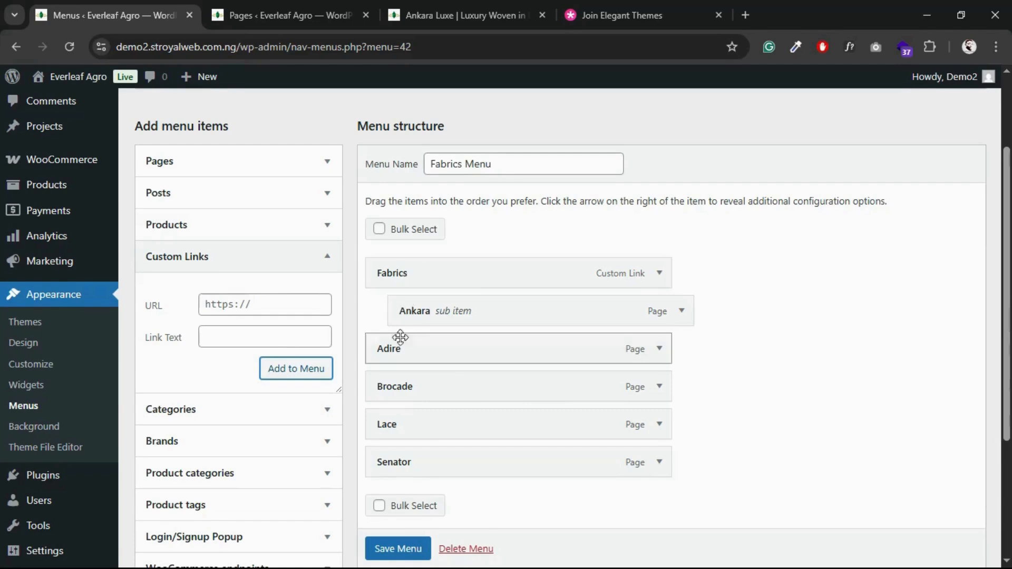
{"action": "left_click_drag", "start_coordinate": [402, 349], "coordinate": [430, 353]}
{"action": "left_click_drag", "start_coordinate": [428, 424], "coordinate": [461, 388]}
{"action": "left_click_drag", "start_coordinate": [434, 464], "coordinate": [457, 418]}
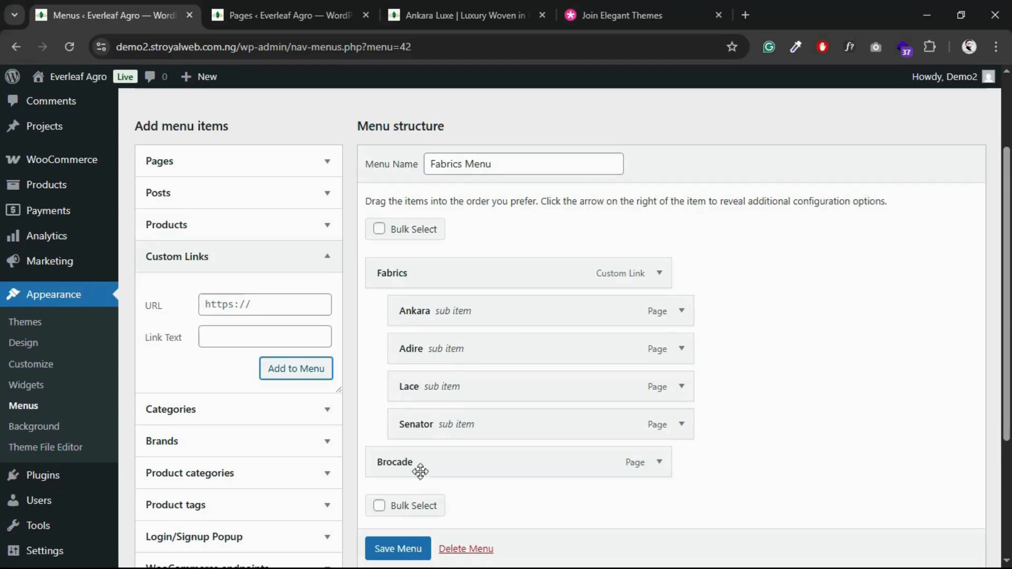
{"action": "left_click_drag", "start_coordinate": [418, 468], "coordinate": [456, 471]}
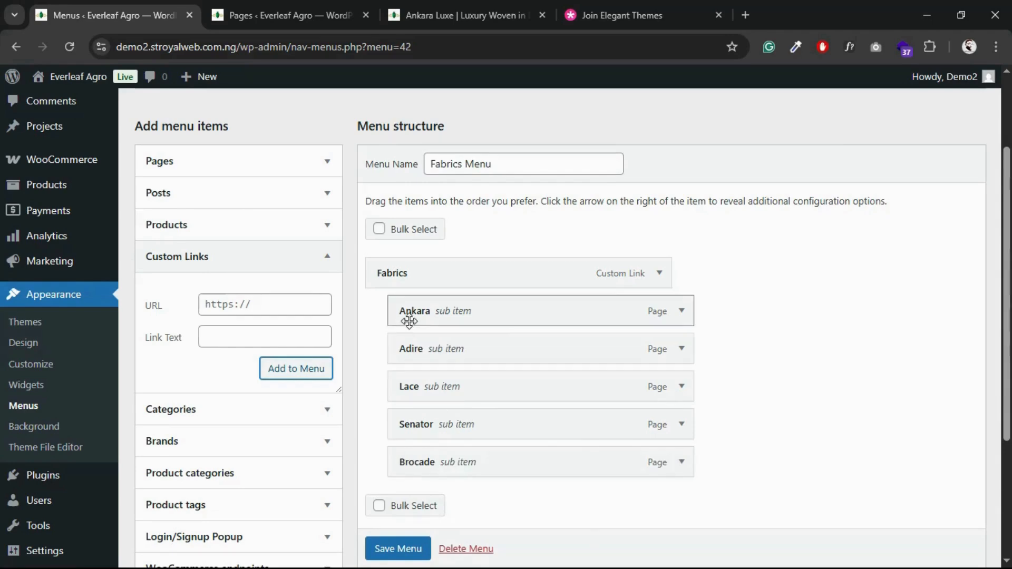
{"action": "scroll", "coordinate": [387, 337], "scroll_direction": "down", "scroll_amount": 3}
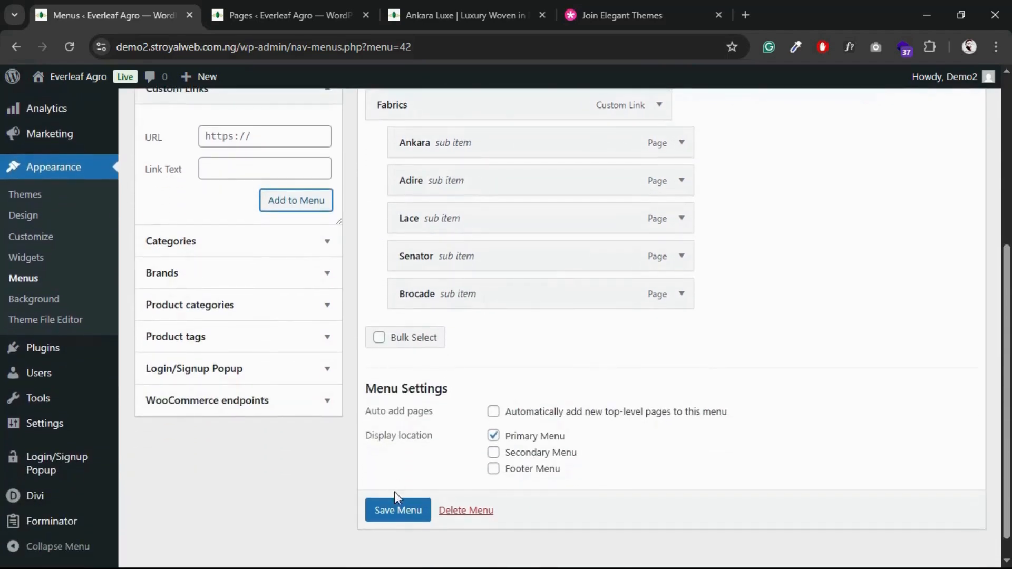
{"action": "left_click", "coordinate": [397, 509]}
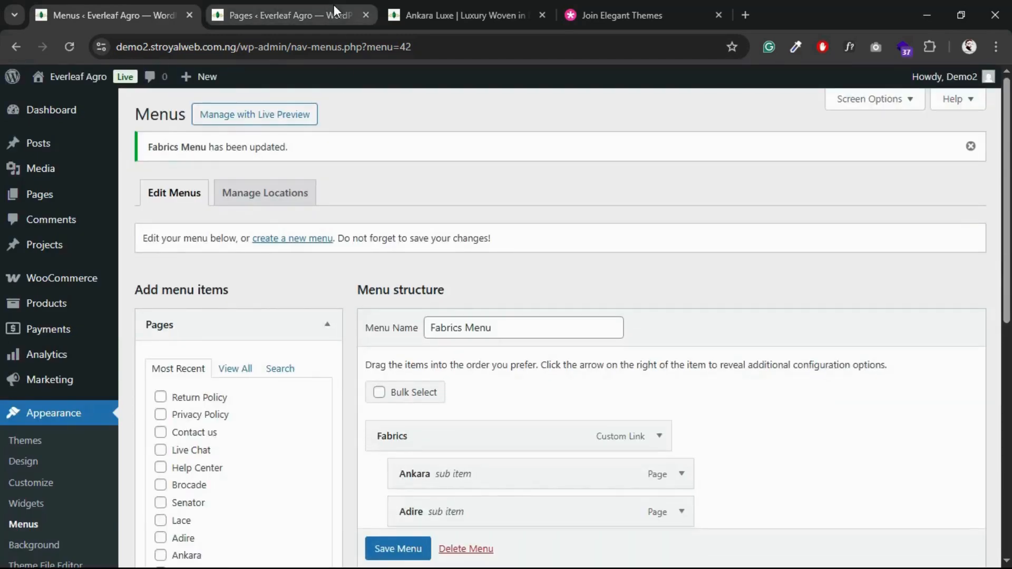
- Create a new menu named "Account Profile (Primary)" and assign it to the Primary Menu display location
{"action": "left_click", "coordinate": [428, 16]}
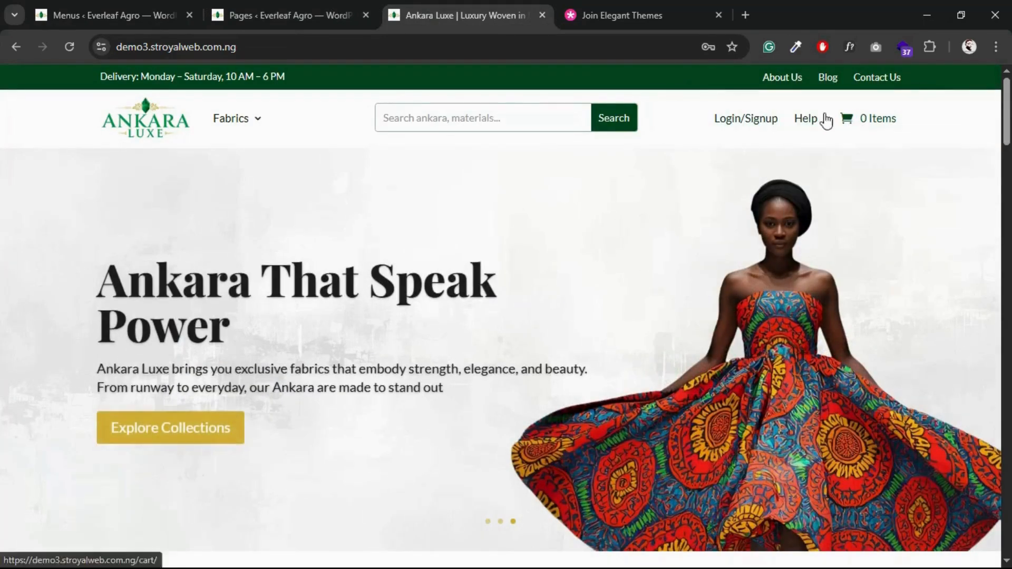
{"action": "left_click", "coordinate": [142, 9]}
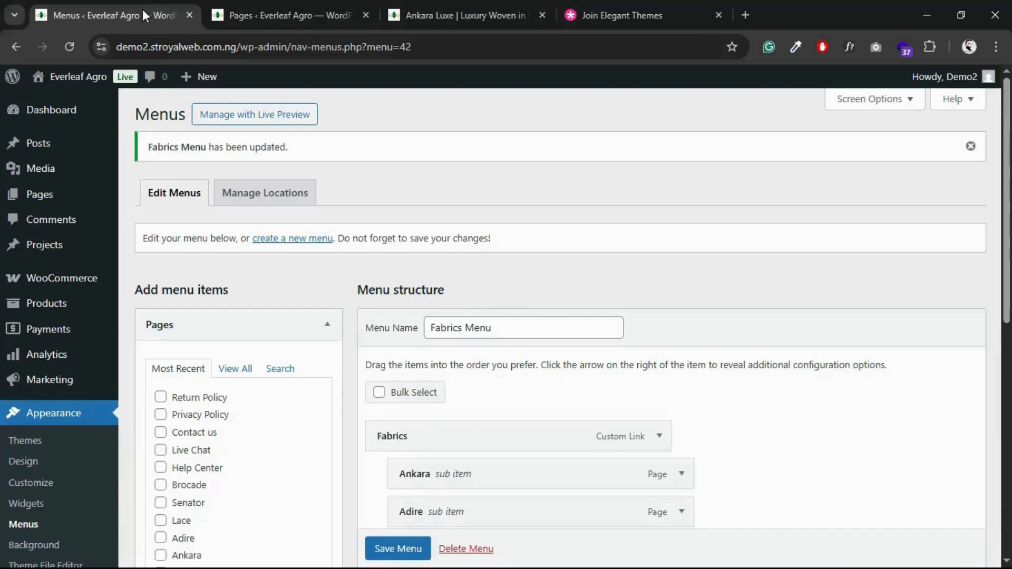
{"action": "scroll", "coordinate": [353, 368], "scroll_direction": "down", "scroll_amount": 4}
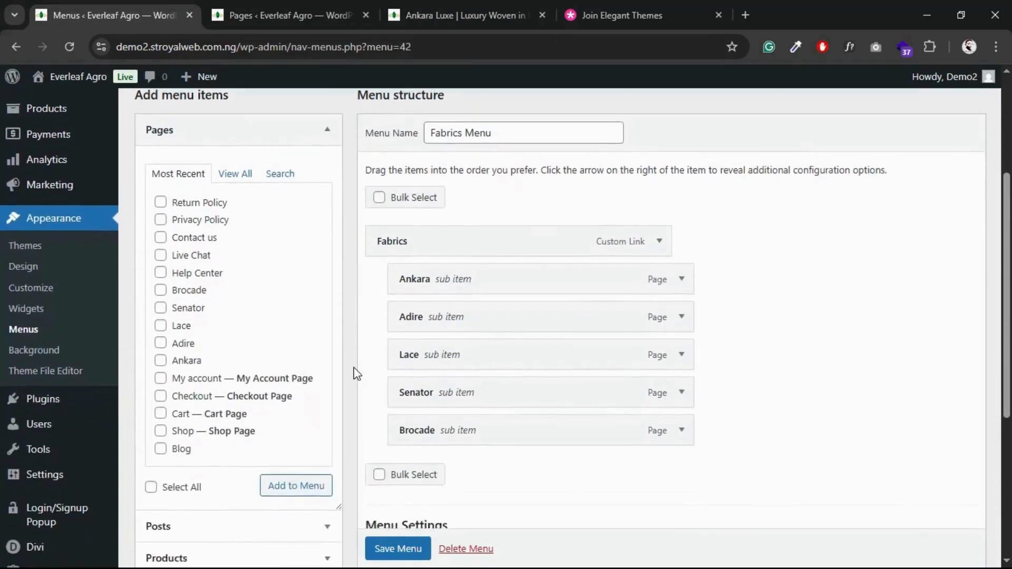
{"action": "scroll", "coordinate": [353, 368], "scroll_direction": "up", "scroll_amount": 3}
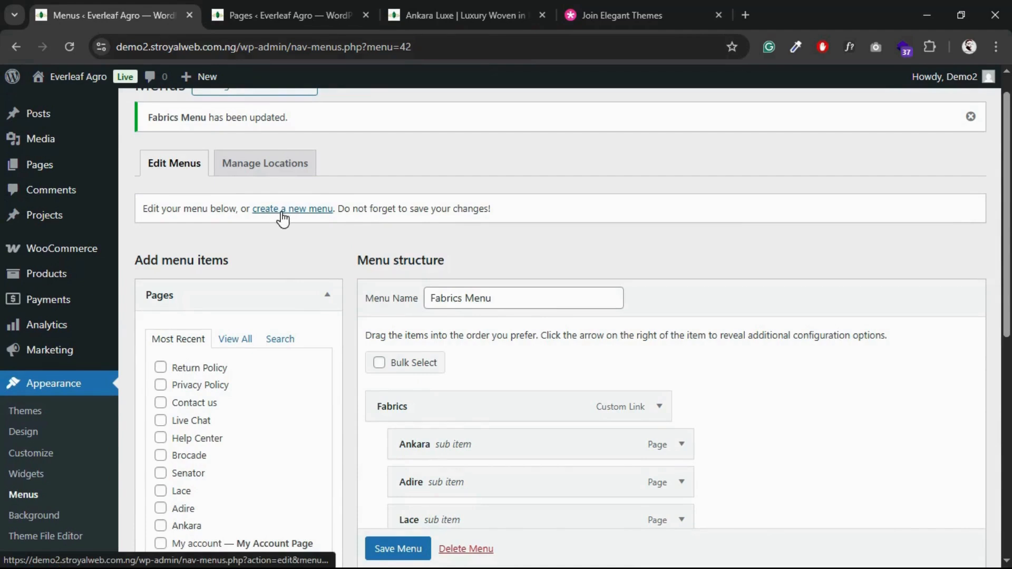
{"action": "left_click", "coordinate": [282, 213]}
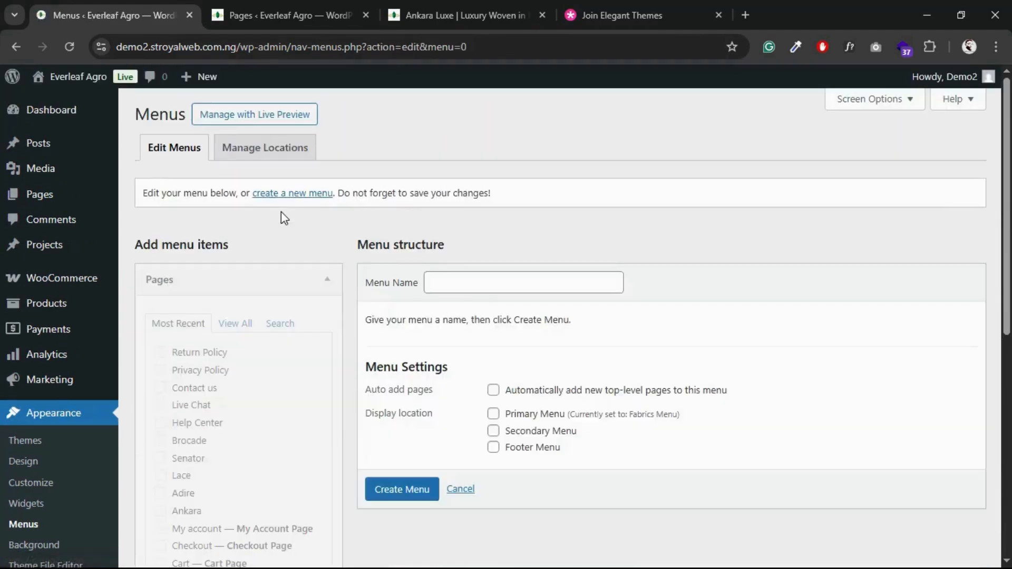
{"action": "left_click", "coordinate": [432, 291]}
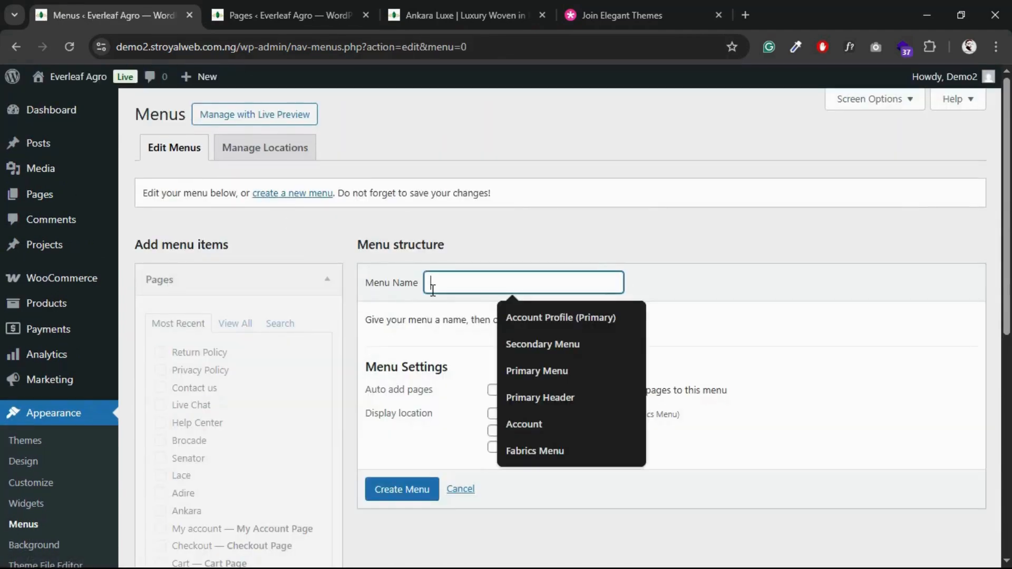
{"action": "left_click", "coordinate": [548, 315]}
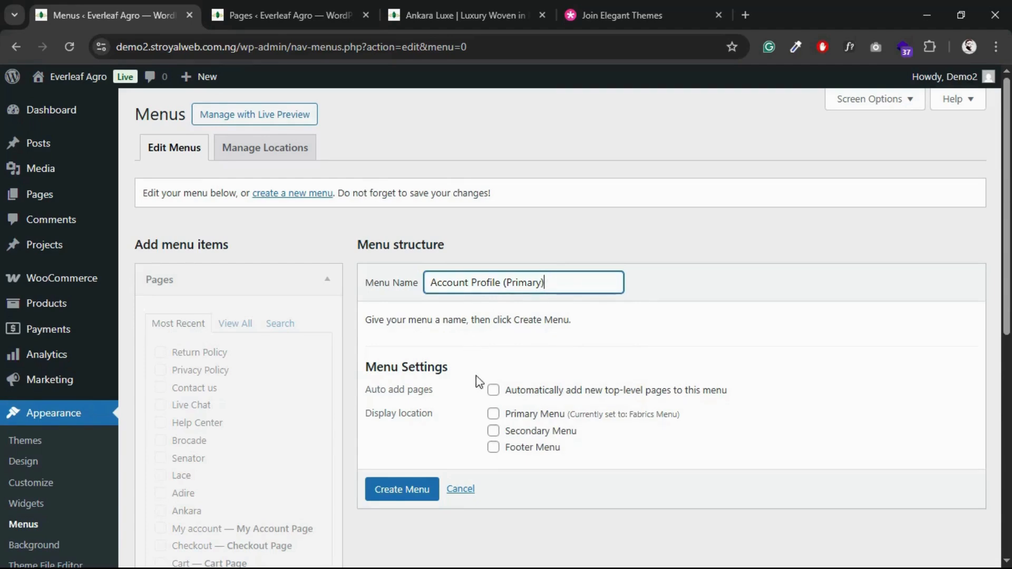
{"action": "left_click", "coordinate": [492, 415]}
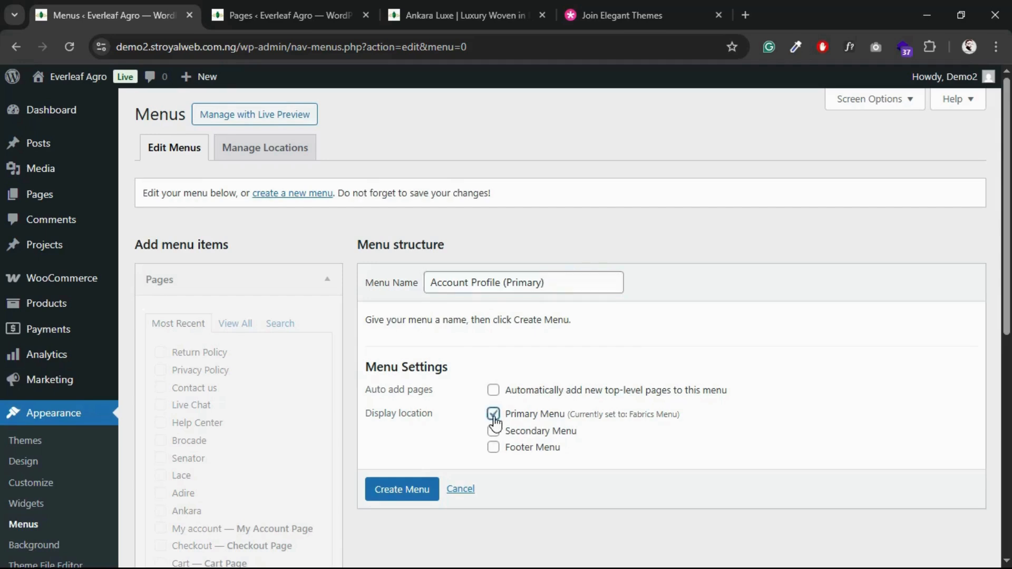
{"action": "left_click", "coordinate": [403, 490]}
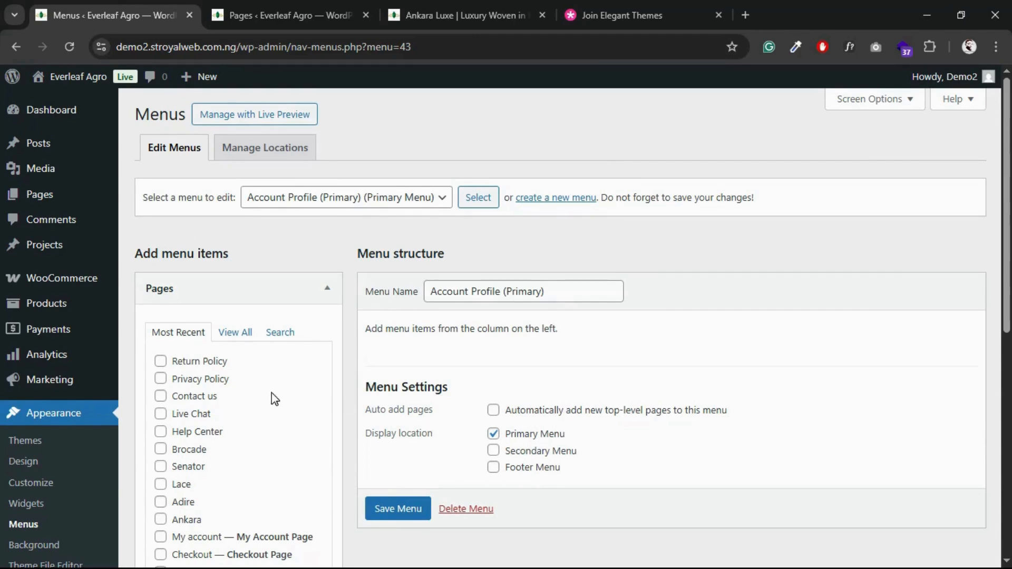
- Add the Login/Signup Popup items Login, Logout, Hello, firstname and My Account to the Account Profile (Primary) menu
{"action": "scroll", "coordinate": [275, 400], "scroll_direction": "down", "scroll_amount": 6}
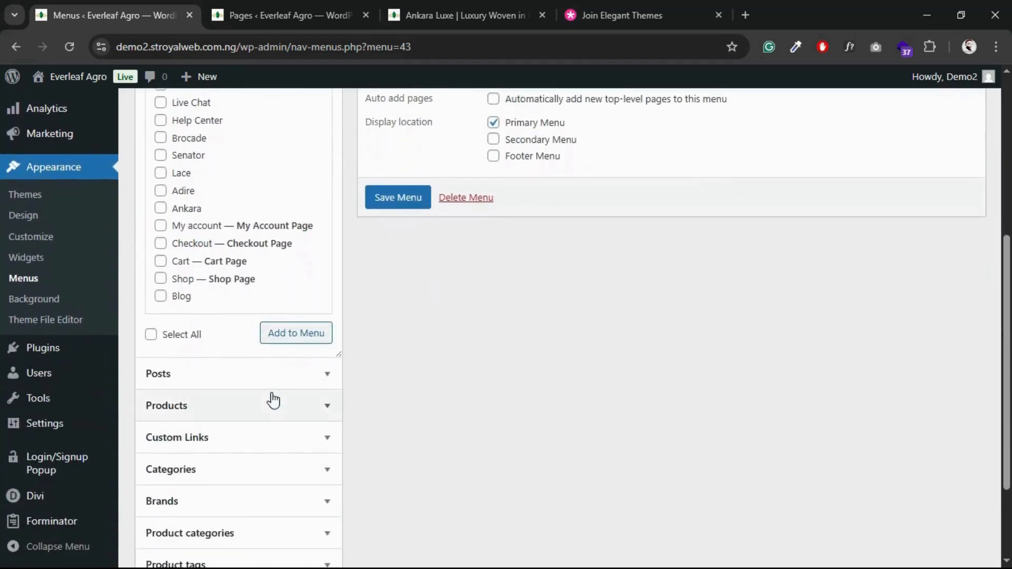
{"action": "scroll", "coordinate": [272, 402], "scroll_direction": "down", "scroll_amount": 3}
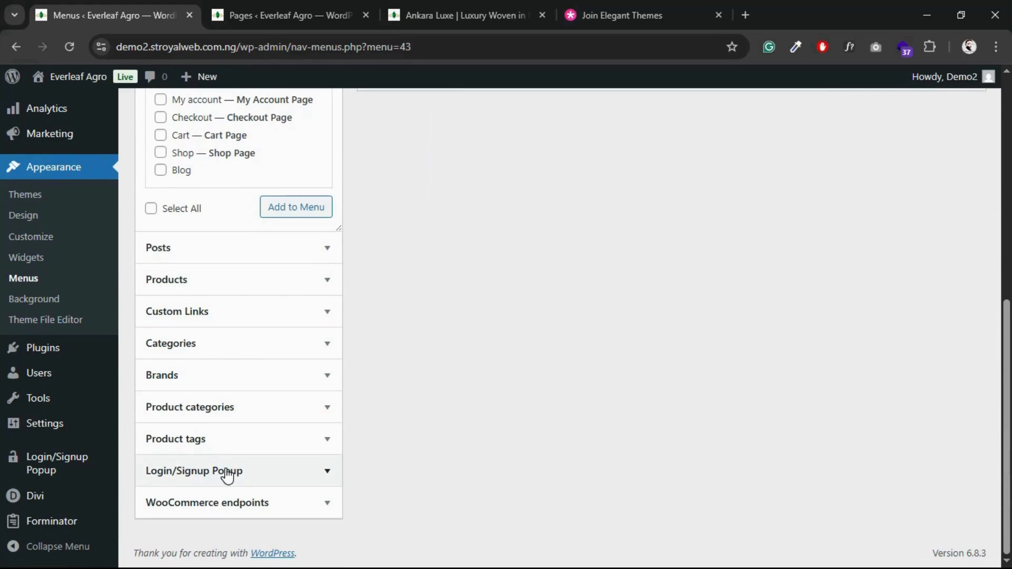
{"action": "left_click", "coordinate": [329, 475]}
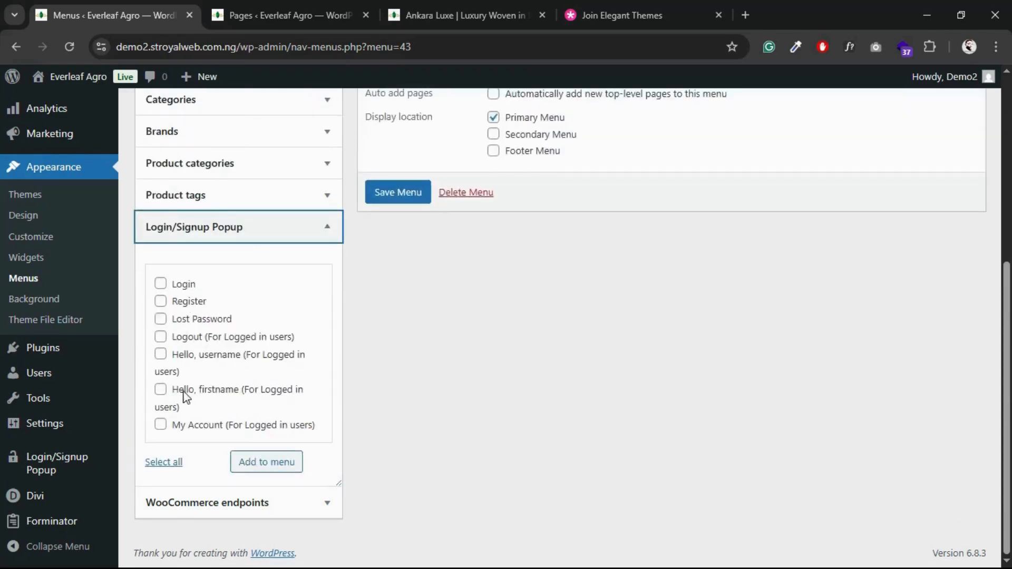
{"action": "left_click", "coordinate": [161, 285]}
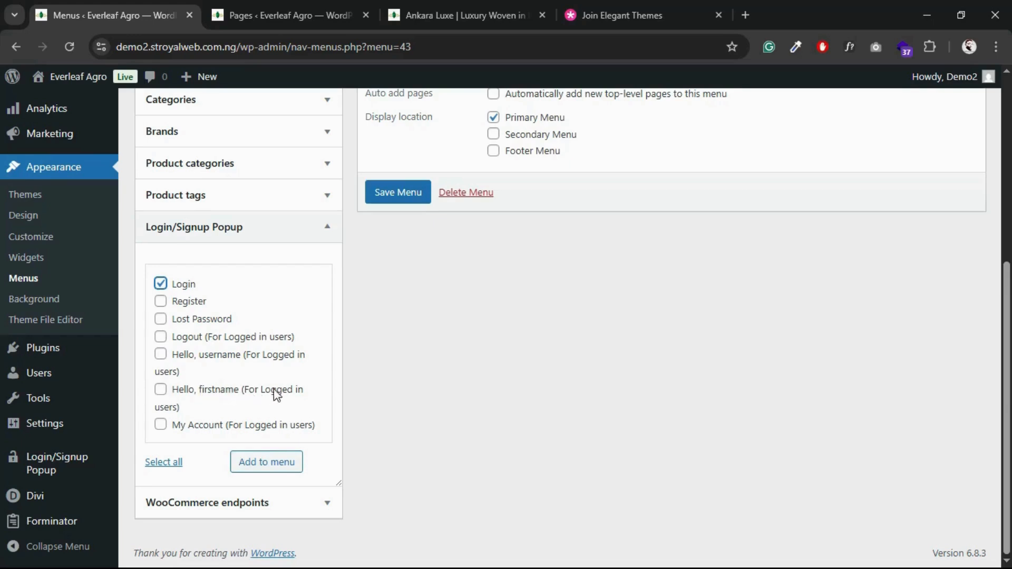
{"action": "left_click", "coordinate": [162, 392]}
{"action": "left_click", "coordinate": [161, 426]}
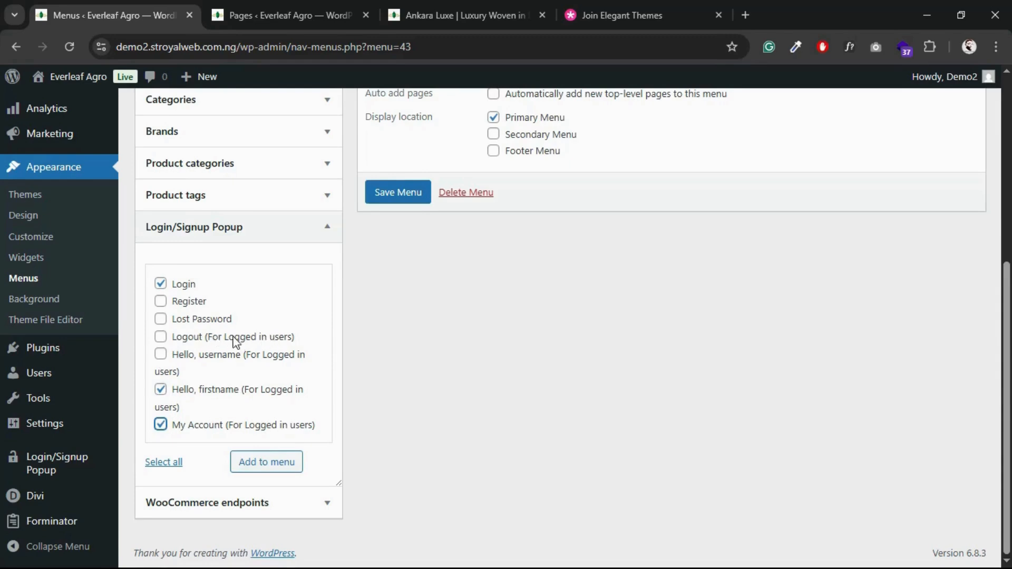
{"action": "left_click", "coordinate": [161, 337]}
{"action": "left_click", "coordinate": [261, 466]}
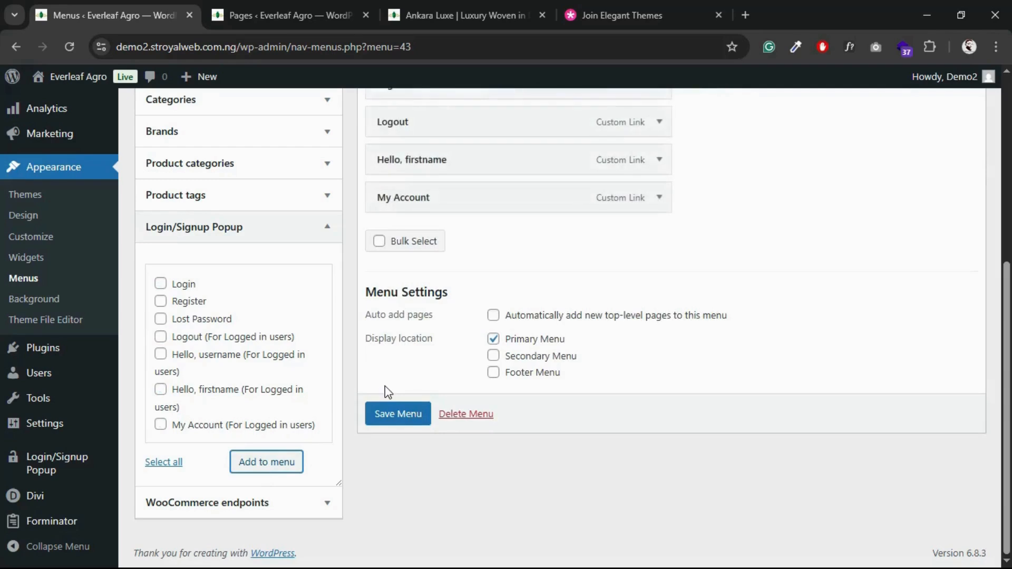
- Move Logout to the end of the menu, below My Account, and change the Hello item's navigation label to "Hi, firstname"
{"action": "scroll", "coordinate": [385, 387], "scroll_direction": "up", "scroll_amount": 2}
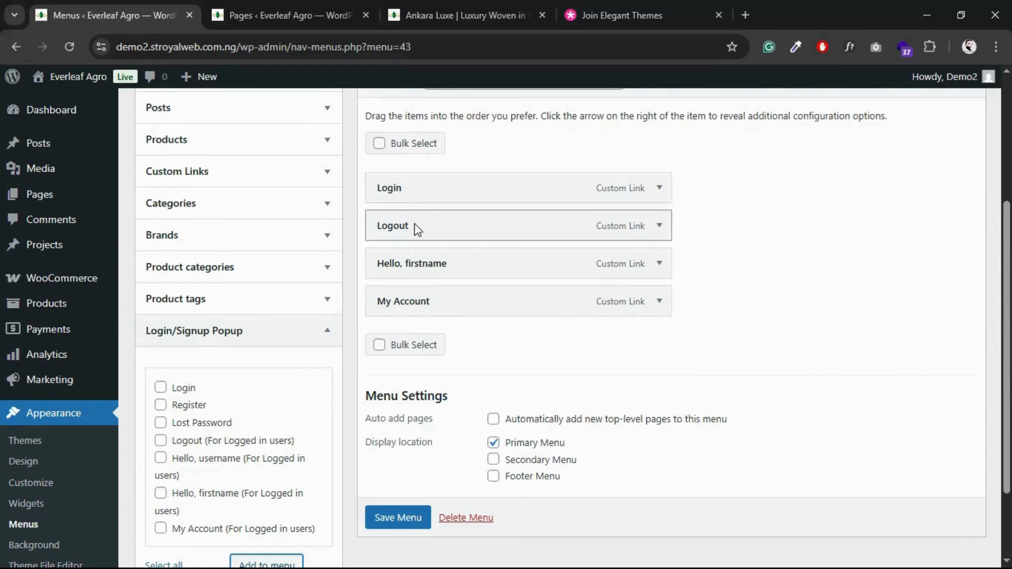
{"action": "left_click_drag", "start_coordinate": [415, 224], "coordinate": [418, 303]}
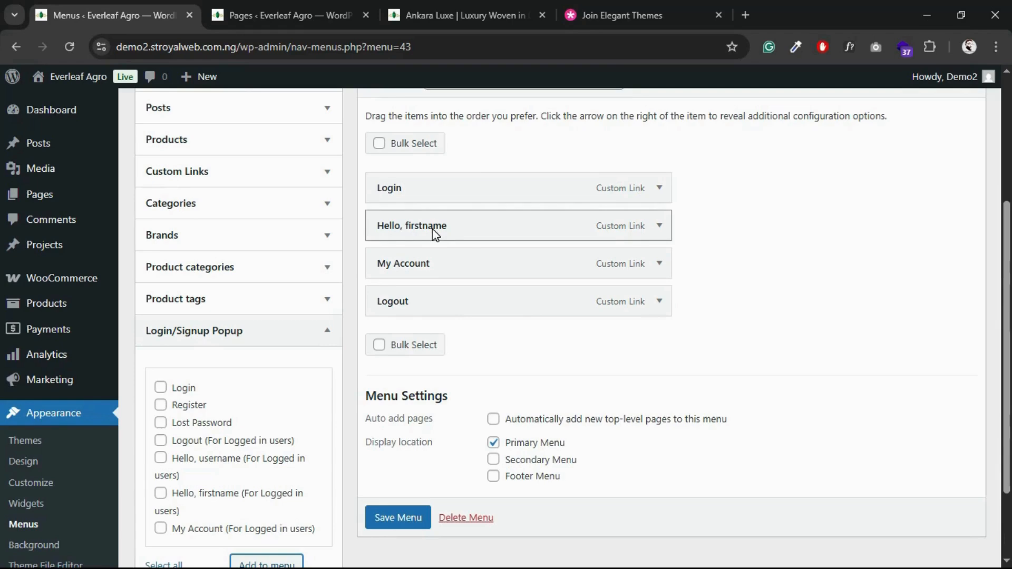
{"action": "left_click", "coordinate": [658, 228]}
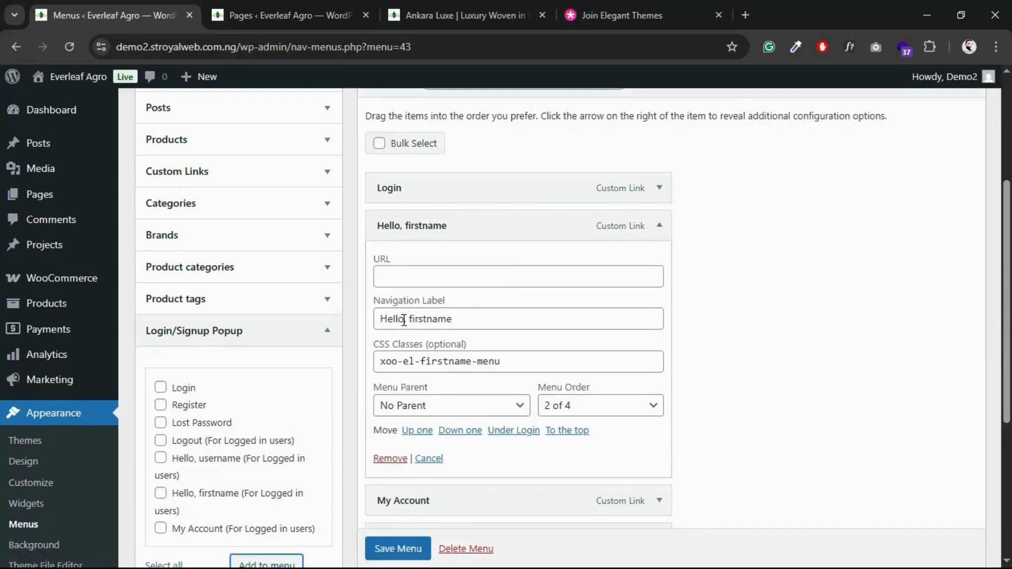
{"action": "left_click", "coordinate": [661, 226]}
{"action": "left_click", "coordinate": [661, 228]}
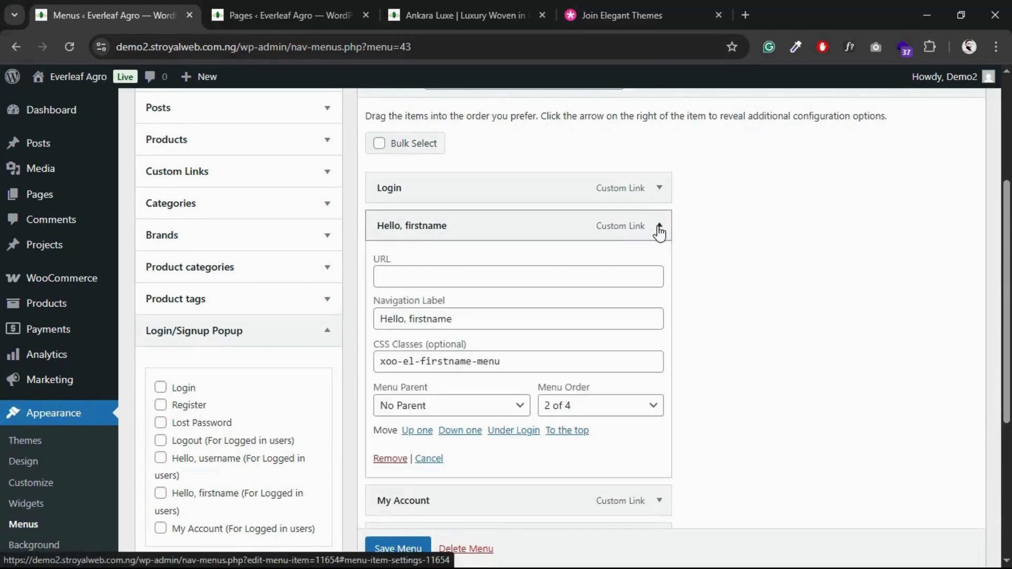
{"action": "left_click_drag", "start_coordinate": [404, 319], "coordinate": [391, 319]}
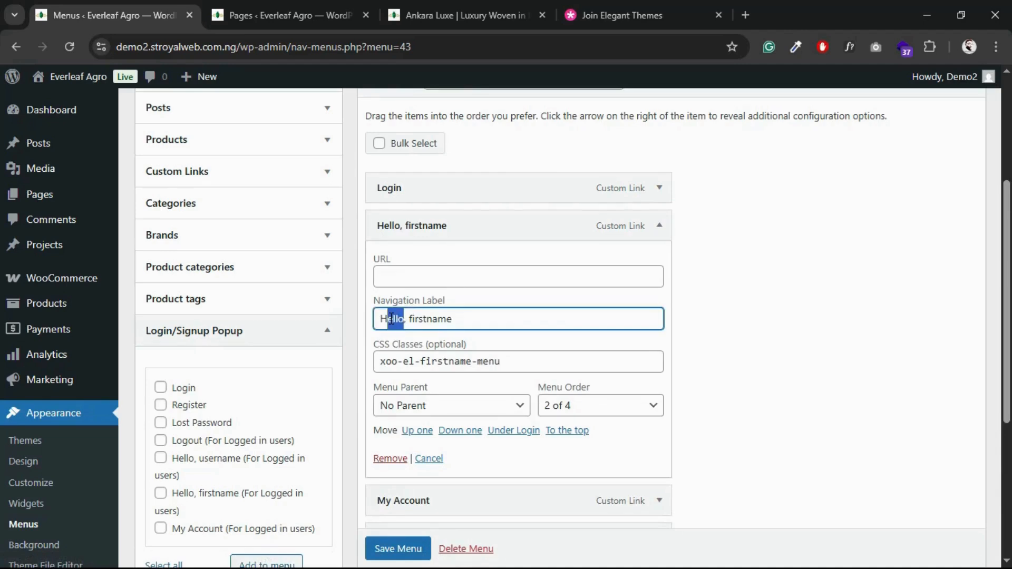
{"action": "type", "text": "i"}
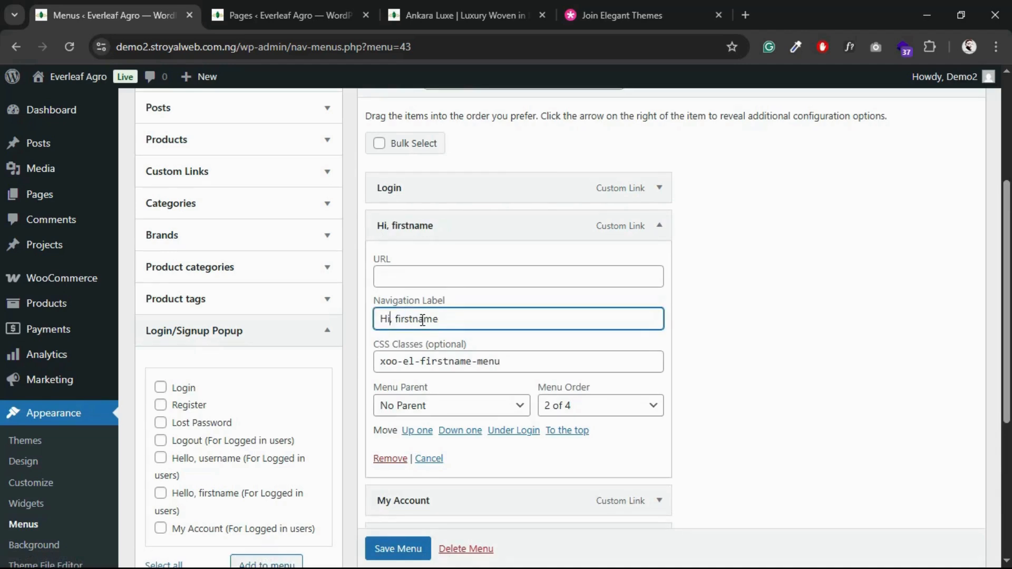
{"action": "left_click", "coordinate": [659, 226]}
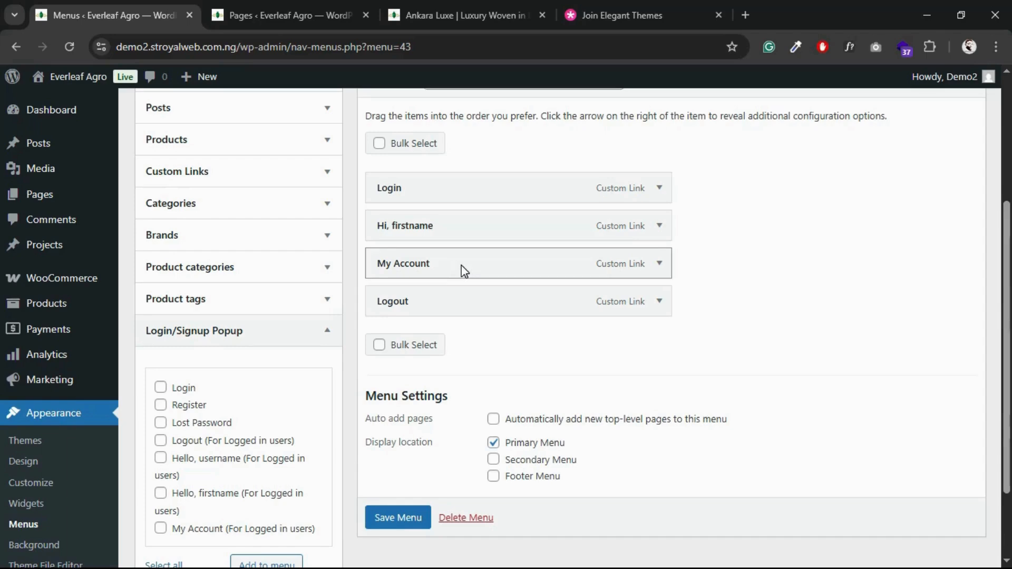
- Nest My Account and Logout as sub items under "Hi, firstname", and change the Login item's navigation label to "Login/Signup"
{"action": "left_click_drag", "start_coordinate": [463, 270], "coordinate": [492, 270]}
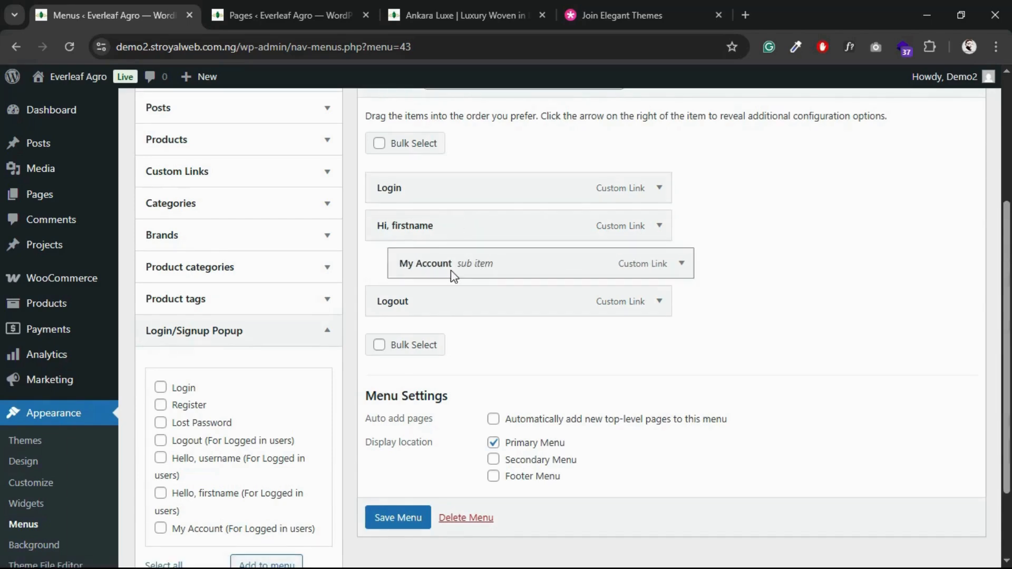
{"action": "left_click_drag", "start_coordinate": [438, 301], "coordinate": [464, 305]}
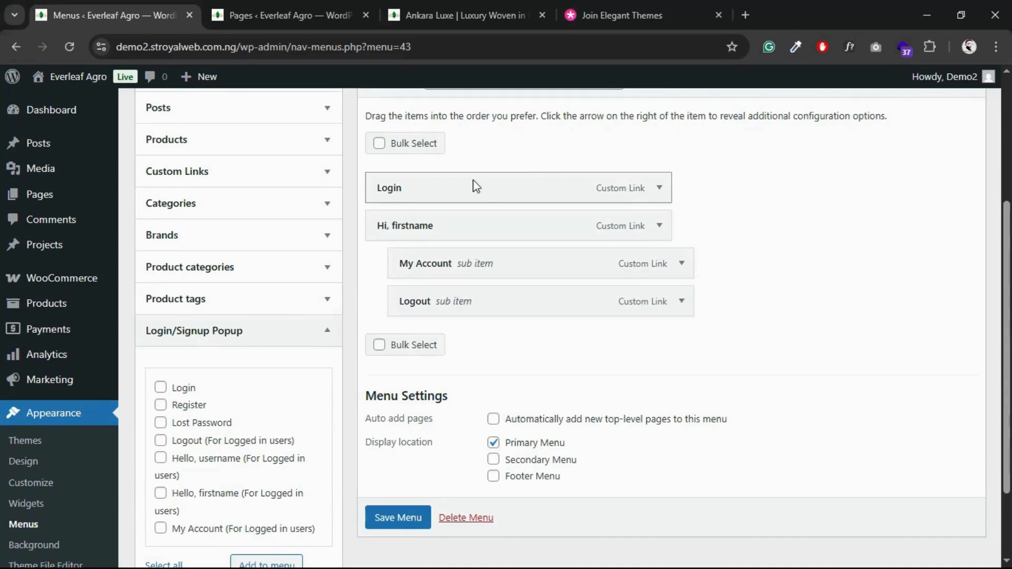
{"action": "left_click", "coordinate": [659, 191]}
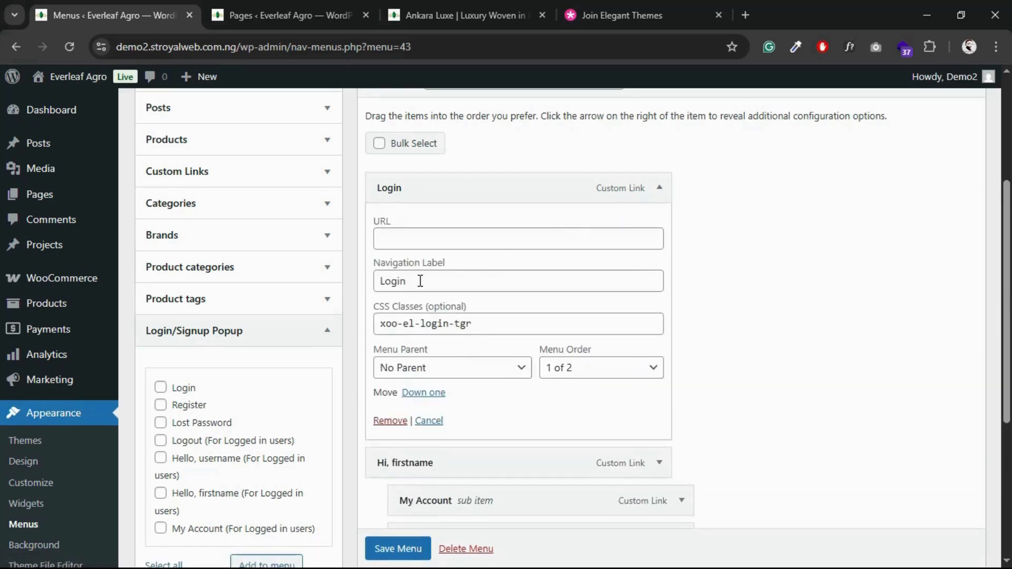
{"action": "left_click_drag", "start_coordinate": [419, 281], "coordinate": [375, 282]}
{"action": "key", "text": "Right"}
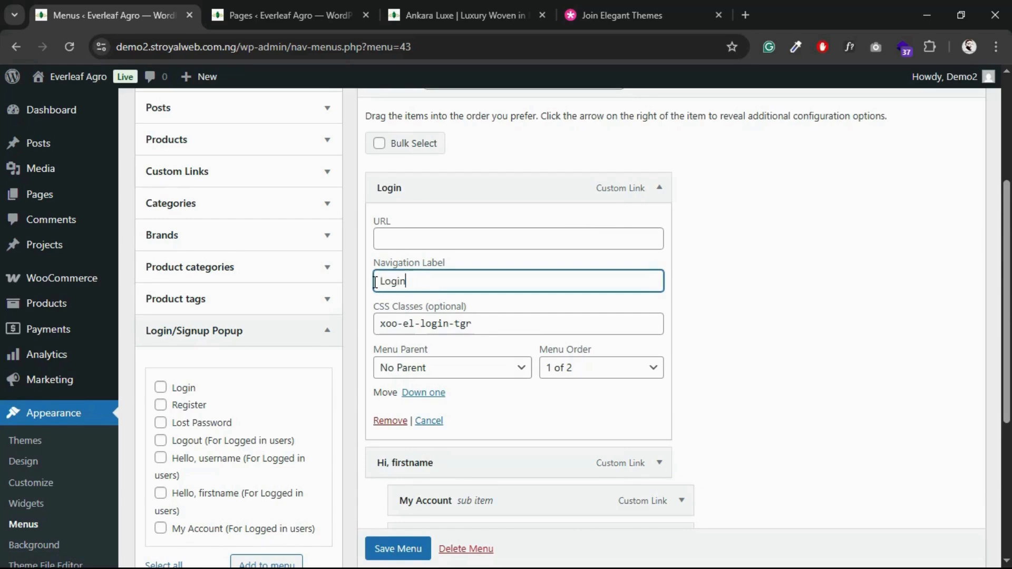
{"action": "type", "text": "/Signup"}
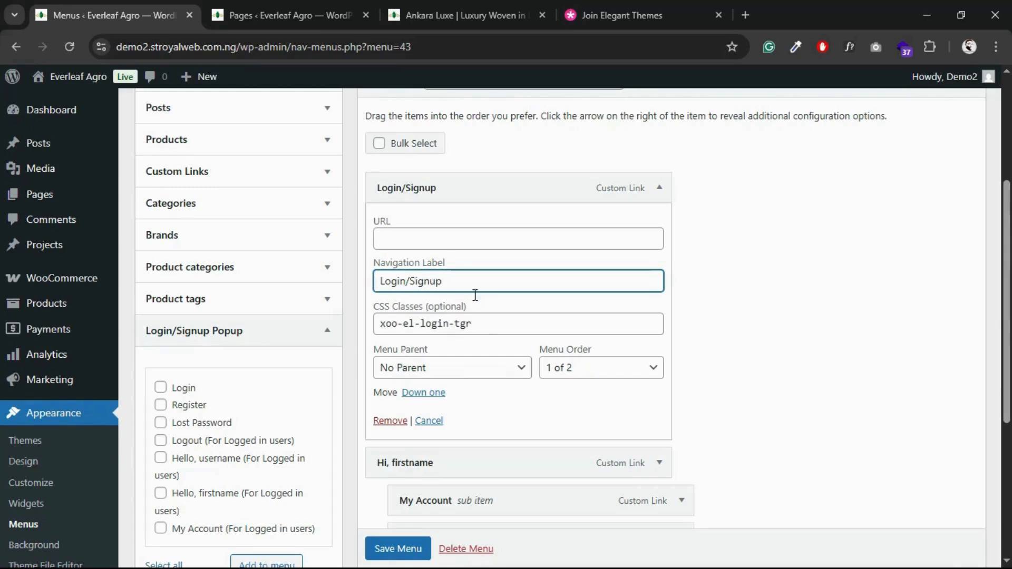
{"action": "scroll", "coordinate": [527, 263], "scroll_direction": "down", "scroll_amount": 1}
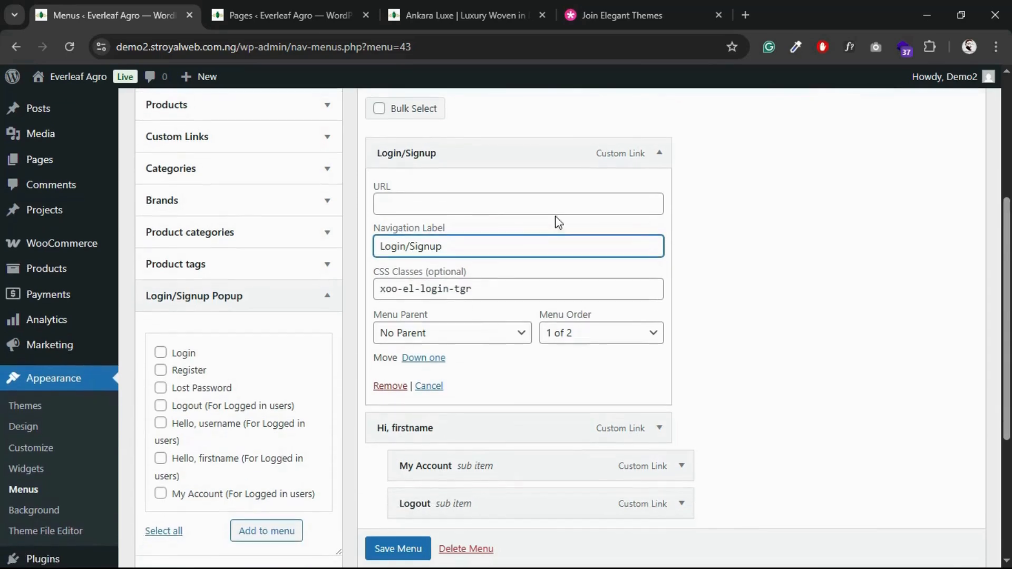
{"action": "left_click", "coordinate": [661, 153]}
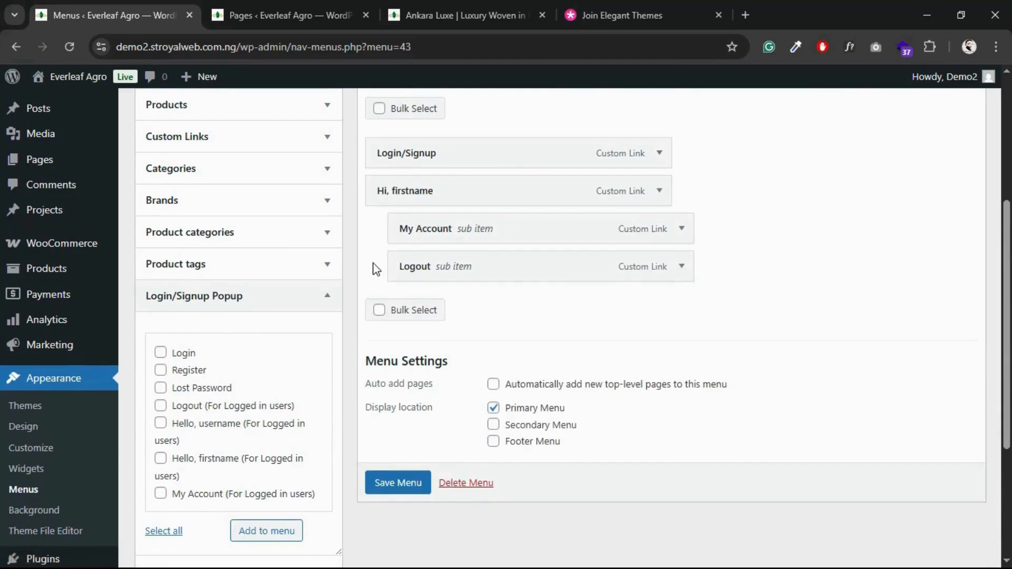
- Check the Help dropdown on the Ankara Luxe demo site, and add a custom link "Help" with URL #Block to the Account Profile (Primary) menu
{"action": "left_click", "coordinate": [466, 17]}
{"action": "mouse_move", "coordinate": [816, 118]}
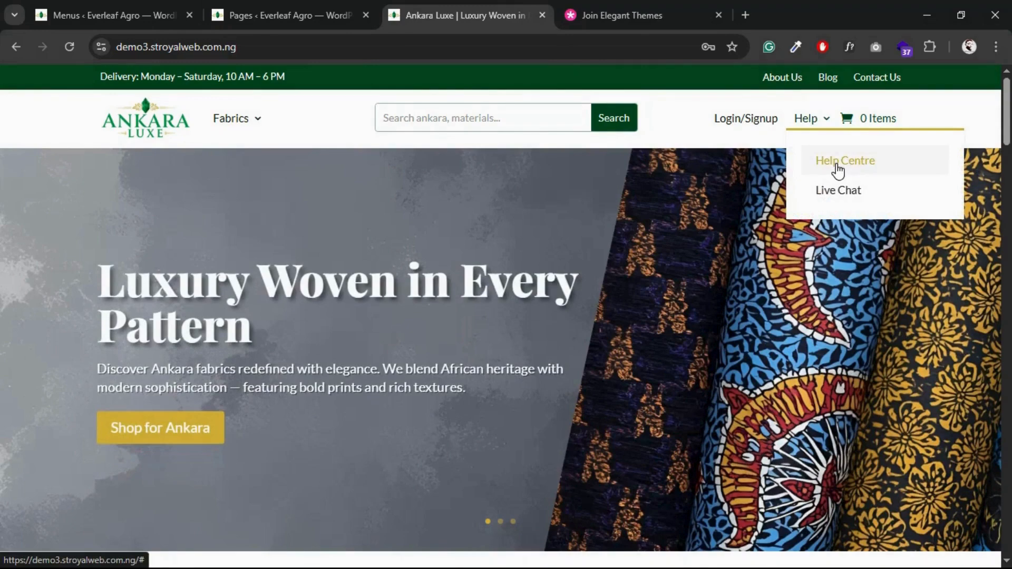
{"action": "left_click", "coordinate": [126, 14]}
{"action": "scroll", "coordinate": [217, 330], "scroll_direction": "up", "scroll_amount": 3}
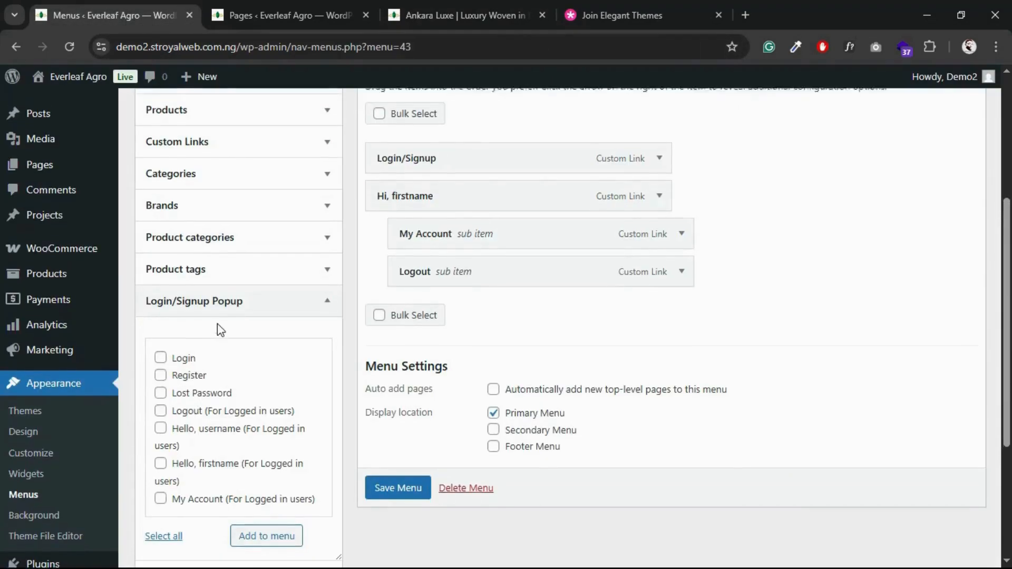
{"action": "scroll", "coordinate": [218, 330], "scroll_direction": "down", "scroll_amount": 3}
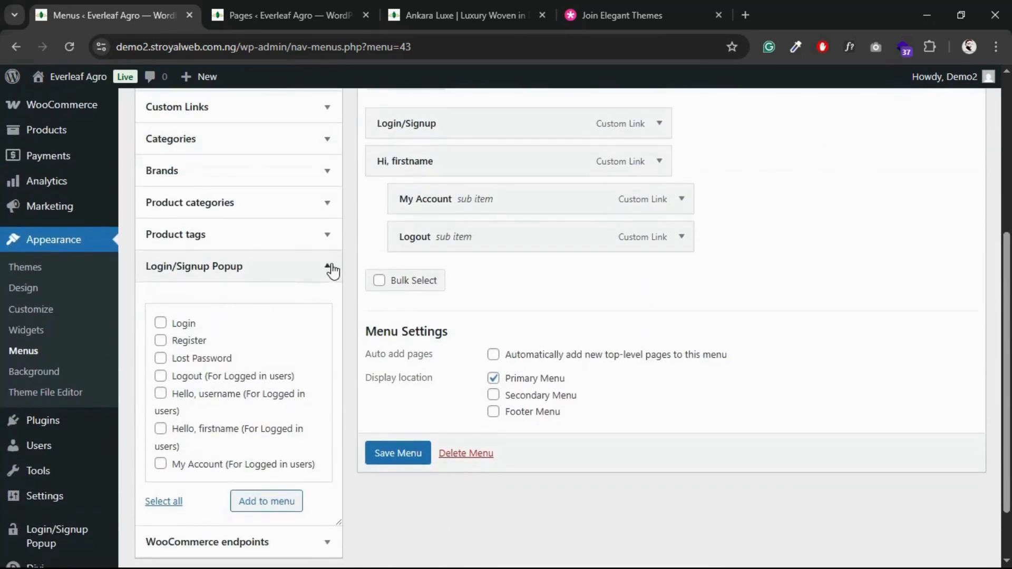
{"action": "left_click", "coordinate": [328, 268]}
{"action": "scroll", "coordinate": [234, 248], "scroll_direction": "up", "scroll_amount": 2}
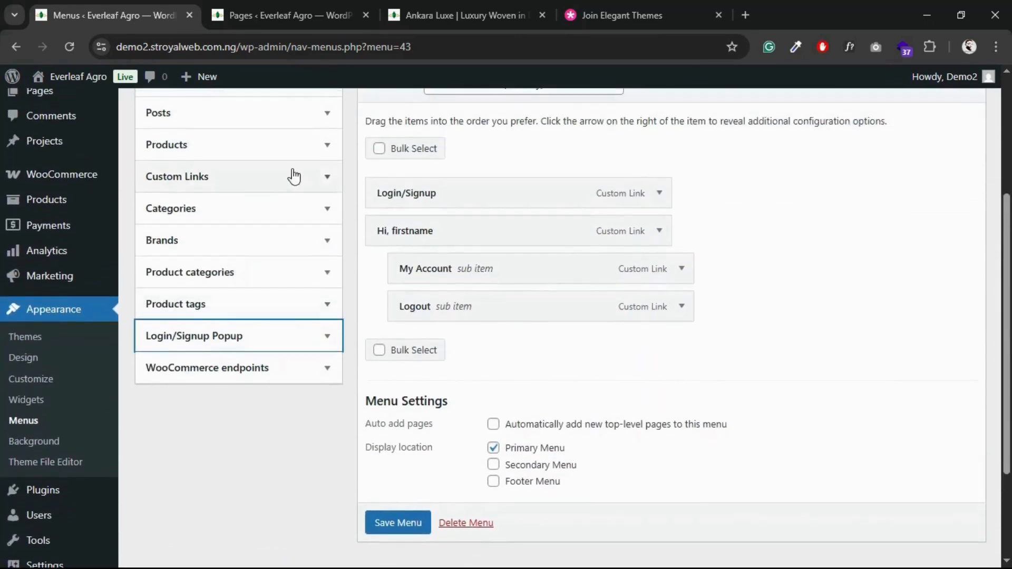
{"action": "left_click", "coordinate": [327, 180]}
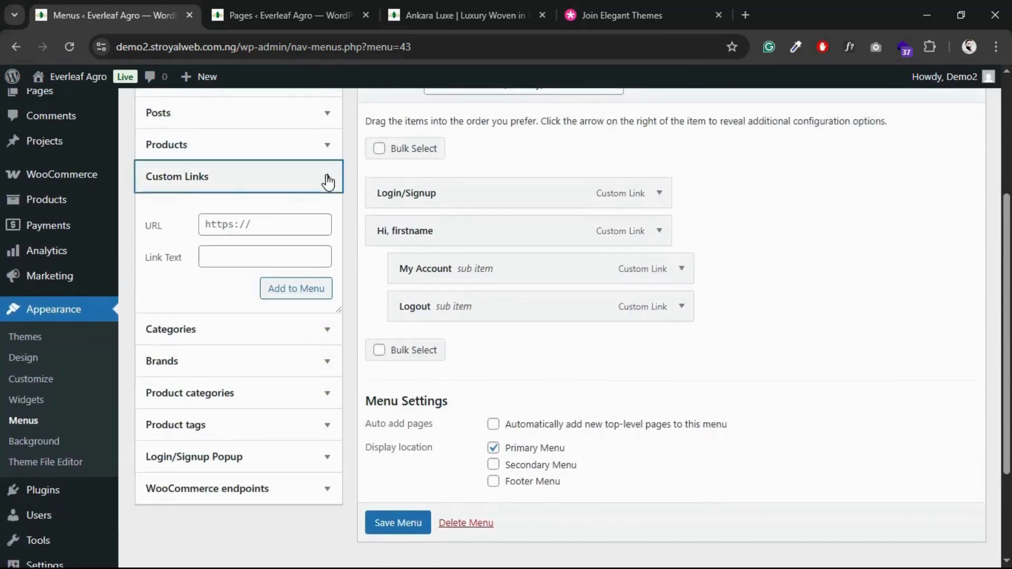
{"action": "left_click", "coordinate": [236, 229]}
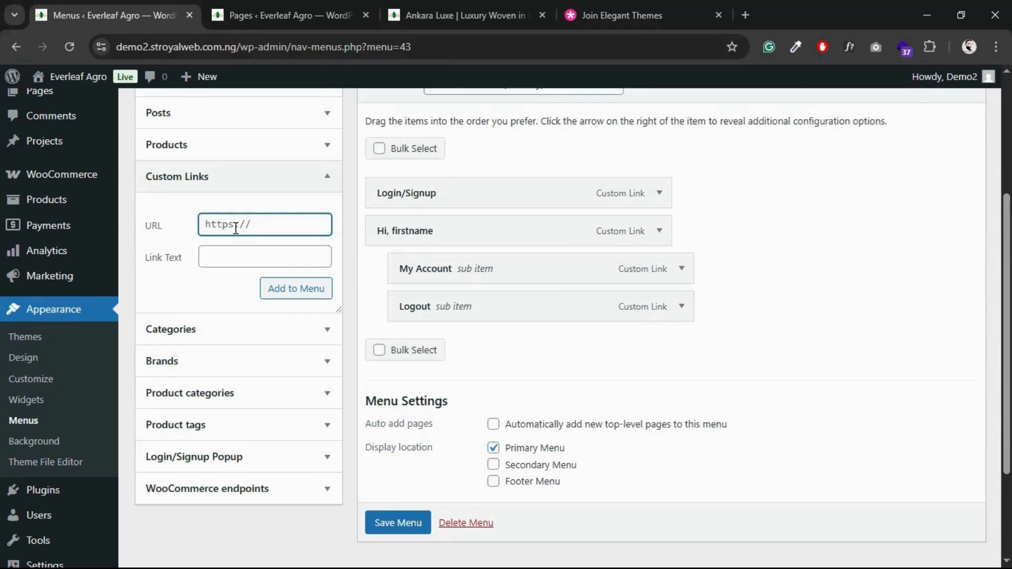
{"action": "type", "text": "#Block"}
{"action": "left_click", "coordinate": [221, 257]}
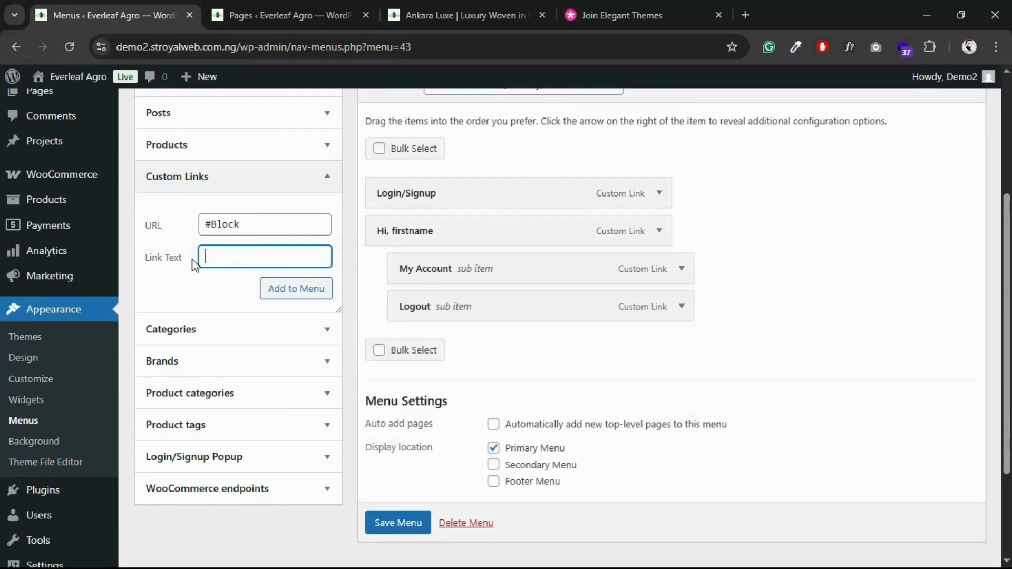
{"action": "type", "text": "help"}
{"action": "key", "text": "BackSpace"}
{"action": "type", "text": "Help"}
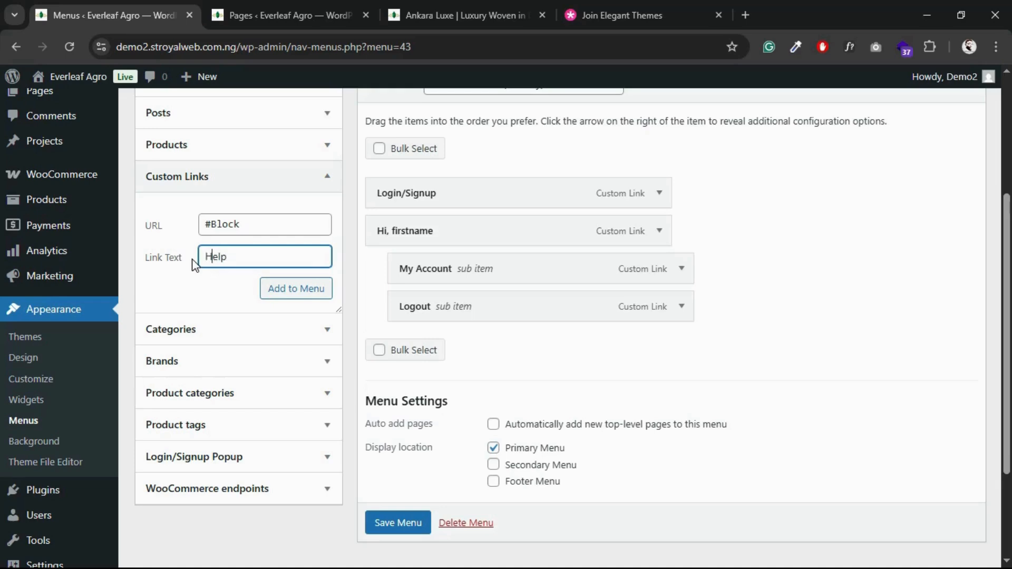
{"action": "left_click", "coordinate": [293, 302]}
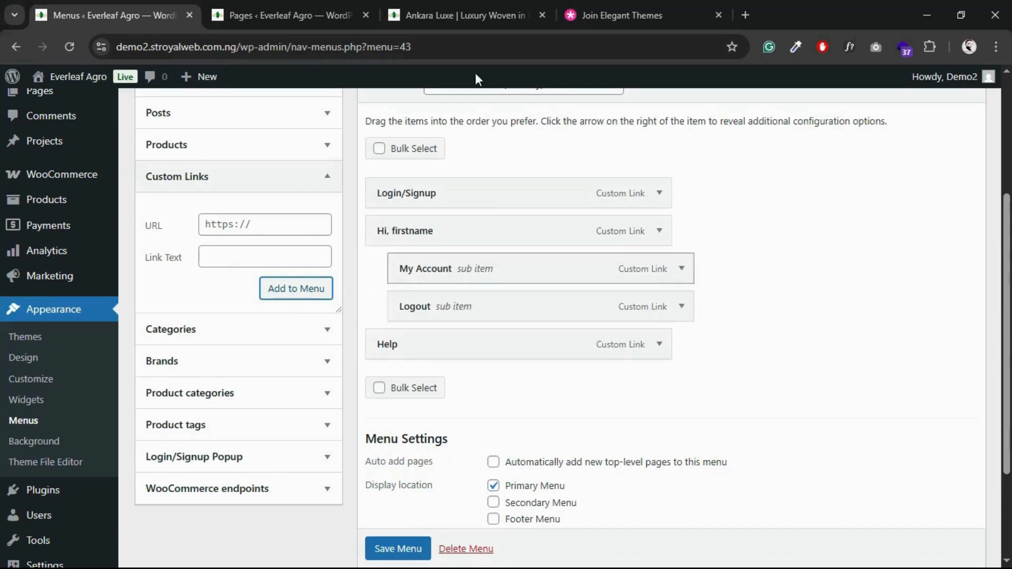
- Add the Help Center and Live Chat pages to the Account Profile (Primary) menu, using the demo site's Help dropdown as reference
{"action": "left_click", "coordinate": [442, 15]}
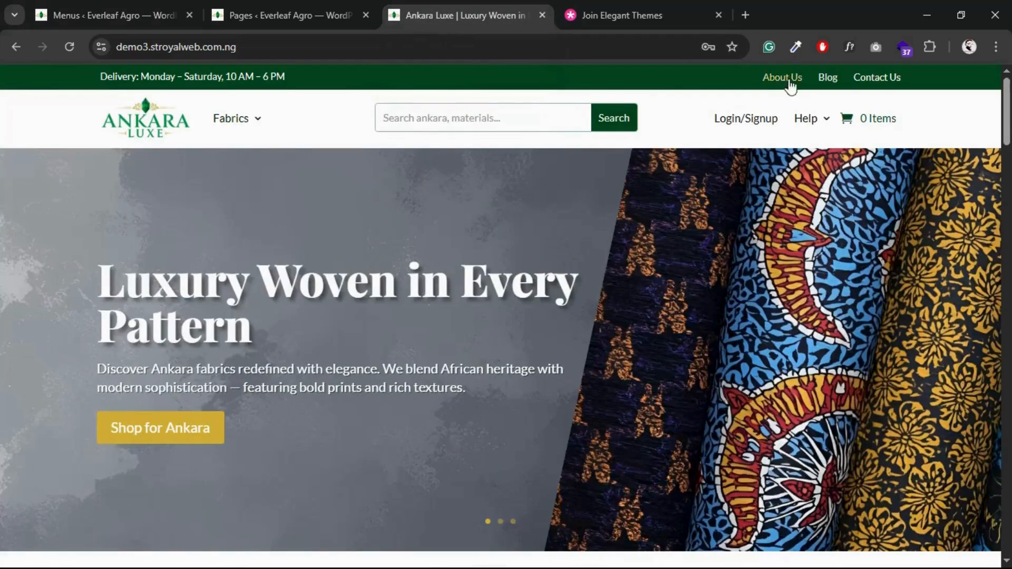
{"action": "mouse_move", "coordinate": [829, 120]}
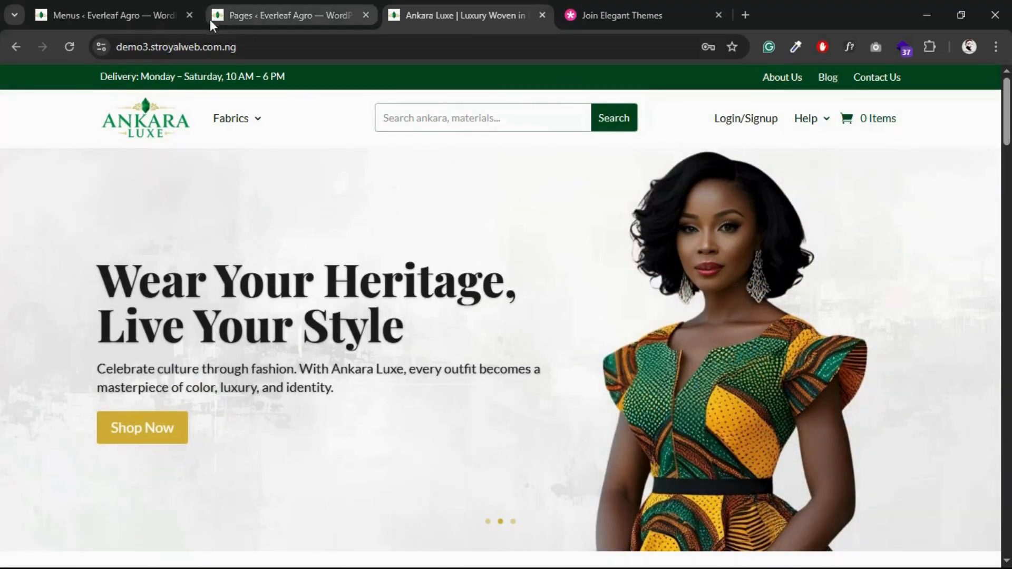
{"action": "left_click", "coordinate": [148, 11]}
{"action": "scroll", "coordinate": [205, 215], "scroll_direction": "up", "scroll_amount": 3}
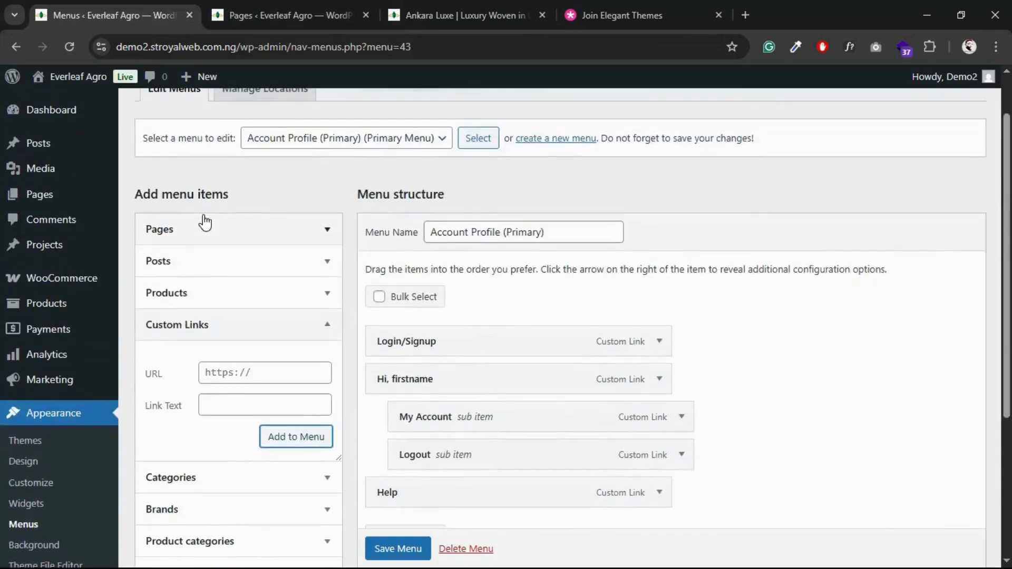
{"action": "left_click", "coordinate": [326, 328]}
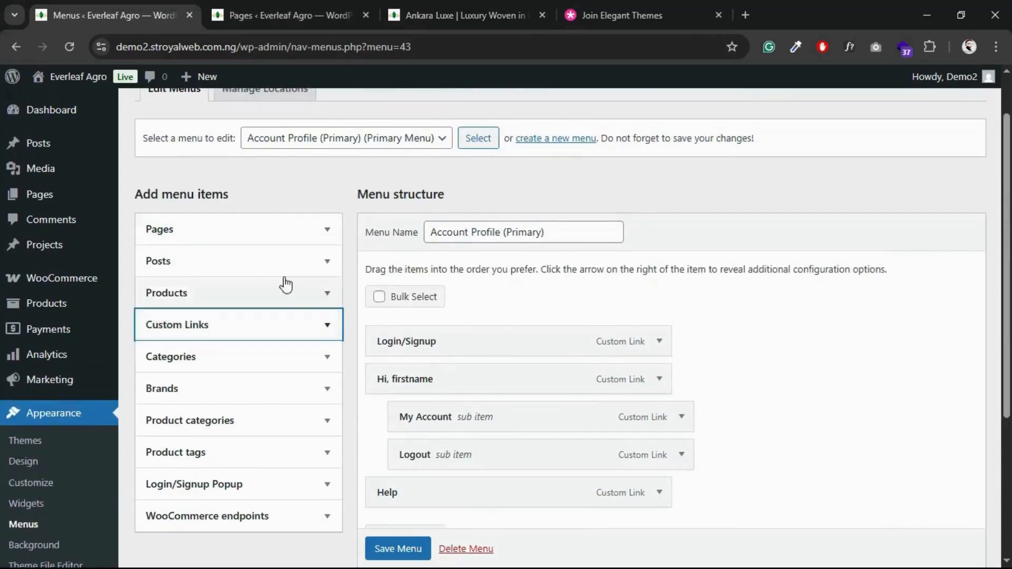
{"action": "left_click", "coordinate": [311, 235]}
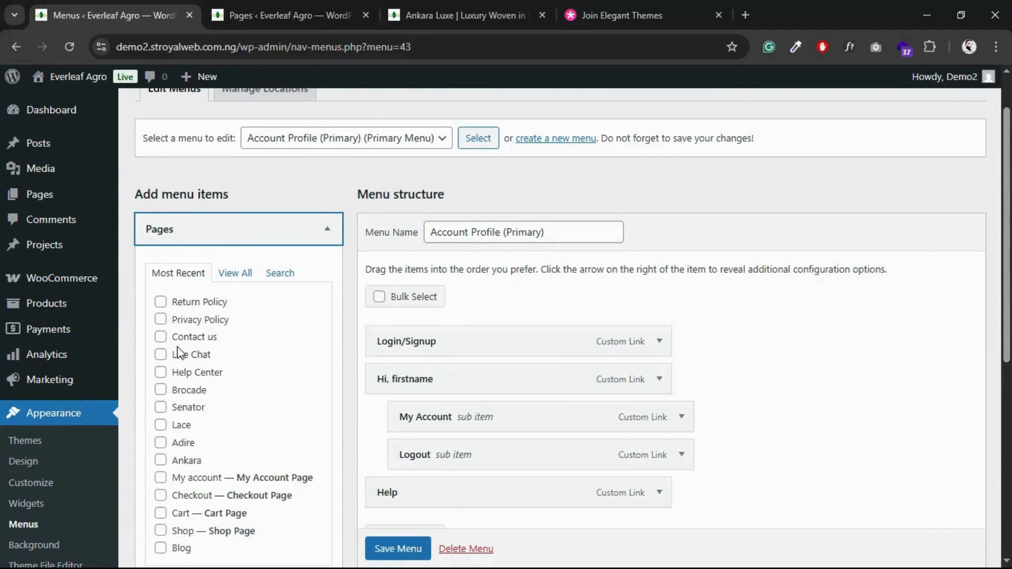
{"action": "scroll", "coordinate": [235, 200], "scroll_direction": "down", "scroll_amount": 1}
{"action": "left_click", "coordinate": [238, 200]}
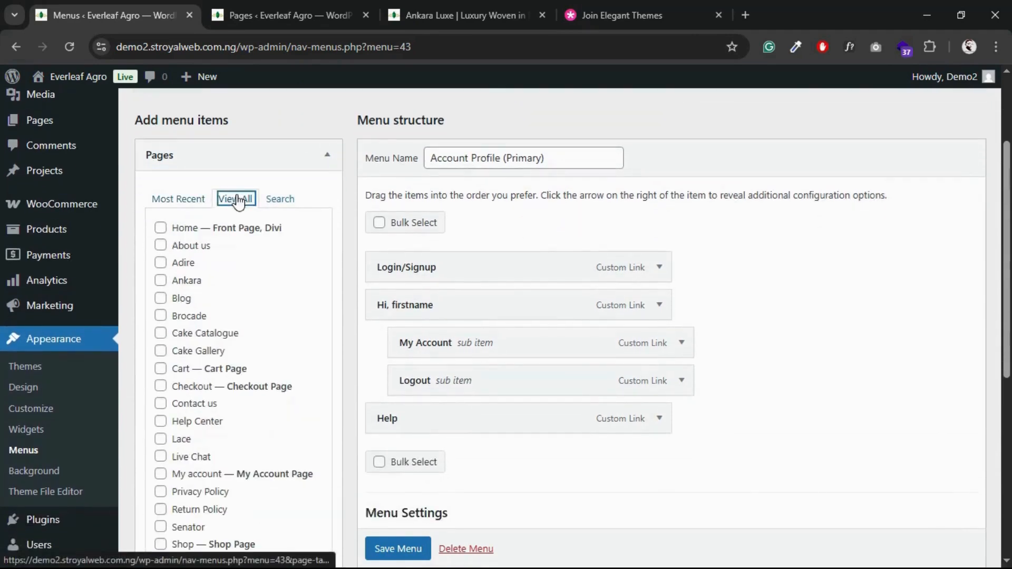
{"action": "scroll", "coordinate": [194, 344], "scroll_direction": "down", "scroll_amount": 2}
{"action": "scroll", "coordinate": [194, 344], "scroll_direction": "down", "scroll_amount": 2}
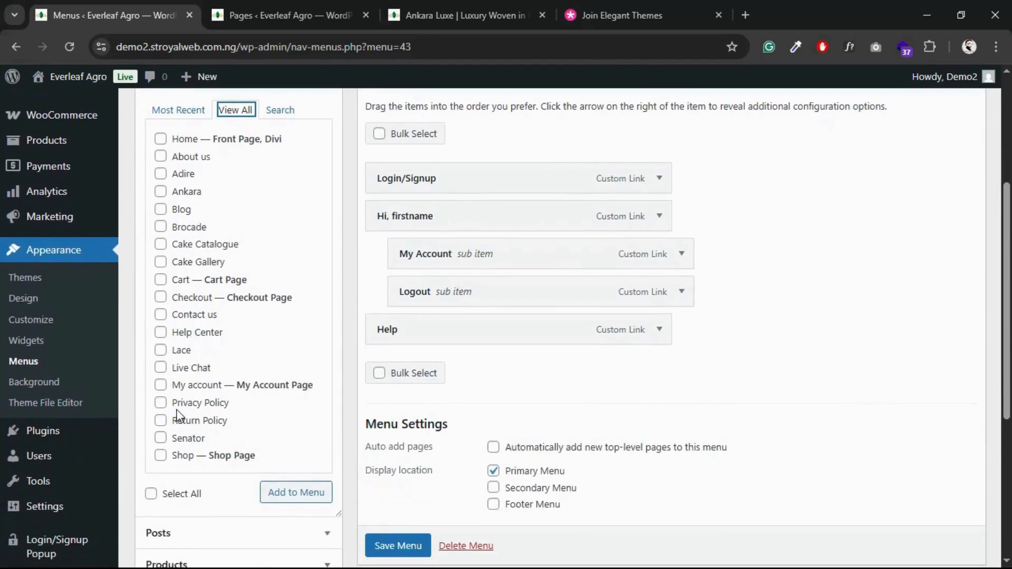
{"action": "left_click", "coordinate": [160, 368]}
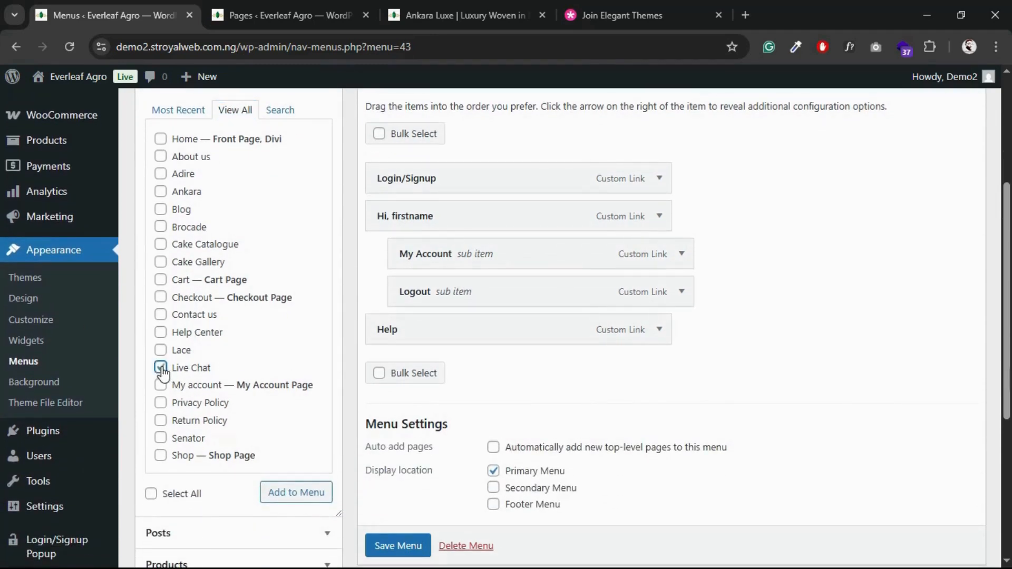
{"action": "left_click", "coordinate": [161, 334]}
{"action": "left_click", "coordinate": [319, 494]}
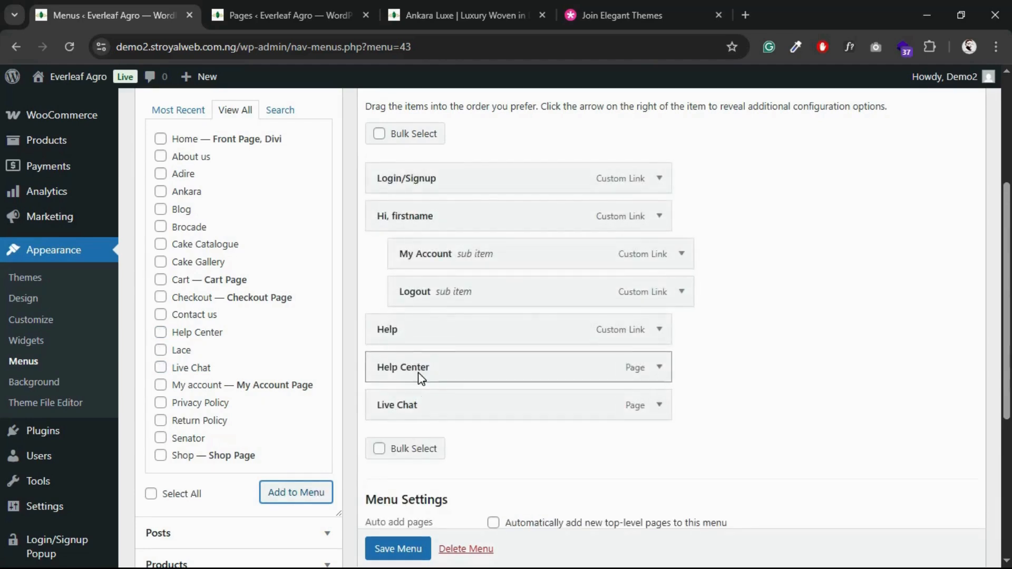
- Nest Help Center and Live Chat as sub items under Help and save the Account Profile (Primary) menu
{"action": "left_click_drag", "start_coordinate": [420, 377], "coordinate": [459, 373]}
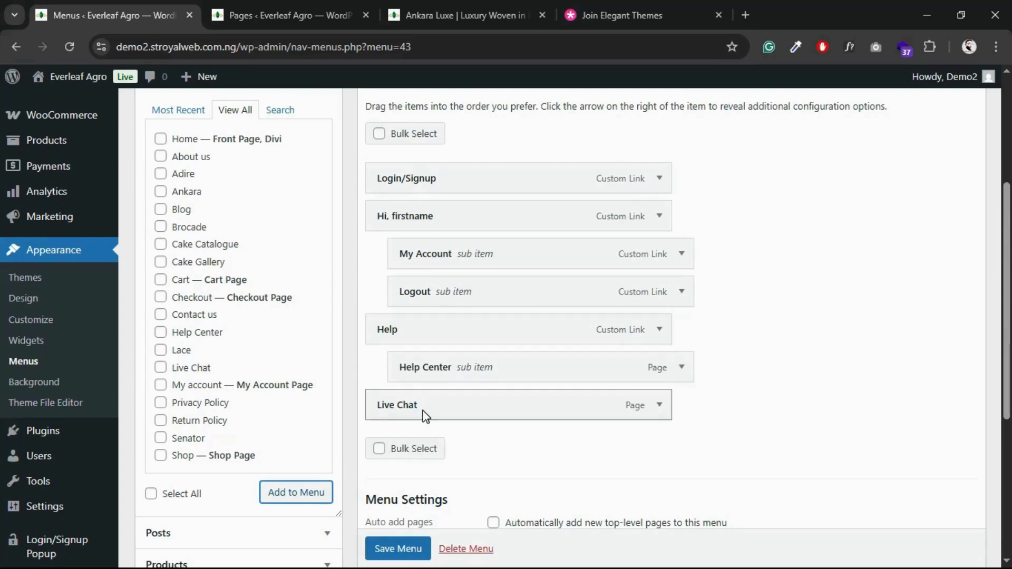
{"action": "left_click_drag", "start_coordinate": [422, 413], "coordinate": [452, 407]}
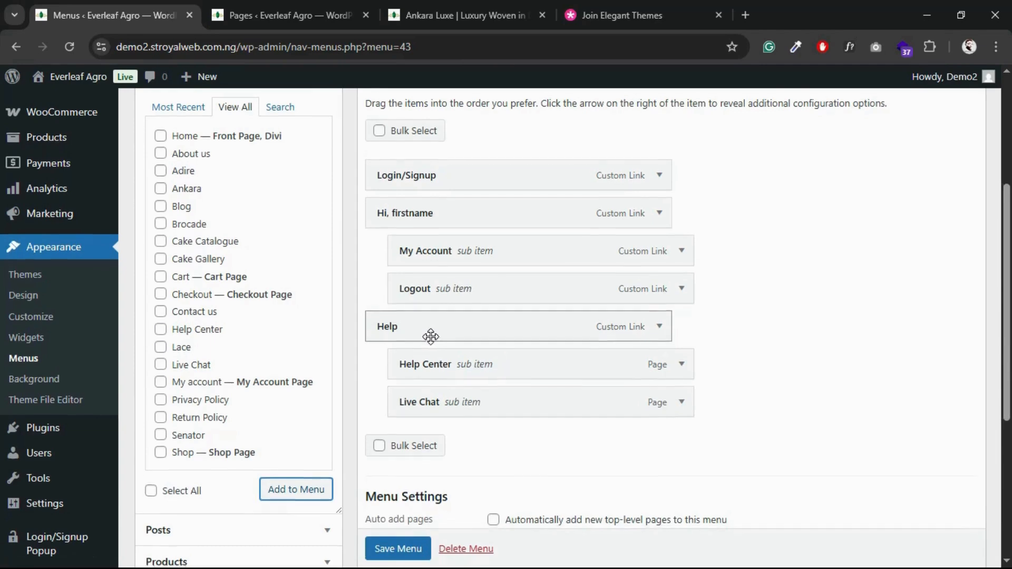
{"action": "scroll", "coordinate": [430, 335], "scroll_direction": "down", "scroll_amount": 1}
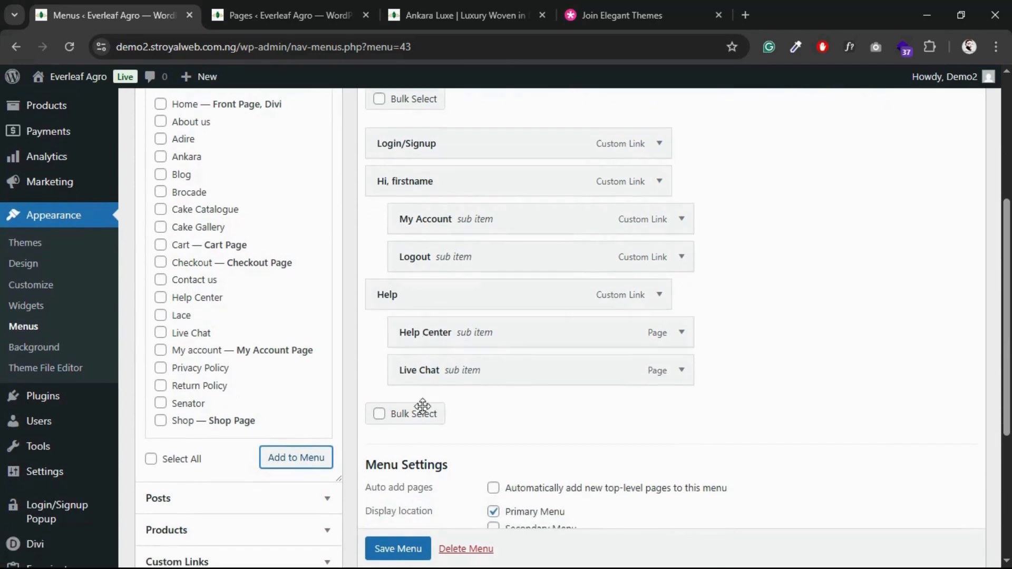
{"action": "scroll", "coordinate": [390, 557], "scroll_direction": "down", "scroll_amount": 1}
{"action": "left_click", "coordinate": [394, 551]}
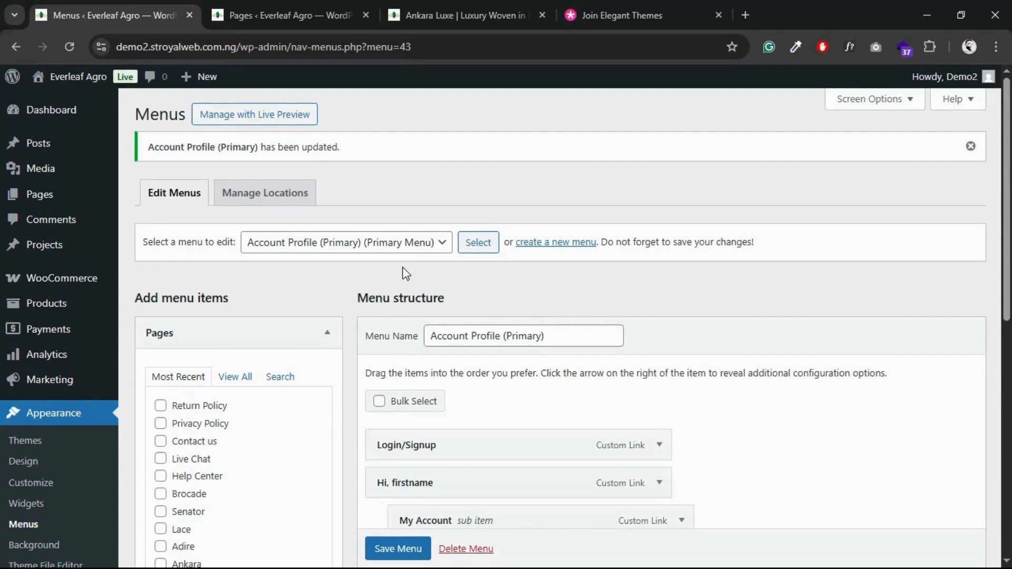
- Create a new menu named "Secondary menu" and assign it to the Secondary Menu display location
{"action": "left_click", "coordinate": [571, 253]}
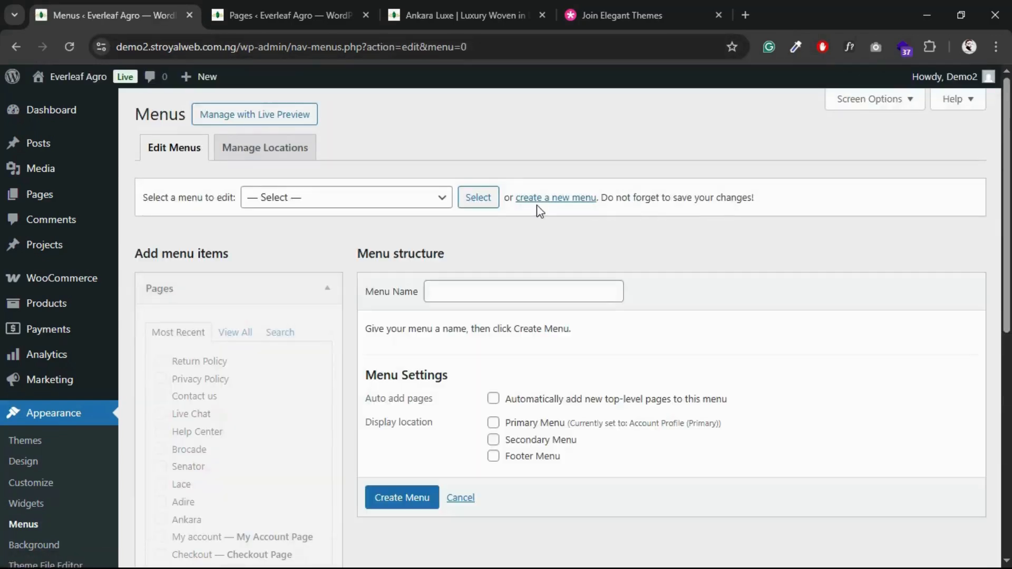
{"action": "left_click", "coordinate": [448, 293]}
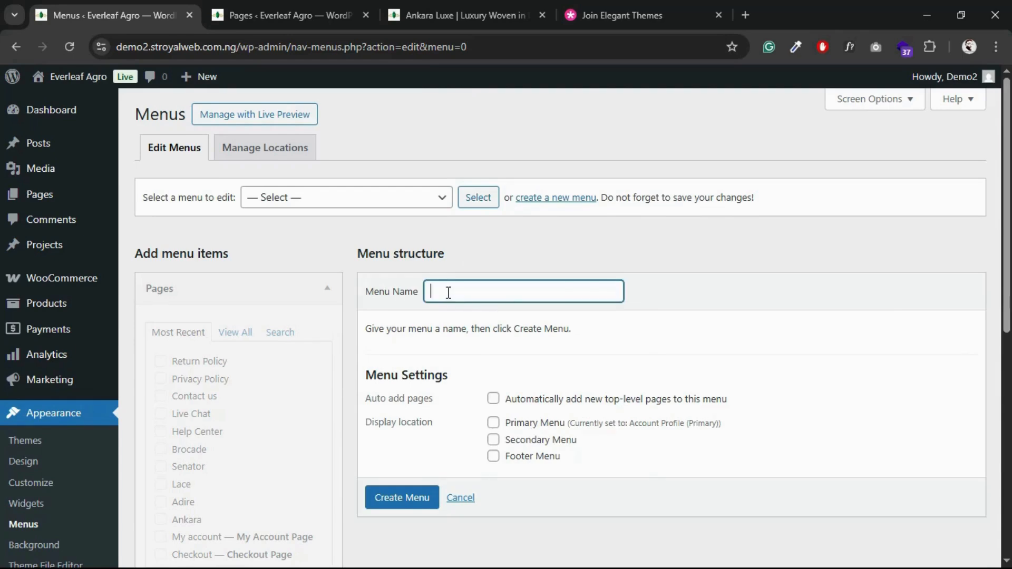
{"action": "type", "text": "Seconda"}
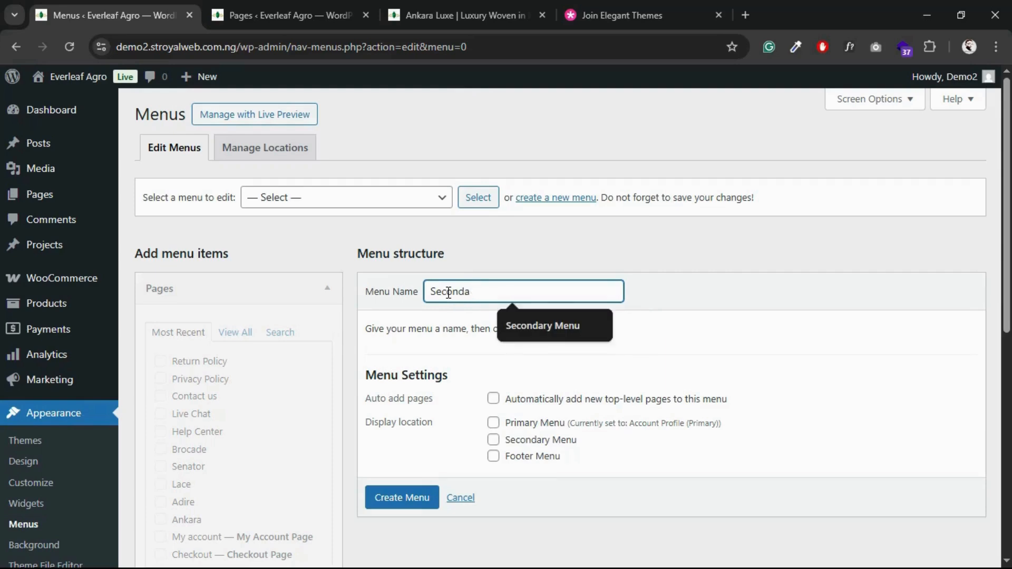
{"action": "type", "text": "ry menu"}
{"action": "left_click", "coordinate": [660, 298]}
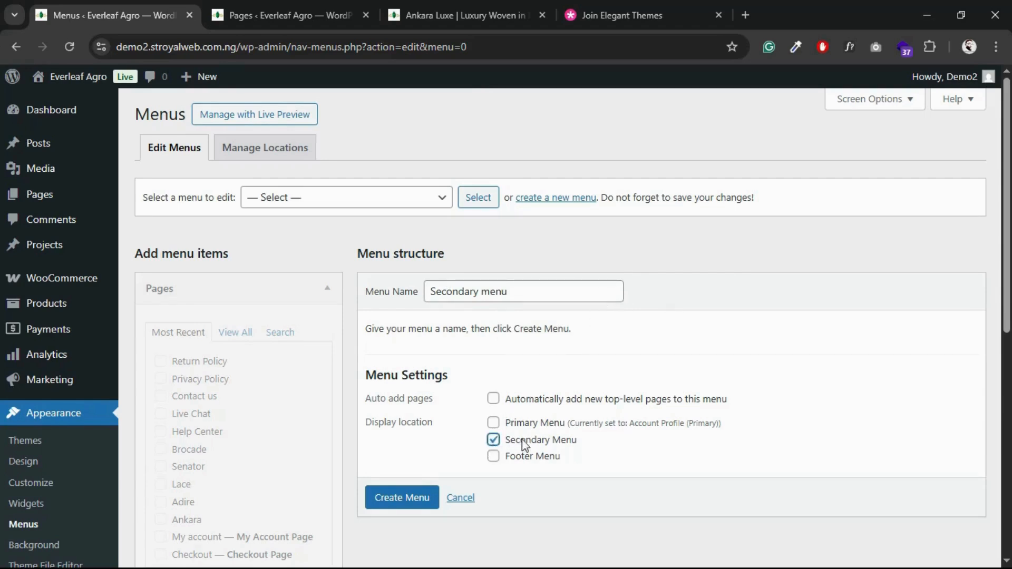
{"action": "left_click", "coordinate": [473, 21]}
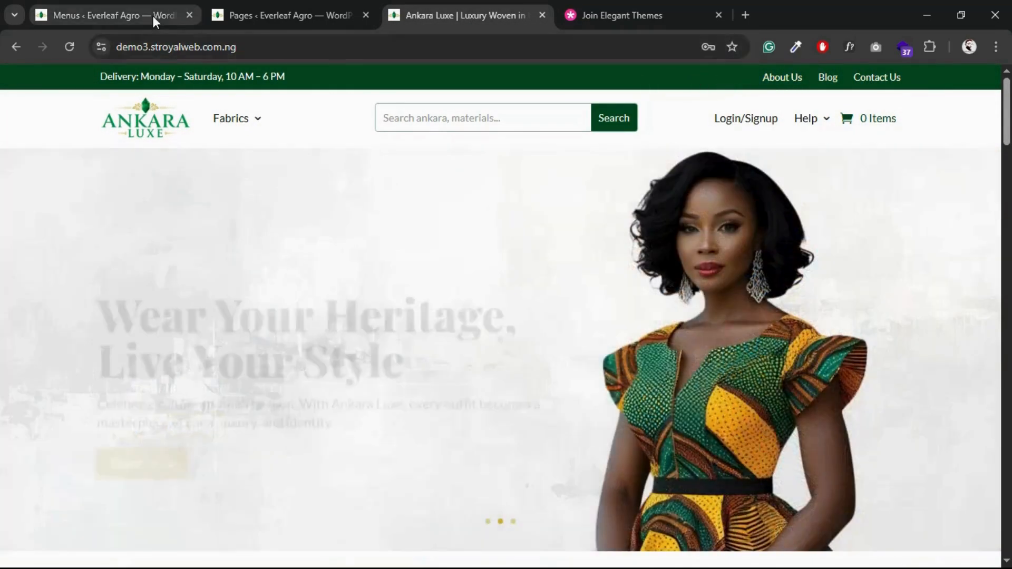
{"action": "left_click", "coordinate": [153, 16]}
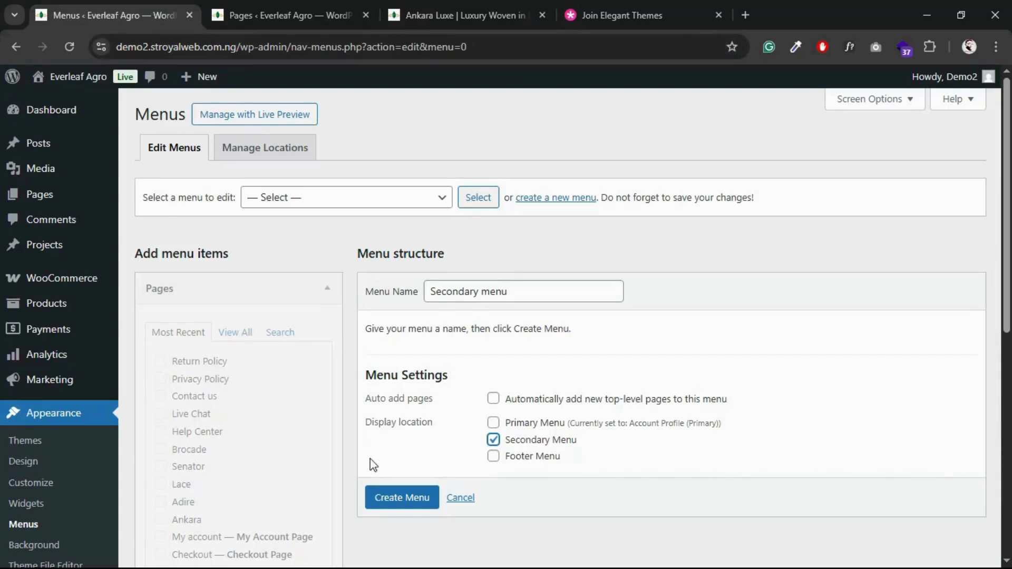
{"action": "left_click", "coordinate": [399, 504]}
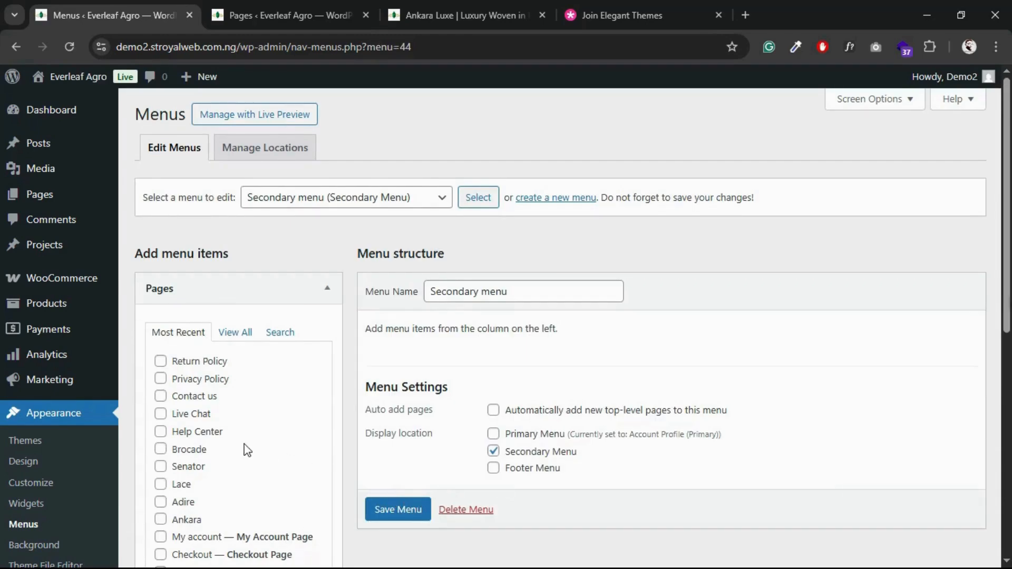
- Add the About us, Blog and Contact us pages to the Secondary menu
{"action": "scroll", "coordinate": [245, 448], "scroll_direction": "down", "scroll_amount": 3}
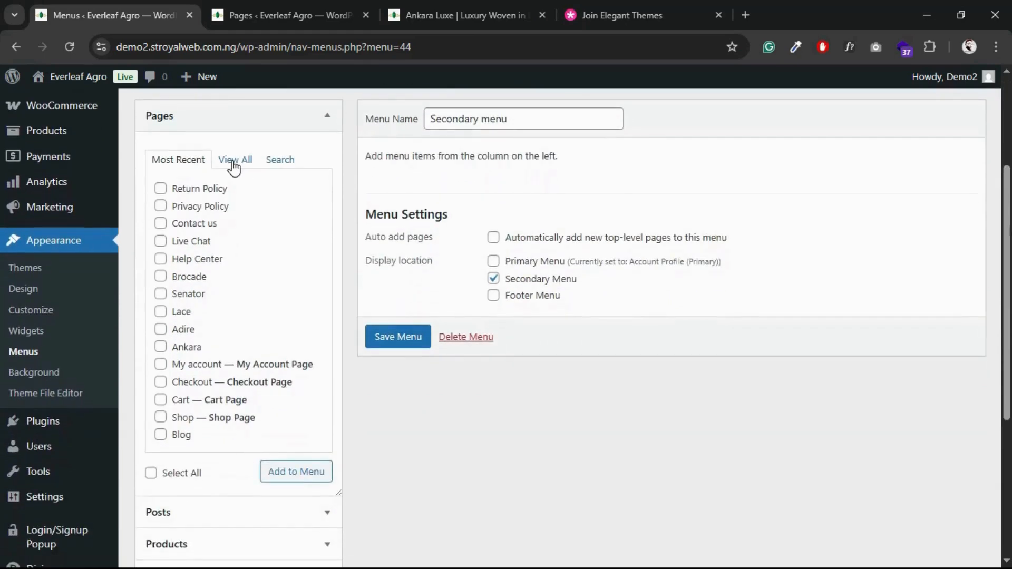
{"action": "left_click", "coordinate": [233, 162]}
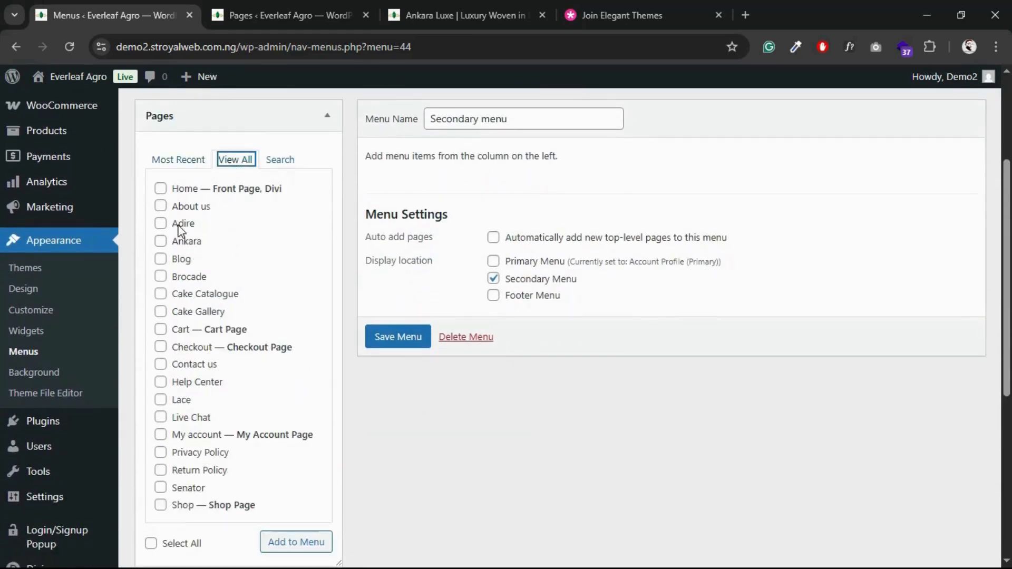
{"action": "left_click", "coordinate": [161, 206]}
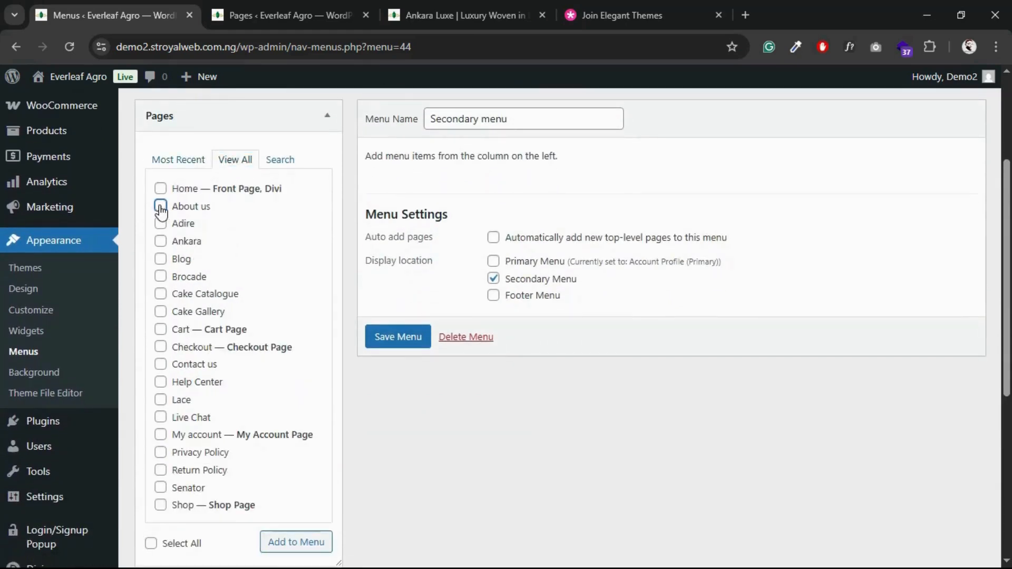
{"action": "left_click", "coordinate": [161, 260]}
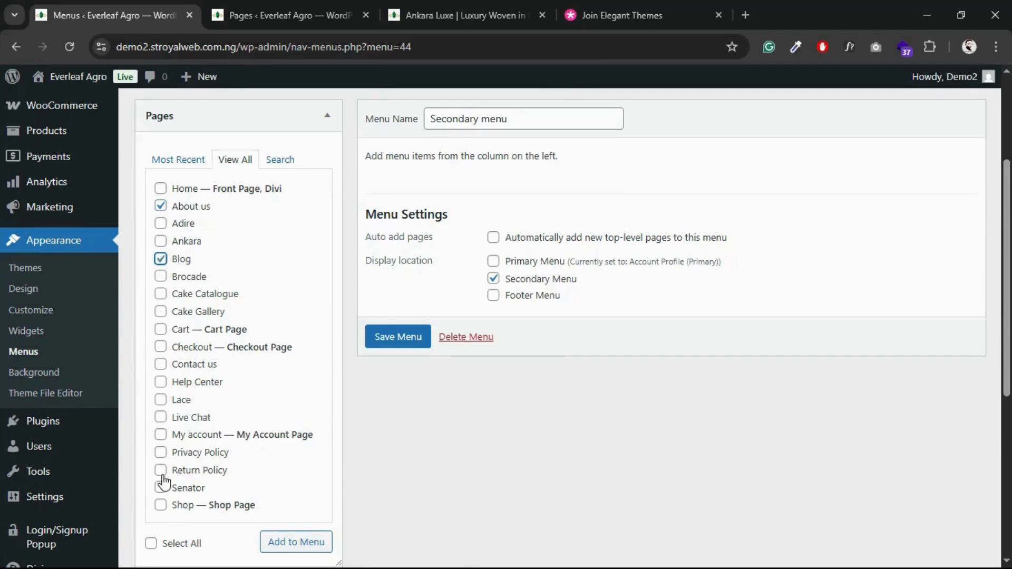
{"action": "left_click", "coordinate": [161, 365]}
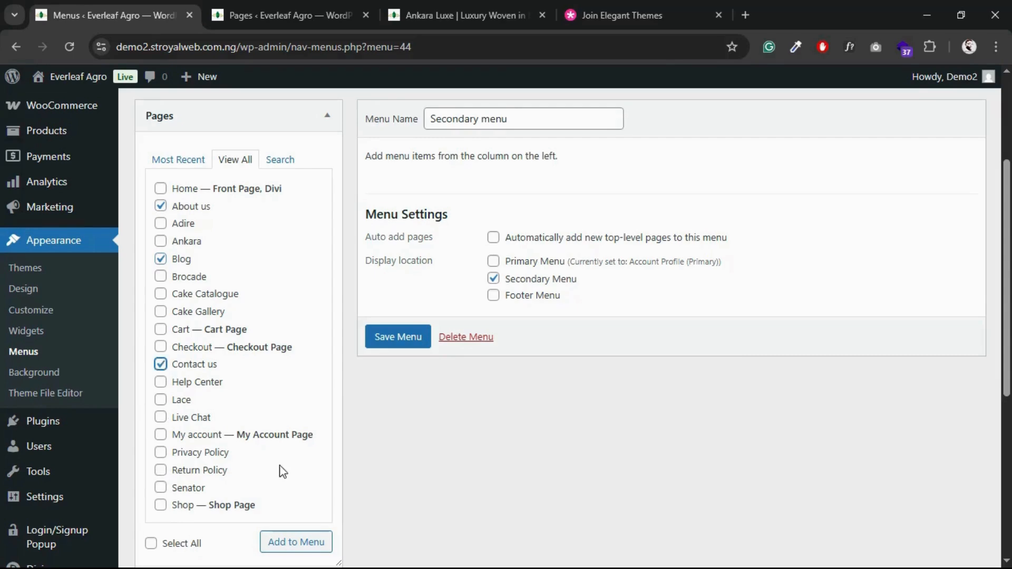
{"action": "left_click", "coordinate": [300, 546]}
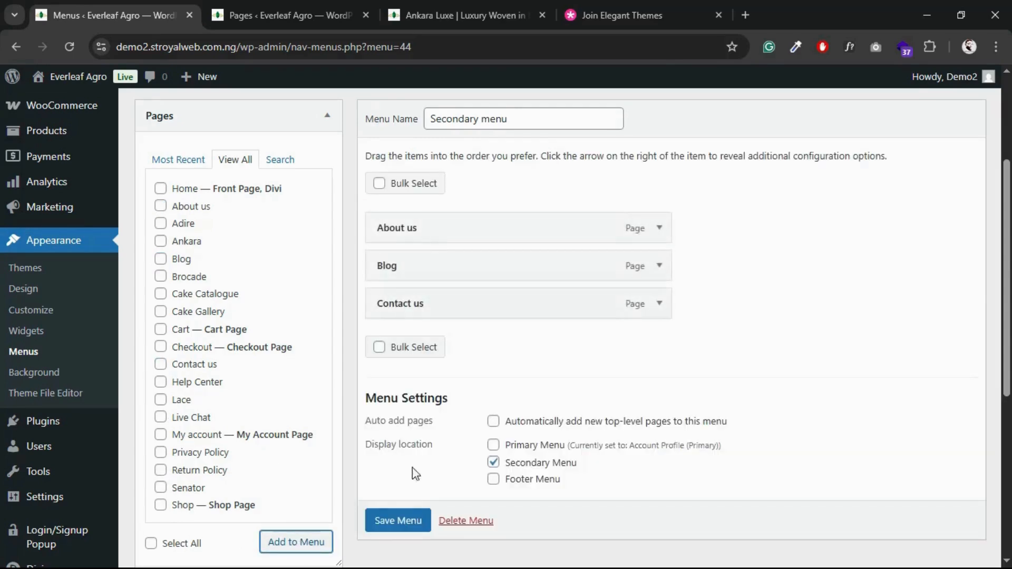
- Save the Secondary menu with its About us, Blog and Contact us items
{"action": "left_click", "coordinate": [410, 520]}
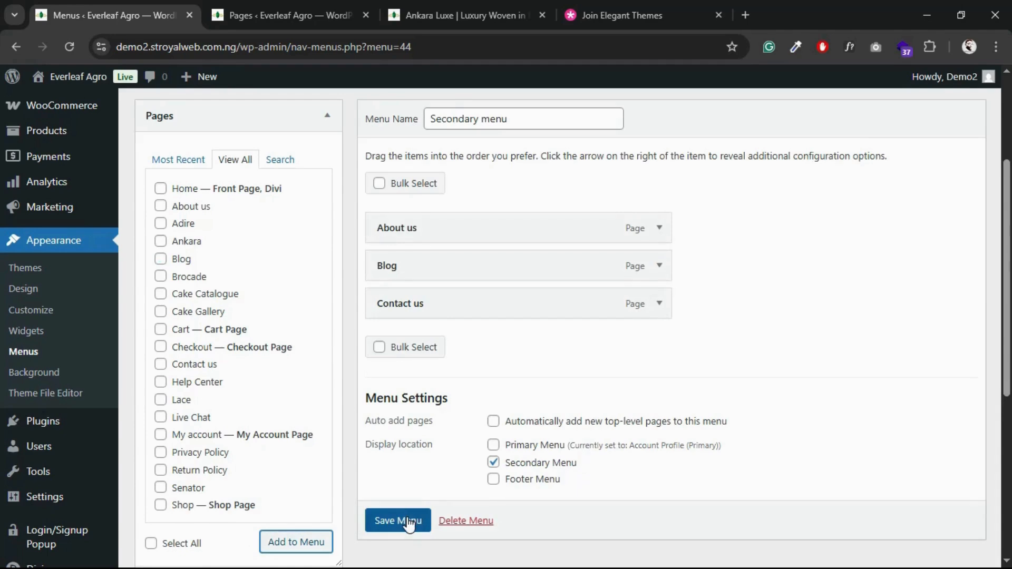
{"action": "scroll", "coordinate": [410, 523], "scroll_direction": "down", "scroll_amount": 1}
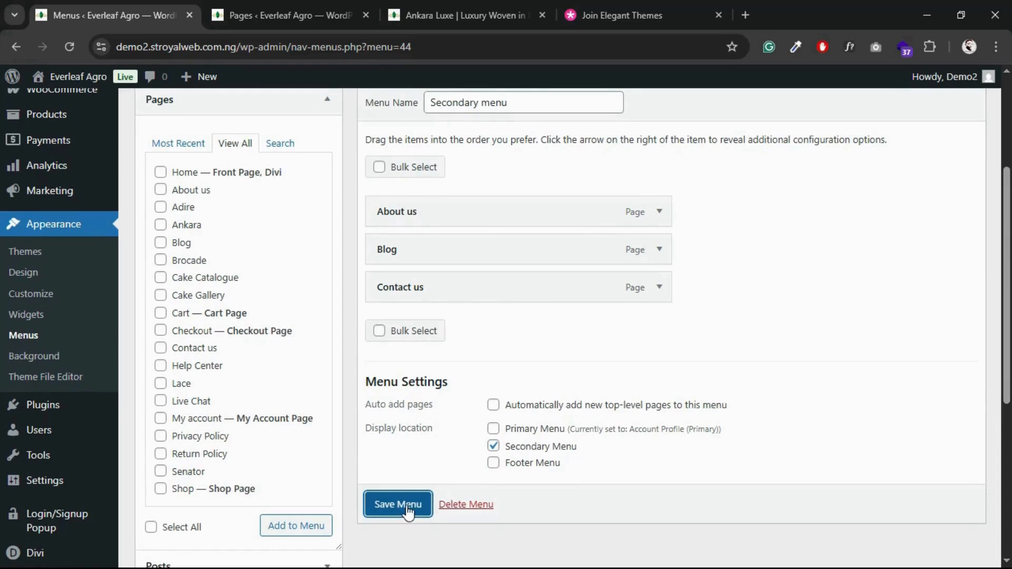
{"action": "left_click", "coordinate": [407, 511]}
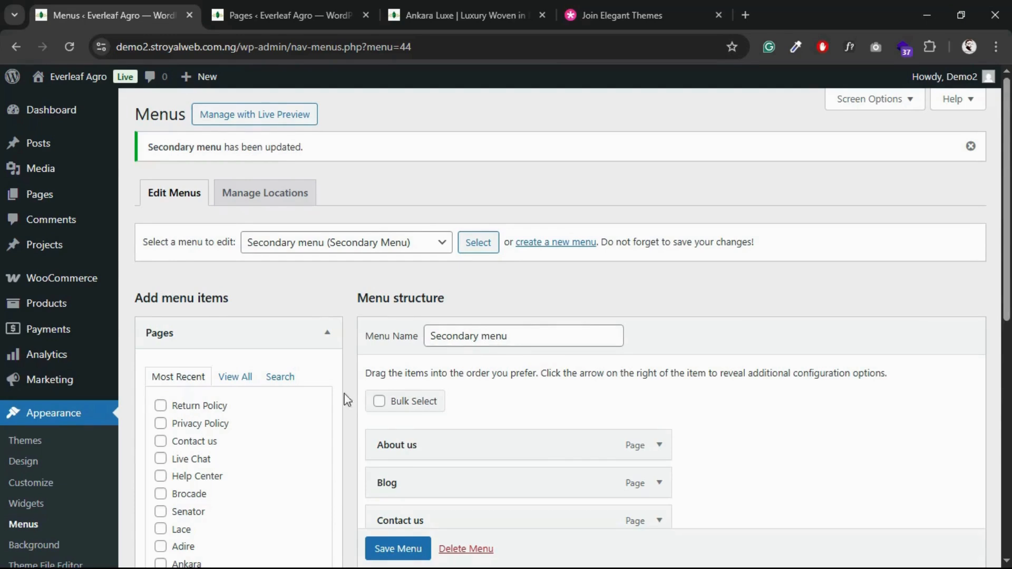
- Open the Divi Theme Builder and start building a global header from scratch for the Default Website Template
{"action": "scroll", "coordinate": [64, 421], "scroll_direction": "down", "scroll_amount": 3}
{"action": "scroll", "coordinate": [64, 421], "scroll_direction": "down", "scroll_amount": 6}
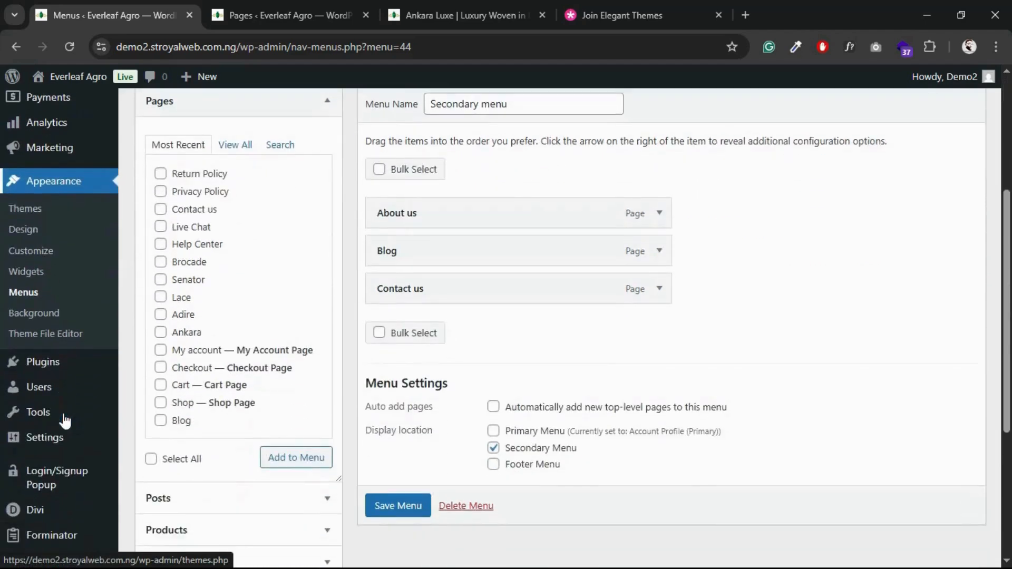
{"action": "mouse_move", "coordinate": [39, 502]}
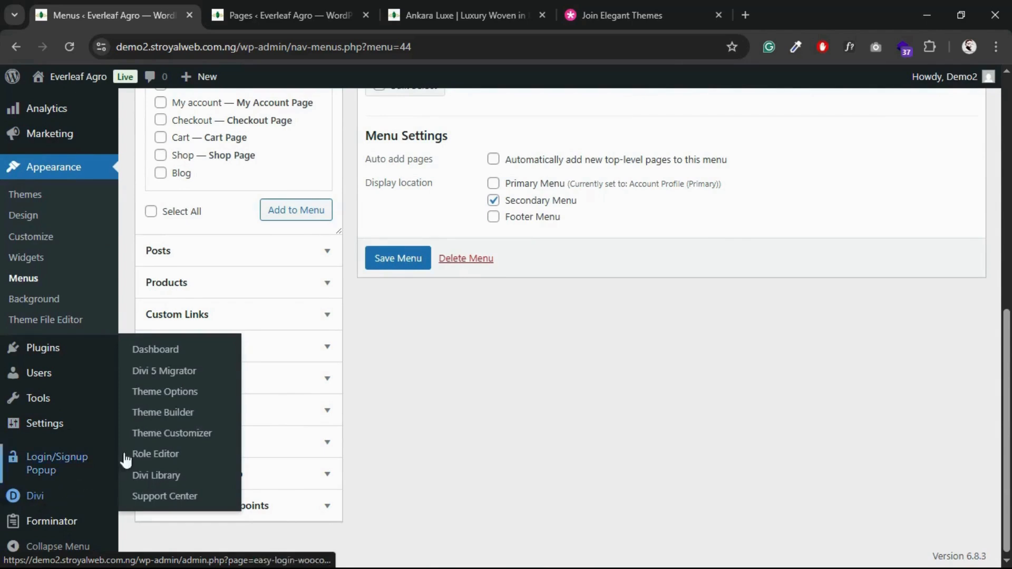
{"action": "left_click", "coordinate": [161, 418]}
{"action": "left_click", "coordinate": [244, 232]}
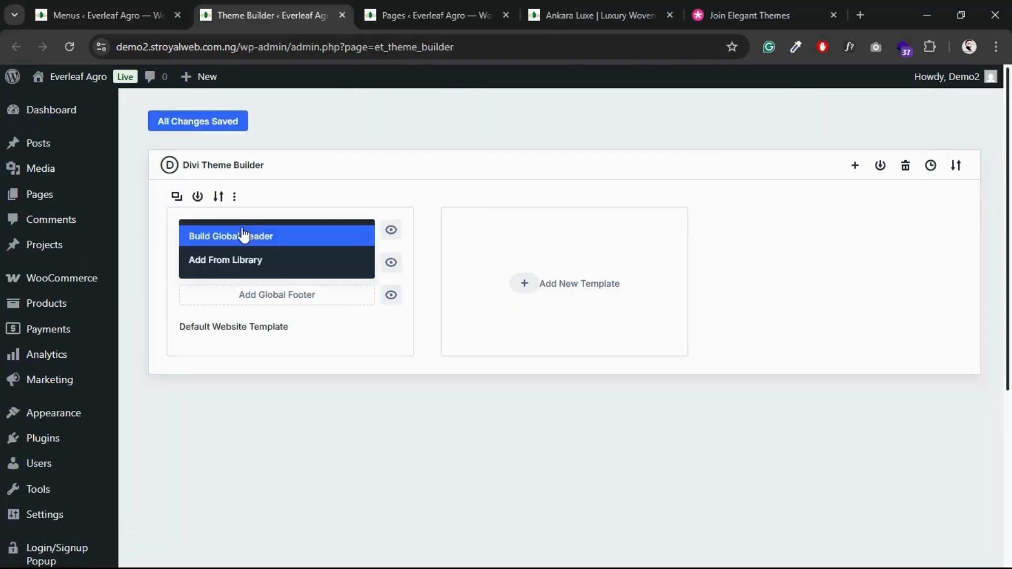
{"action": "left_click", "coordinate": [242, 234]}
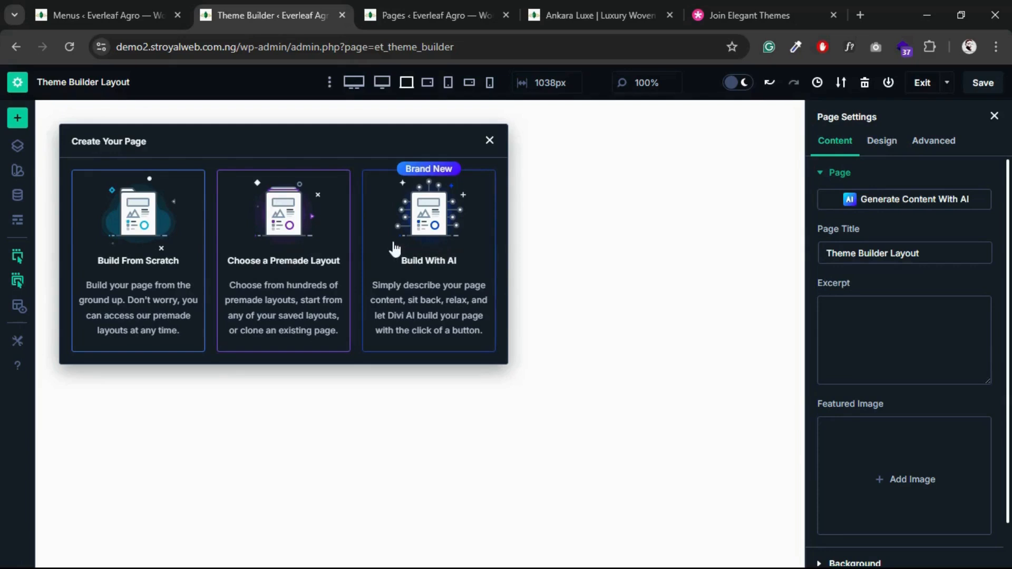
{"action": "left_click", "coordinate": [136, 245]}
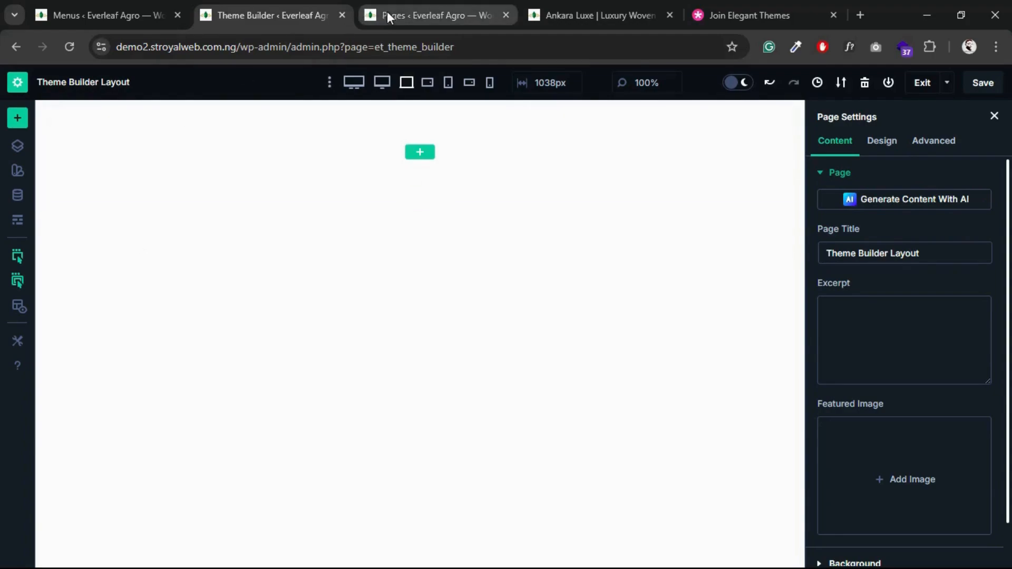
- Check the demo site's header, then undock the Page Settings panel, enlarge it and place it clear of the header section
{"action": "left_click", "coordinate": [564, 14]}
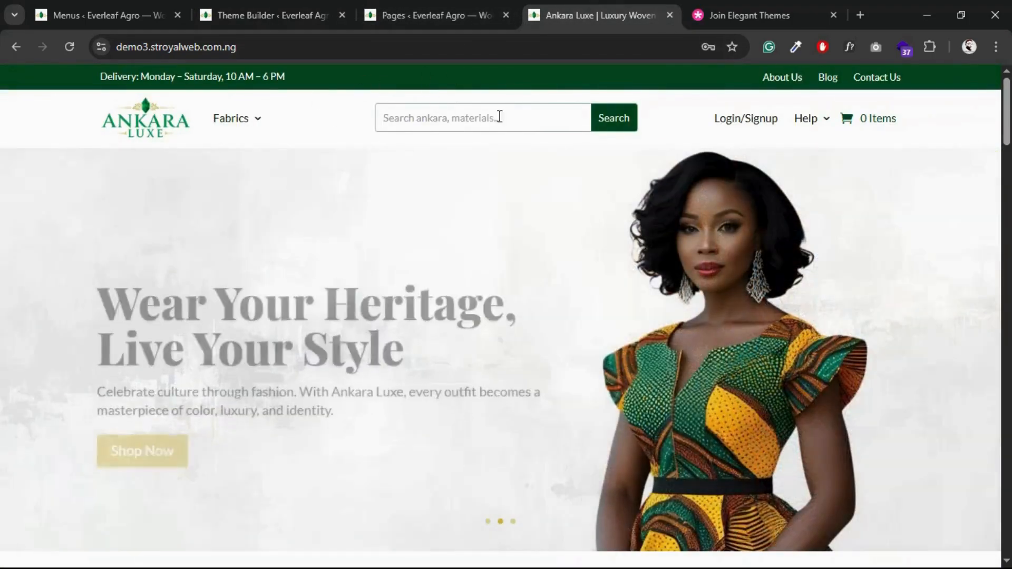
{"action": "left_click", "coordinate": [122, 1]}
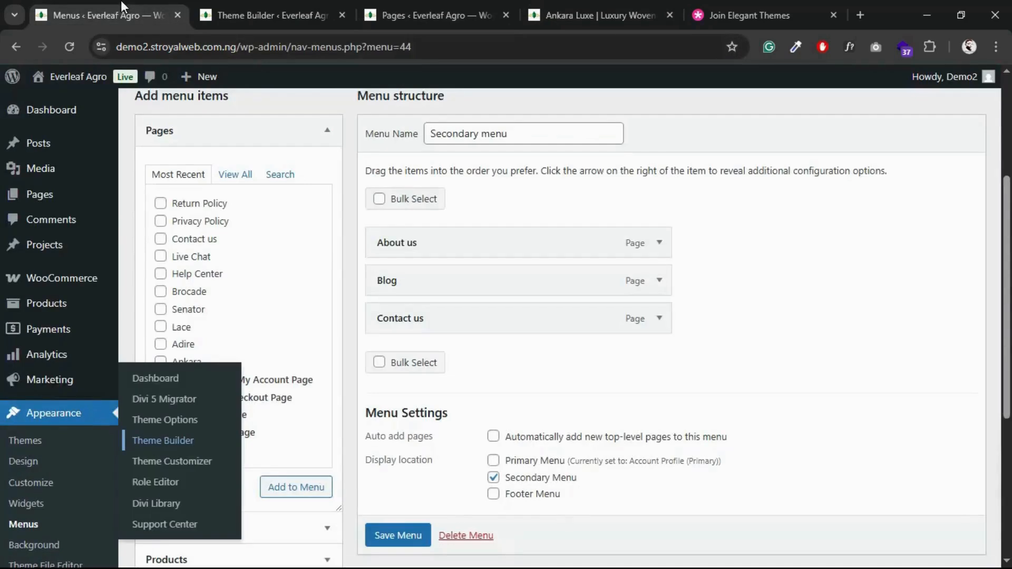
{"action": "left_click", "coordinate": [290, 8]}
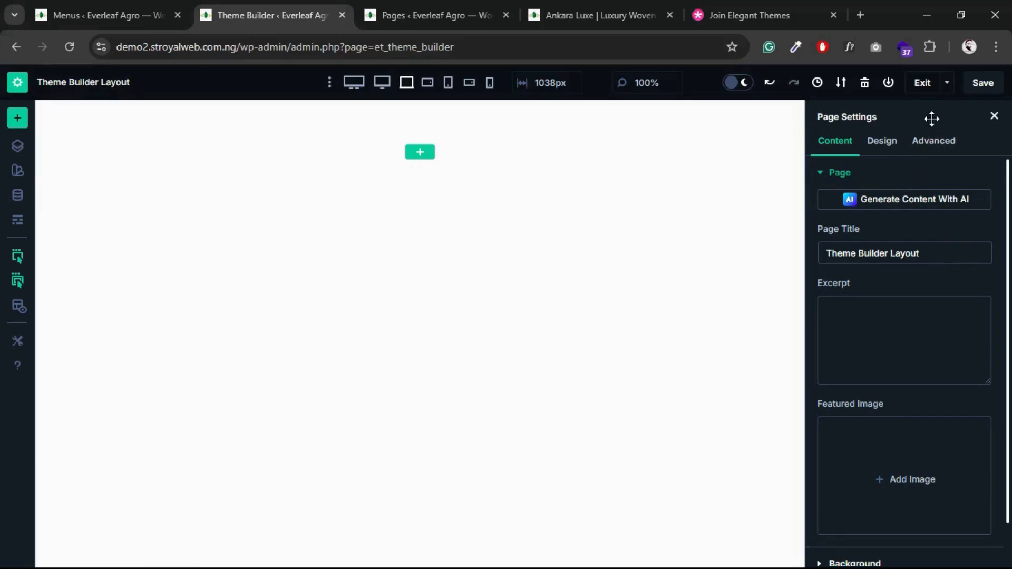
{"action": "left_click", "coordinate": [994, 116]}
{"action": "left_click_drag", "start_coordinate": [611, 253], "coordinate": [594, 262]}
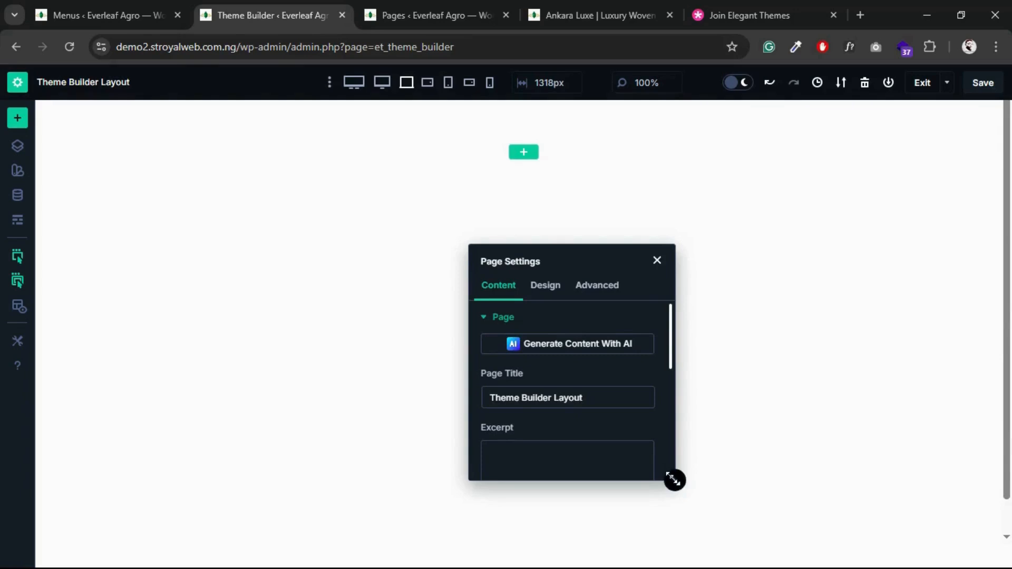
{"action": "left_click_drag", "start_coordinate": [675, 481], "coordinate": [721, 545]}
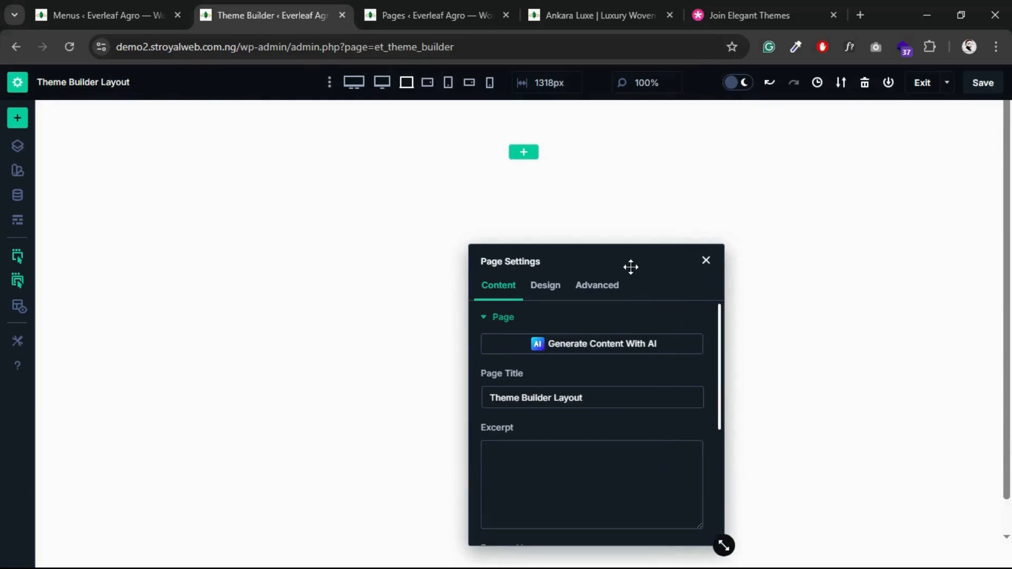
{"action": "left_click_drag", "start_coordinate": [631, 267], "coordinate": [858, 238]}
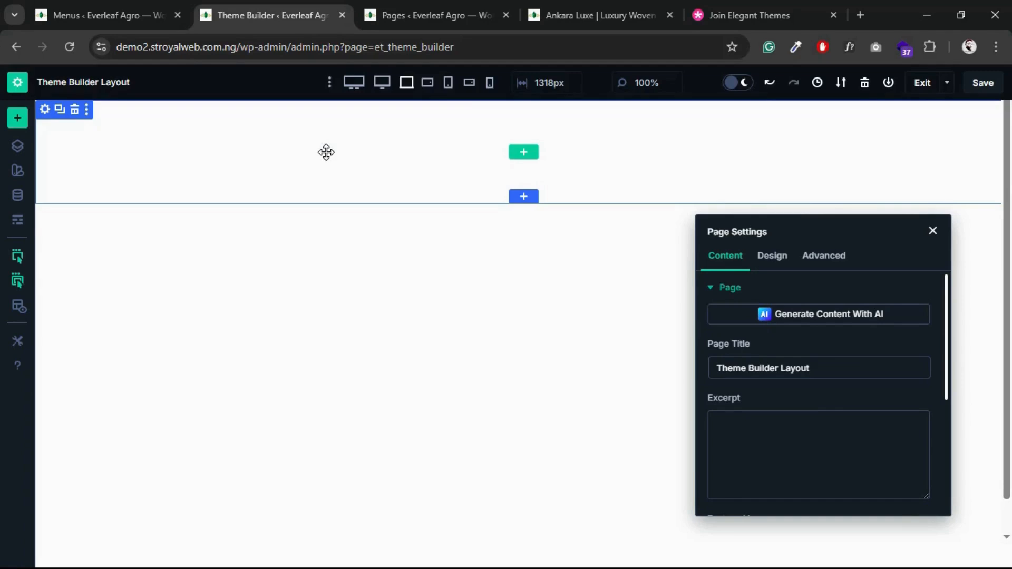
- Insert a row with three equal flex columns in the header section, using the demo site's header as reference
{"action": "left_click", "coordinate": [523, 153]}
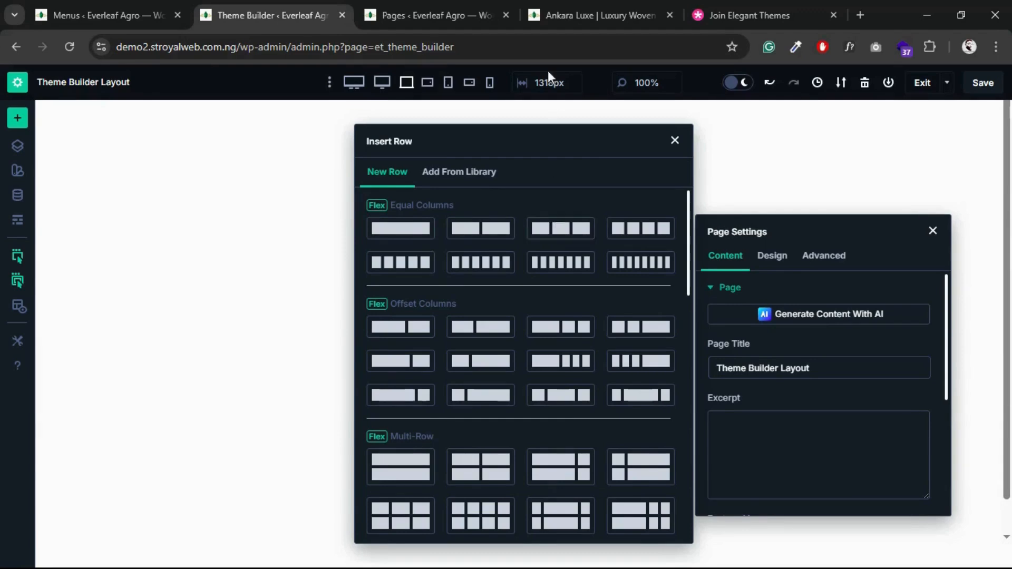
{"action": "left_click", "coordinate": [558, 7]}
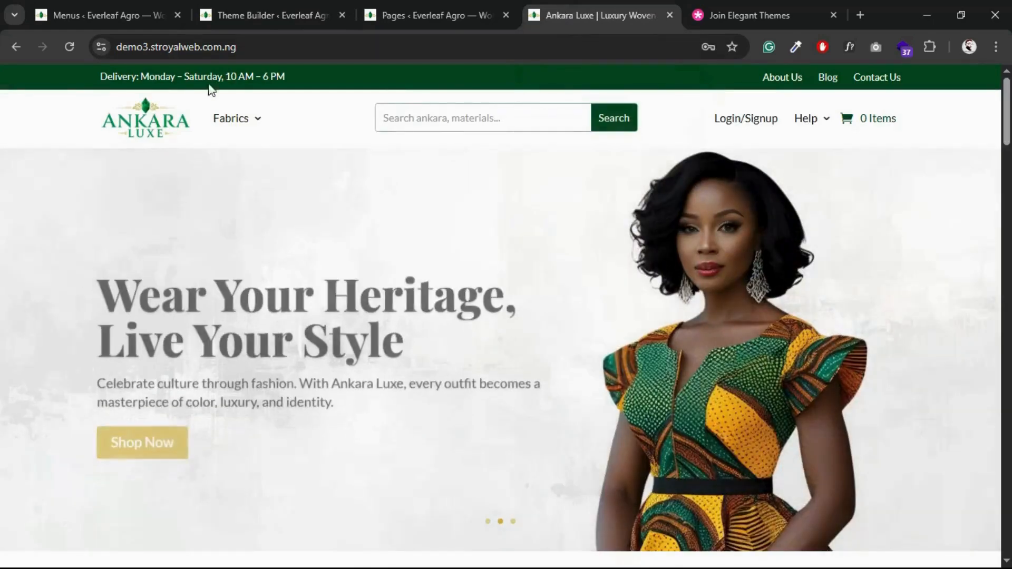
{"action": "mouse_move", "coordinate": [255, 119]}
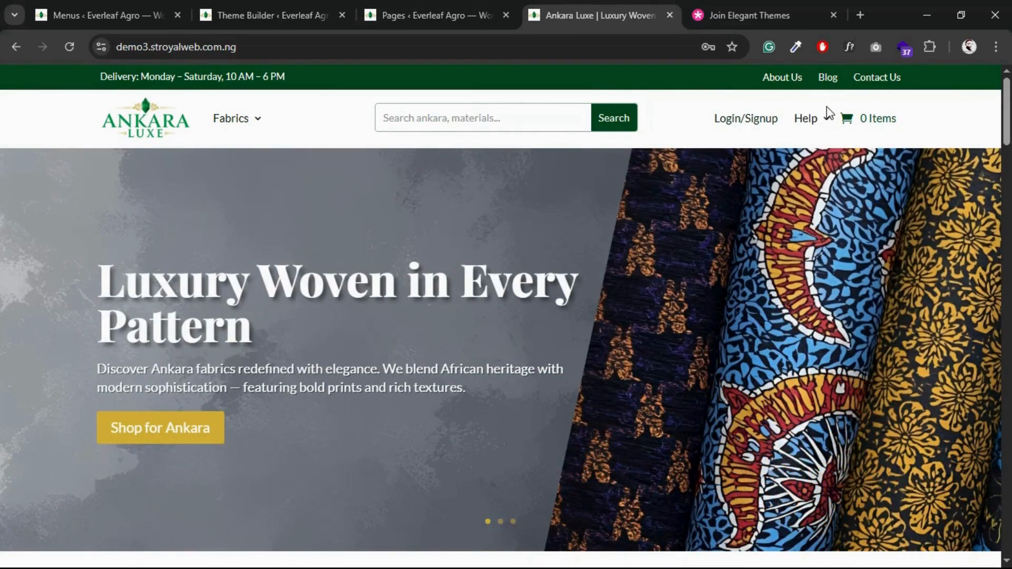
{"action": "left_click", "coordinate": [264, 6]}
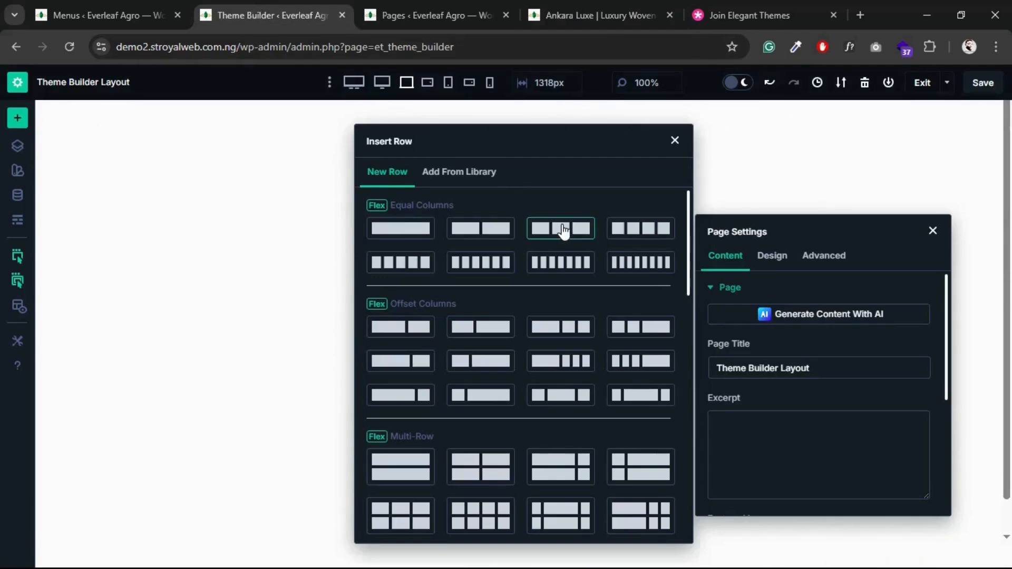
{"action": "left_click", "coordinate": [563, 230]}
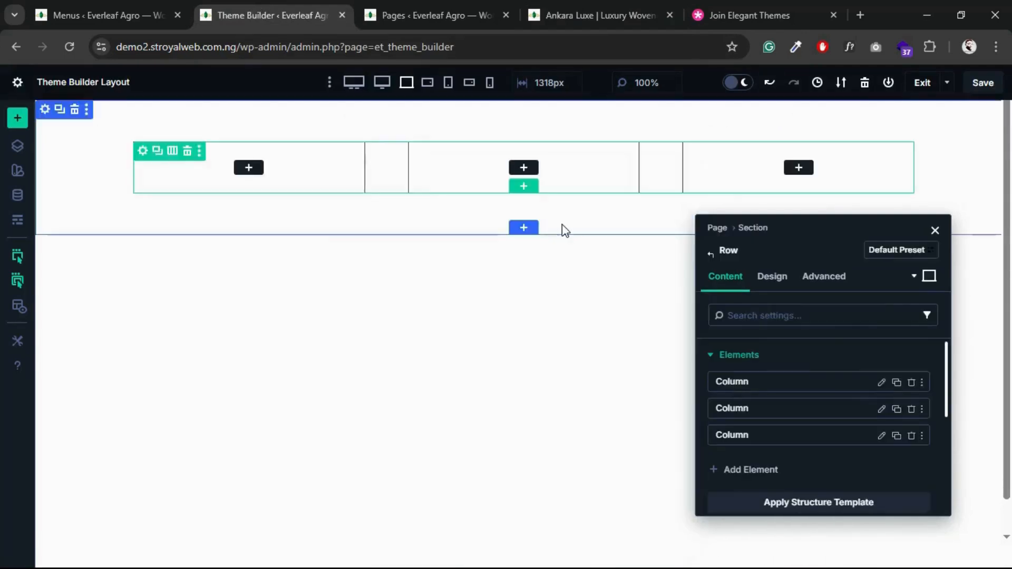
- Add a Menu module to the row's first column and set its menu to Fabrics Menu
{"action": "left_click", "coordinate": [436, 165]}
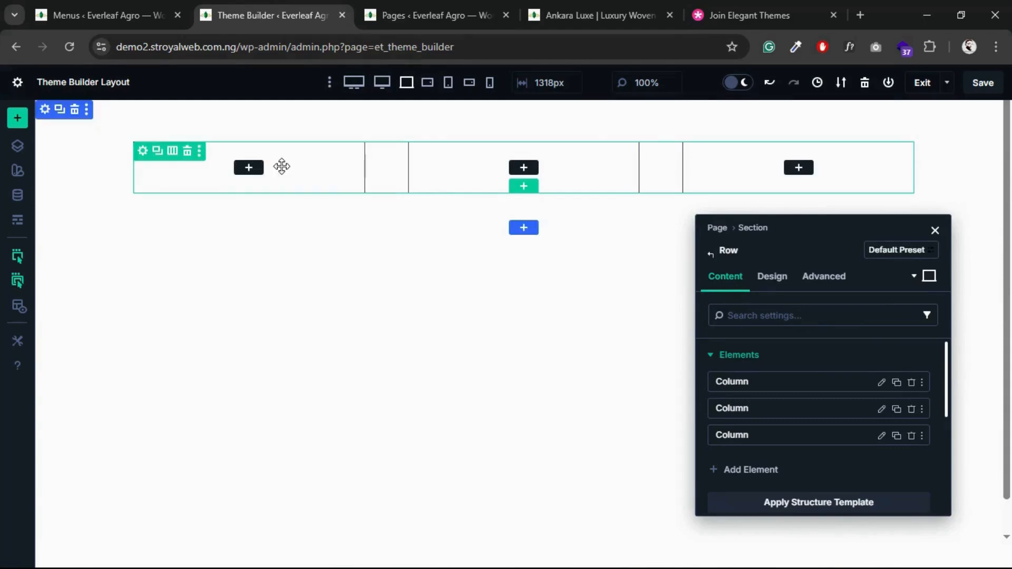
{"action": "left_click", "coordinate": [250, 169]}
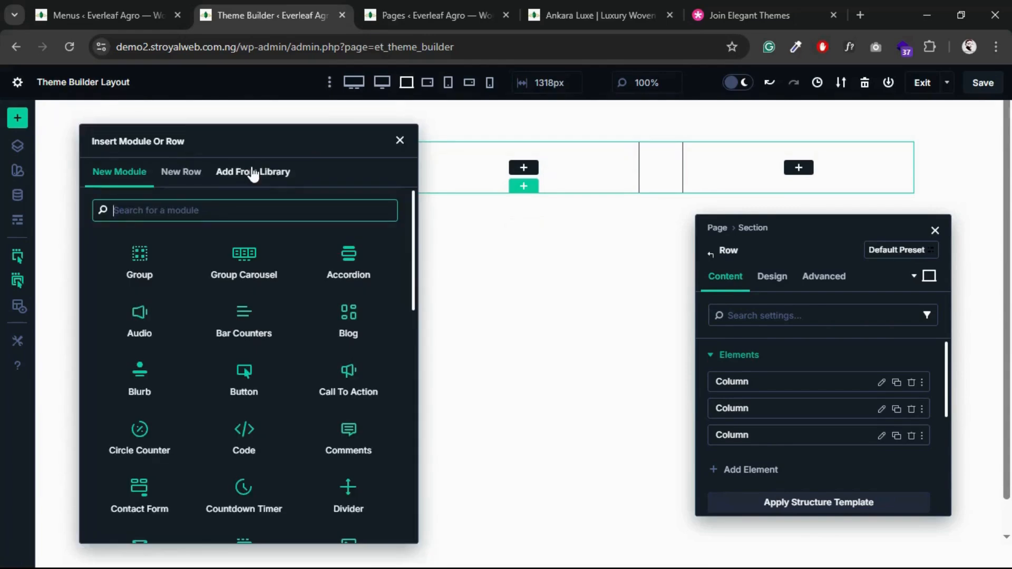
{"action": "type", "text": "men"}
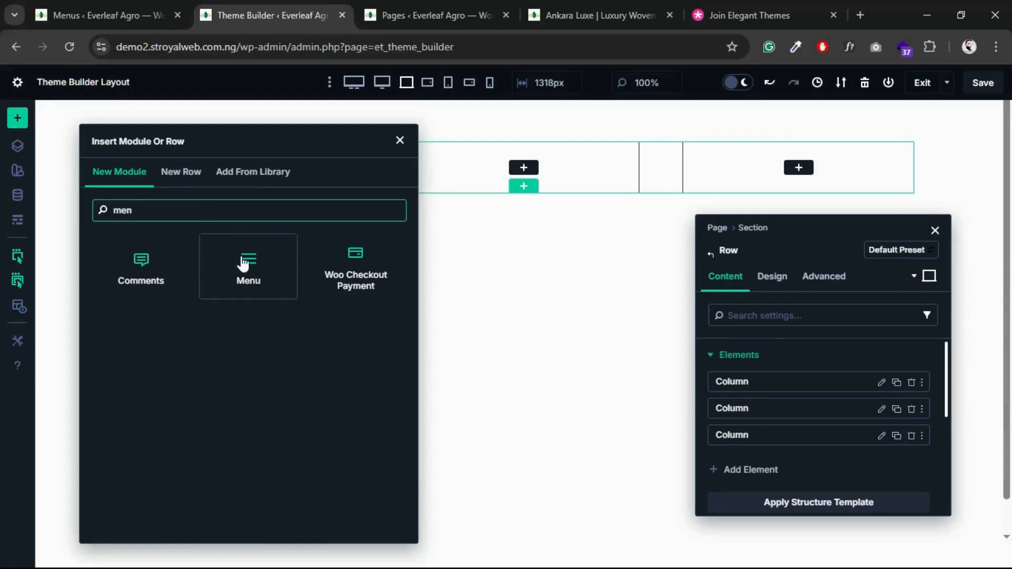
{"action": "left_click", "coordinate": [243, 264]}
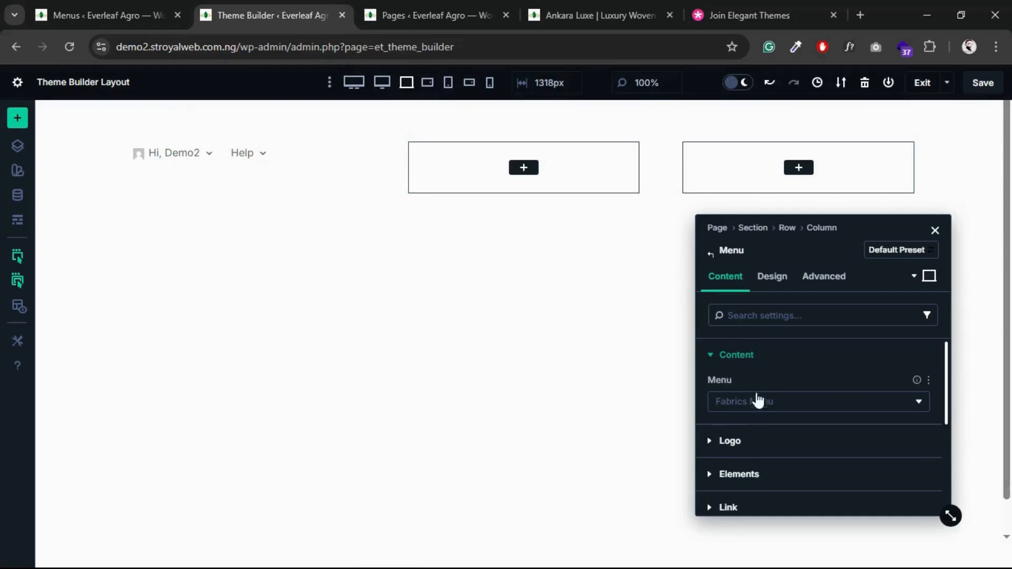
{"action": "left_click", "coordinate": [805, 406]}
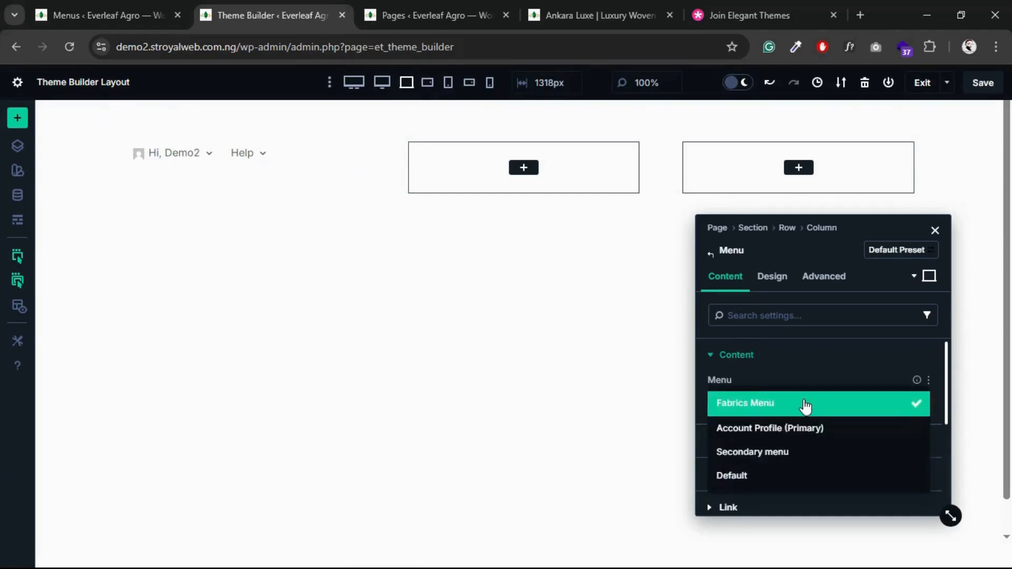
{"action": "left_click", "coordinate": [753, 406]}
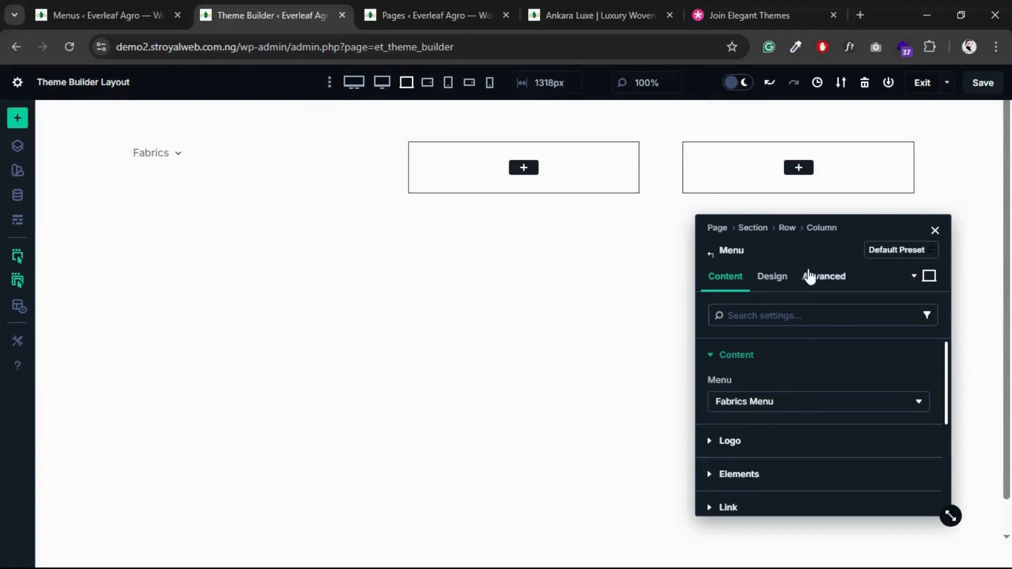
- Set the Menu module's logo to the Ankara Luxe image Logo-Tp.png from the media library
{"action": "left_click", "coordinate": [718, 443]}
{"action": "scroll", "coordinate": [777, 447], "scroll_direction": "down", "scroll_amount": 3}
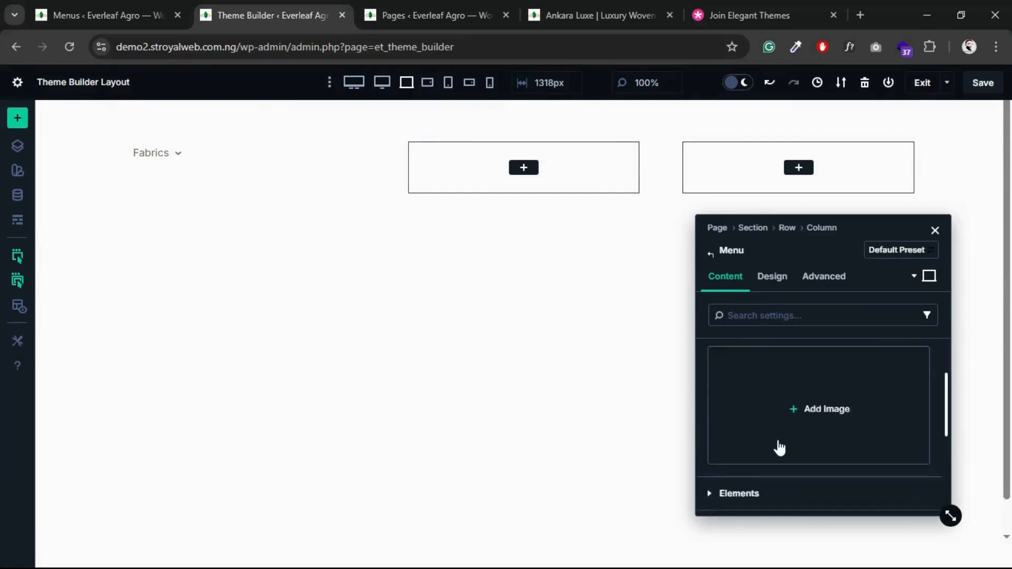
{"action": "scroll", "coordinate": [777, 448], "scroll_direction": "up", "scroll_amount": 1}
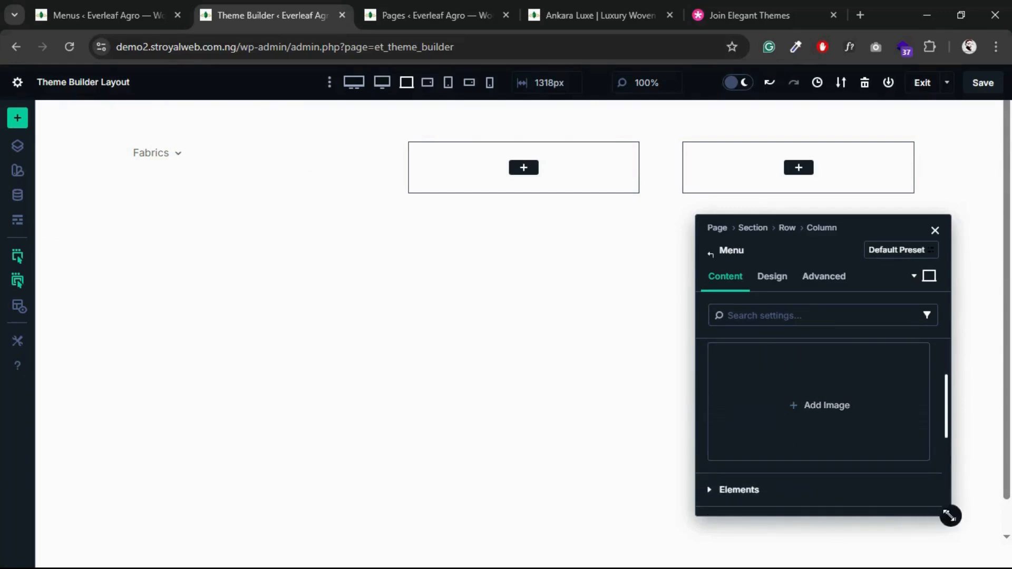
{"action": "left_click_drag", "start_coordinate": [951, 516], "coordinate": [976, 551]}
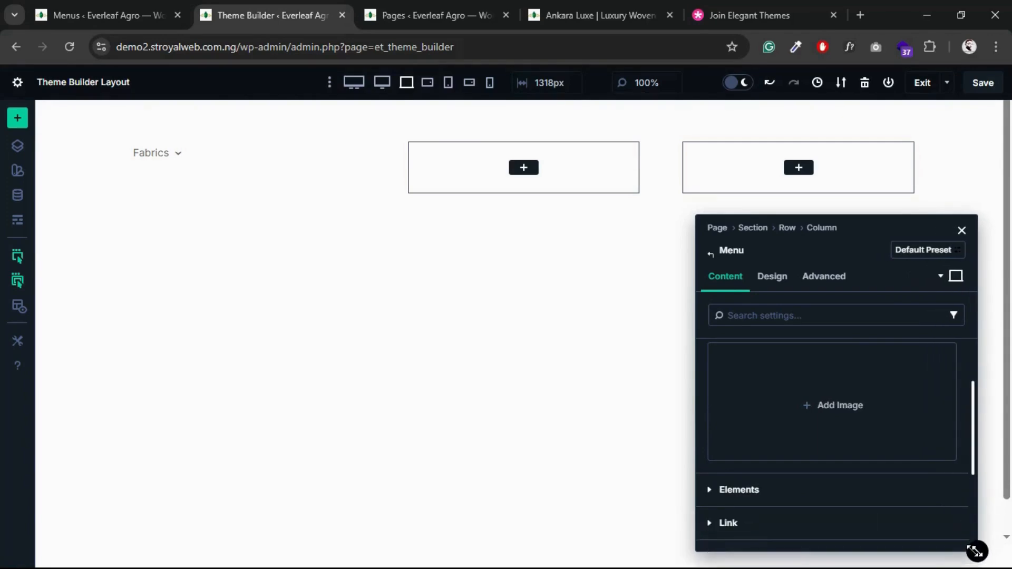
{"action": "left_click", "coordinate": [828, 409]}
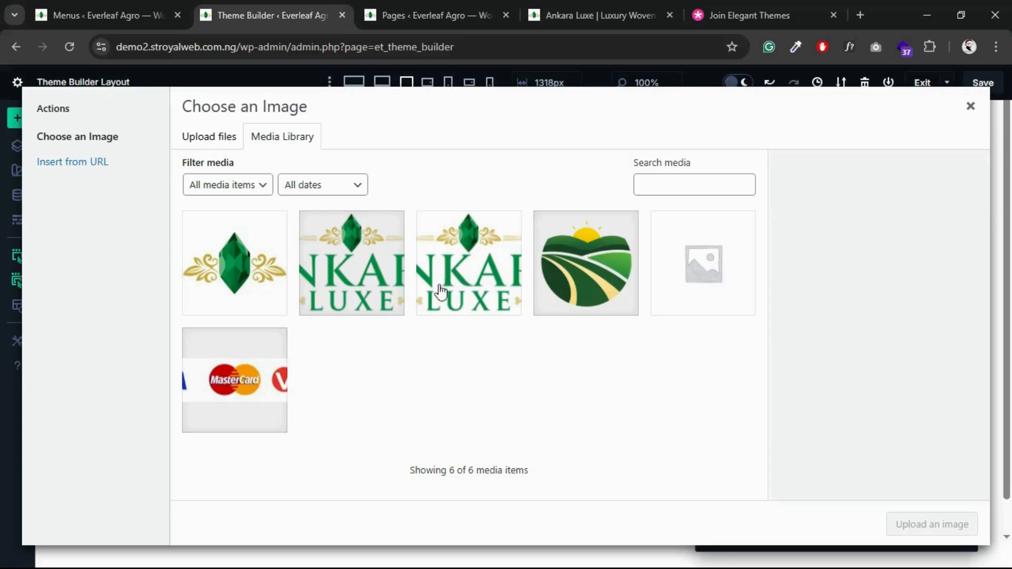
{"action": "left_click", "coordinate": [359, 277]}
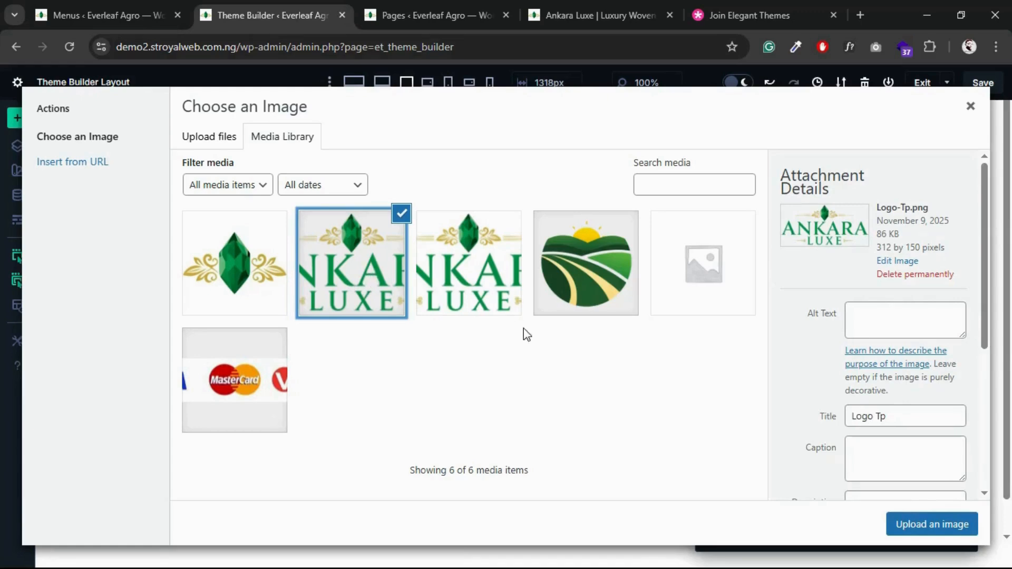
{"action": "left_click", "coordinate": [917, 525]}
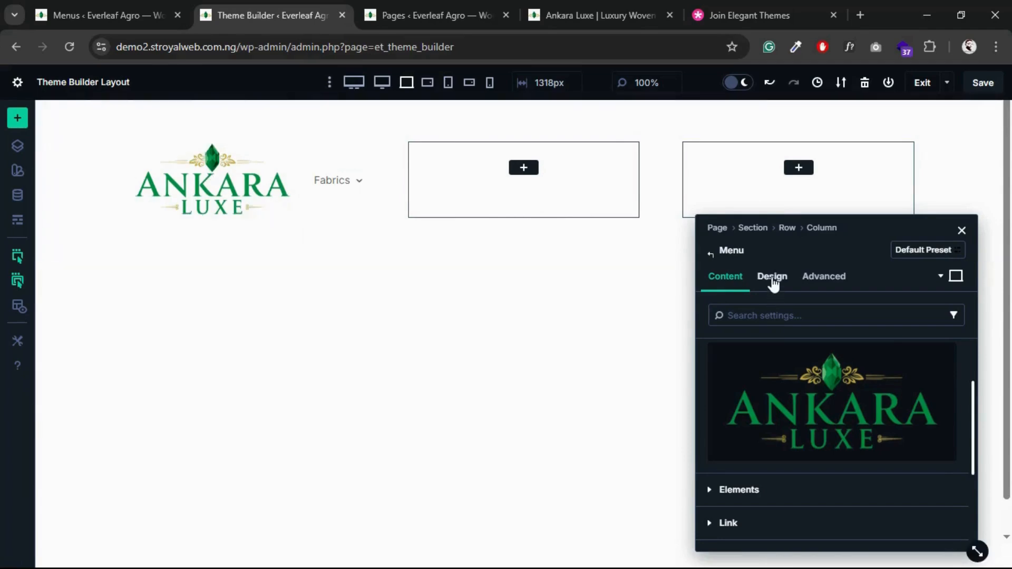
- Set the Menu module's logo width to 9 rem in its logo sizing design settings
{"action": "left_click", "coordinate": [773, 282]}
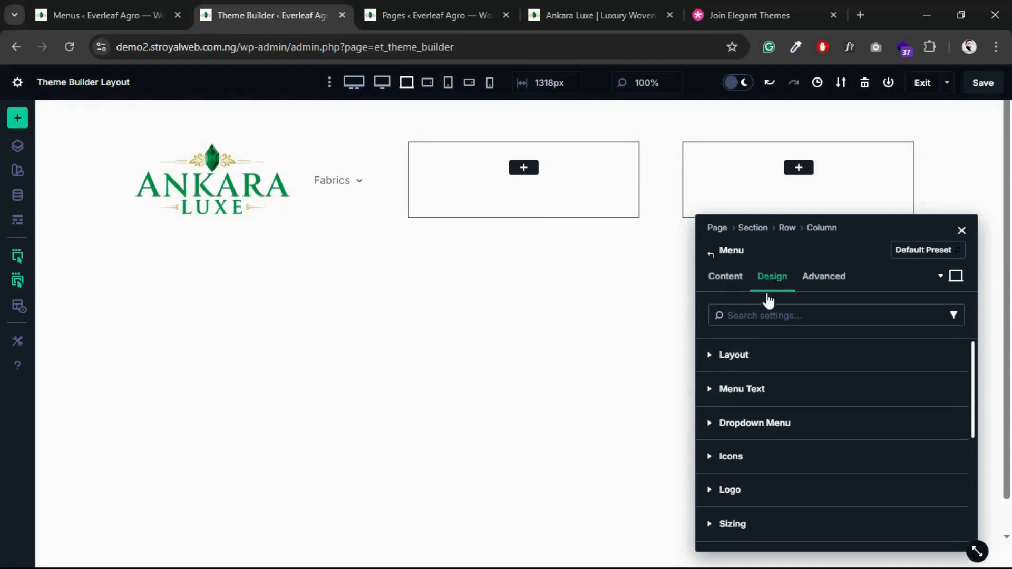
{"action": "scroll", "coordinate": [737, 378], "scroll_direction": "down", "scroll_amount": 2}
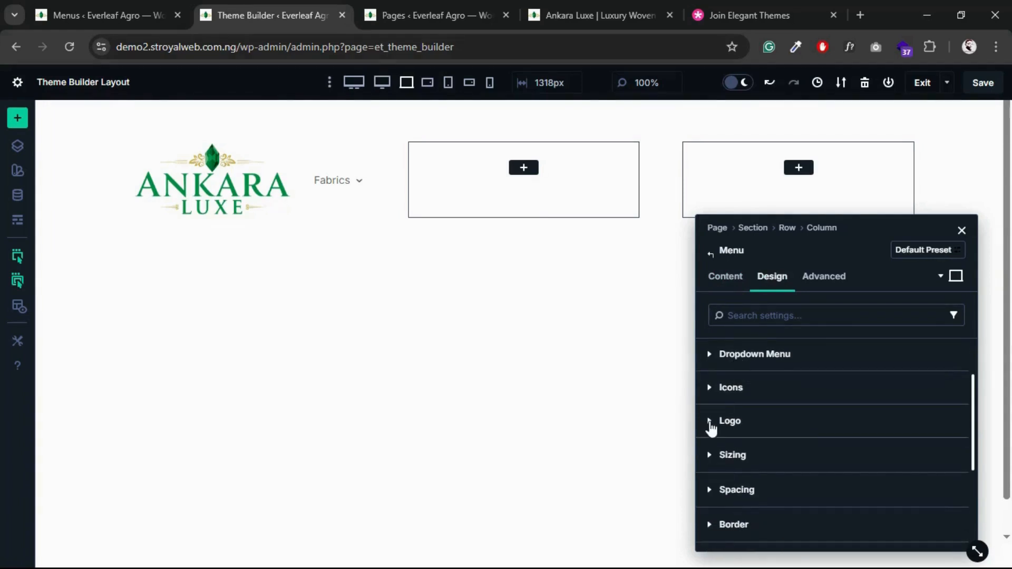
{"action": "left_click", "coordinate": [710, 422]}
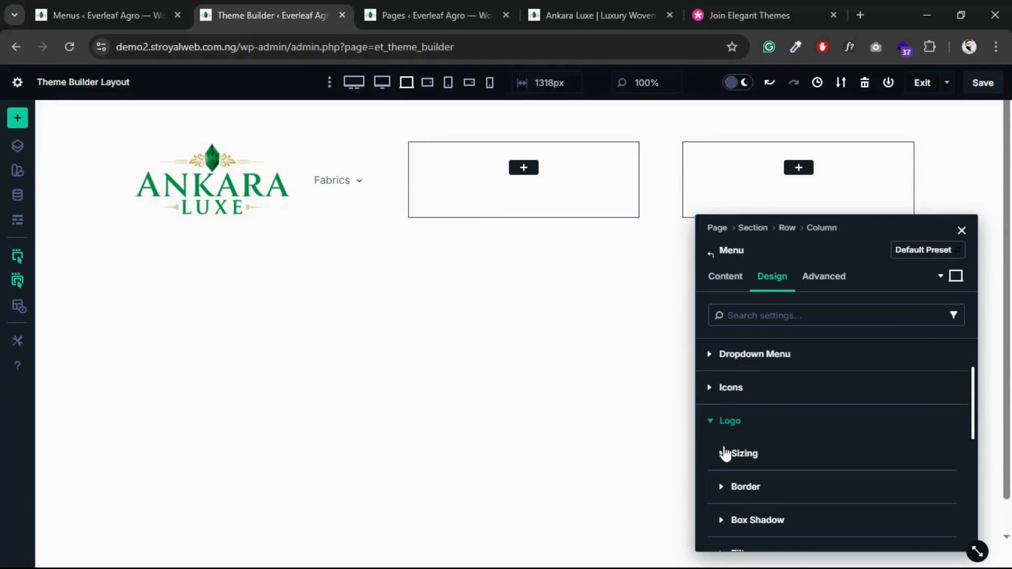
{"action": "left_click", "coordinate": [724, 454]}
{"action": "scroll", "coordinate": [774, 456], "scroll_direction": "down", "scroll_amount": 3}
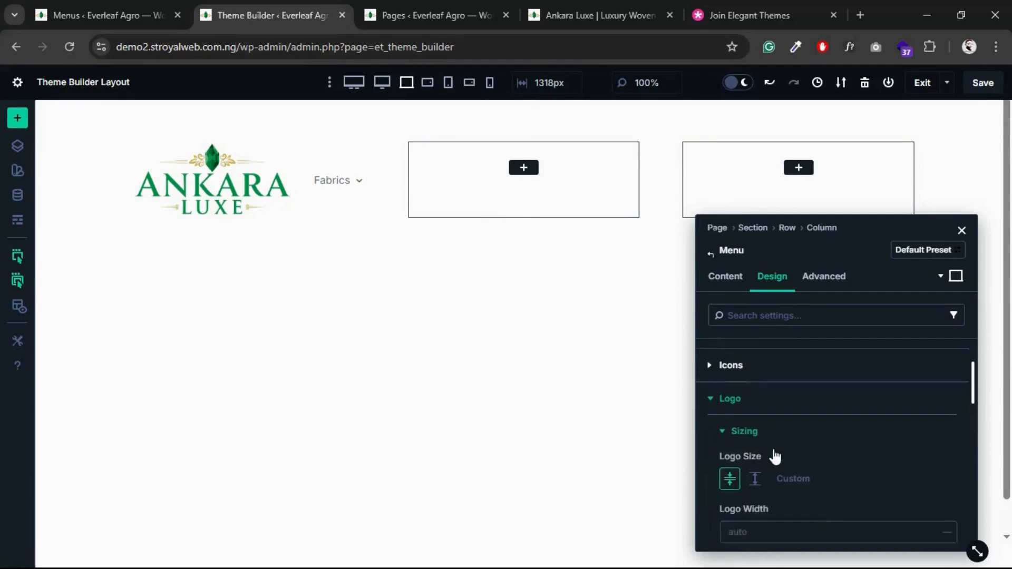
{"action": "scroll", "coordinate": [774, 450], "scroll_direction": "down", "scroll_amount": 5}
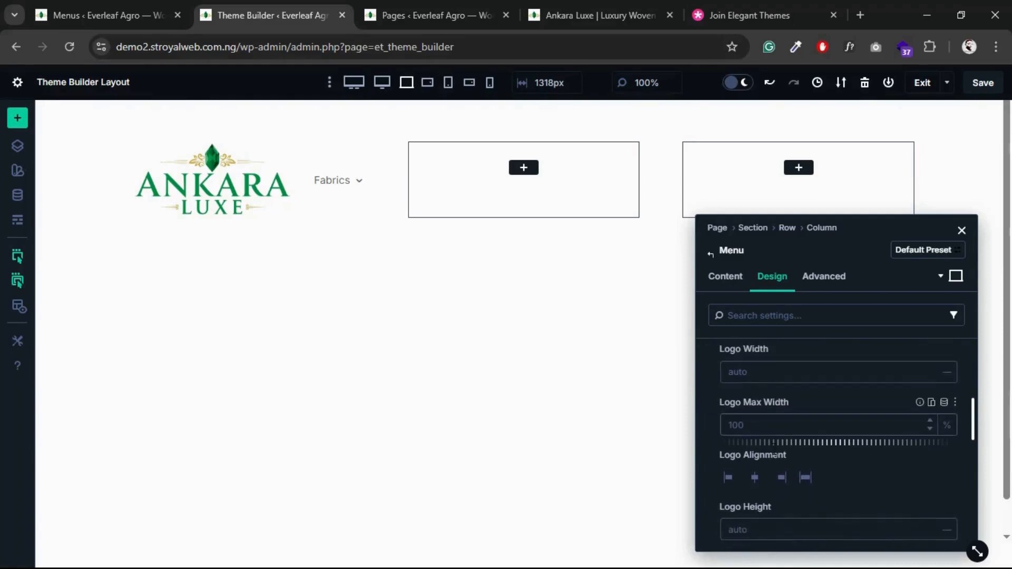
{"action": "scroll", "coordinate": [774, 448], "scroll_direction": "up", "scroll_amount": 5}
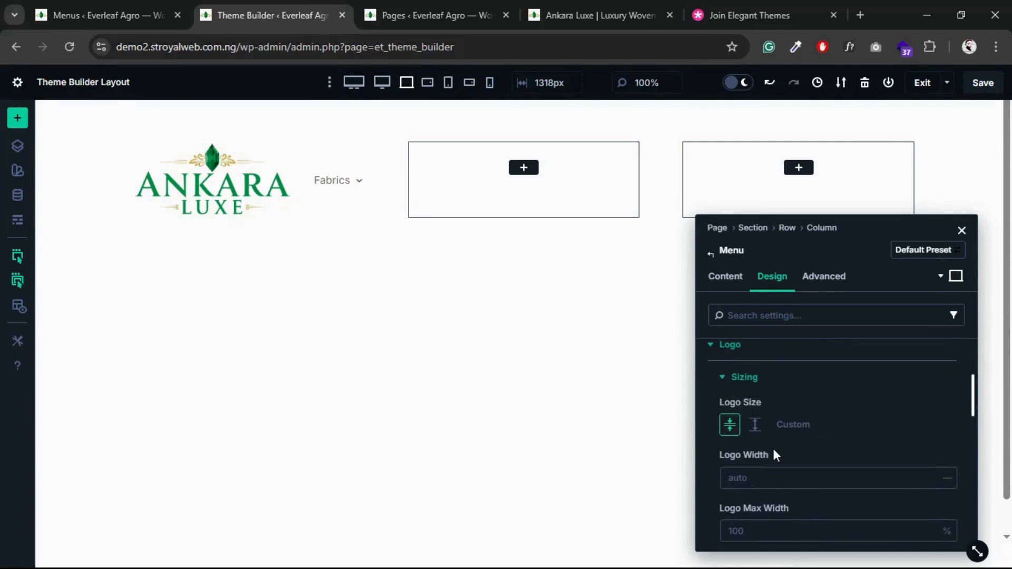
{"action": "left_click", "coordinate": [757, 488]}
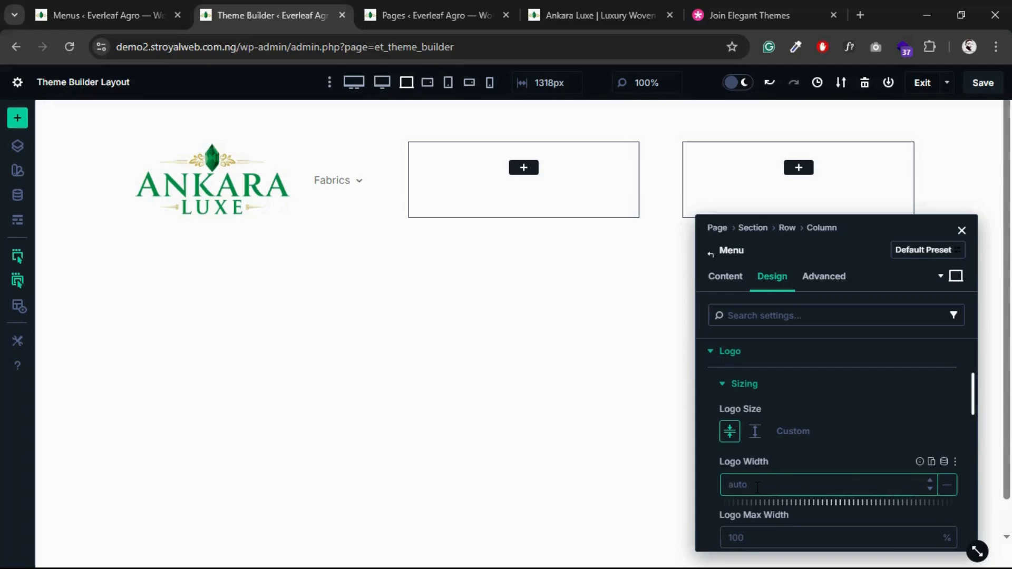
{"action": "type", "text": "9"}
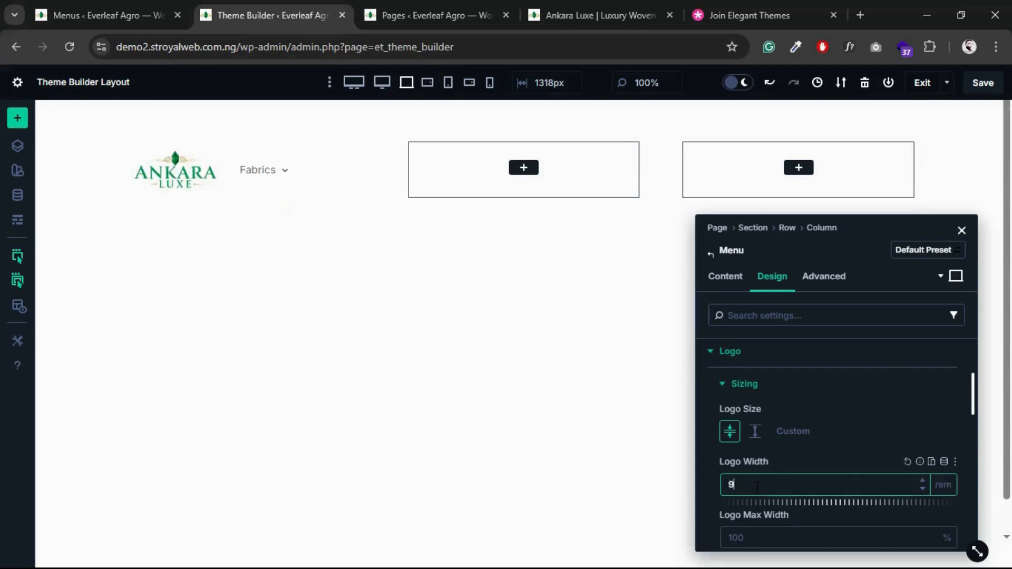
{"action": "left_click", "coordinate": [937, 490]}
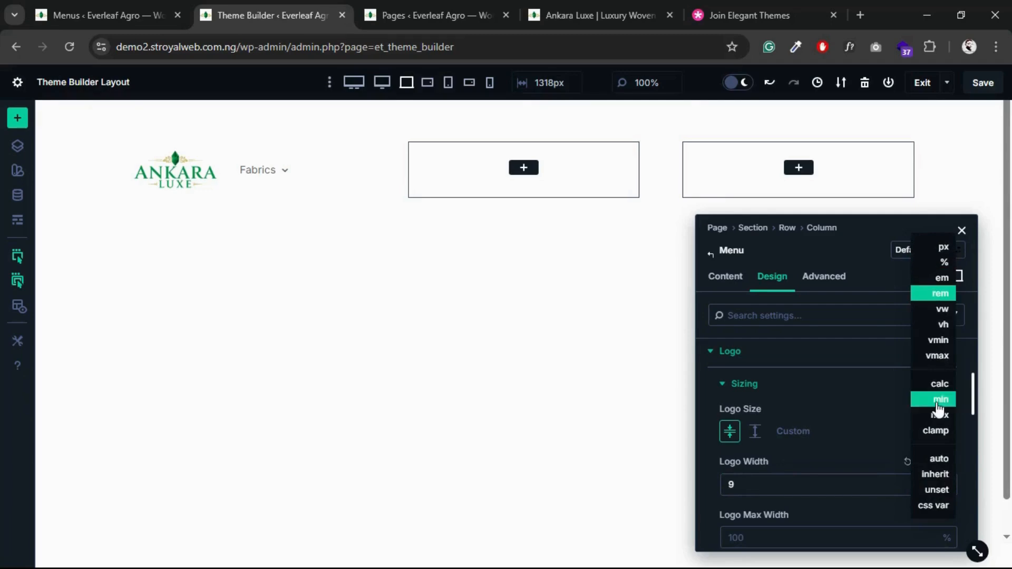
{"action": "left_click", "coordinate": [875, 411]}
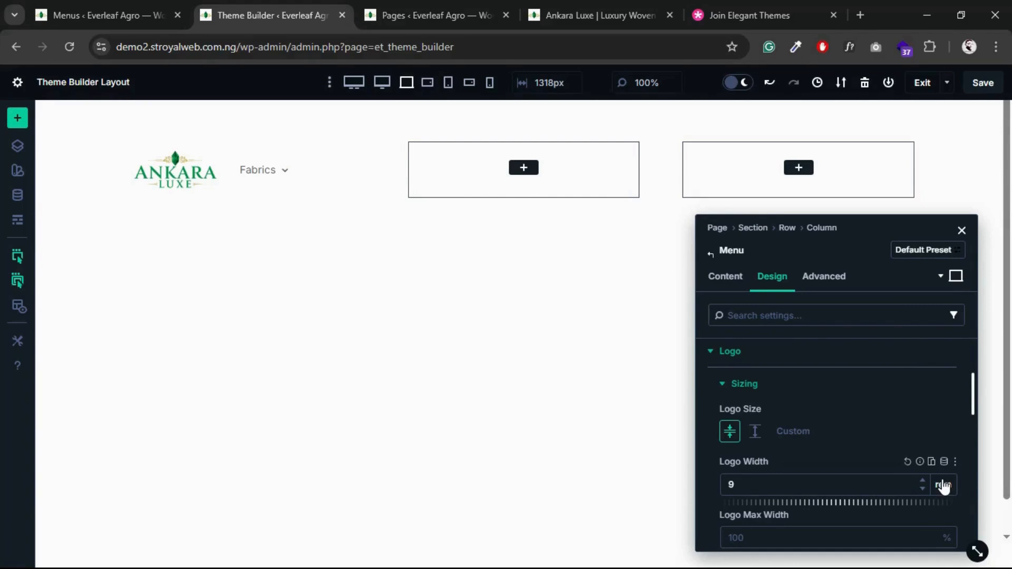
{"action": "mouse_move", "coordinate": [277, 182]}
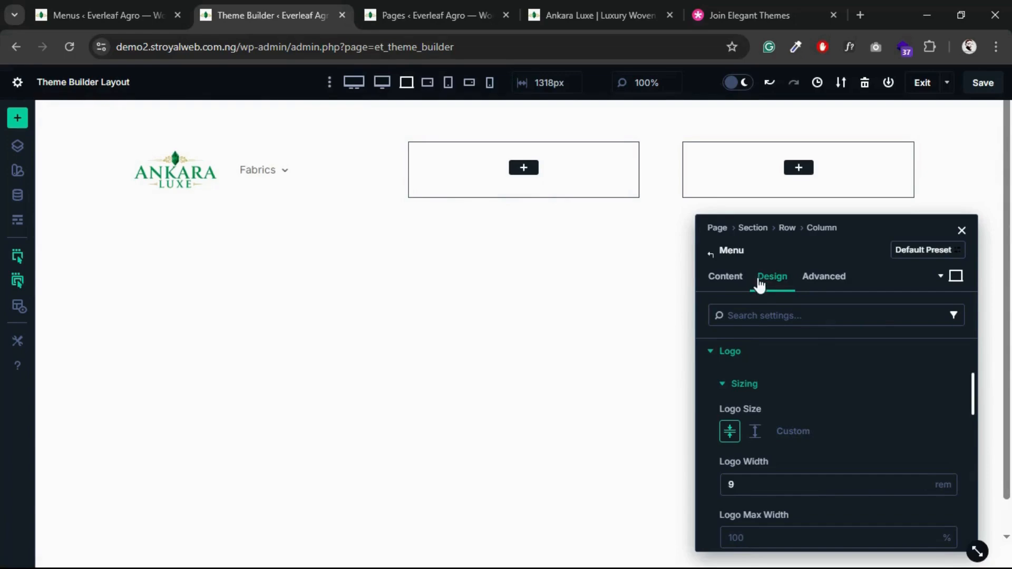
{"action": "left_click", "coordinate": [709, 353]}
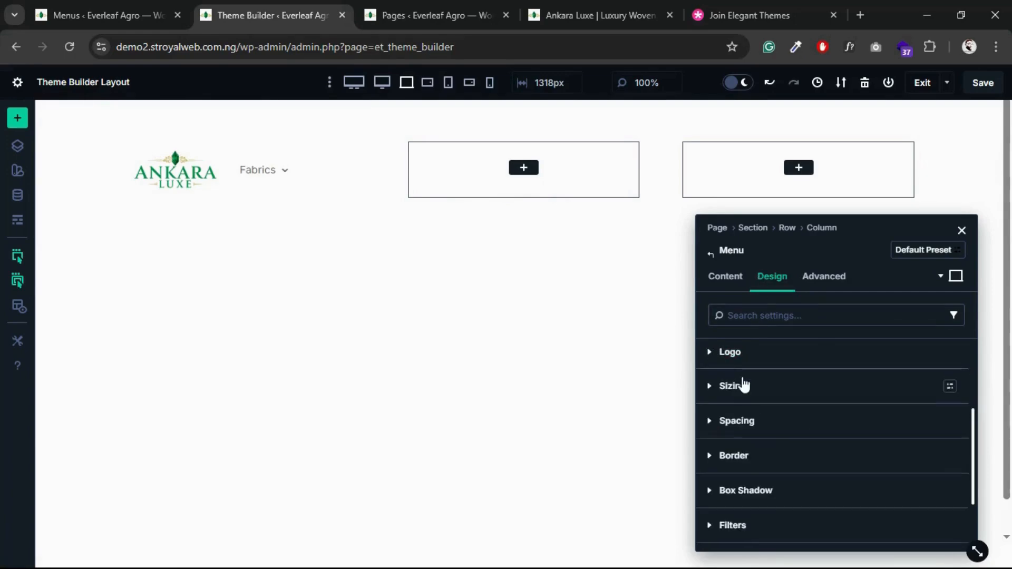
- Review the global color variables, then set the Menu module's active link color to the global Primary Color
{"action": "scroll", "coordinate": [744, 385], "scroll_direction": "up", "scroll_amount": 3}
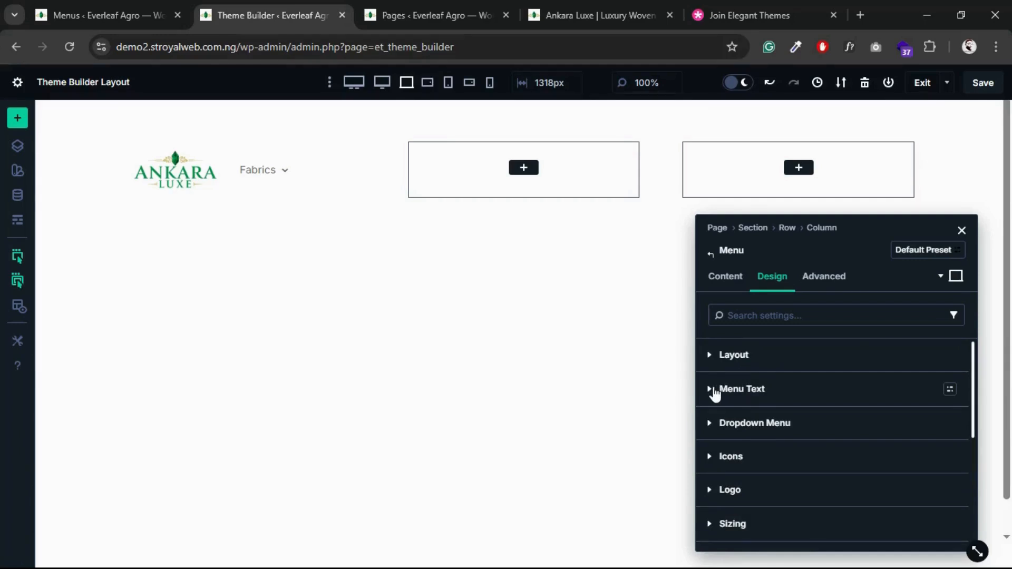
{"action": "left_click", "coordinate": [715, 390]}
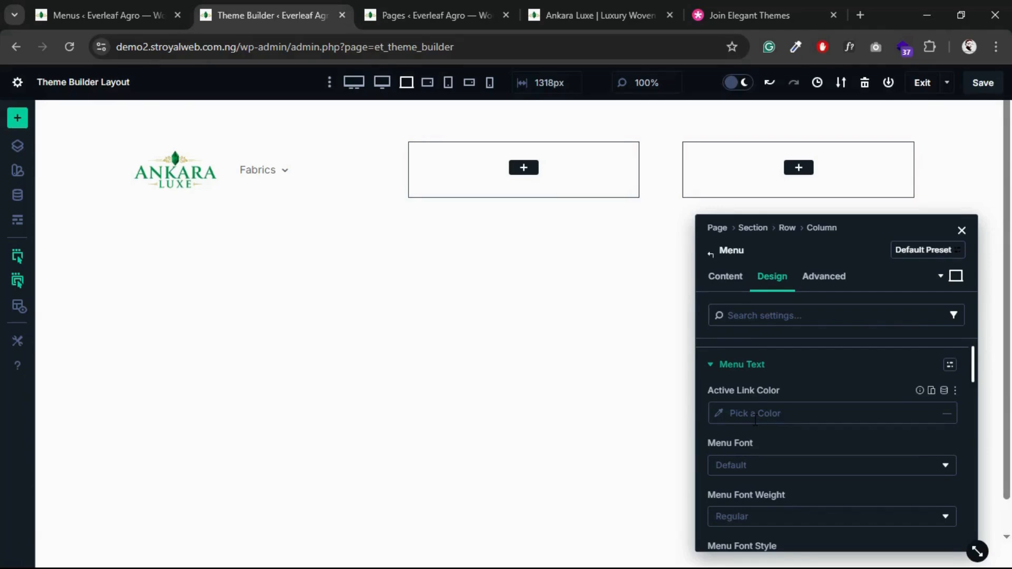
{"action": "left_click", "coordinate": [19, 198]}
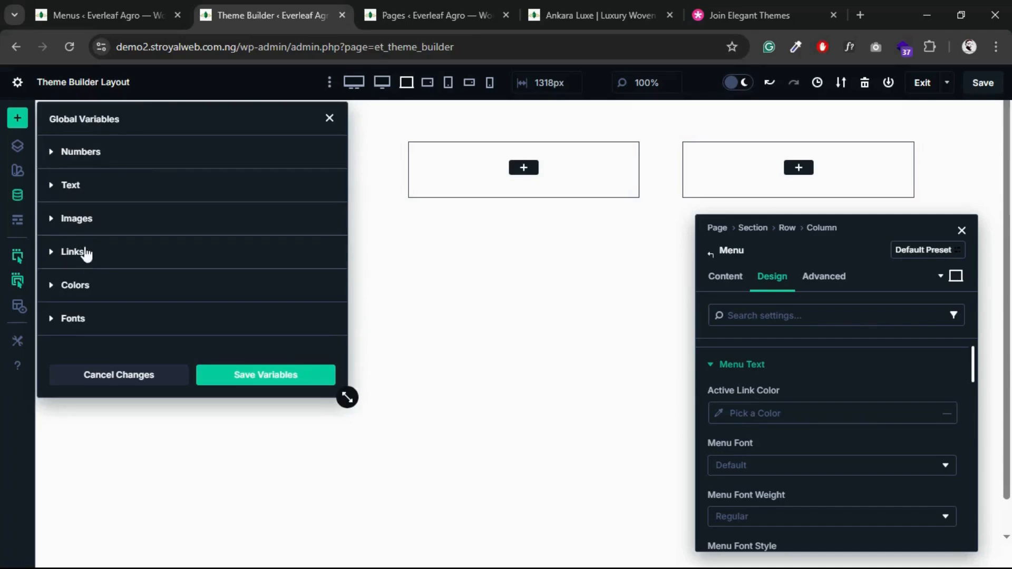
{"action": "left_click", "coordinate": [56, 287]}
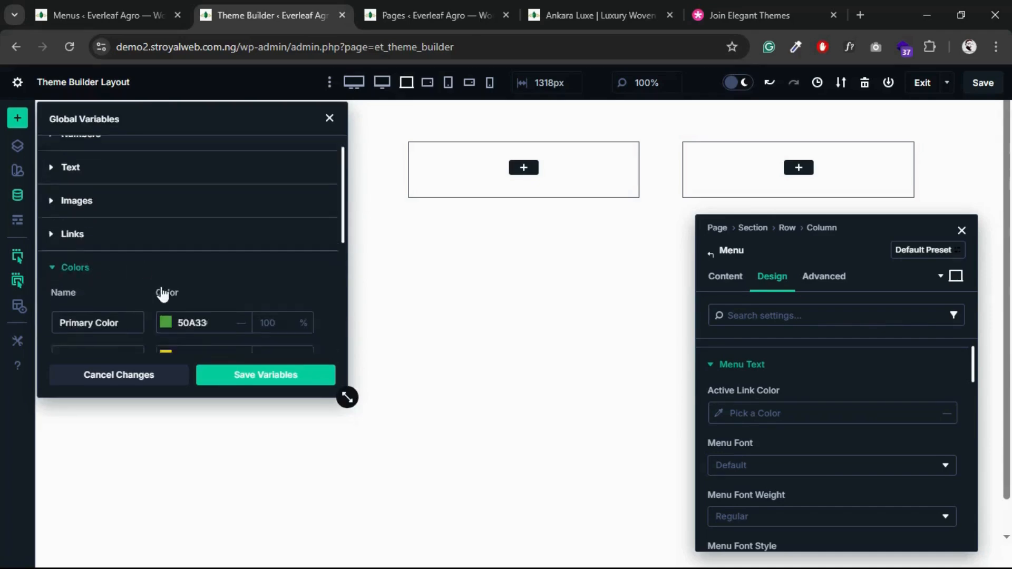
{"action": "scroll", "coordinate": [164, 294], "scroll_direction": "down", "scroll_amount": 5}
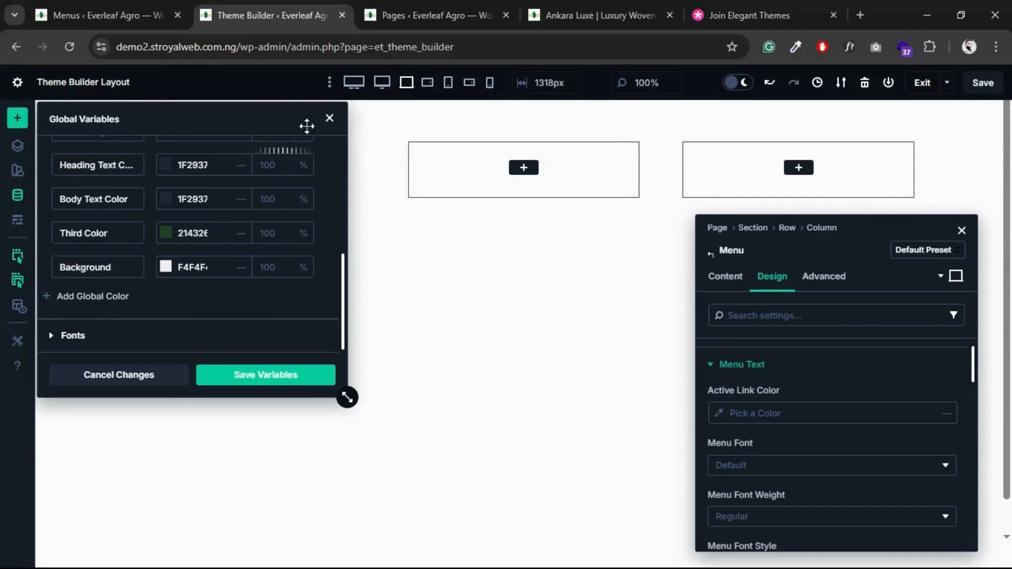
{"action": "left_click", "coordinate": [329, 118]}
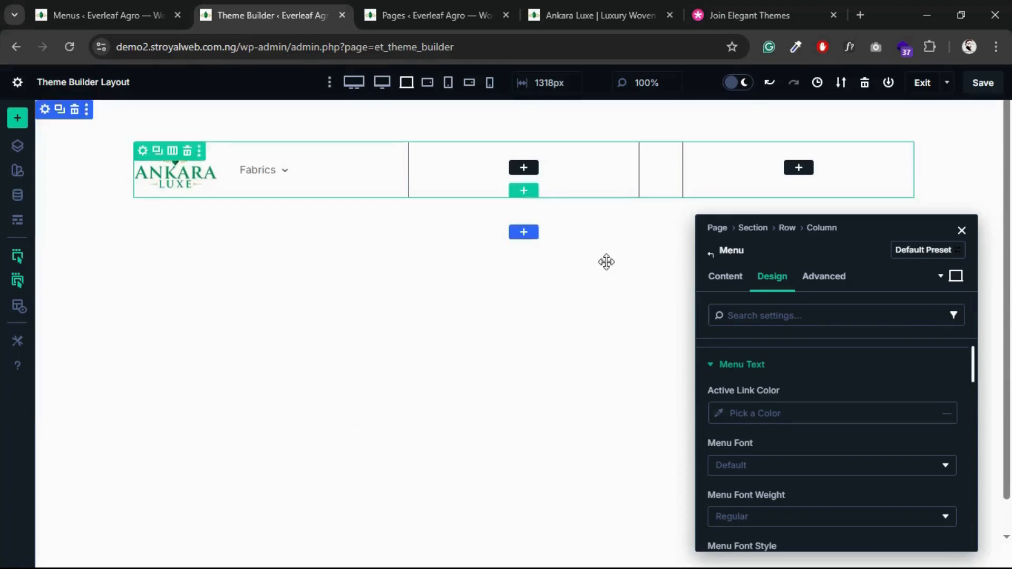
{"action": "left_click", "coordinate": [722, 418]}
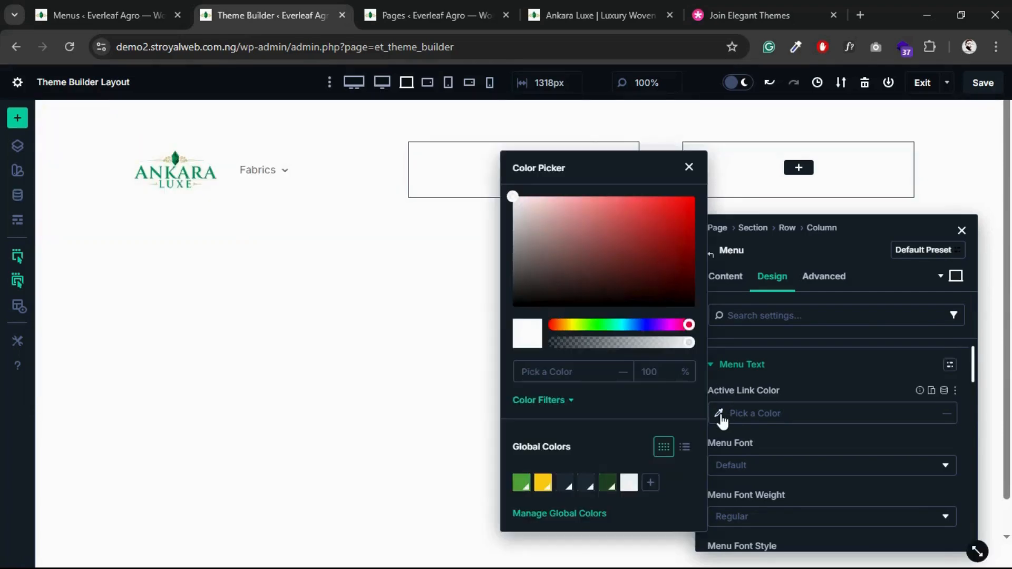
{"action": "left_click", "coordinate": [522, 483]}
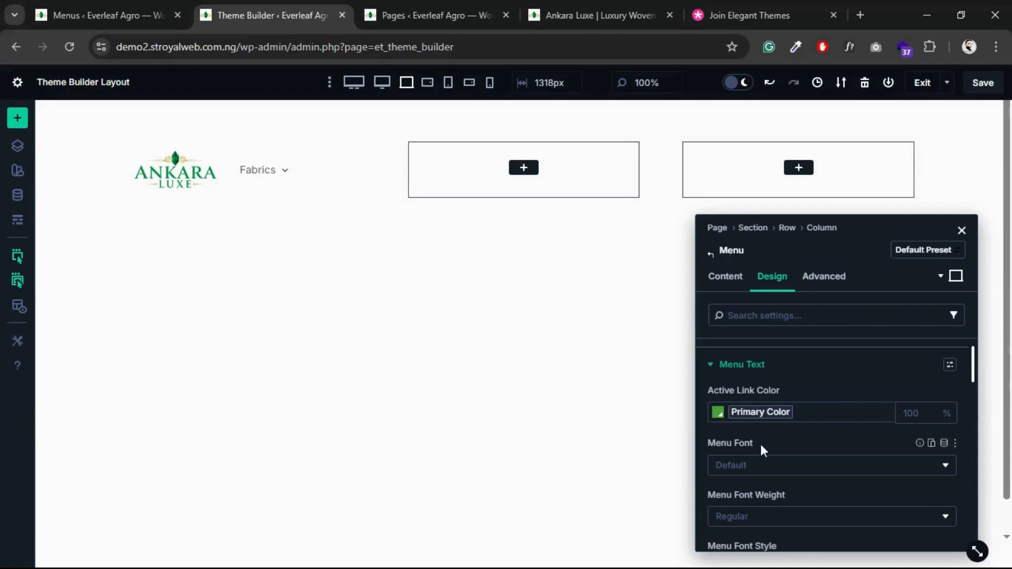
- Set the menu font weight to Medium and the menu text color to the global Heading Text Color
{"action": "scroll", "coordinate": [761, 444], "scroll_direction": "down", "scroll_amount": 1}
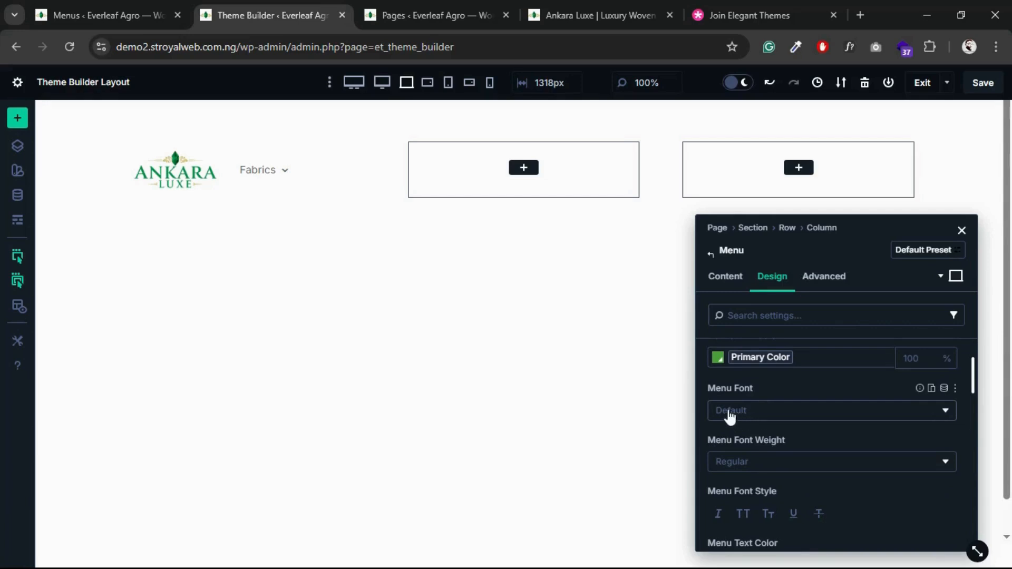
{"action": "scroll", "coordinate": [746, 419], "scroll_direction": "down", "scroll_amount": 1}
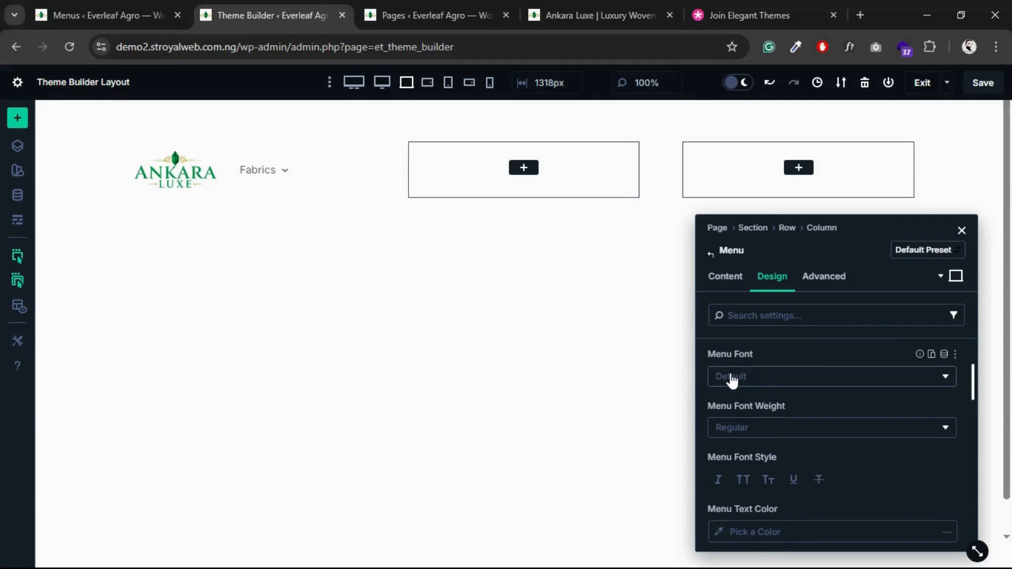
{"action": "left_click", "coordinate": [748, 413]}
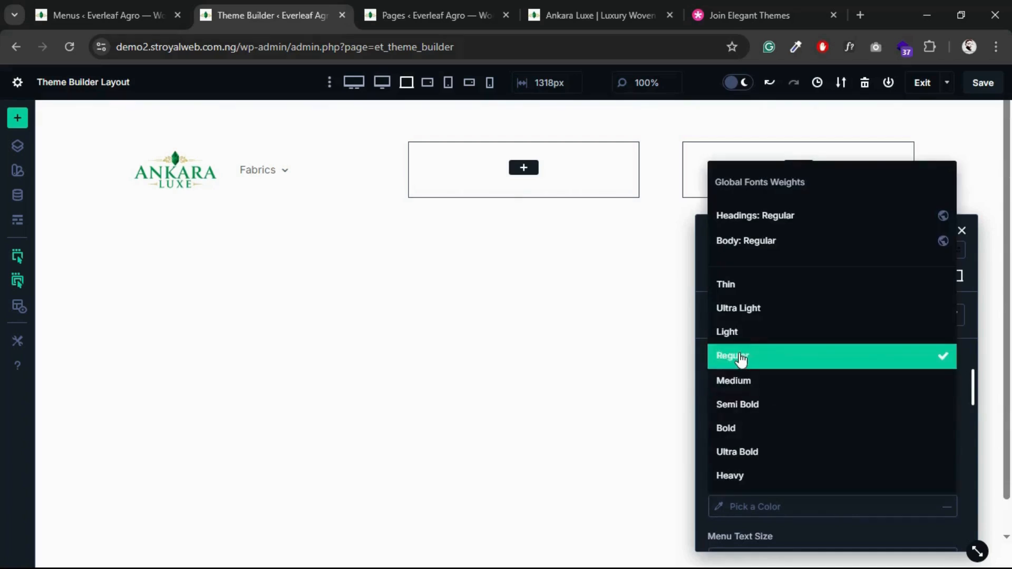
{"action": "left_click", "coordinate": [739, 381]}
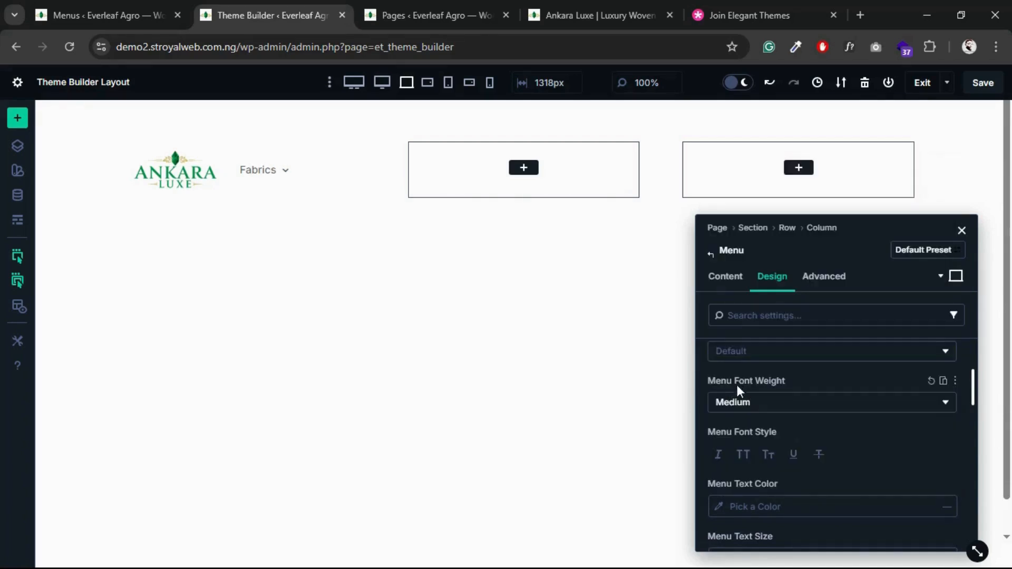
{"action": "scroll", "coordinate": [737, 388], "scroll_direction": "down", "scroll_amount": 2}
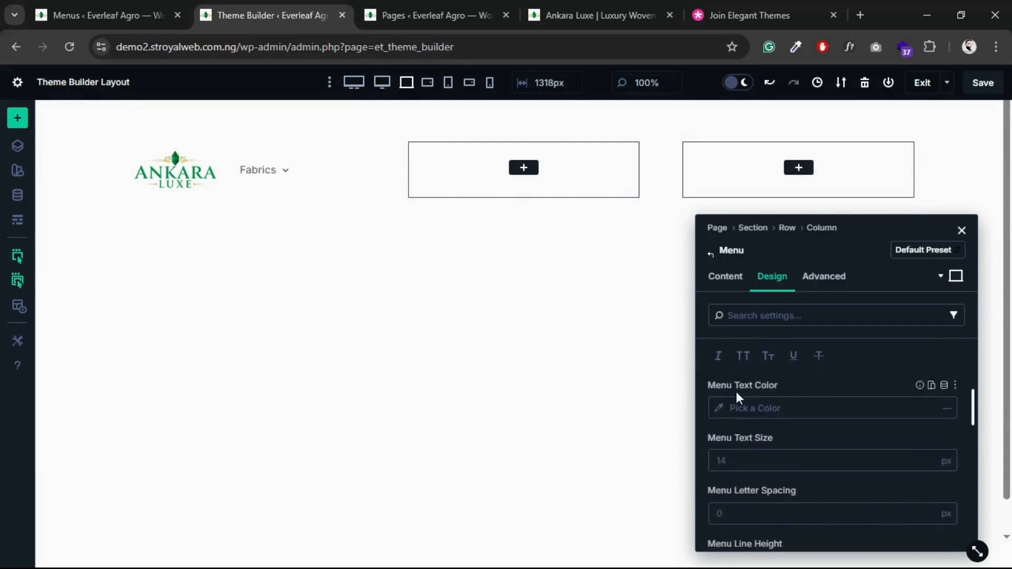
{"action": "left_click", "coordinate": [720, 412]}
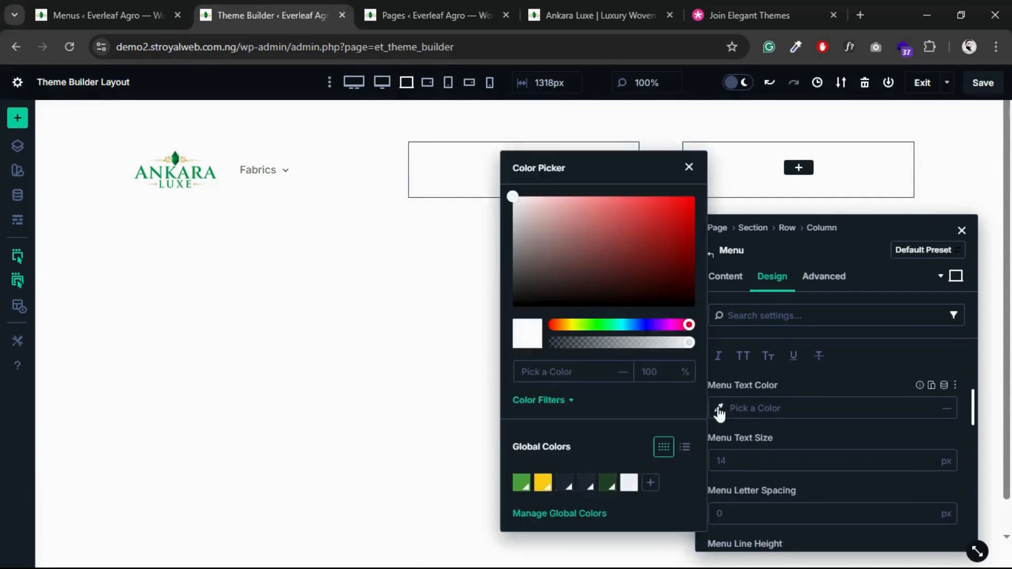
{"action": "left_click", "coordinate": [567, 488]}
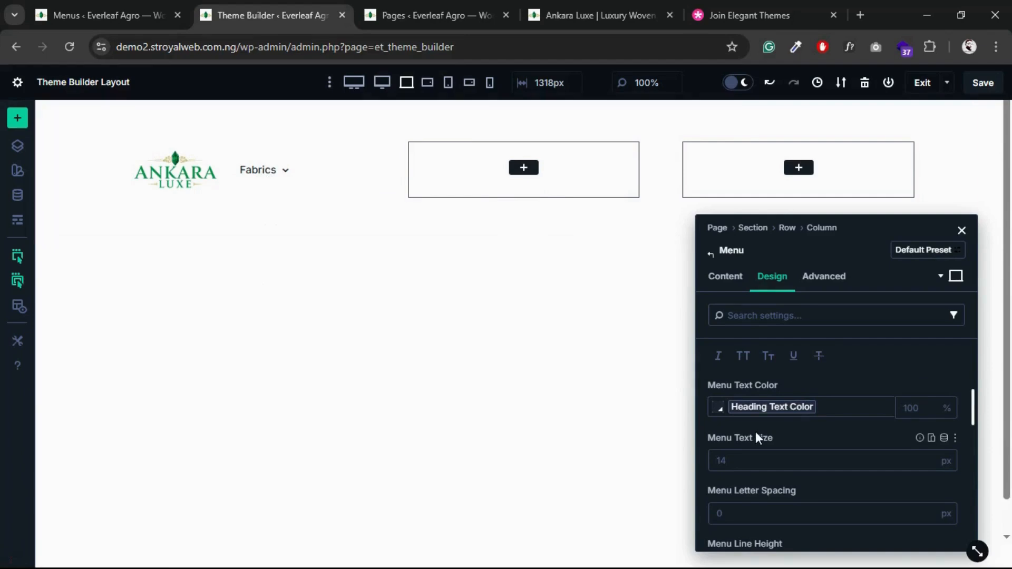
- Set the menu text size to 15 px and check the Fabrics submenu in the header preview
{"action": "scroll", "coordinate": [758, 437], "scroll_direction": "down", "scroll_amount": 1}
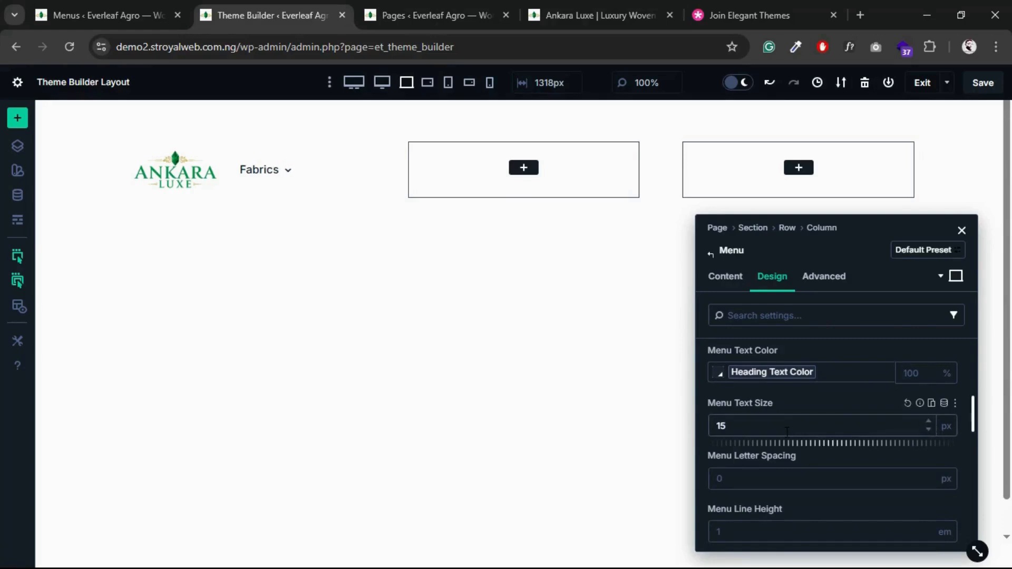
{"action": "scroll", "coordinate": [731, 431], "scroll_direction": "down", "scroll_amount": 1}
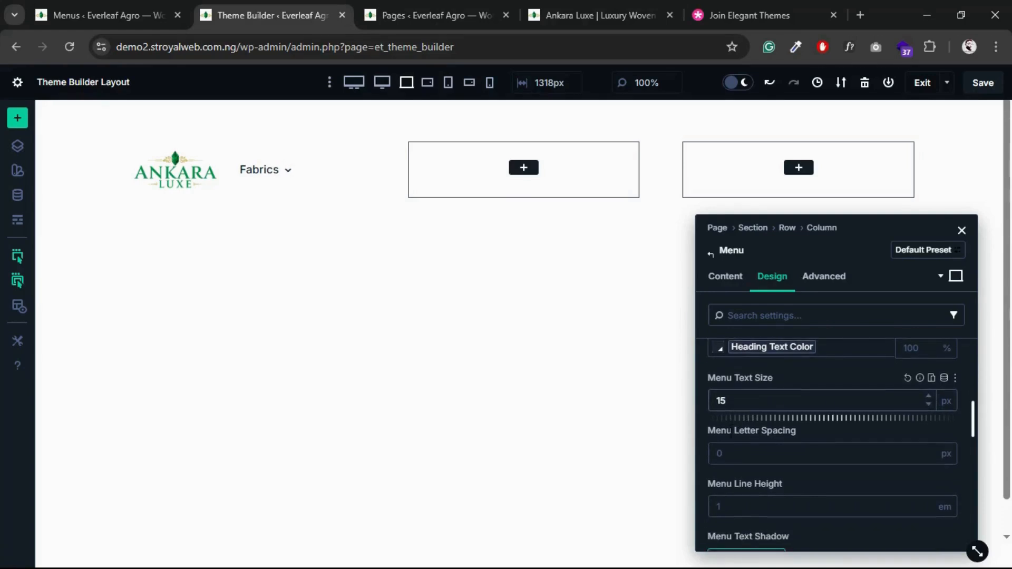
{"action": "scroll", "coordinate": [730, 431], "scroll_direction": "down", "scroll_amount": 6}
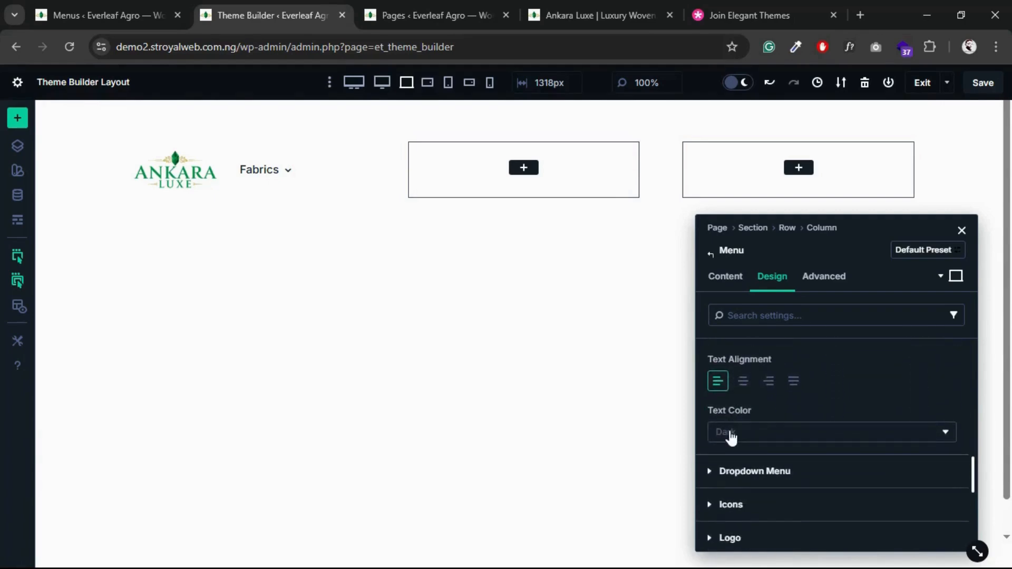
{"action": "scroll", "coordinate": [730, 430], "scroll_direction": "up", "scroll_amount": 1}
{"action": "mouse_move", "coordinate": [270, 165]}
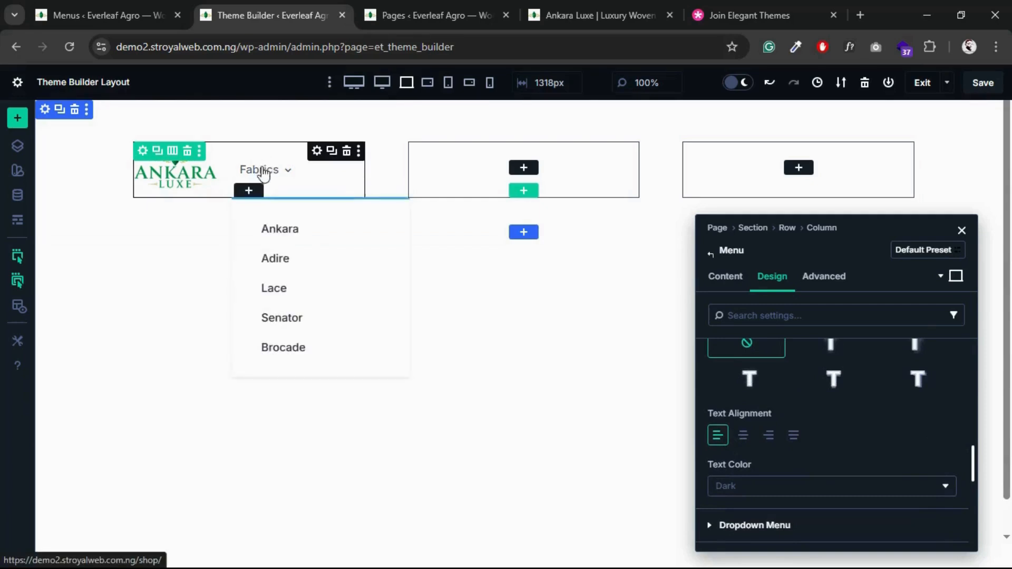
- Add a Search module to the header row's middle column
{"action": "left_click", "coordinate": [523, 169]}
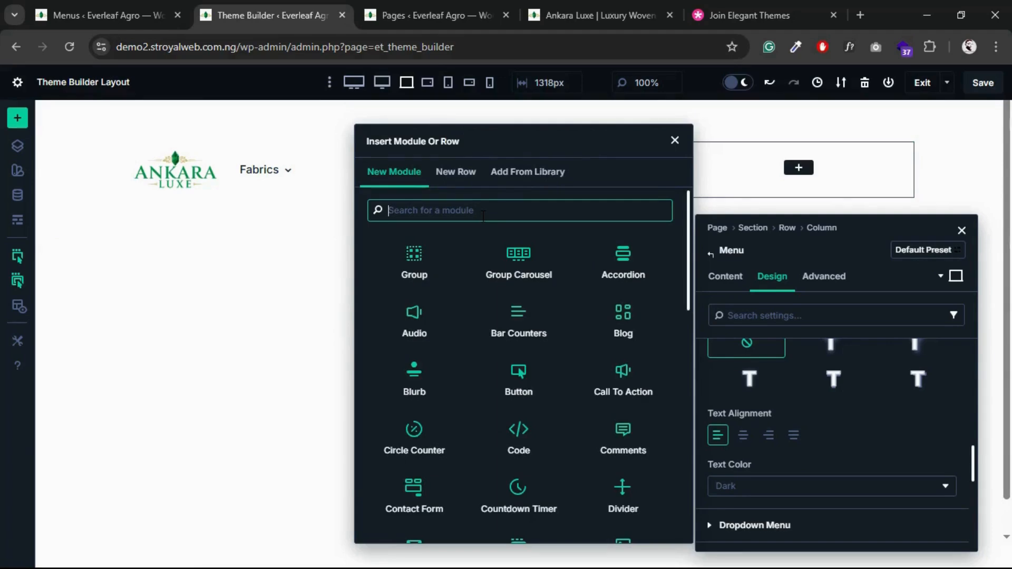
{"action": "type", "text": "sear"}
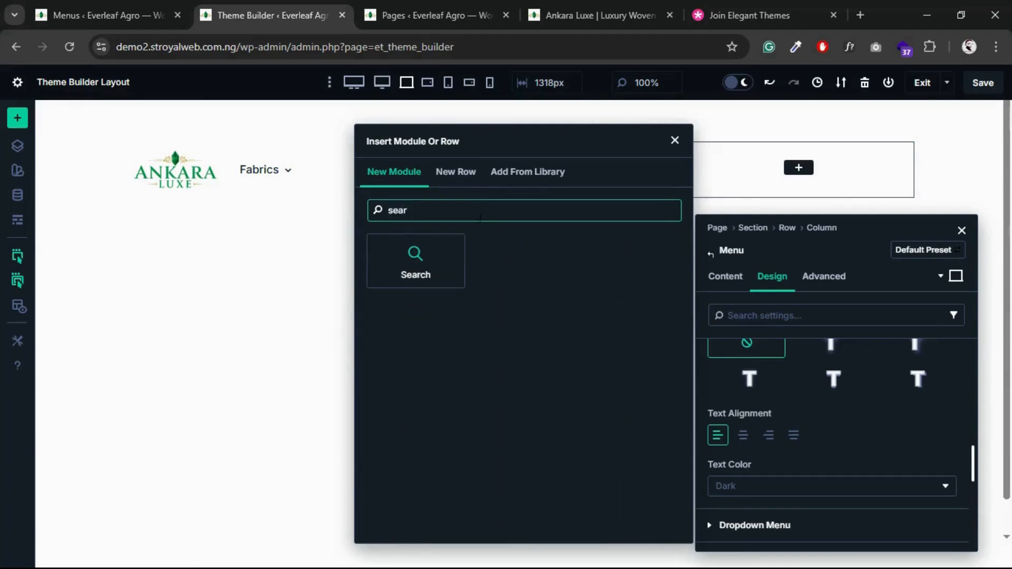
{"action": "left_click", "coordinate": [427, 259]}
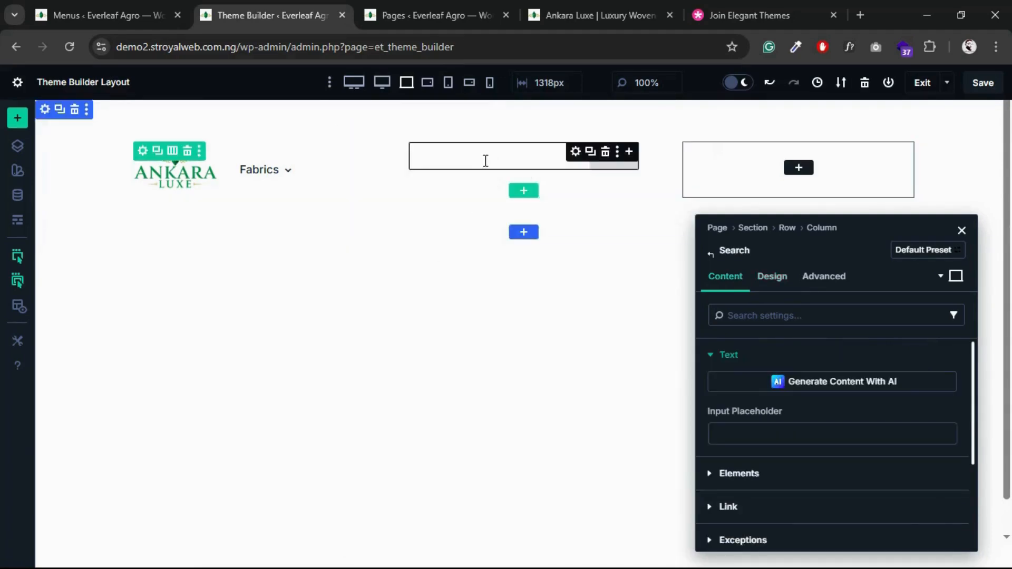
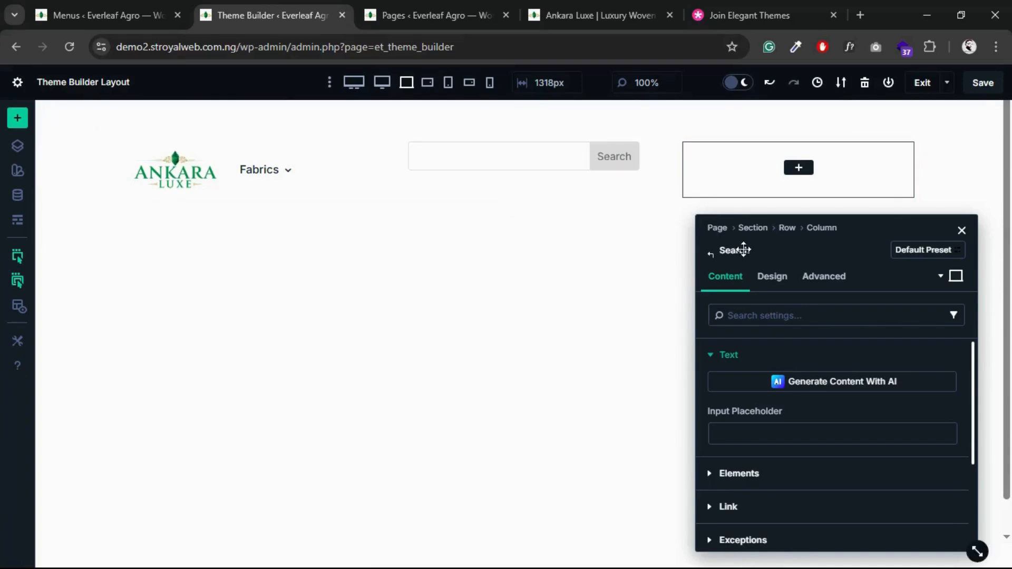
- Try hiding the Search module's button, then show it again
{"action": "scroll", "coordinate": [761, 384], "scroll_direction": "down", "scroll_amount": 2}
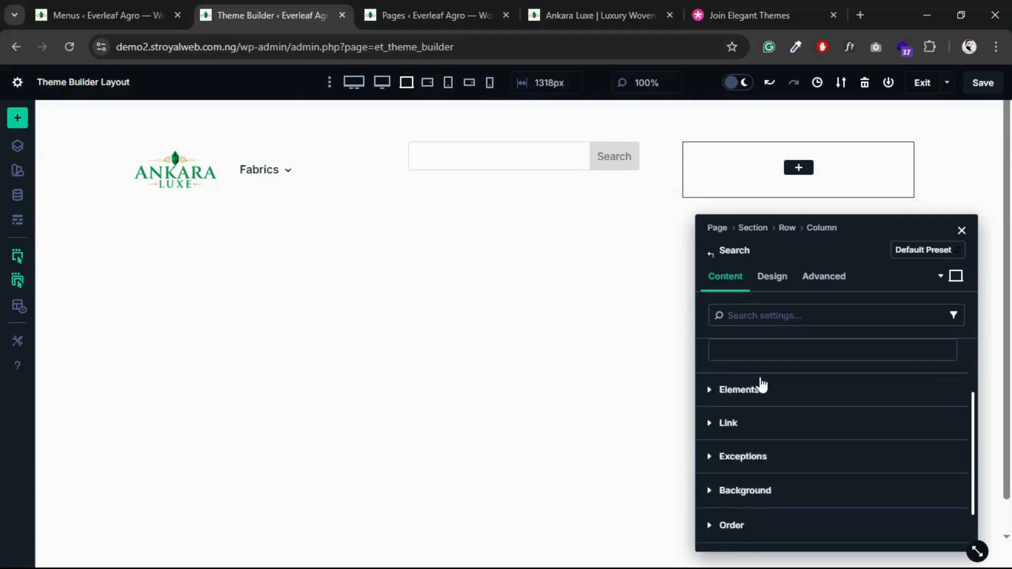
{"action": "left_click", "coordinate": [715, 392]}
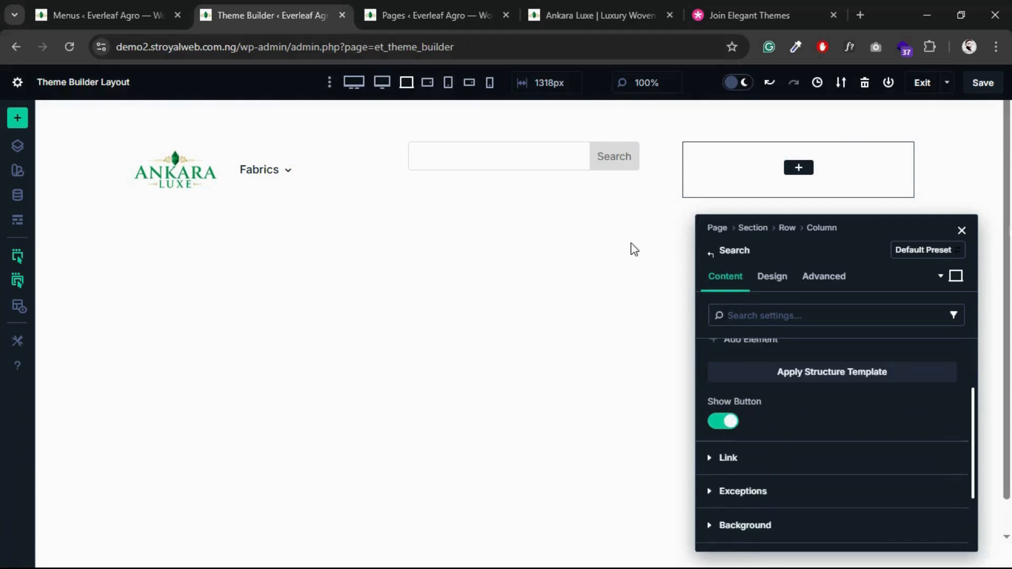
{"action": "left_click", "coordinate": [730, 422]}
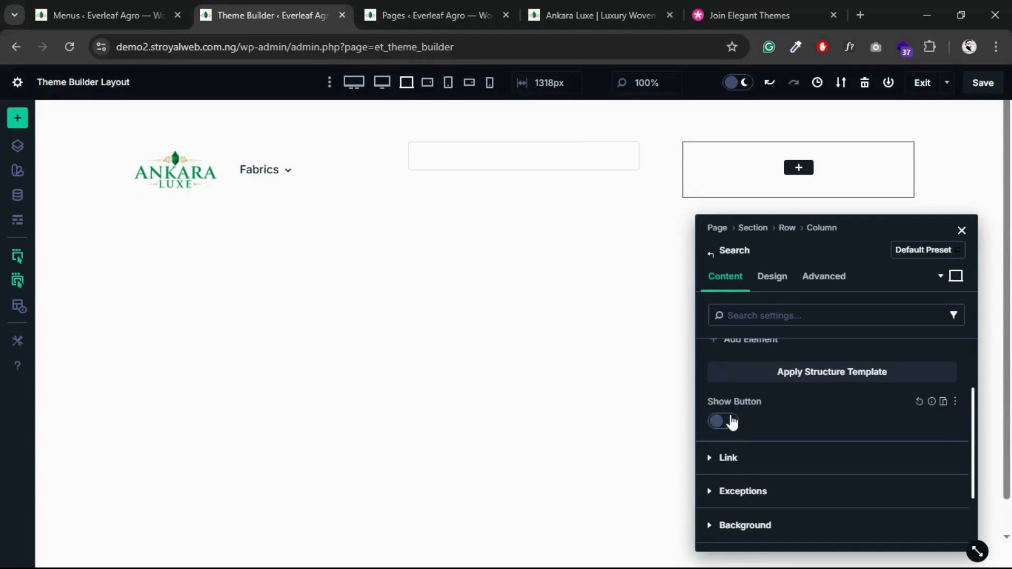
{"action": "left_click", "coordinate": [731, 422]}
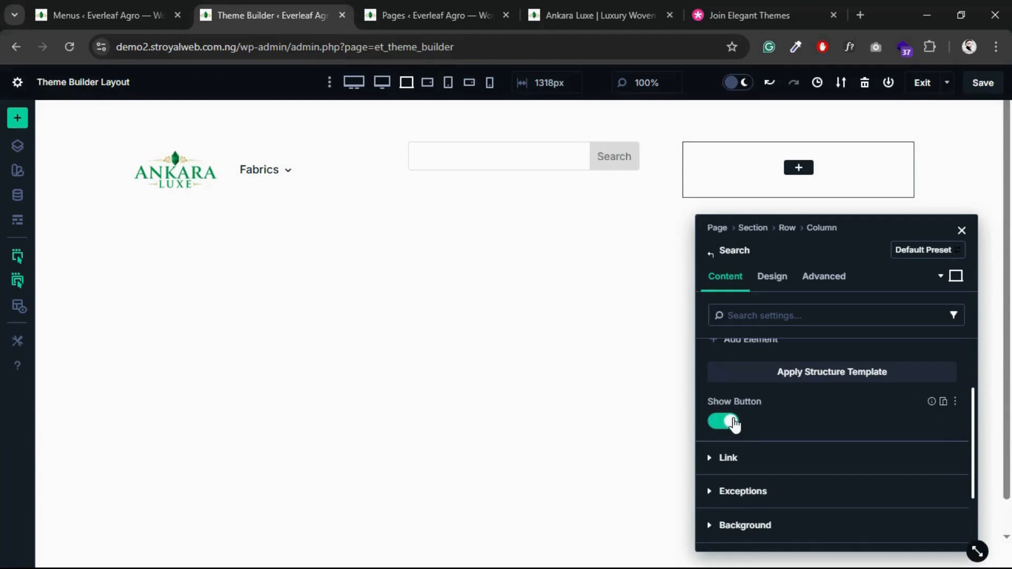
- Examine the Search module's exception options for excluding pages, posts and categories
{"action": "scroll", "coordinate": [762, 430], "scroll_direction": "down", "scroll_amount": 2}
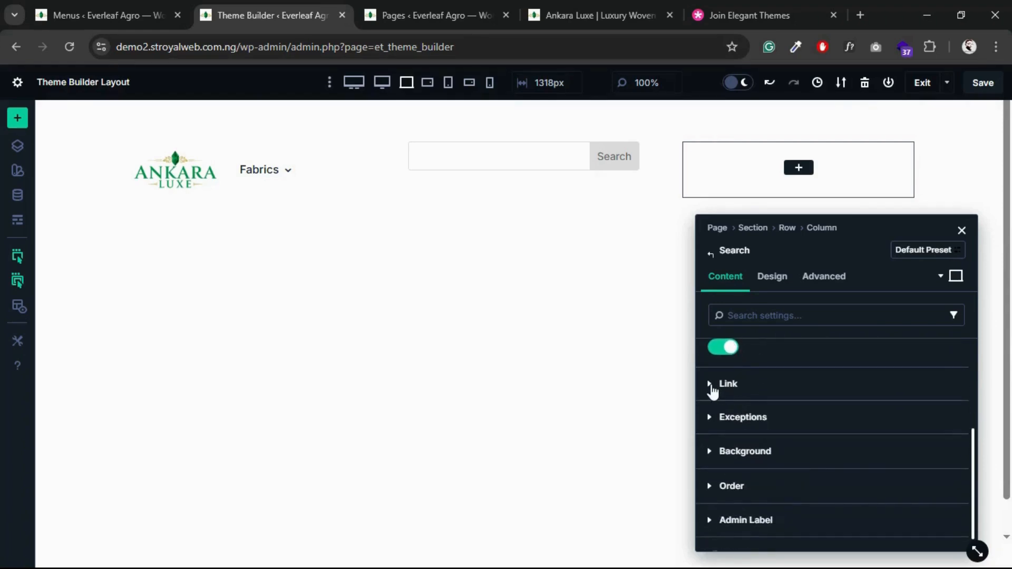
{"action": "left_click", "coordinate": [713, 420]}
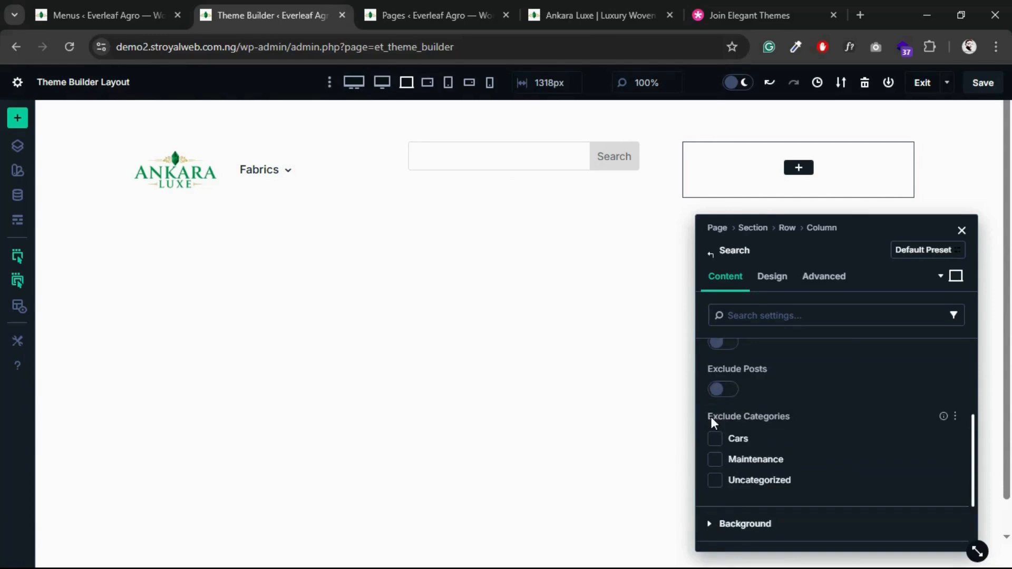
{"action": "scroll", "coordinate": [730, 405], "scroll_direction": "up", "scroll_amount": 3}
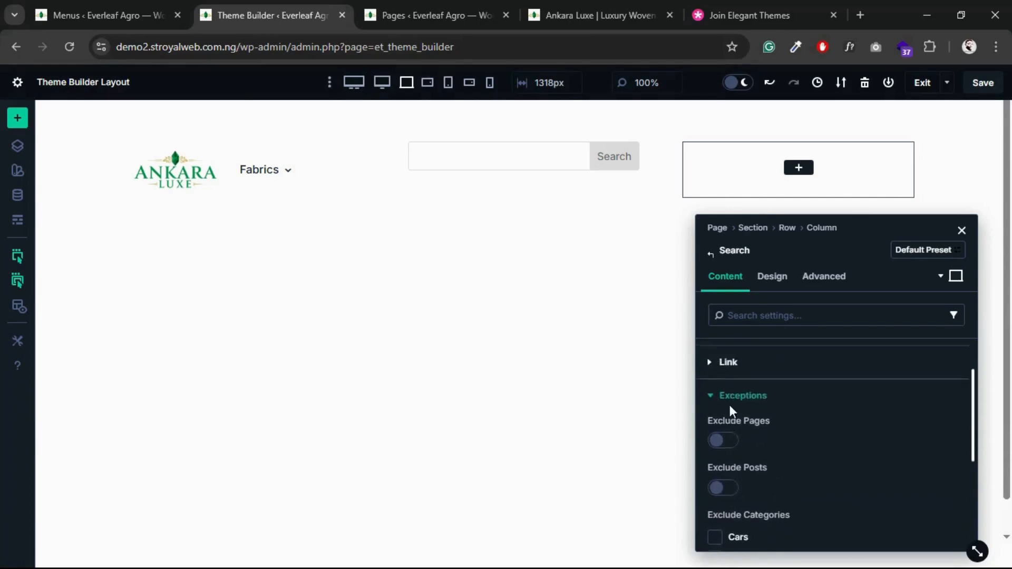
{"action": "scroll", "coordinate": [730, 410], "scroll_direction": "down", "scroll_amount": 1}
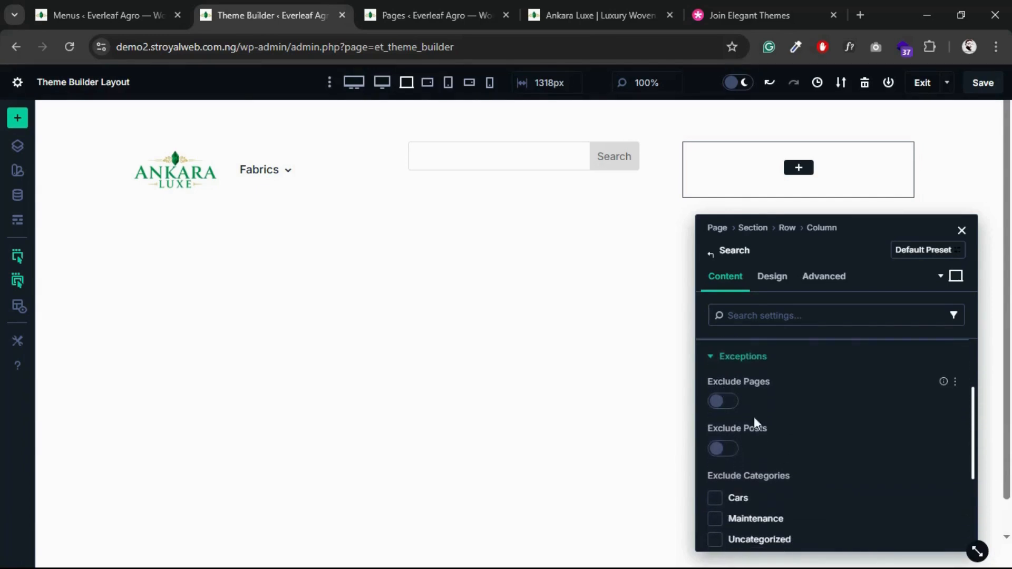
{"action": "scroll", "coordinate": [728, 463], "scroll_direction": "down", "scroll_amount": 3}
{"action": "scroll", "coordinate": [728, 461], "scroll_direction": "up", "scroll_amount": 4}
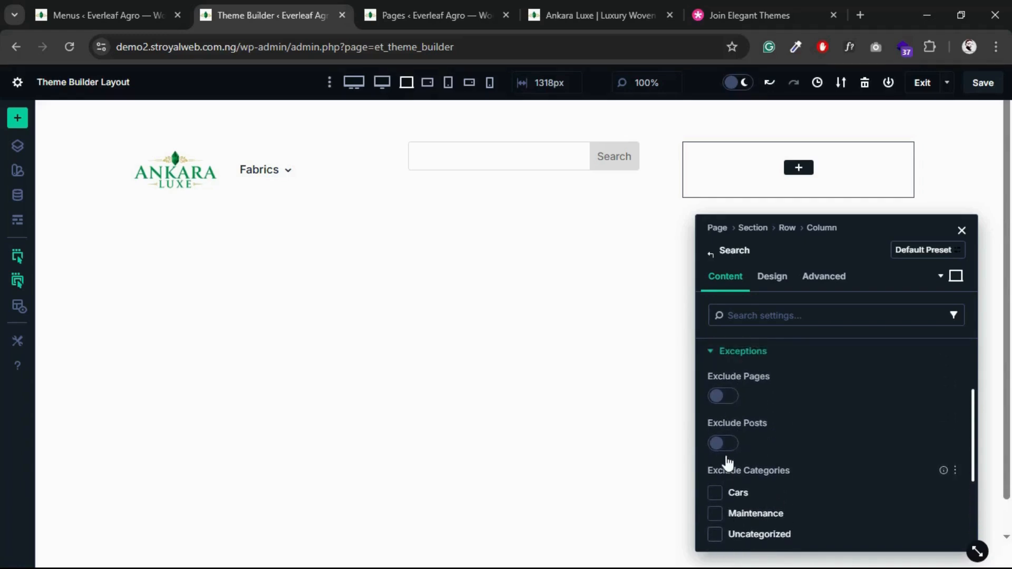
{"action": "scroll", "coordinate": [726, 454], "scroll_direction": "up", "scroll_amount": 1}
{"action": "left_click", "coordinate": [715, 425]}
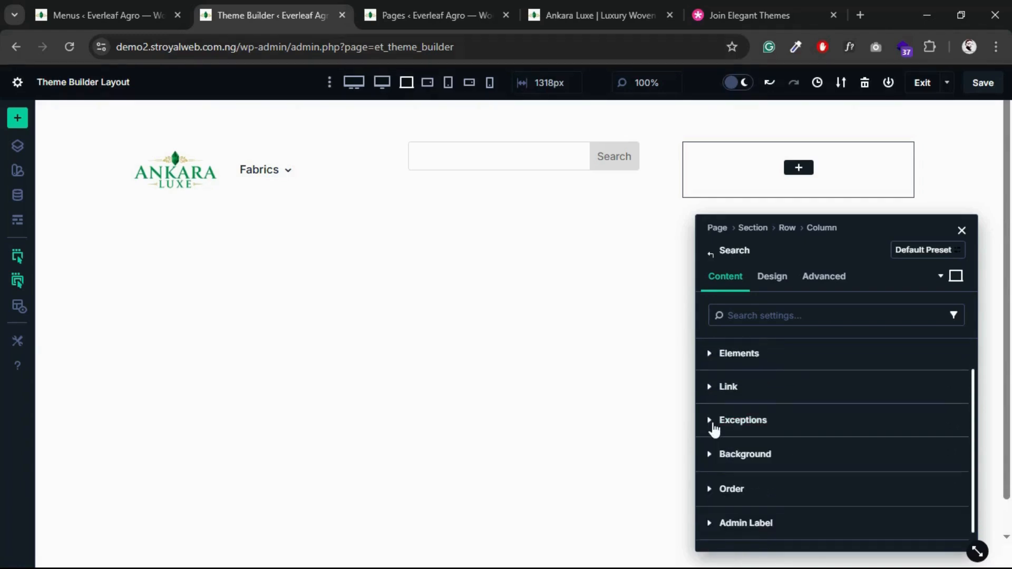
{"action": "scroll", "coordinate": [759, 420], "scroll_direction": "up", "scroll_amount": 1}
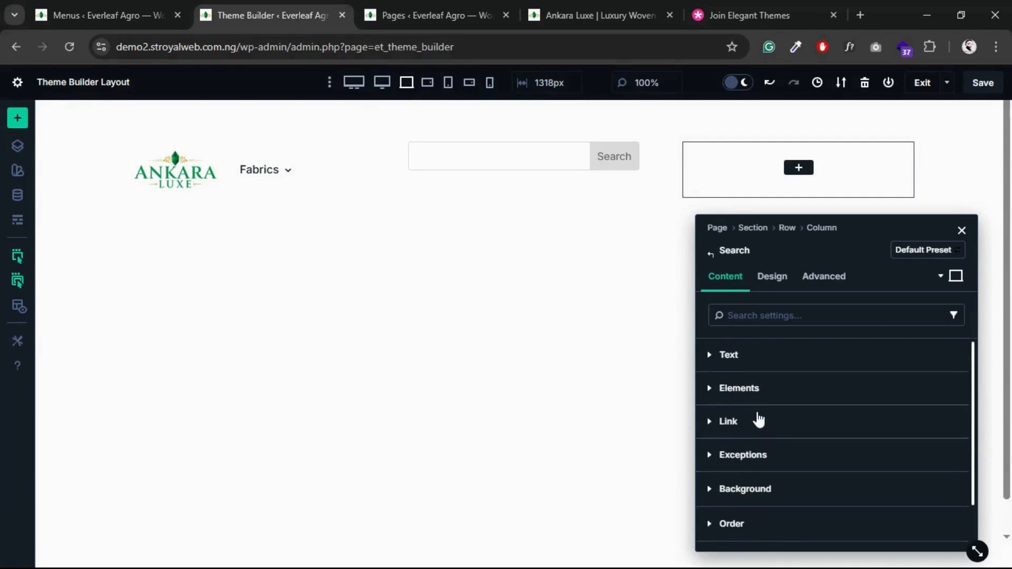
- Examine the Search module's design options, including its layout, field and placeholder text settings
{"action": "left_click", "coordinate": [772, 288]}
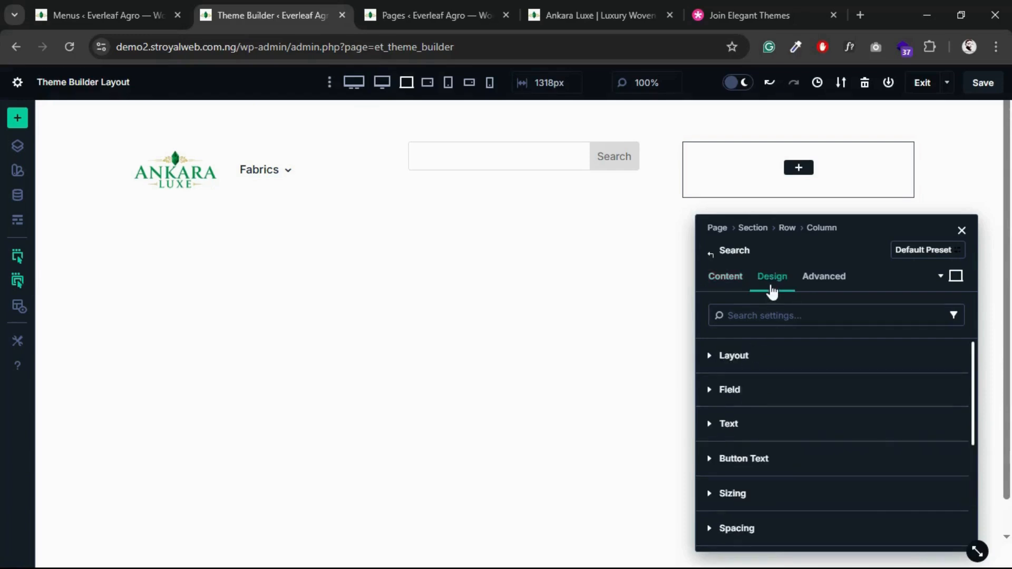
{"action": "left_click", "coordinate": [713, 359]}
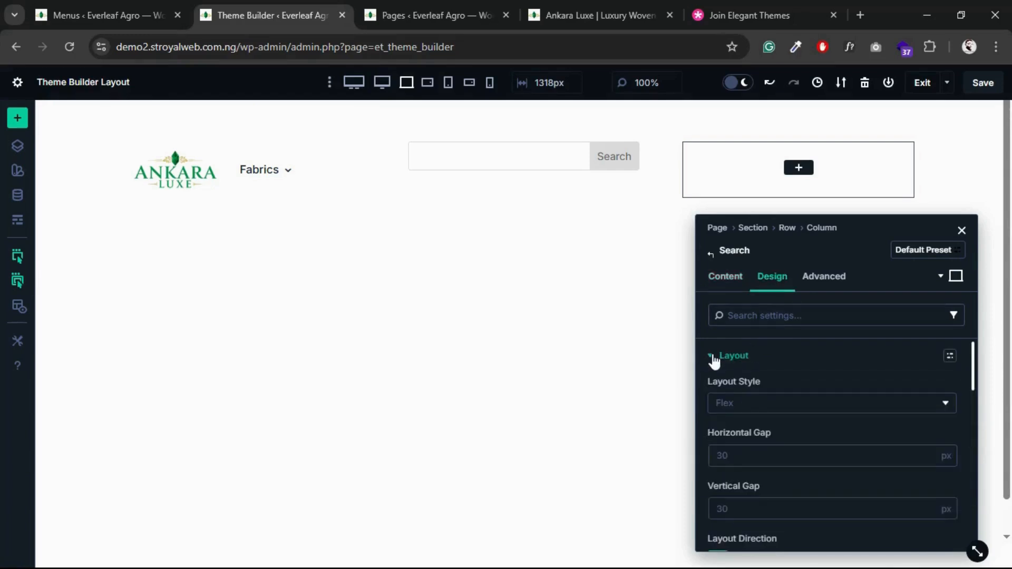
{"action": "scroll", "coordinate": [718, 409], "scroll_direction": "down", "scroll_amount": 3}
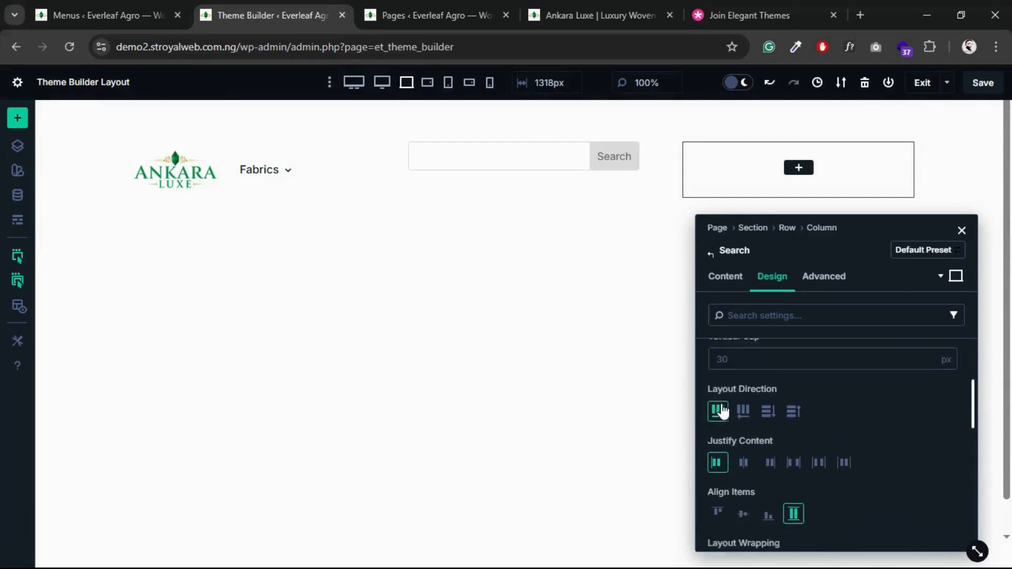
{"action": "scroll", "coordinate": [720, 409], "scroll_direction": "down", "scroll_amount": 5}
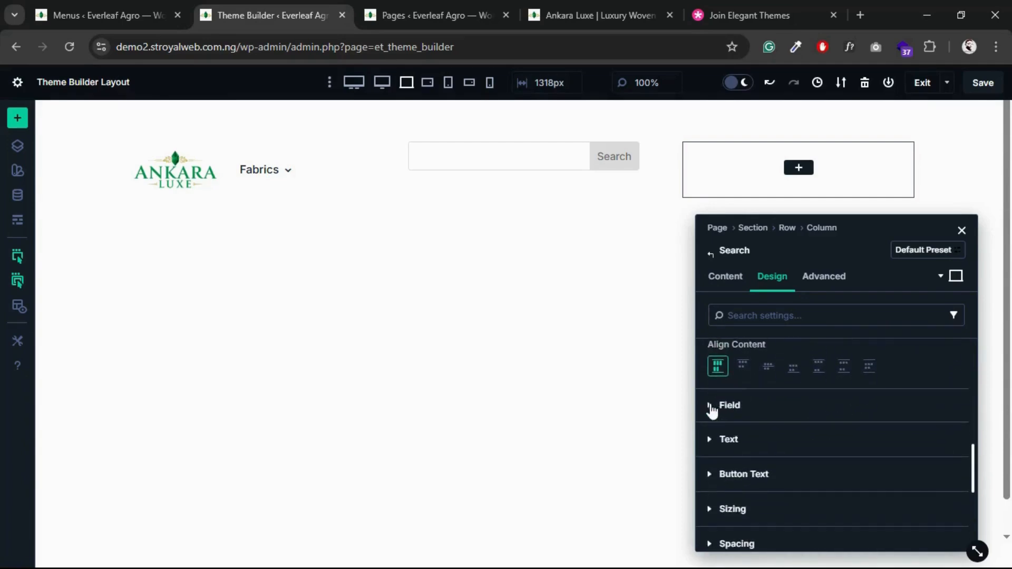
{"action": "scroll", "coordinate": [711, 410], "scroll_direction": "down", "scroll_amount": 4}
{"action": "scroll", "coordinate": [741, 383], "scroll_direction": "up", "scroll_amount": 5}
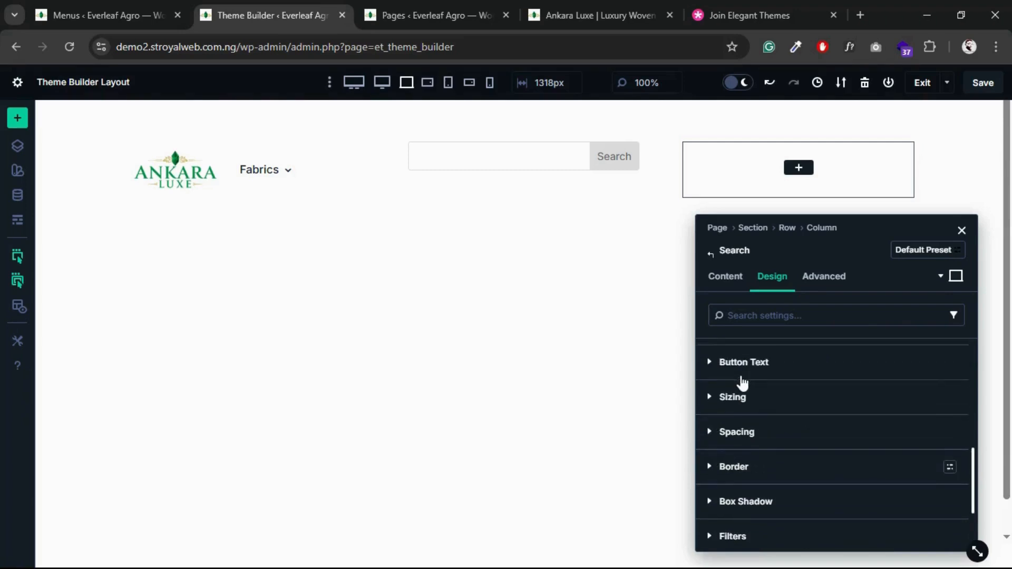
{"action": "scroll", "coordinate": [742, 384], "scroll_direction": "up", "scroll_amount": 4}
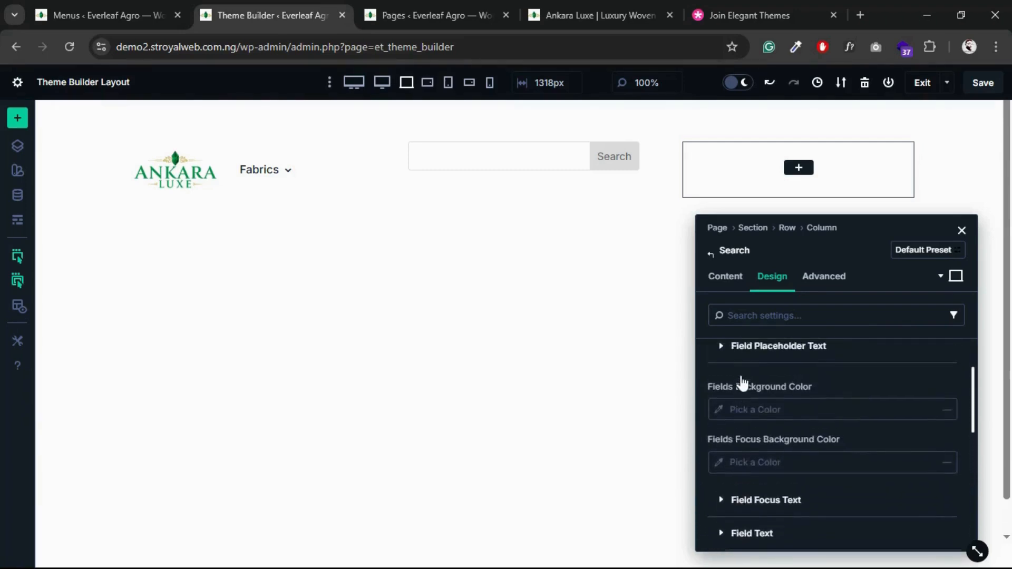
{"action": "scroll", "coordinate": [742, 384], "scroll_direction": "down", "scroll_amount": 1}
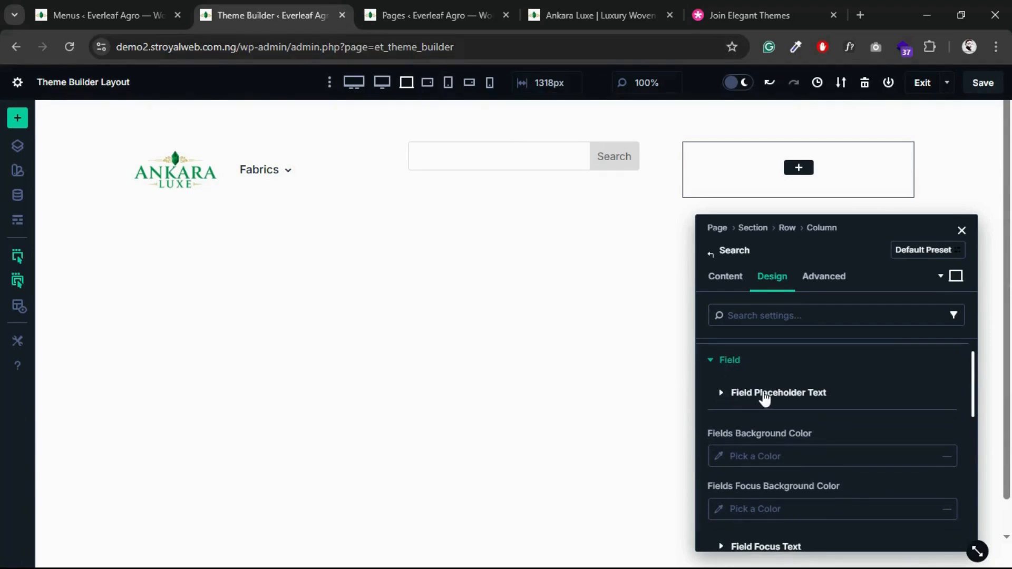
{"action": "left_click", "coordinate": [723, 395]}
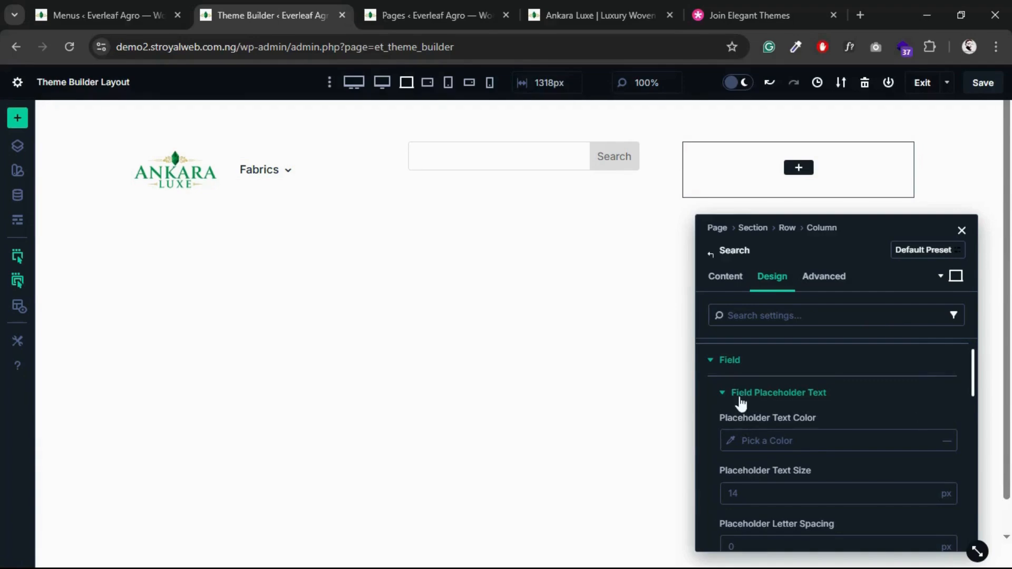
- Set the Search module's input placeholder to "Search for Ankara, Lace, adire..."
{"action": "left_click", "coordinate": [720, 279]}
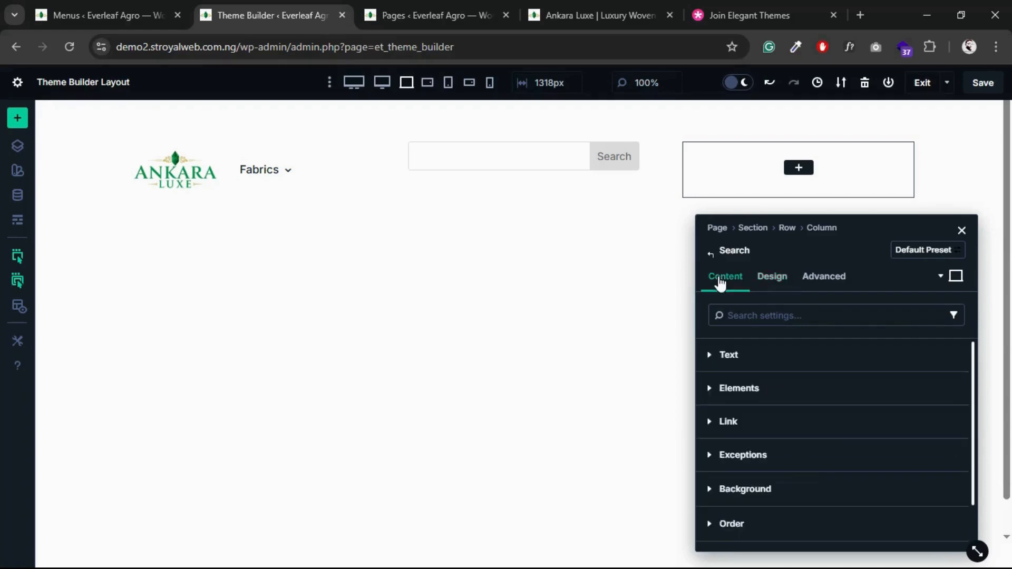
{"action": "left_click", "coordinate": [710, 359]}
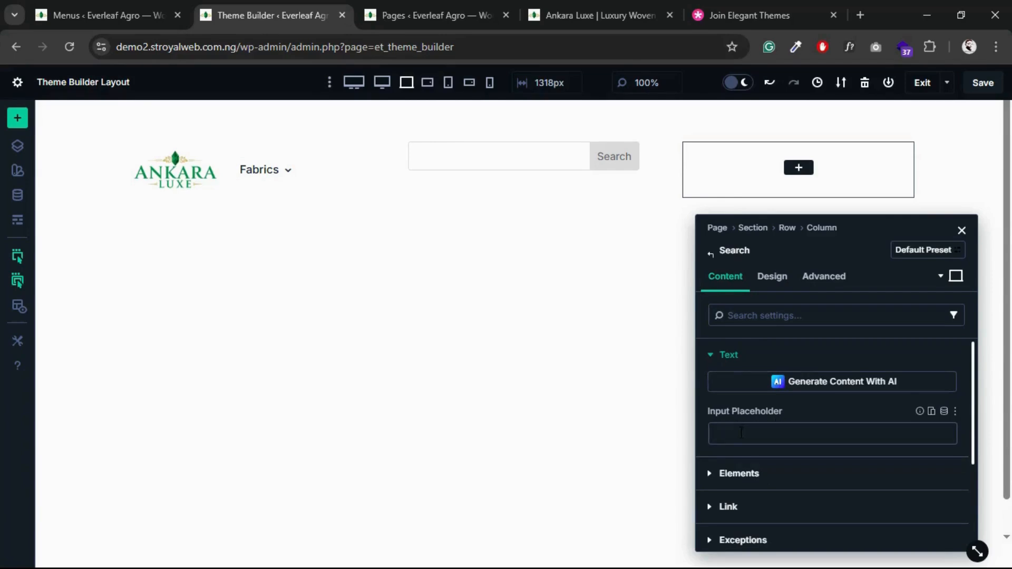
{"action": "left_click", "coordinate": [742, 433]}
{"action": "type", "text": "Se"}
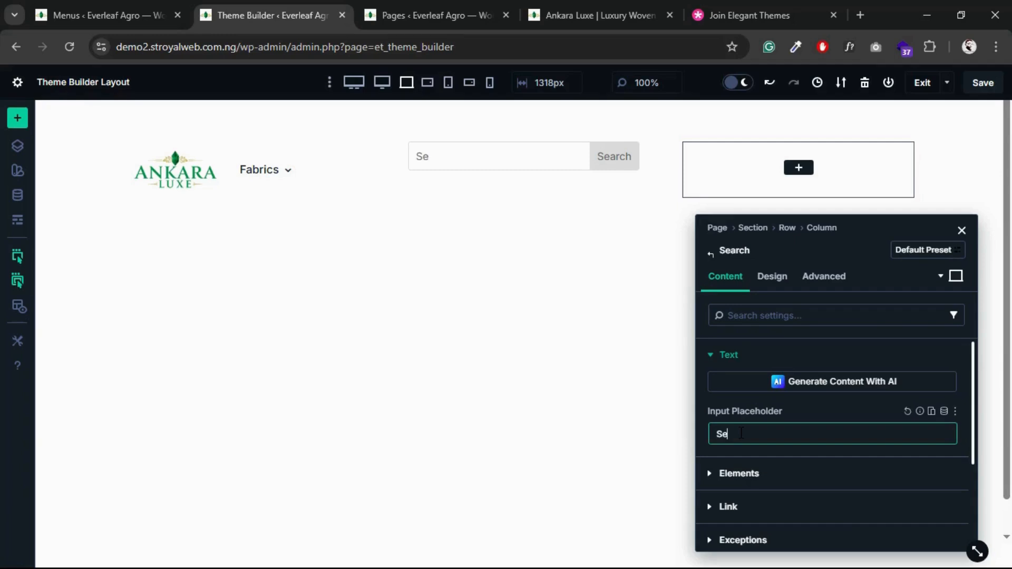
{"action": "type", "text": "arch for Ankar"}
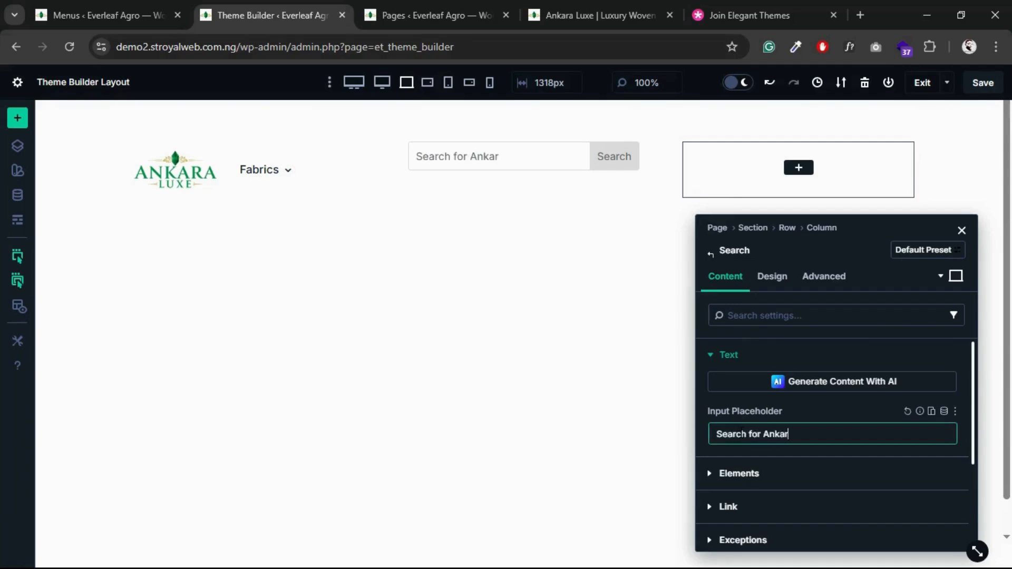
{"action": "type", "text": "a, Lace, adire..."}
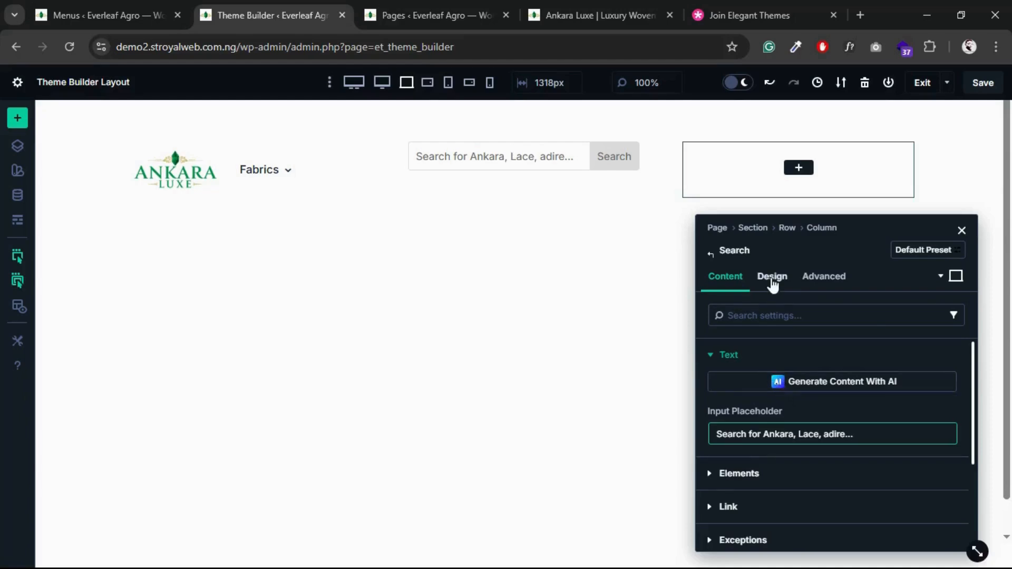
- Set the search field's placeholder text color to 787878 and its placeholder text size to 13 px
{"action": "left_click", "coordinate": [773, 290]}
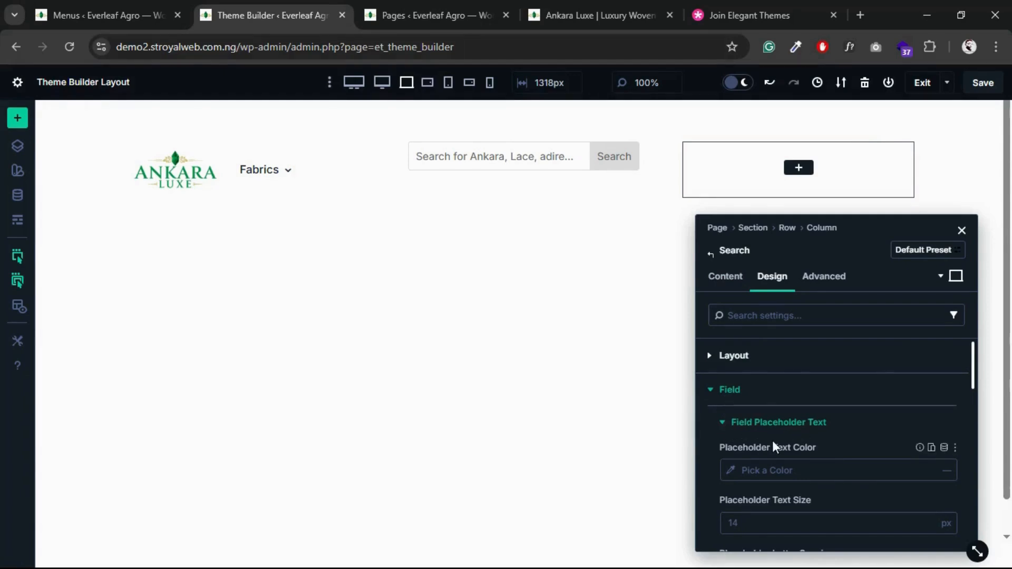
{"action": "scroll", "coordinate": [773, 440], "scroll_direction": "down", "scroll_amount": 1}
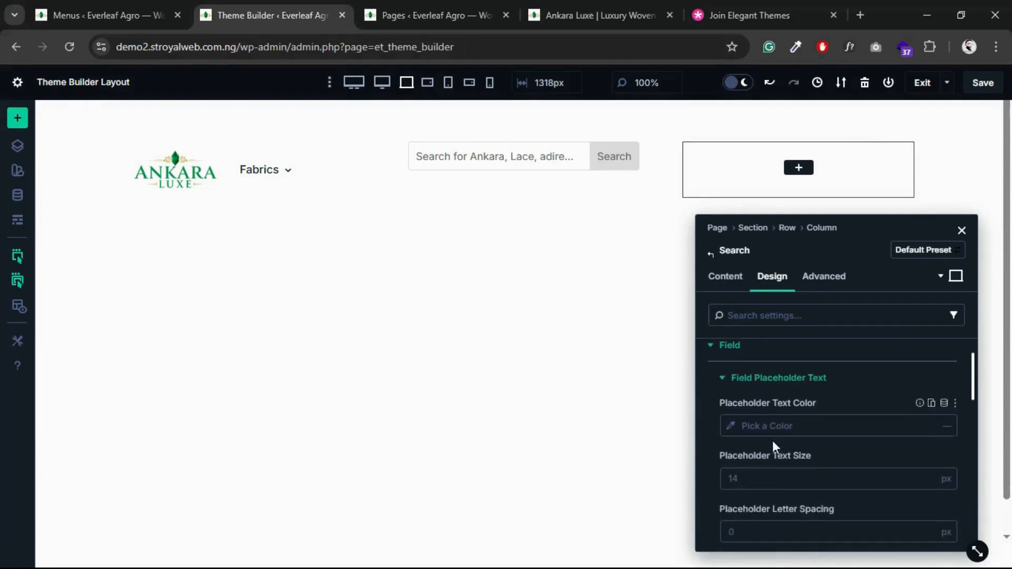
{"action": "left_click", "coordinate": [732, 427]}
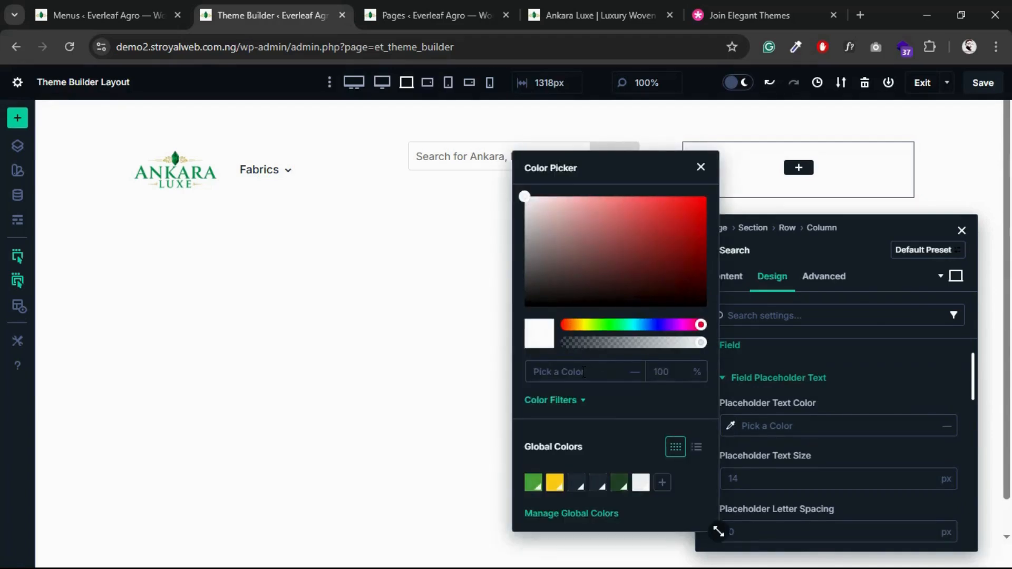
{"action": "type", "text": "787878"}
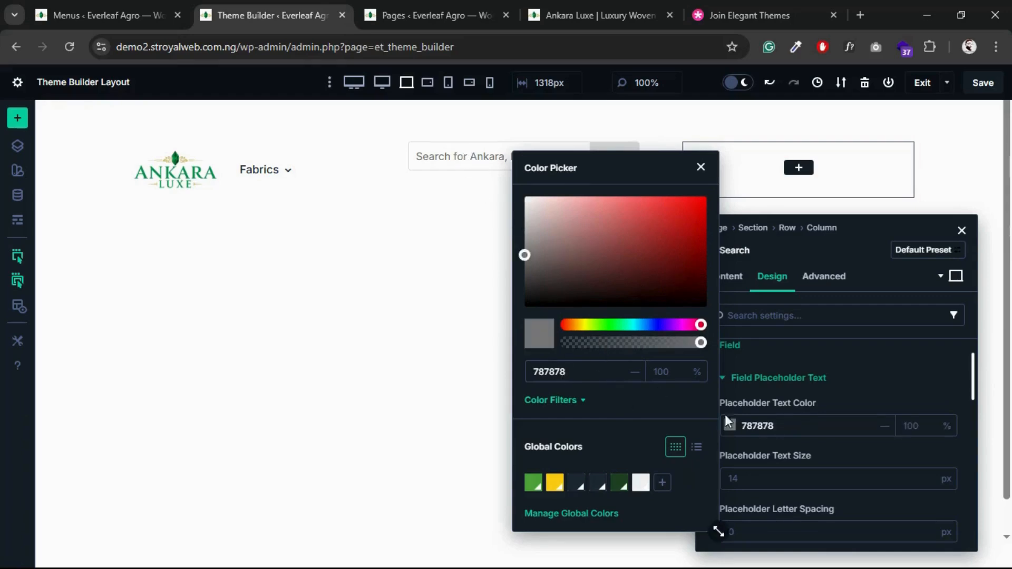
{"action": "left_click", "coordinate": [847, 385]}
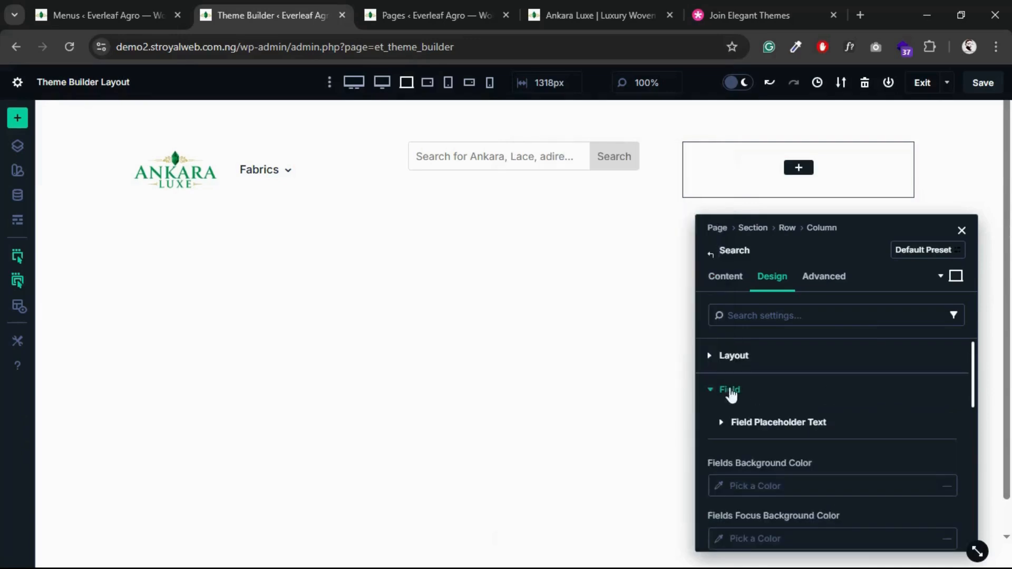
{"action": "left_click", "coordinate": [723, 421]}
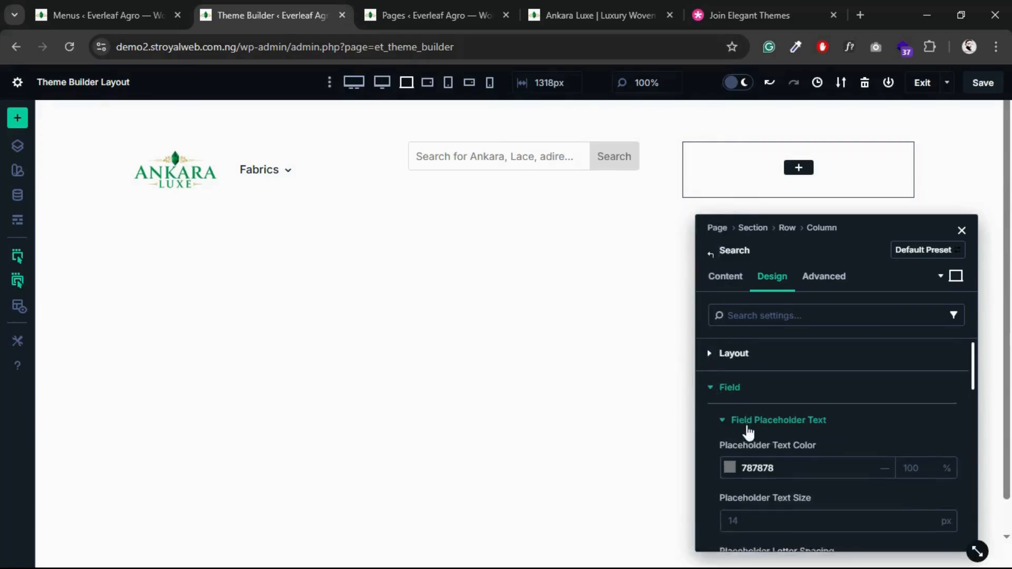
{"action": "scroll", "coordinate": [749, 431], "scroll_direction": "down", "scroll_amount": 3}
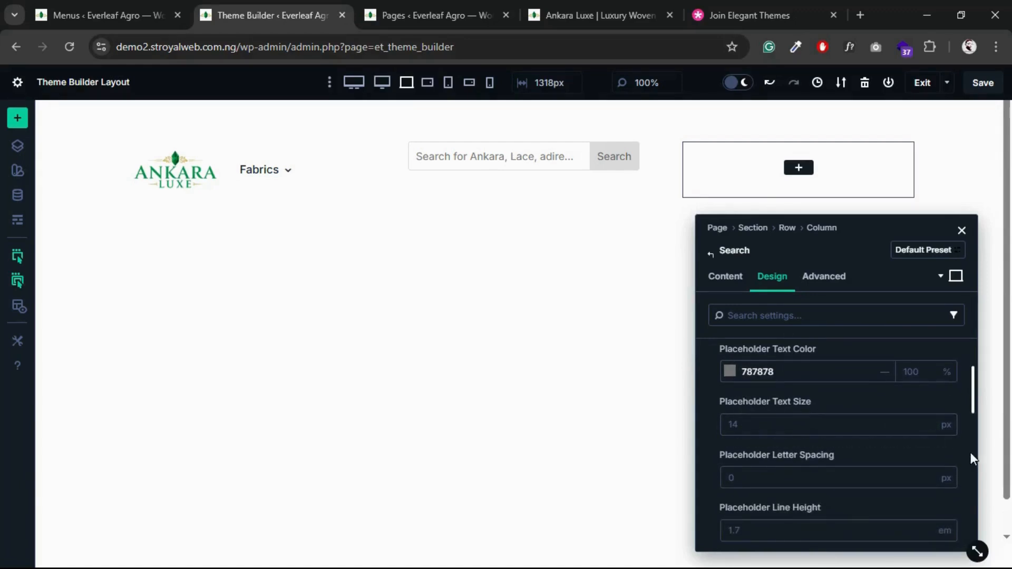
{"action": "left_click", "coordinate": [928, 428]}
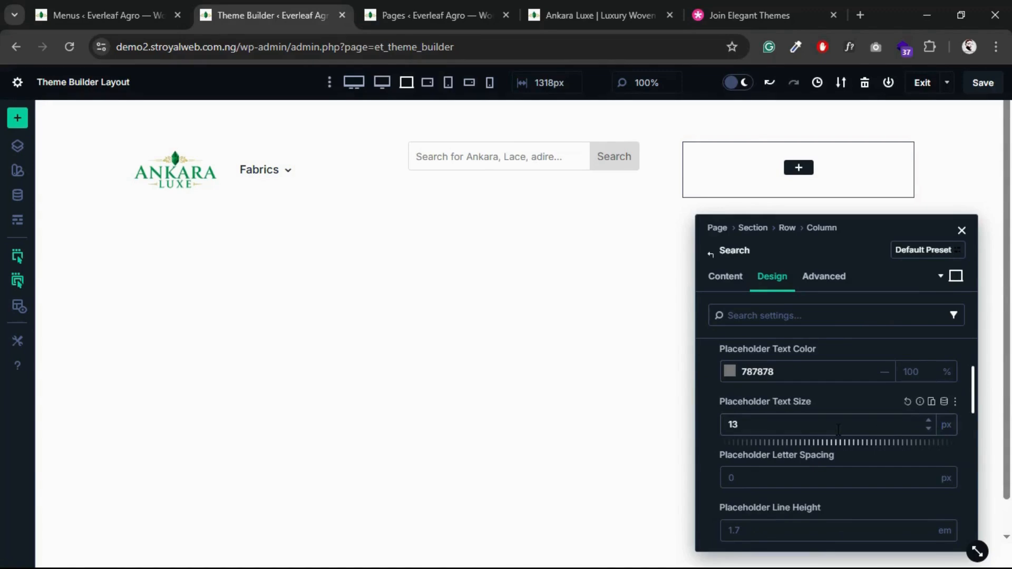
- Set the search field's text color to the global Body Text Color
{"action": "scroll", "coordinate": [794, 455], "scroll_direction": "down", "scroll_amount": 5}
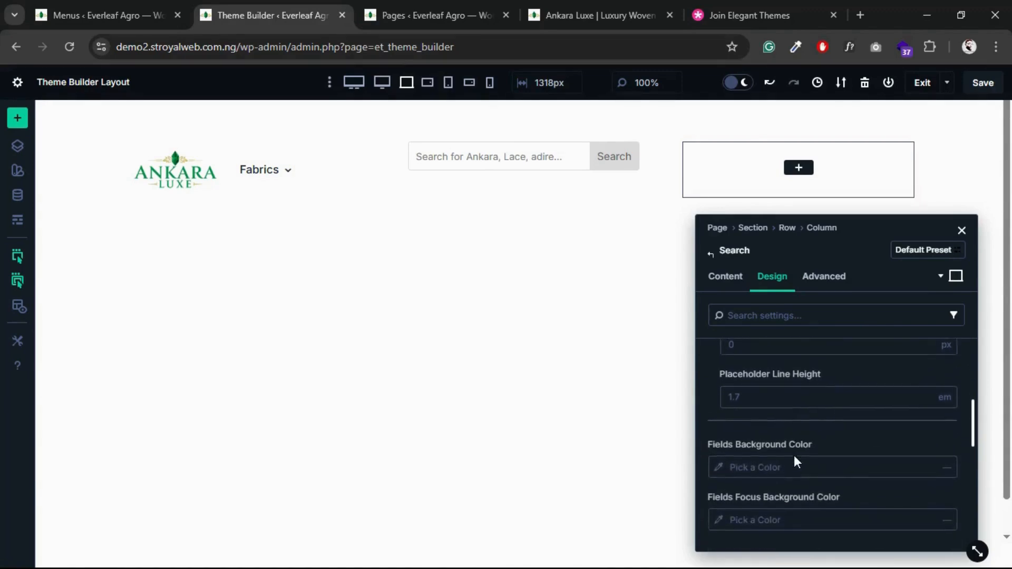
{"action": "scroll", "coordinate": [794, 454], "scroll_direction": "down", "scroll_amount": 1}
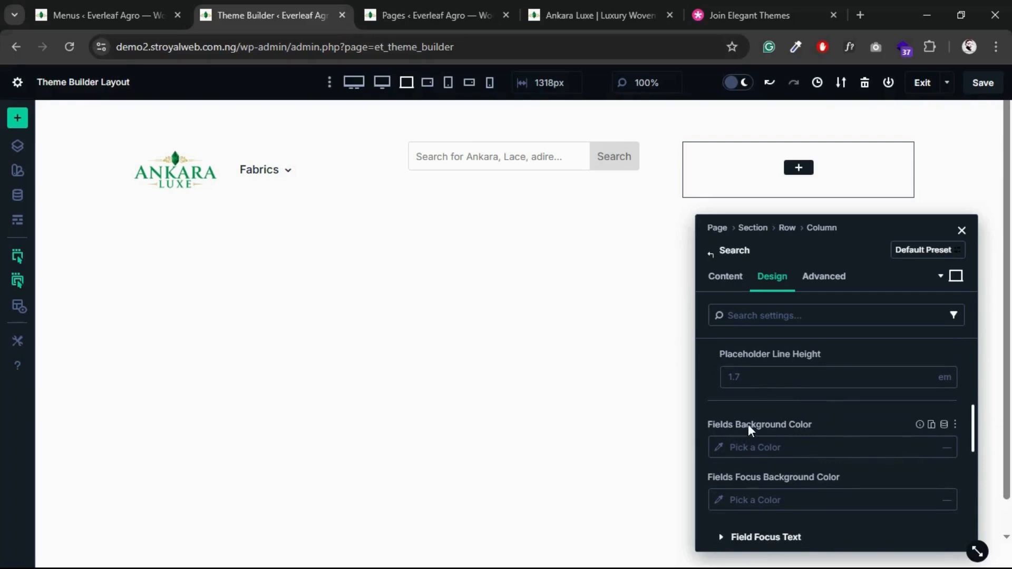
{"action": "scroll", "coordinate": [765, 469], "scroll_direction": "down", "scroll_amount": 5}
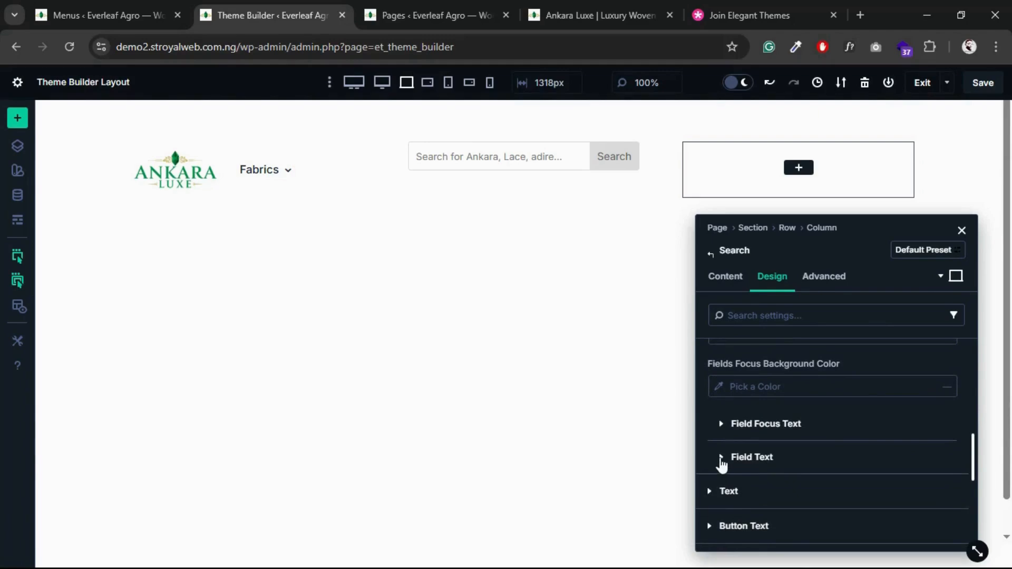
{"action": "left_click", "coordinate": [722, 459]}
{"action": "scroll", "coordinate": [741, 472], "scroll_direction": "down", "scroll_amount": 4}
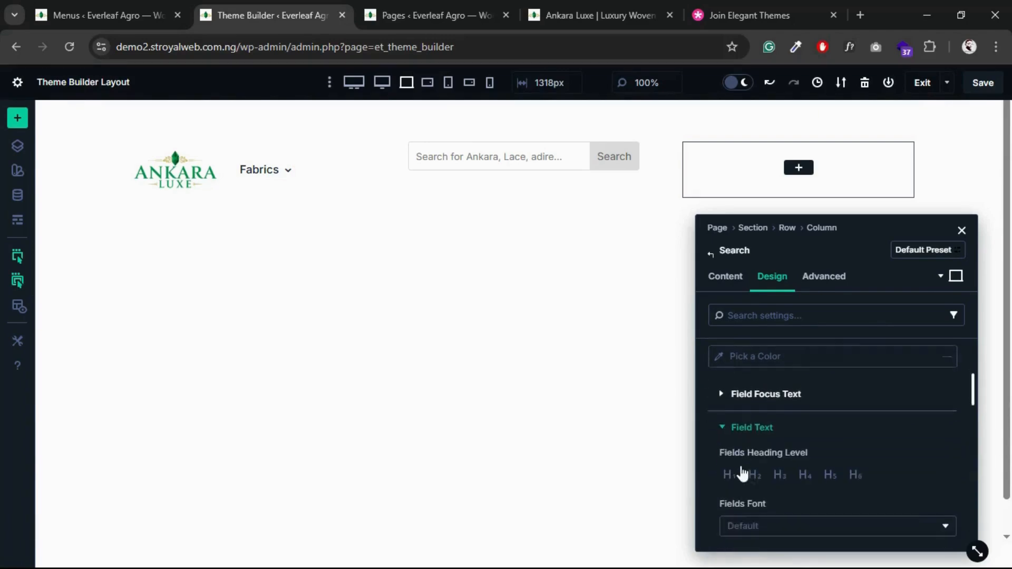
{"action": "scroll", "coordinate": [743, 473], "scroll_direction": "down", "scroll_amount": 2}
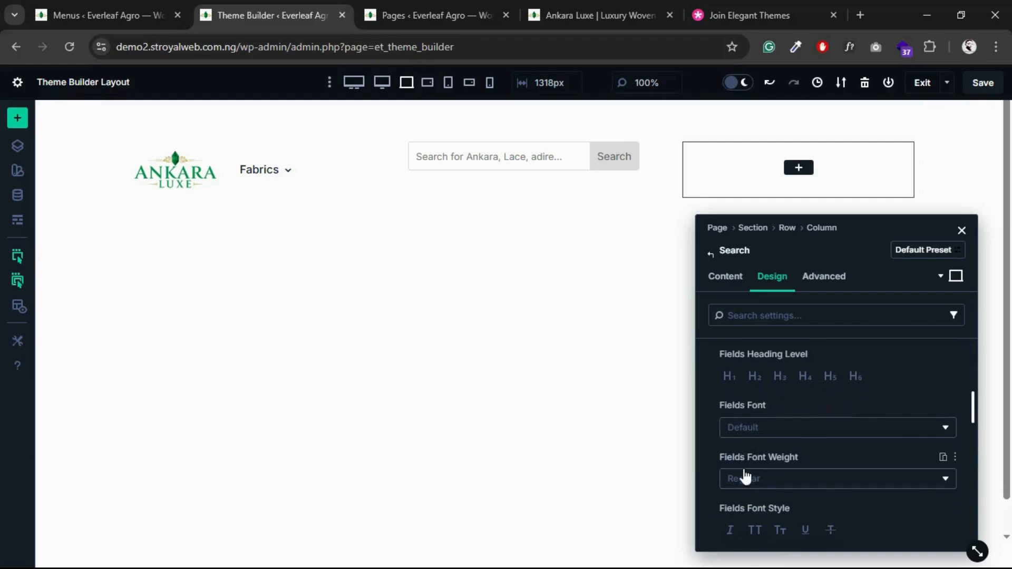
{"action": "scroll", "coordinate": [746, 477], "scroll_direction": "down", "scroll_amount": 1}
{"action": "scroll", "coordinate": [745, 474], "scroll_direction": "down", "scroll_amount": 4}
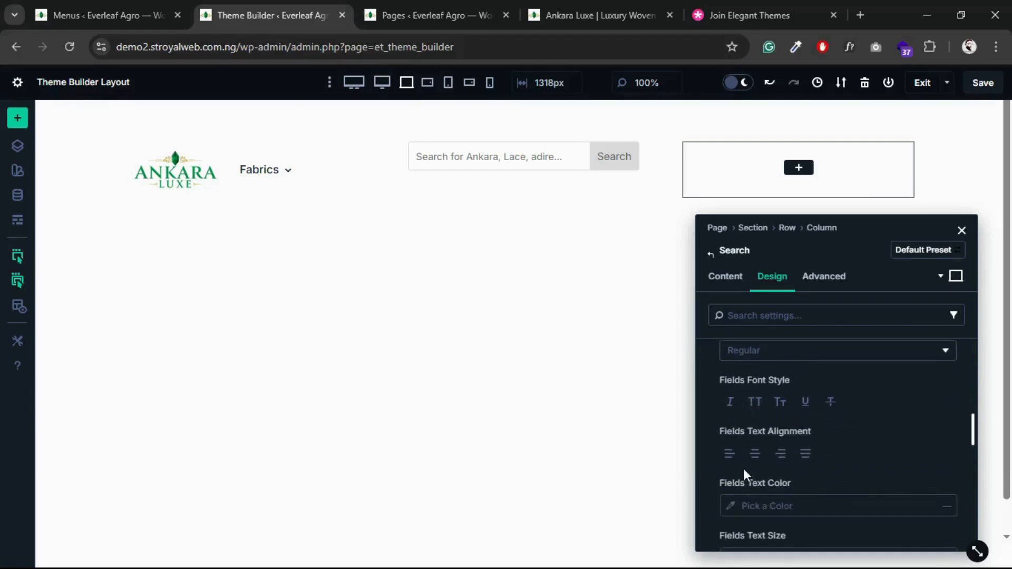
{"action": "scroll", "coordinate": [745, 474], "scroll_direction": "down", "scroll_amount": 1}
{"action": "scroll", "coordinate": [744, 471], "scroll_direction": "down", "scroll_amount": 1}
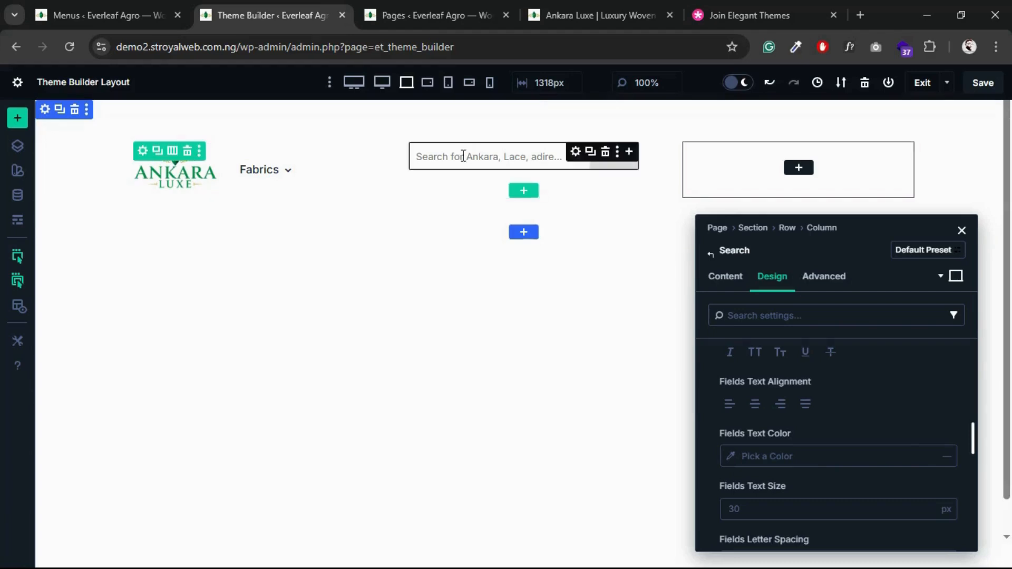
{"action": "left_click", "coordinate": [731, 457]}
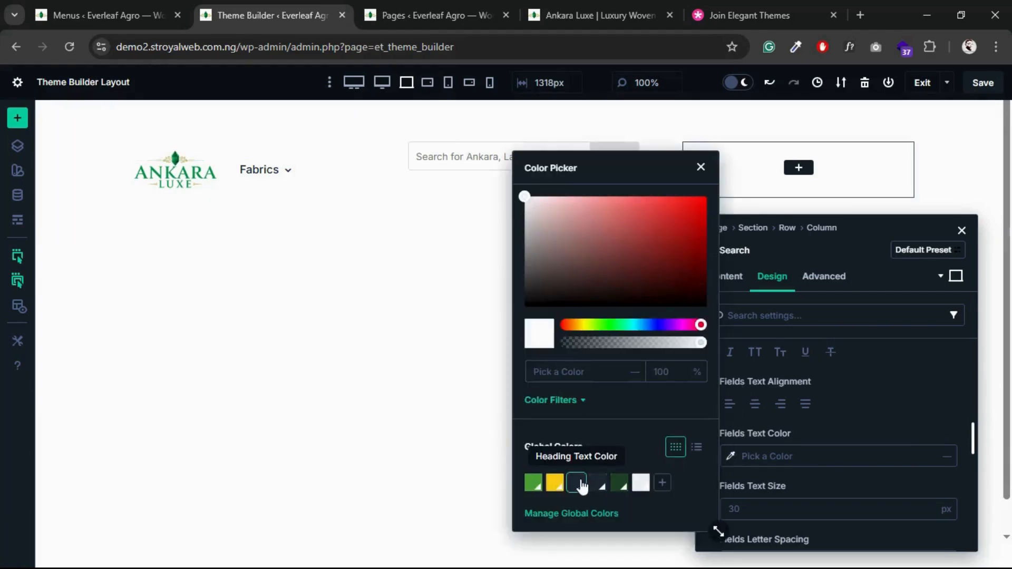
{"action": "left_click", "coordinate": [596, 483]}
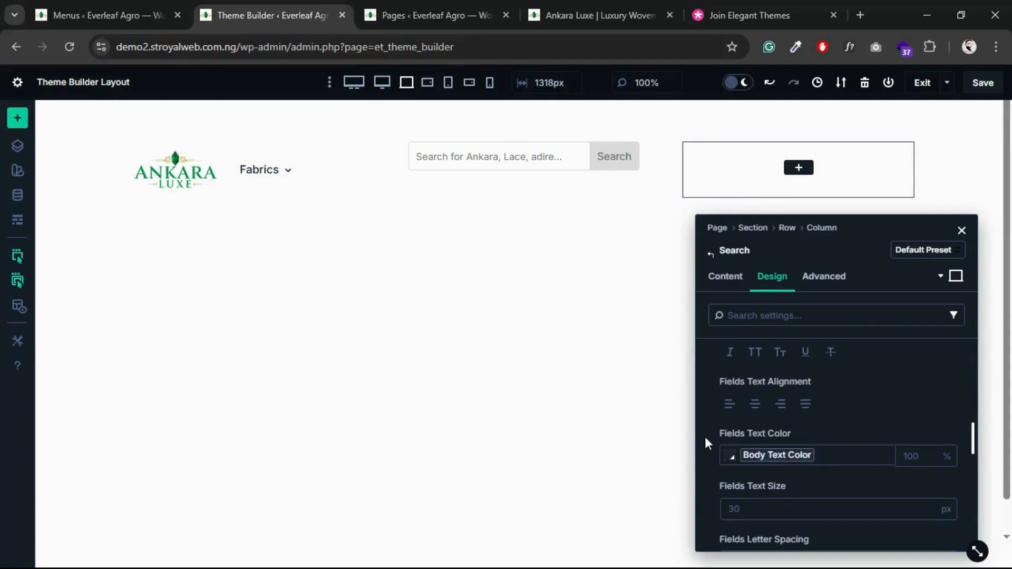
- Set the search field's text size to 14 px
{"action": "scroll", "coordinate": [773, 483], "scroll_direction": "down", "scroll_amount": 2}
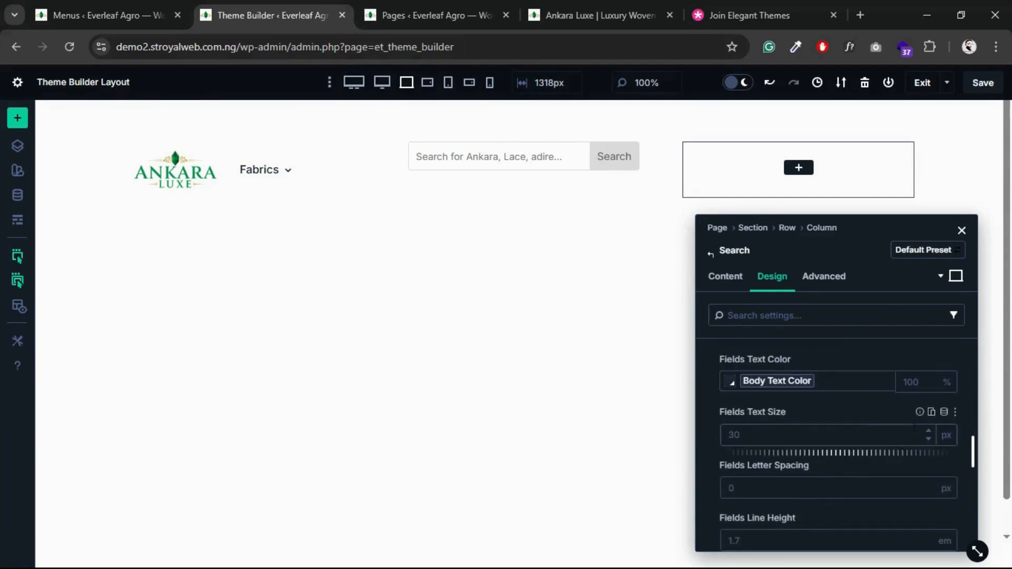
{"action": "left_click", "coordinate": [753, 436]}
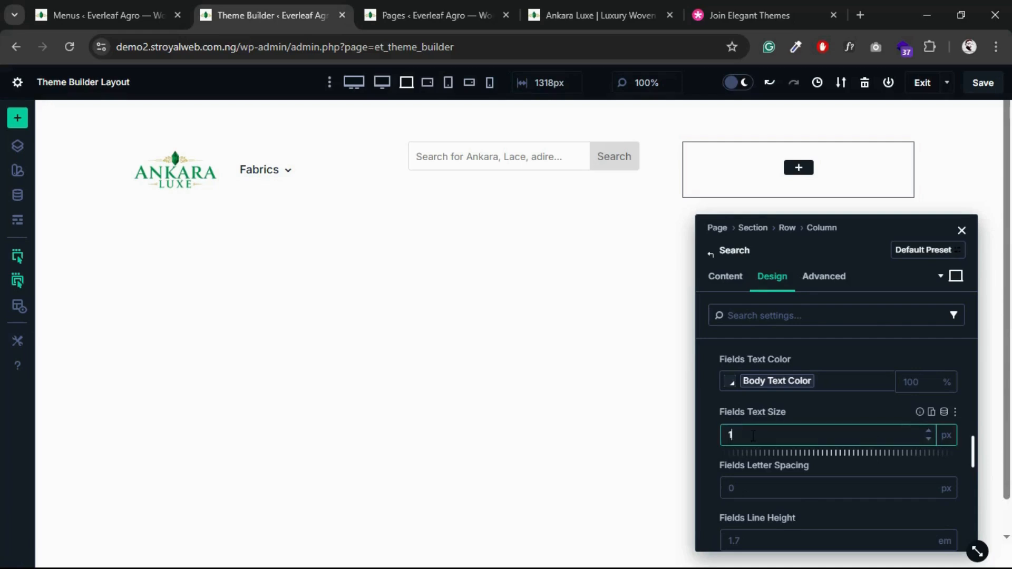
{"action": "left_click", "coordinate": [814, 412]}
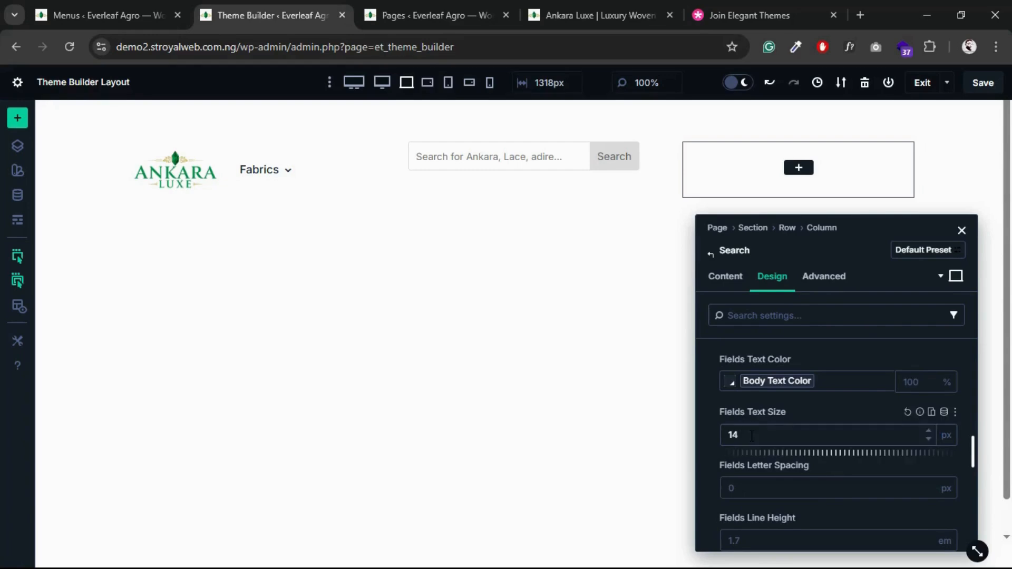
- Set the search button and border color to the global Third Color in the button text settings
{"action": "scroll", "coordinate": [752, 462], "scroll_direction": "down", "scroll_amount": 1}
{"action": "scroll", "coordinate": [752, 467], "scroll_direction": "down", "scroll_amount": 3}
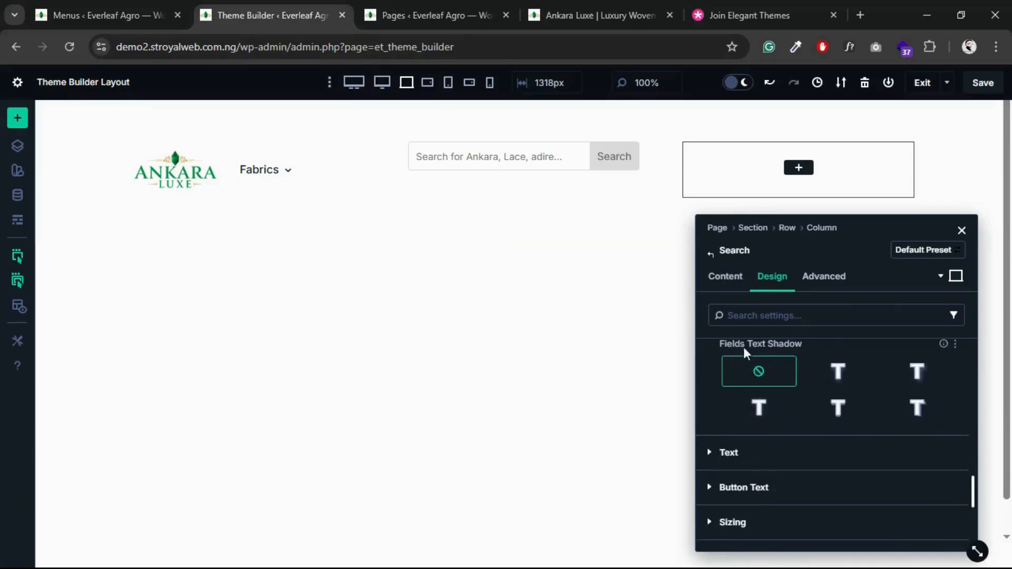
{"action": "scroll", "coordinate": [764, 425], "scroll_direction": "up", "scroll_amount": 4}
{"action": "scroll", "coordinate": [765, 425], "scroll_direction": "up", "scroll_amount": 5}
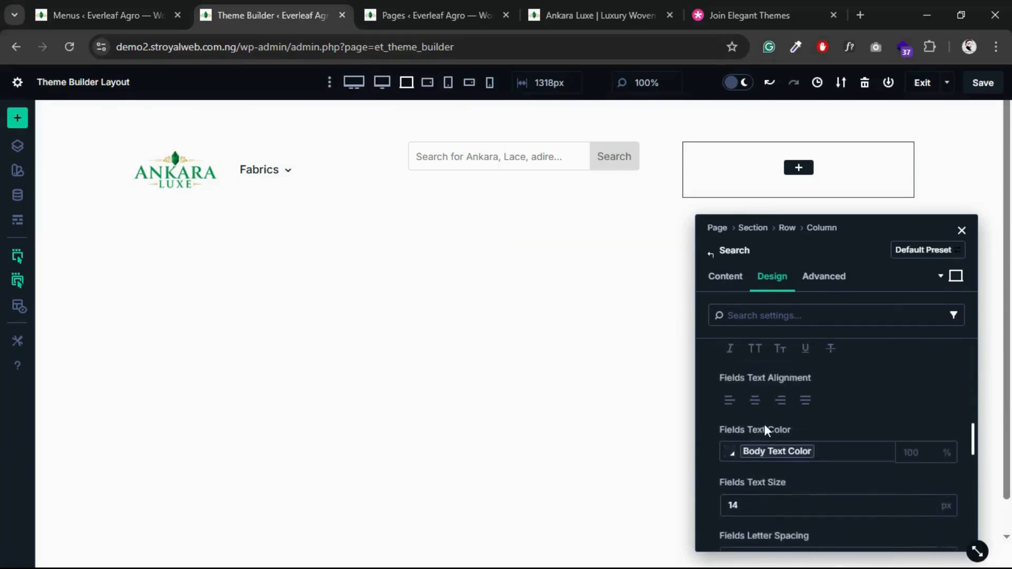
{"action": "scroll", "coordinate": [764, 425], "scroll_direction": "up", "scroll_amount": 1}
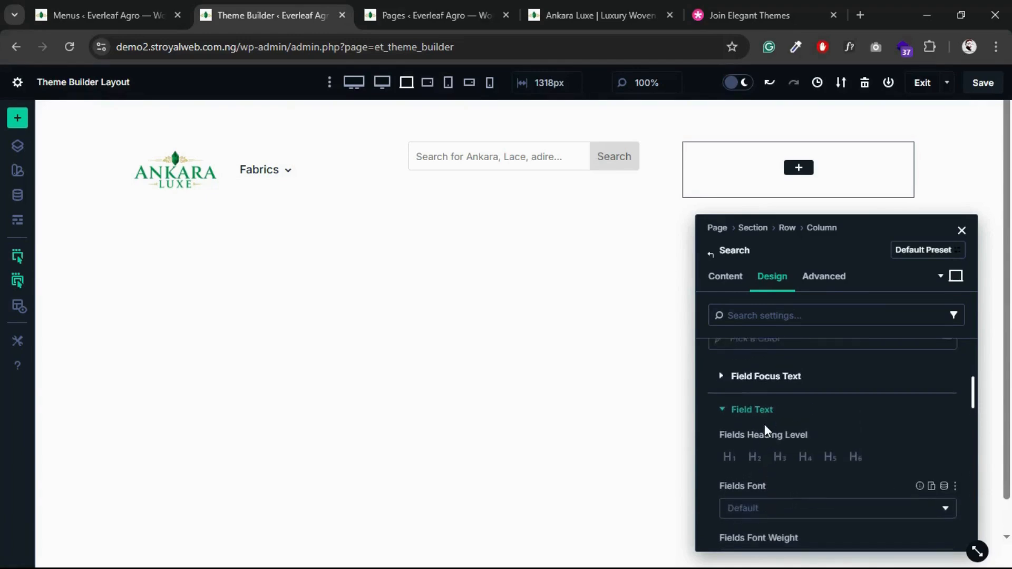
{"action": "scroll", "coordinate": [765, 425], "scroll_direction": "down", "scroll_amount": 7}
{"action": "scroll", "coordinate": [765, 425], "scroll_direction": "down", "scroll_amount": 4}
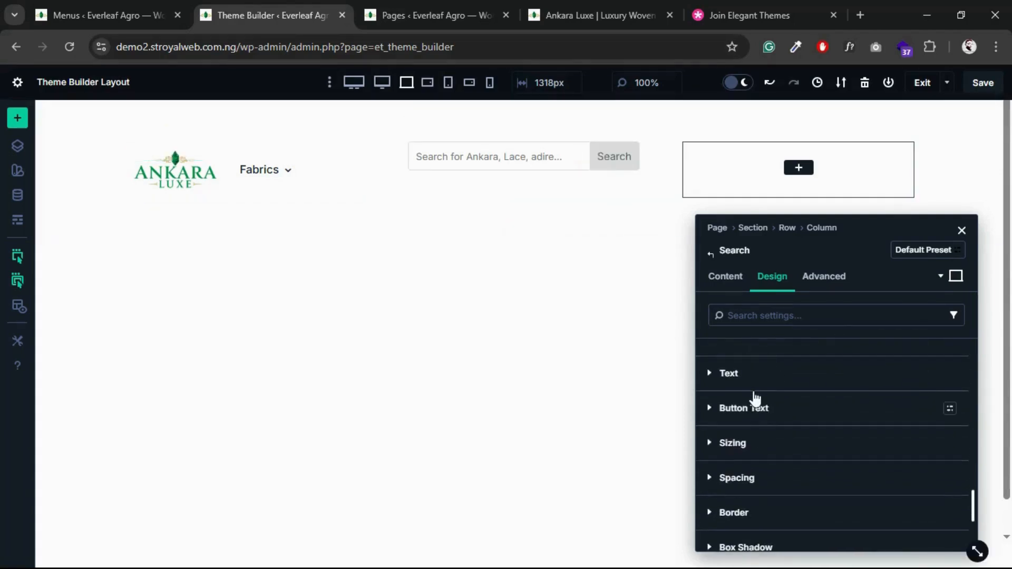
{"action": "scroll", "coordinate": [714, 410], "scroll_direction": "down", "scroll_amount": 3}
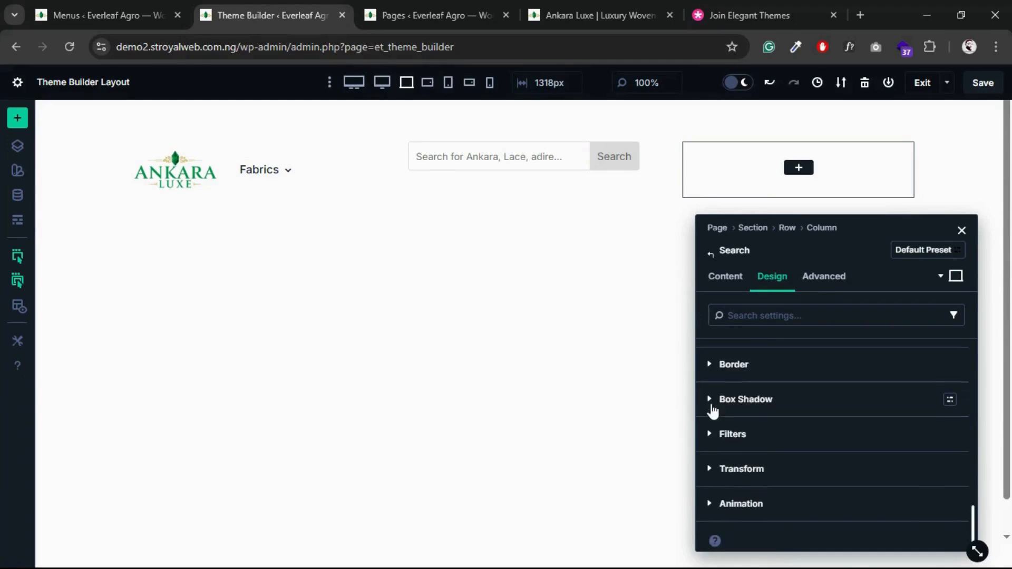
{"action": "scroll", "coordinate": [739, 411], "scroll_direction": "up", "scroll_amount": 5}
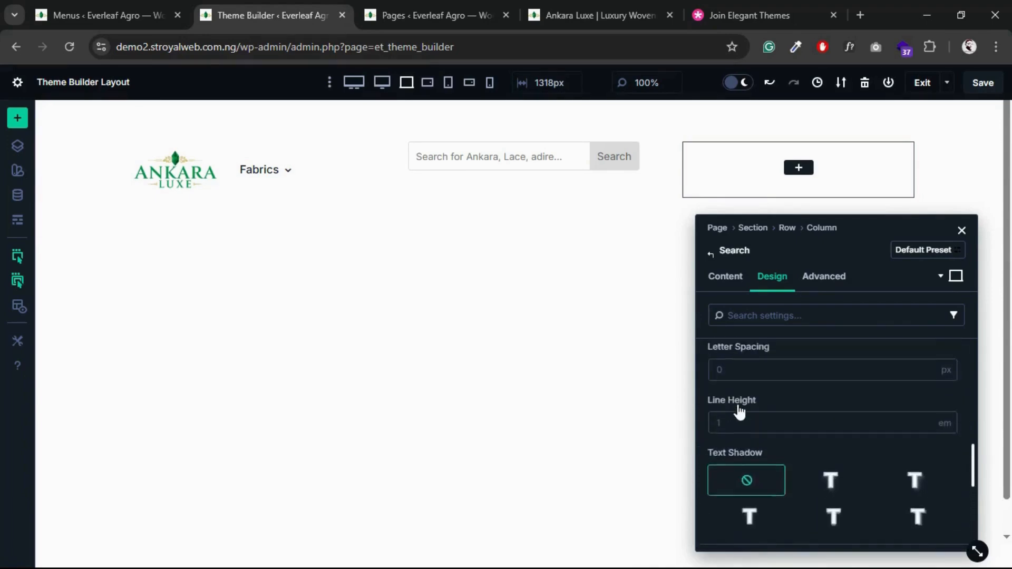
{"action": "scroll", "coordinate": [739, 411], "scroll_direction": "up", "scroll_amount": 6}
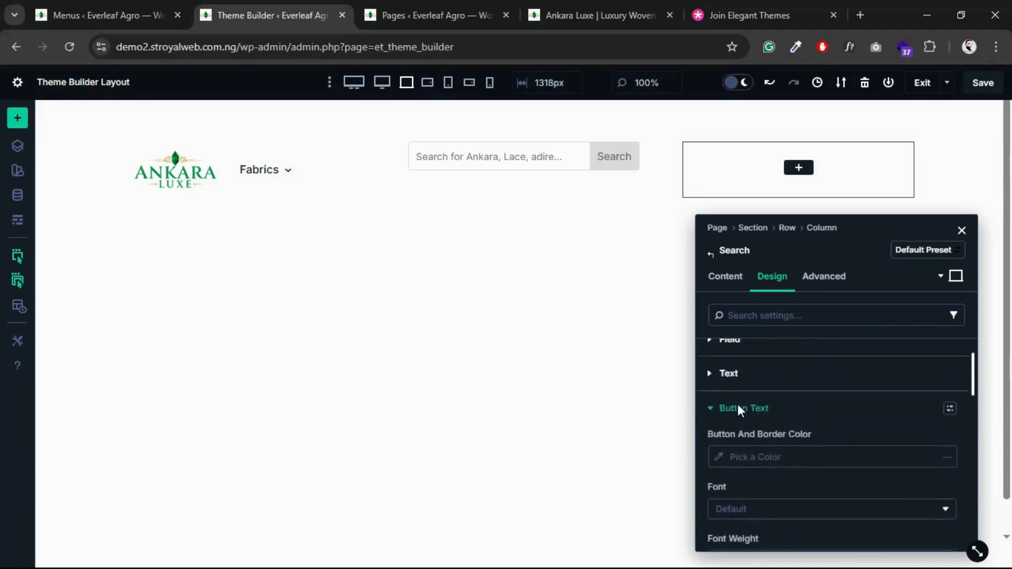
{"action": "scroll", "coordinate": [738, 410], "scroll_direction": "up", "scroll_amount": 2}
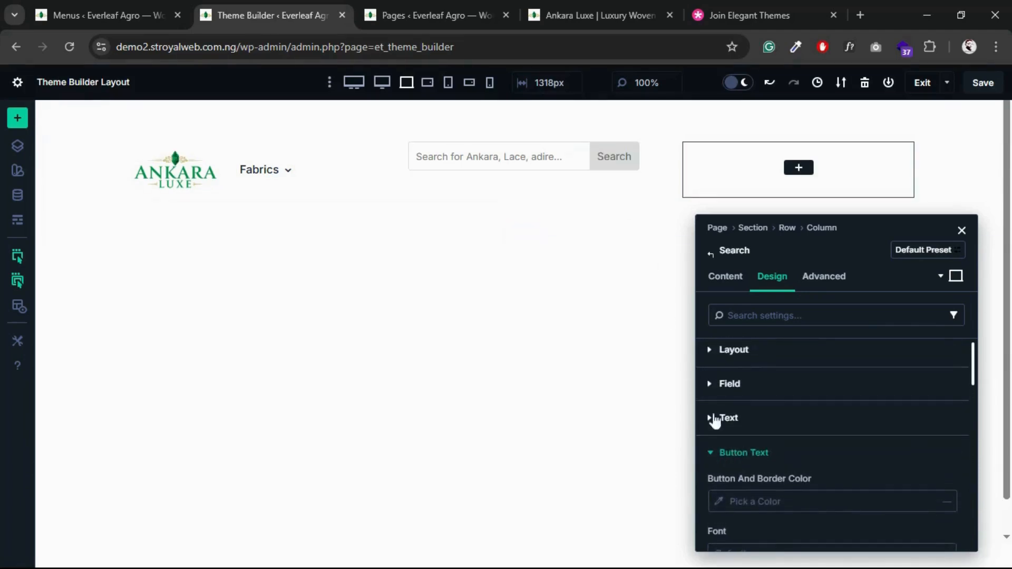
{"action": "scroll", "coordinate": [755, 475], "scroll_direction": "down", "scroll_amount": 2}
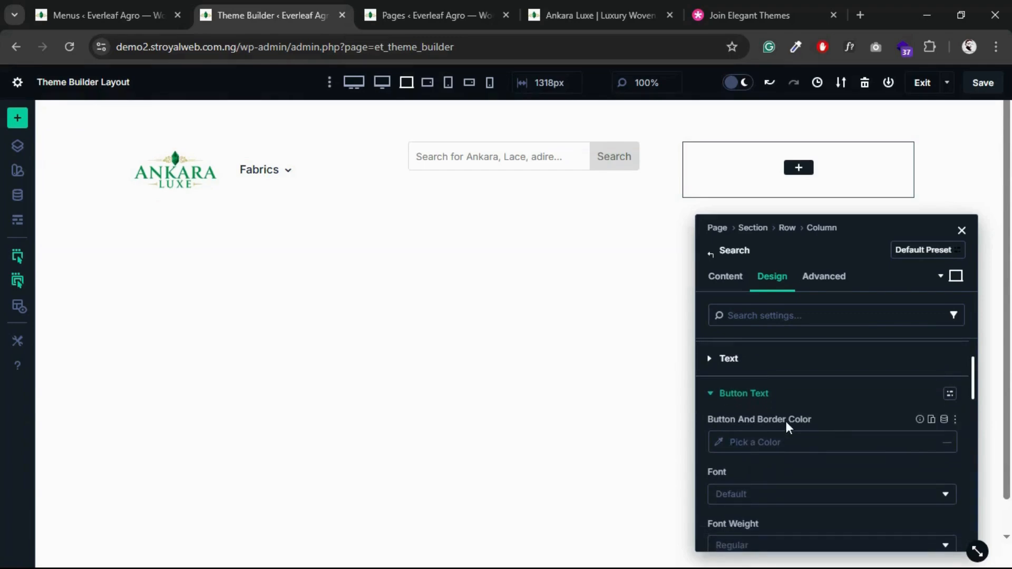
{"action": "left_click", "coordinate": [719, 447]}
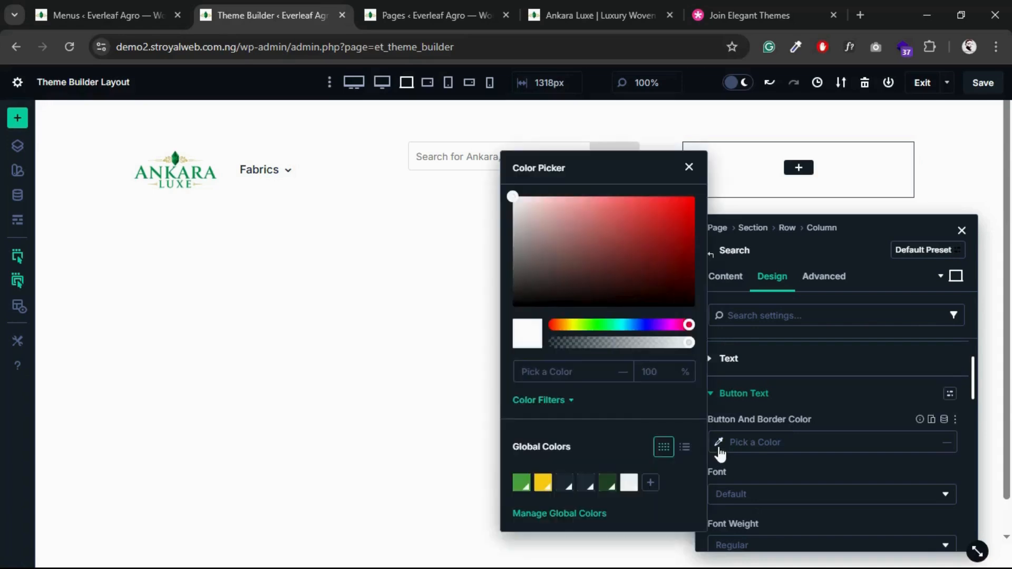
{"action": "left_click", "coordinate": [608, 483]}
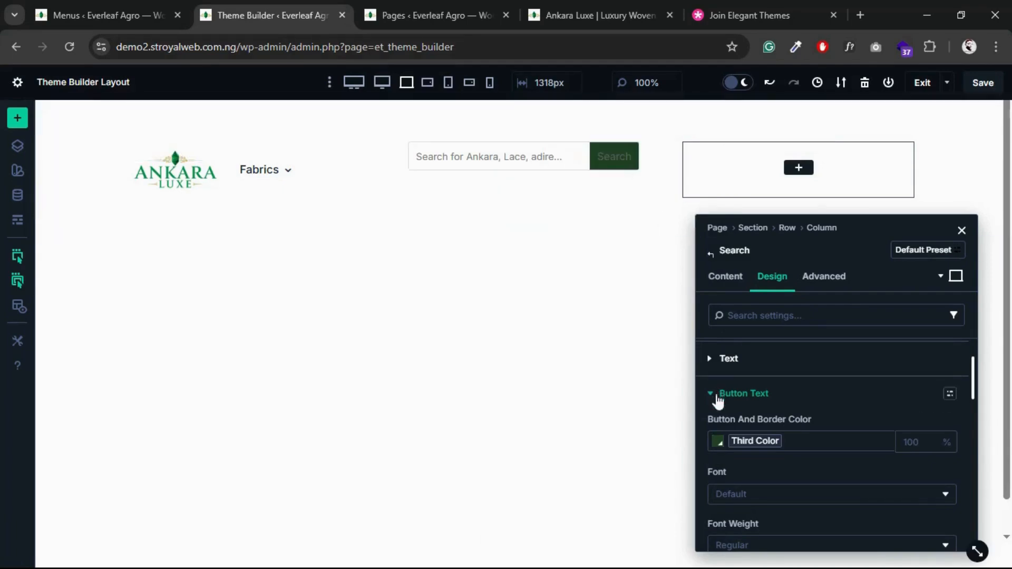
- Set the search button's text color to white (FFFFFF)
{"action": "mouse_move", "coordinate": [741, 447]}
{"action": "scroll", "coordinate": [733, 474], "scroll_direction": "down", "scroll_amount": 1}
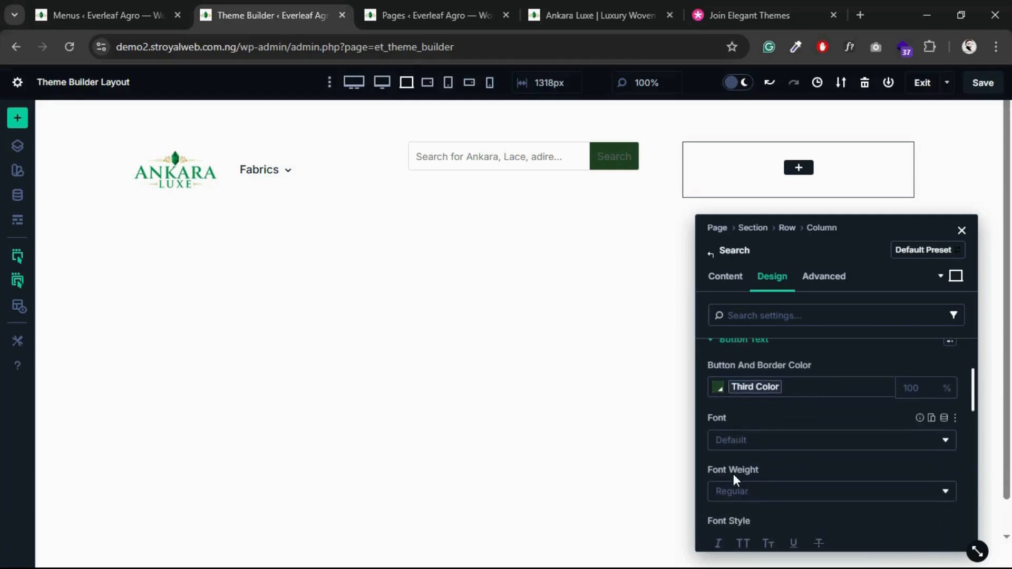
{"action": "scroll", "coordinate": [745, 449], "scroll_direction": "down", "scroll_amount": 3}
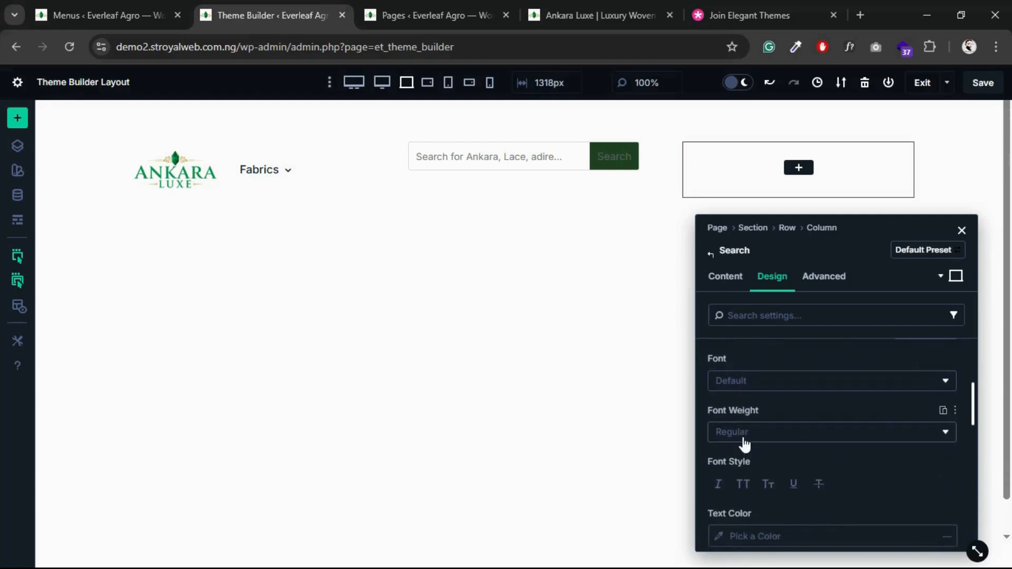
{"action": "scroll", "coordinate": [742, 432], "scroll_direction": "down", "scroll_amount": 1}
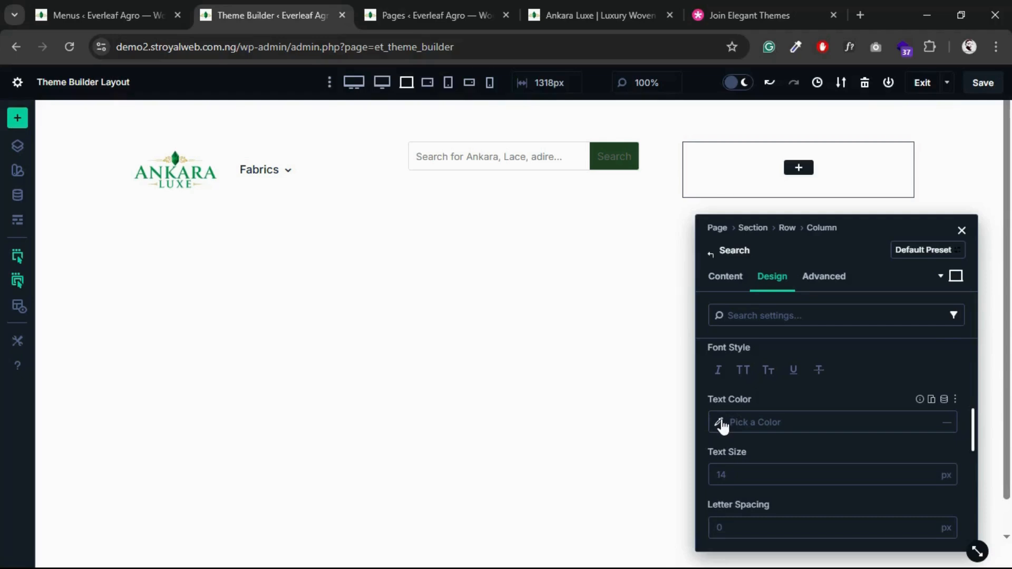
{"action": "left_click", "coordinate": [722, 426]}
{"action": "left_click_drag", "start_coordinate": [525, 226], "coordinate": [498, 175]}
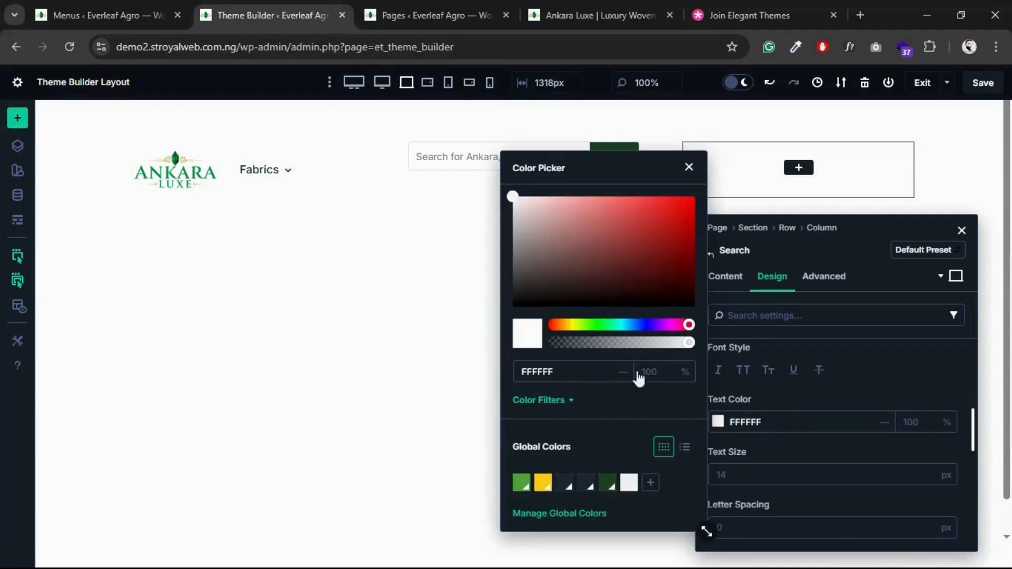
{"action": "left_click", "coordinate": [685, 170]}
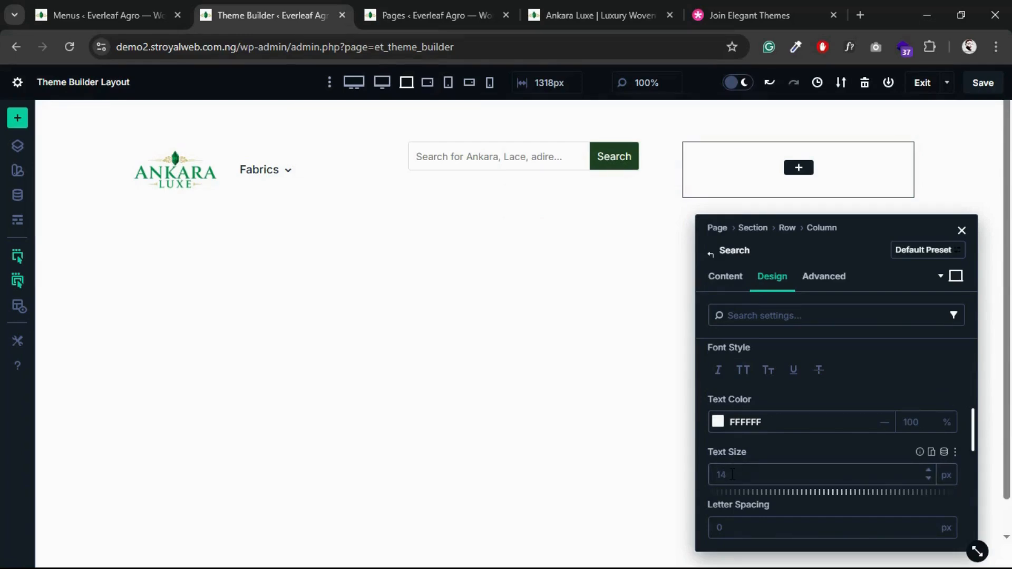
- Set the Search module's border radius to 3 px on all four corners
{"action": "scroll", "coordinate": [732, 474], "scroll_direction": "down", "scroll_amount": 5}
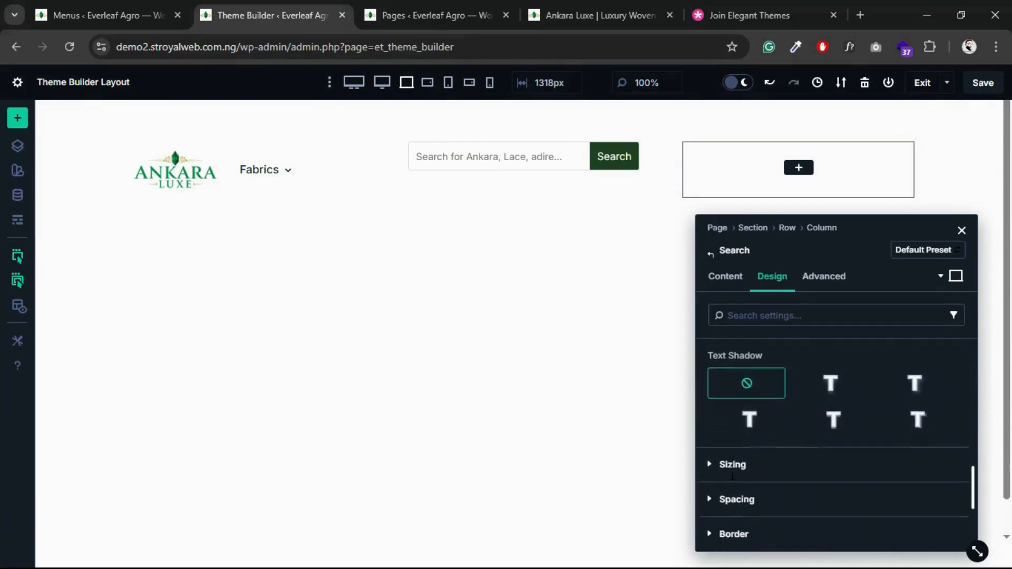
{"action": "scroll", "coordinate": [732, 476], "scroll_direction": "down", "scroll_amount": 3}
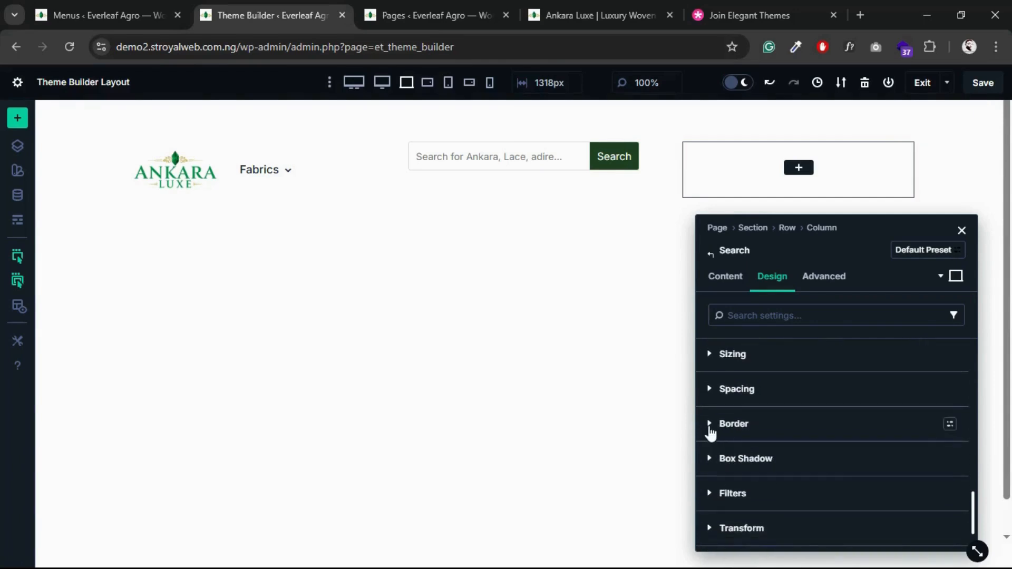
{"action": "left_click", "coordinate": [711, 427]}
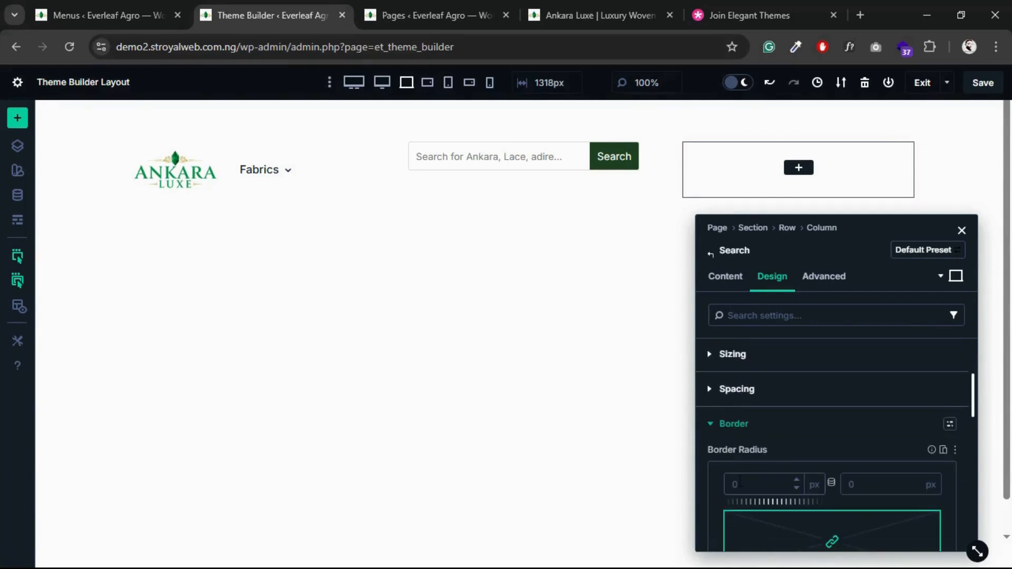
{"action": "left_click", "coordinate": [740, 482]}
{"action": "left_click", "coordinate": [719, 482]}
- Set the Search module's border width to 1 px on all sides
{"action": "scroll", "coordinate": [719, 476], "scroll_direction": "down", "scroll_amount": 3}
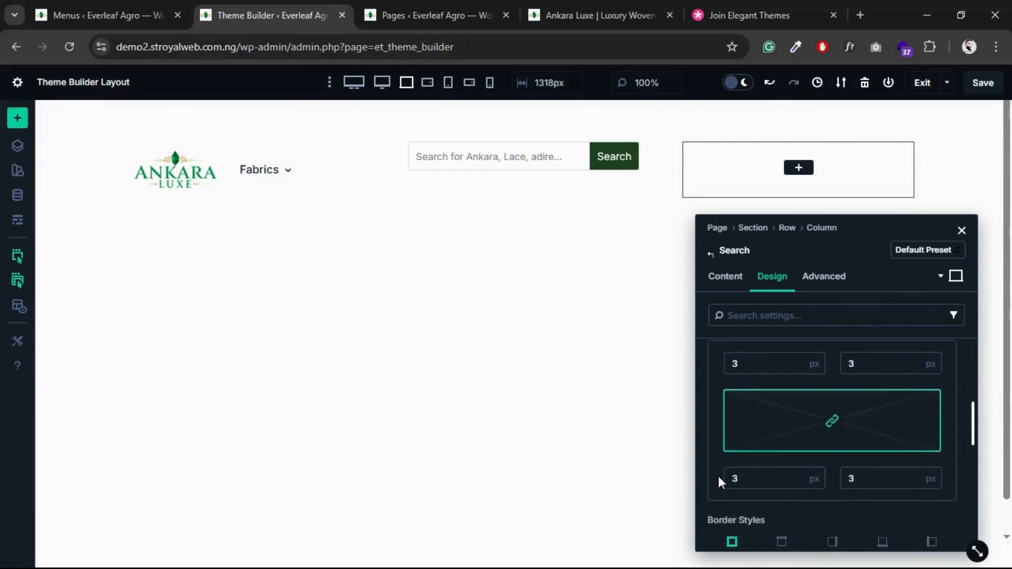
{"action": "scroll", "coordinate": [719, 479], "scroll_direction": "down", "scroll_amount": 2}
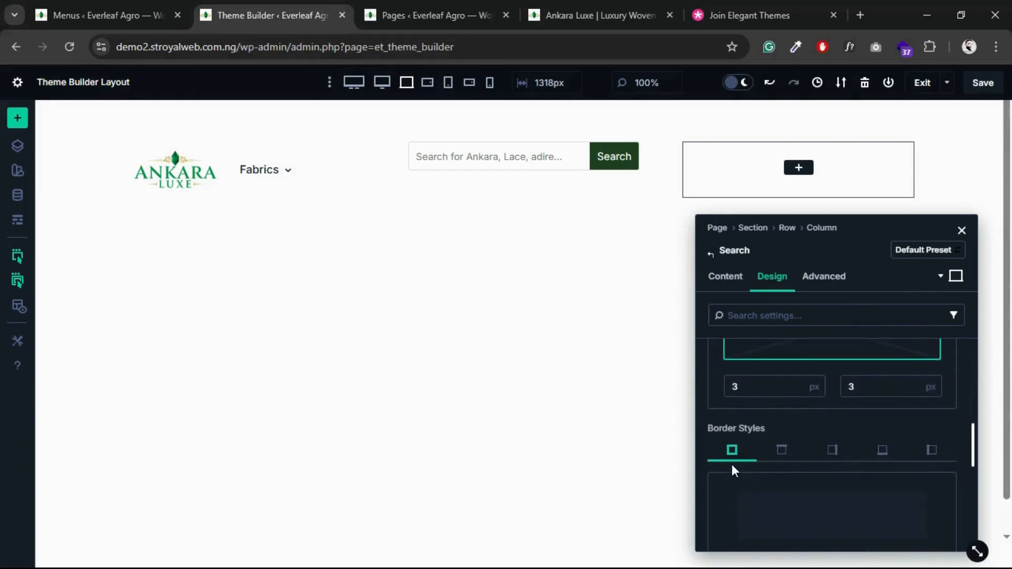
{"action": "scroll", "coordinate": [733, 461], "scroll_direction": "down", "scroll_amount": 3}
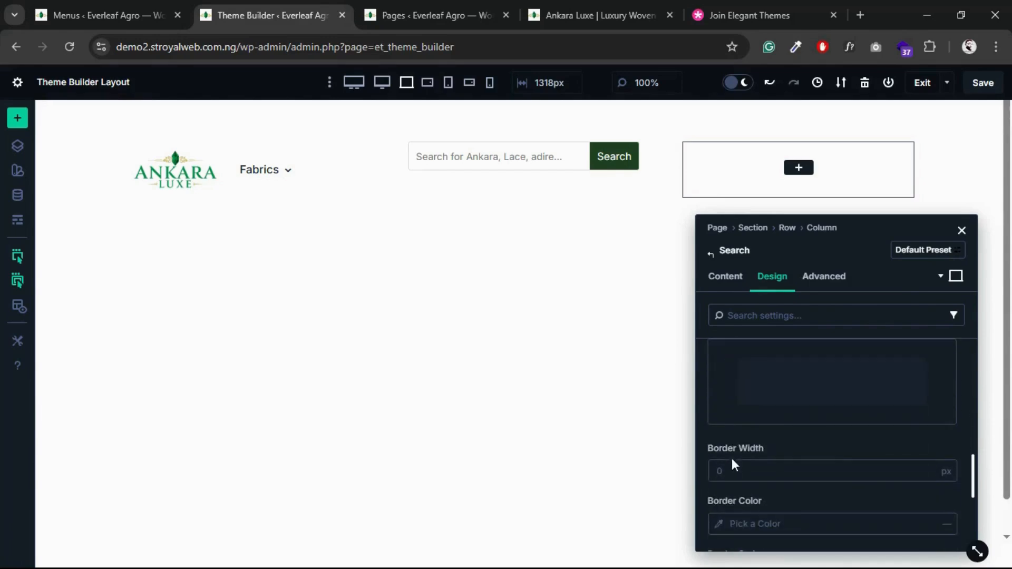
{"action": "left_click", "coordinate": [928, 467]}
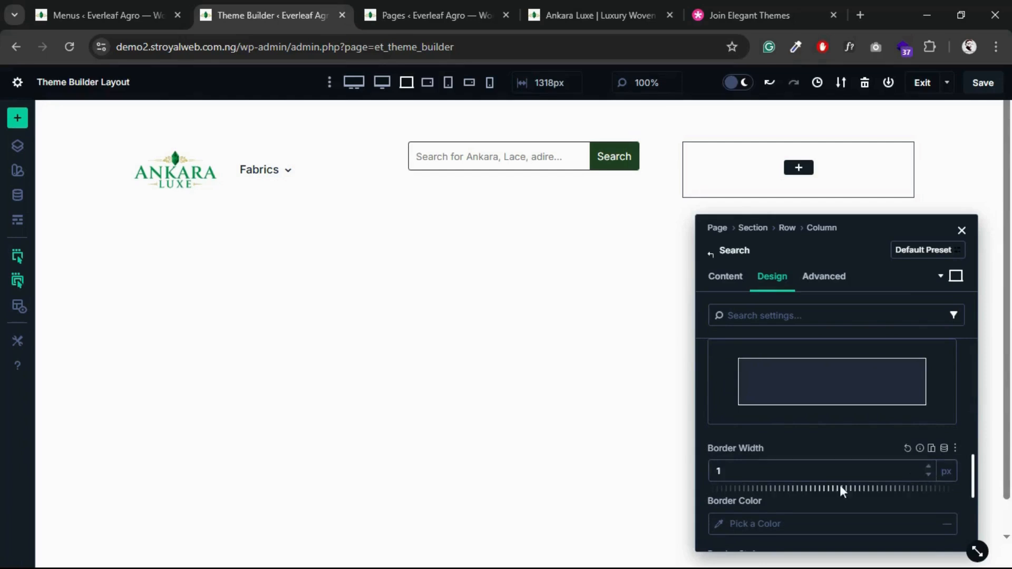
- Set the Search module's border color to the global Third Color at 40% opacity and close its settings
{"action": "scroll", "coordinate": [836, 486], "scroll_direction": "down", "scroll_amount": 2}
{"action": "scroll", "coordinate": [834, 488], "scroll_direction": "down", "scroll_amount": 1}
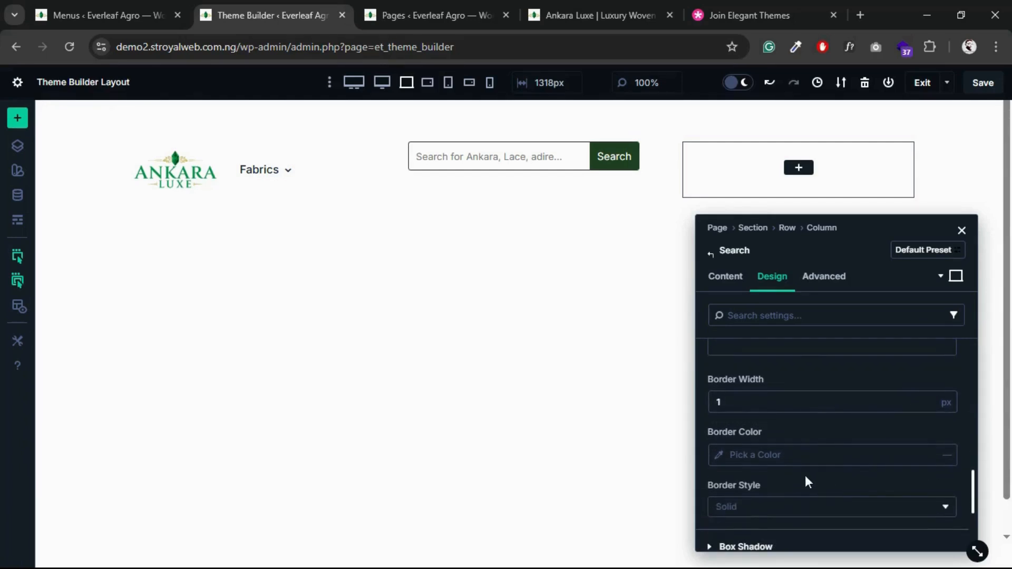
{"action": "left_click", "coordinate": [720, 457]}
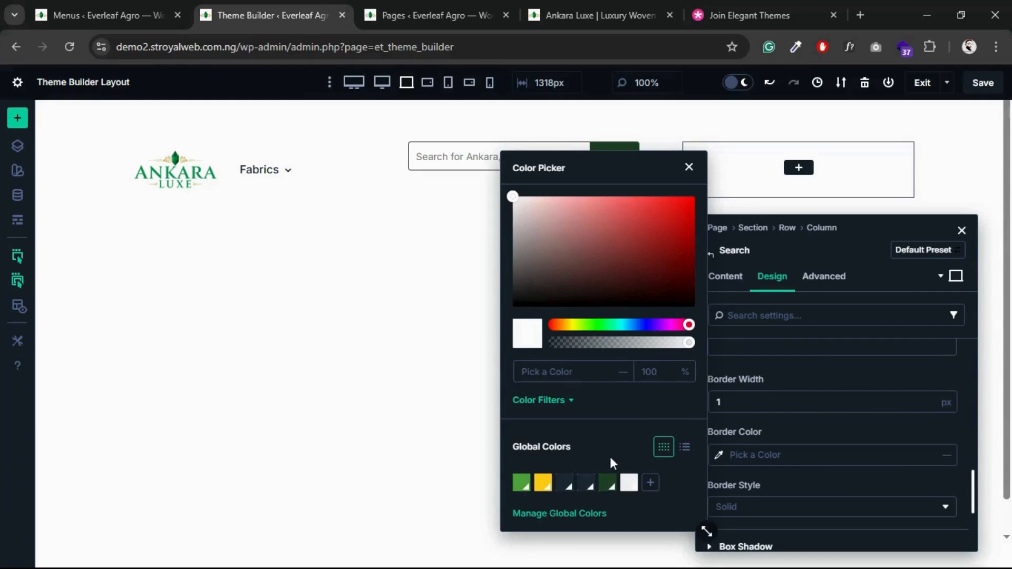
{"action": "left_click", "coordinate": [609, 483]}
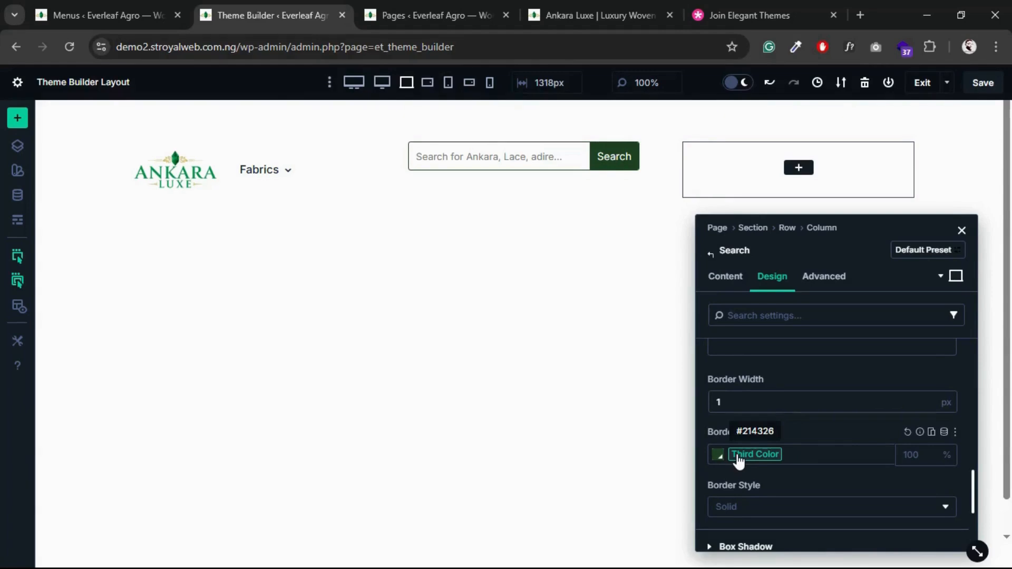
{"action": "left_click", "coordinate": [915, 454]}
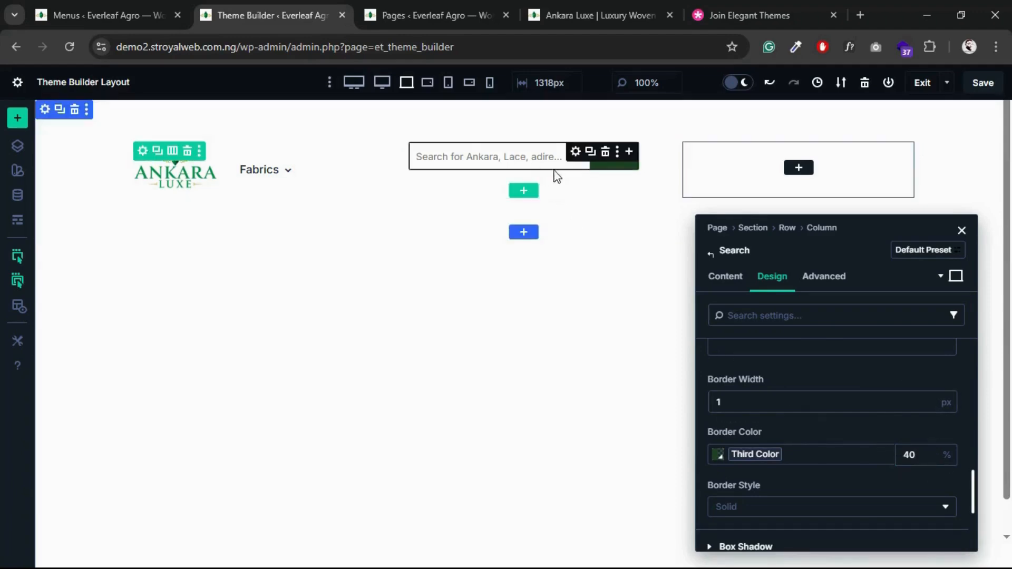
{"action": "scroll", "coordinate": [811, 455], "scroll_direction": "down", "scroll_amount": 3}
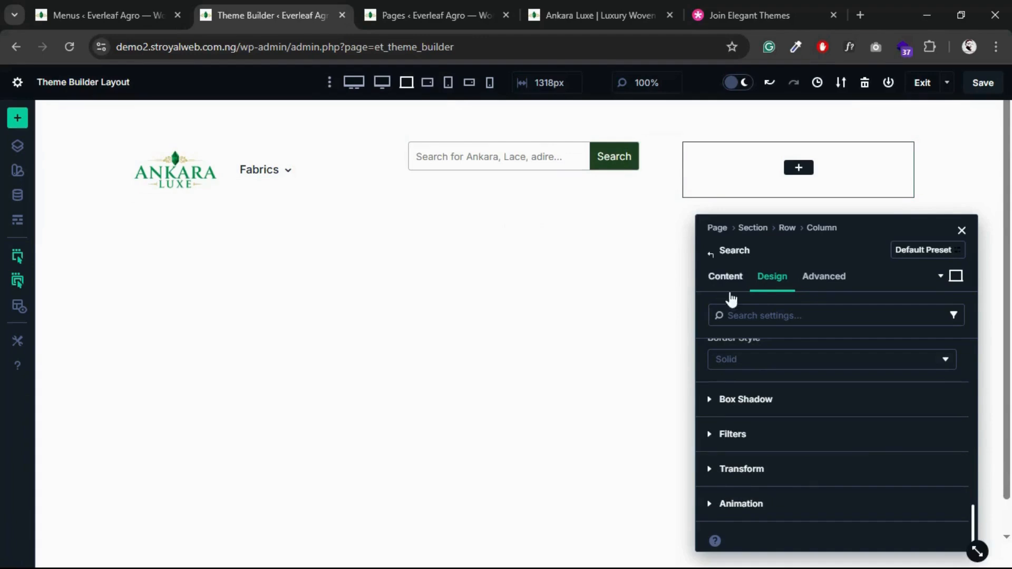
{"action": "left_click", "coordinate": [962, 232]}
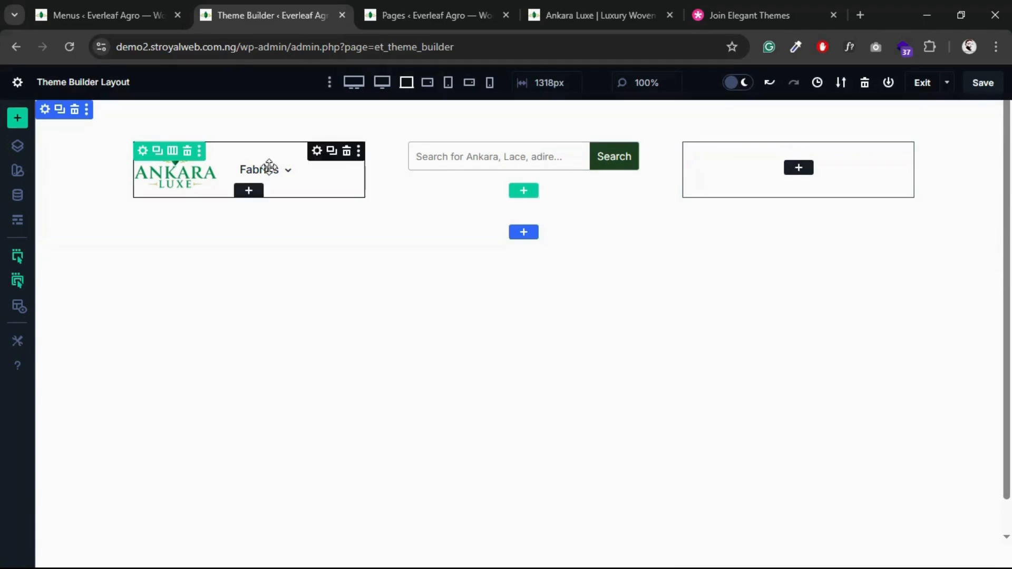
- Duplicate the Fabrics menu module and move the copy into the header row's empty third column
{"action": "left_click", "coordinate": [332, 151]}
{"action": "left_click_drag", "start_coordinate": [198, 230], "coordinate": [802, 161]}
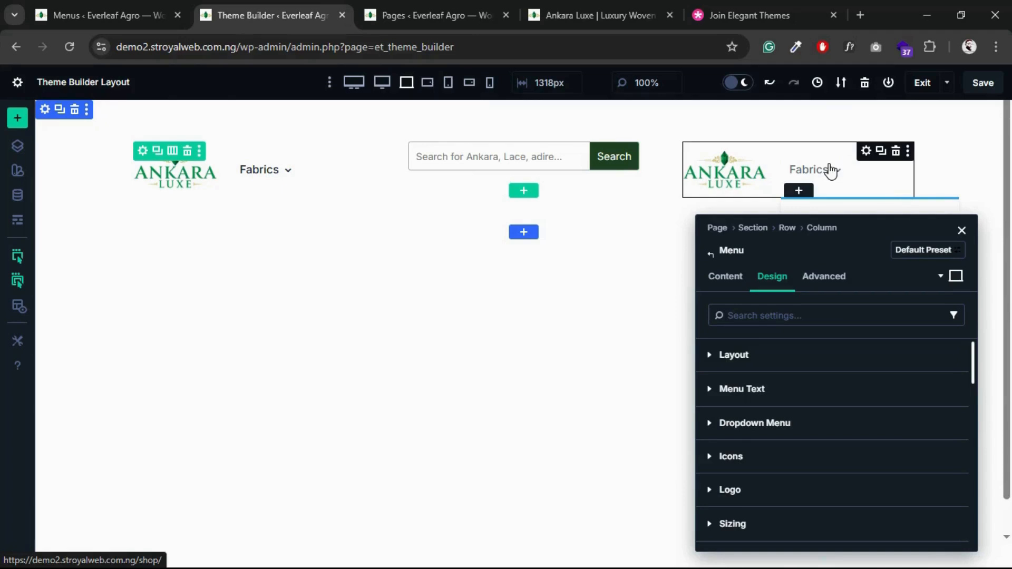
{"action": "left_click_drag", "start_coordinate": [818, 244], "coordinate": [372, 217]}
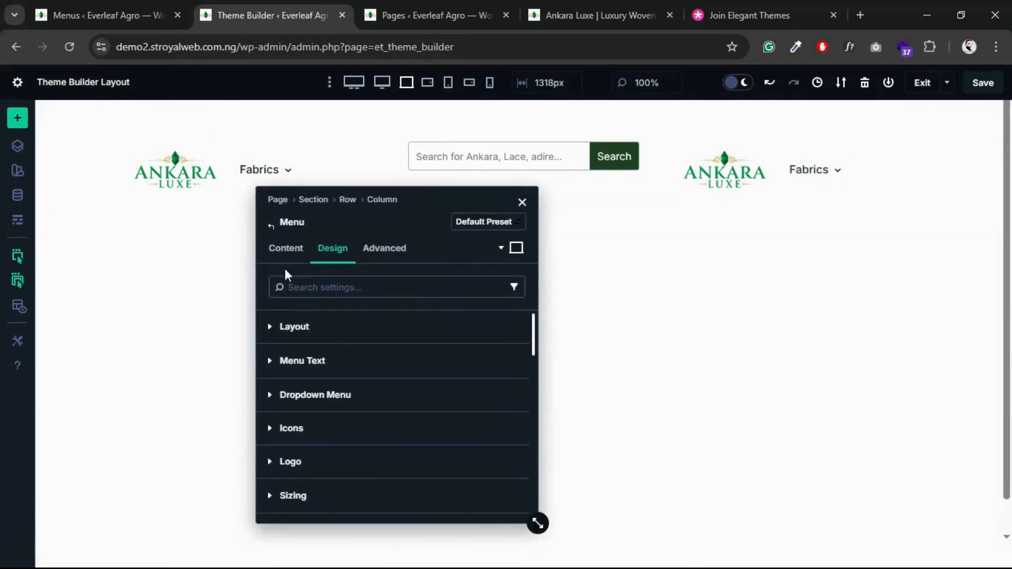
- Assign the Account Profile (Primary) menu to the Menu module in the third column
{"action": "left_click", "coordinate": [285, 250]}
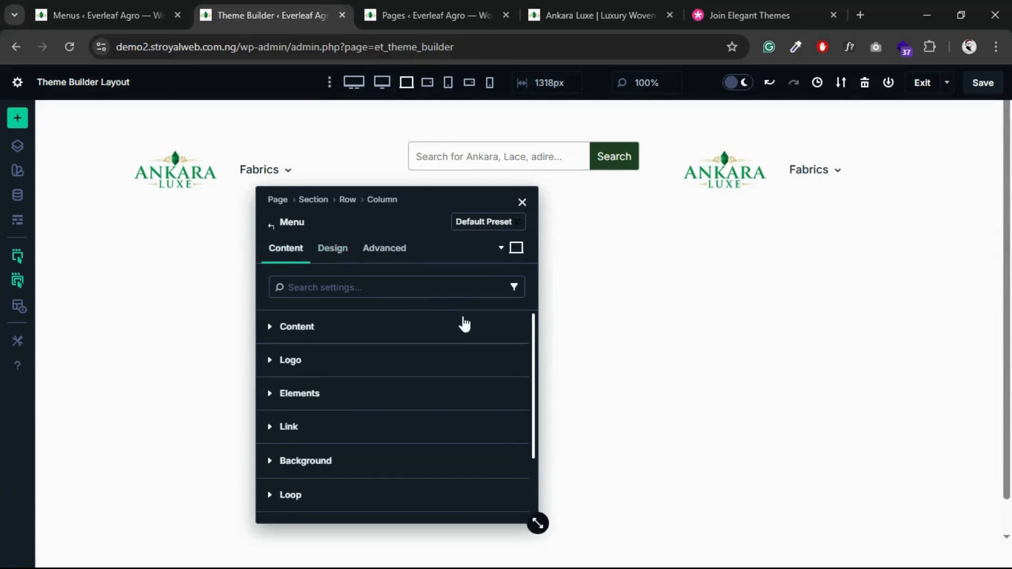
{"action": "left_click", "coordinate": [353, 328]}
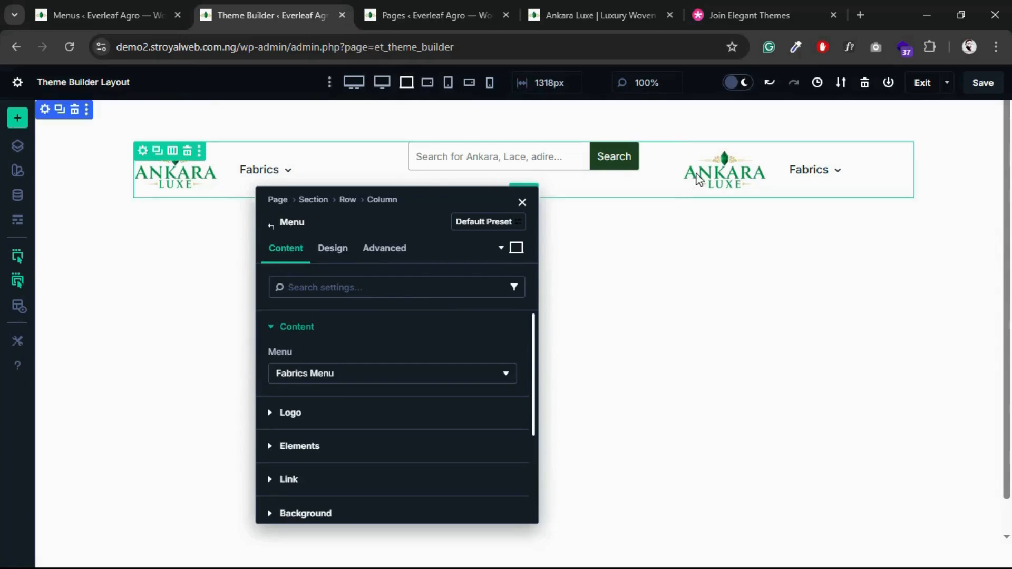
{"action": "mouse_move", "coordinate": [821, 159]}
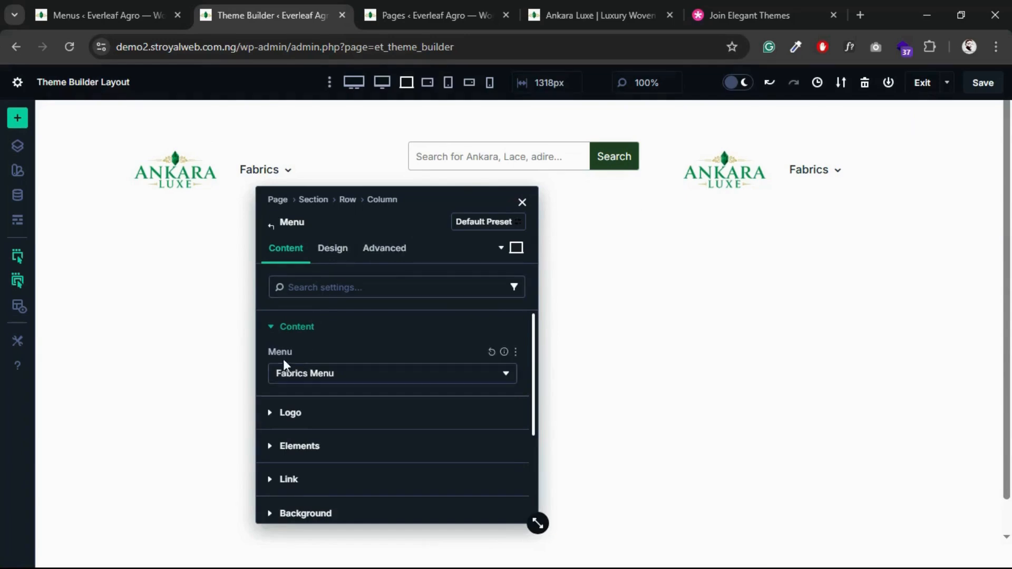
{"action": "left_click", "coordinate": [361, 376]}
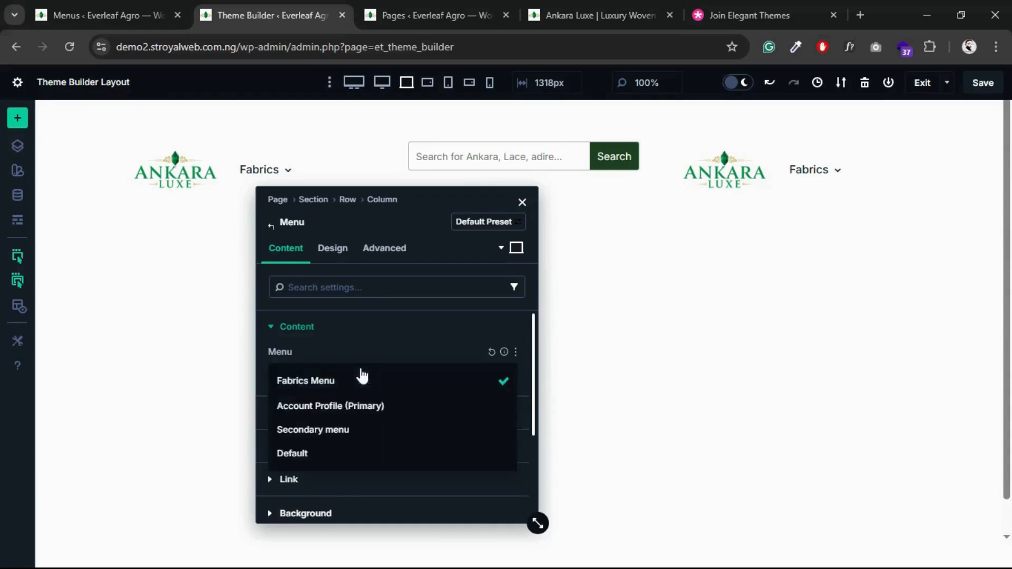
{"action": "left_click", "coordinate": [336, 407]}
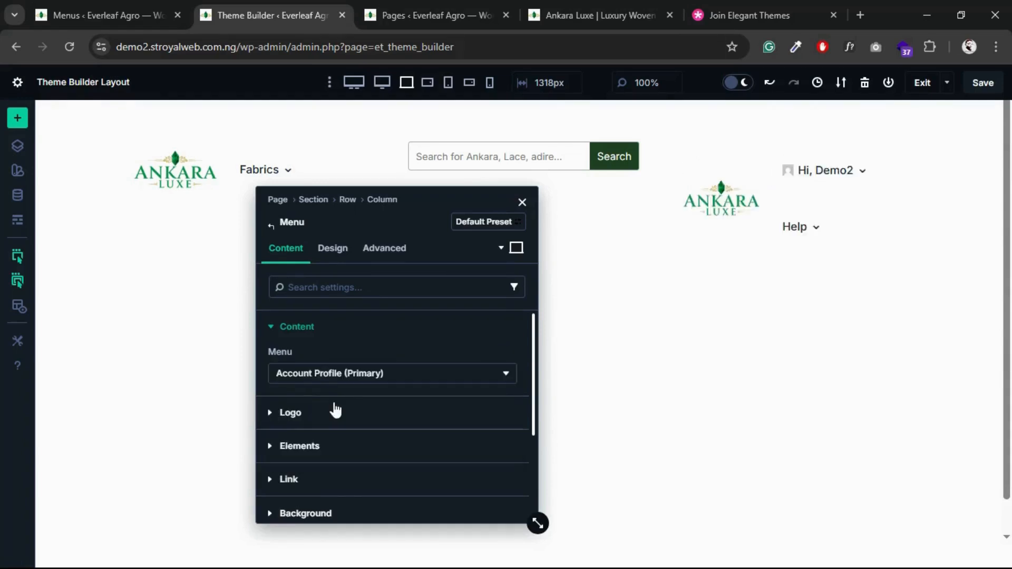
- Remove the Ankara Luxe logo image from the account menu module in the third column
{"action": "mouse_move", "coordinate": [789, 190]}
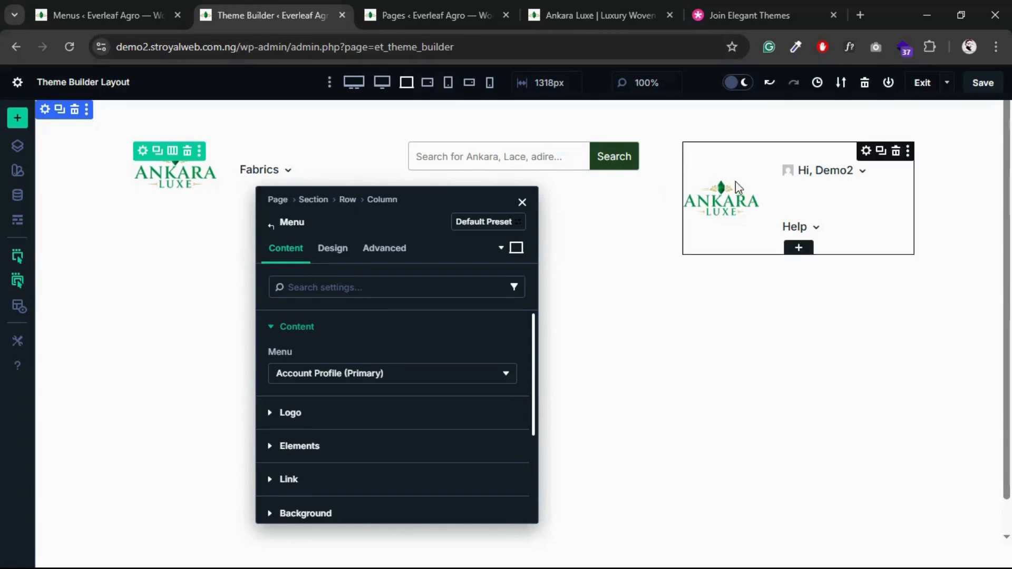
{"action": "left_click", "coordinate": [272, 414]}
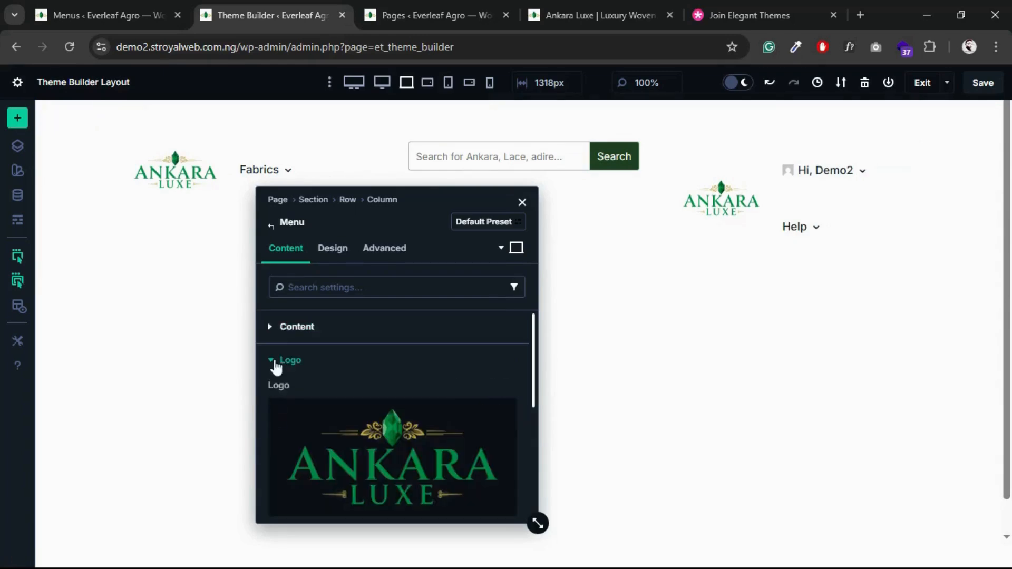
{"action": "left_click", "coordinate": [499, 413]}
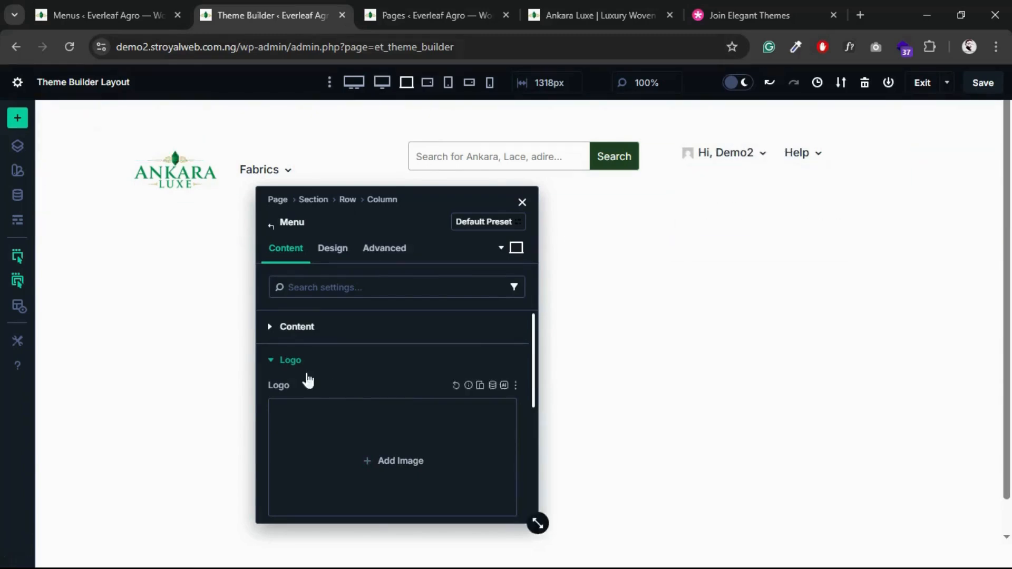
{"action": "left_click", "coordinate": [271, 364]}
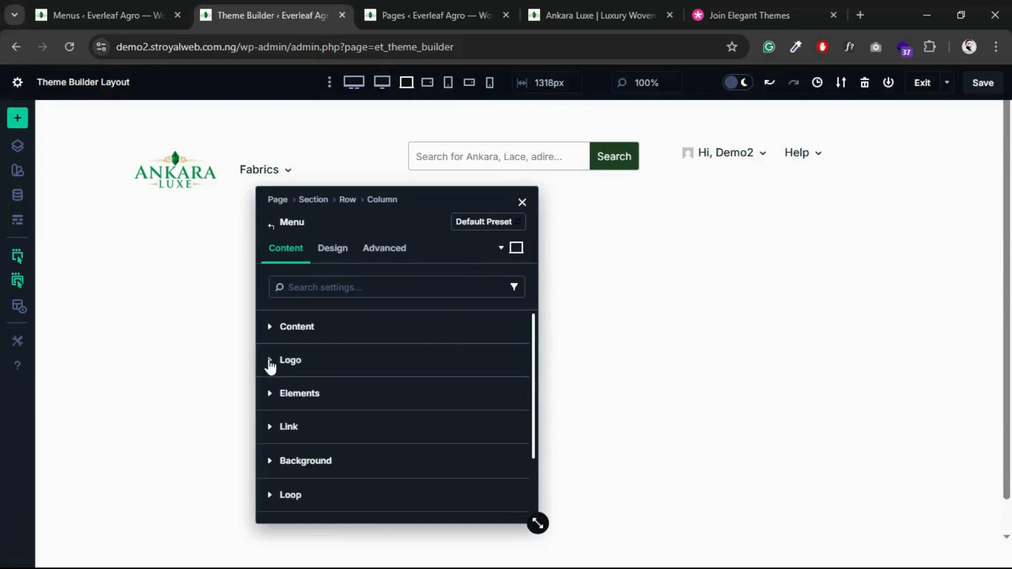
- Enable the shopping cart icon and the cart quantity in the account menu's elements
{"action": "left_click", "coordinate": [271, 395]}
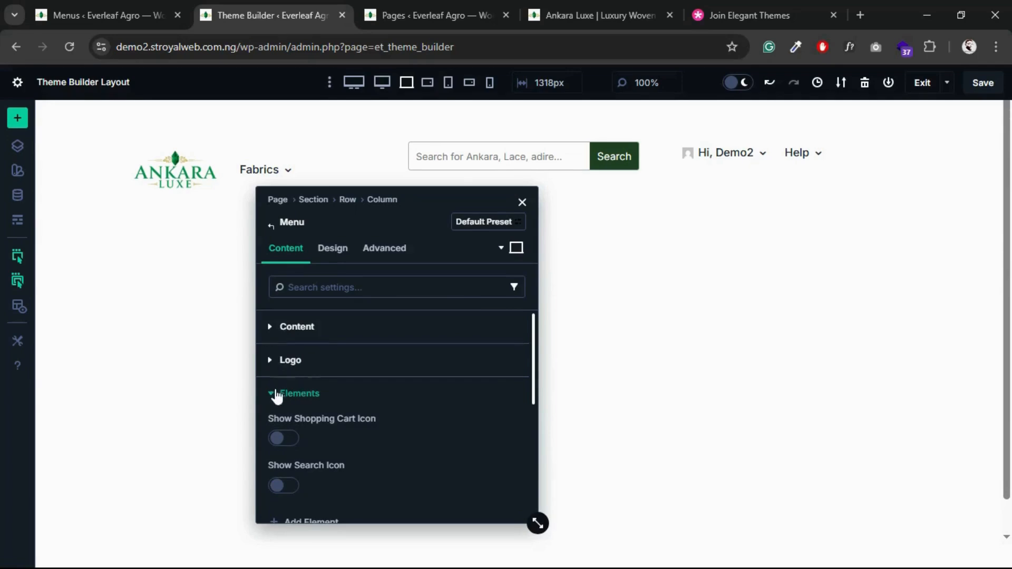
{"action": "scroll", "coordinate": [282, 398], "scroll_direction": "down", "scroll_amount": 2}
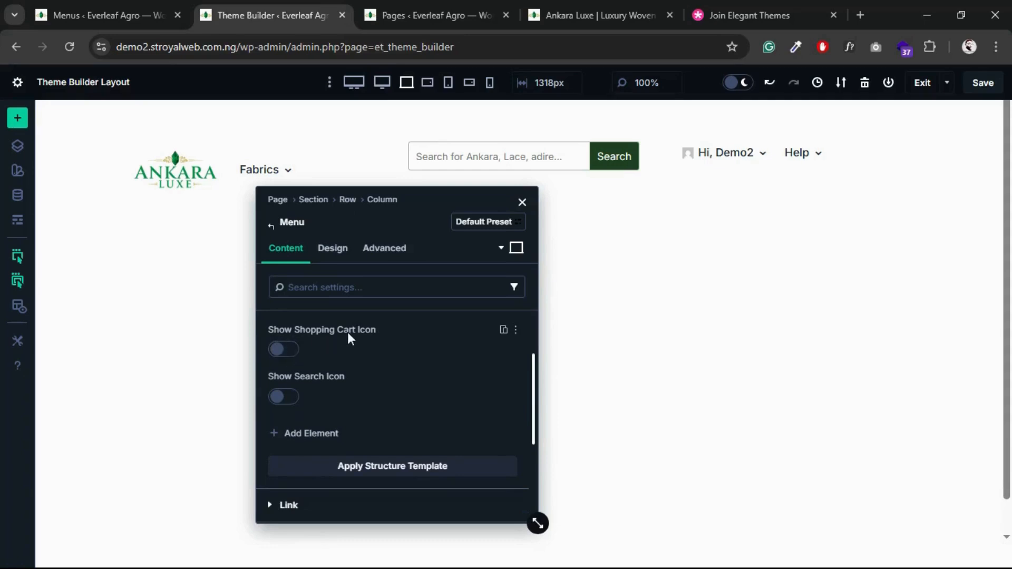
{"action": "left_click", "coordinate": [275, 351]}
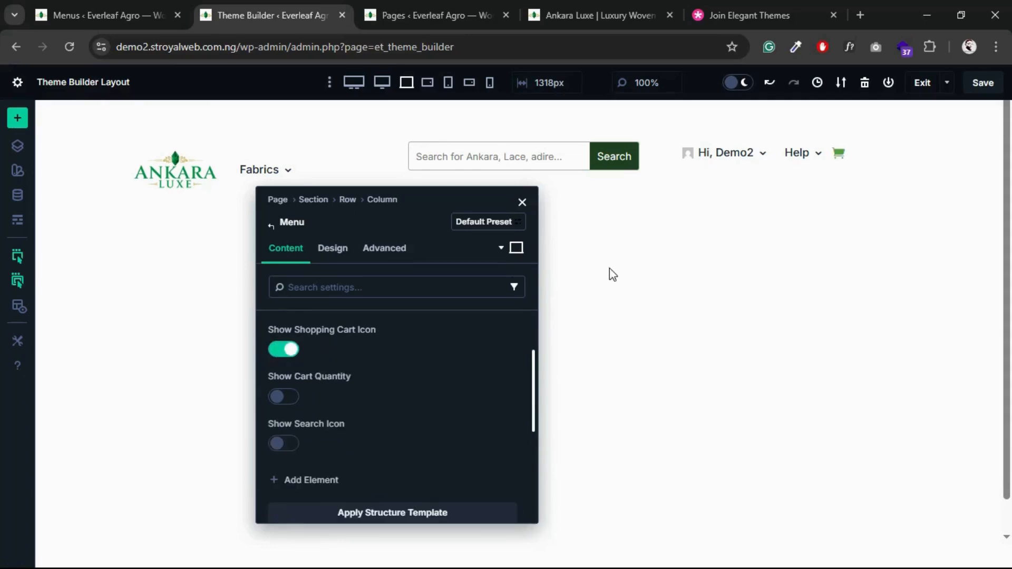
{"action": "left_click", "coordinate": [285, 398]}
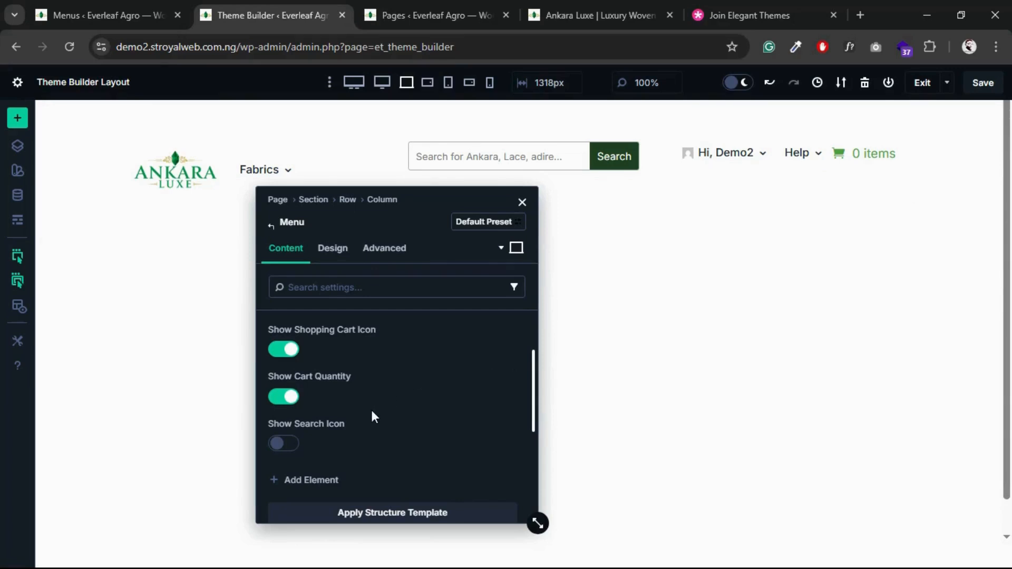
{"action": "scroll", "coordinate": [374, 417], "scroll_direction": "down", "scroll_amount": 1}
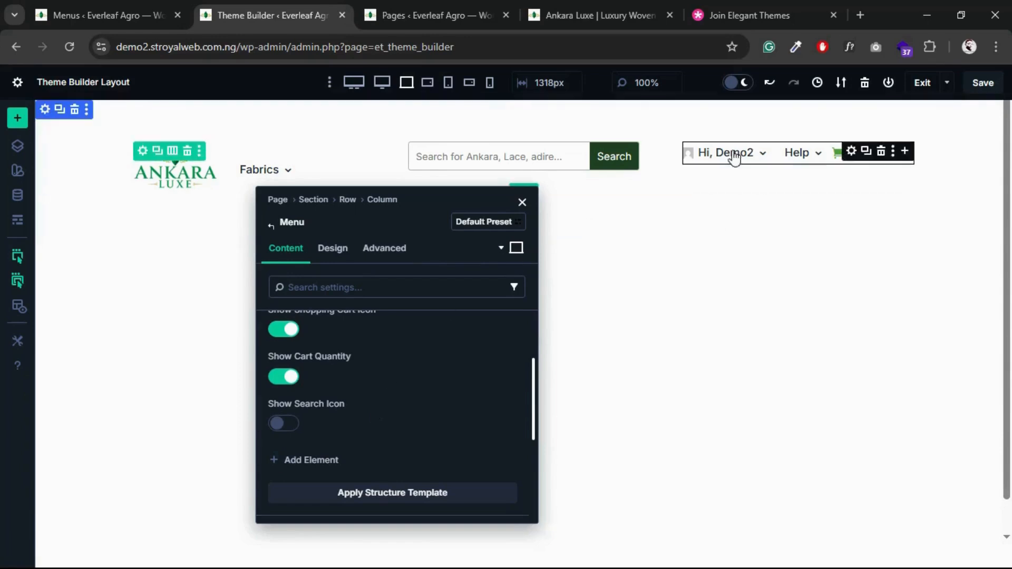
{"action": "mouse_move", "coordinate": [738, 159]}
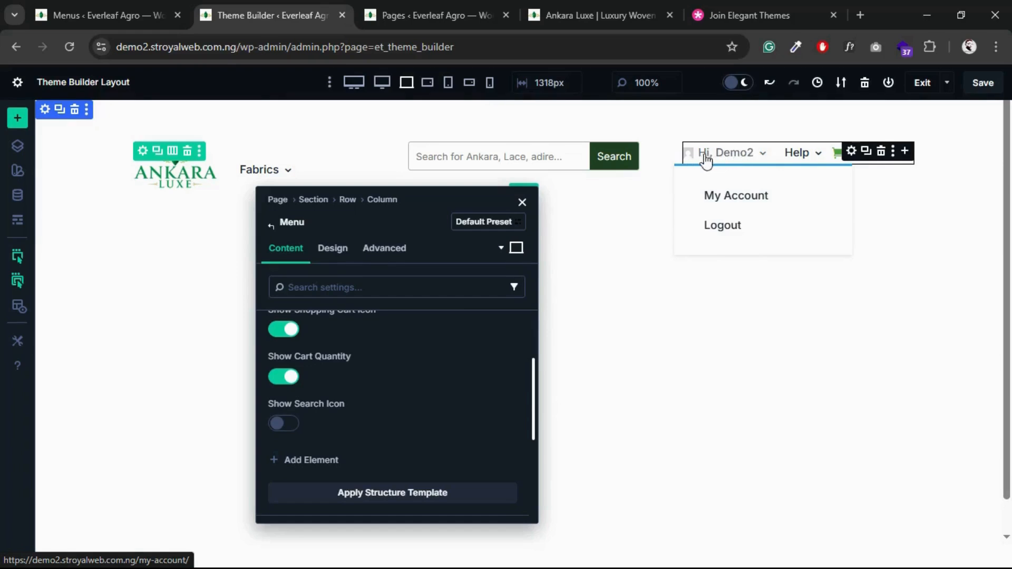
- Set the account menu's dropdown line colour to the global Third Color in the Menu module's design settings
{"action": "scroll", "coordinate": [397, 376], "scroll_direction": "up", "scroll_amount": 1}
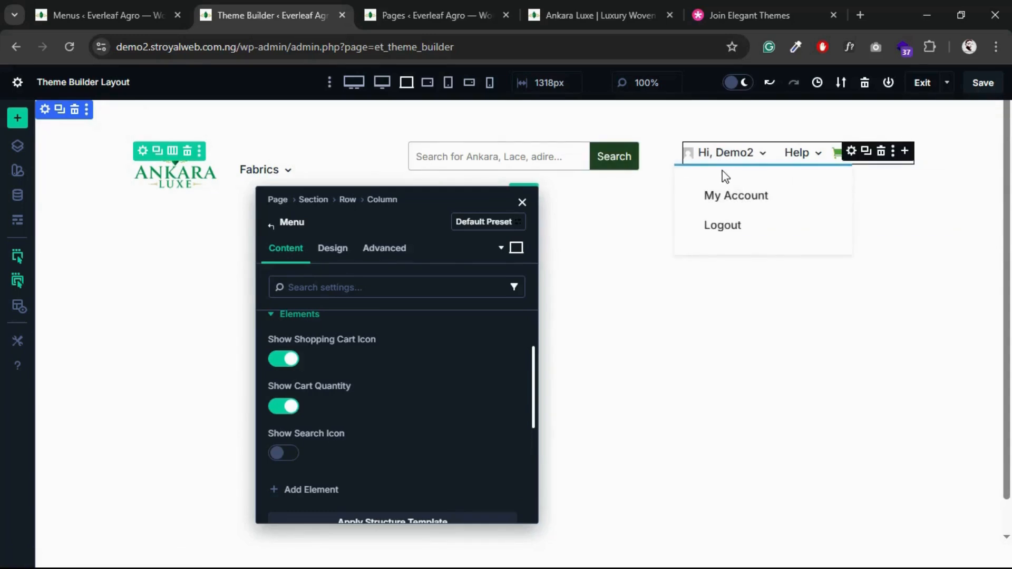
{"action": "scroll", "coordinate": [408, 372], "scroll_direction": "up", "scroll_amount": 2}
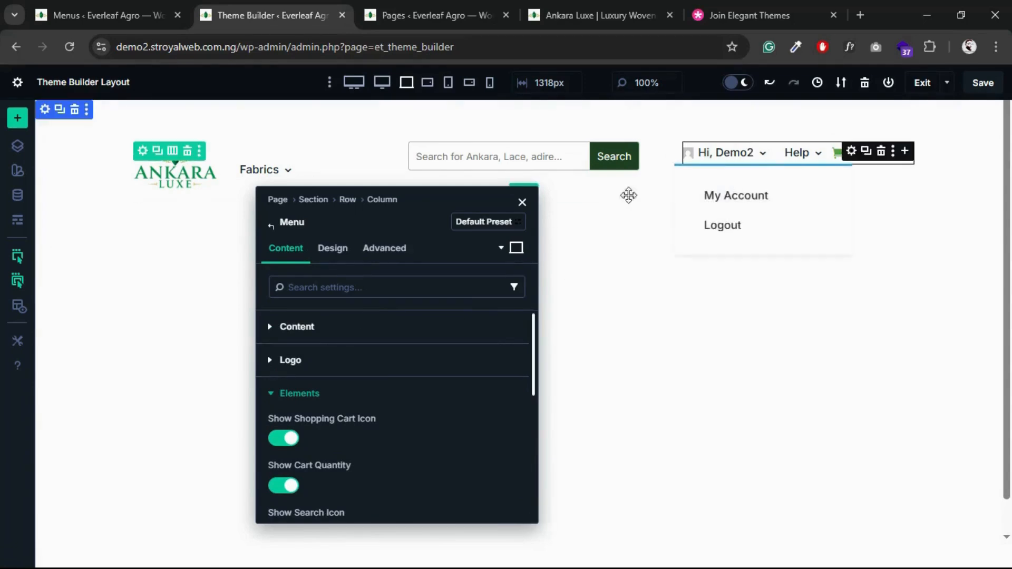
{"action": "left_click", "coordinate": [334, 252]}
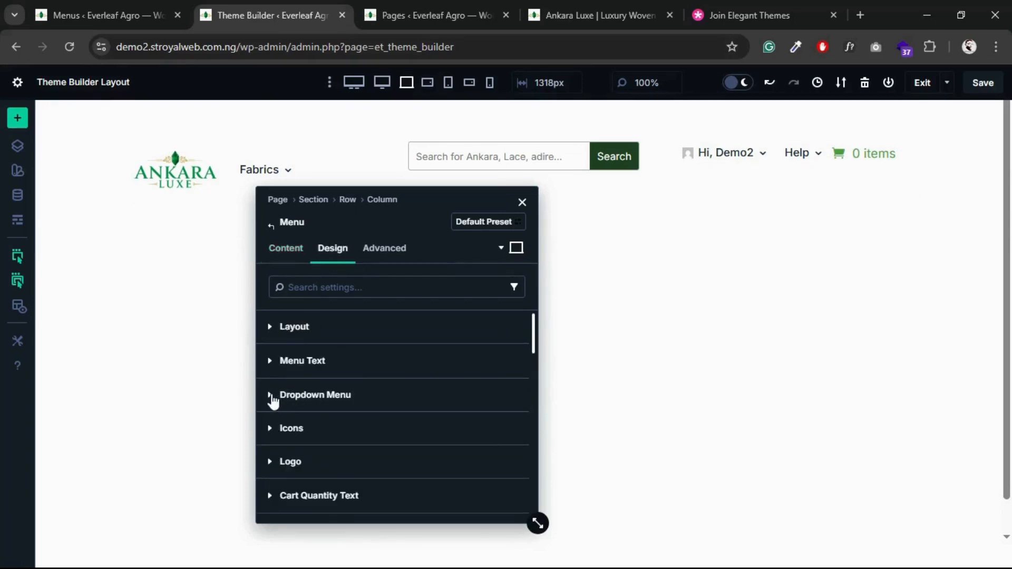
{"action": "left_click", "coordinate": [289, 397]}
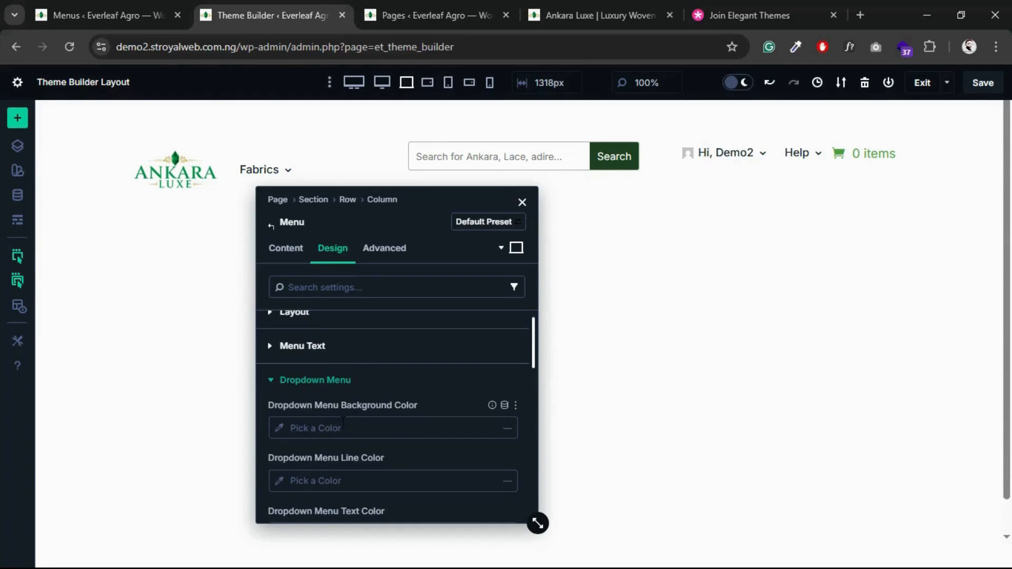
{"action": "scroll", "coordinate": [279, 461], "scroll_direction": "down", "scroll_amount": 1}
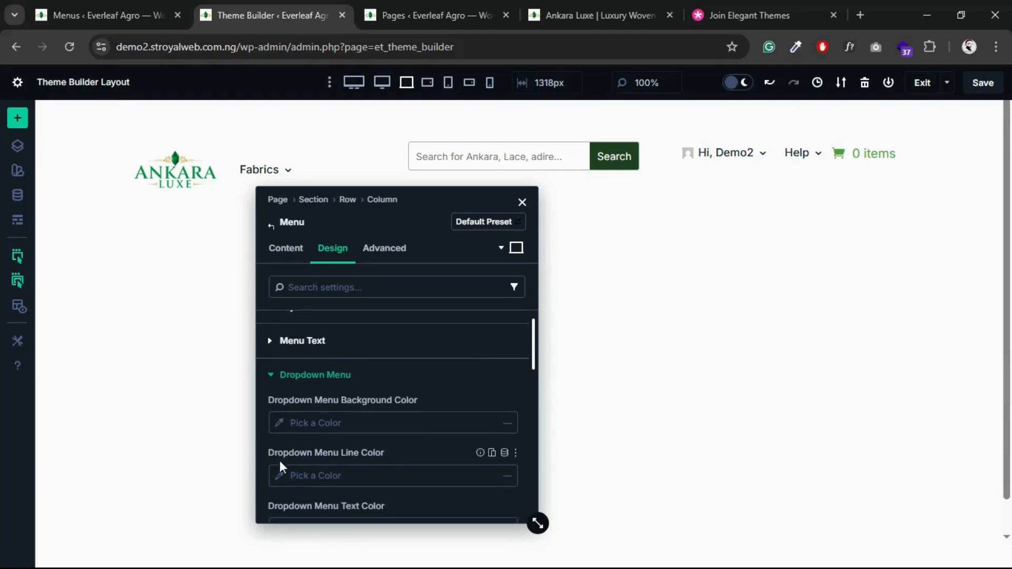
{"action": "left_click", "coordinate": [280, 458]}
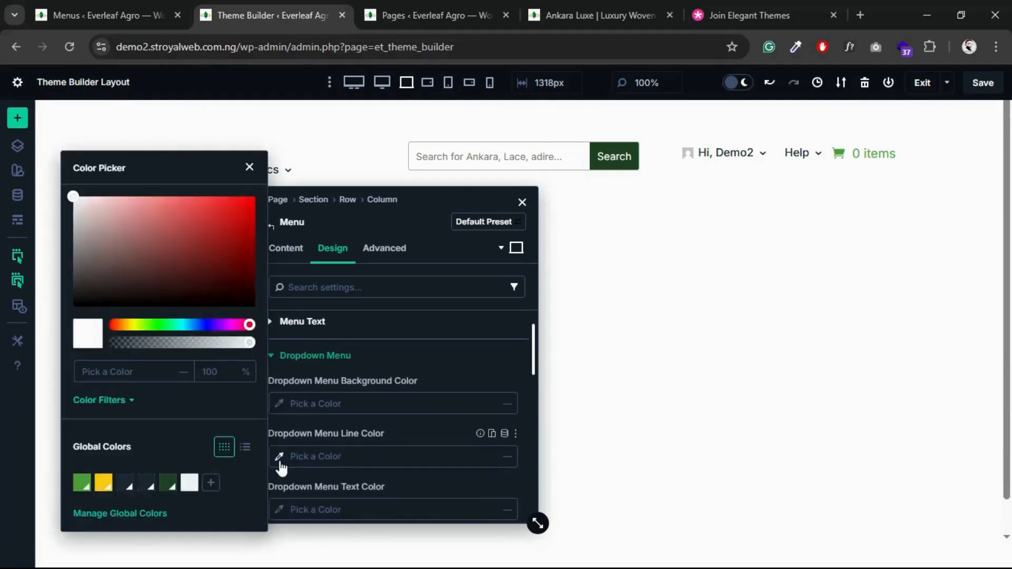
{"action": "left_click", "coordinate": [168, 494]}
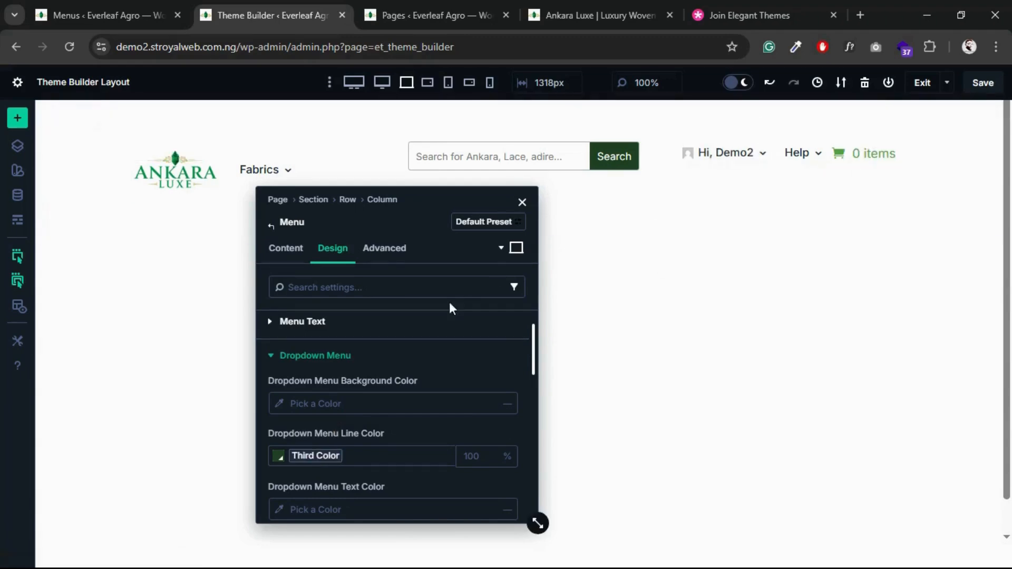
- Set the dropdown menu text colour to Heading Text Color and its active link colour to Primary Color
{"action": "scroll", "coordinate": [351, 403], "scroll_direction": "down", "scroll_amount": 1}
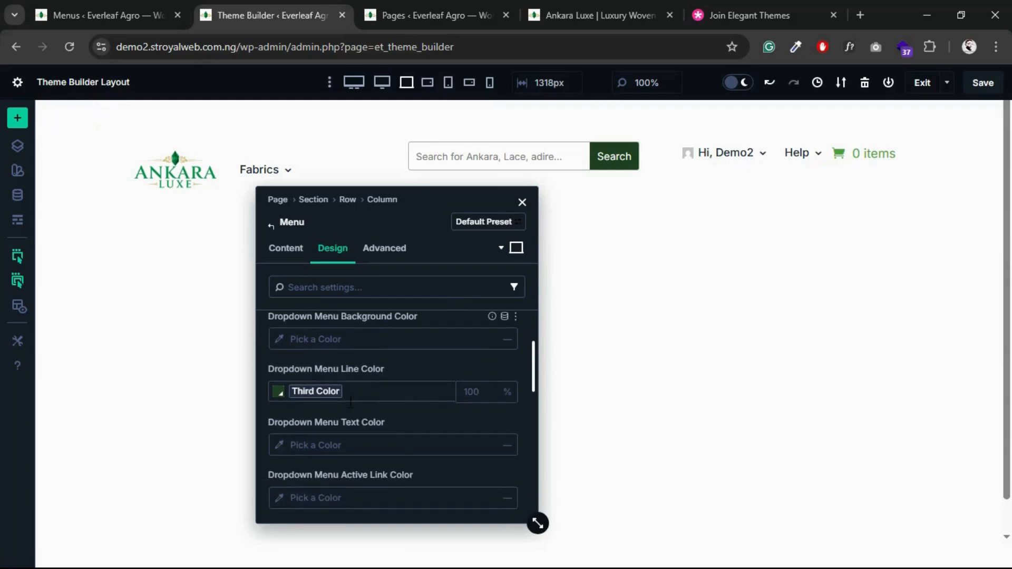
{"action": "left_click", "coordinate": [279, 446]}
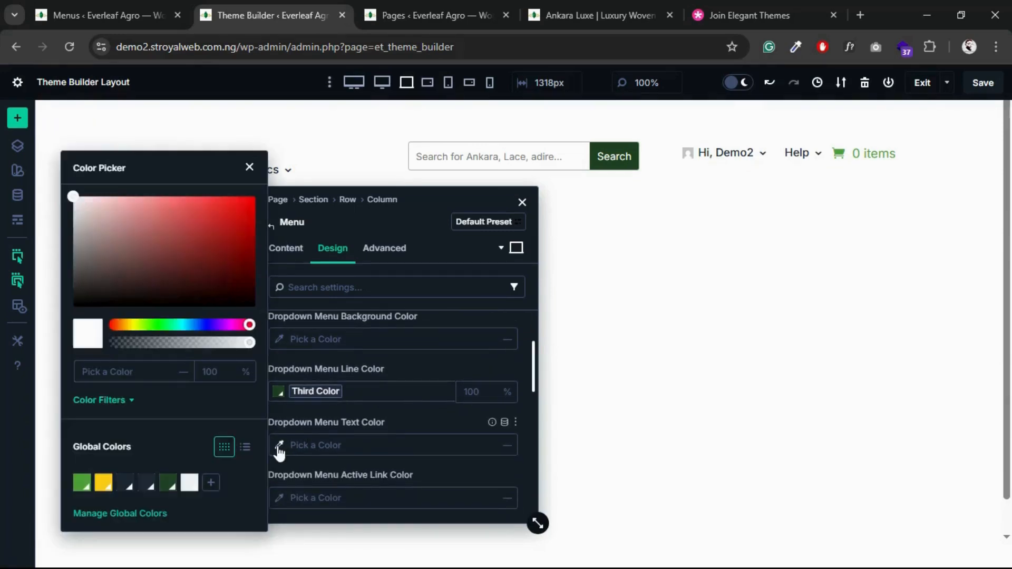
{"action": "left_click", "coordinate": [130, 494]}
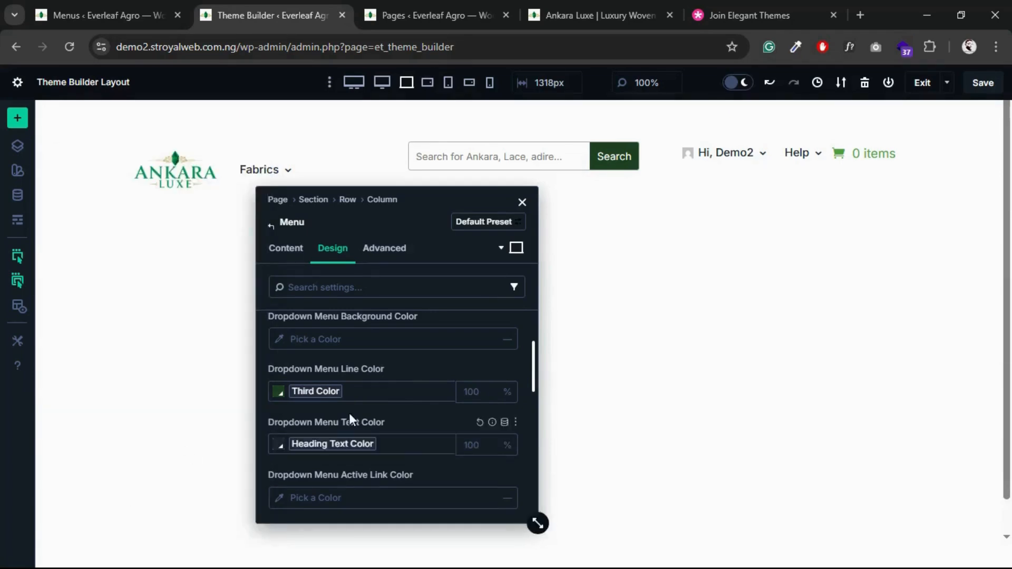
{"action": "scroll", "coordinate": [387, 432], "scroll_direction": "down", "scroll_amount": 3}
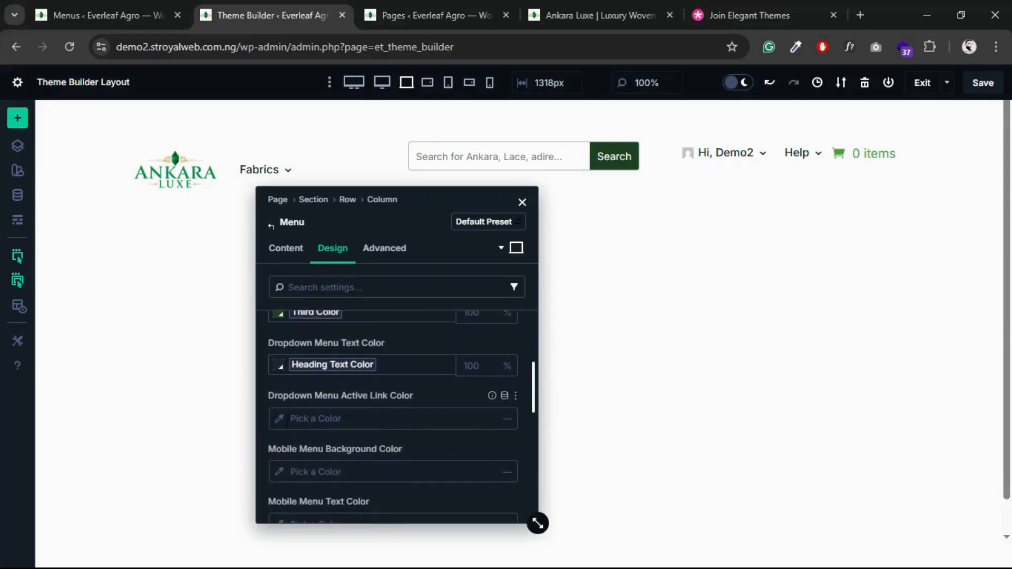
{"action": "left_click", "coordinate": [280, 420]}
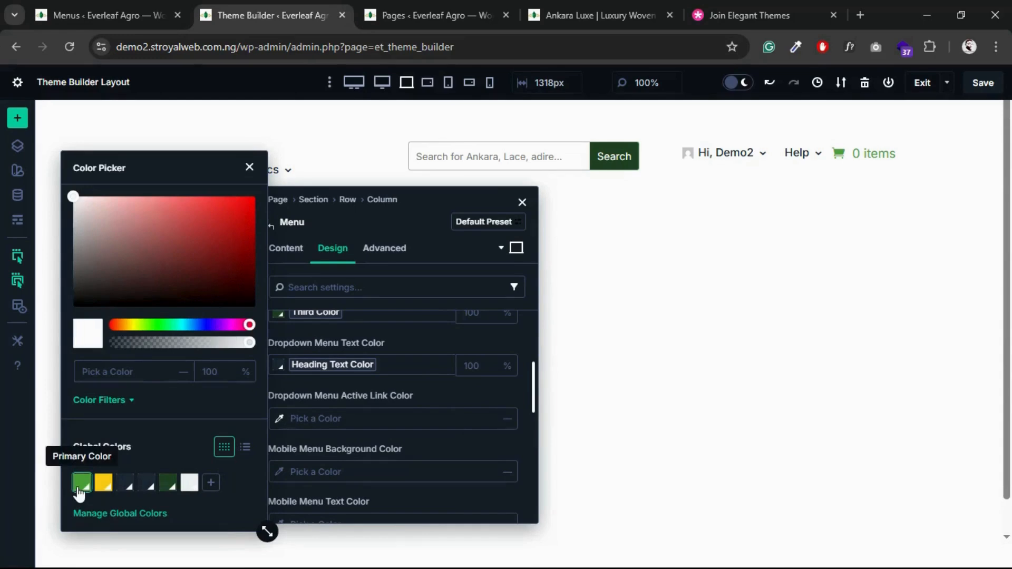
{"action": "left_click", "coordinate": [81, 483]}
- Slightly reduce the shopping cart icon's font size in the menu's icon settings
{"action": "scroll", "coordinate": [328, 436], "scroll_direction": "down", "scroll_amount": 1}
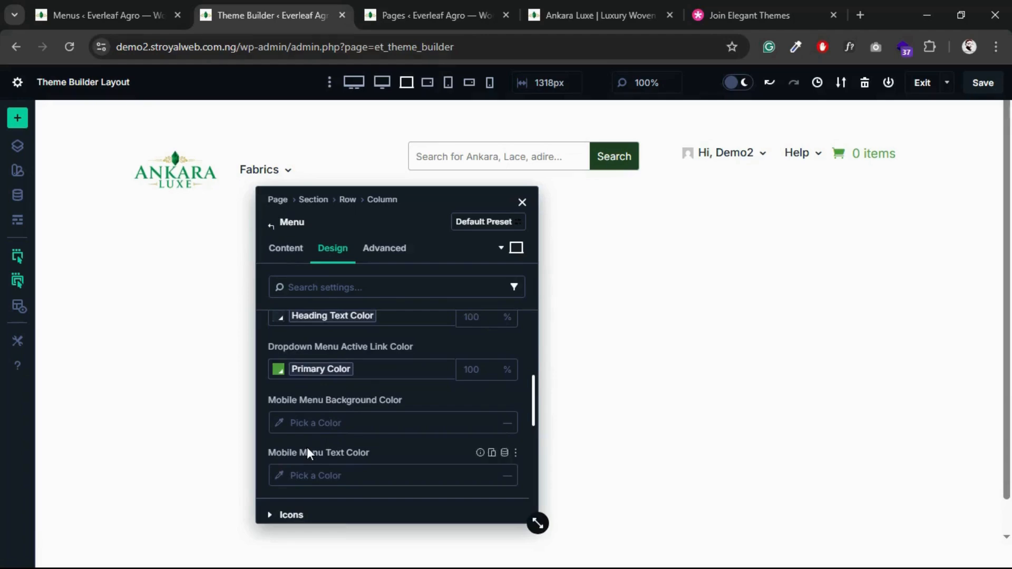
{"action": "scroll", "coordinate": [371, 385], "scroll_direction": "down", "scroll_amount": 1}
{"action": "scroll", "coordinate": [369, 383], "scroll_direction": "down", "scroll_amount": 1}
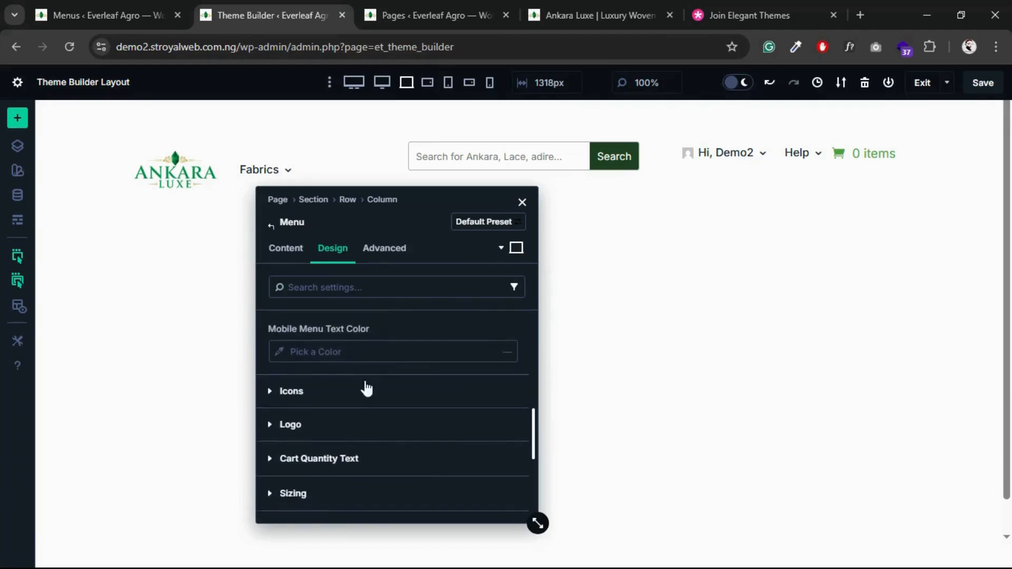
{"action": "left_click", "coordinate": [271, 391]}
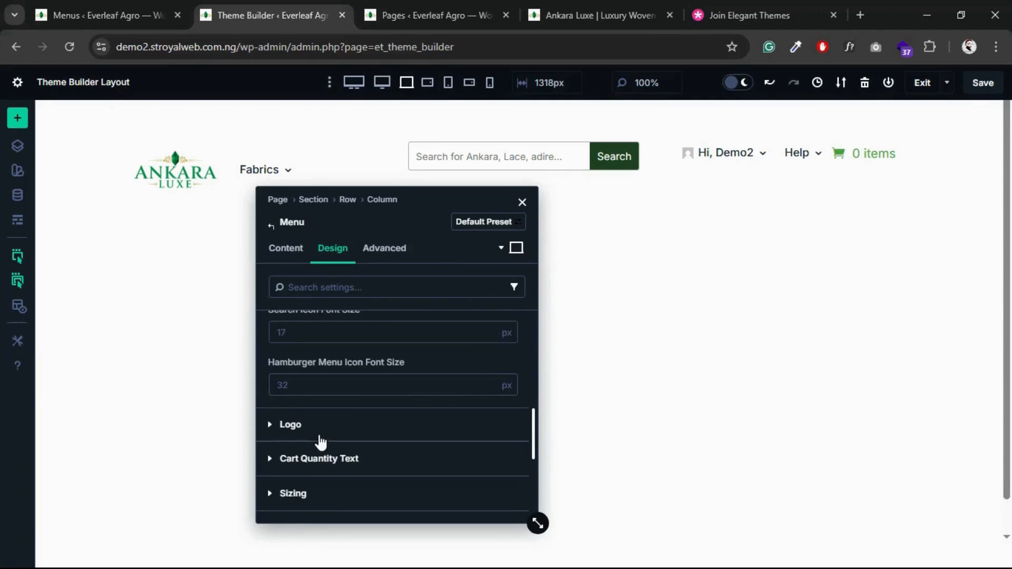
{"action": "scroll", "coordinate": [298, 384], "scroll_direction": "up", "scroll_amount": 1}
{"action": "scroll", "coordinate": [298, 383], "scroll_direction": "up", "scroll_amount": 1}
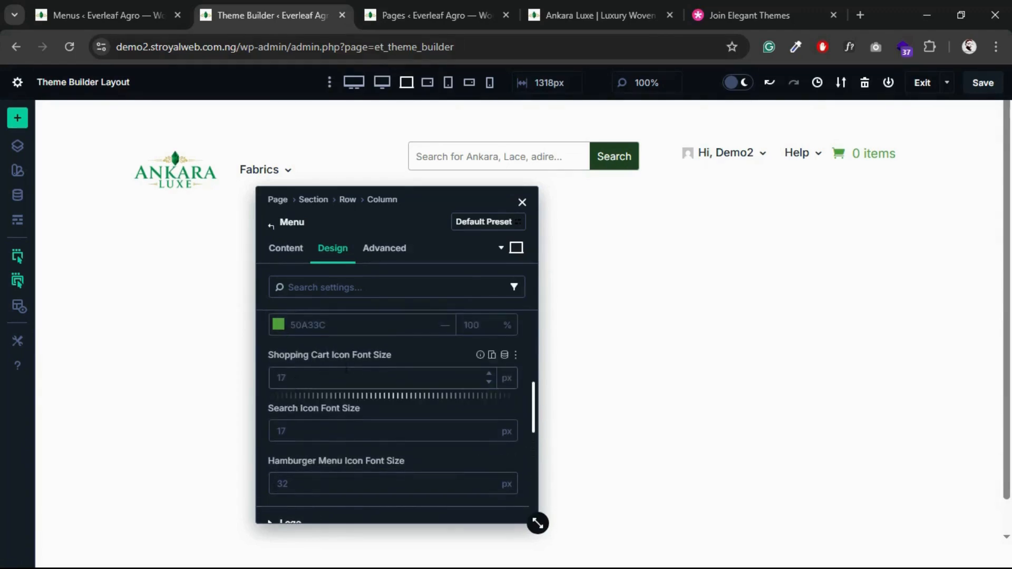
{"action": "left_click", "coordinate": [488, 382]}
- Set the cart quantity text colour to the global Third Color
{"action": "scroll", "coordinate": [373, 411], "scroll_direction": "down", "scroll_amount": 5}
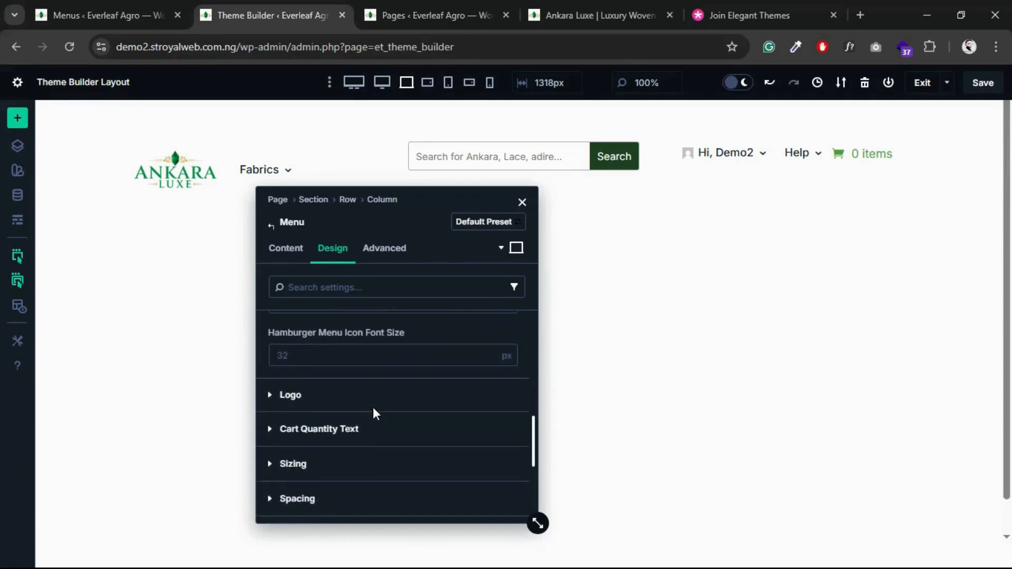
{"action": "scroll", "coordinate": [373, 408], "scroll_direction": "down", "scroll_amount": 1}
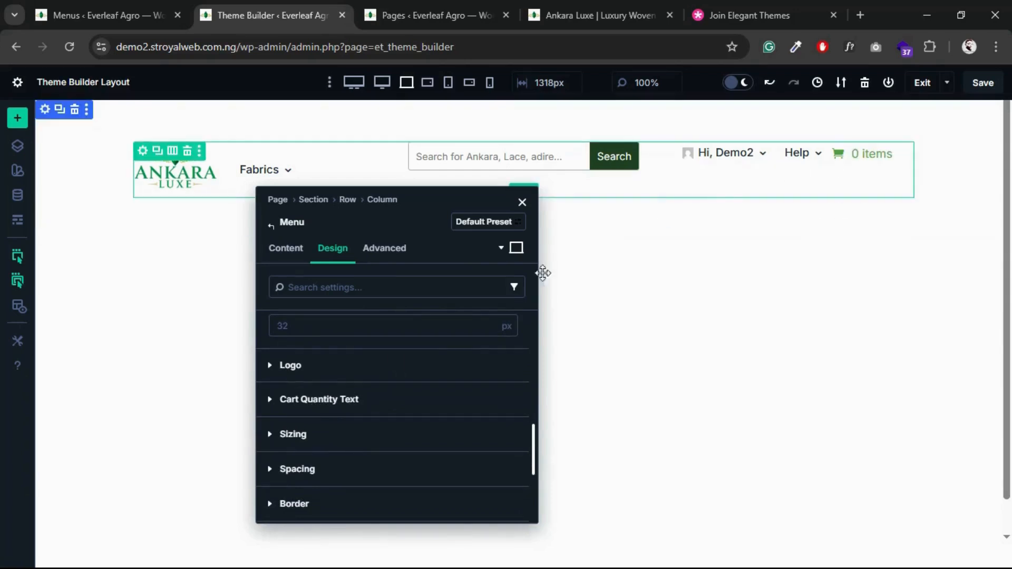
{"action": "left_click", "coordinate": [271, 402]}
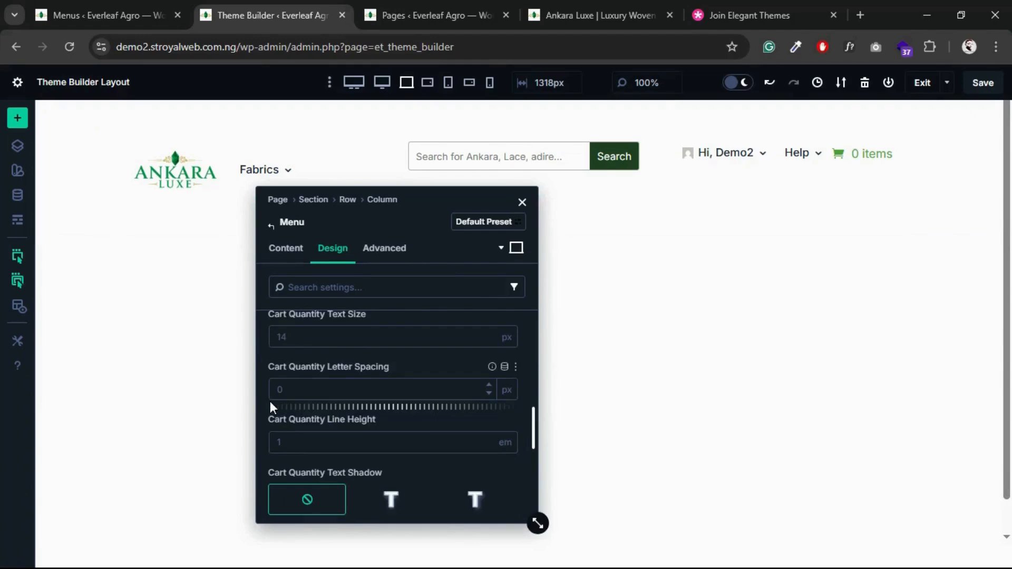
{"action": "scroll", "coordinate": [270, 401], "scroll_direction": "up", "scroll_amount": 4}
{"action": "scroll", "coordinate": [272, 399], "scroll_direction": "up", "scroll_amount": 2}
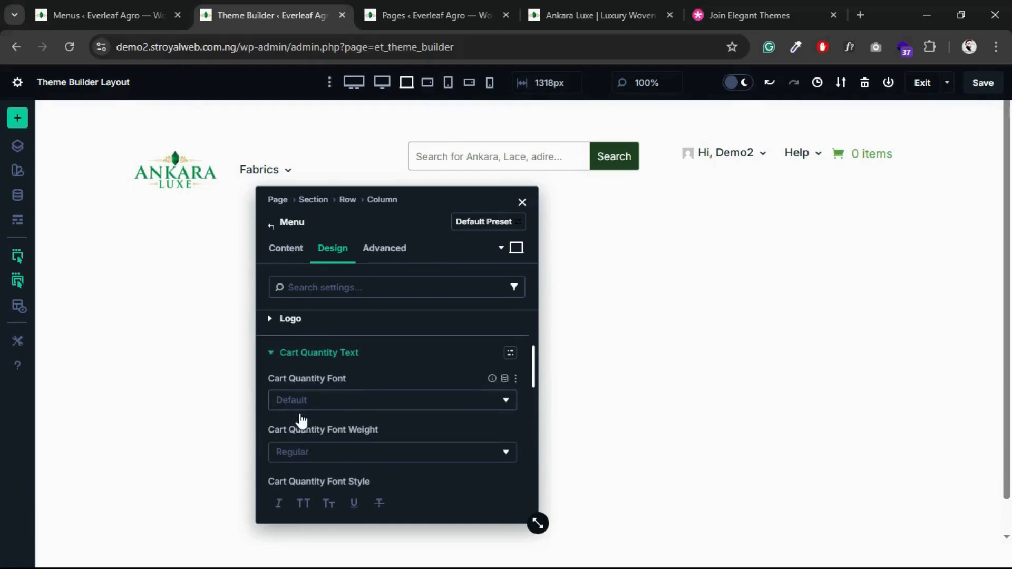
{"action": "scroll", "coordinate": [301, 416], "scroll_direction": "down", "scroll_amount": 2}
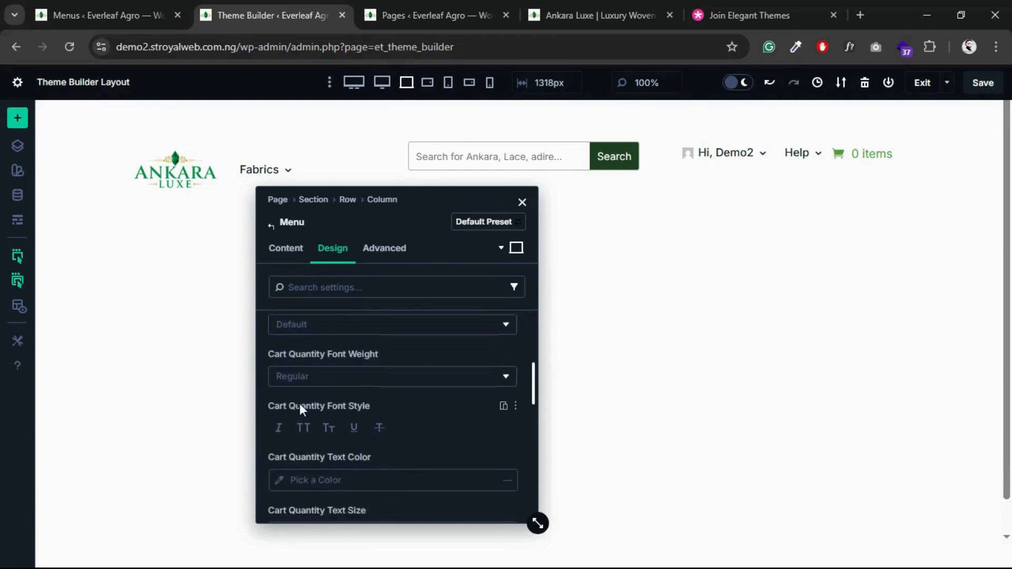
{"action": "scroll", "coordinate": [299, 404], "scroll_direction": "up", "scroll_amount": 1}
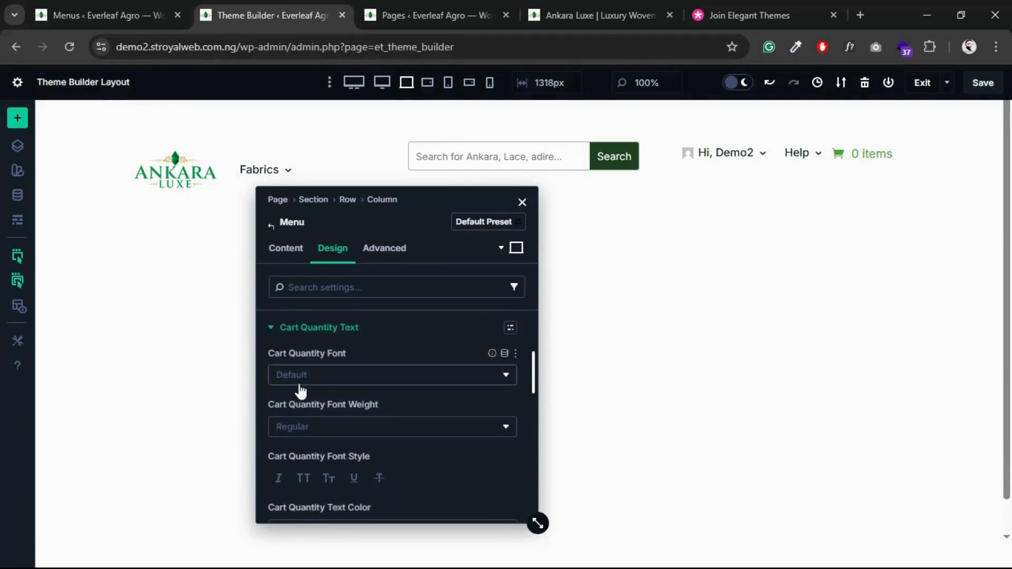
{"action": "scroll", "coordinate": [297, 438], "scroll_direction": "down", "scroll_amount": 1}
{"action": "scroll", "coordinate": [296, 437], "scroll_direction": "down", "scroll_amount": 2}
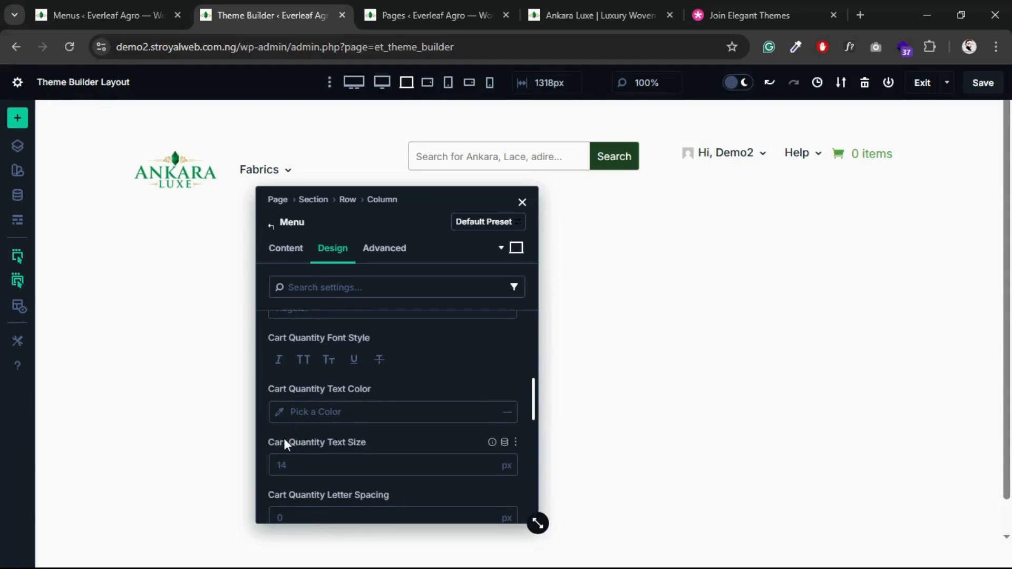
{"action": "left_click", "coordinate": [279, 412]}
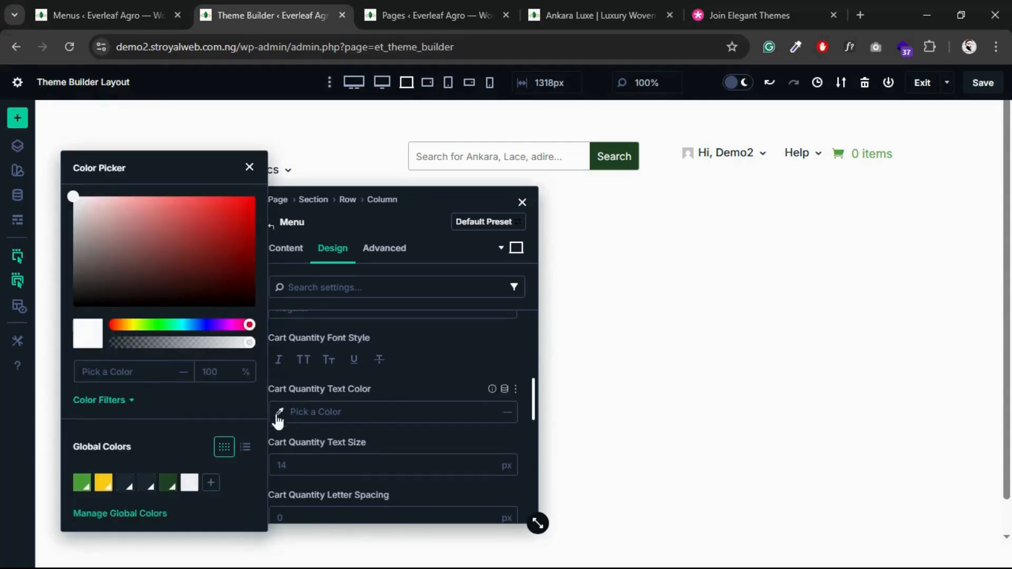
{"action": "left_click", "coordinate": [169, 483]}
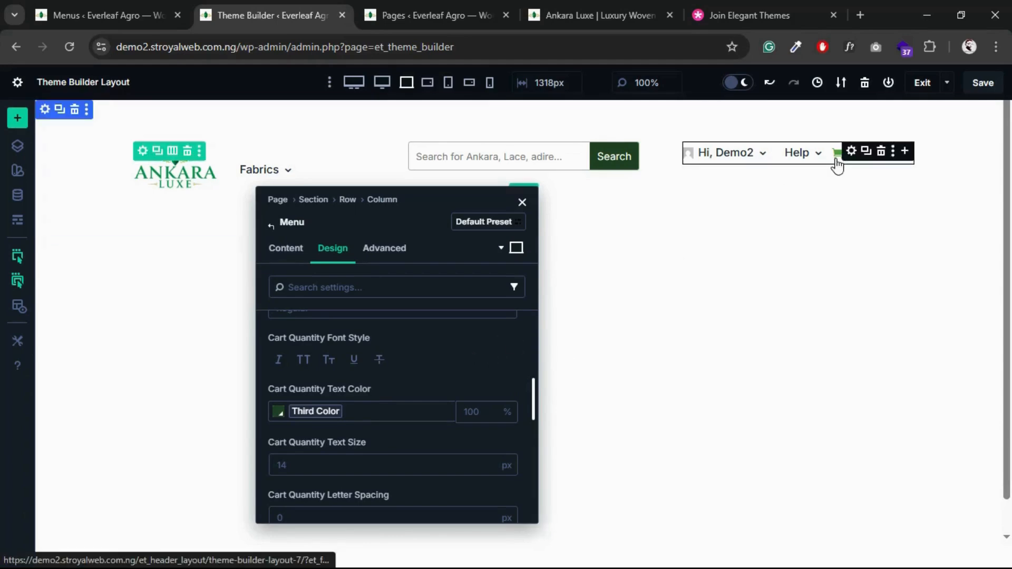
- Set the cart quantity text size to 13 px and collapse its settings group
{"action": "scroll", "coordinate": [338, 446], "scroll_direction": "down", "scroll_amount": 1}
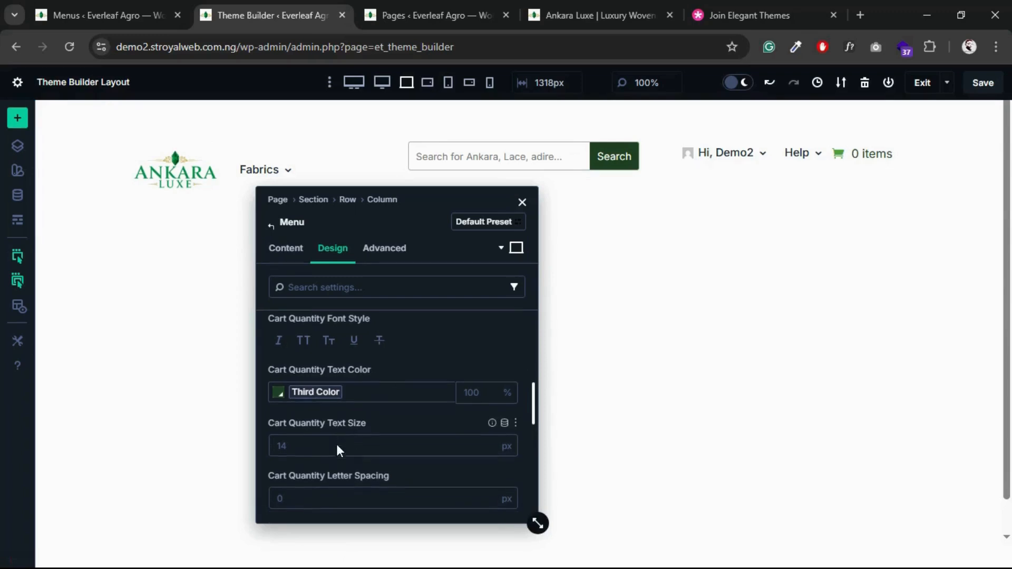
{"action": "left_click", "coordinate": [489, 448]}
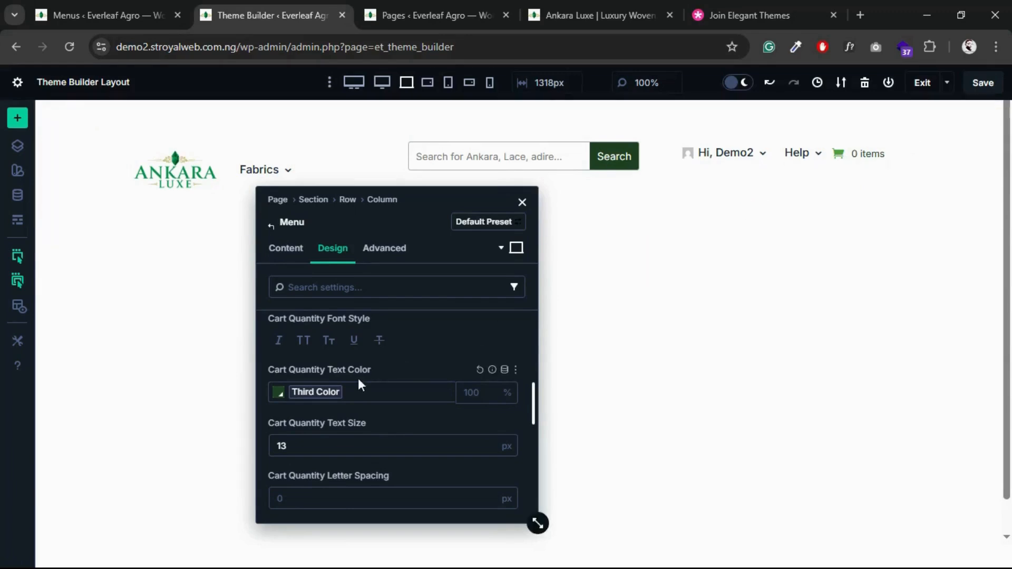
{"action": "scroll", "coordinate": [359, 379], "scroll_direction": "up", "scroll_amount": 5}
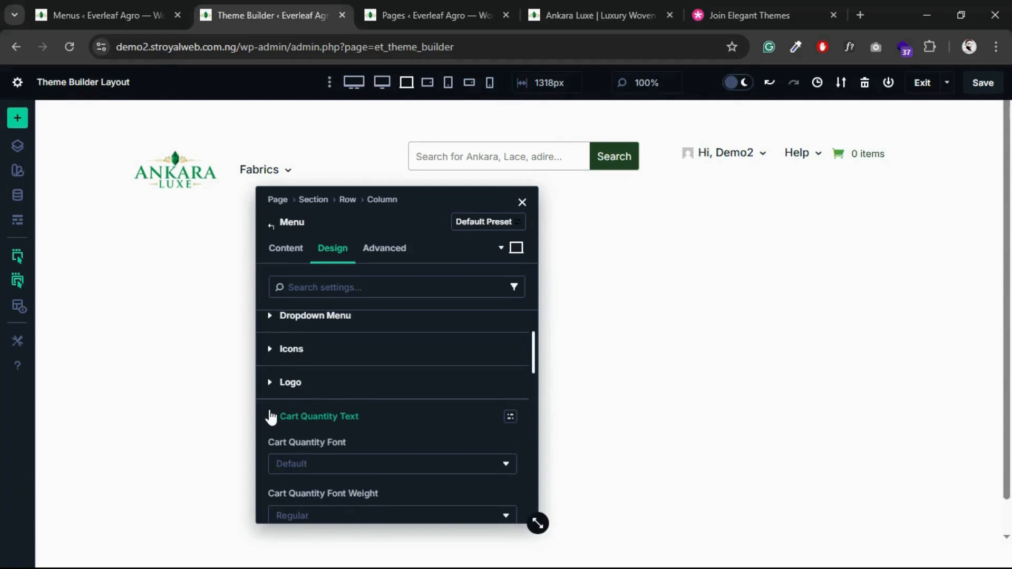
{"action": "left_click", "coordinate": [271, 417]}
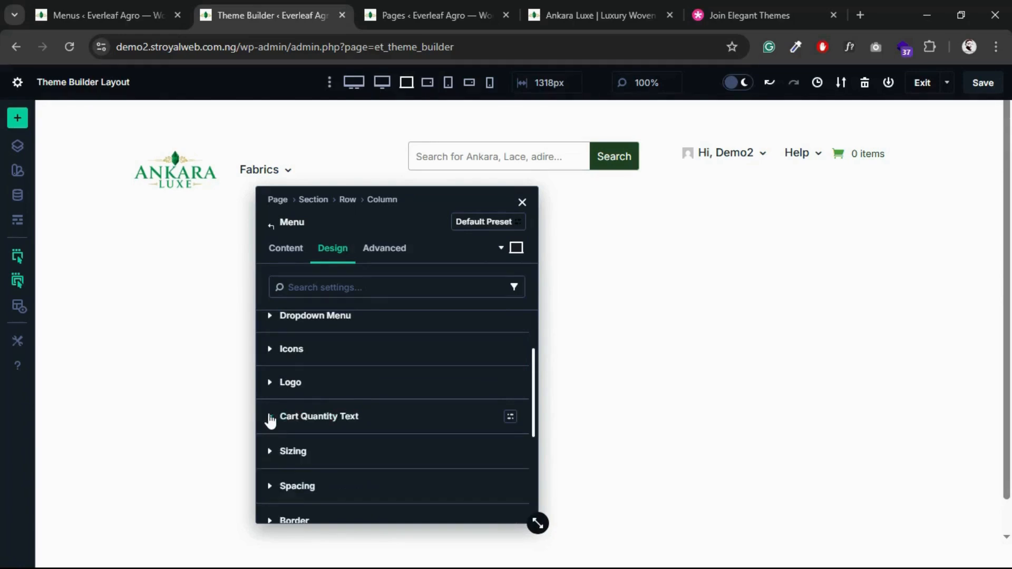
- Set the shopping cart icon colour to the global Third Color and close the Menu module settings
{"action": "left_click", "coordinate": [271, 349]}
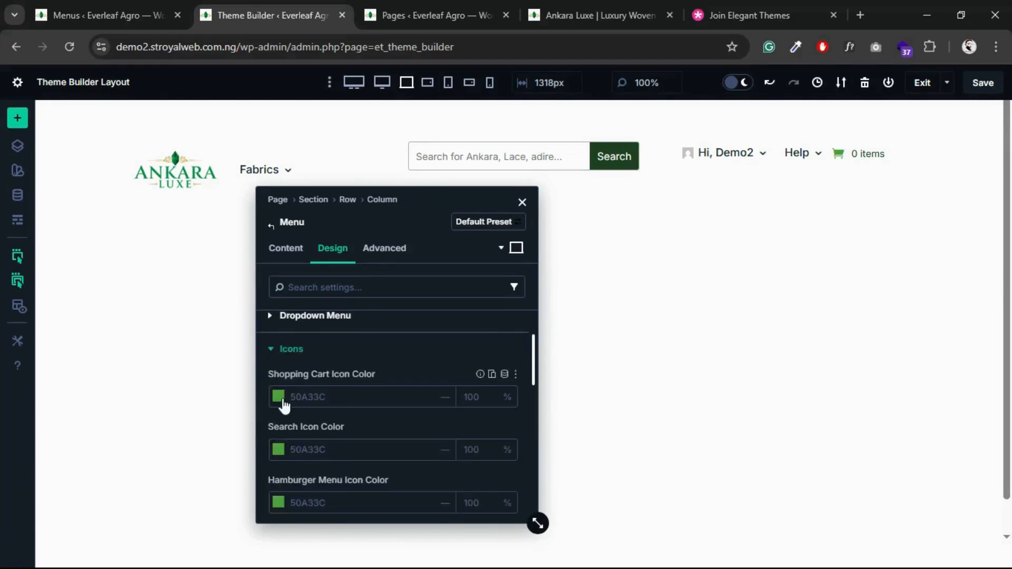
{"action": "scroll", "coordinate": [285, 407], "scroll_direction": "down", "scroll_amount": 1}
{"action": "scroll", "coordinate": [284, 405], "scroll_direction": "up", "scroll_amount": 1}
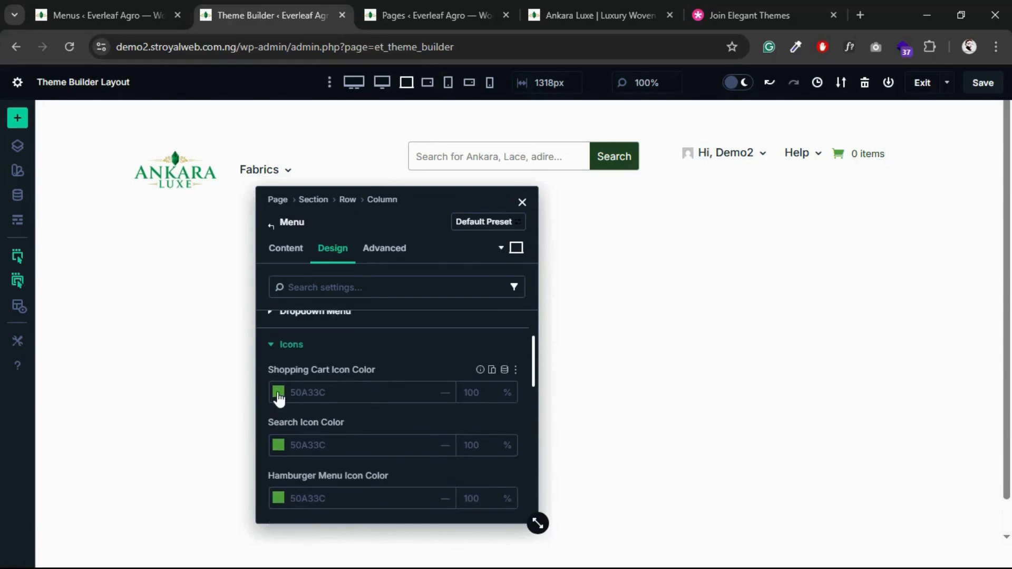
{"action": "left_click", "coordinate": [278, 394]}
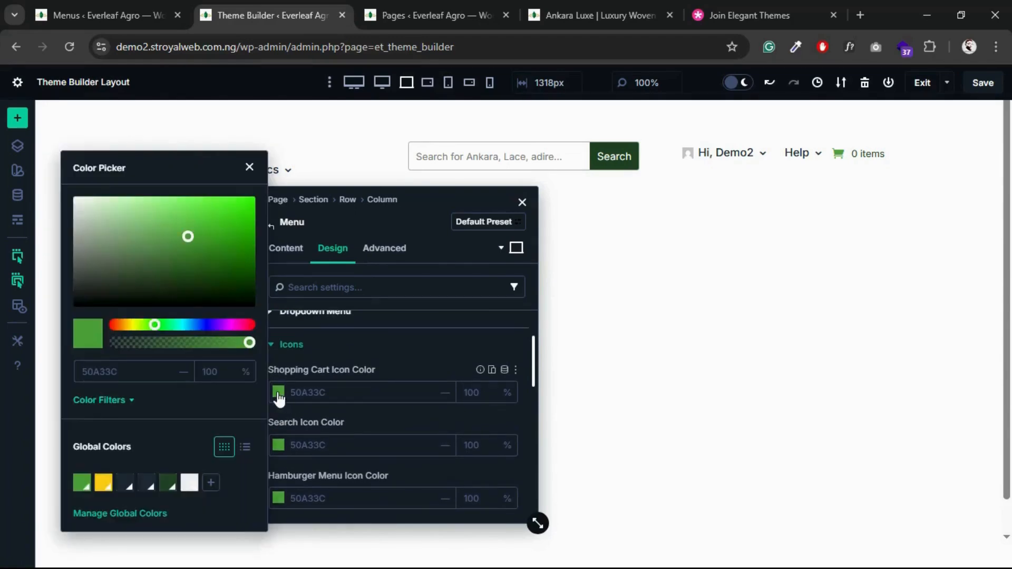
{"action": "left_click", "coordinate": [173, 482]}
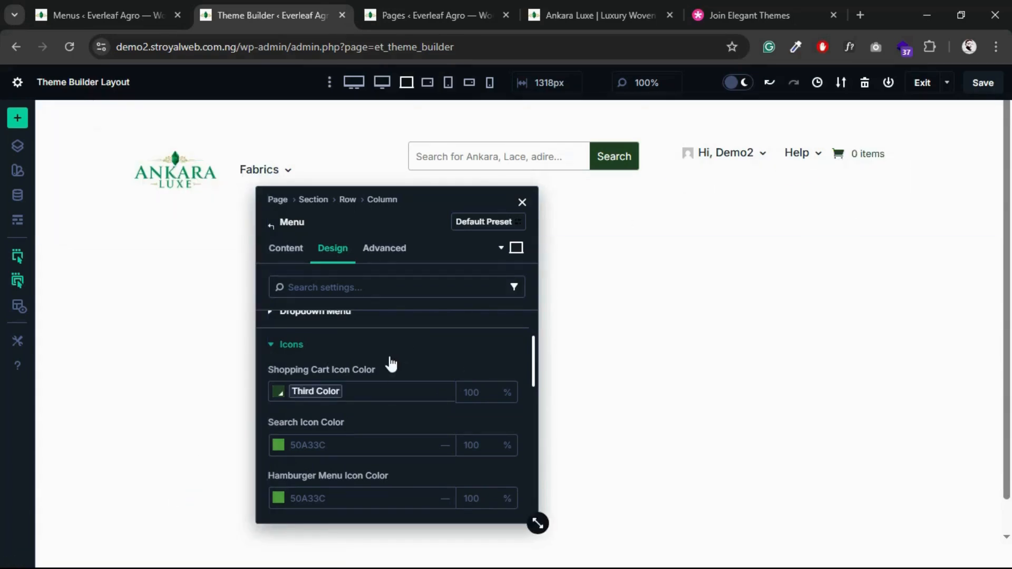
{"action": "left_click", "coordinate": [369, 348]}
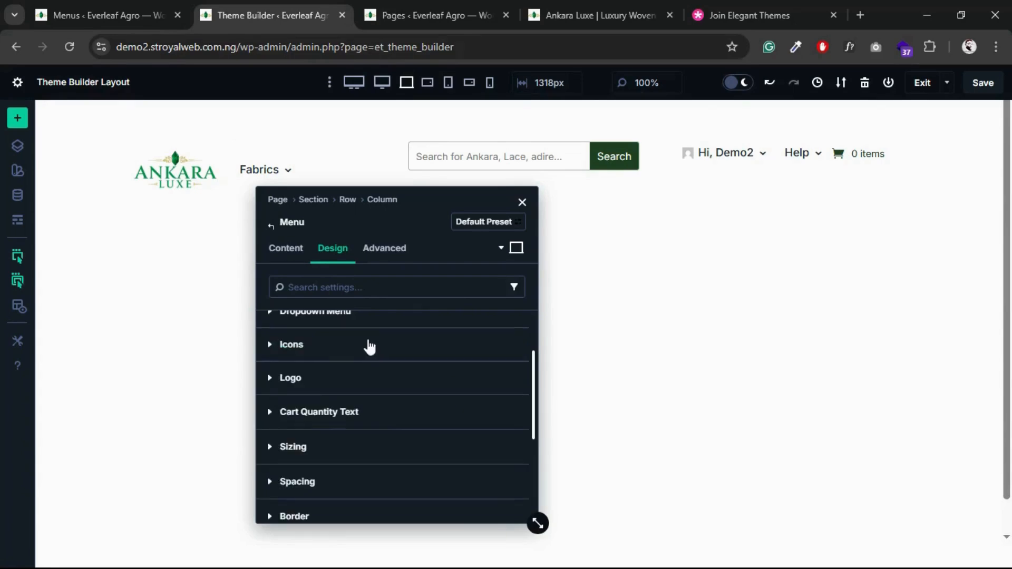
{"action": "left_click", "coordinate": [522, 203]}
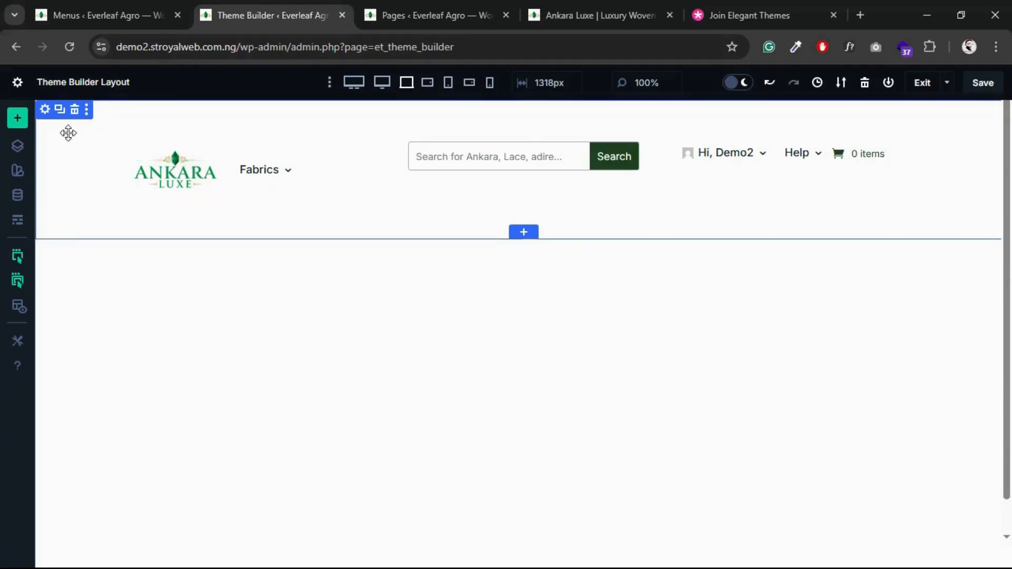
- Set the header section's background colour to FCFCFC and close the Section settings
{"action": "left_click", "coordinate": [46, 110]}
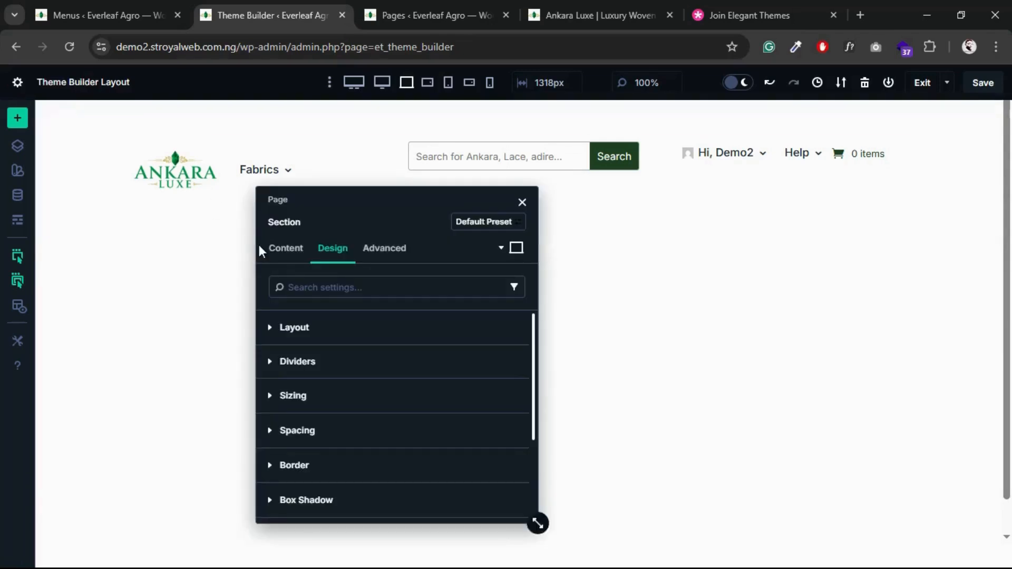
{"action": "left_click", "coordinate": [291, 250]}
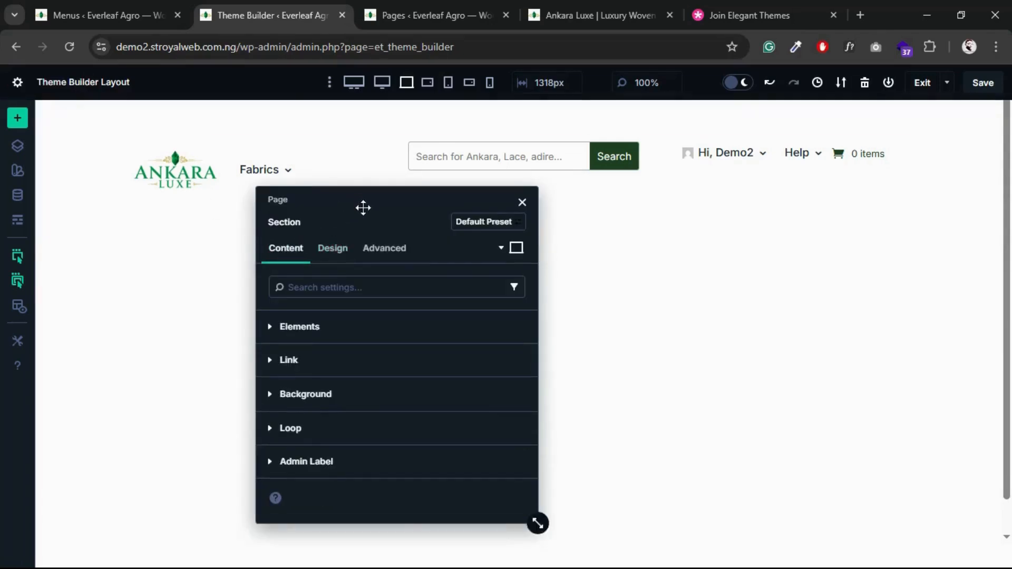
{"action": "left_click_drag", "start_coordinate": [362, 208], "coordinate": [723, 206]}
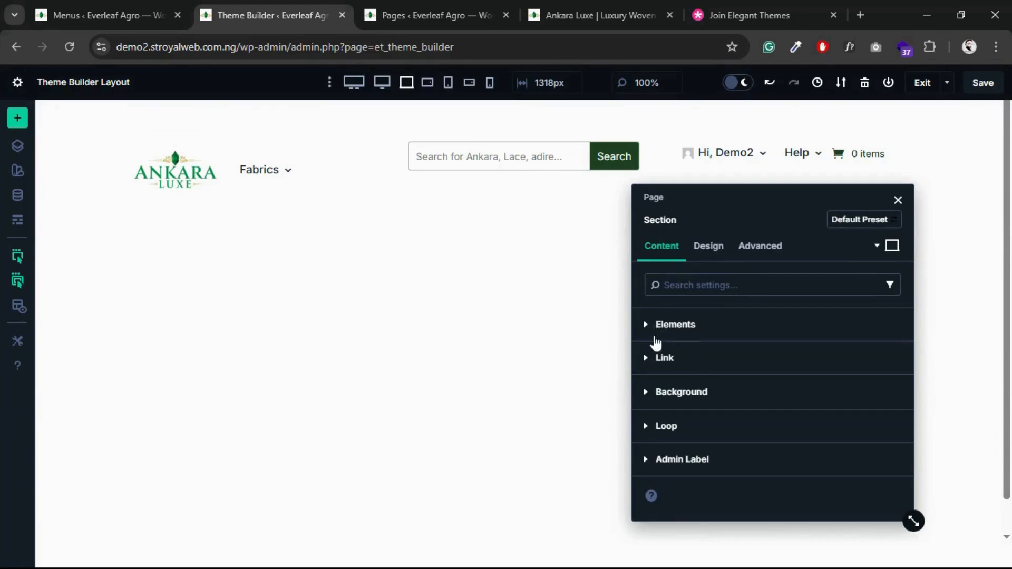
{"action": "left_click", "coordinate": [652, 392]}
{"action": "scroll", "coordinate": [719, 441], "scroll_direction": "down", "scroll_amount": 3}
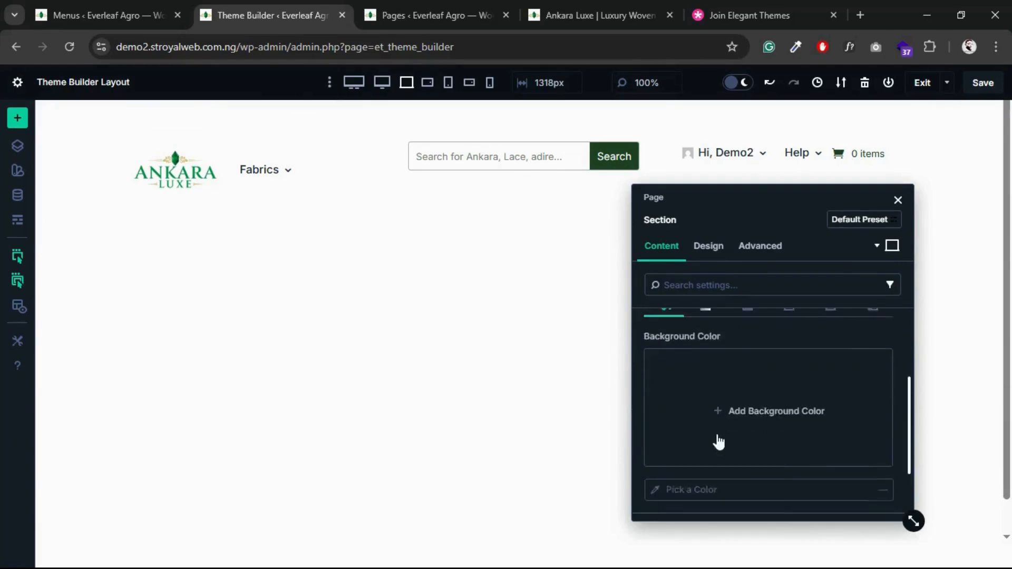
{"action": "scroll", "coordinate": [724, 433], "scroll_direction": "up", "scroll_amount": 1}
{"action": "left_click", "coordinate": [725, 422]}
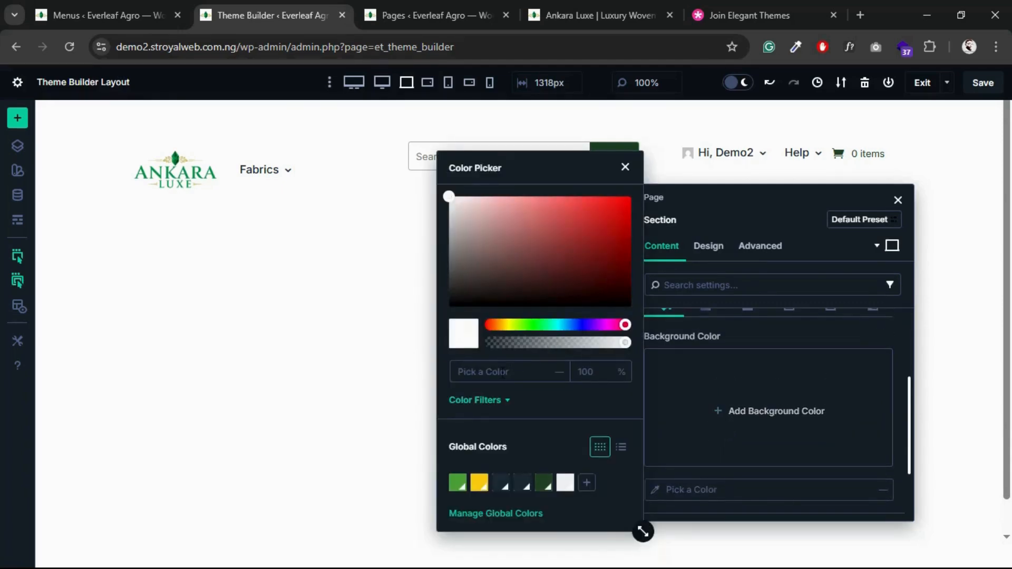
{"action": "left_click", "coordinate": [502, 373]}
{"action": "type", "text": "fcfcfc"}
{"action": "key", "text": "Return"}
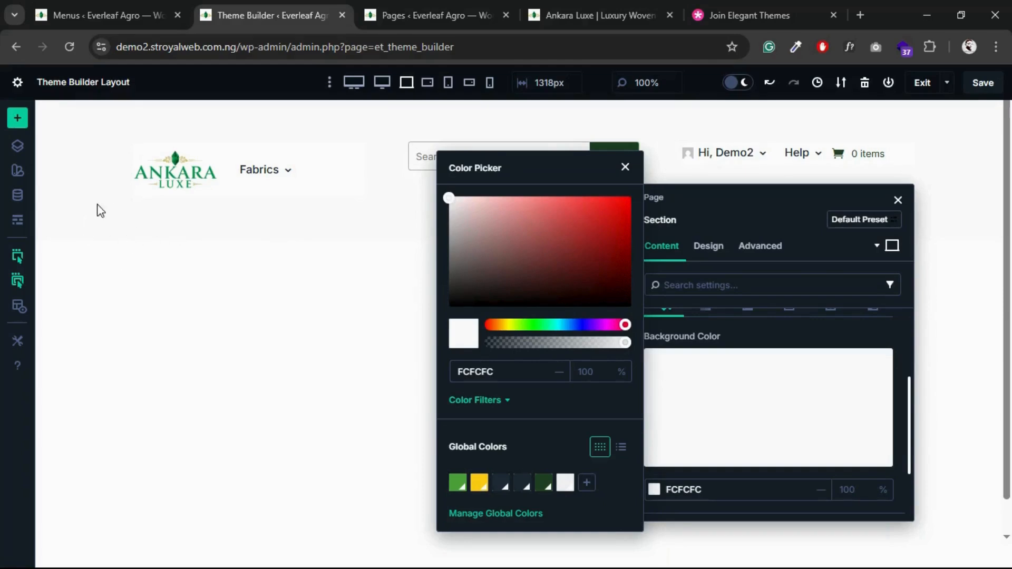
{"action": "left_click", "coordinate": [623, 168]}
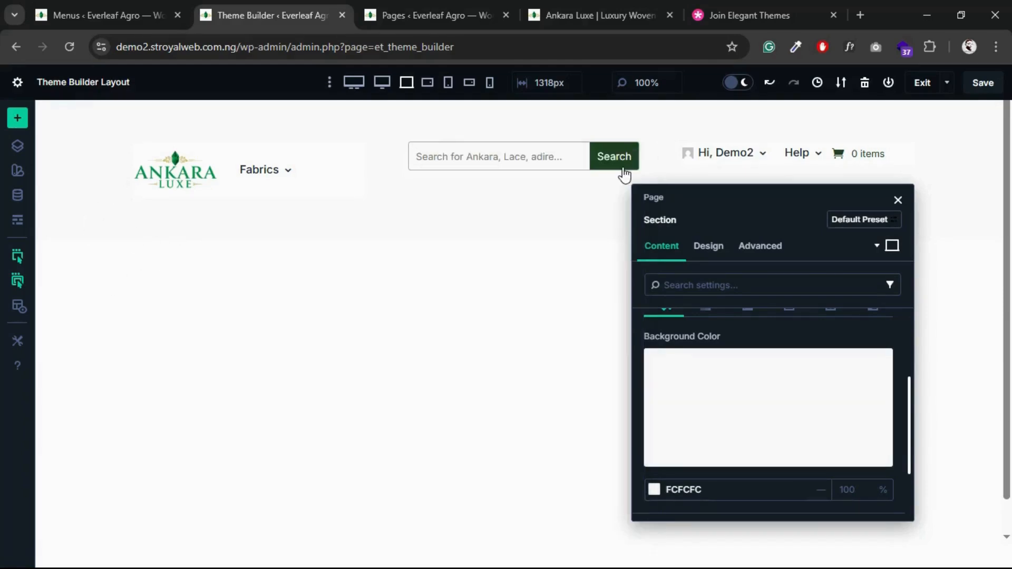
{"action": "left_click", "coordinate": [897, 201]}
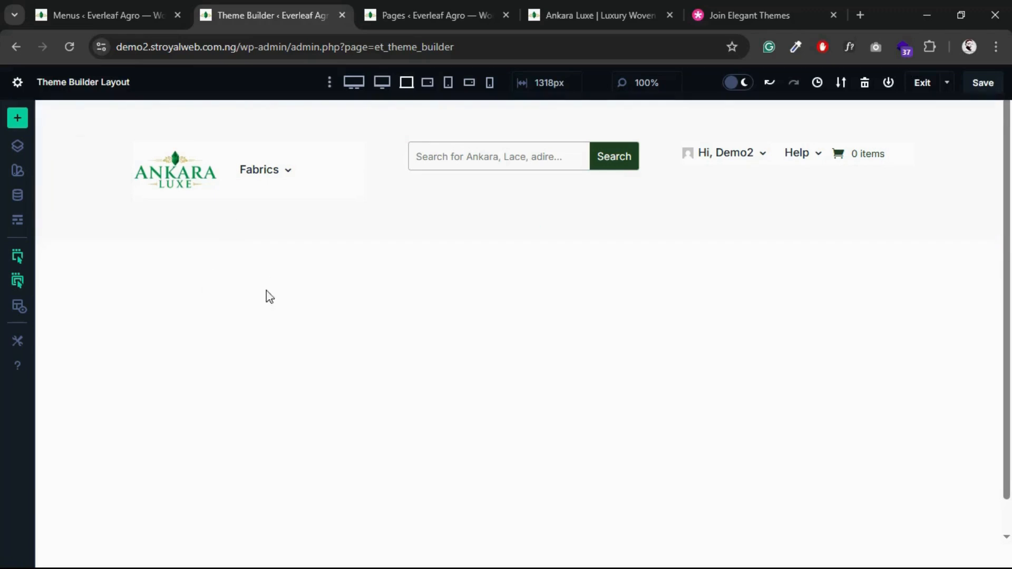
- Turn on the element outlines in the layout and set the header row's horizontal gap to 2%
{"action": "left_click", "coordinate": [18, 311]}
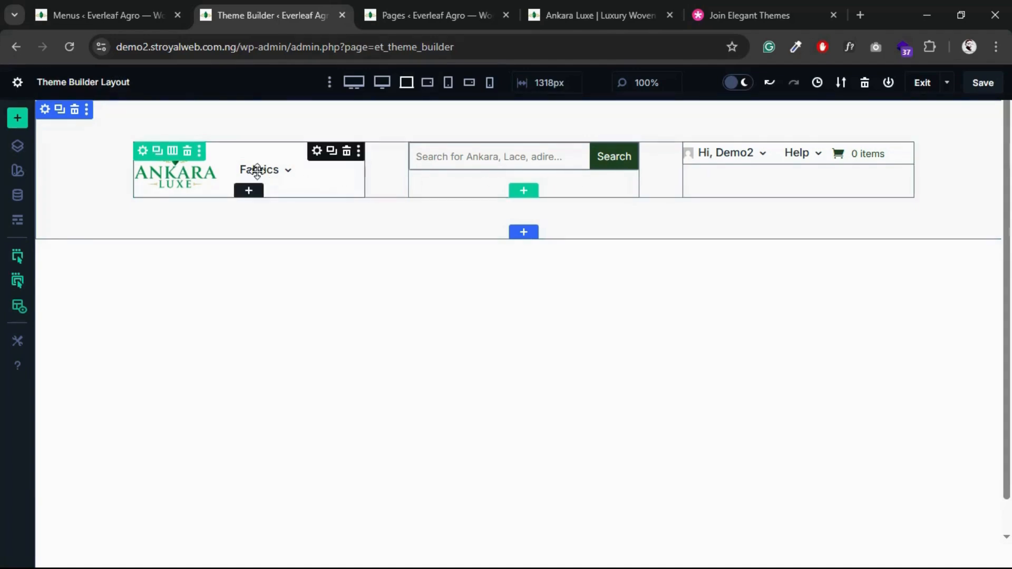
{"action": "left_click", "coordinate": [143, 152]}
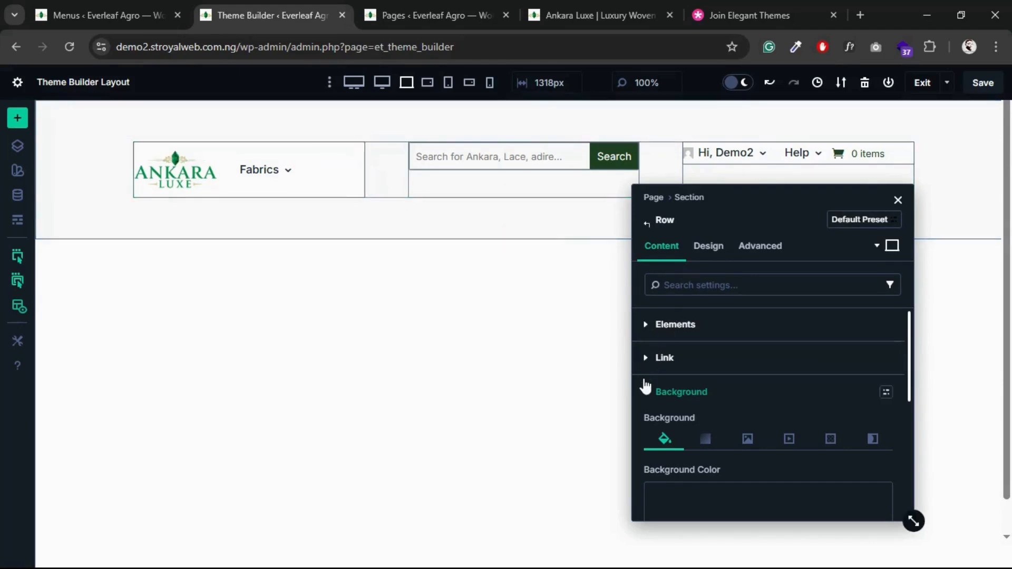
{"action": "left_click", "coordinate": [645, 392]}
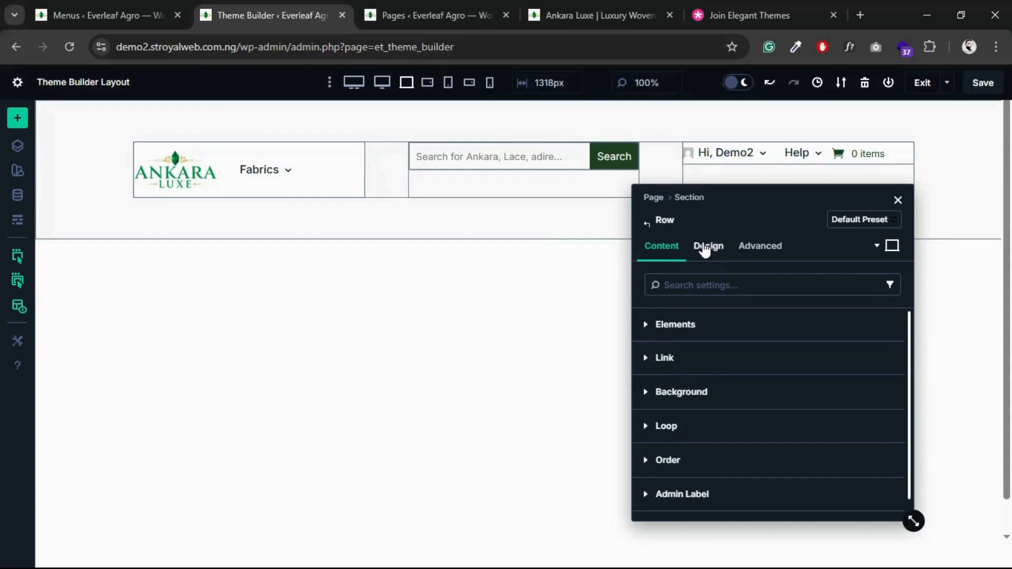
{"action": "left_click", "coordinate": [706, 249]}
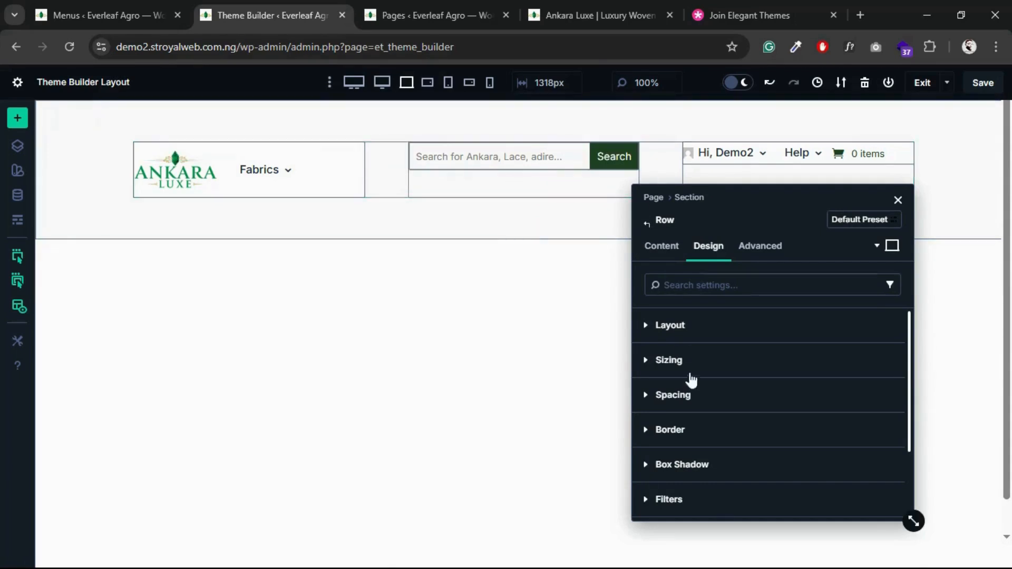
{"action": "left_click", "coordinate": [647, 327]}
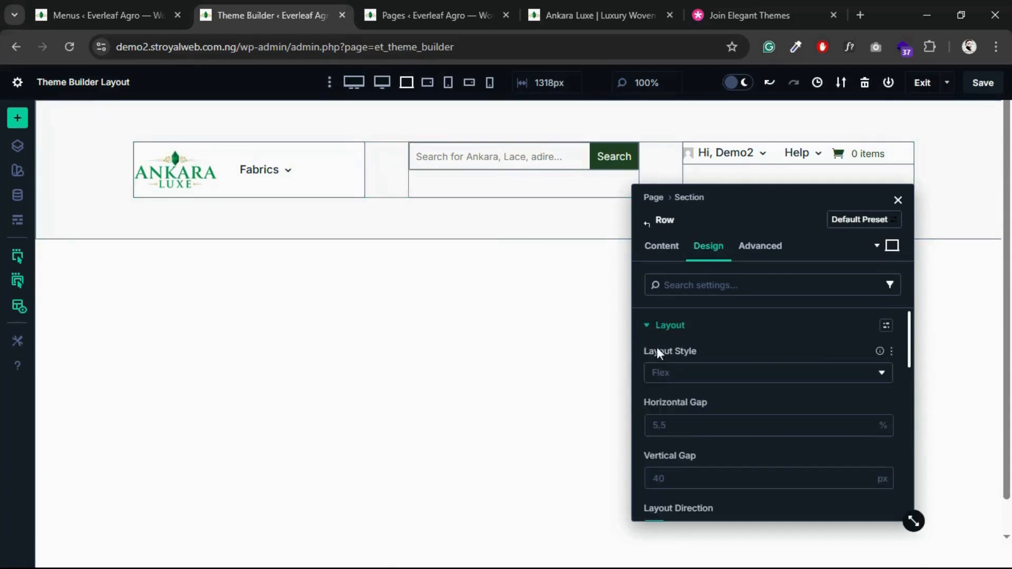
{"action": "left_click", "coordinate": [672, 425]}
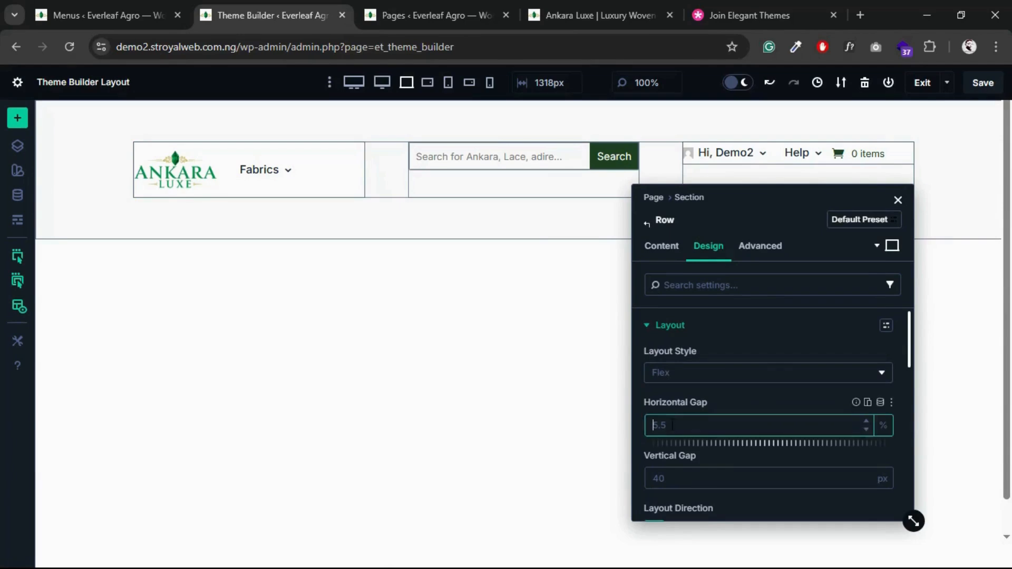
{"action": "left_click", "coordinate": [760, 396]}
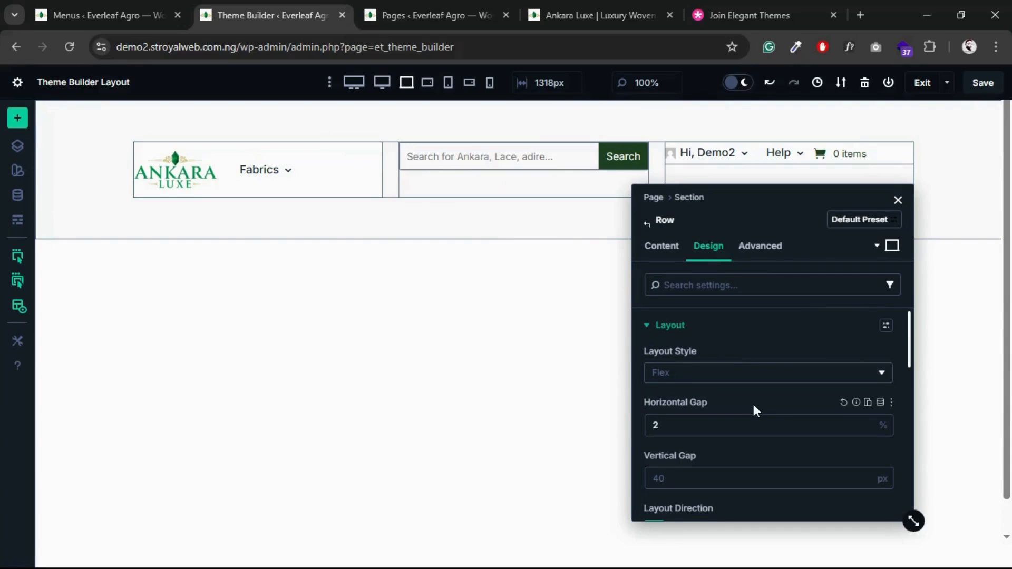
- Align the header row's items to the center and justify its content with space between
{"action": "scroll", "coordinate": [754, 408], "scroll_direction": "down", "scroll_amount": 3}
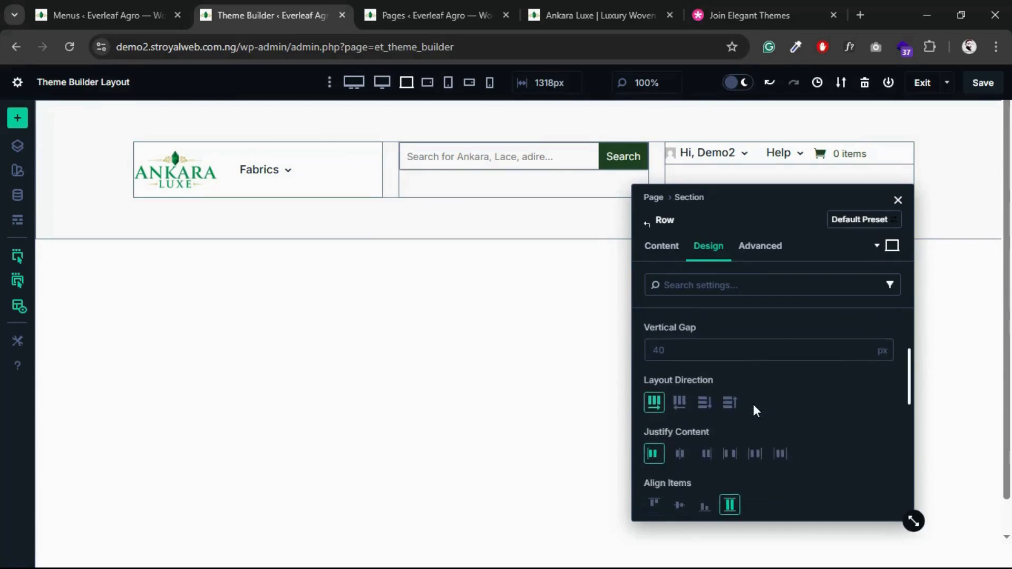
{"action": "scroll", "coordinate": [754, 404], "scroll_direction": "down", "scroll_amount": 1}
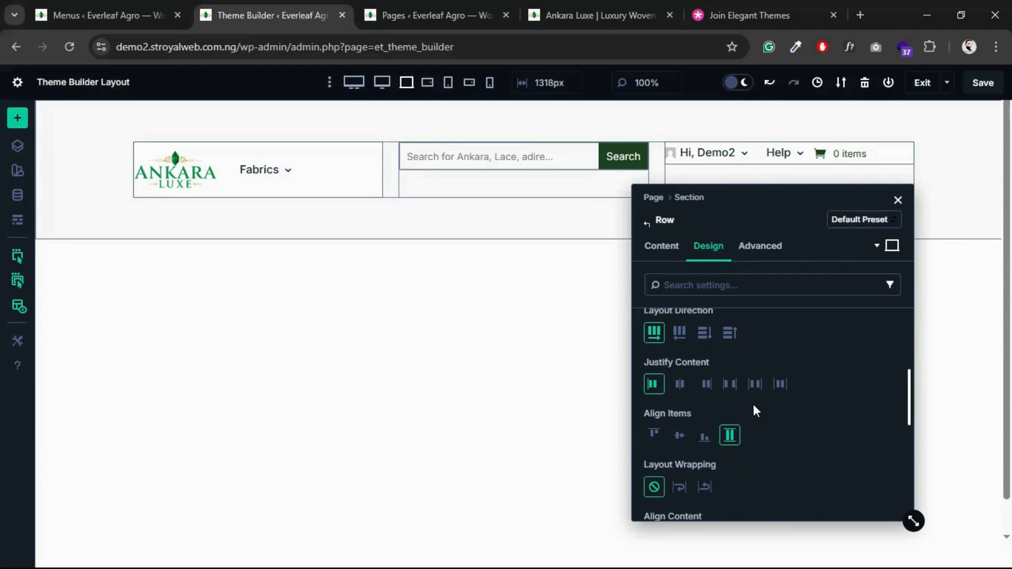
{"action": "left_click", "coordinate": [680, 435]}
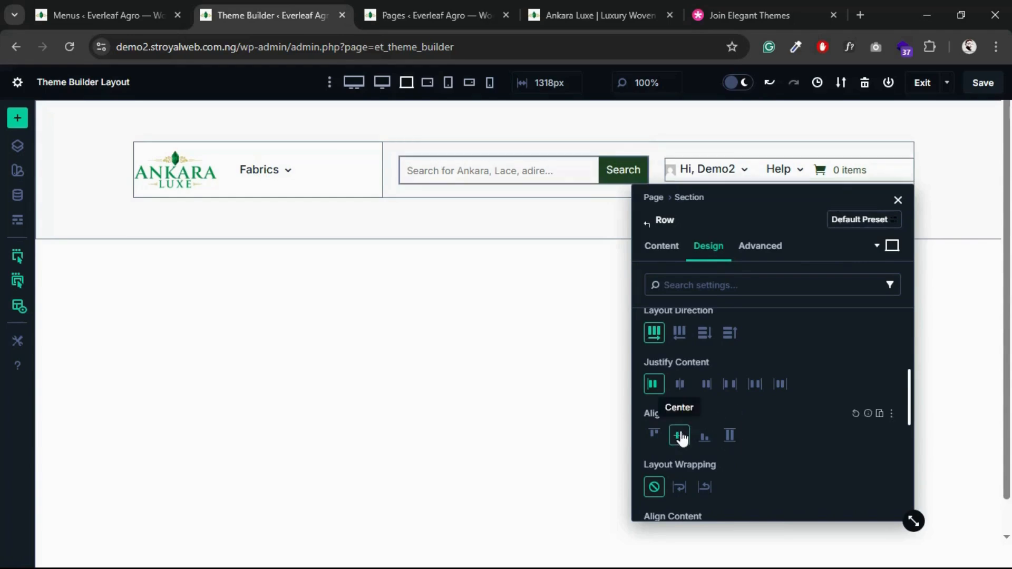
{"action": "left_click_drag", "start_coordinate": [762, 220], "coordinate": [723, 228]}
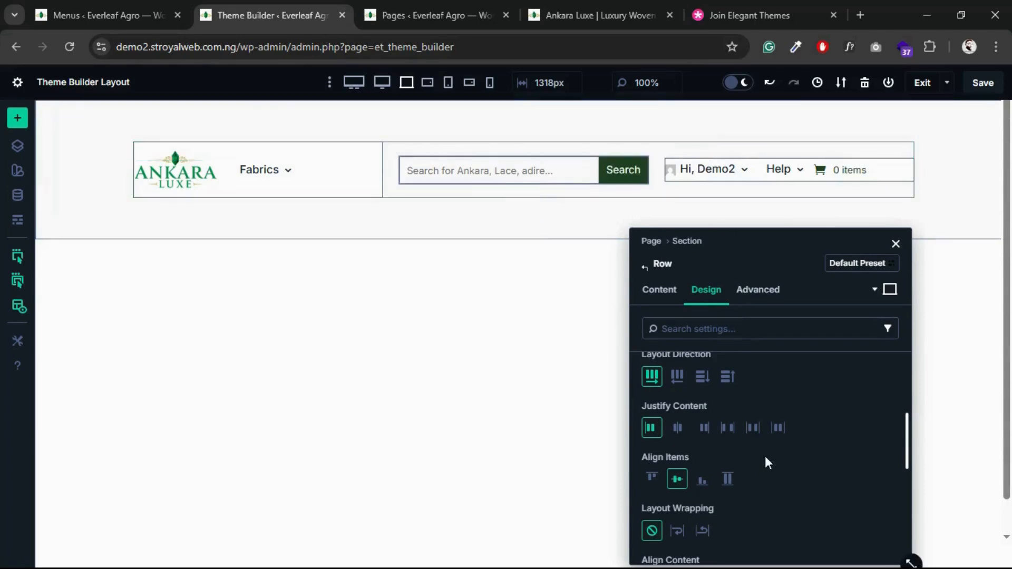
{"action": "scroll", "coordinate": [764, 456], "scroll_direction": "down", "scroll_amount": 2}
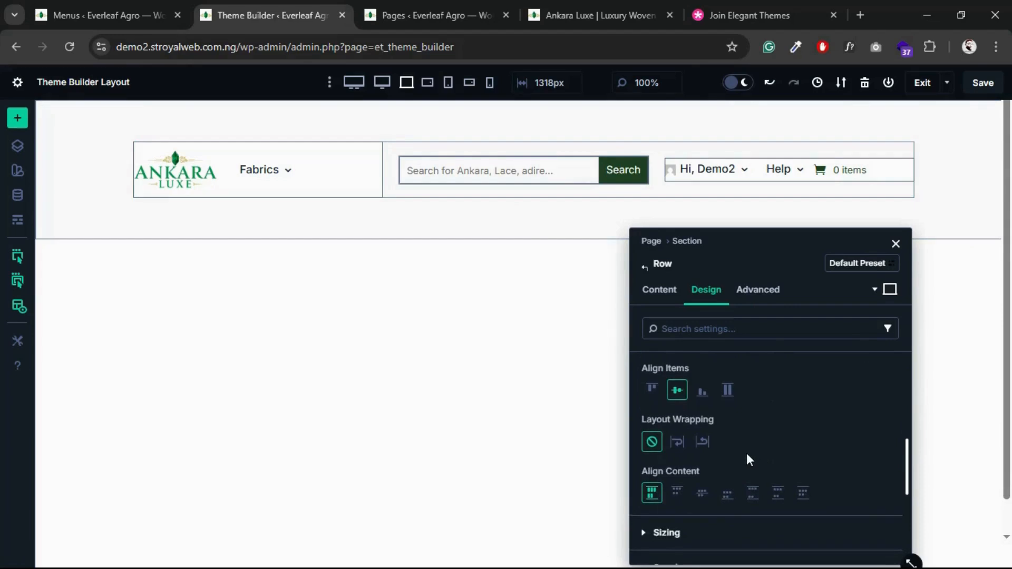
{"action": "scroll", "coordinate": [747, 453], "scroll_direction": "up", "scroll_amount": 1}
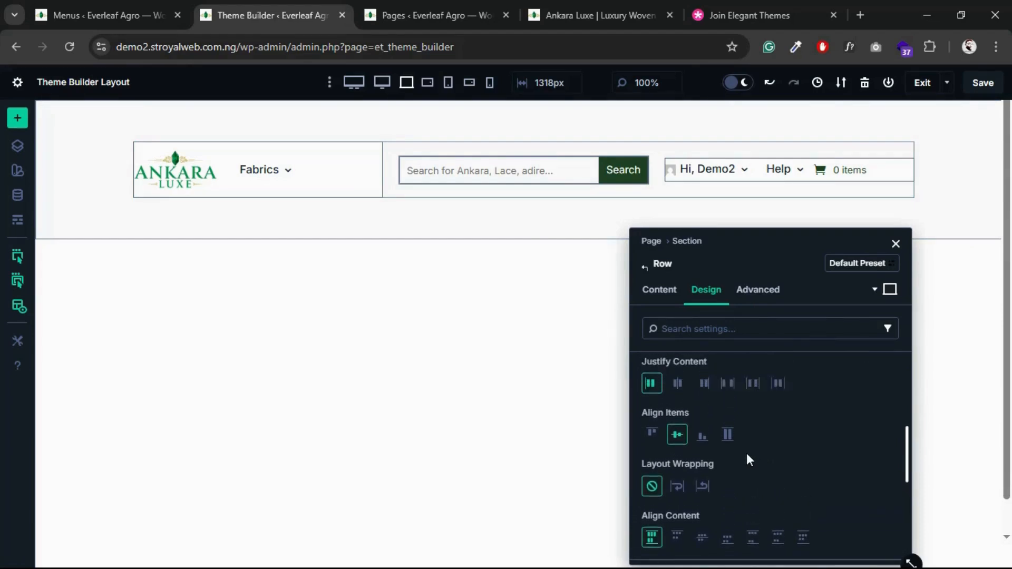
{"action": "left_click", "coordinate": [678, 436]}
{"action": "left_click", "coordinate": [733, 391]}
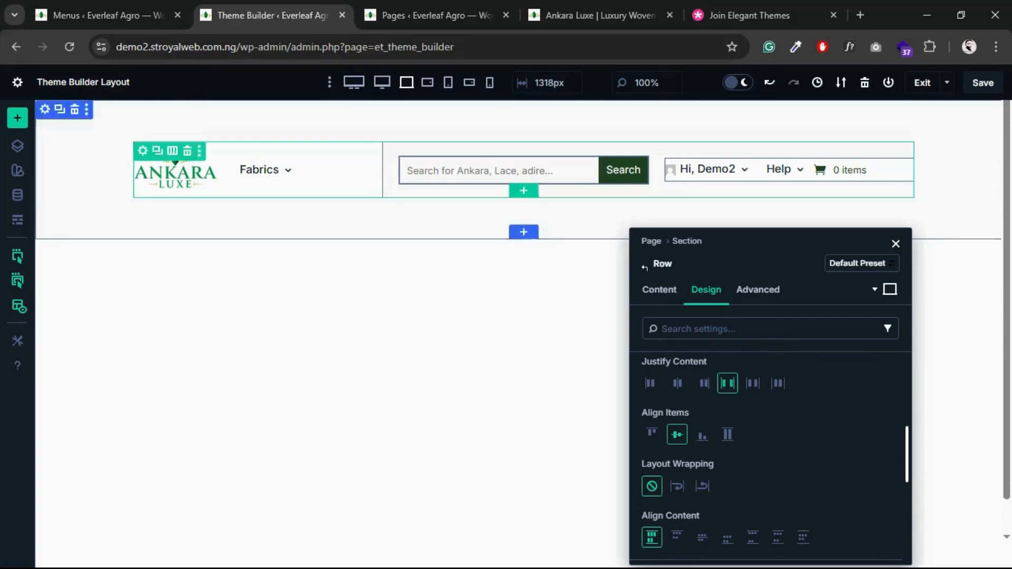
- Compare with the header on the Ankara Luxe reference site, return to the Theme Builder and close the Row settings
{"action": "left_click", "coordinate": [571, 8]}
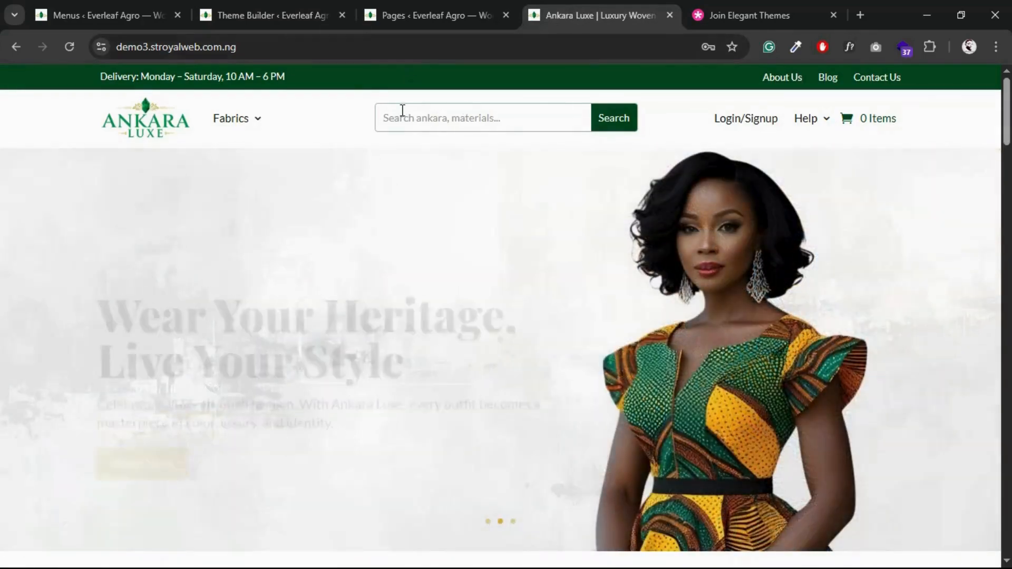
{"action": "left_click", "coordinate": [293, 11]}
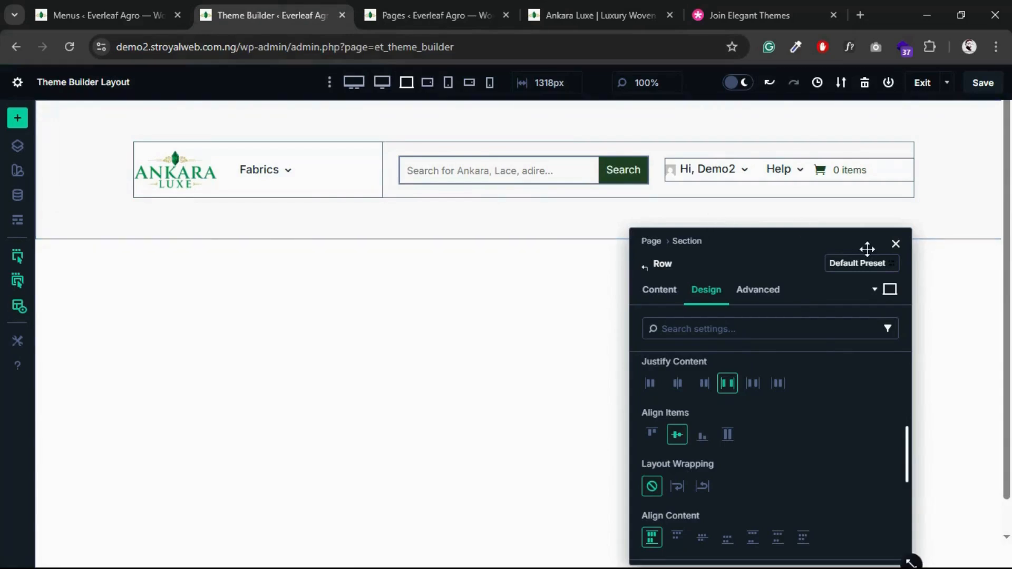
{"action": "left_click", "coordinate": [895, 244]}
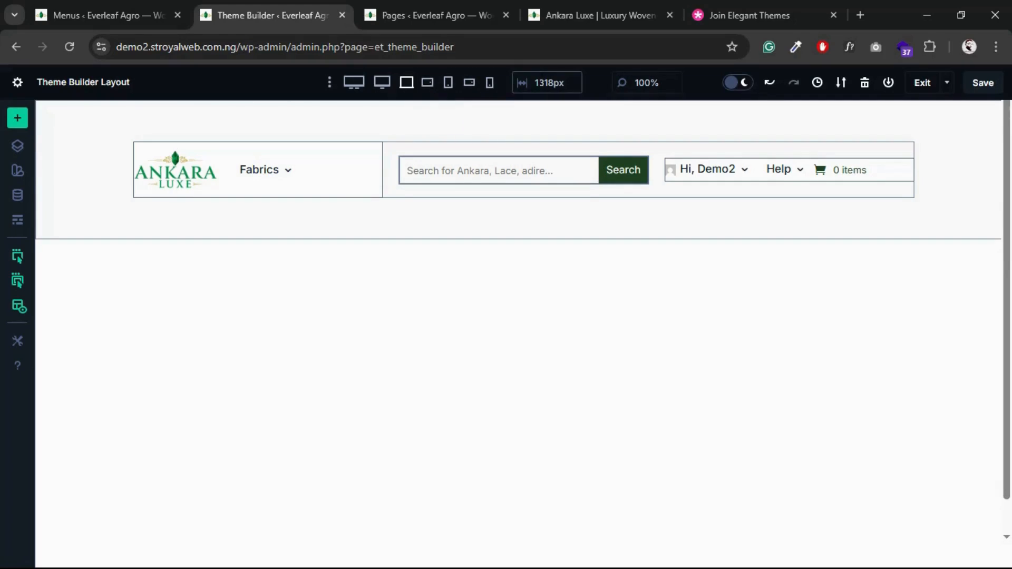
- Preview the header at 1024 px and at the wide tablet width, and return to the desktop view
{"action": "left_click", "coordinate": [535, 83]}
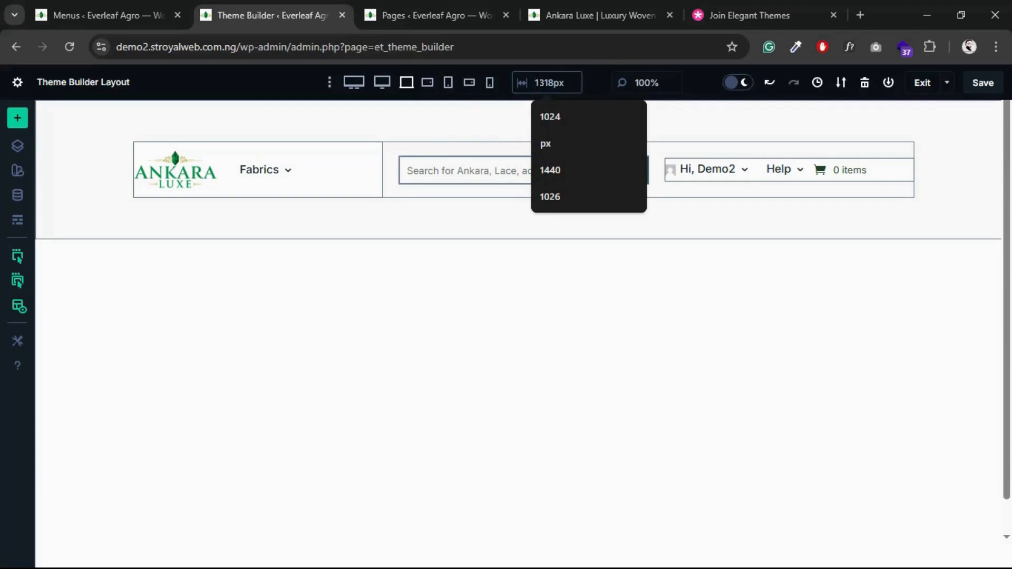
{"action": "key", "text": "ctrl+a"}
{"action": "type", "text": "1024"}
{"action": "key", "text": "Return"}
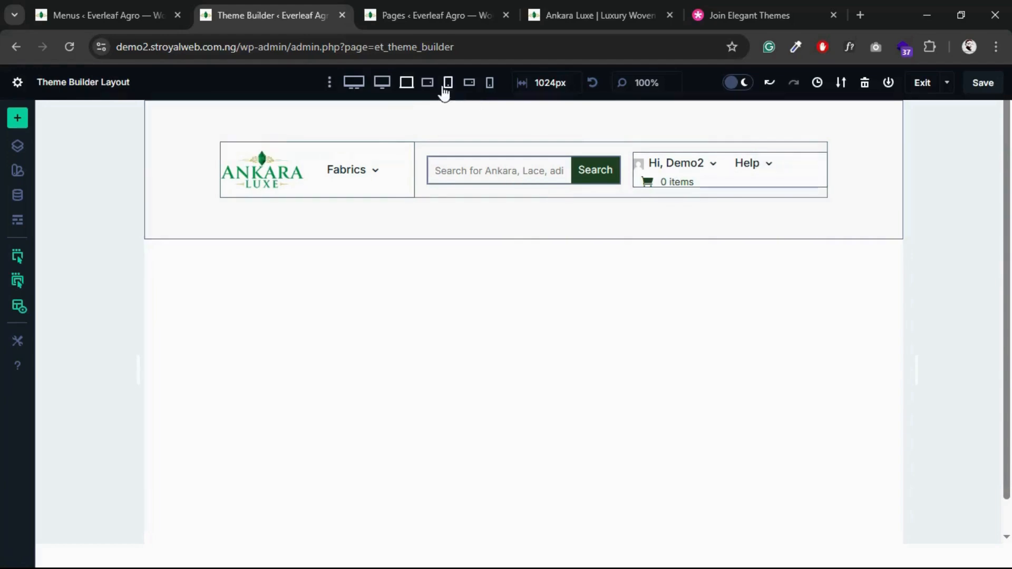
{"action": "left_click", "coordinate": [429, 86]}
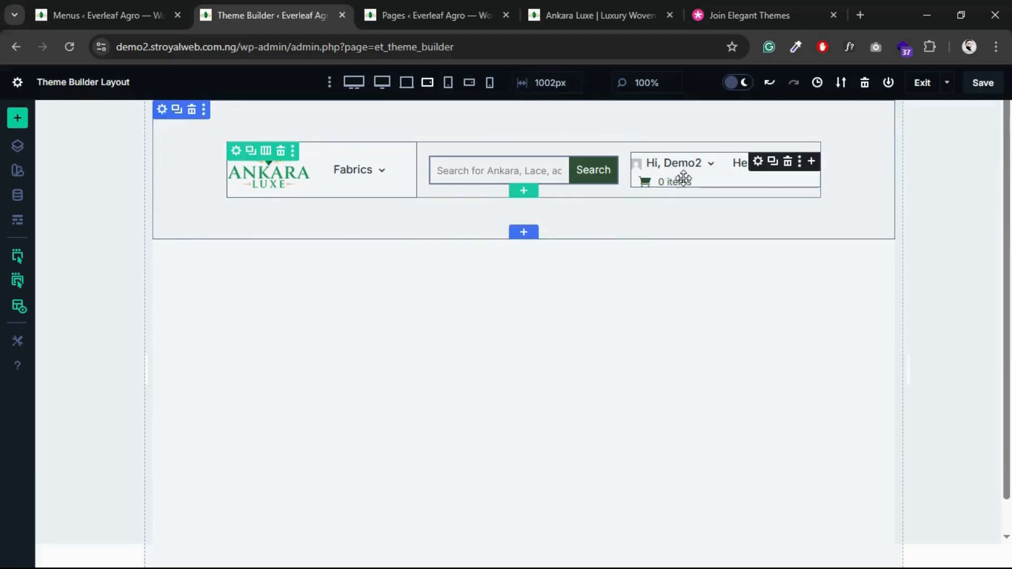
{"action": "left_click", "coordinate": [407, 83]}
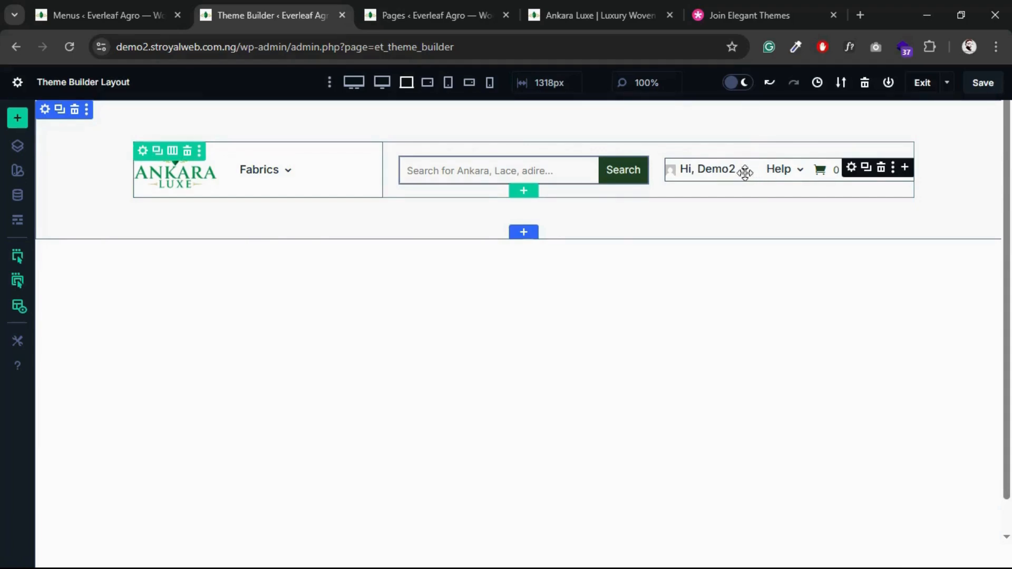
- Set the text alignment of the account, help and cart menu to Right and close the Menu settings
{"action": "left_click", "coordinate": [852, 167]}
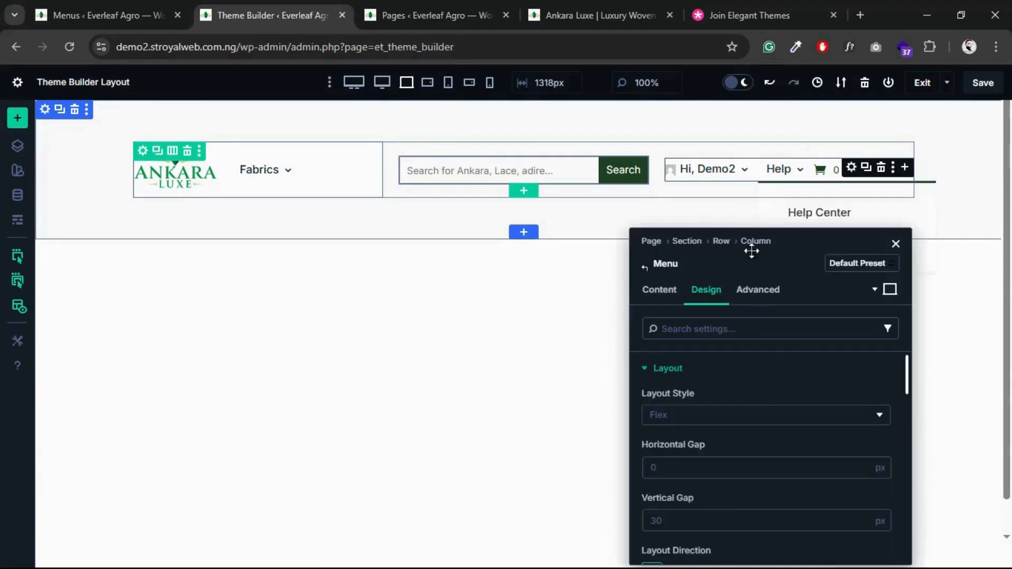
{"action": "left_click", "coordinate": [650, 369]}
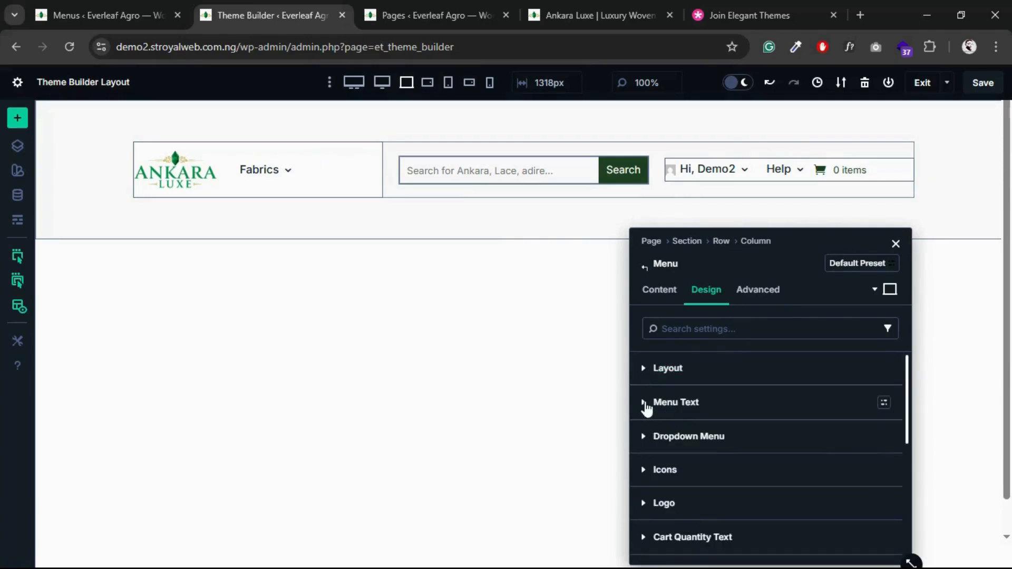
{"action": "left_click", "coordinate": [648, 404]}
{"action": "scroll", "coordinate": [685, 448], "scroll_direction": "down", "scroll_amount": 3}
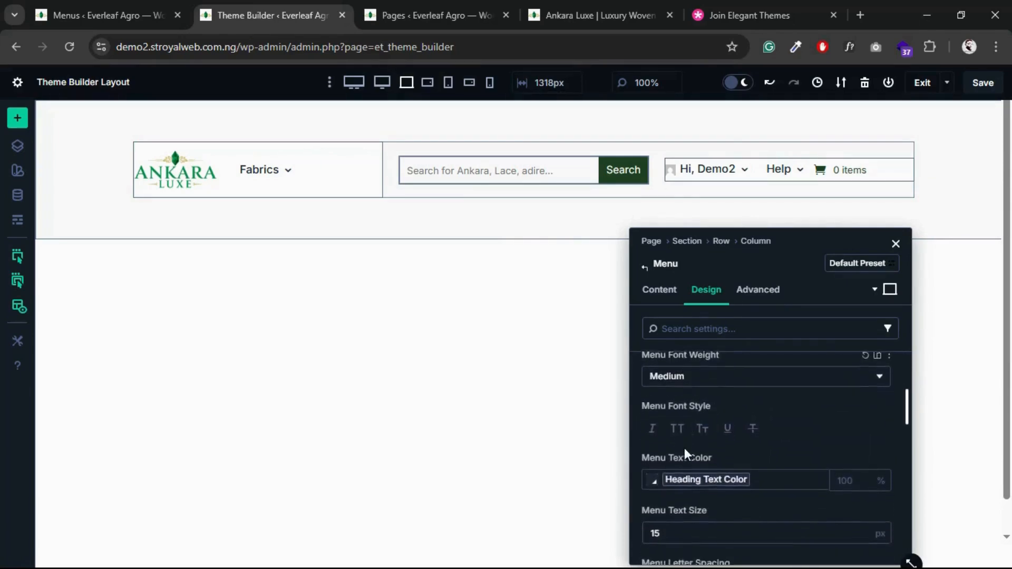
{"action": "scroll", "coordinate": [684, 447], "scroll_direction": "down", "scroll_amount": 6}
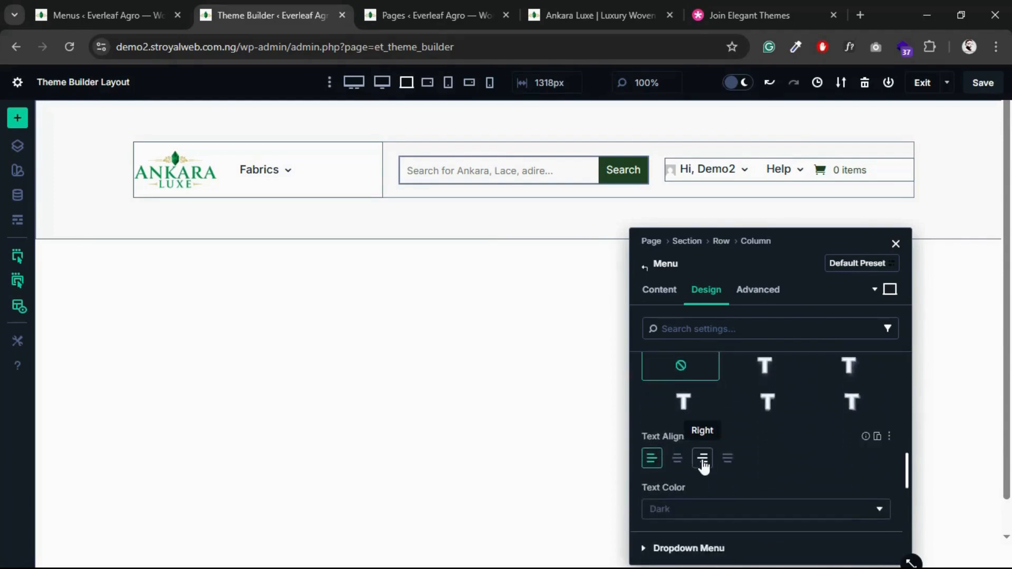
{"action": "left_click", "coordinate": [704, 458]}
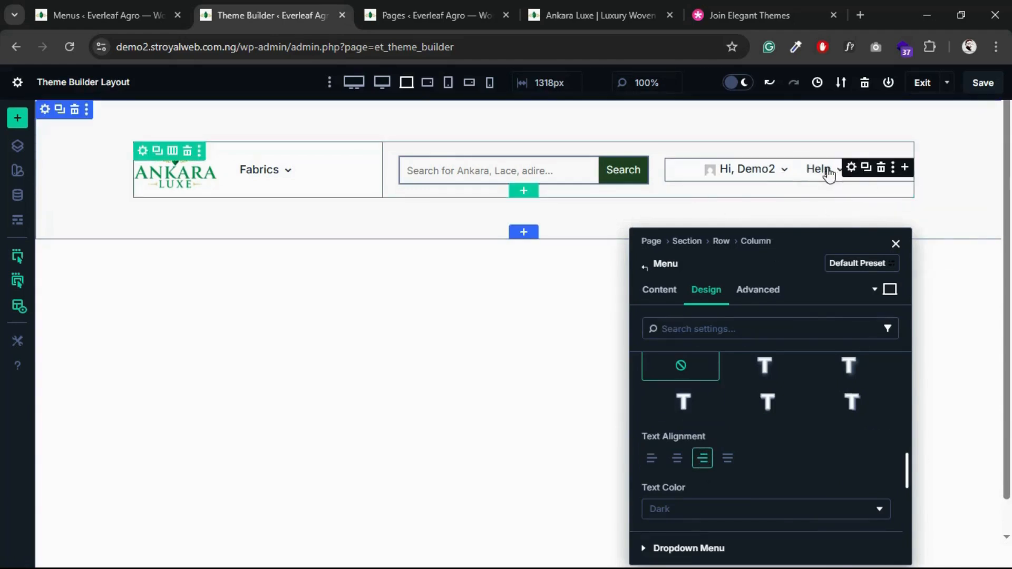
{"action": "left_click", "coordinate": [896, 244]}
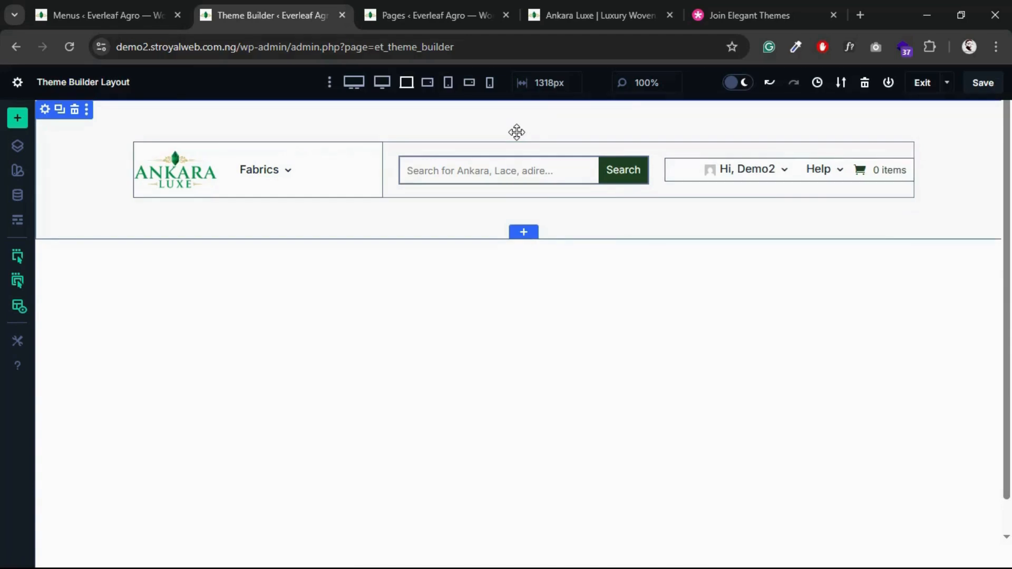
- Preview the header in the Phone Wide view, switch to Tablet Wide and set the preview width to 1024 px
{"action": "left_click", "coordinate": [473, 85]}
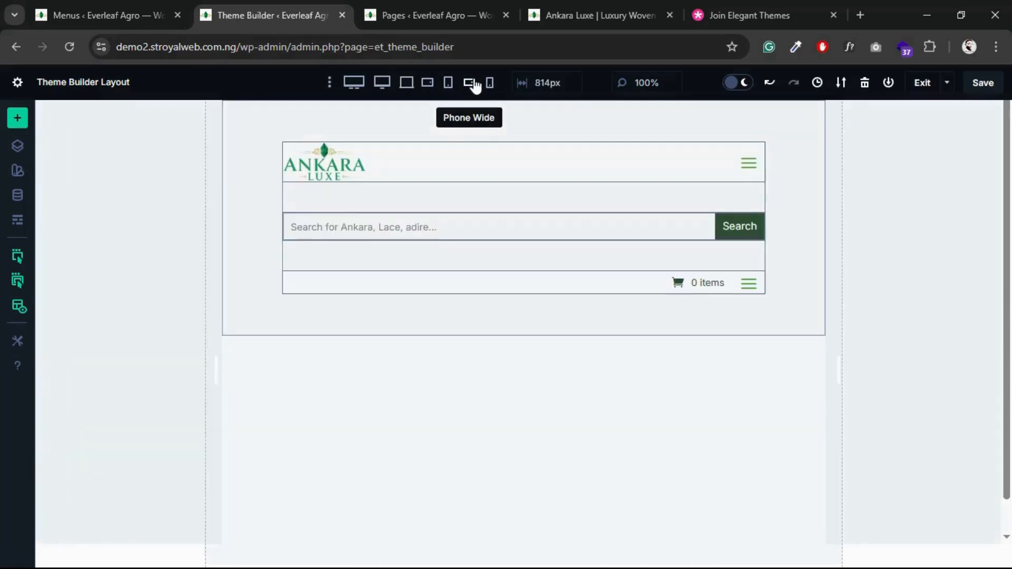
{"action": "left_click", "coordinate": [429, 84]}
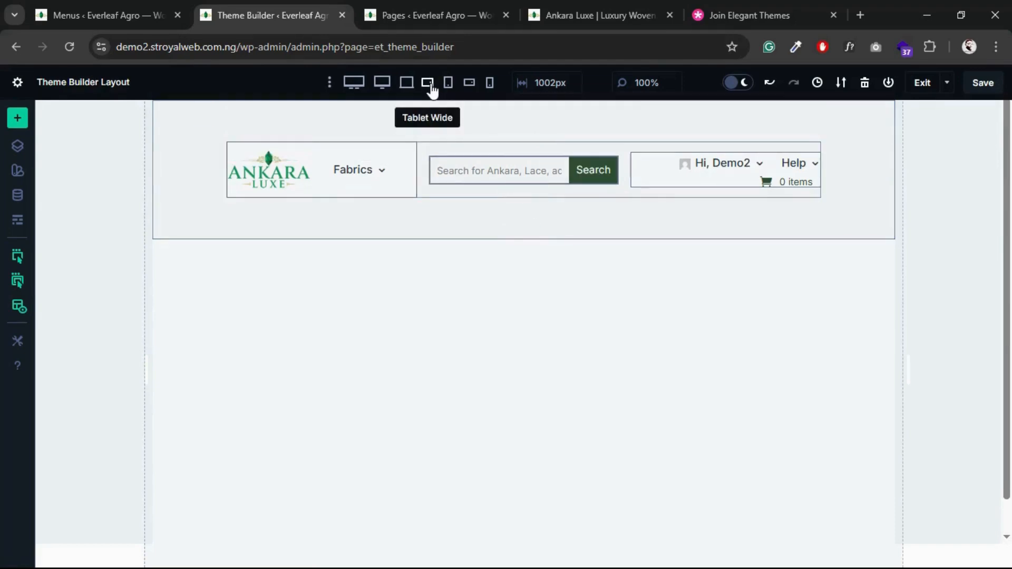
{"action": "left_click", "coordinate": [535, 82]}
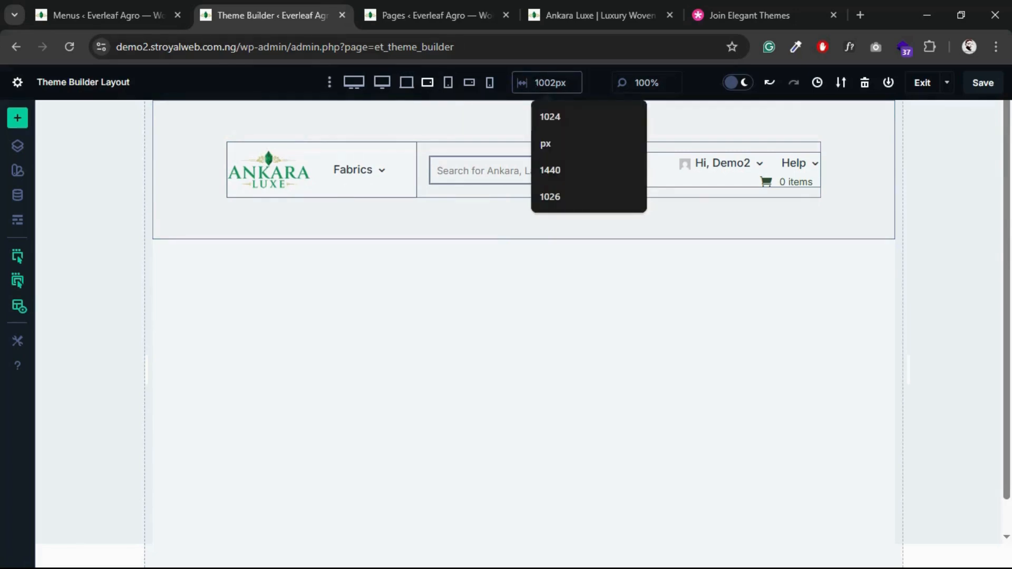
{"action": "type", "text": "10"}
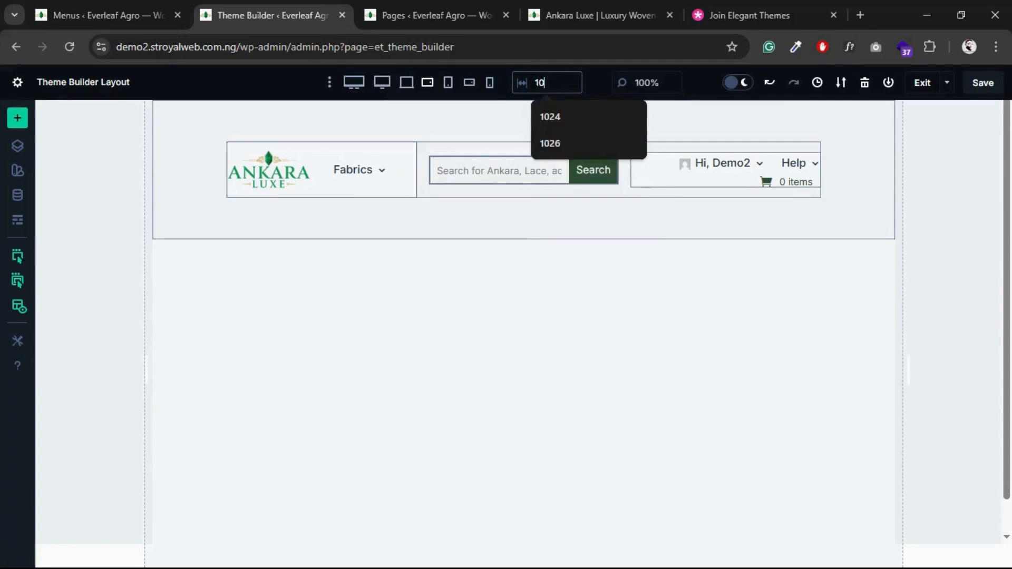
{"action": "type", "text": "24"}
{"action": "key", "text": "Return"}
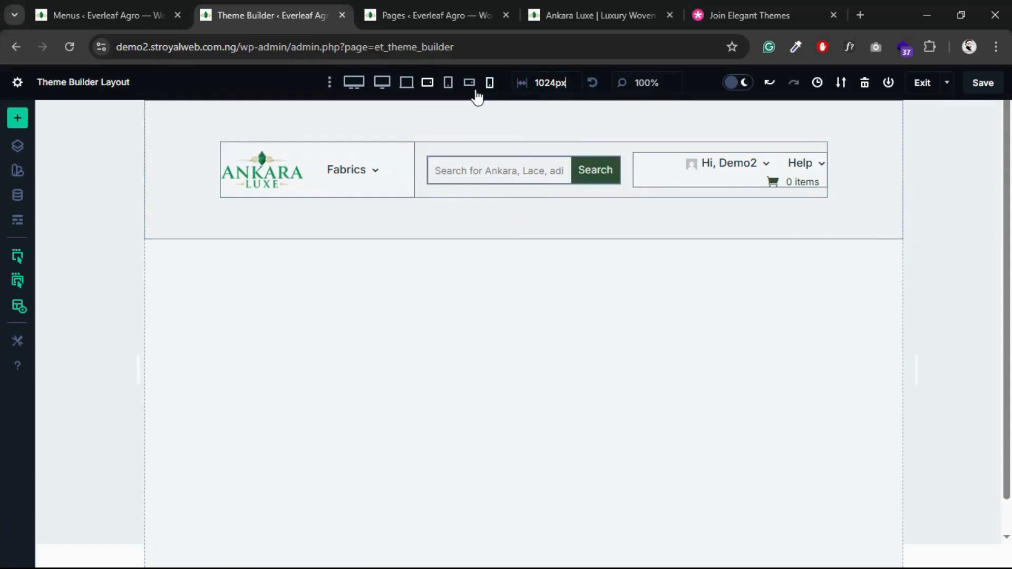
{"action": "left_click", "coordinate": [429, 84]}
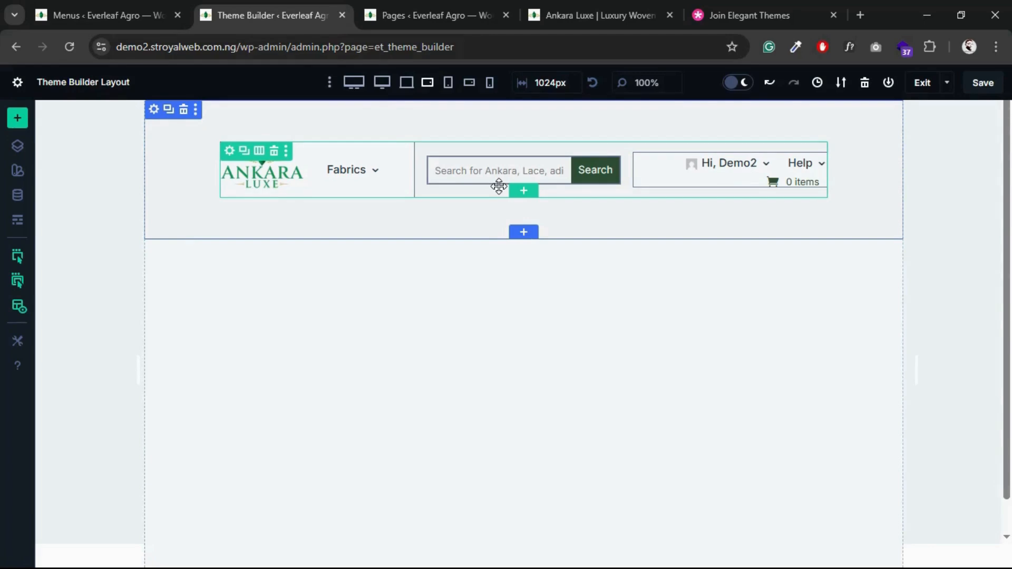
- Set the Column Class of the header row's third column, holding the account, help and cart menu, to 1/2 for Tablet Wide
{"action": "left_click", "coordinate": [229, 152]}
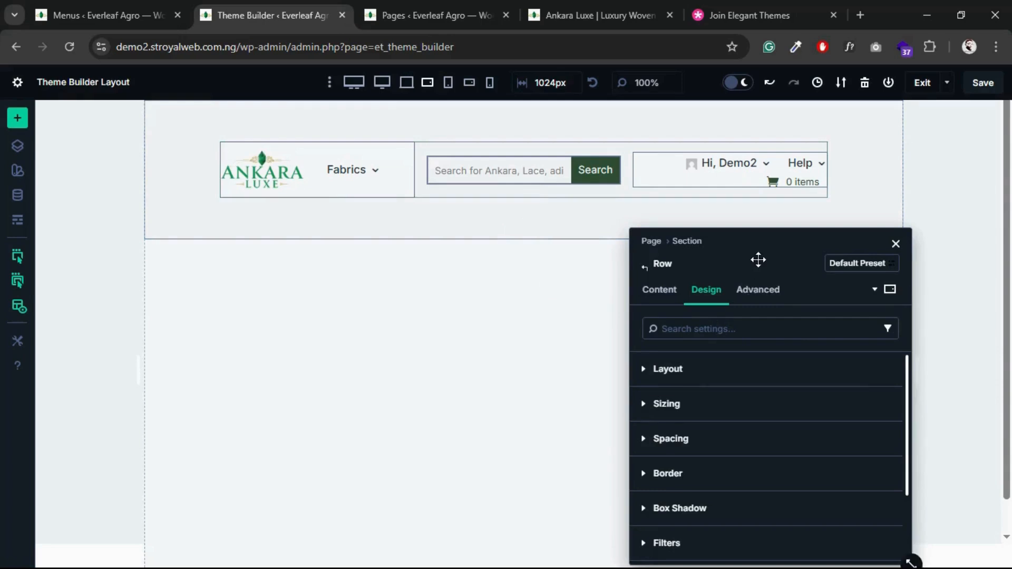
{"action": "left_click_drag", "start_coordinate": [759, 260], "coordinate": [758, 241]}
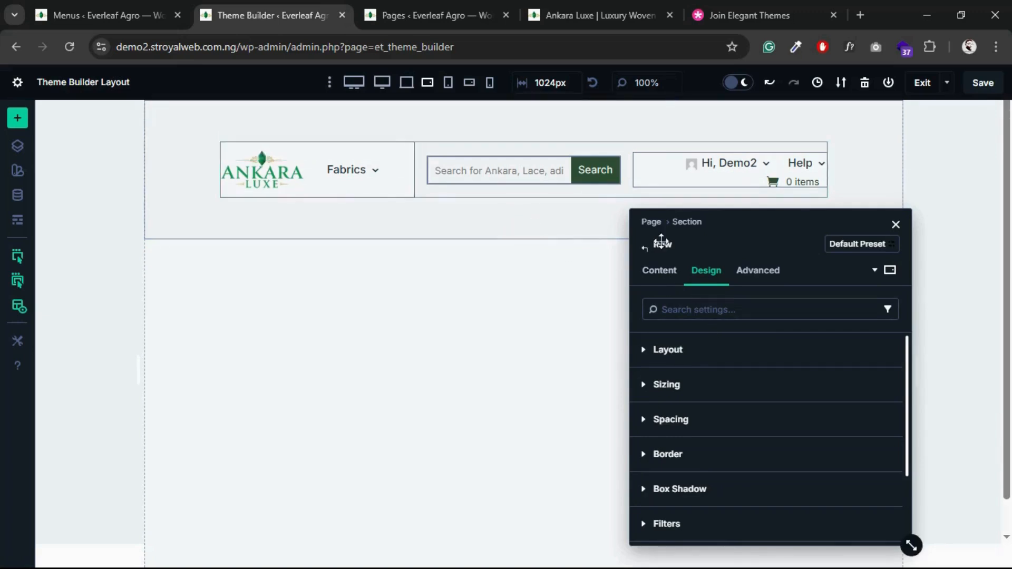
{"action": "left_click", "coordinate": [658, 270]}
{"action": "left_click", "coordinate": [650, 354]}
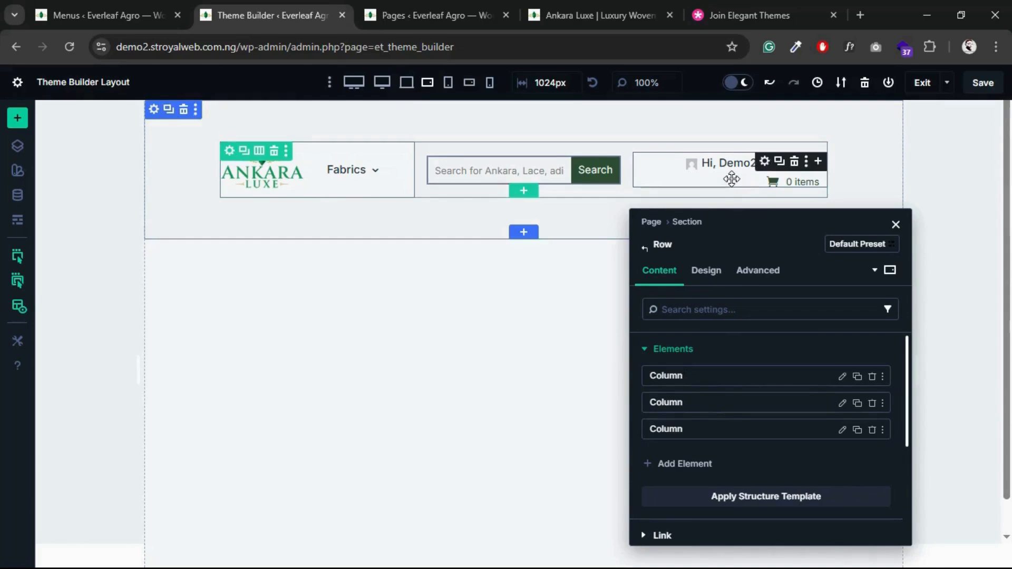
{"action": "left_click", "coordinate": [842, 430]}
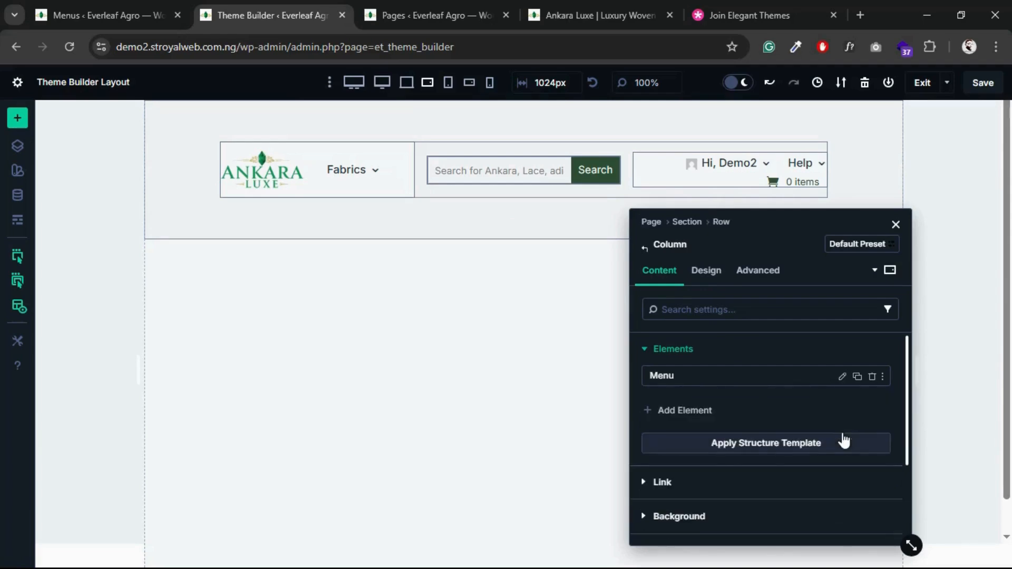
{"action": "scroll", "coordinate": [730, 417], "scroll_direction": "down", "scroll_amount": 1}
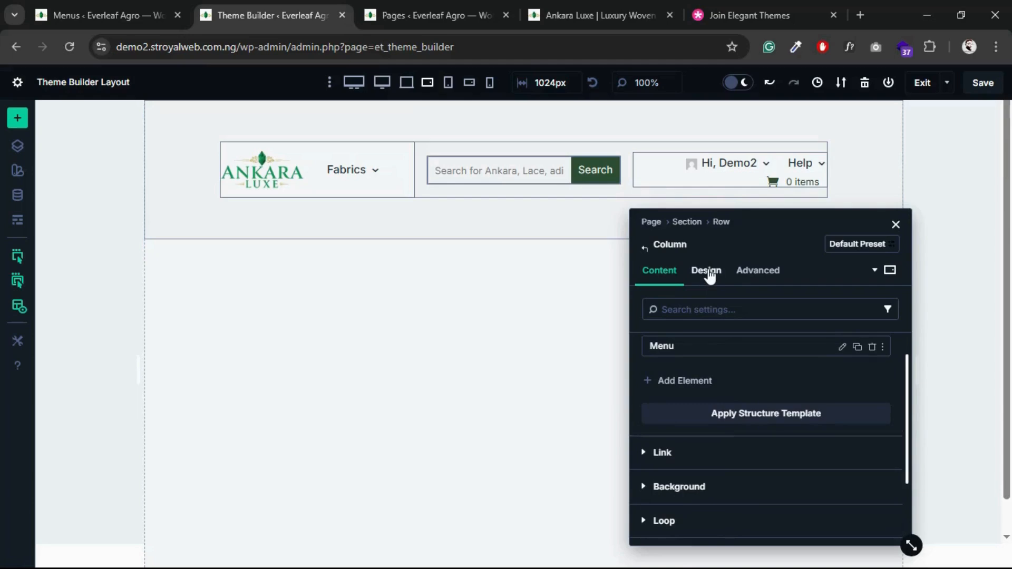
{"action": "left_click", "coordinate": [708, 273]}
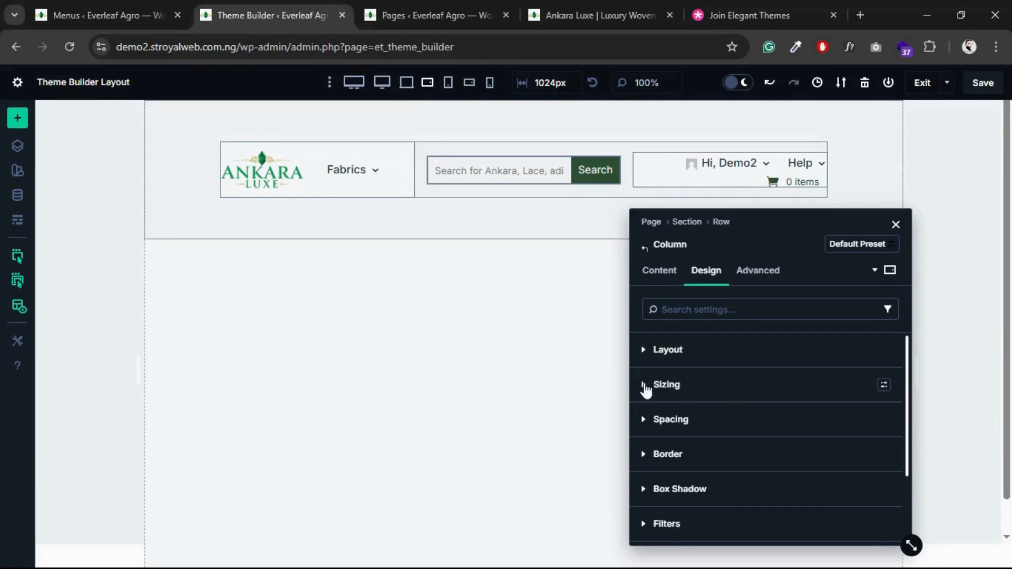
{"action": "left_click", "coordinate": [646, 389]}
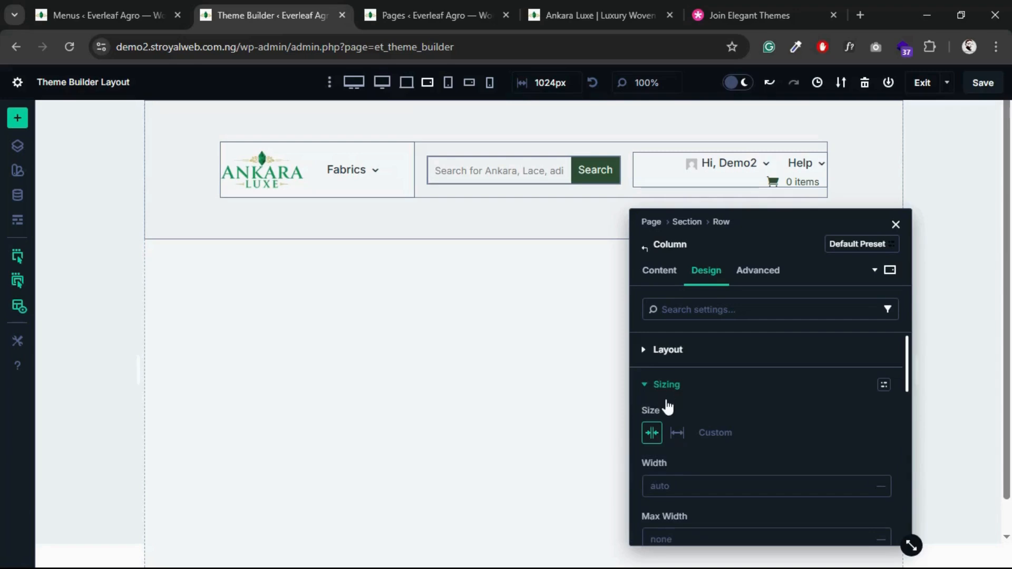
{"action": "scroll", "coordinate": [669, 406], "scroll_direction": "down", "scroll_amount": 5}
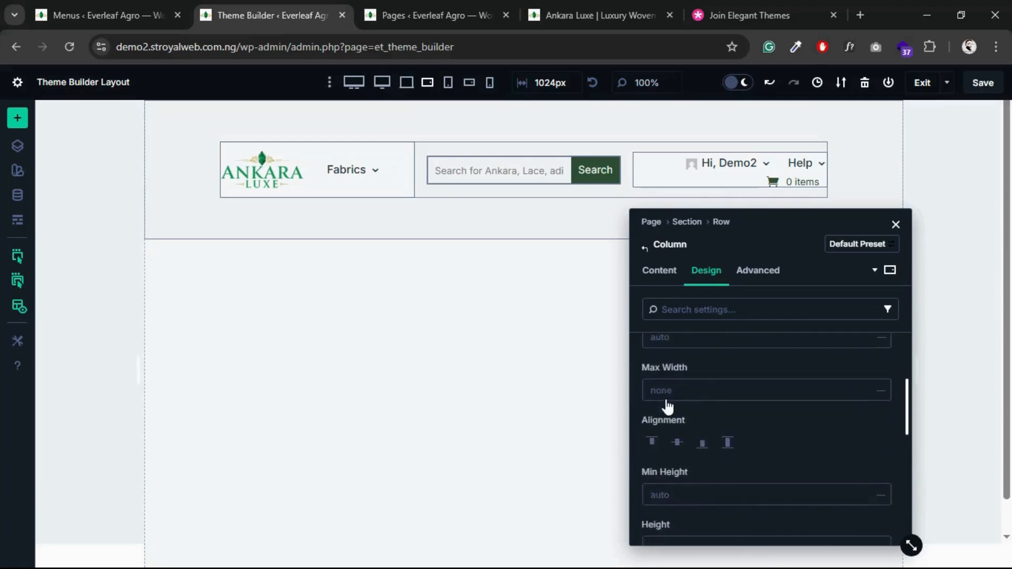
{"action": "scroll", "coordinate": [667, 406], "scroll_direction": "down", "scroll_amount": 4}
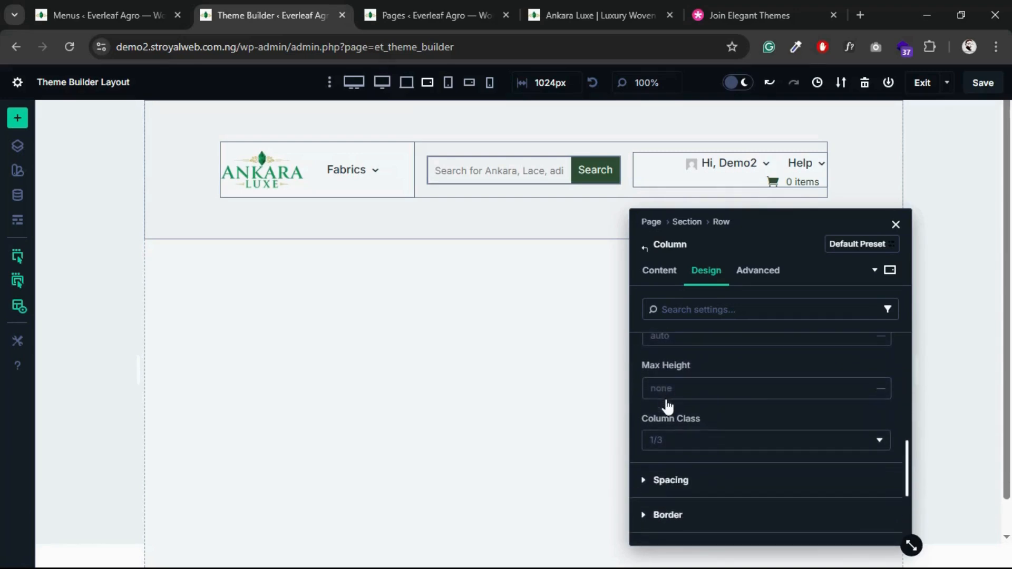
{"action": "left_click", "coordinate": [675, 443]}
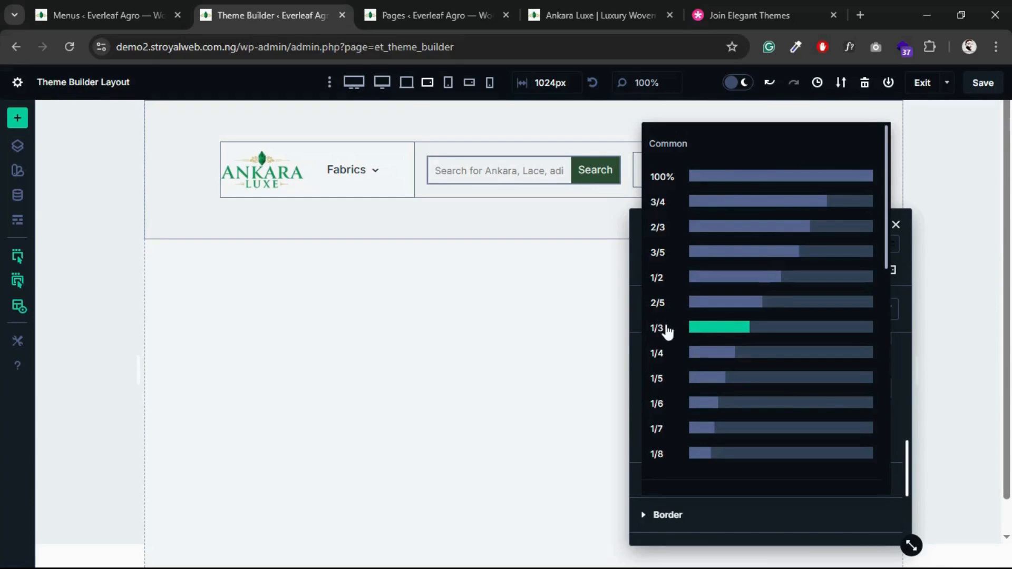
{"action": "left_click", "coordinate": [664, 283]}
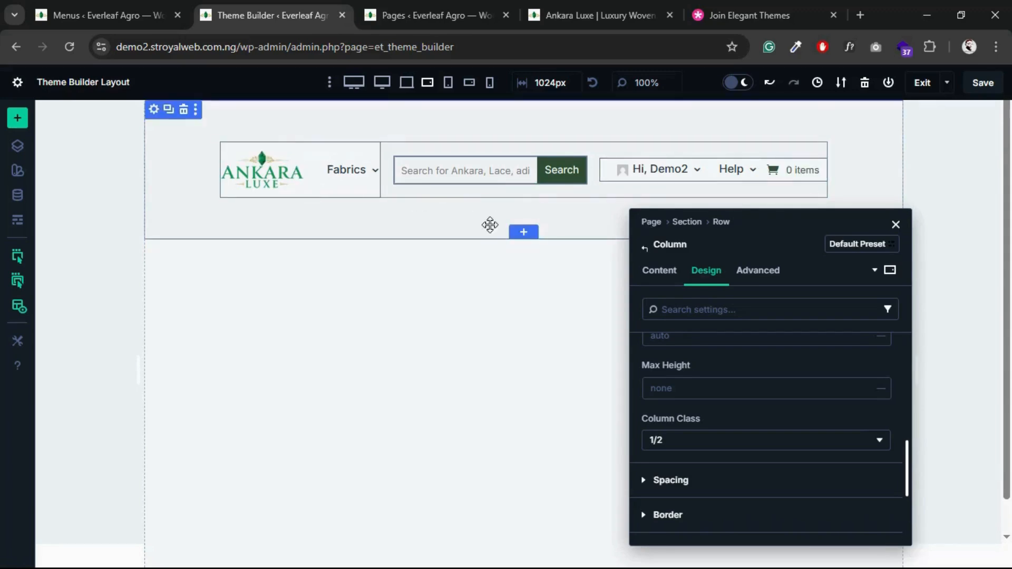
- Return to the header row's settings and examine the design options of its first column, which holds the logo menu
{"action": "left_click", "coordinate": [647, 251]}
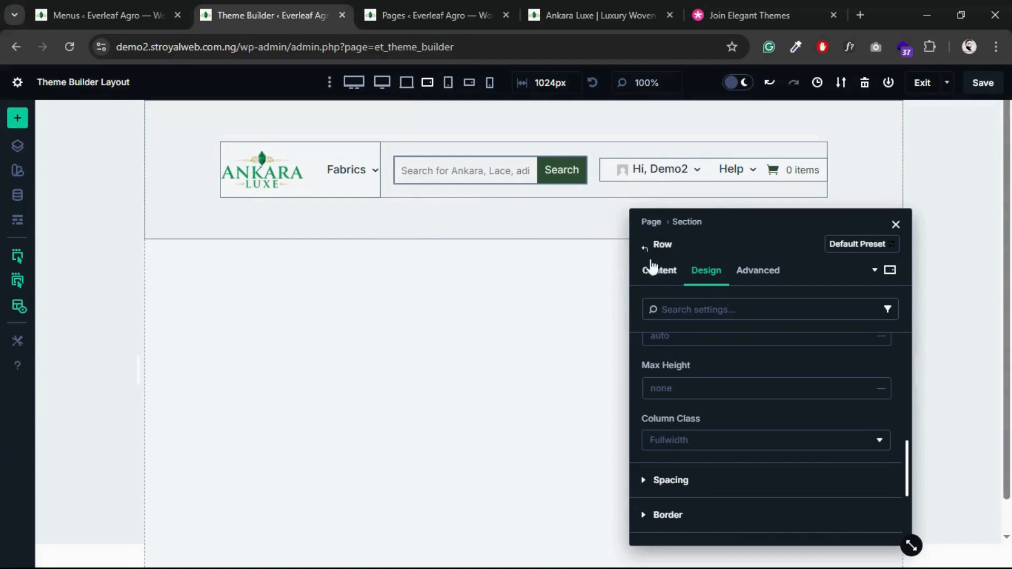
{"action": "left_click", "coordinate": [660, 271]}
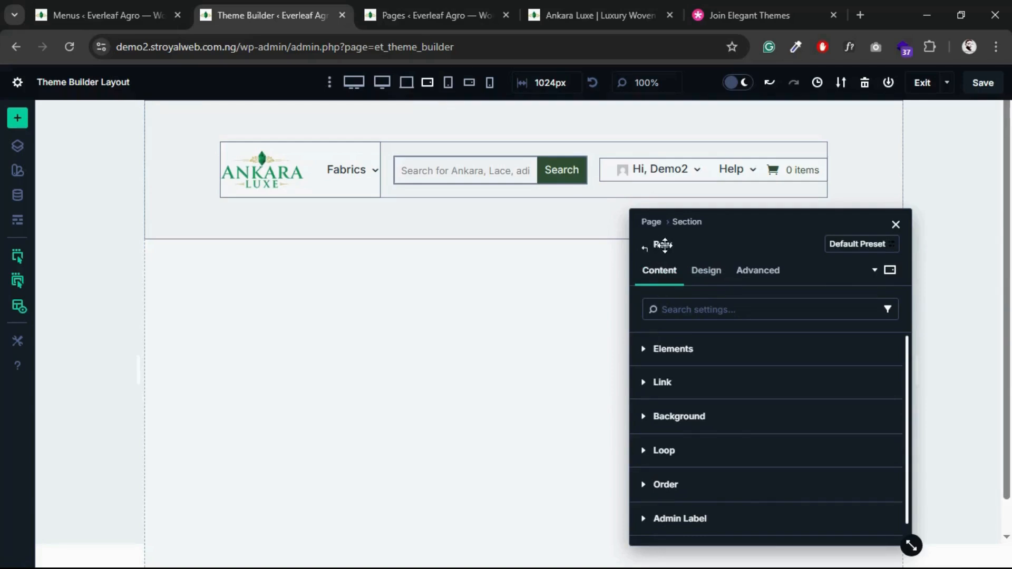
{"action": "left_click", "coordinate": [645, 350]}
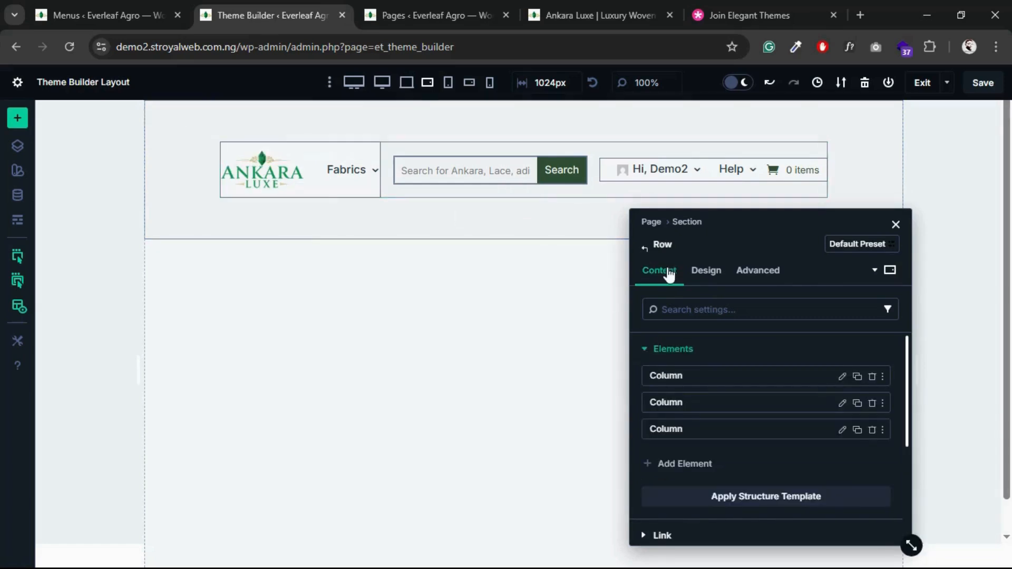
{"action": "left_click", "coordinate": [843, 377]}
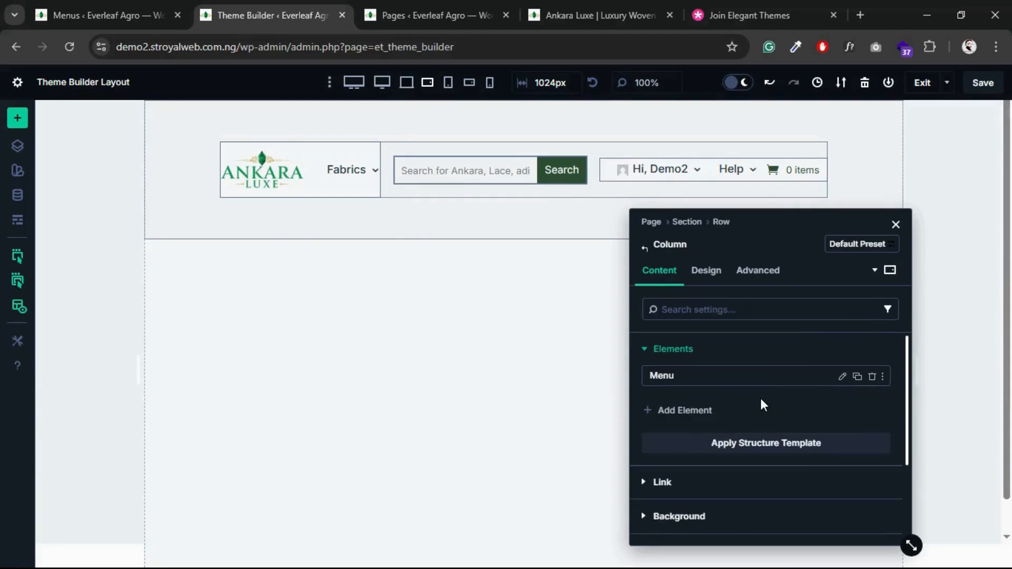
{"action": "scroll", "coordinate": [762, 401], "scroll_direction": "down", "scroll_amount": 1}
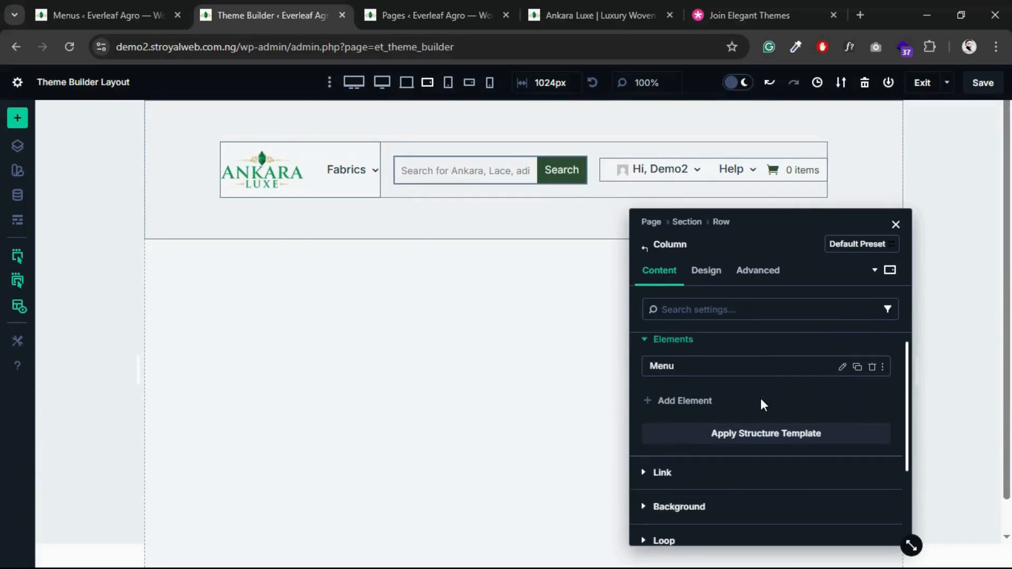
{"action": "left_click", "coordinate": [706, 271]}
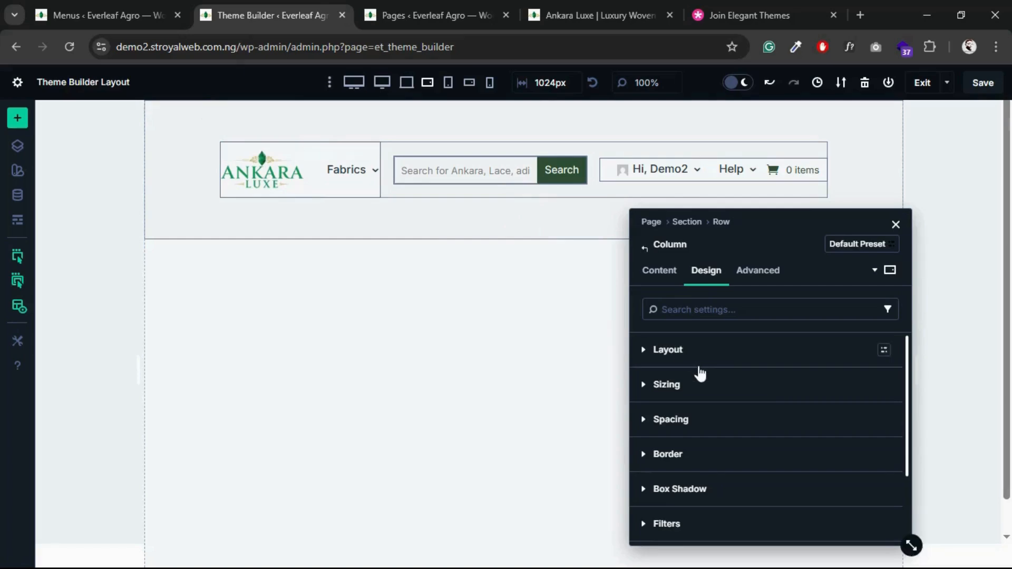
{"action": "scroll", "coordinate": [700, 373], "scroll_direction": "down", "scroll_amount": 2}
{"action": "scroll", "coordinate": [700, 373], "scroll_direction": "up", "scroll_amount": 3}
{"action": "scroll", "coordinate": [685, 384], "scroll_direction": "down", "scroll_amount": 2}
{"action": "scroll", "coordinate": [686, 384], "scroll_direction": "up", "scroll_amount": 1}
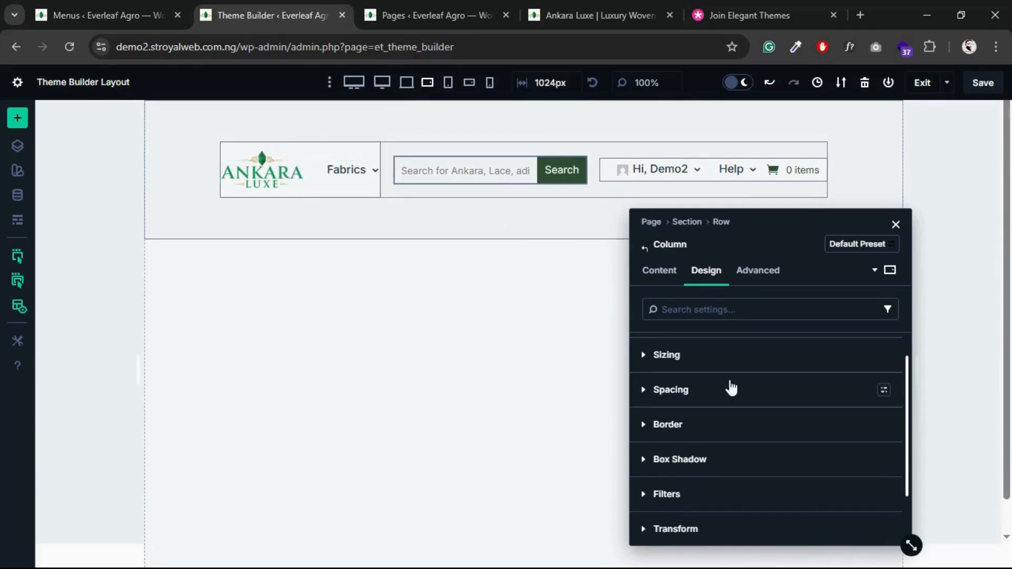
{"action": "scroll", "coordinate": [729, 386], "scroll_direction": "up", "scroll_amount": 1}
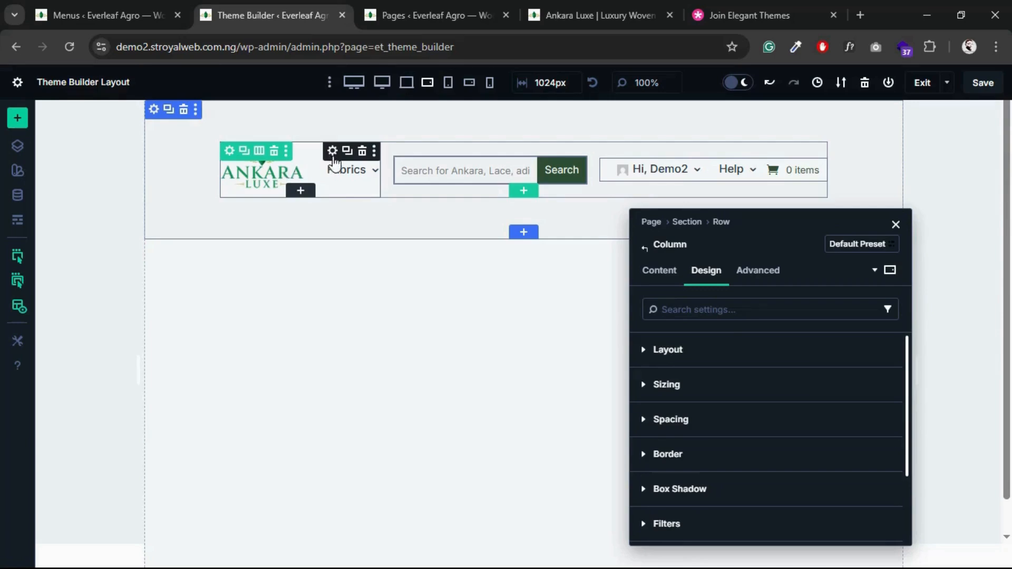
- Set the Logo Width of the Fabrics menu to 8 rem for the Tablet Wide view
{"action": "left_click", "coordinate": [333, 157]}
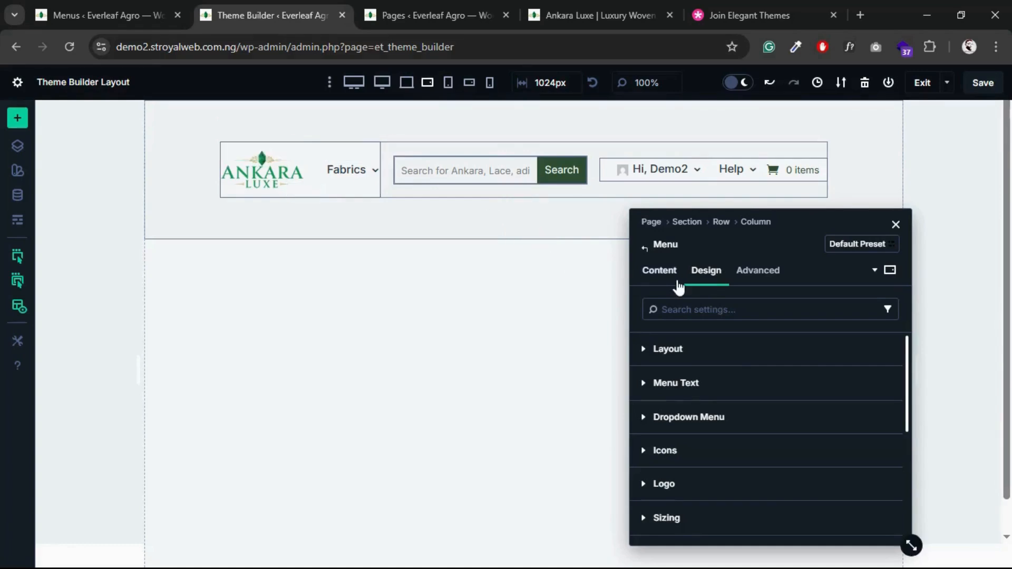
{"action": "scroll", "coordinate": [666, 429], "scroll_direction": "down", "scroll_amount": 1}
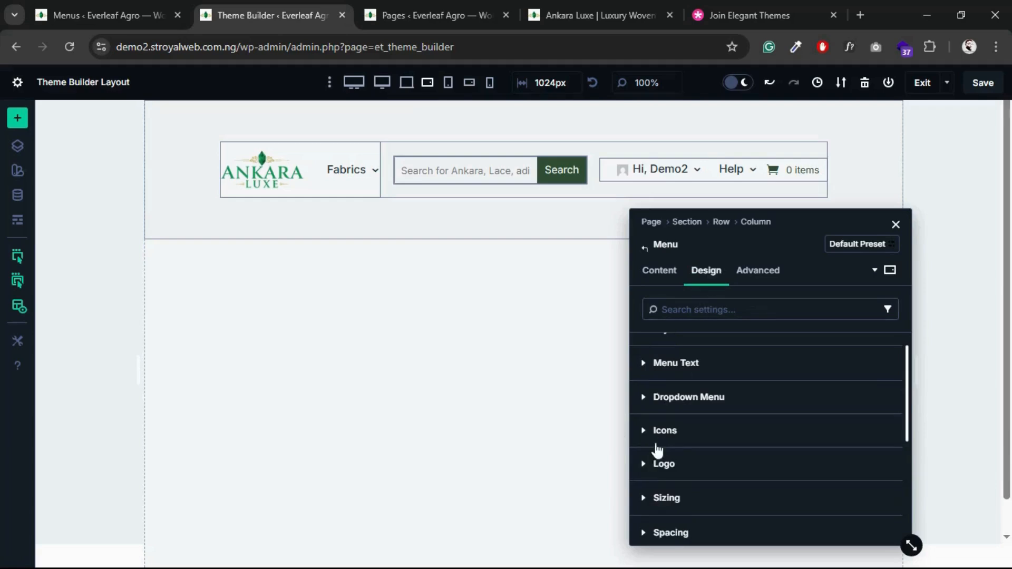
{"action": "left_click", "coordinate": [645, 468]}
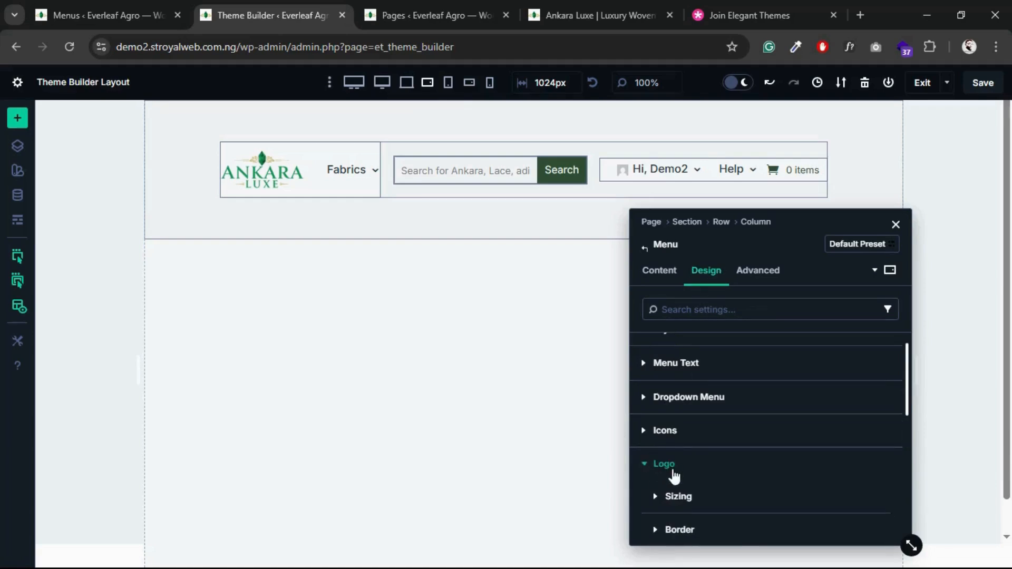
{"action": "scroll", "coordinate": [674, 477], "scroll_direction": "down", "scroll_amount": 3}
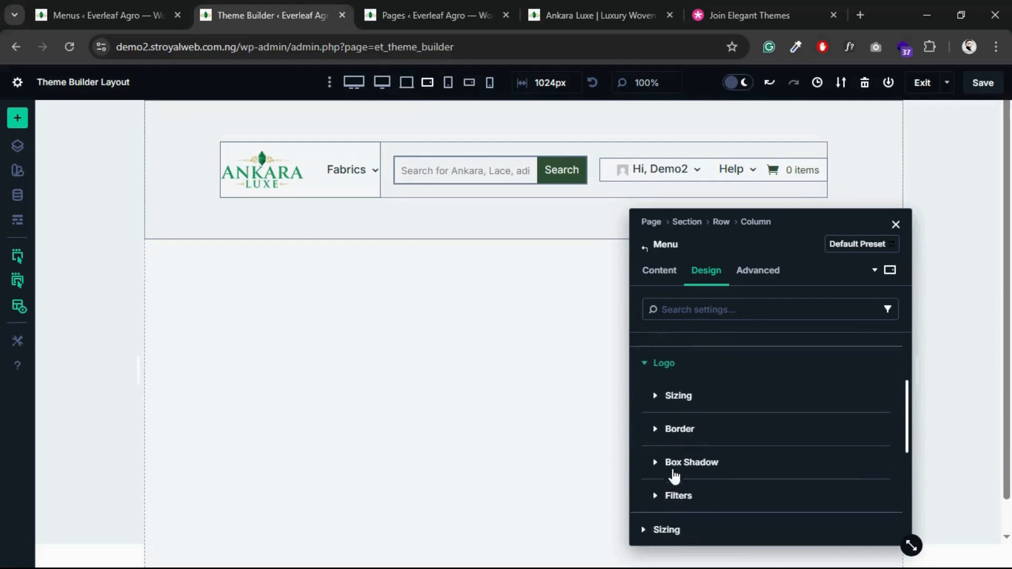
{"action": "left_click", "coordinate": [657, 397]}
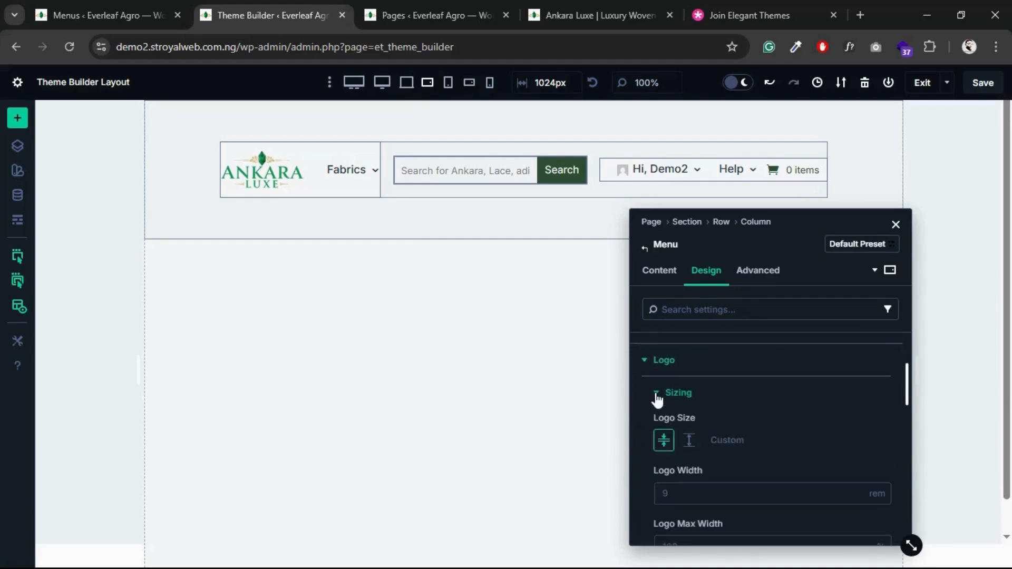
{"action": "left_click", "coordinate": [672, 491]}
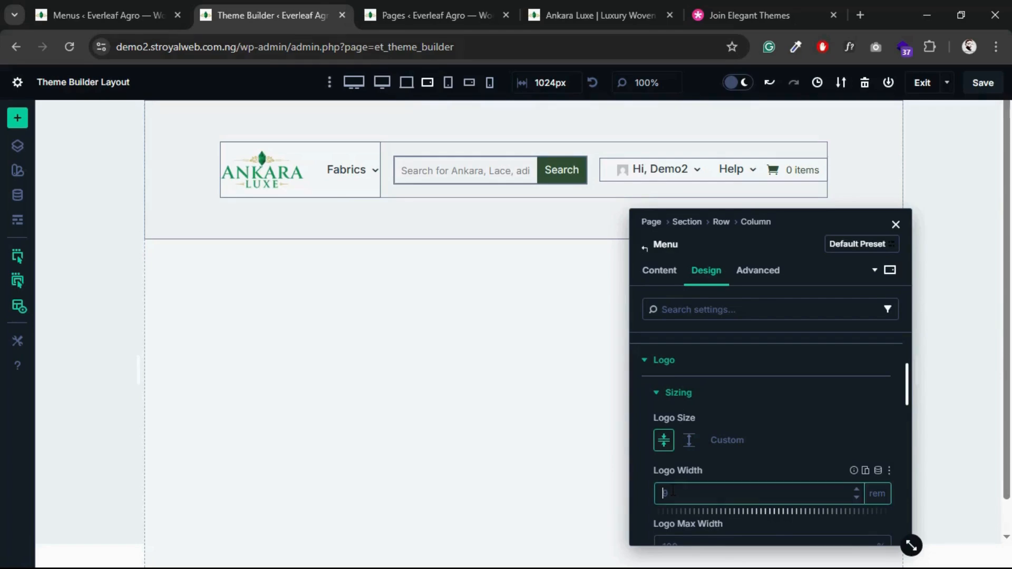
{"action": "left_click", "coordinate": [742, 464]}
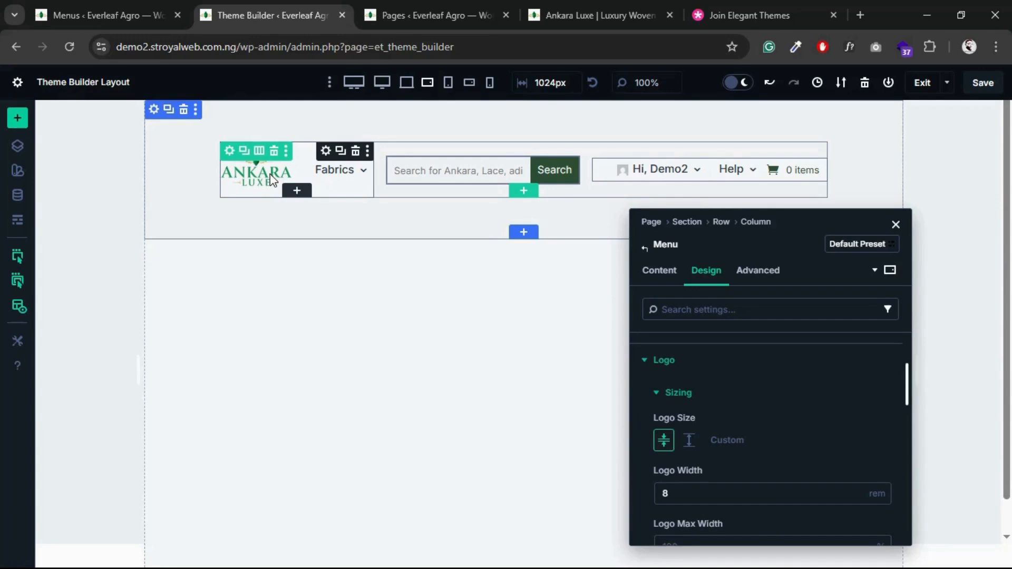
- Set the Column Class of the header row's first column, holding the logo menu, to 1/4 for Tablet Wide
{"action": "left_click", "coordinate": [230, 154]}
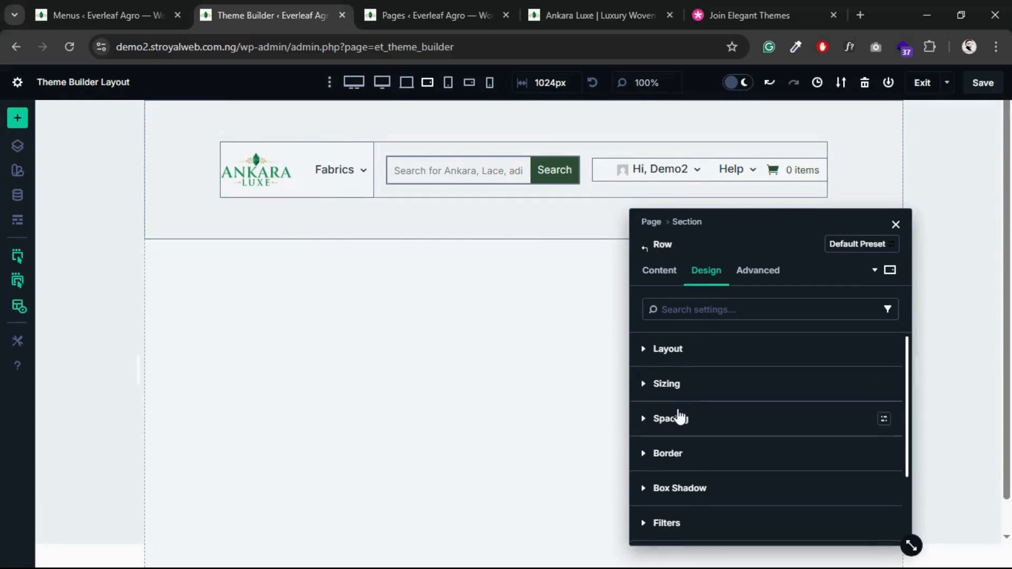
{"action": "scroll", "coordinate": [679, 416], "scroll_direction": "down", "scroll_amount": 1}
{"action": "scroll", "coordinate": [679, 416], "scroll_direction": "up", "scroll_amount": 1}
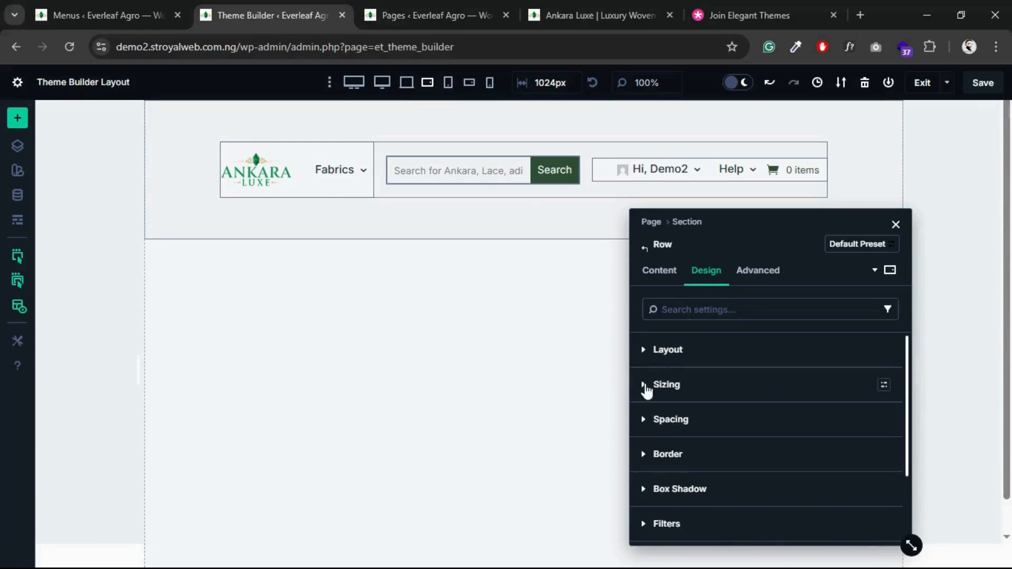
{"action": "left_click", "coordinate": [646, 389]}
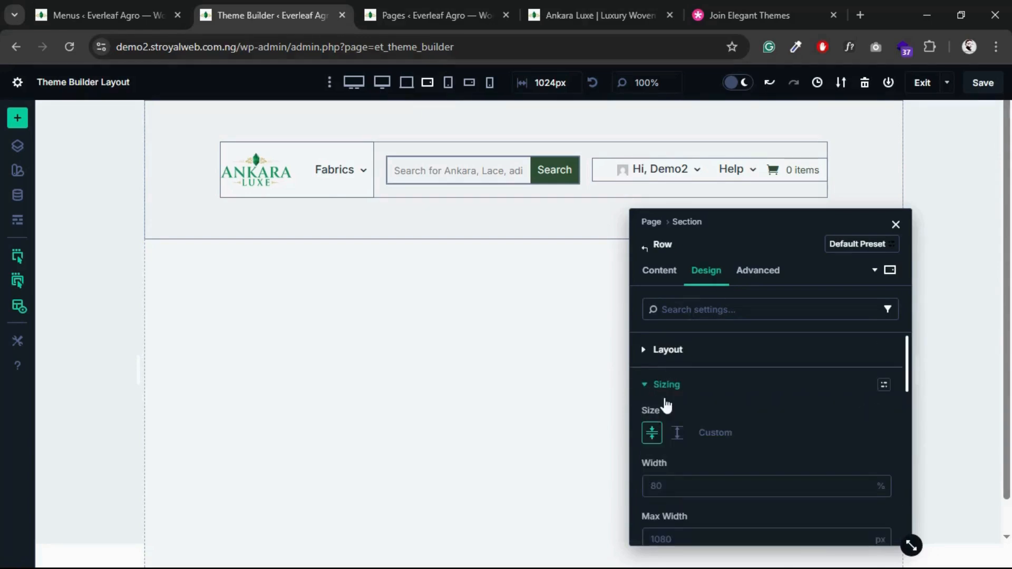
{"action": "left_click", "coordinate": [665, 277]}
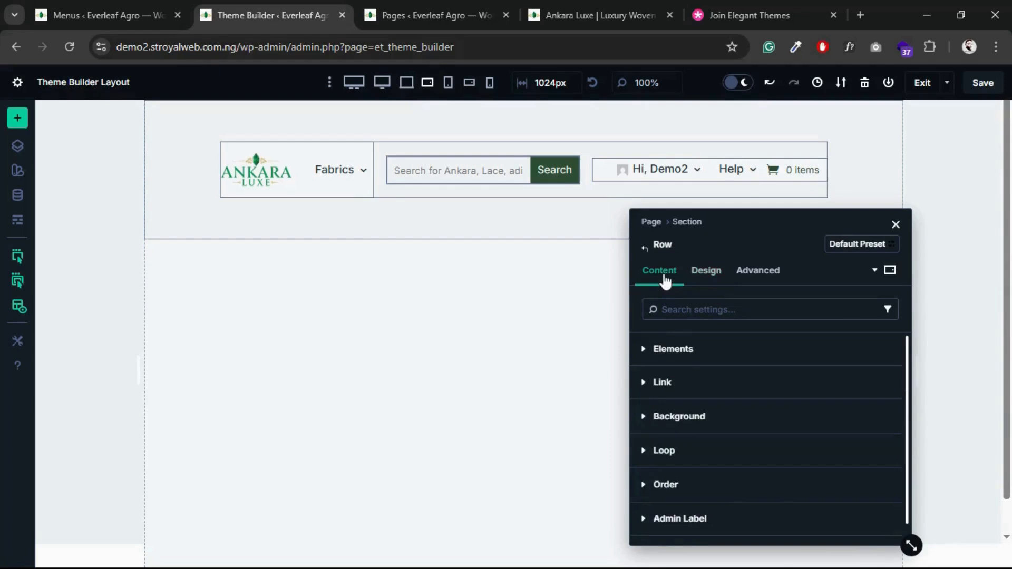
{"action": "left_click", "coordinate": [647, 356]}
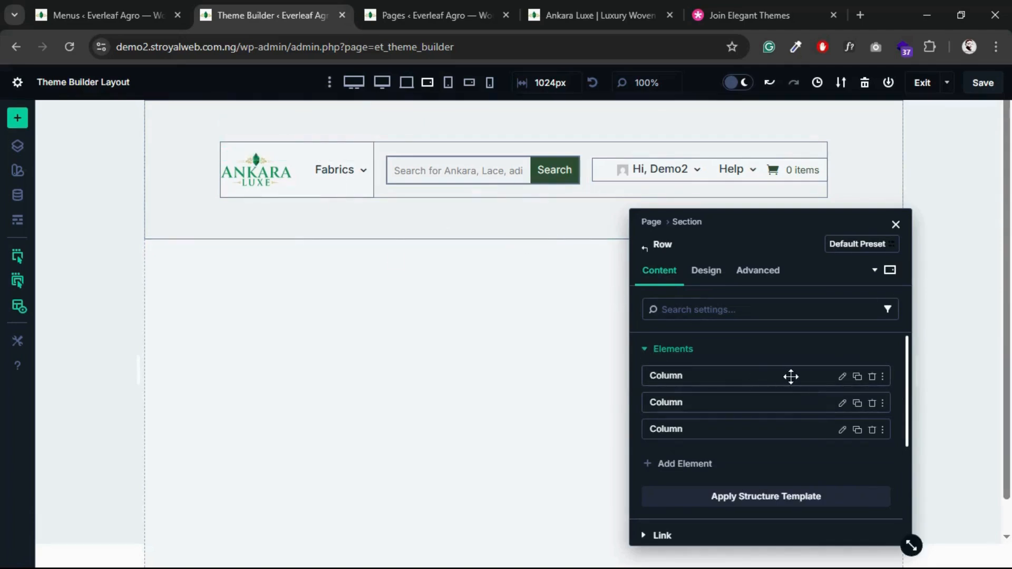
{"action": "left_click", "coordinate": [842, 376]}
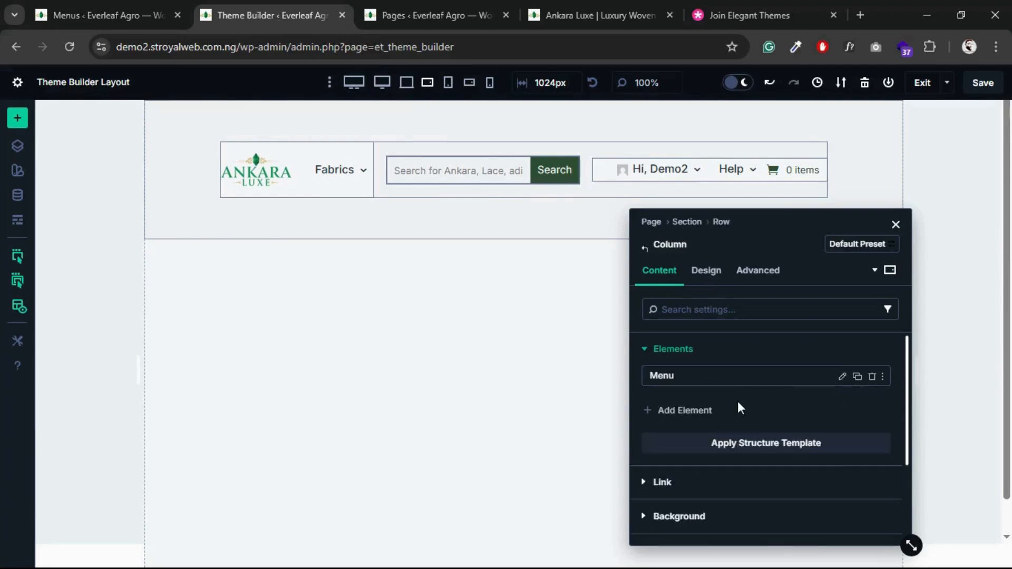
{"action": "left_click", "coordinate": [718, 276]}
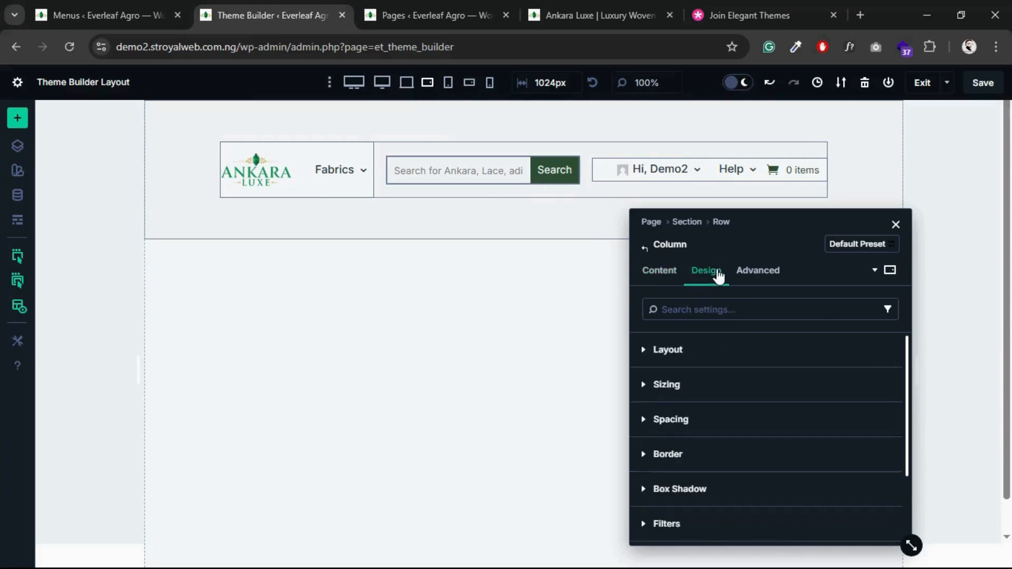
{"action": "left_click", "coordinate": [643, 389]}
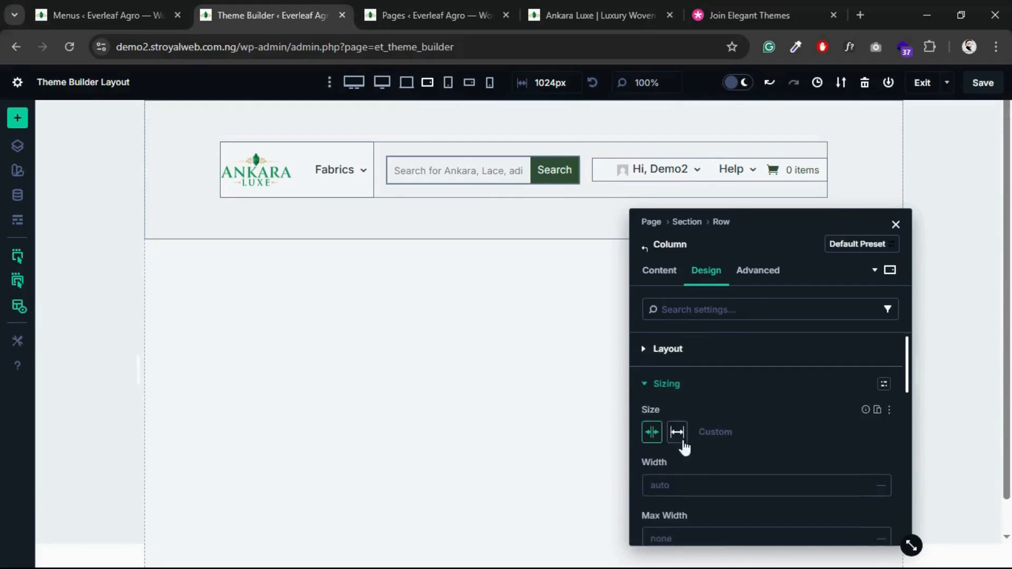
{"action": "scroll", "coordinate": [681, 433], "scroll_direction": "down", "scroll_amount": 5}
{"action": "scroll", "coordinate": [684, 440], "scroll_direction": "down", "scroll_amount": 4}
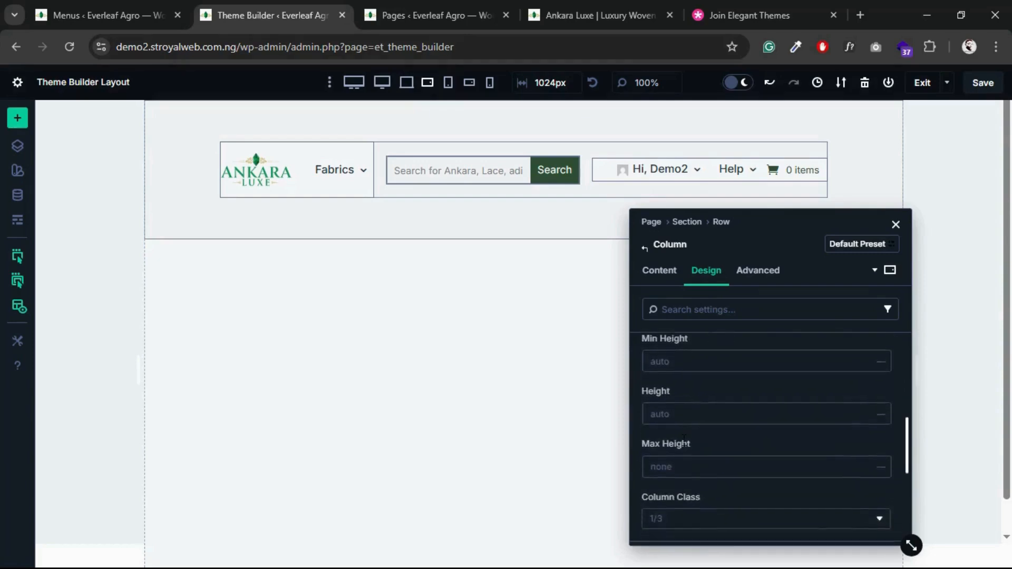
{"action": "scroll", "coordinate": [665, 446], "scroll_direction": "up", "scroll_amount": 1}
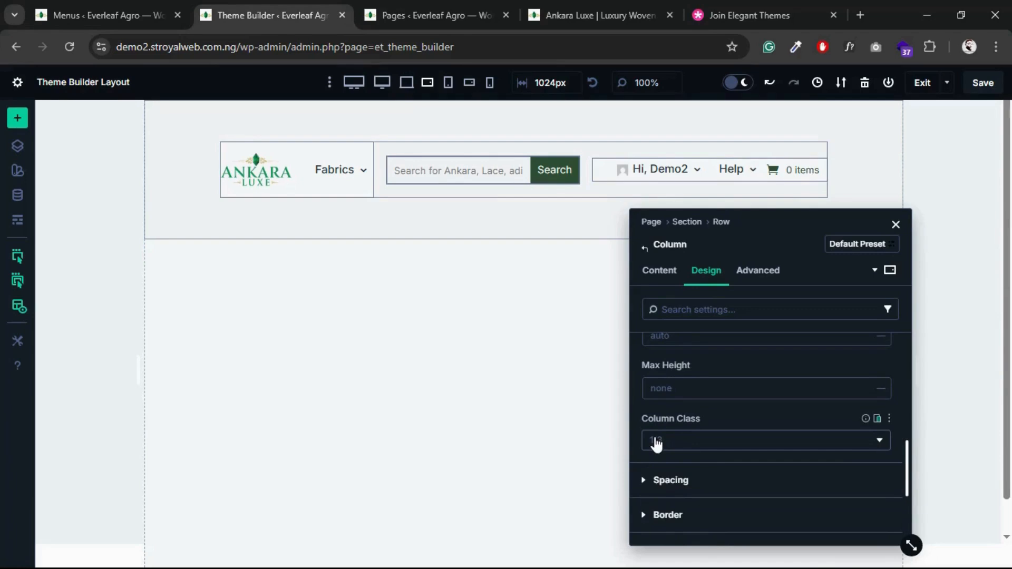
{"action": "left_click", "coordinate": [657, 443]}
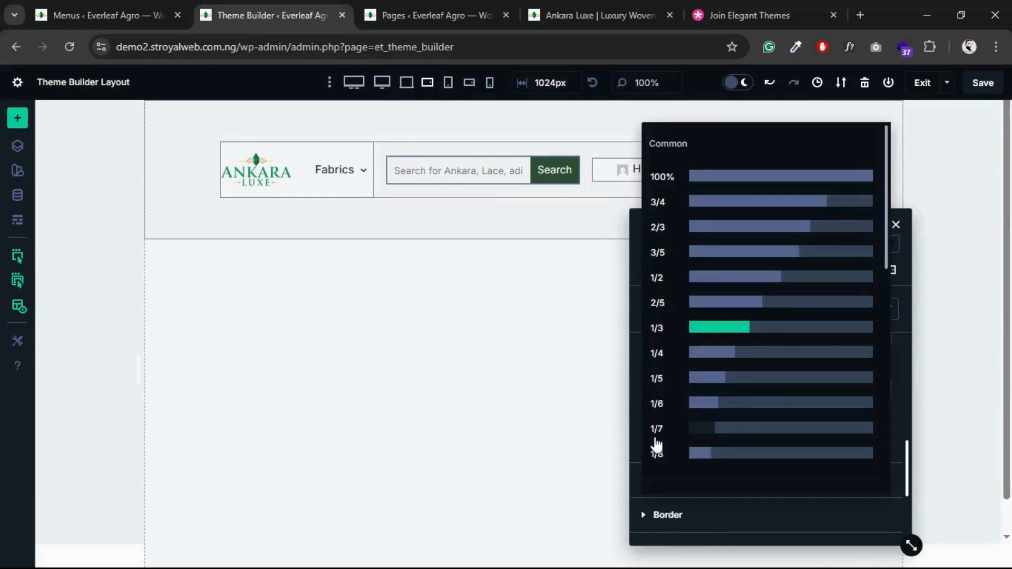
{"action": "left_click", "coordinate": [692, 361]}
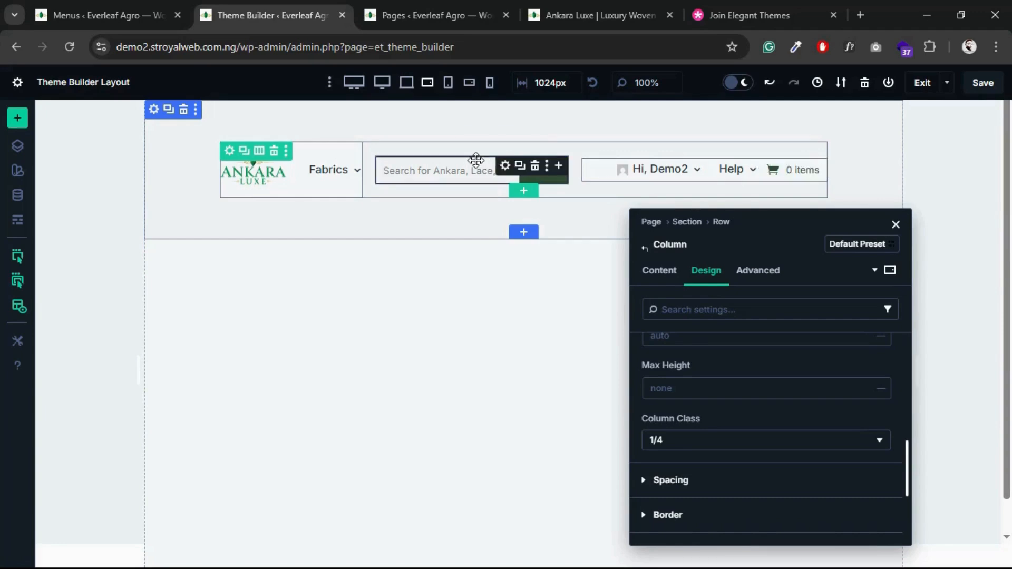
- Switch to the Desktop view and set the Column Class of the header row's first column, with the logo menu, to 1/4
{"action": "left_click", "coordinate": [427, 83]}
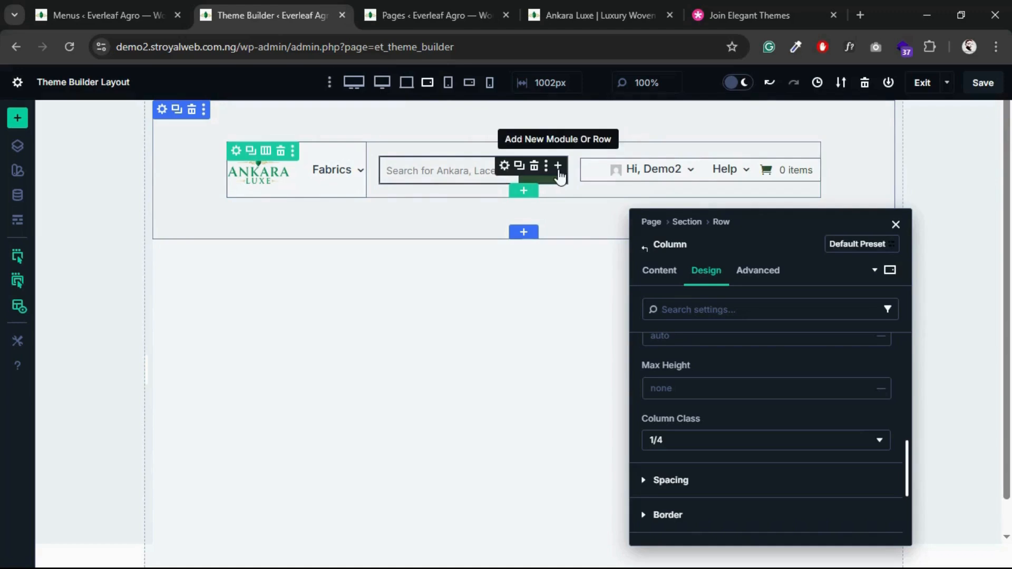
{"action": "left_click", "coordinate": [410, 88]}
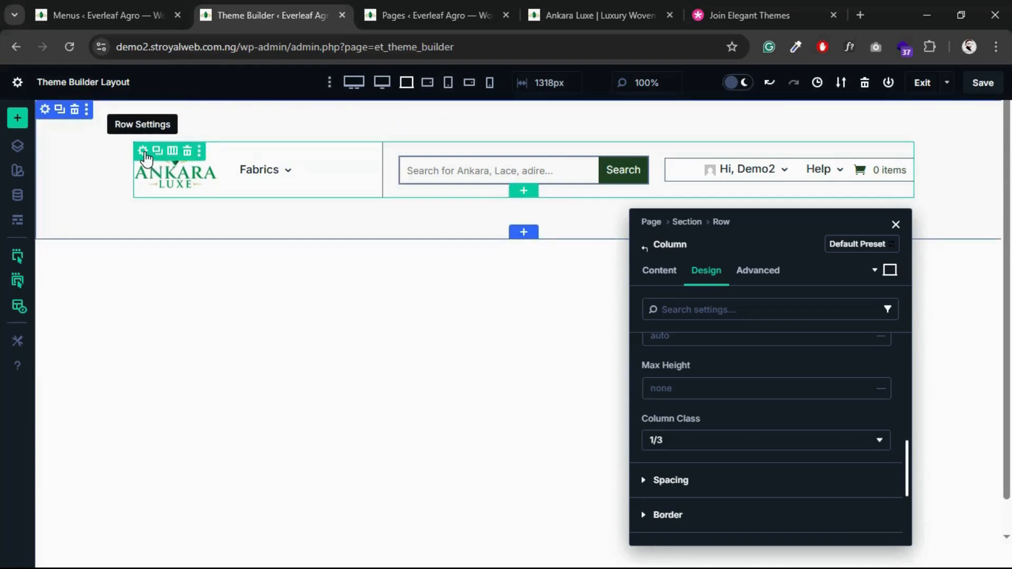
{"action": "left_click", "coordinate": [144, 152]}
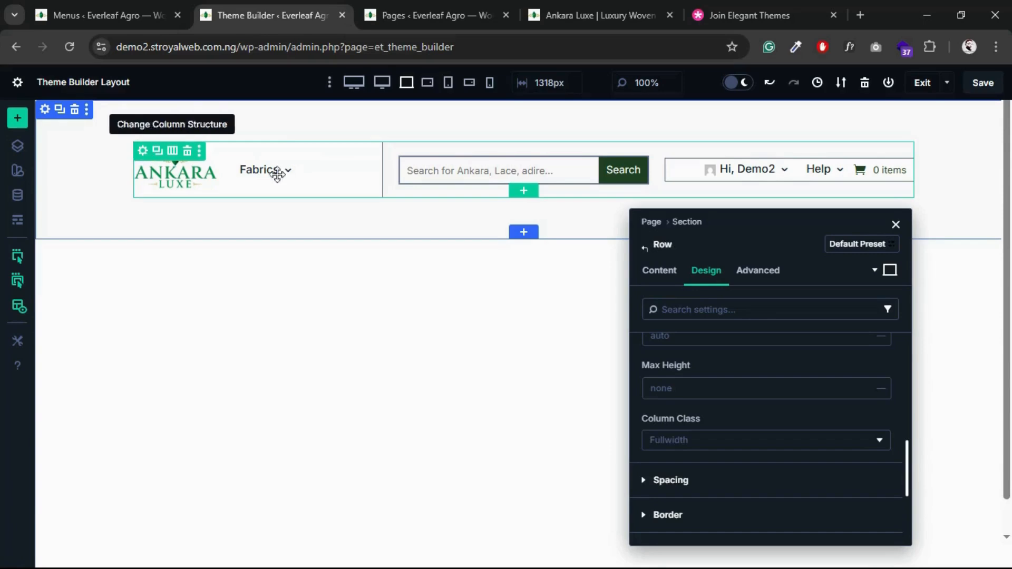
{"action": "left_click", "coordinate": [660, 271]}
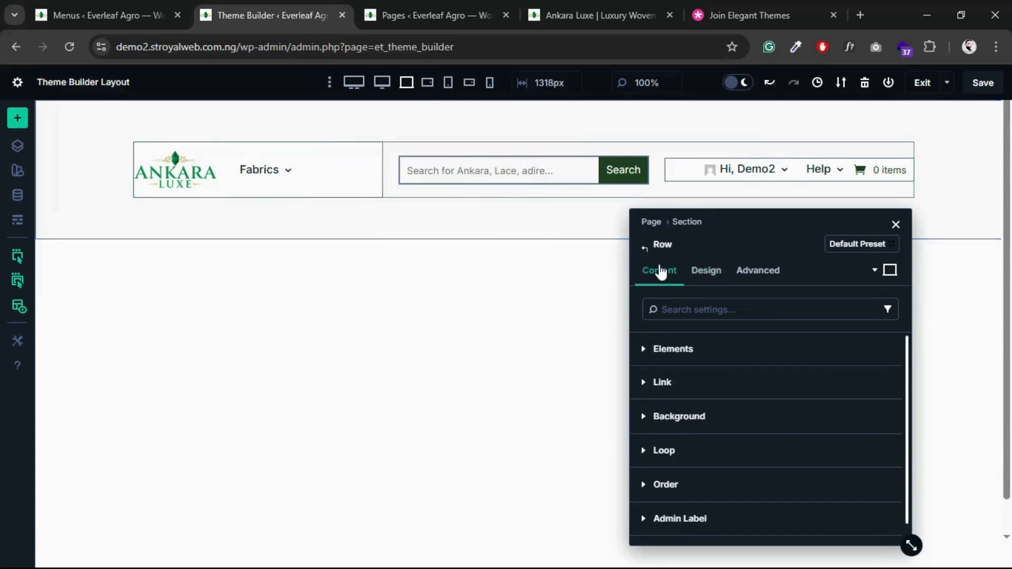
{"action": "left_click", "coordinate": [648, 355]}
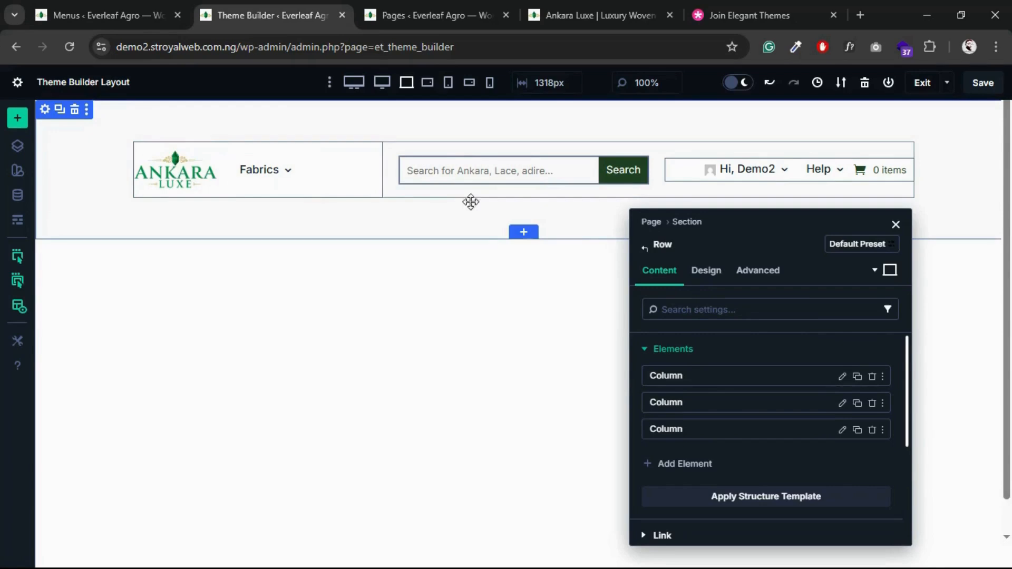
{"action": "left_click", "coordinate": [843, 377]}
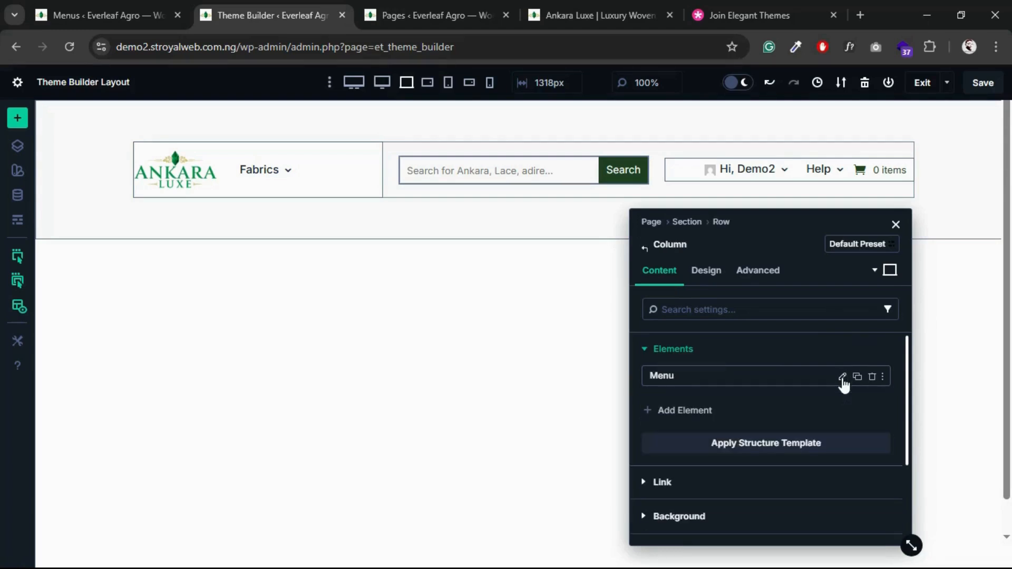
{"action": "left_click", "coordinate": [715, 280]}
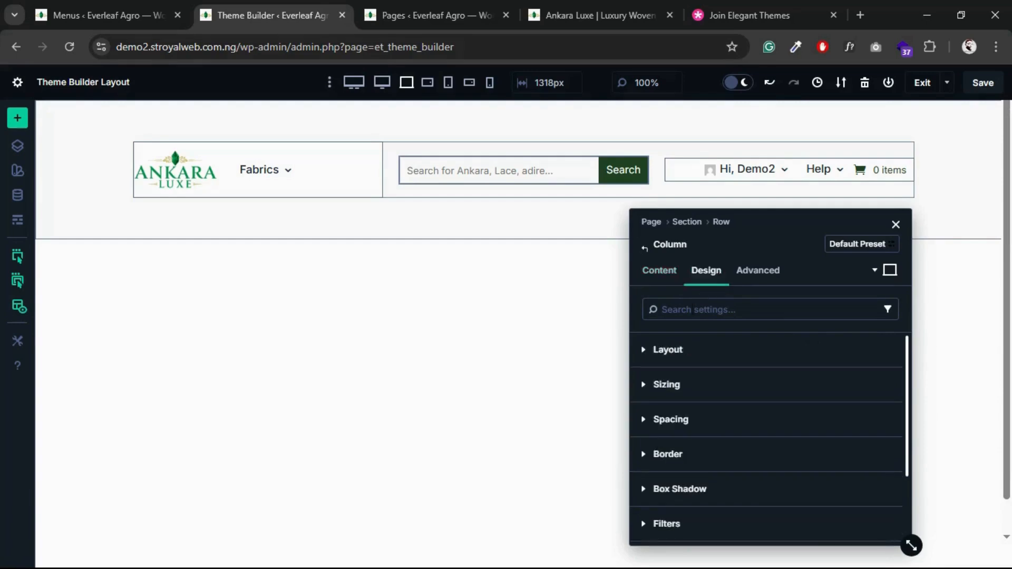
{"action": "left_click", "coordinate": [644, 386]}
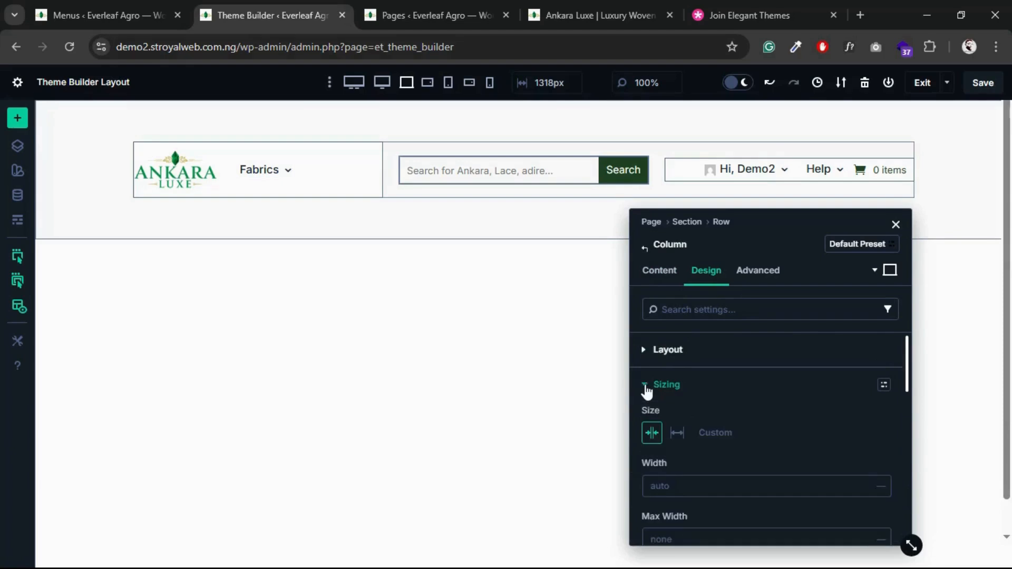
{"action": "scroll", "coordinate": [674, 412], "scroll_direction": "down", "scroll_amount": 3}
{"action": "scroll", "coordinate": [674, 412], "scroll_direction": "down", "scroll_amount": 4}
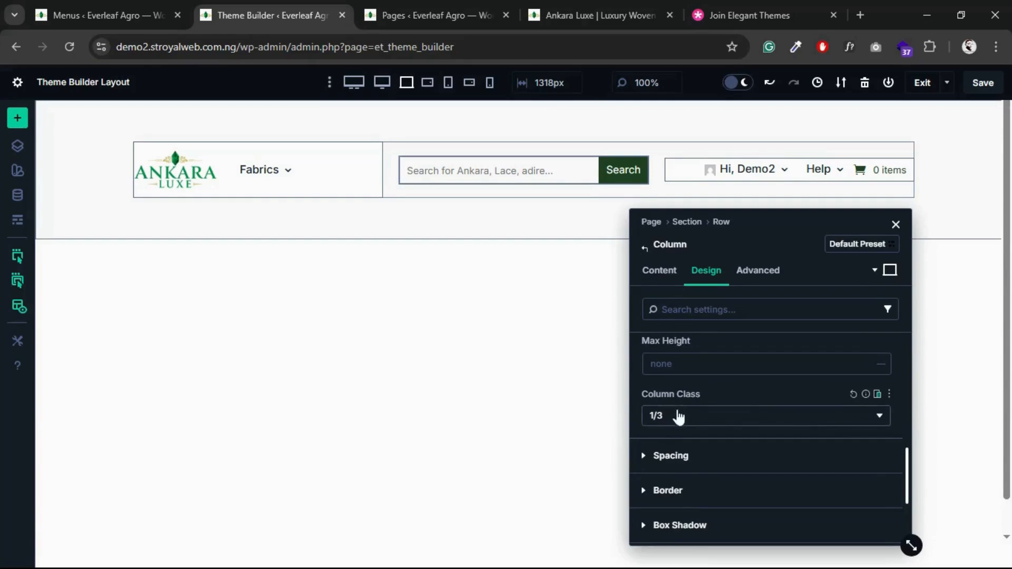
{"action": "left_click", "coordinate": [677, 416]}
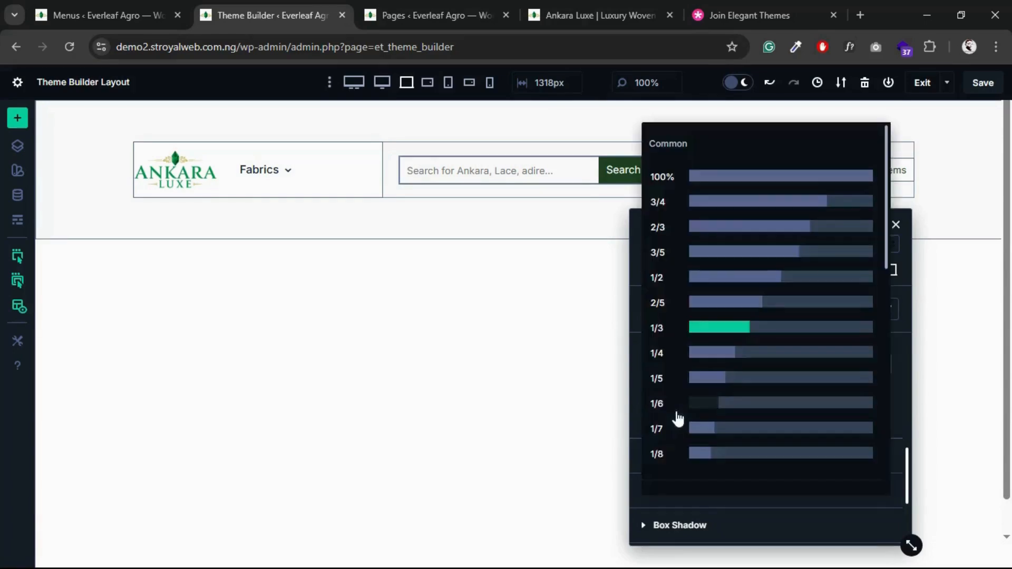
{"action": "left_click", "coordinate": [700, 368]}
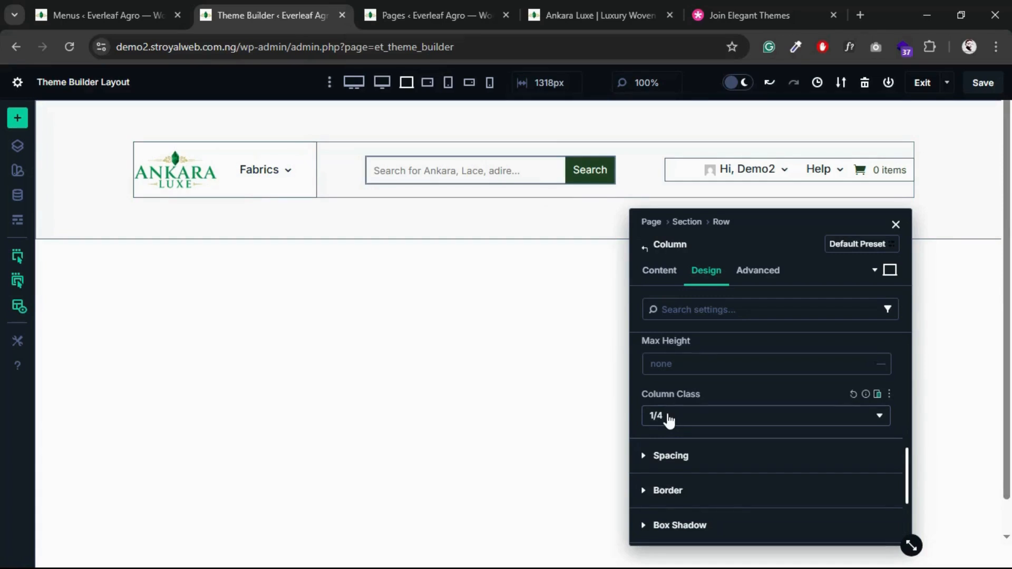
- Set the Column Class of the header row's second column, holding the search field, to 2/5 for Desktop
{"action": "left_click", "coordinate": [665, 274]}
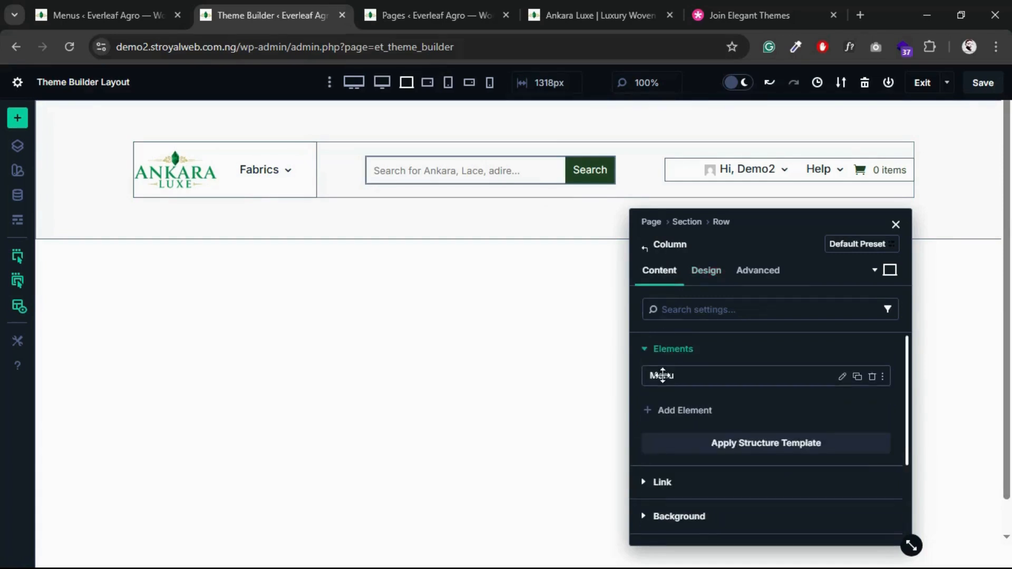
{"action": "left_click", "coordinate": [645, 349]}
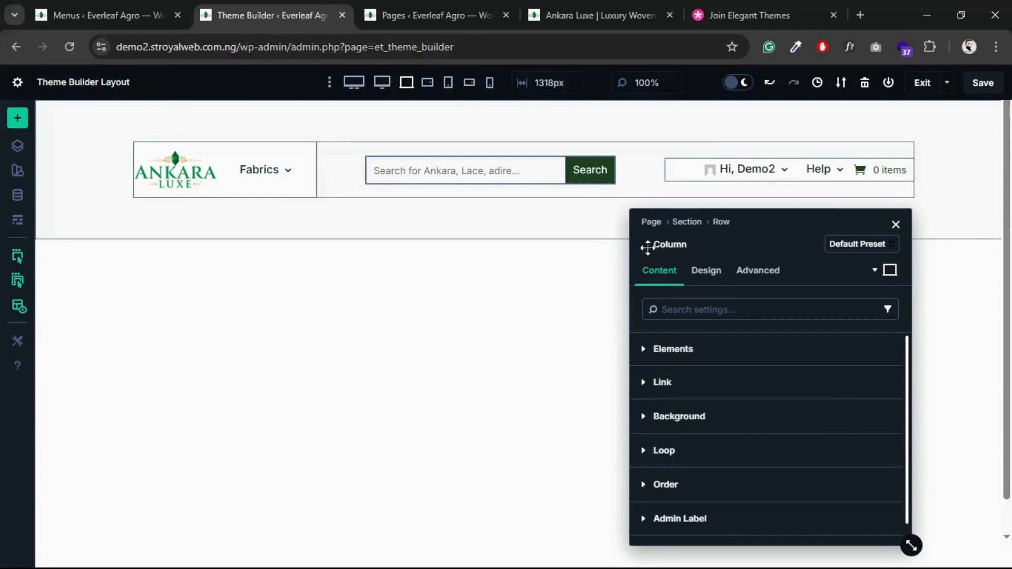
{"action": "left_click", "coordinate": [647, 249]}
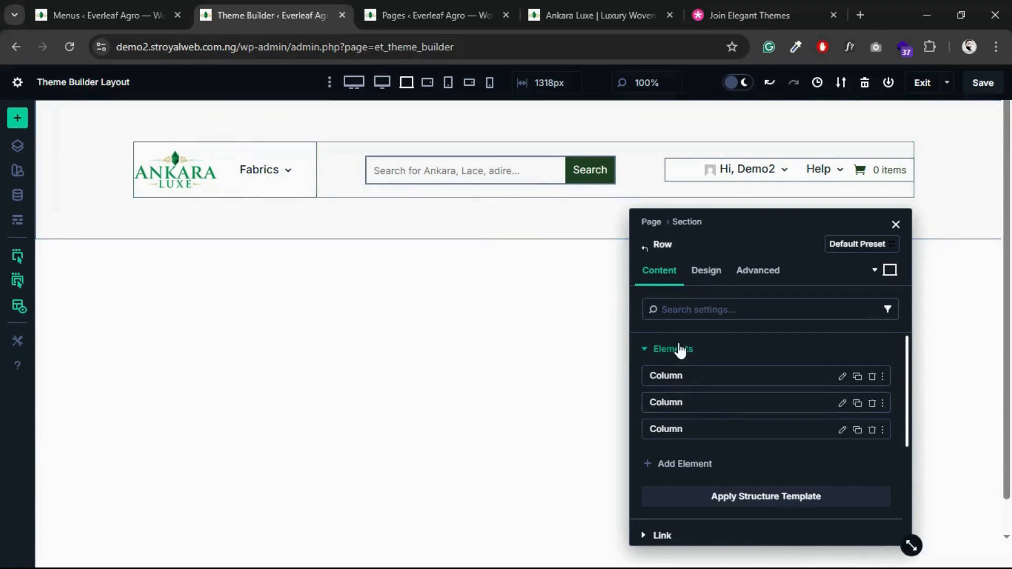
{"action": "left_click", "coordinate": [650, 350]}
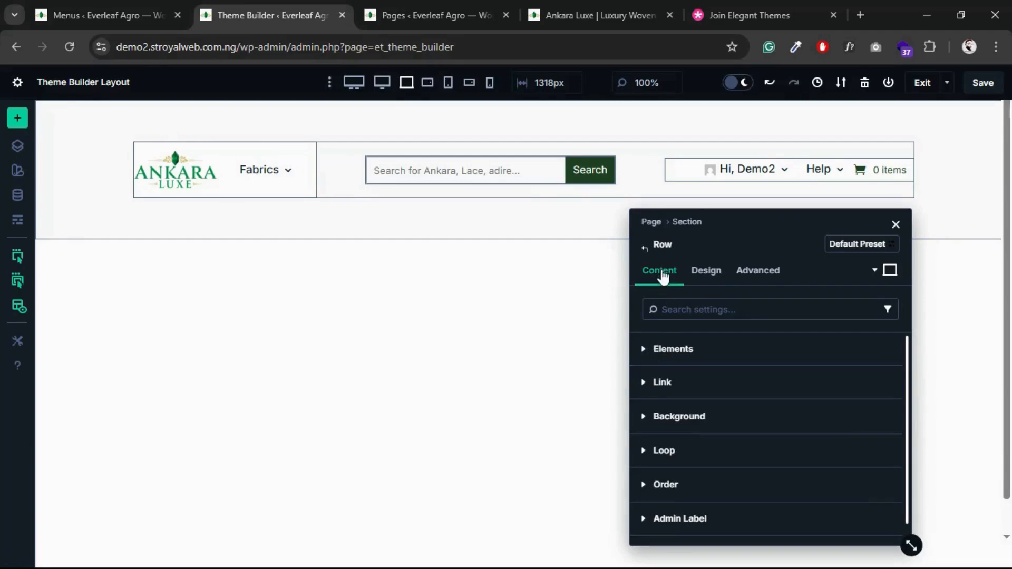
{"action": "left_click", "coordinate": [644, 350]}
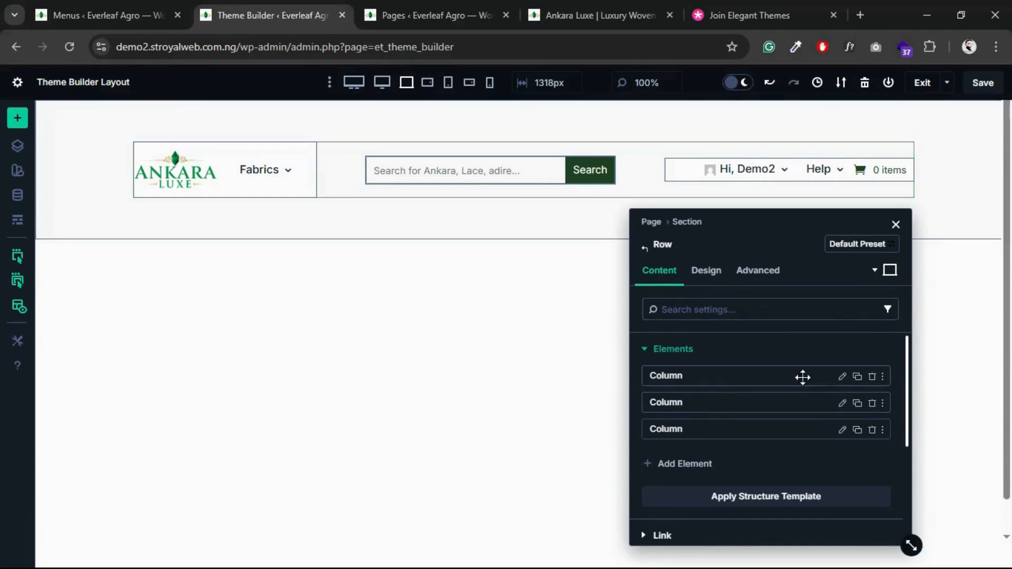
{"action": "left_click", "coordinate": [842, 404]}
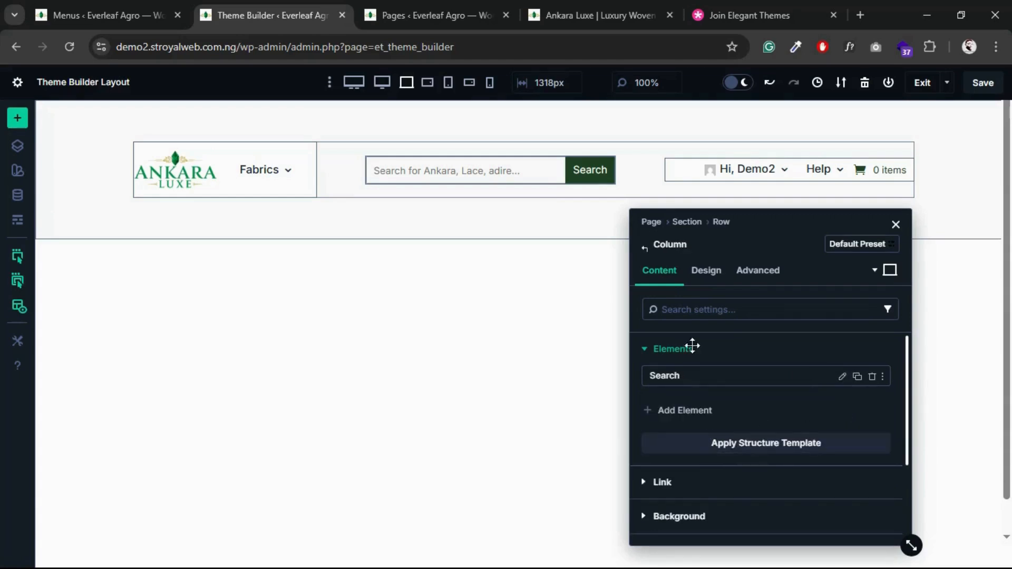
{"action": "left_click", "coordinate": [708, 273]}
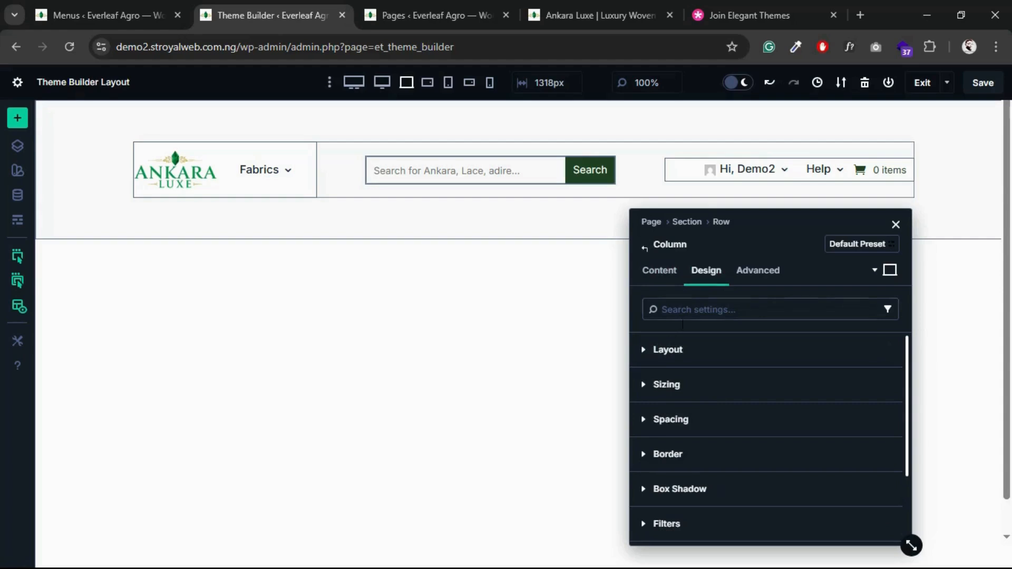
{"action": "left_click", "coordinate": [649, 387]}
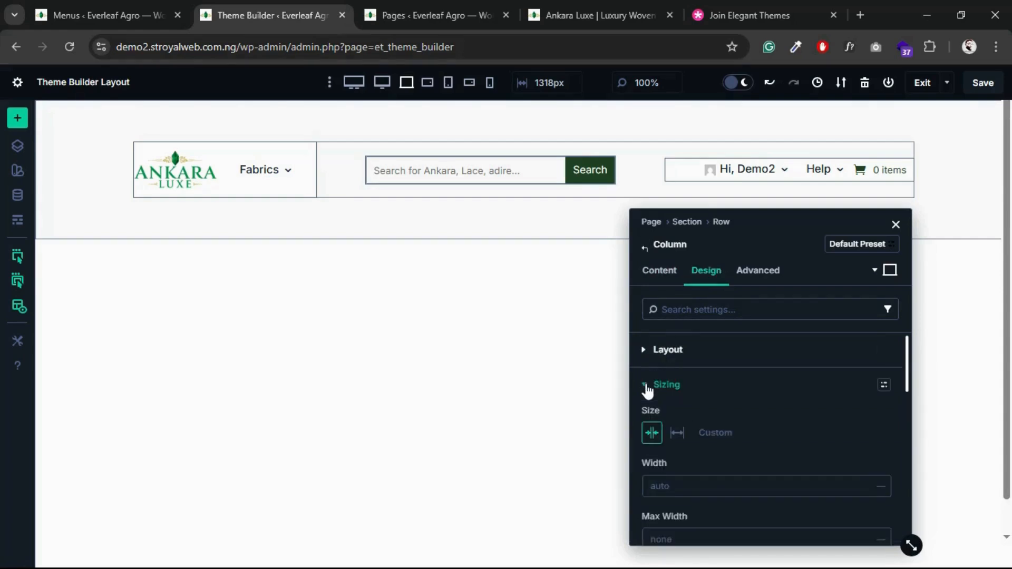
{"action": "scroll", "coordinate": [670, 415], "scroll_direction": "down", "scroll_amount": 2}
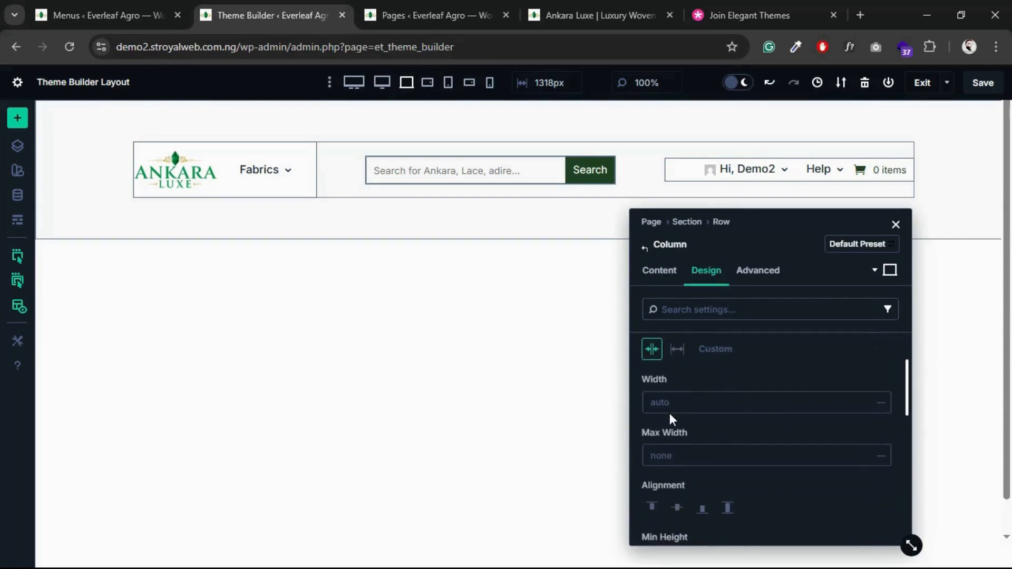
{"action": "scroll", "coordinate": [670, 414], "scroll_direction": "down", "scroll_amount": 5}
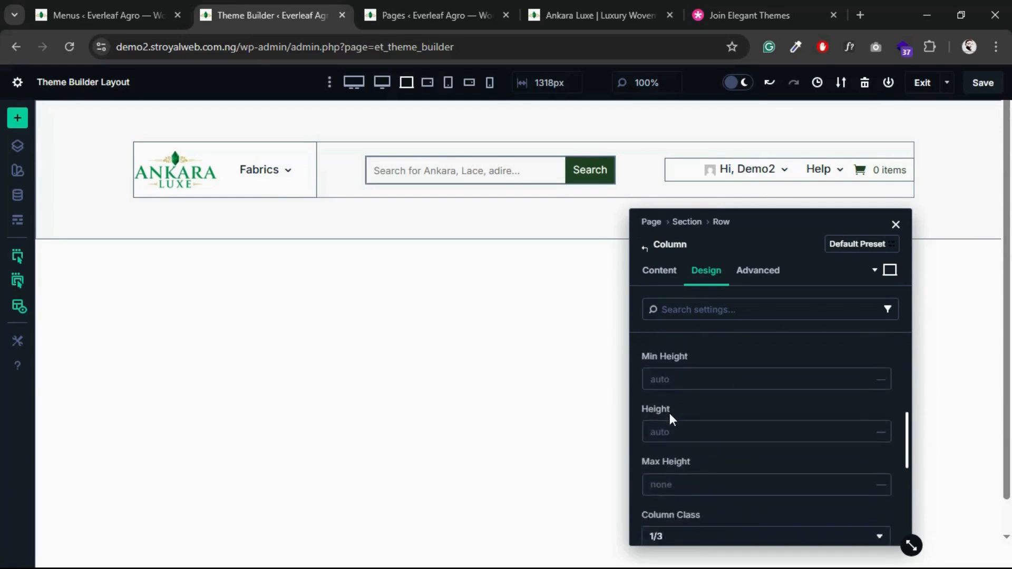
{"action": "scroll", "coordinate": [670, 413], "scroll_direction": "down", "scroll_amount": 2}
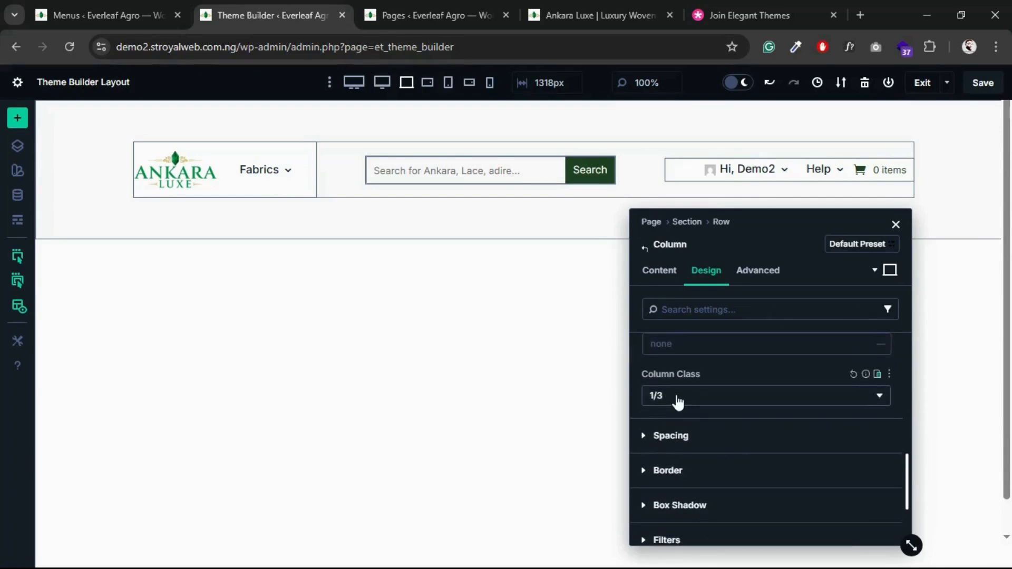
{"action": "left_click", "coordinate": [679, 402]}
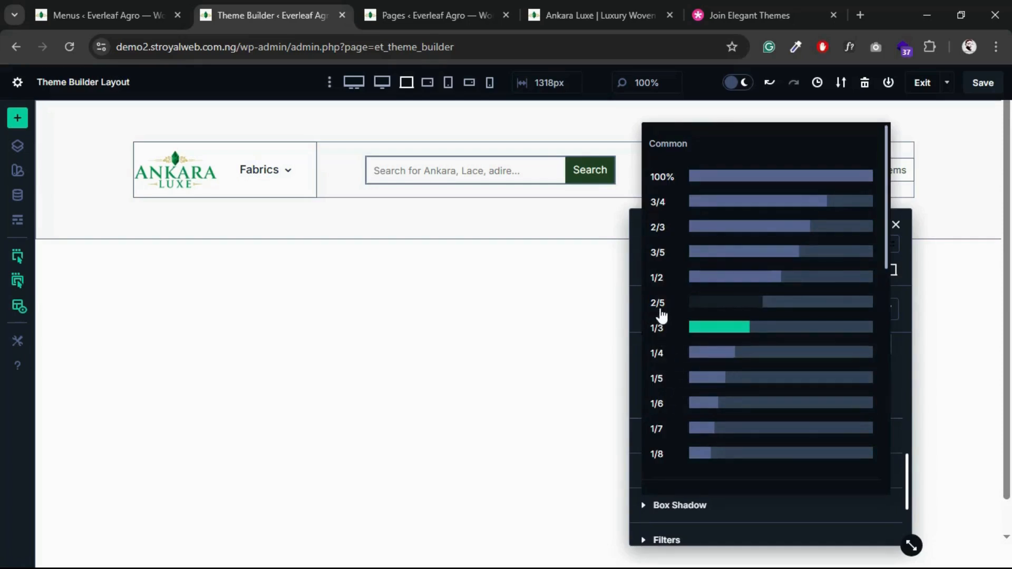
{"action": "left_click", "coordinate": [701, 308]}
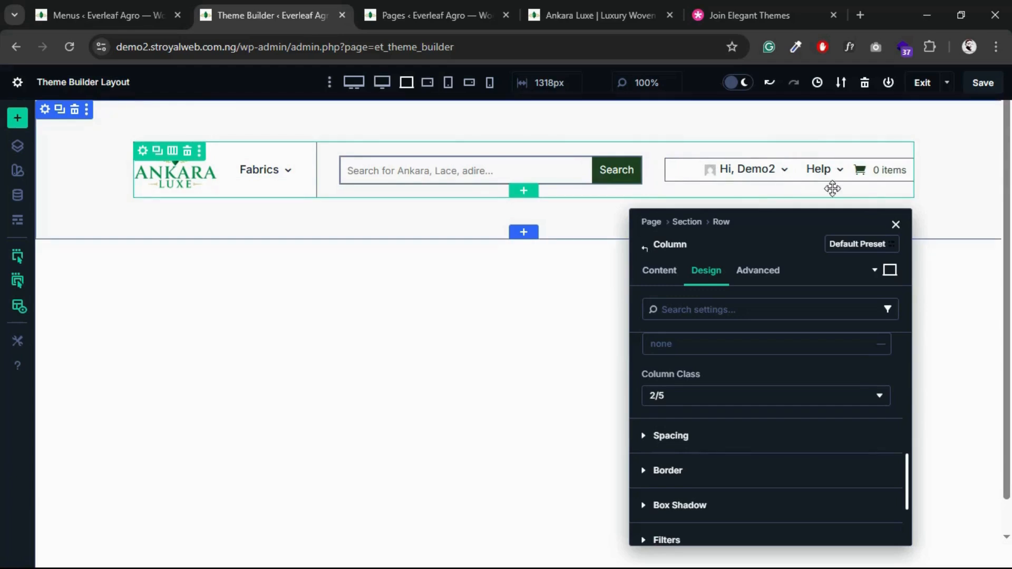
{"action": "left_click", "coordinate": [896, 225]}
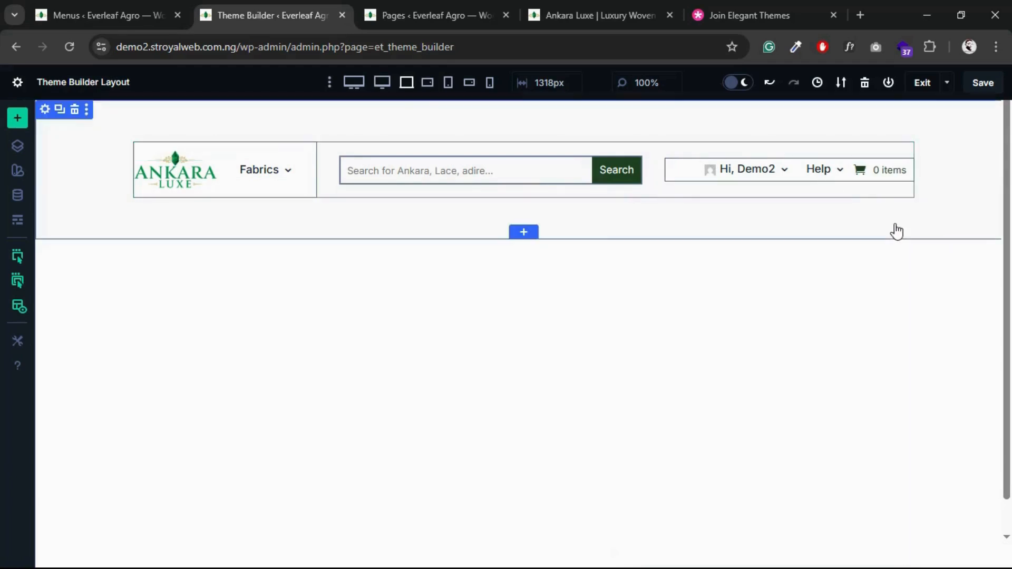
- Preview the header in the widest, Widescreen, Desktop and Tablet Wide views, check it at a 1024 px width, and return to Desktop
{"action": "left_click", "coordinate": [356, 84]}
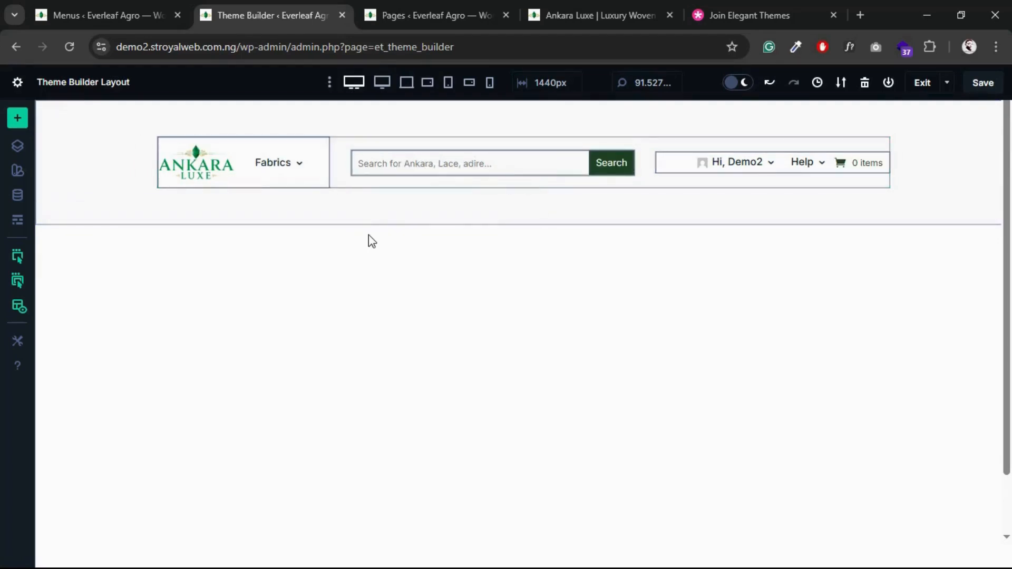
{"action": "left_click", "coordinate": [383, 86]}
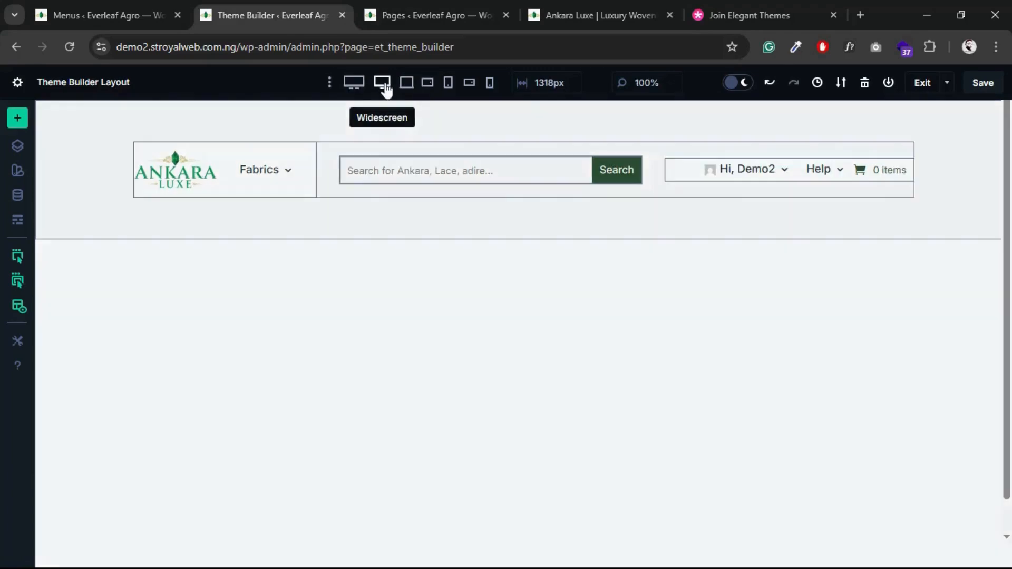
{"action": "left_click", "coordinate": [406, 88]}
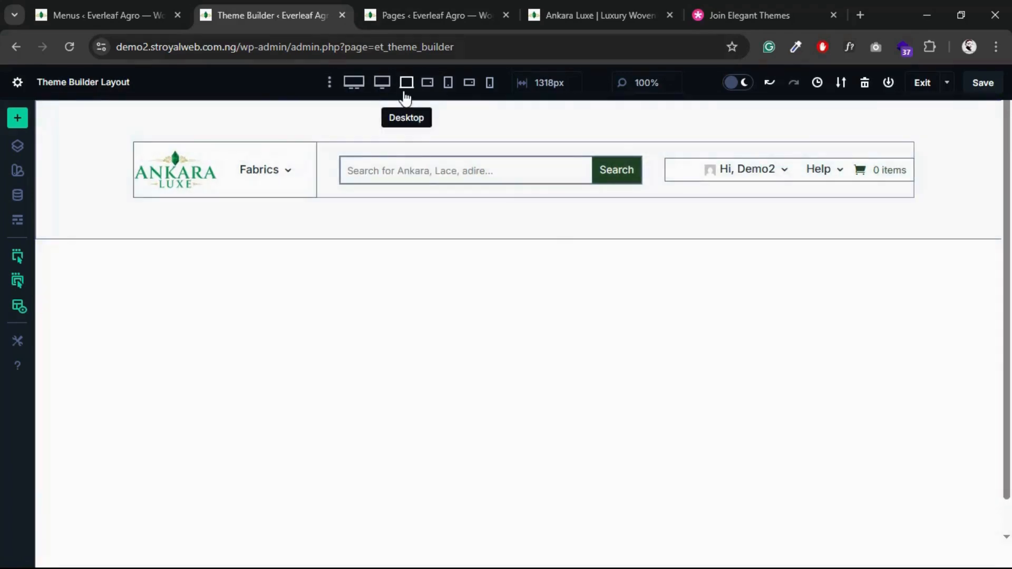
{"action": "left_click", "coordinate": [432, 90]}
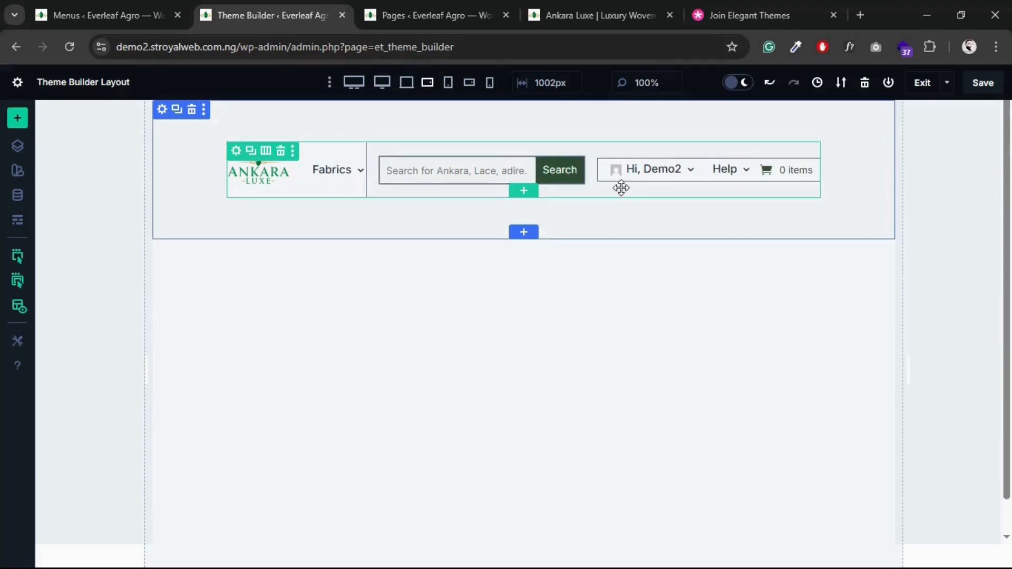
{"action": "left_click", "coordinate": [535, 83]}
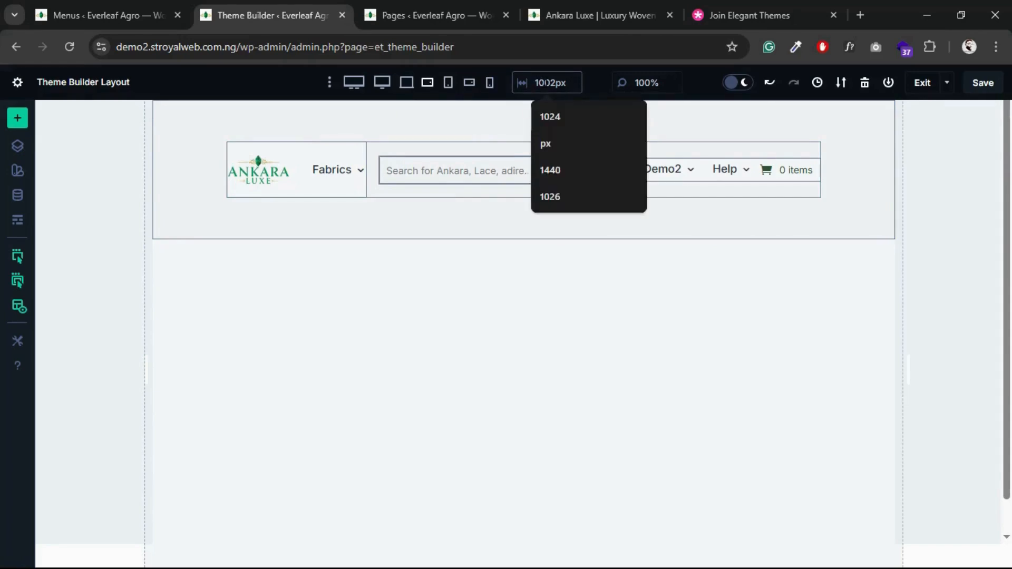
{"action": "type", "text": "1024"}
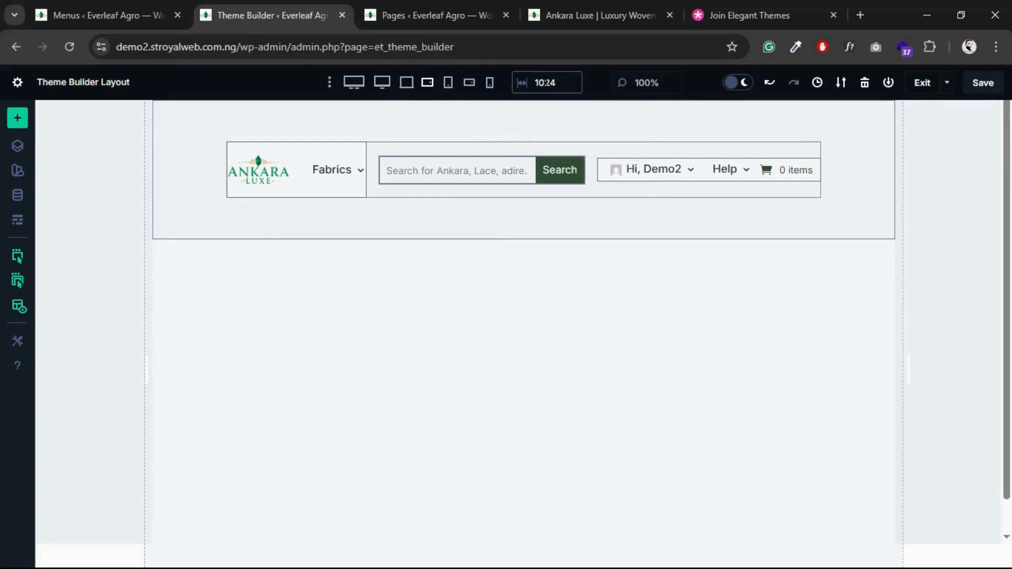
{"action": "key", "text": "Return"}
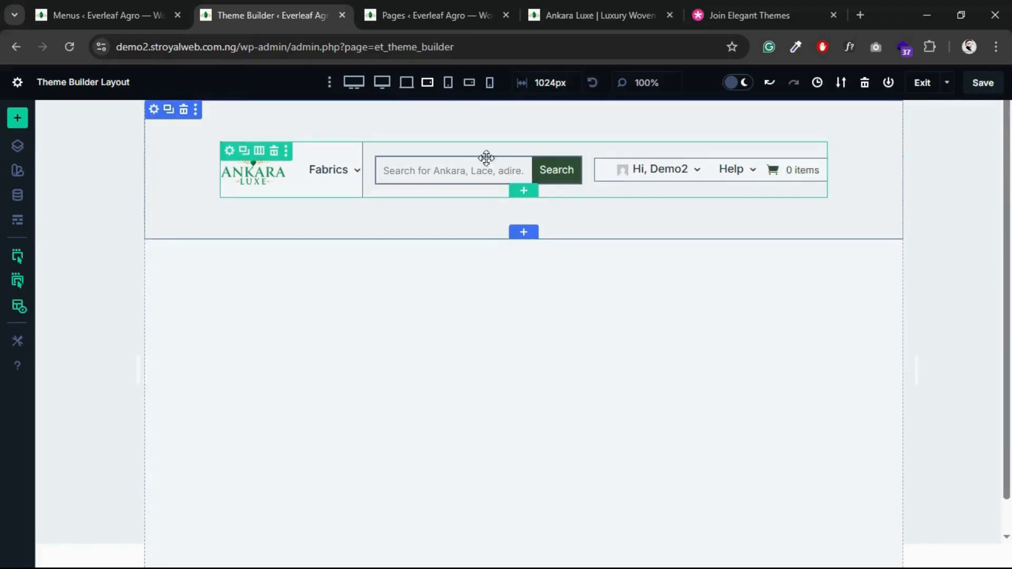
{"action": "left_click", "coordinate": [404, 94]}
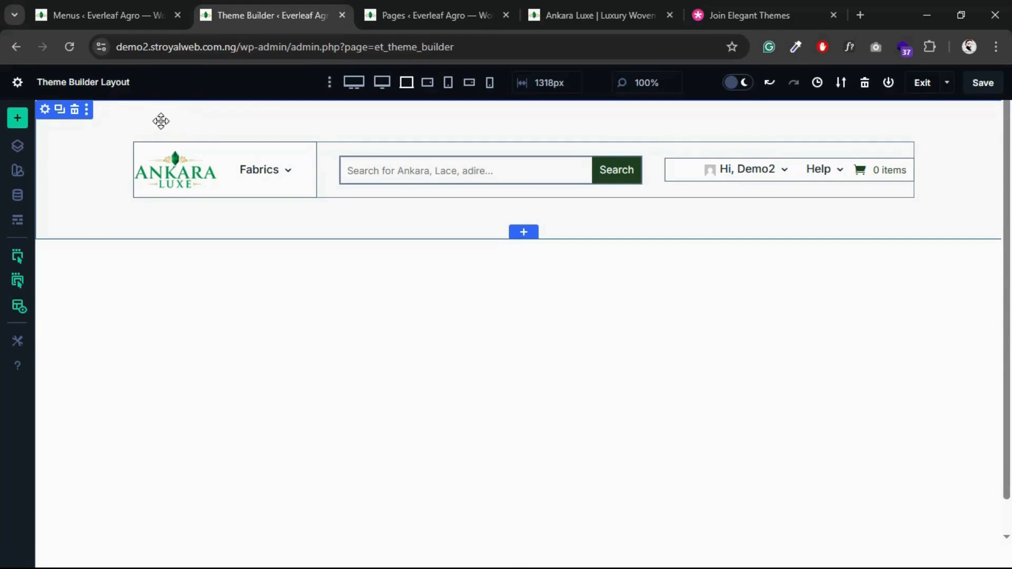
- Set linked top and bottom padding of 5 px on the header section and save the layout
{"action": "left_click", "coordinate": [45, 112]}
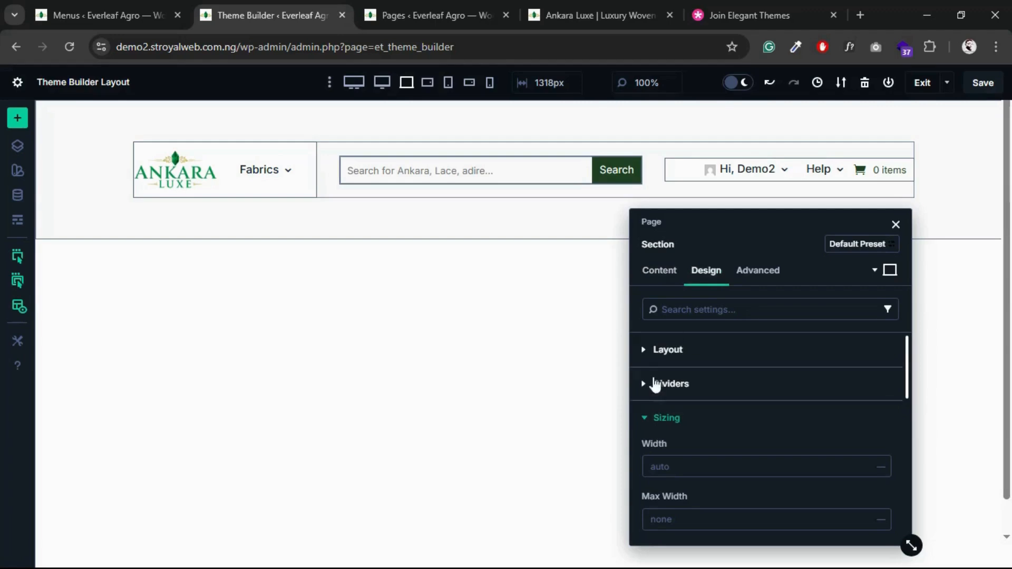
{"action": "left_click", "coordinate": [652, 418]}
{"action": "scroll", "coordinate": [662, 422], "scroll_direction": "down", "scroll_amount": 2}
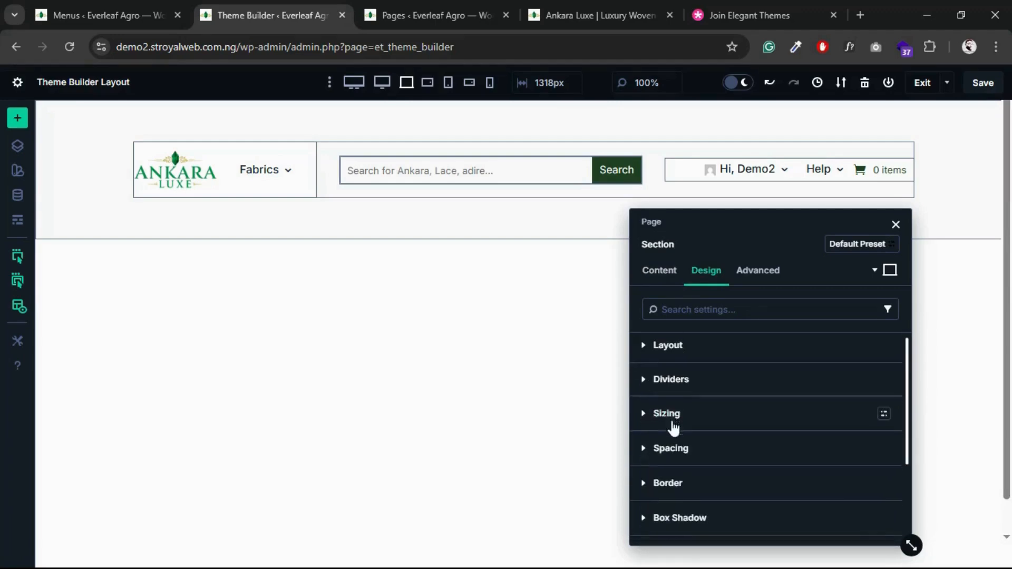
{"action": "left_click", "coordinate": [645, 391]}
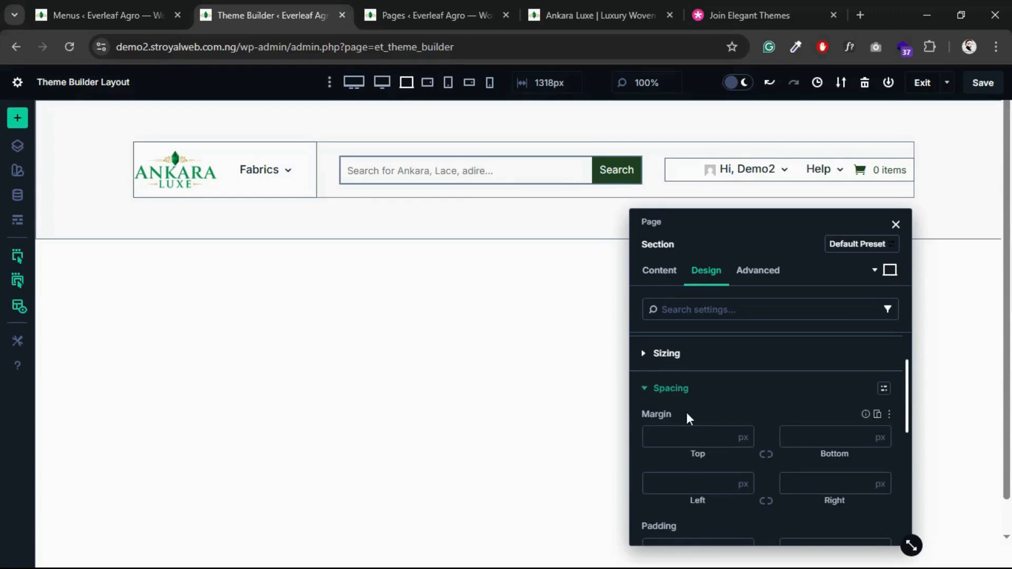
{"action": "scroll", "coordinate": [686, 412], "scroll_direction": "down", "scroll_amount": 3}
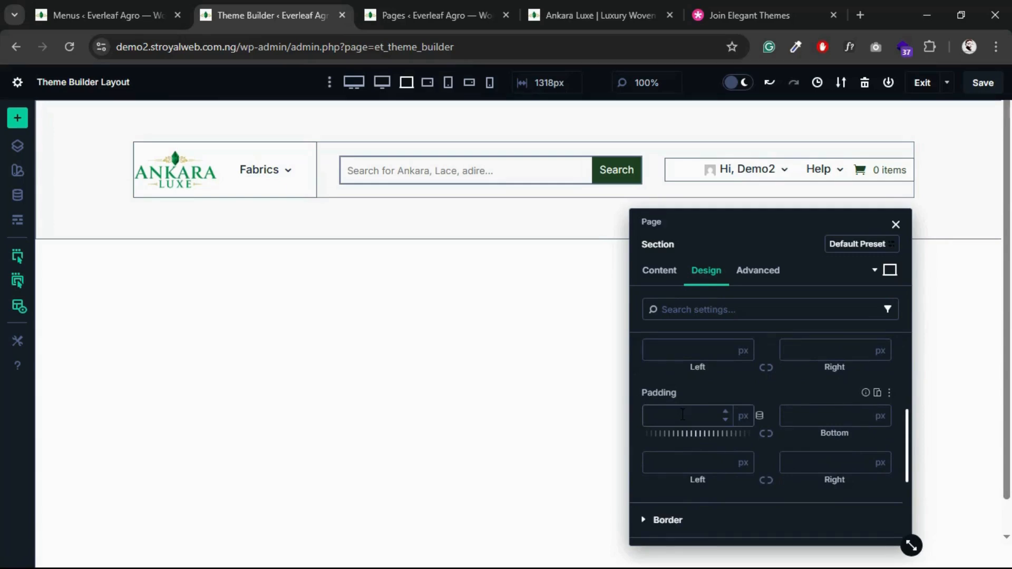
{"action": "left_click", "coordinate": [679, 416]}
{"action": "left_click", "coordinate": [768, 433]}
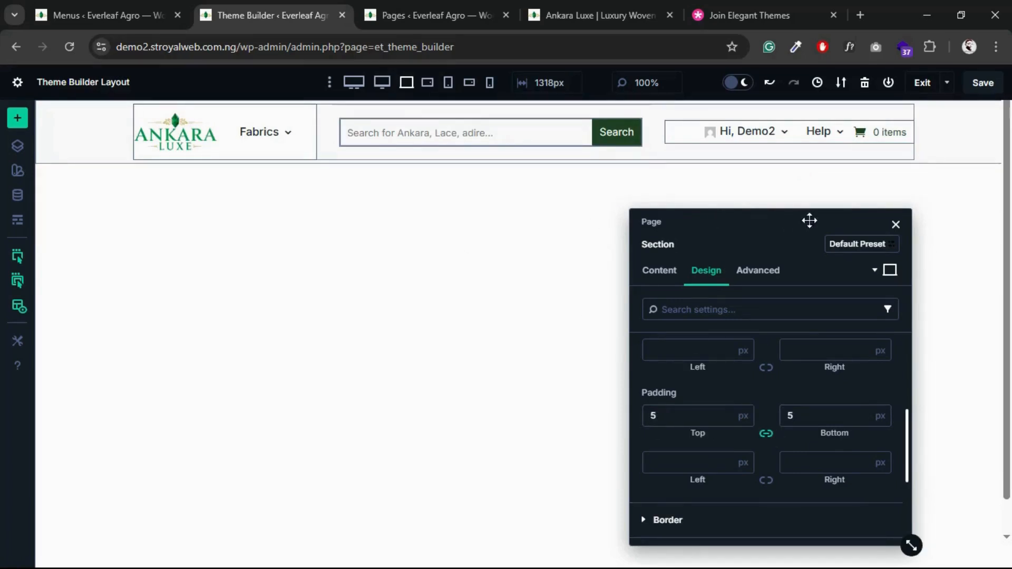
{"action": "left_click", "coordinate": [896, 224]}
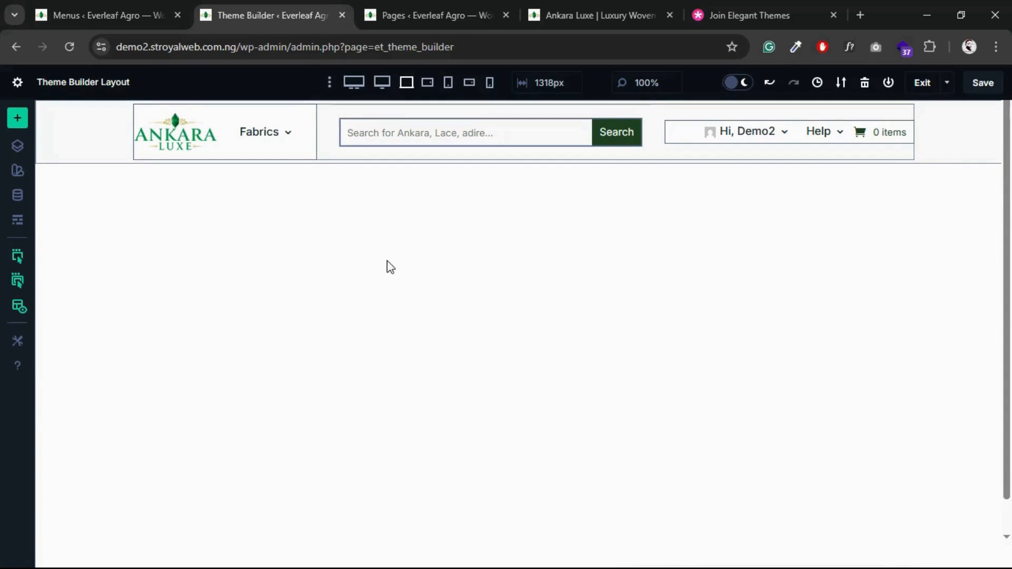
{"action": "key", "text": "ctrl+s"}
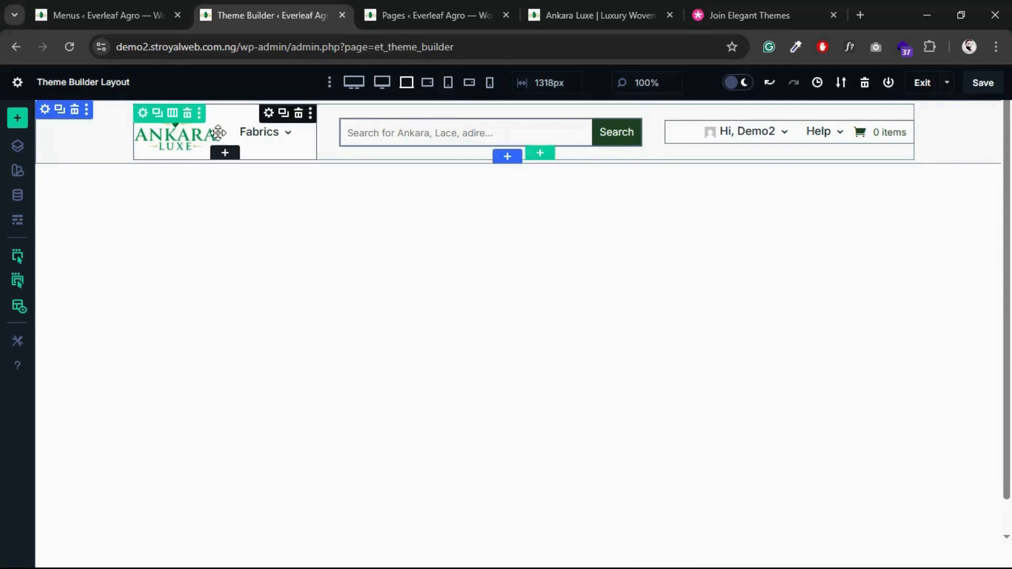
- Remove the background color from the Fabrics menu module
{"action": "left_click", "coordinate": [269, 113]}
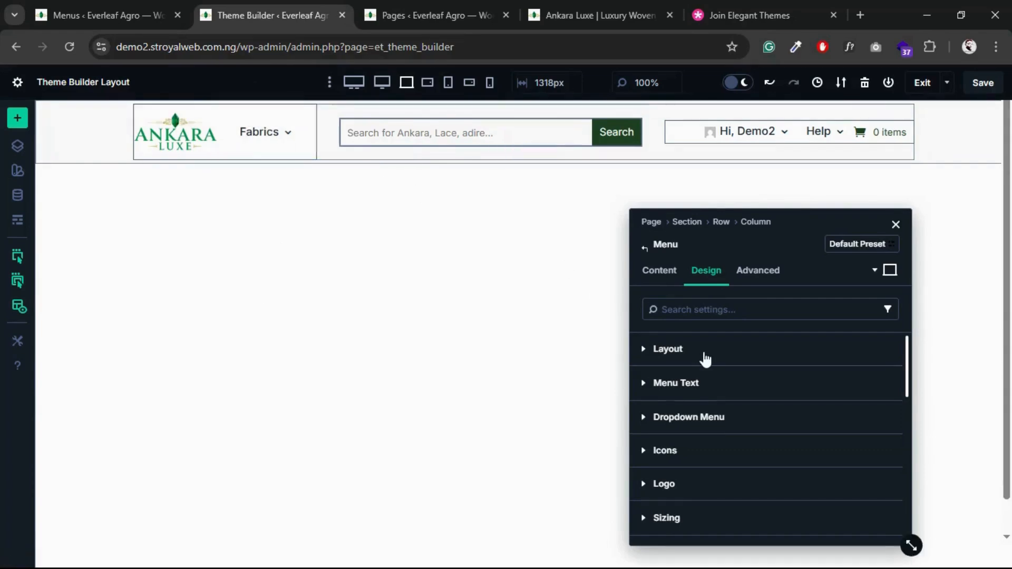
{"action": "left_click", "coordinate": [661, 271]}
{"action": "scroll", "coordinate": [693, 432], "scroll_direction": "down", "scroll_amount": 1}
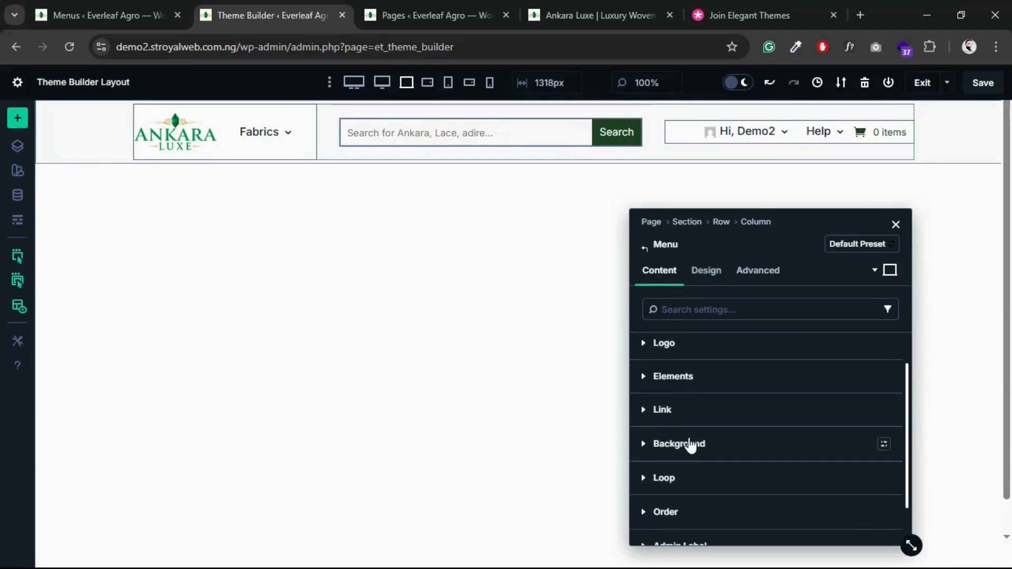
{"action": "left_click", "coordinate": [689, 445]}
{"action": "scroll", "coordinate": [691, 447], "scroll_direction": "down", "scroll_amount": 4}
{"action": "mouse_move", "coordinate": [672, 441]}
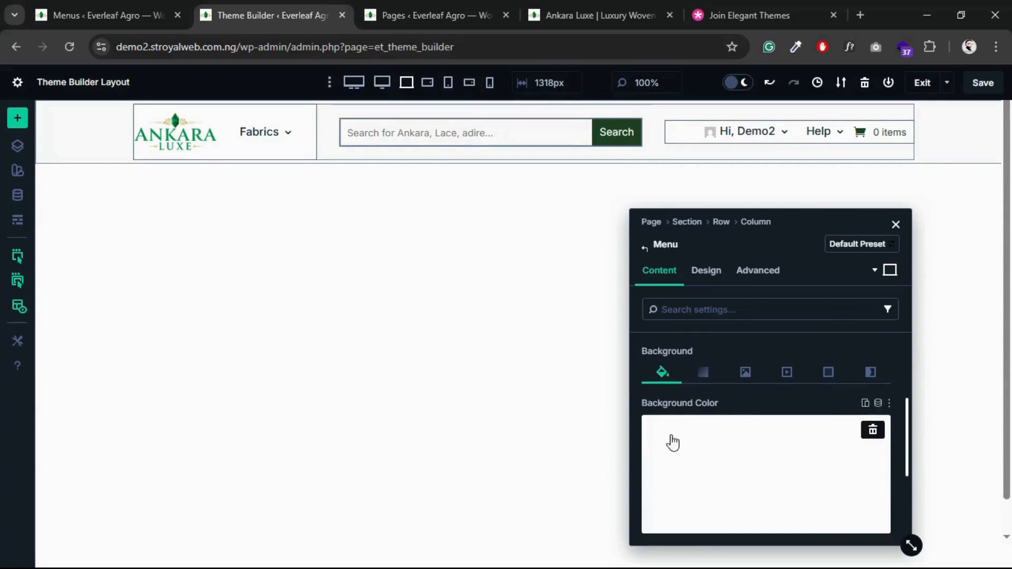
{"action": "left_click", "coordinate": [872, 437]}
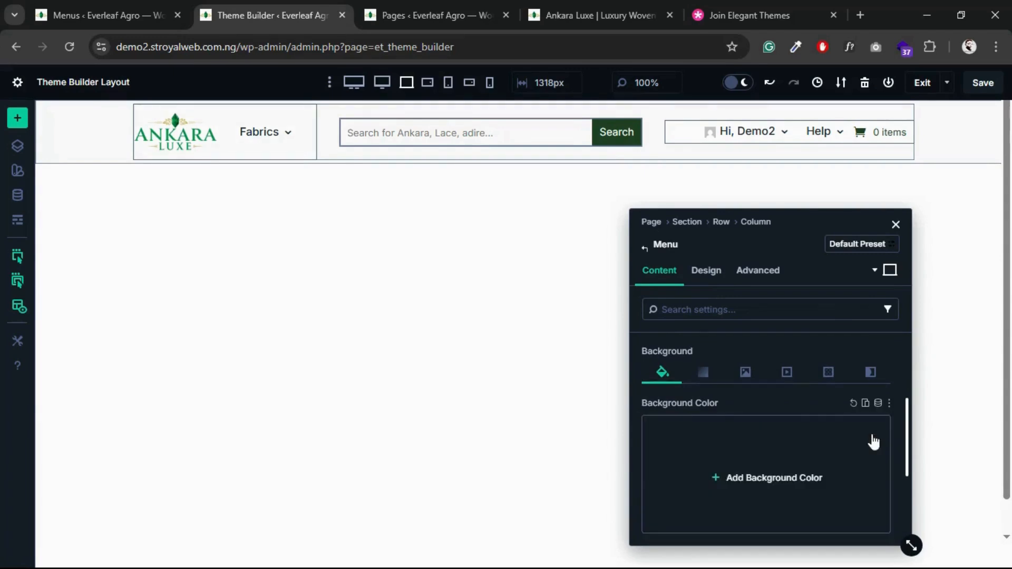
- Set the Fabrics menu module's Dropdown Menu Line Color to the global Third Color
{"action": "mouse_move", "coordinate": [290, 138]}
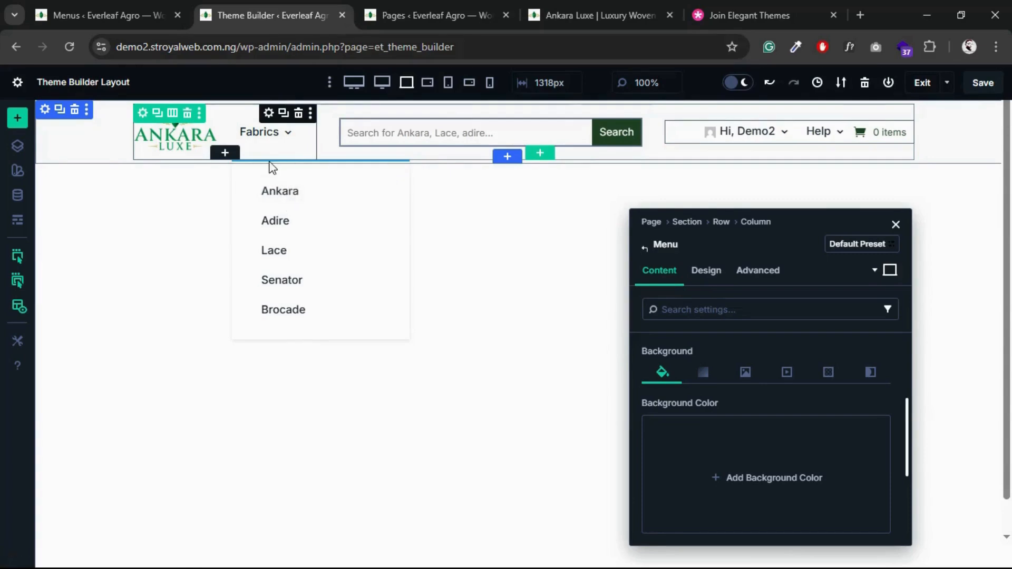
{"action": "left_click", "coordinate": [709, 276]}
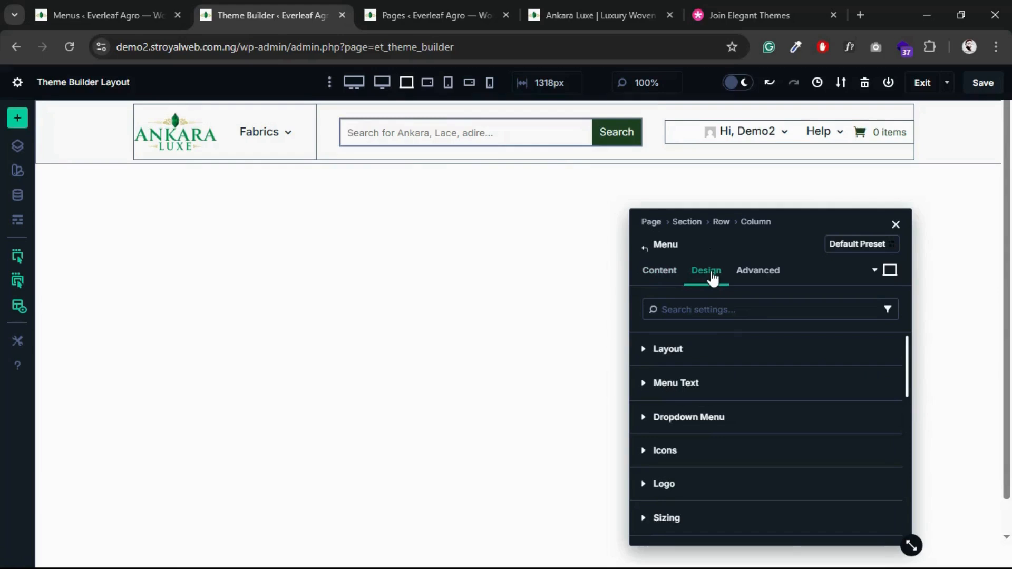
{"action": "left_click", "coordinate": [686, 417]}
{"action": "scroll", "coordinate": [686, 416], "scroll_direction": "down", "scroll_amount": 3}
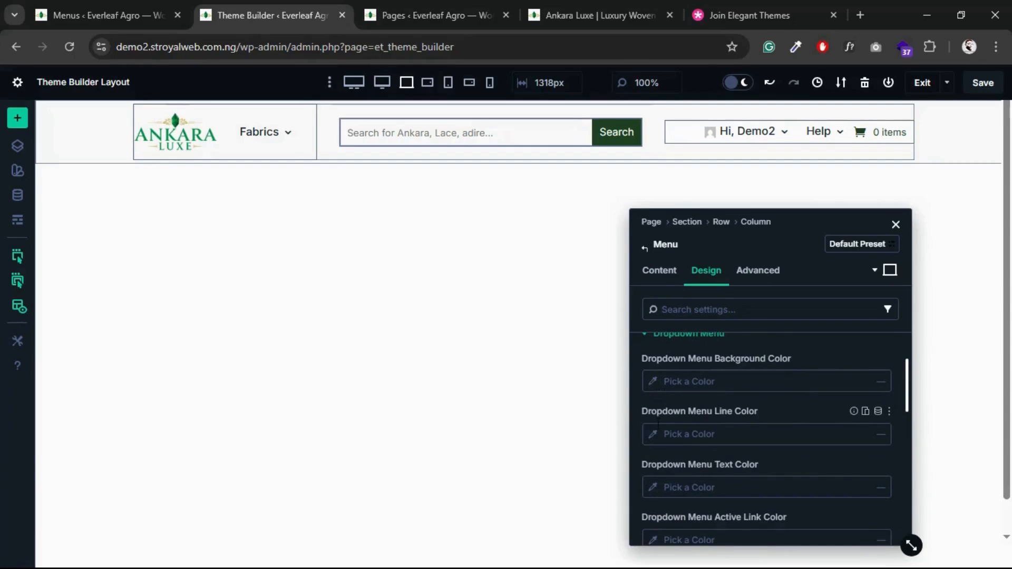
{"action": "left_click", "coordinate": [654, 436]}
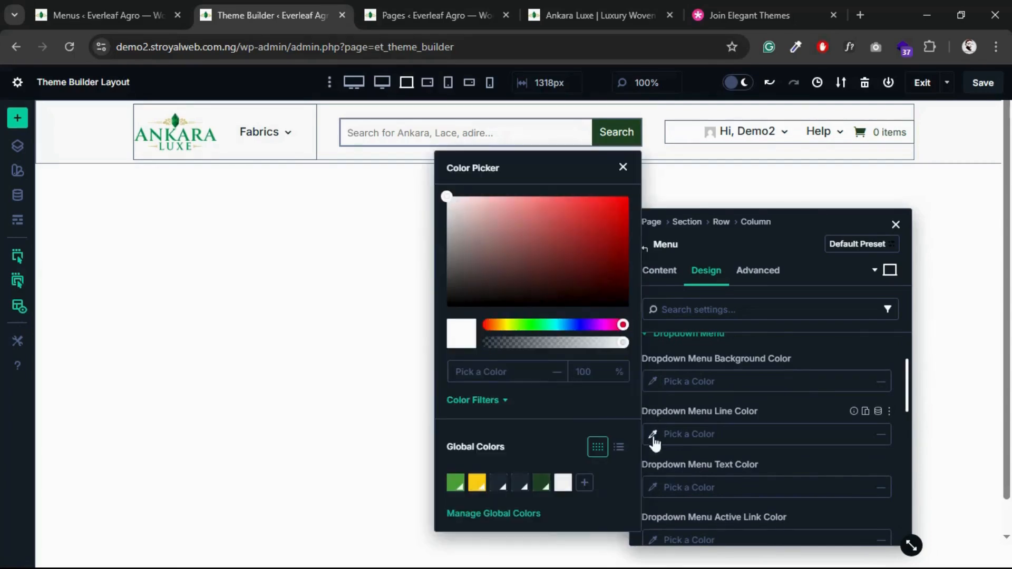
{"action": "left_click", "coordinate": [540, 487]}
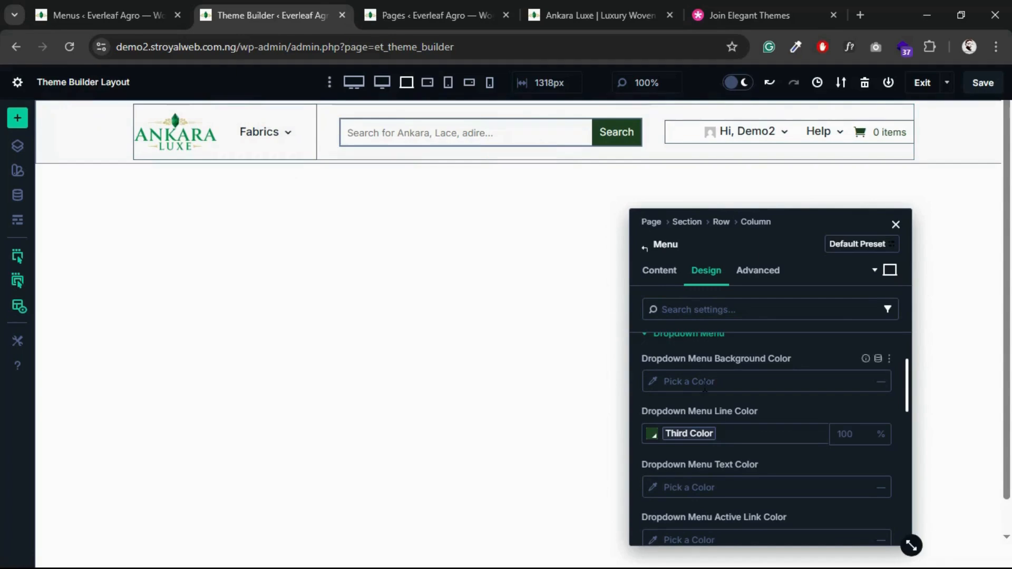
- Set the Fabrics menu's dropdown text color to Heading Text Color and active link color to Primary Color, then save the layout
{"action": "scroll", "coordinate": [705, 400], "scroll_direction": "down", "scroll_amount": 2}
{"action": "scroll", "coordinate": [704, 397], "scroll_direction": "down", "scroll_amount": 2}
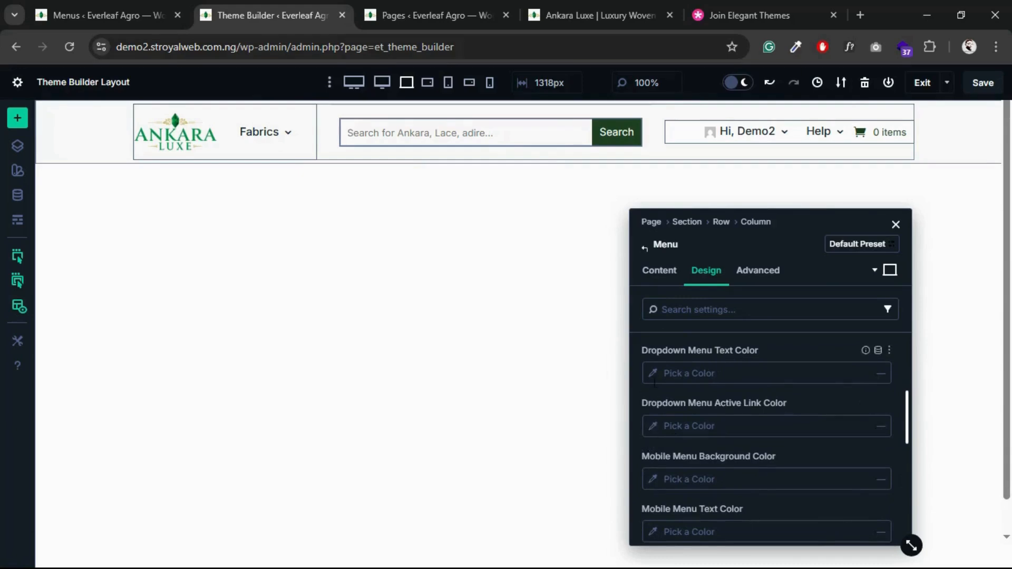
{"action": "left_click", "coordinate": [654, 375]}
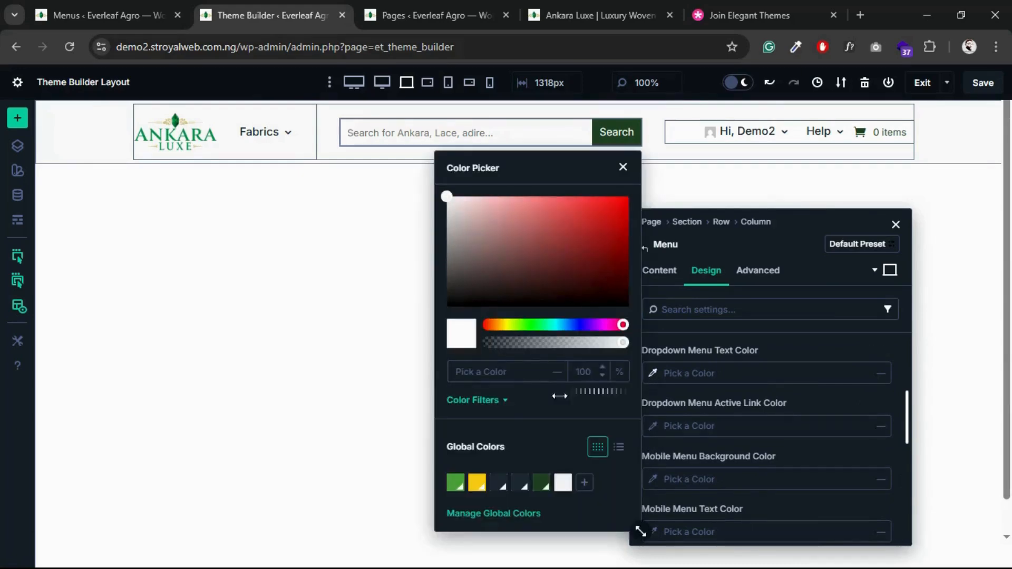
{"action": "left_click", "coordinate": [498, 483]}
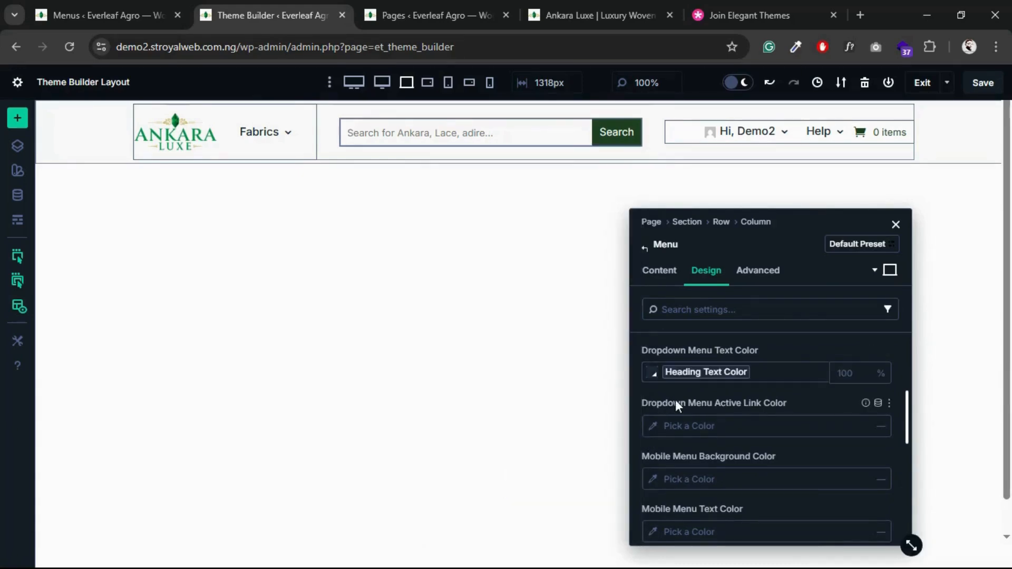
{"action": "left_click", "coordinate": [652, 426]}
{"action": "left_click", "coordinate": [456, 482]}
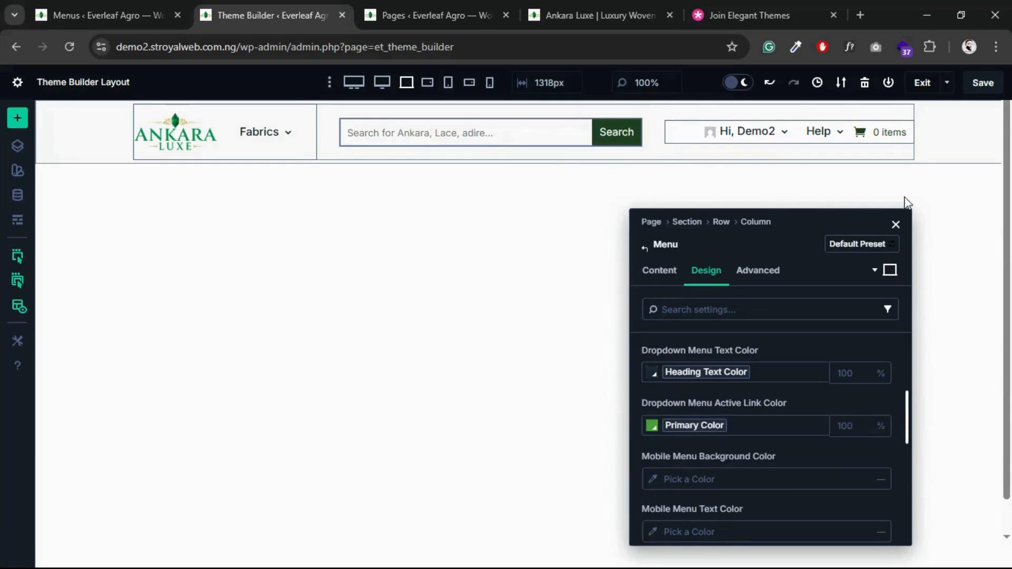
{"action": "left_click", "coordinate": [896, 224]}
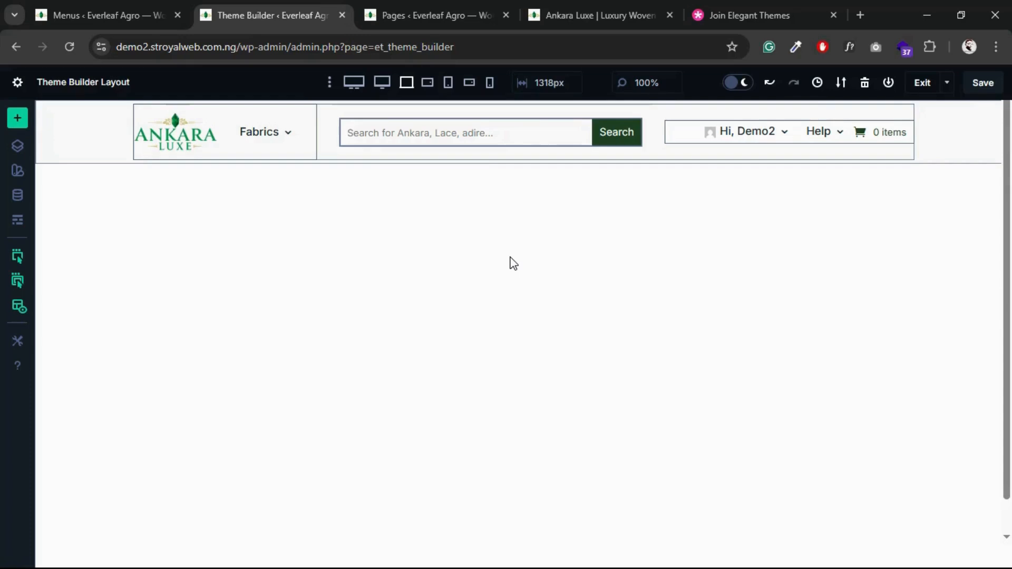
{"action": "key", "text": "ctrl+s"}
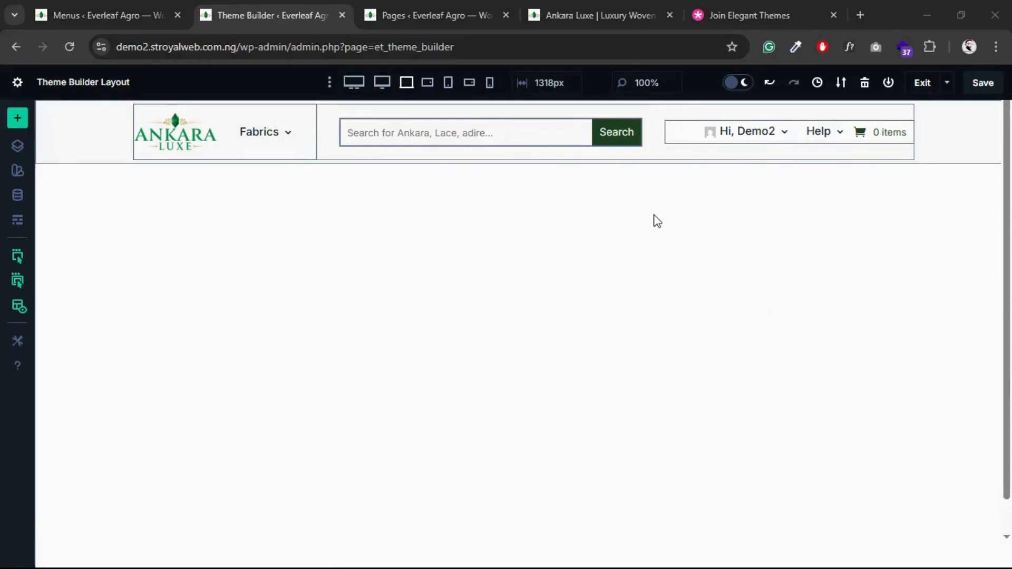
- Open the site's live home page from the WordPress Pages screen and check its header
{"action": "left_click", "coordinate": [398, 14]}
{"action": "mouse_move", "coordinate": [68, 83]}
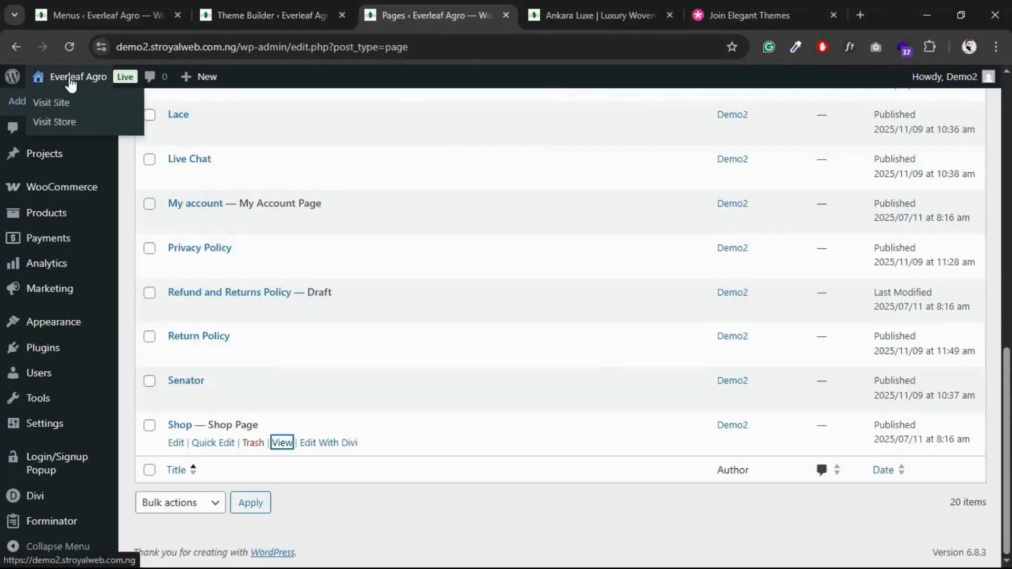
{"action": "left_click", "coordinate": [61, 106]}
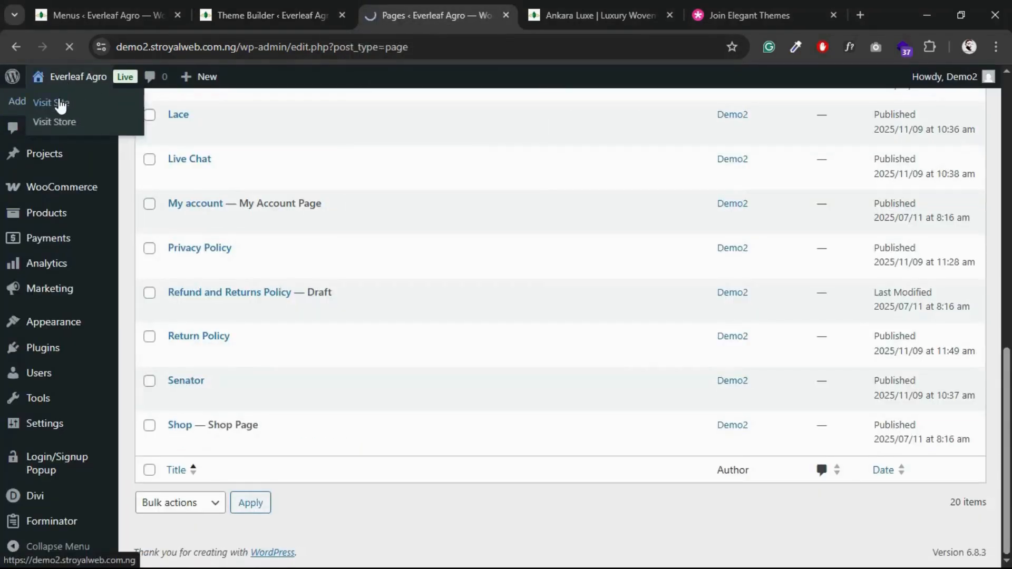
{"action": "left_click", "coordinate": [223, 14]}
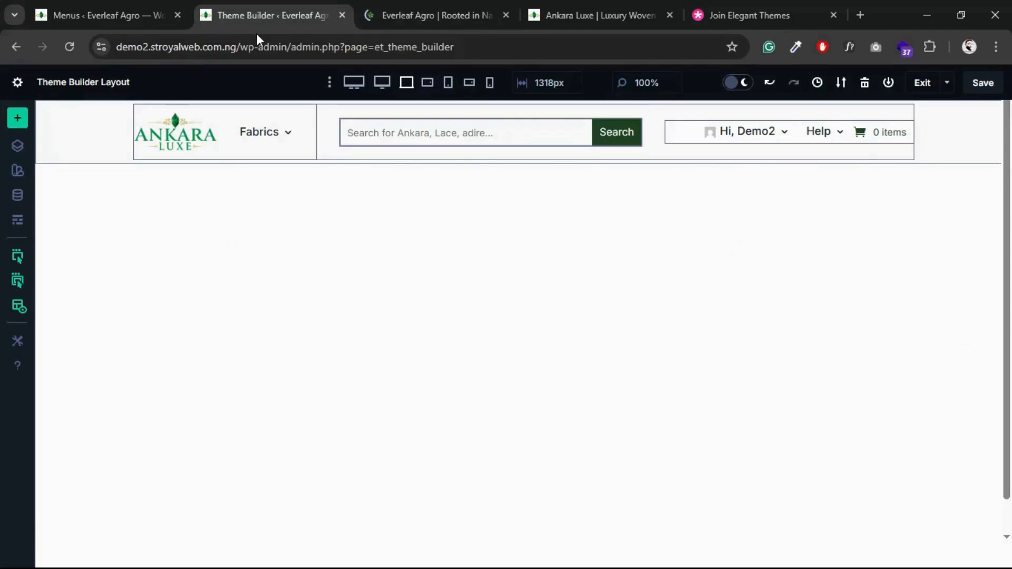
{"action": "left_click", "coordinate": [385, 14]}
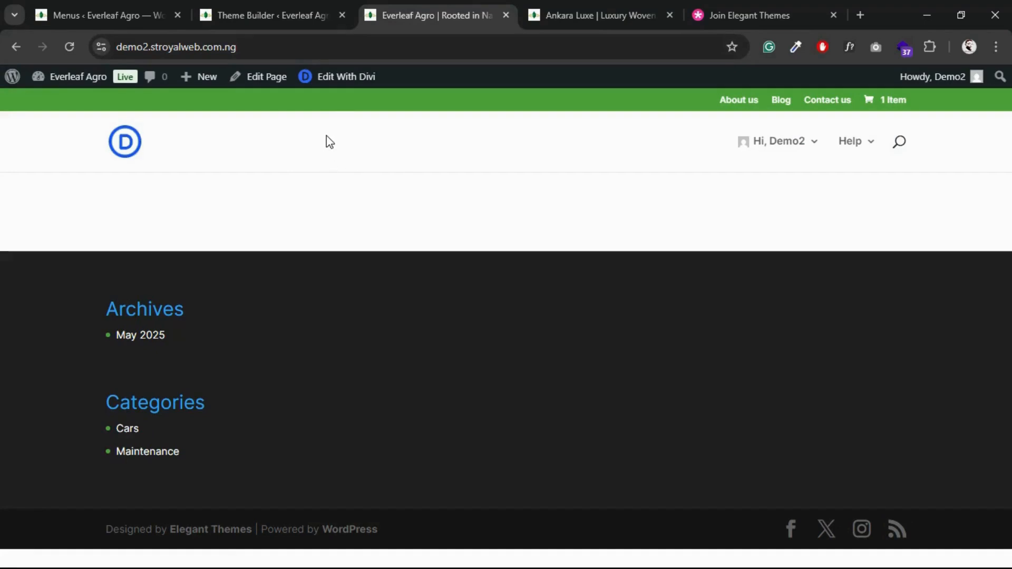
- Exit the header layout, save the Theme Builder changes, and check the header on the live home page
{"action": "left_click", "coordinate": [245, 9]}
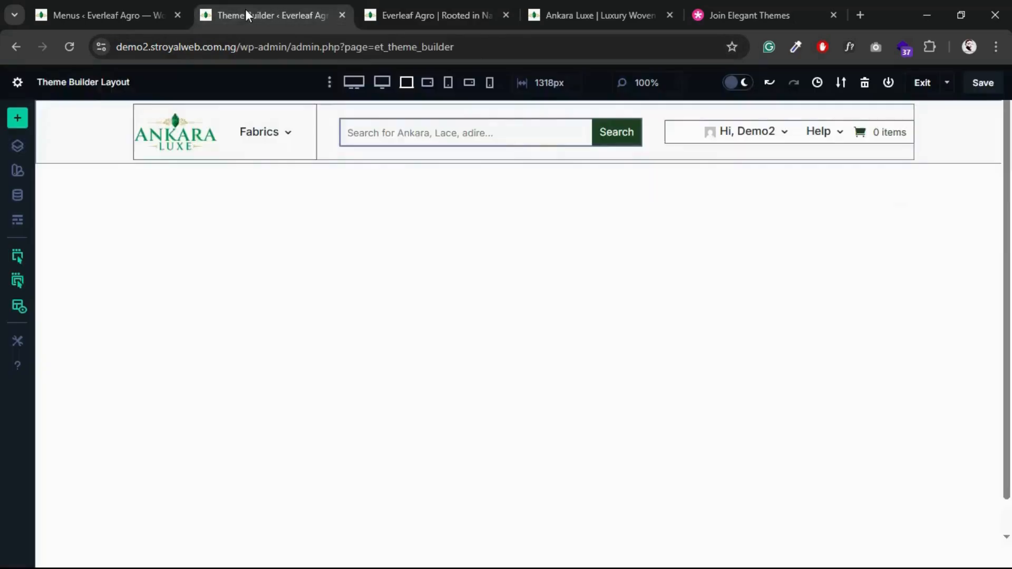
{"action": "left_click", "coordinate": [917, 84]}
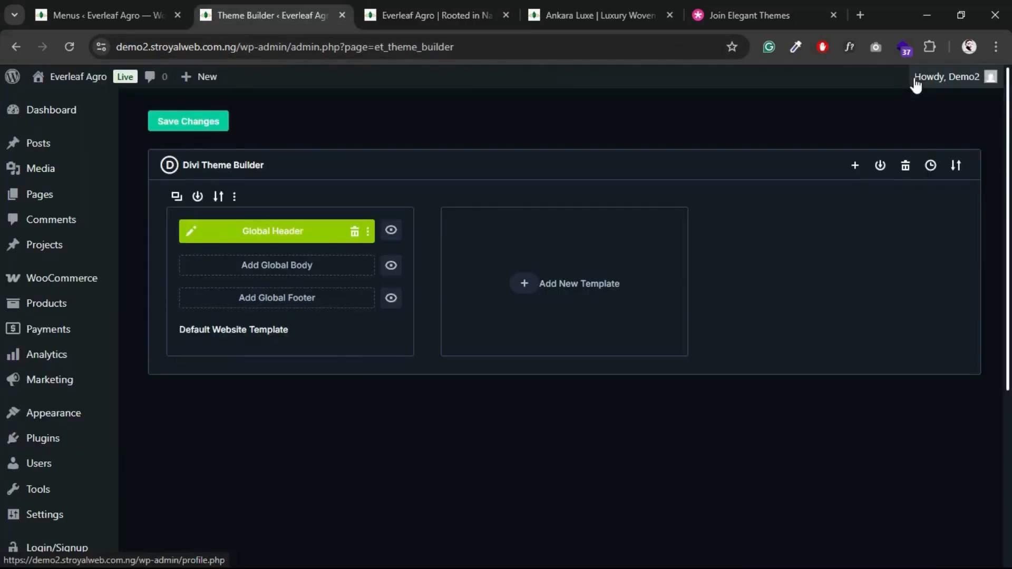
{"action": "left_click", "coordinate": [194, 126]}
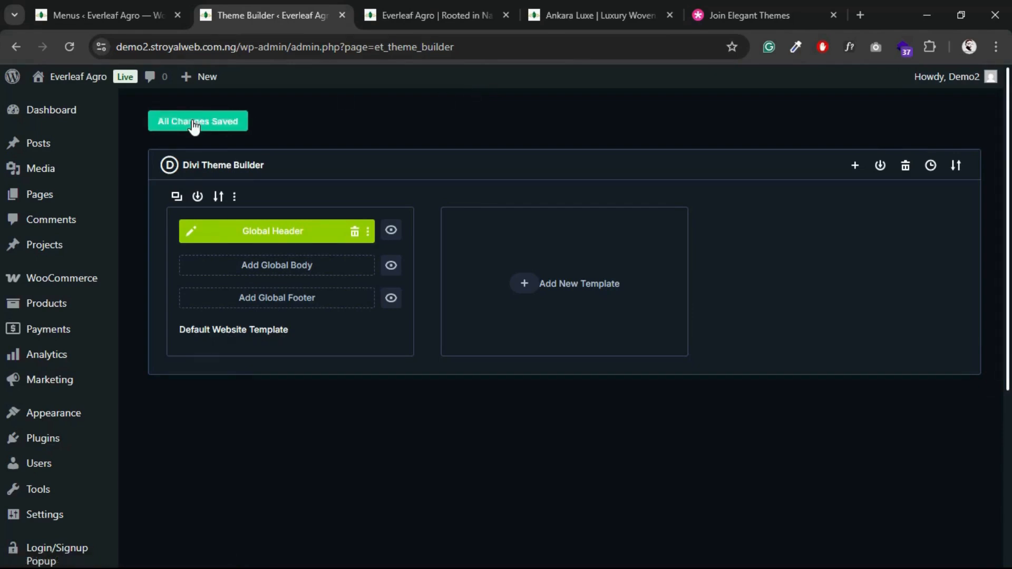
{"action": "left_click", "coordinate": [400, 13]}
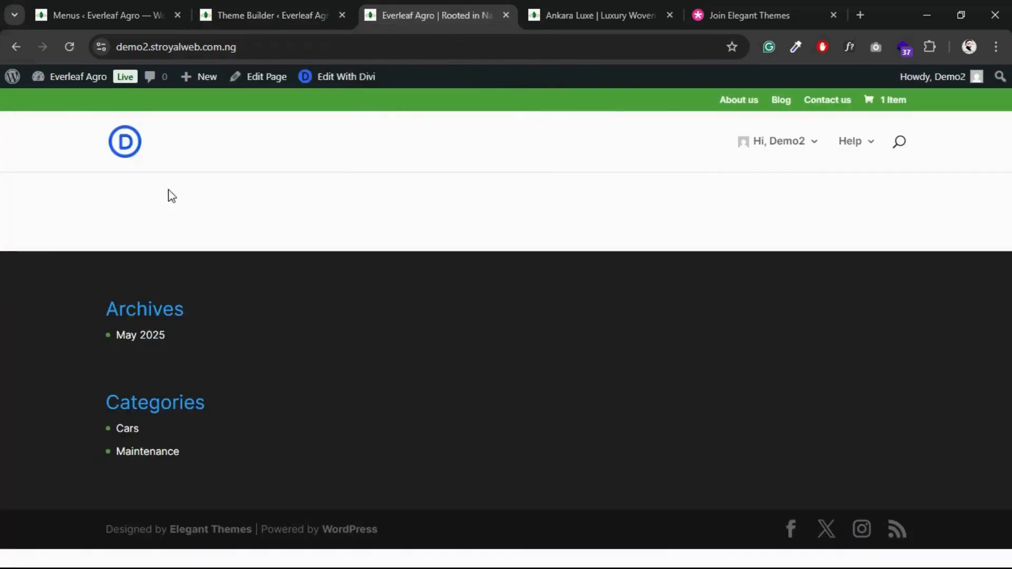
{"action": "mouse_move", "coordinate": [81, 73]}
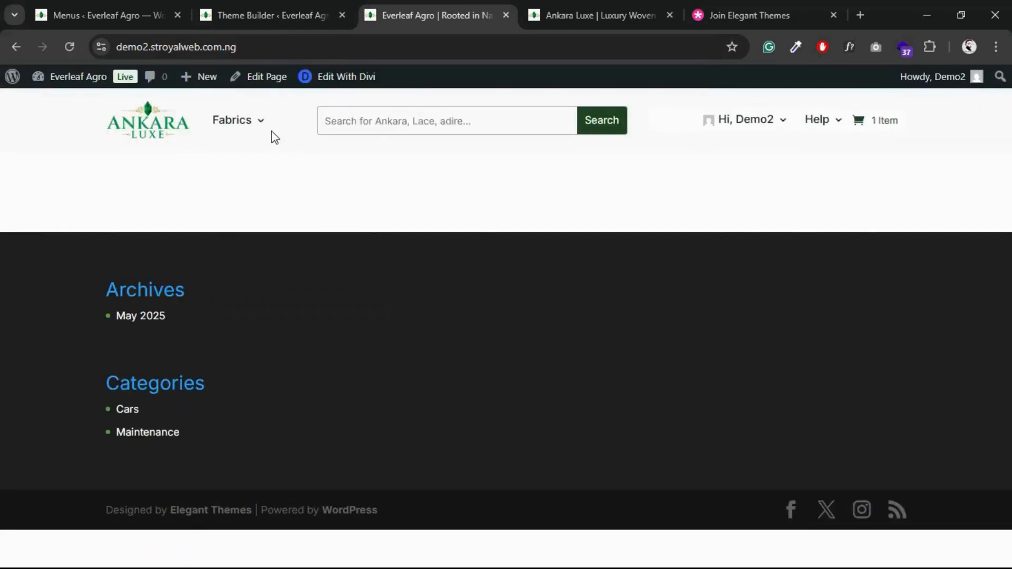
{"action": "mouse_move", "coordinate": [781, 125]}
- Reopen the Global Header layout for editing and hide the outlines around its elements
{"action": "left_click", "coordinate": [290, 15]}
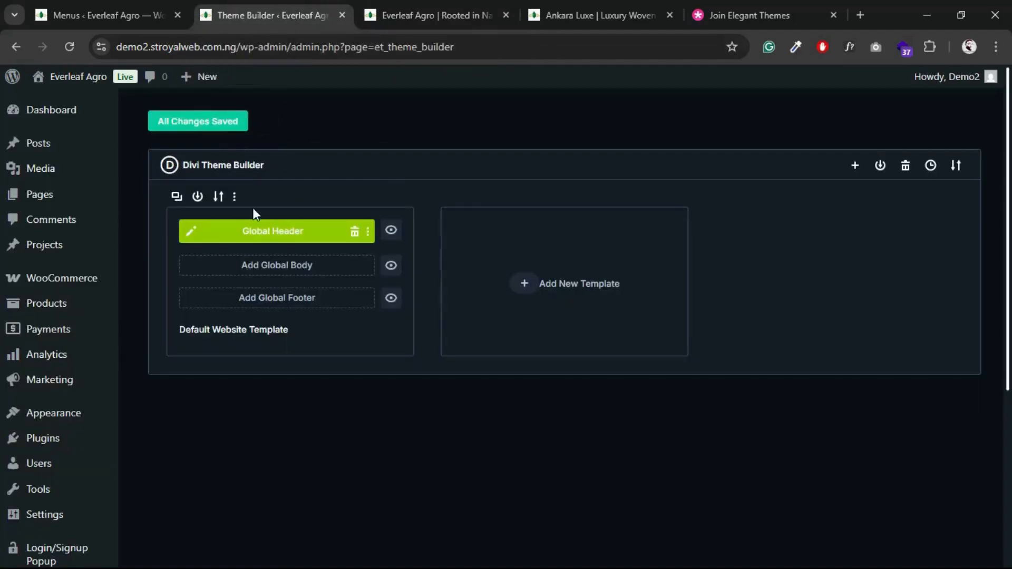
{"action": "left_click", "coordinate": [124, 20]}
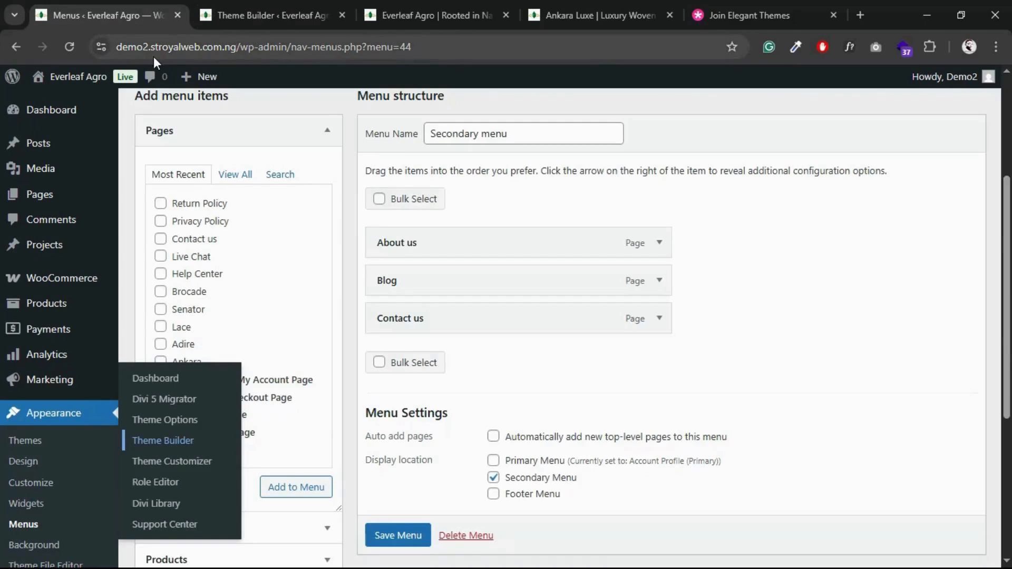
{"action": "left_click", "coordinate": [296, 16]}
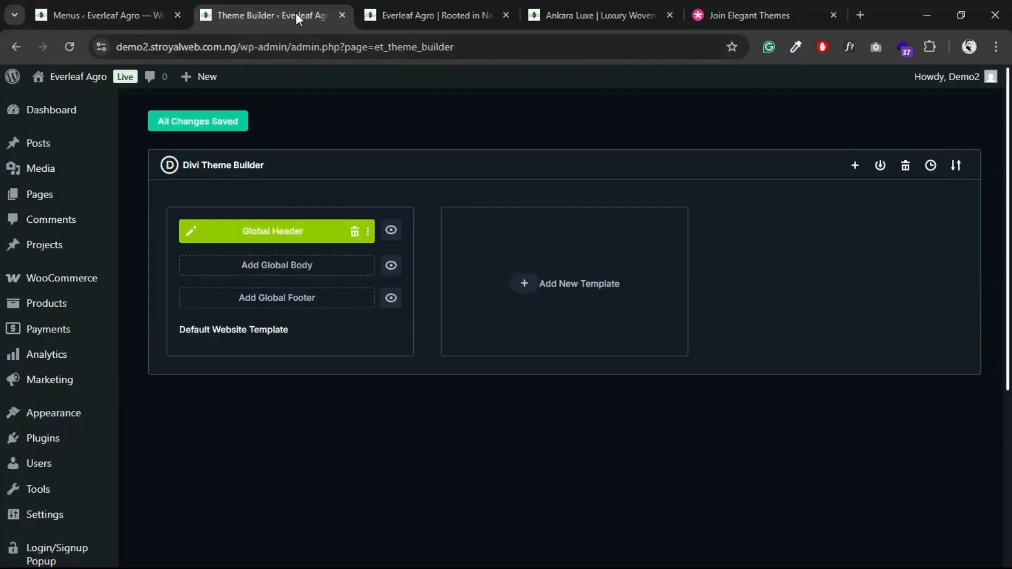
{"action": "left_click", "coordinate": [192, 234]}
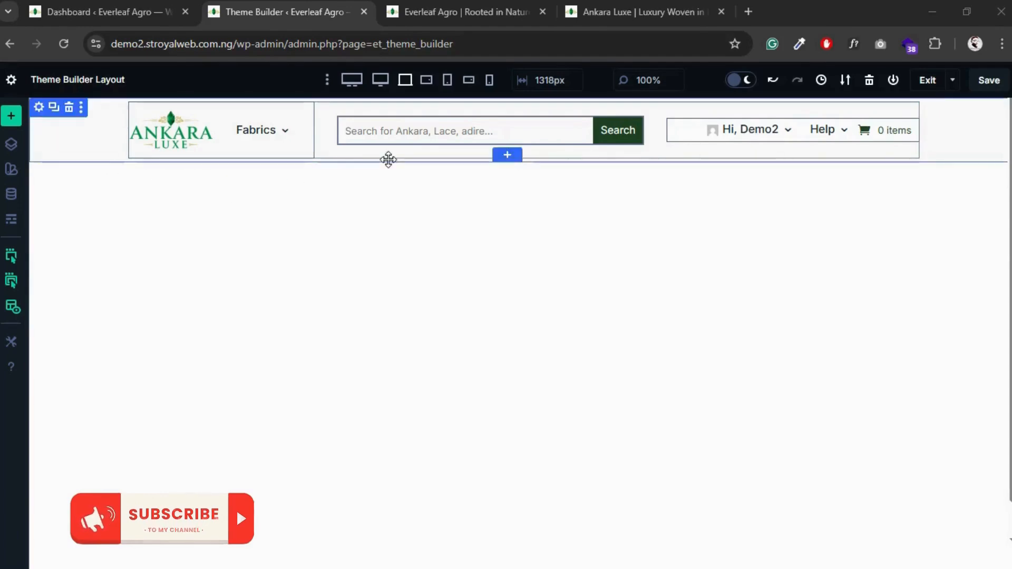
{"action": "left_click", "coordinate": [12, 308]}
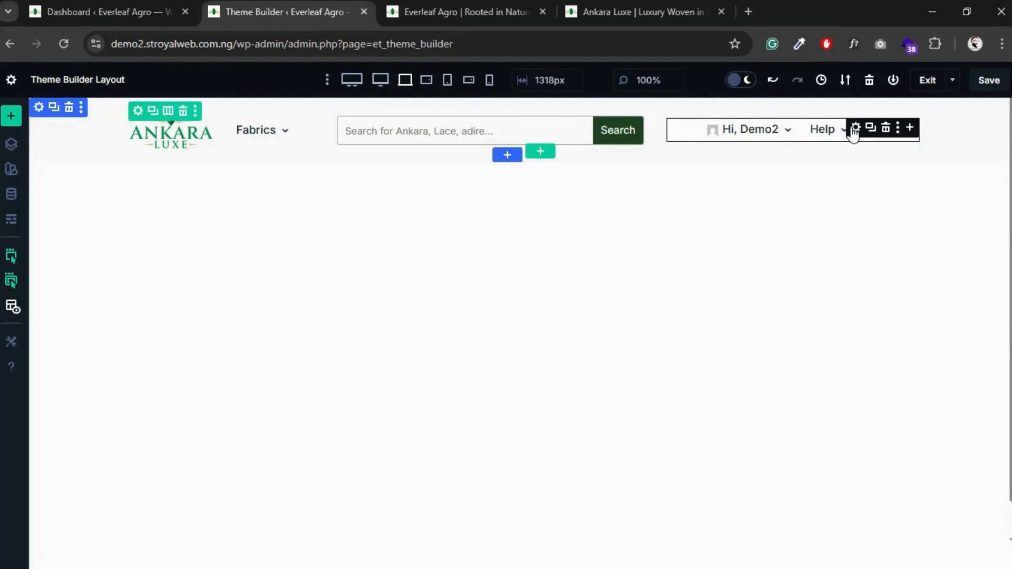
- Remove the background color from the menu module holding the account, Help and cart items
{"action": "left_click", "coordinate": [856, 128]}
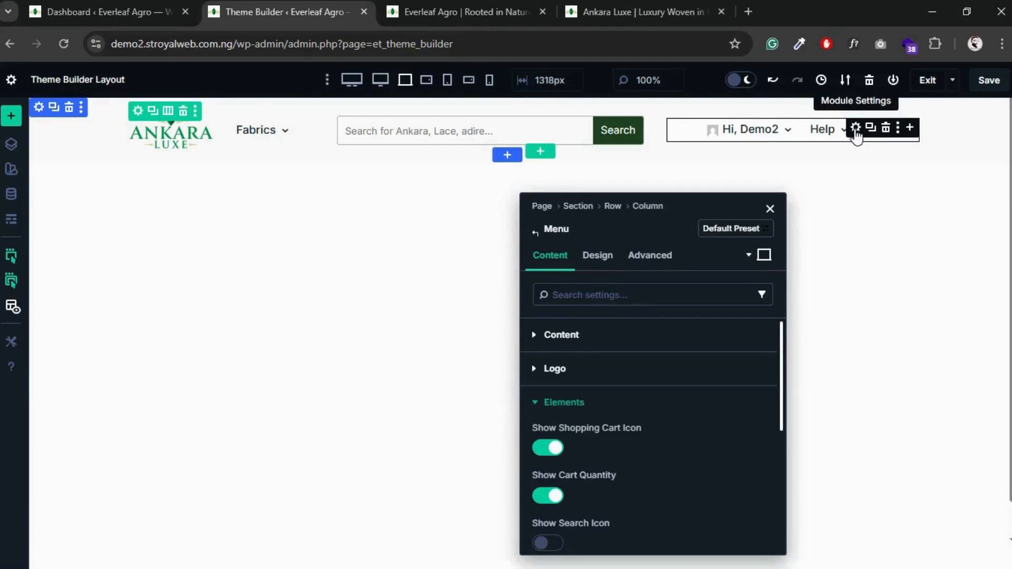
{"action": "left_click", "coordinate": [533, 404]}
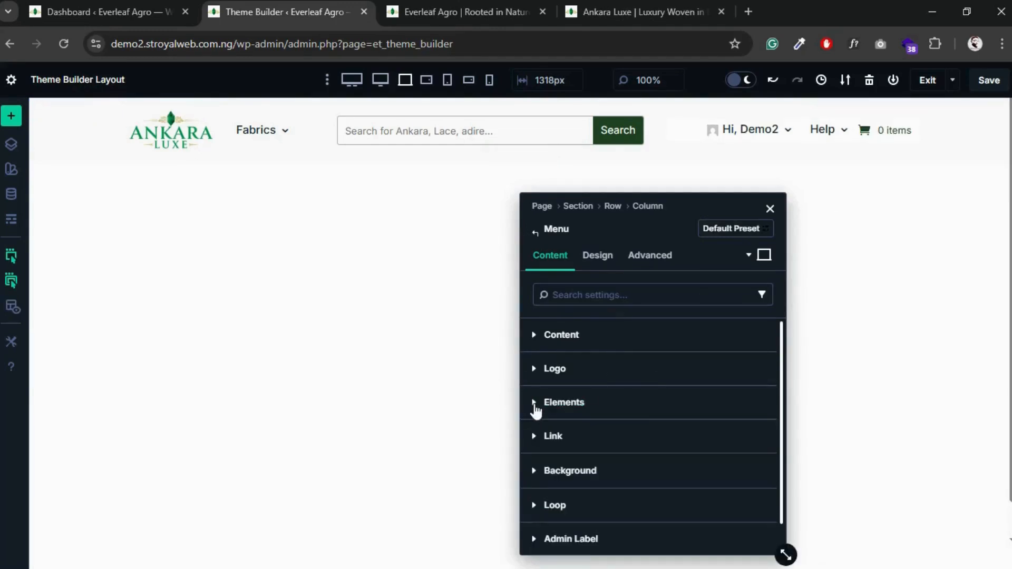
{"action": "left_click", "coordinate": [535, 470]}
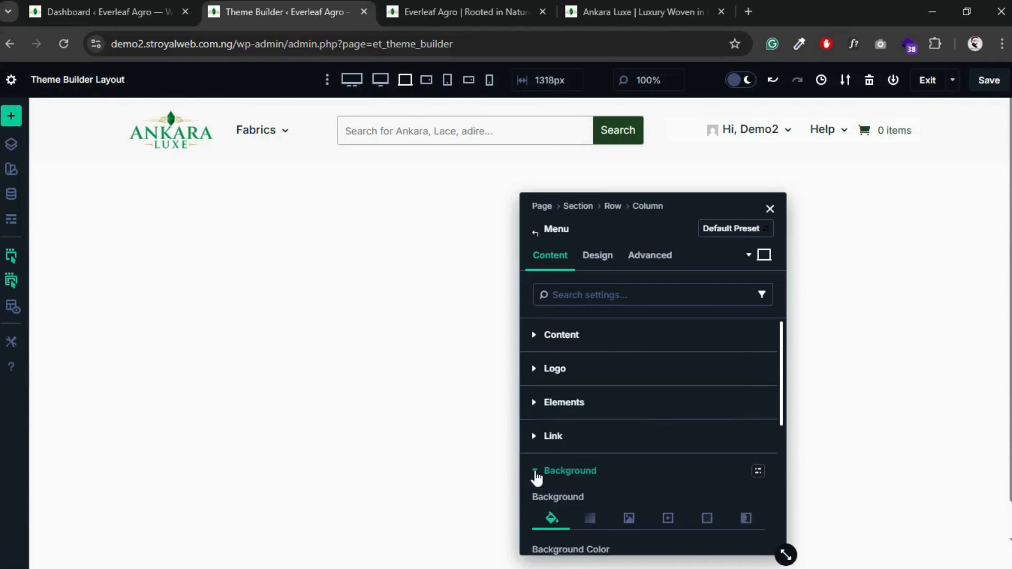
{"action": "scroll", "coordinate": [537, 477], "scroll_direction": "down", "scroll_amount": 4}
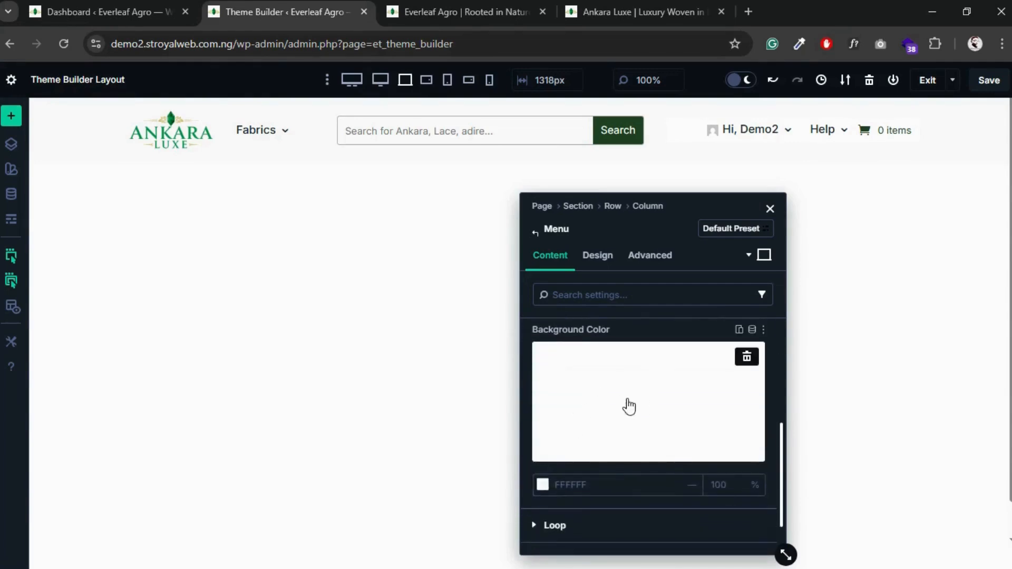
{"action": "left_click", "coordinate": [747, 358]}
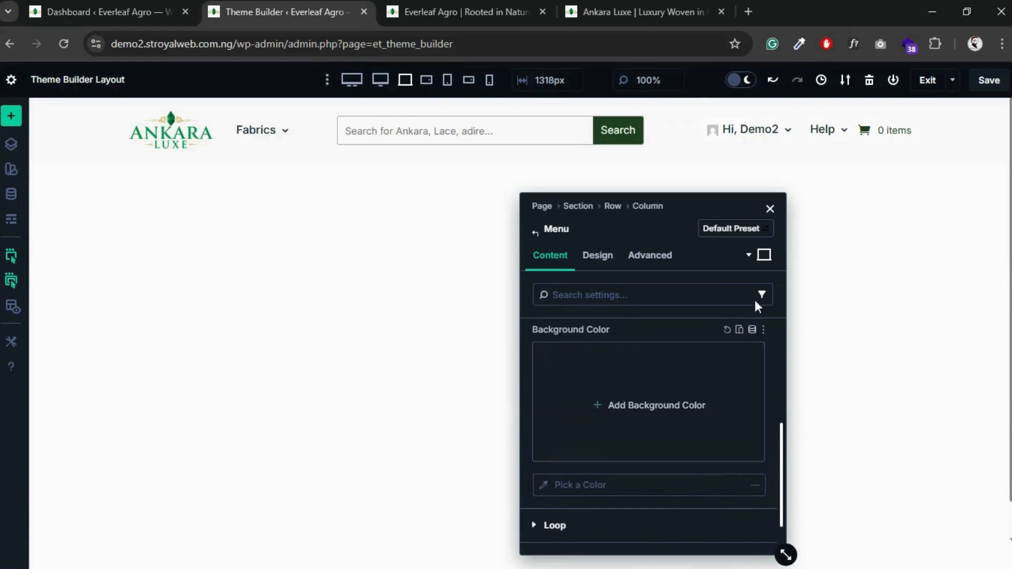
{"action": "left_click", "coordinate": [771, 208]}
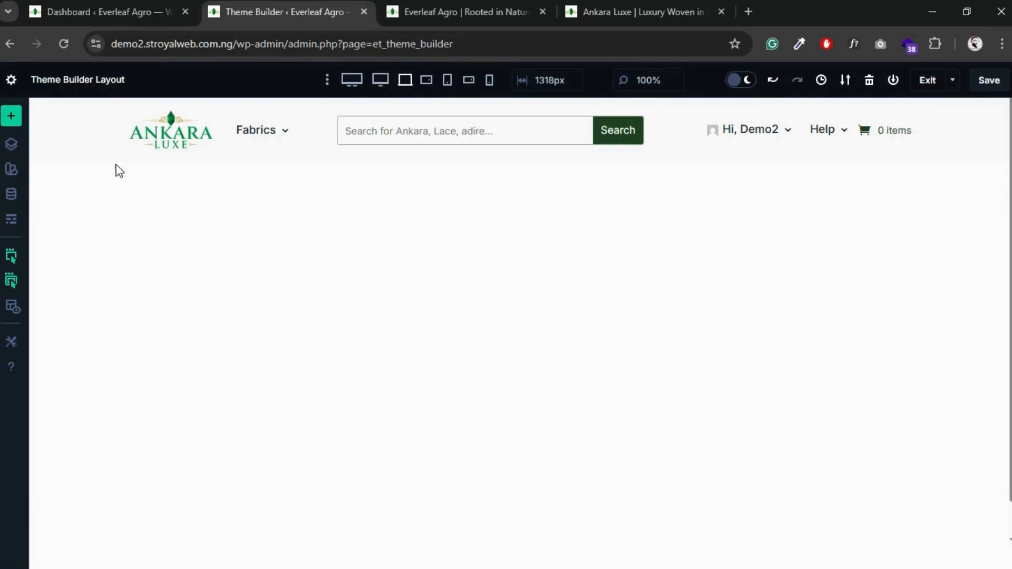
- Open the header section's design settings
{"action": "mouse_move", "coordinate": [65, 141]}
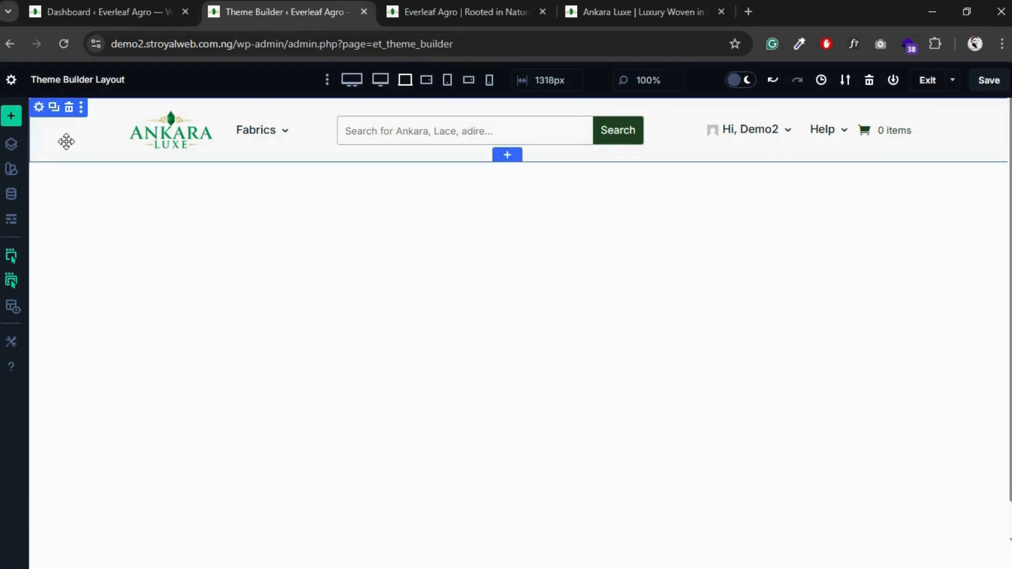
{"action": "left_click", "coordinate": [39, 107]}
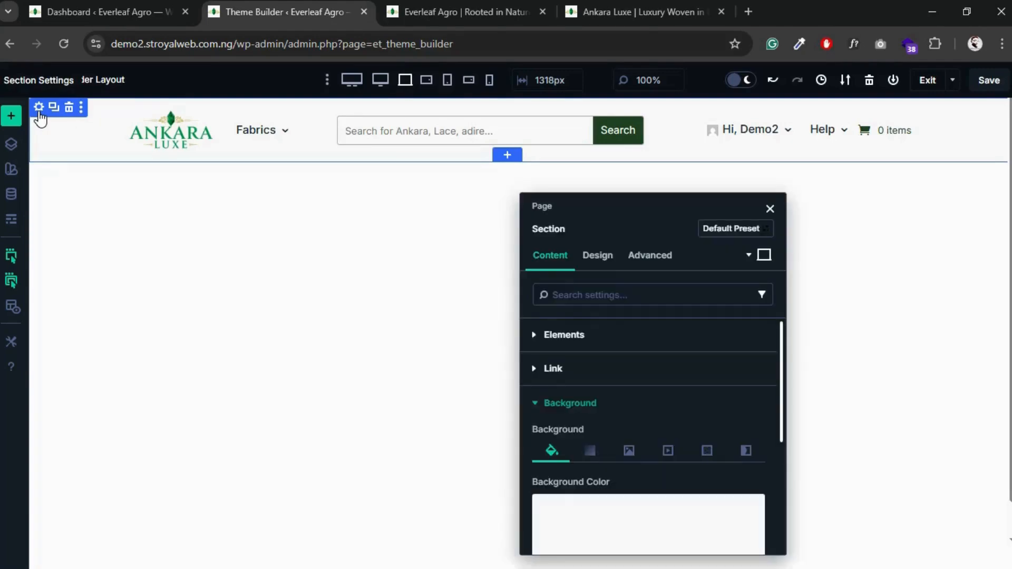
{"action": "left_click", "coordinate": [537, 404]}
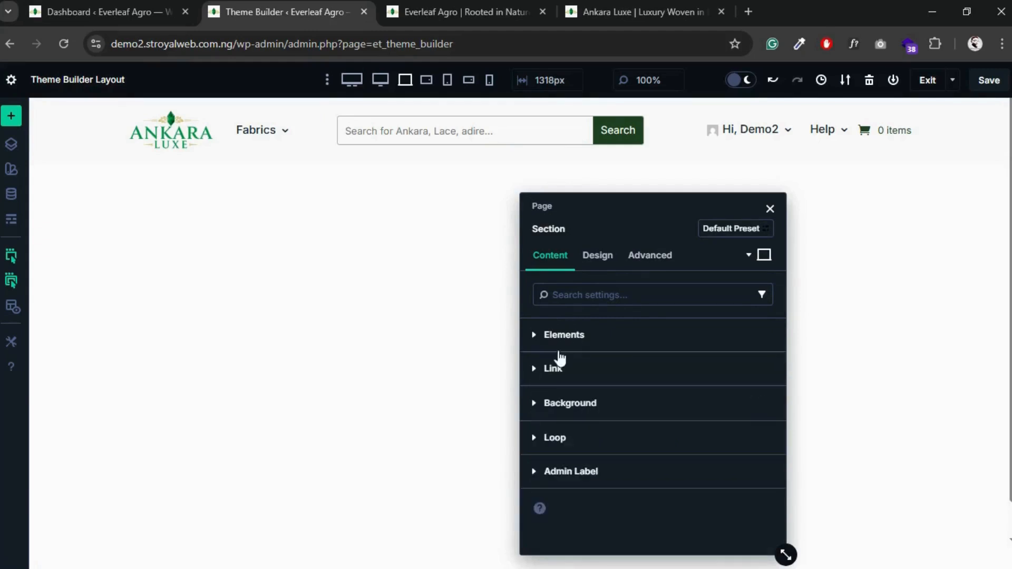
{"action": "left_click", "coordinate": [599, 258]}
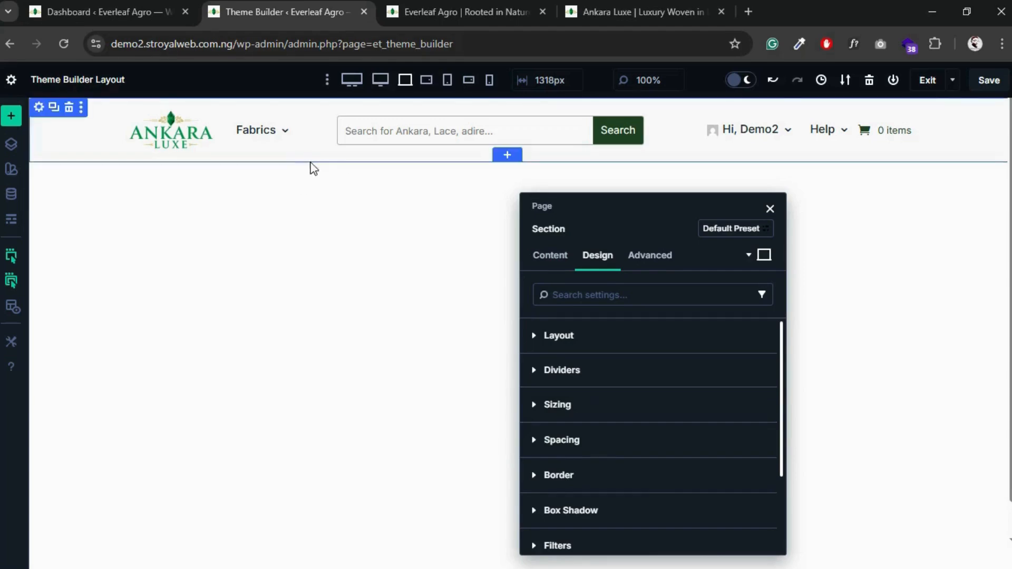
- Give the header section a bottom border 1 px wide
{"action": "scroll", "coordinate": [603, 432], "scroll_direction": "down", "scroll_amount": 2}
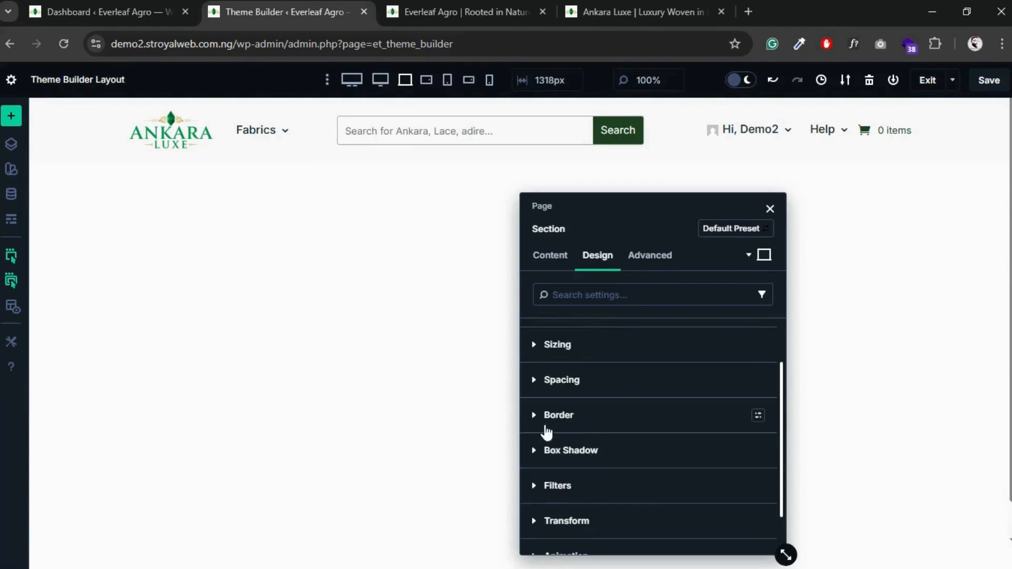
{"action": "scroll", "coordinate": [563, 418], "scroll_direction": "down", "scroll_amount": 1}
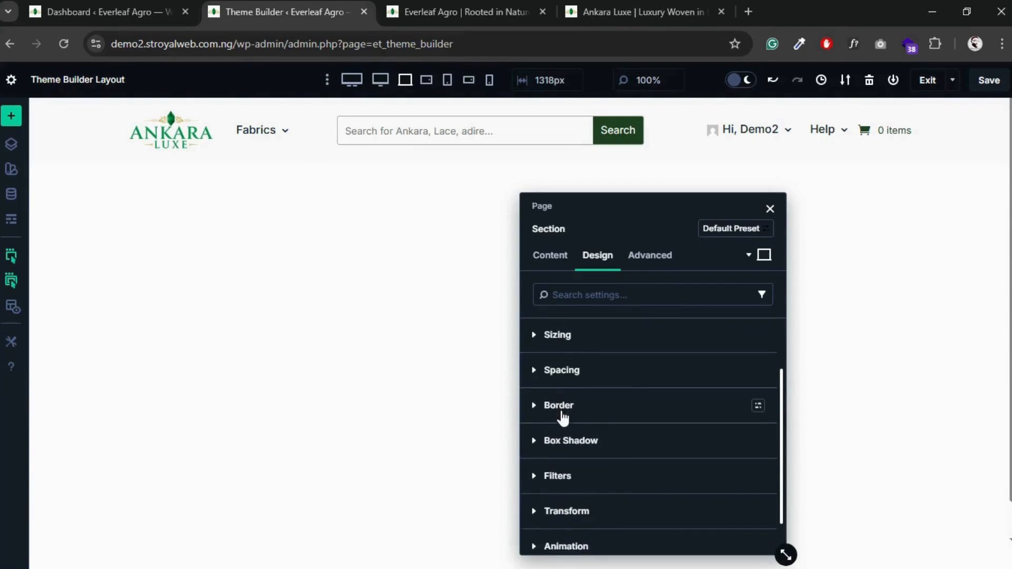
{"action": "scroll", "coordinate": [543, 401], "scroll_direction": "down", "scroll_amount": 1}
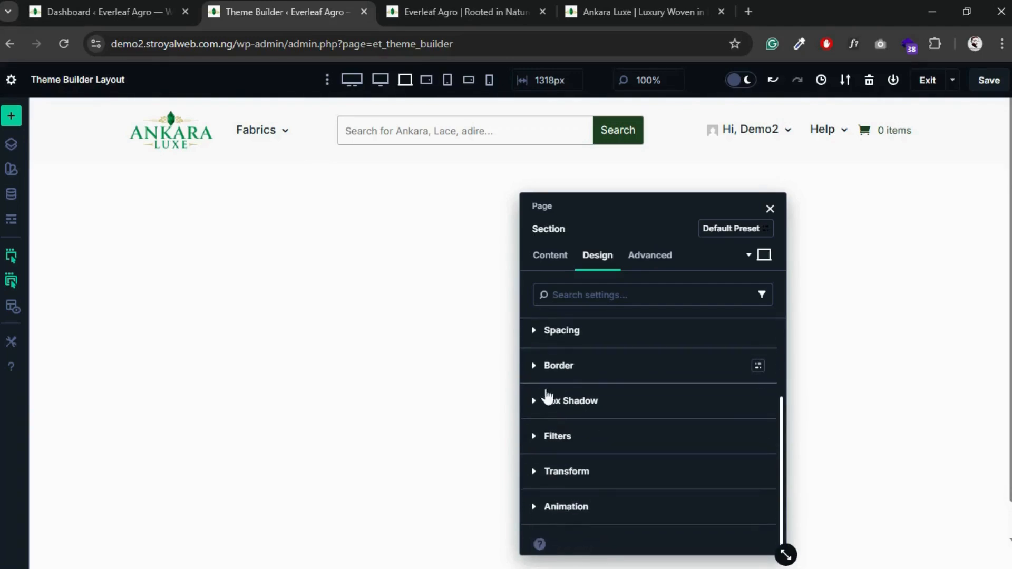
{"action": "left_click", "coordinate": [534, 367]}
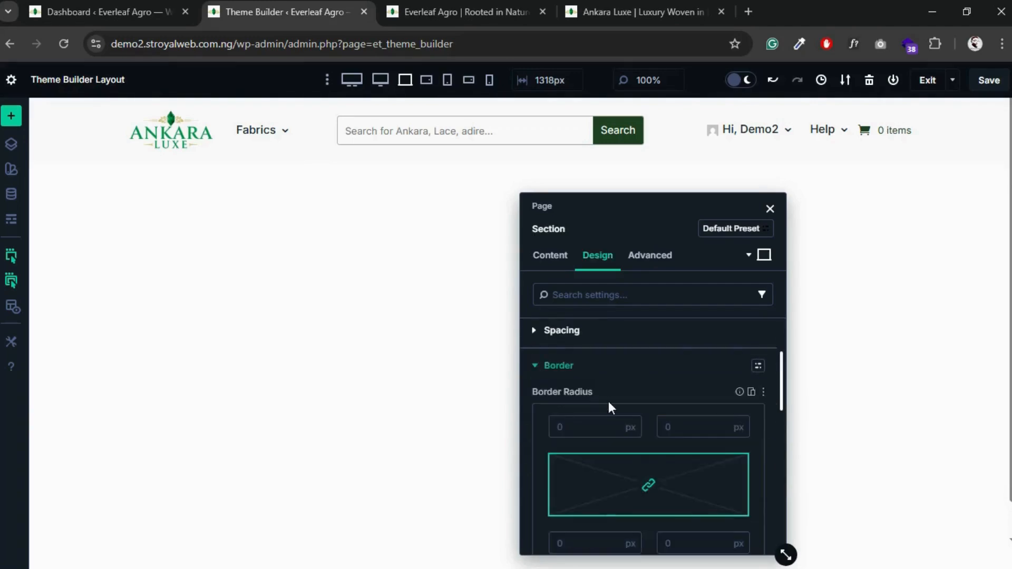
{"action": "scroll", "coordinate": [608, 401], "scroll_direction": "down", "scroll_amount": 5}
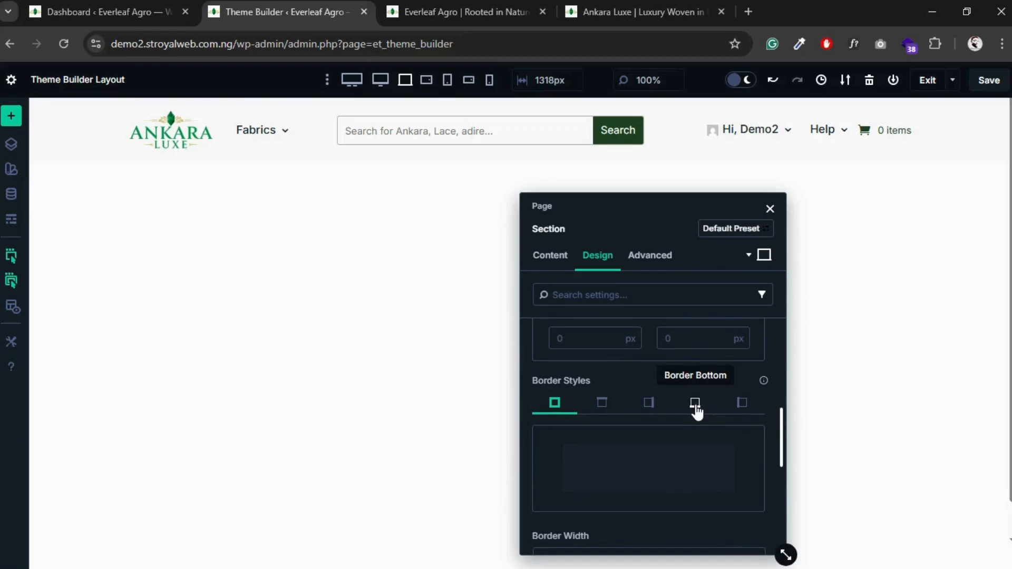
{"action": "left_click", "coordinate": [695, 404]}
{"action": "scroll", "coordinate": [695, 404], "scroll_direction": "down", "scroll_amount": 3}
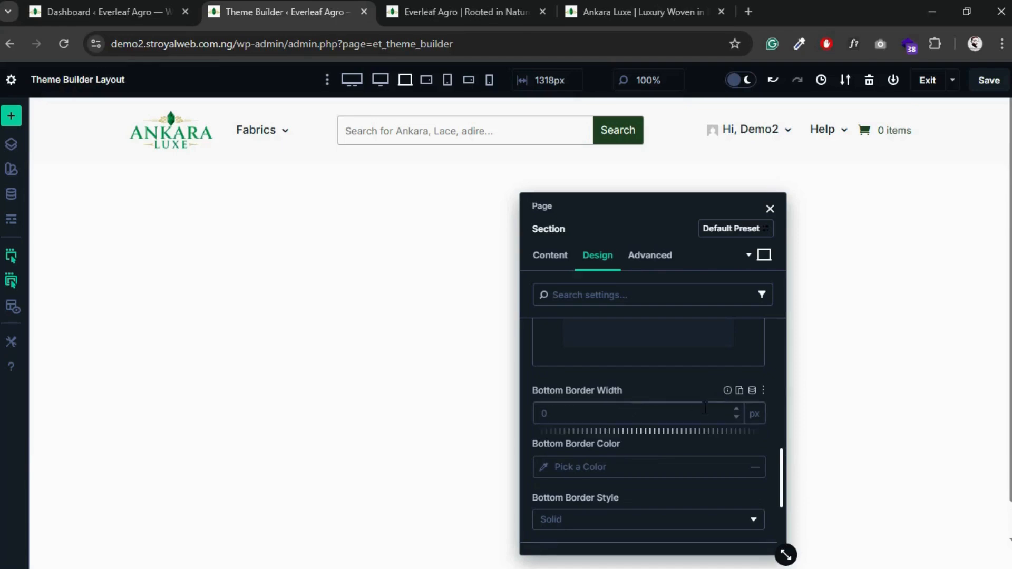
{"action": "left_click", "coordinate": [736, 409]}
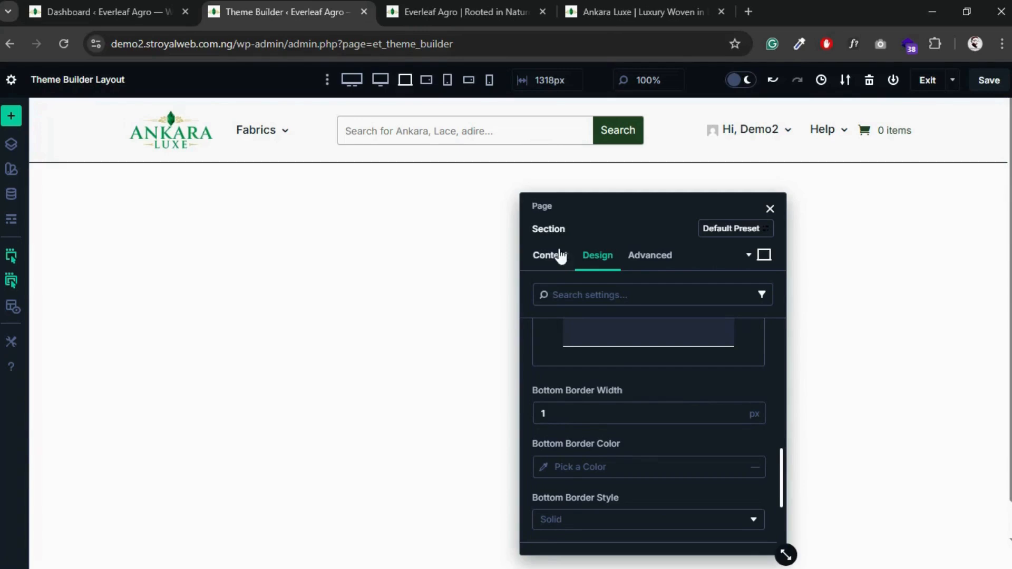
{"action": "scroll", "coordinate": [637, 433], "scroll_direction": "down", "scroll_amount": 1}
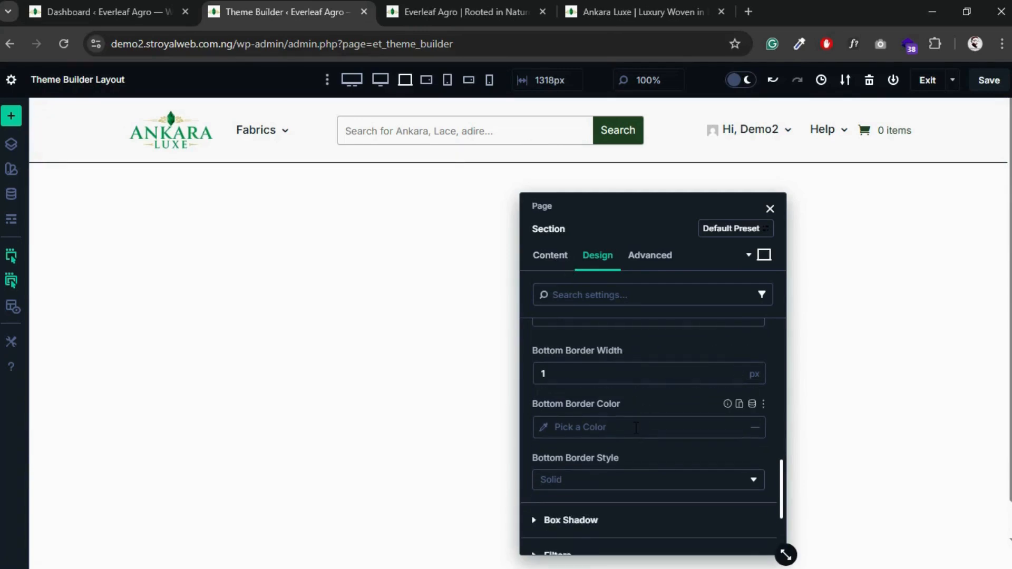
{"action": "scroll", "coordinate": [636, 428], "scroll_direction": "down", "scroll_amount": 1}
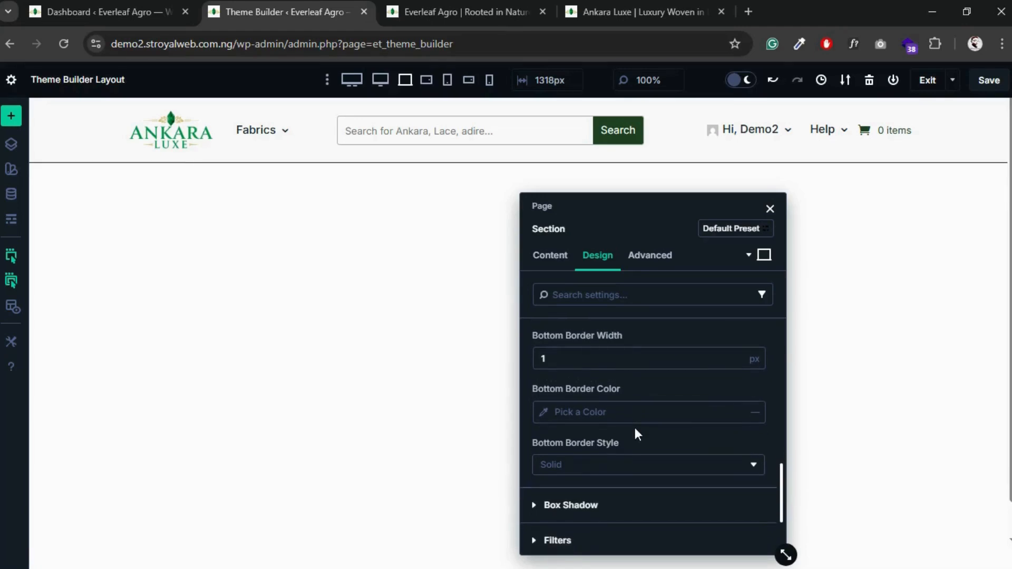
- Color the section's bottom border with the Heading Text Color global color at 10% opacity
{"action": "left_click", "coordinate": [544, 415]}
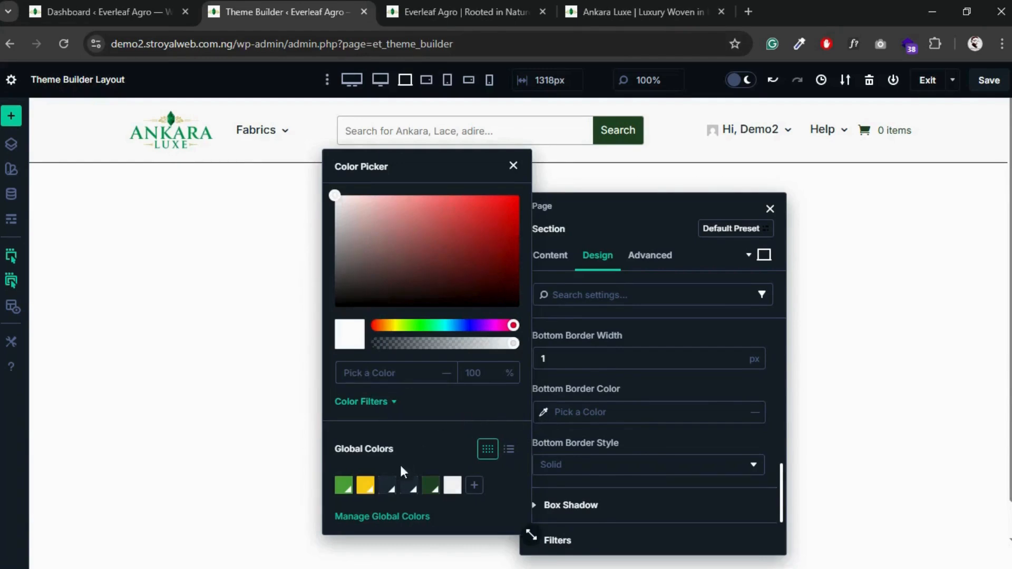
{"action": "left_click", "coordinate": [390, 488]}
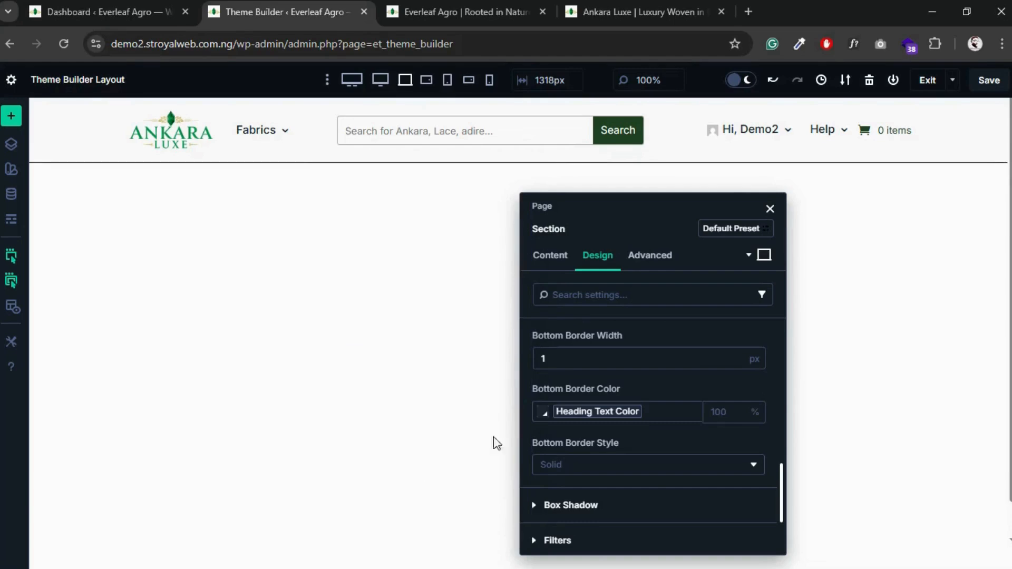
{"action": "left_click", "coordinate": [715, 412]}
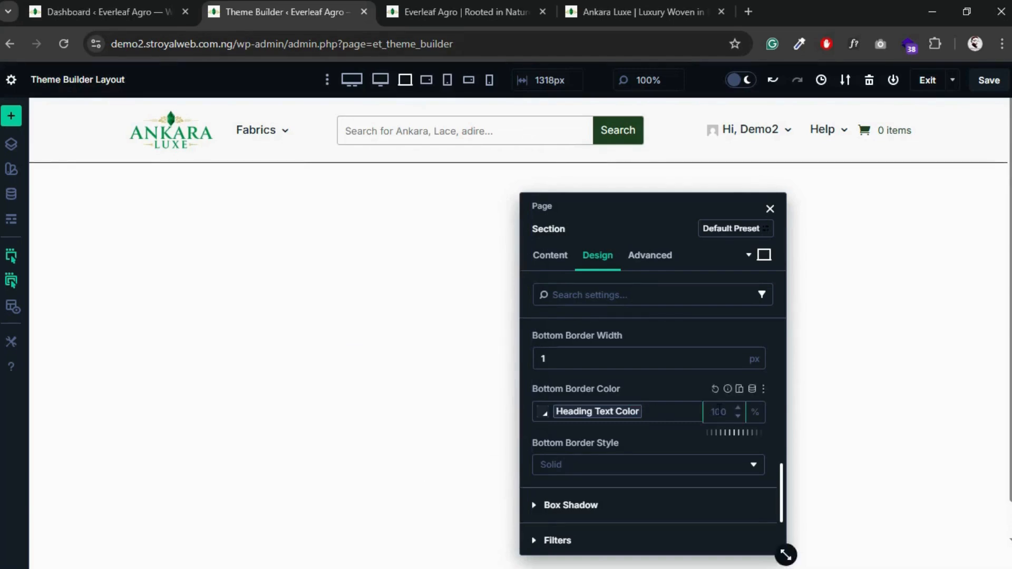
{"action": "type", "text": "10"}
{"action": "left_click", "coordinate": [653, 385]}
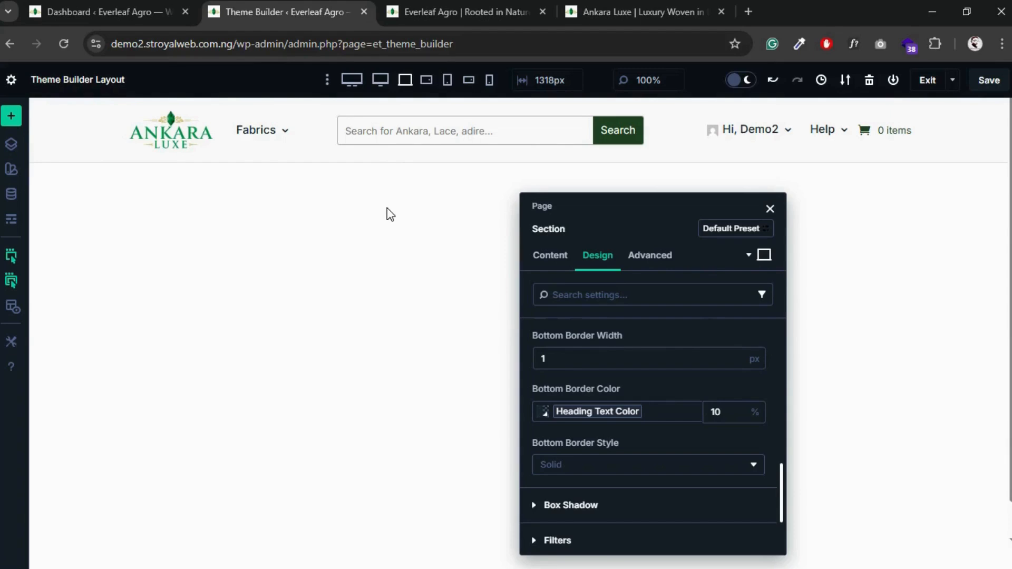
- Try a 2 px bottom border on the section, then reset the bottom border's width and color to their defaults
{"action": "left_click", "coordinate": [737, 355]}
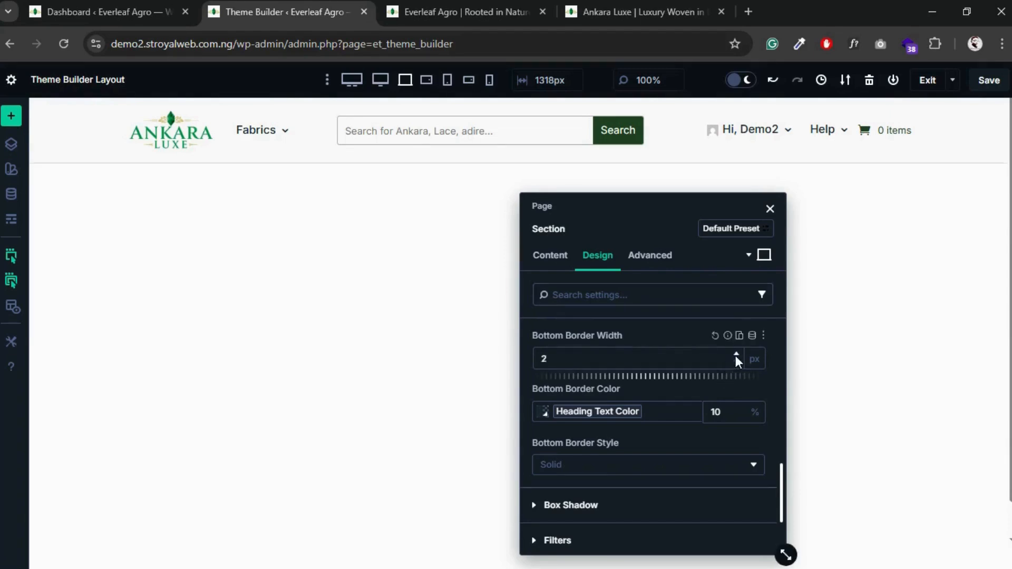
{"action": "left_click", "coordinate": [737, 362]}
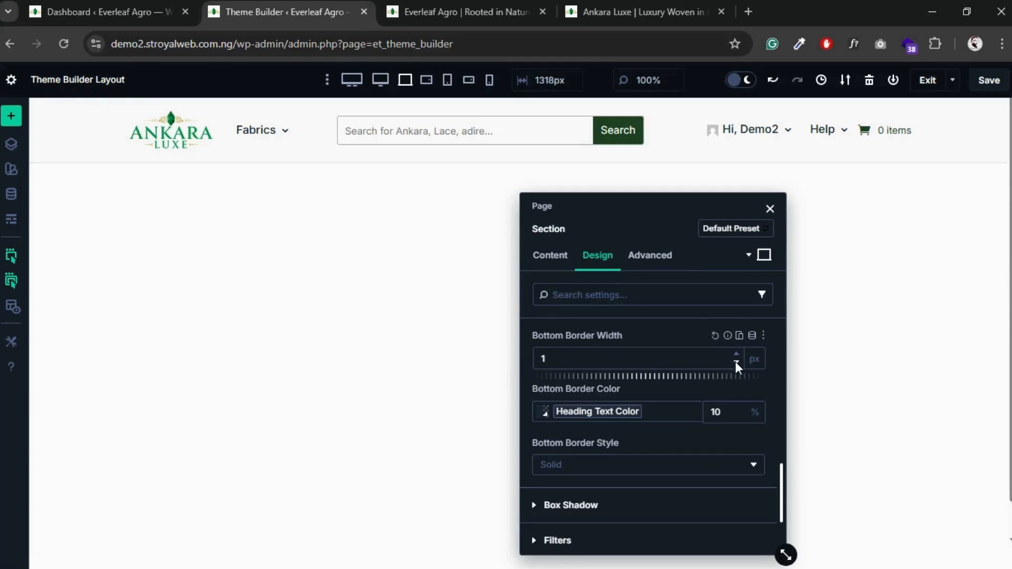
{"action": "left_click", "coordinate": [715, 336]}
{"action": "left_click", "coordinate": [716, 389]}
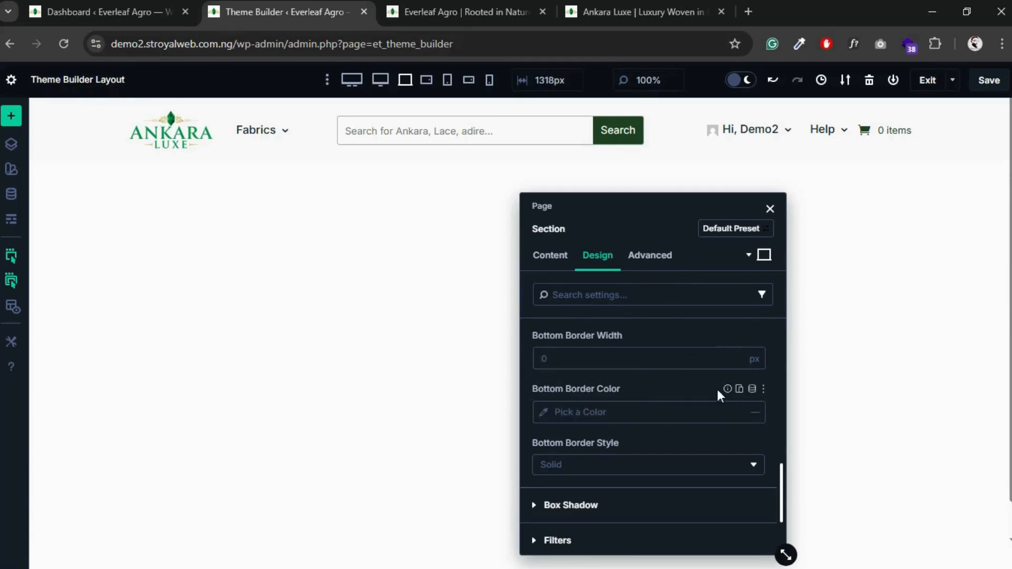
{"action": "scroll", "coordinate": [613, 359], "scroll_direction": "up", "scroll_amount": 10}
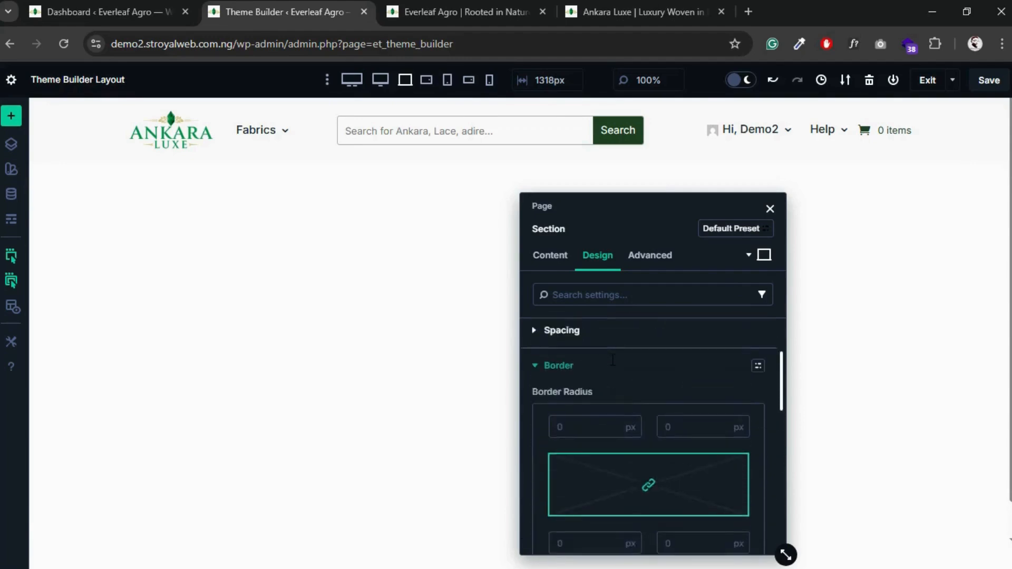
{"action": "left_click", "coordinate": [535, 476]}
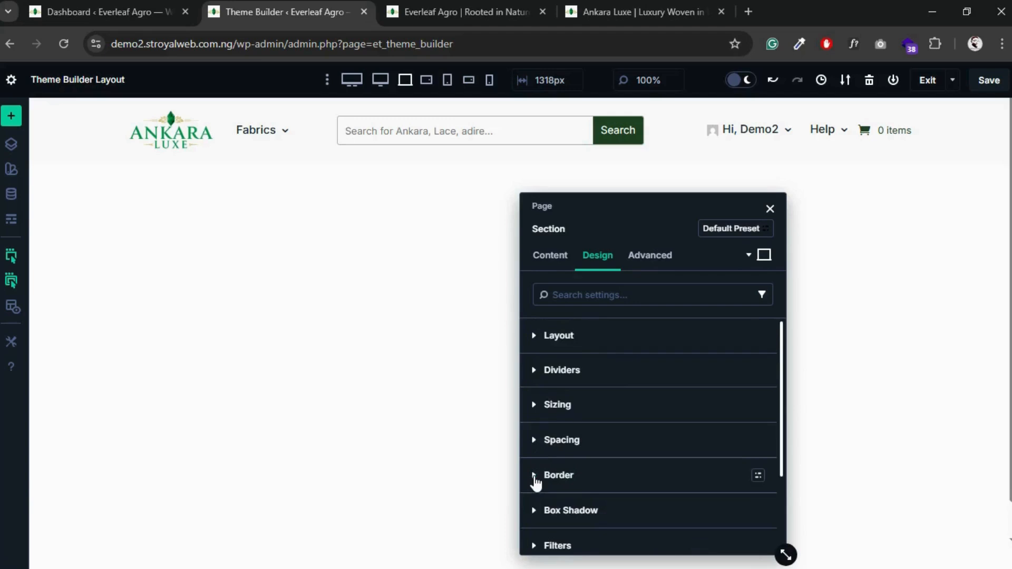
- Apply the box shadow preset that casts a soft shadow straight below the header section
{"action": "scroll", "coordinate": [535, 481], "scroll_direction": "down", "scroll_amount": 3}
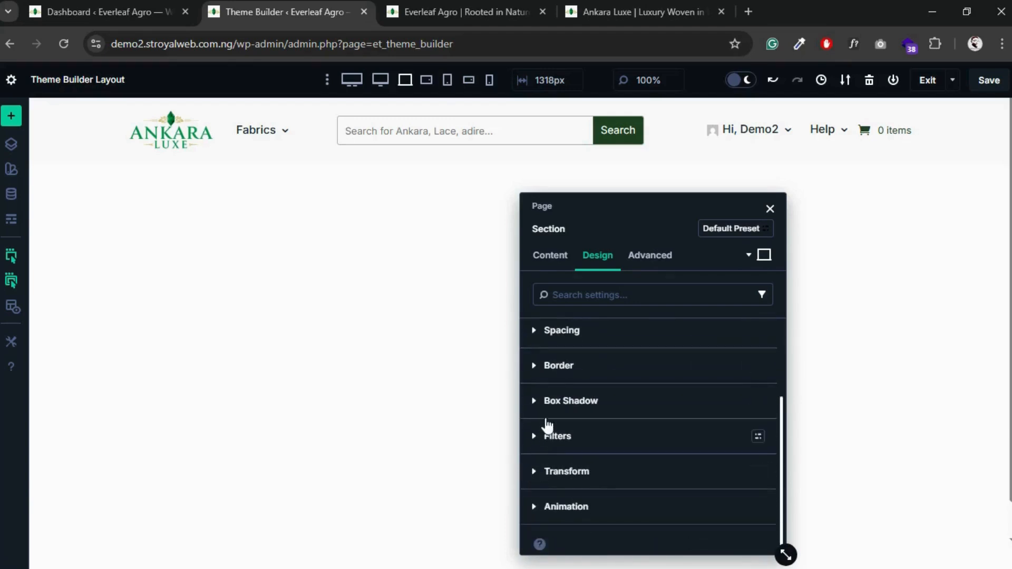
{"action": "left_click", "coordinate": [542, 402]}
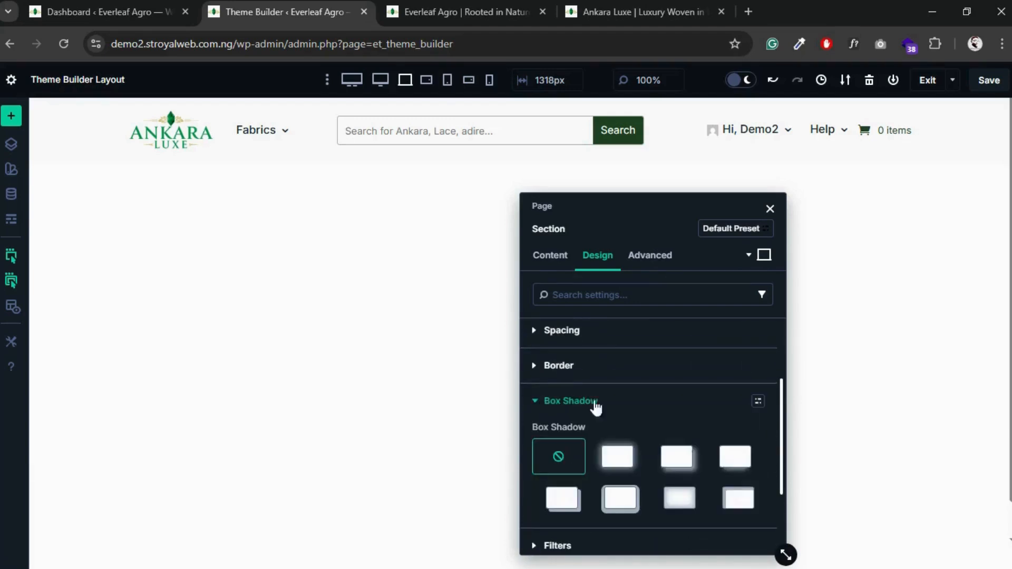
{"action": "scroll", "coordinate": [628, 421], "scroll_direction": "down", "scroll_amount": 2}
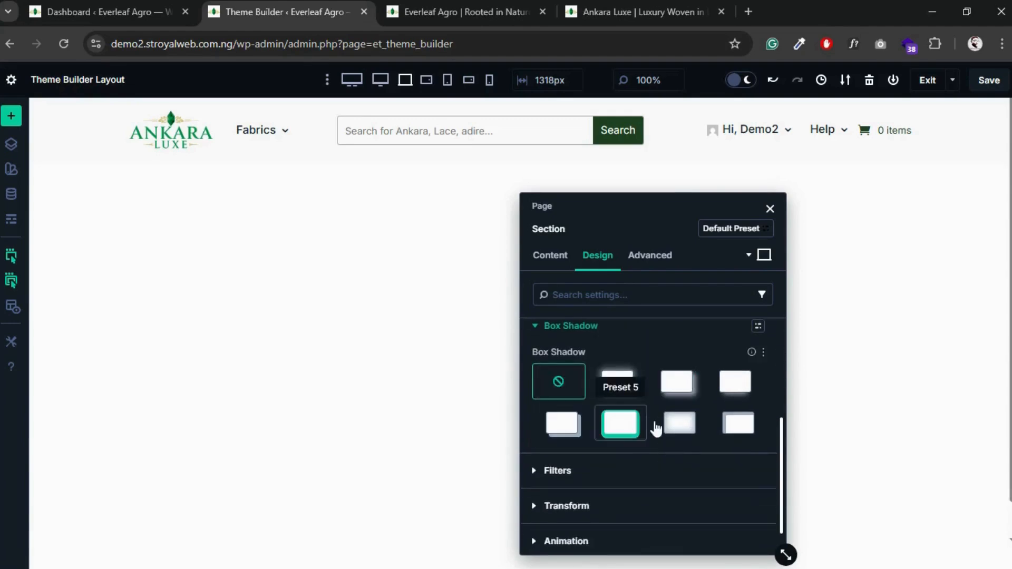
{"action": "left_click", "coordinate": [735, 393]}
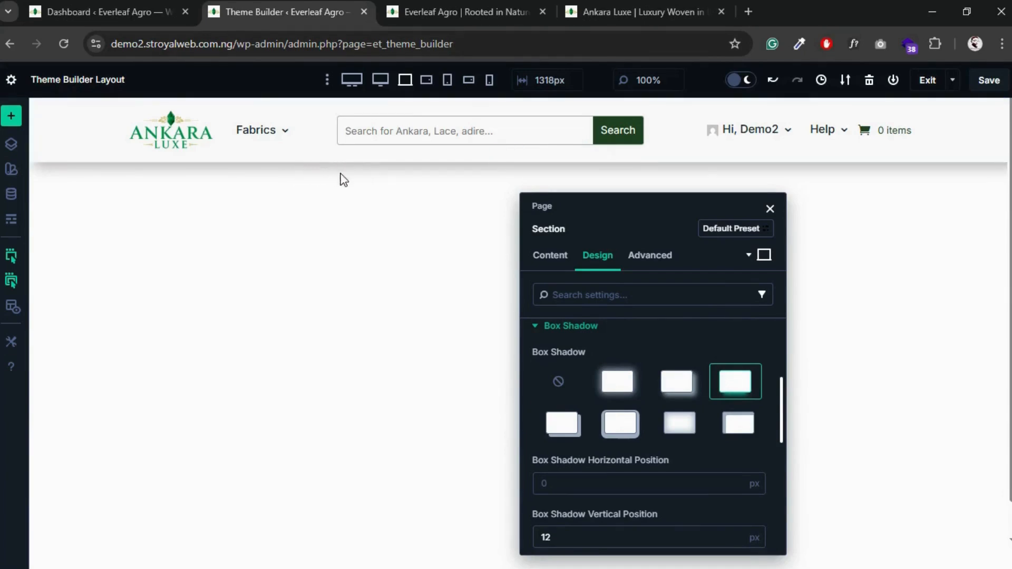
- Set the section's shadow color to the Body Text Color global color at 20% opacity
{"action": "scroll", "coordinate": [541, 330], "scroll_direction": "down", "scroll_amount": 2}
{"action": "left_click", "coordinate": [541, 330]}
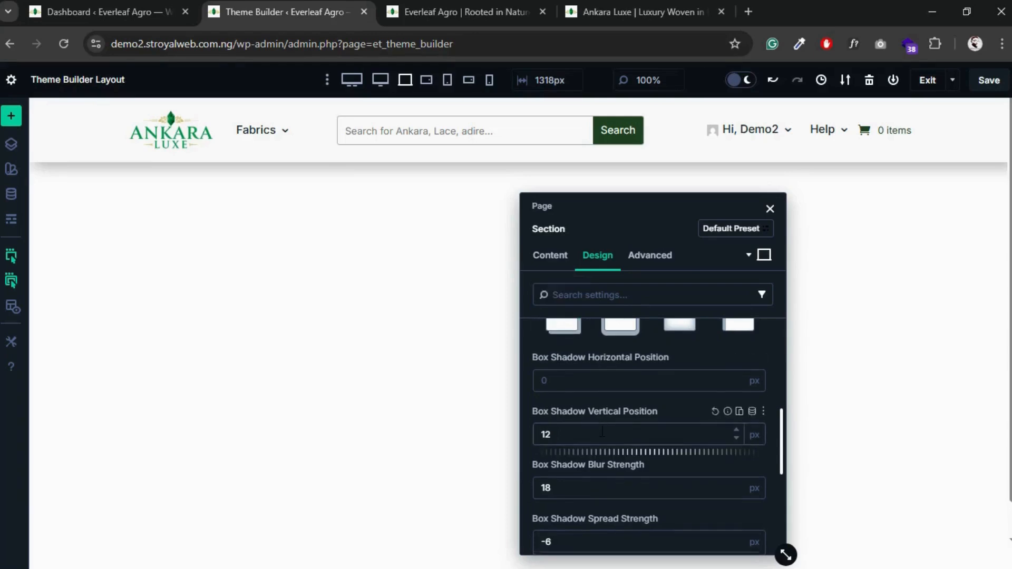
{"action": "scroll", "coordinate": [603, 429], "scroll_direction": "down", "scroll_amount": 2}
{"action": "scroll", "coordinate": [603, 430], "scroll_direction": "down", "scroll_amount": 1}
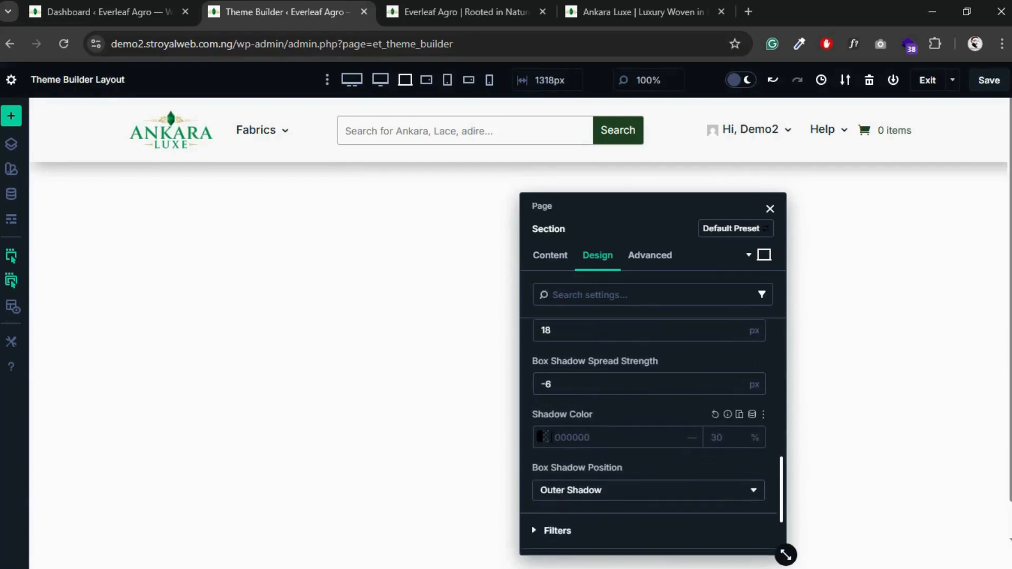
{"action": "left_click", "coordinate": [543, 439]}
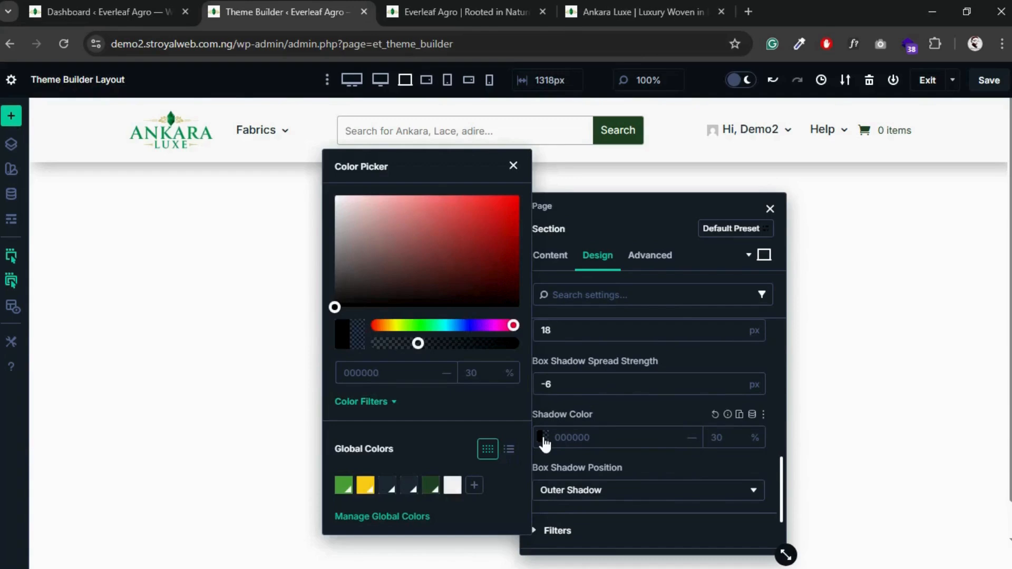
{"action": "left_click", "coordinate": [409, 486]}
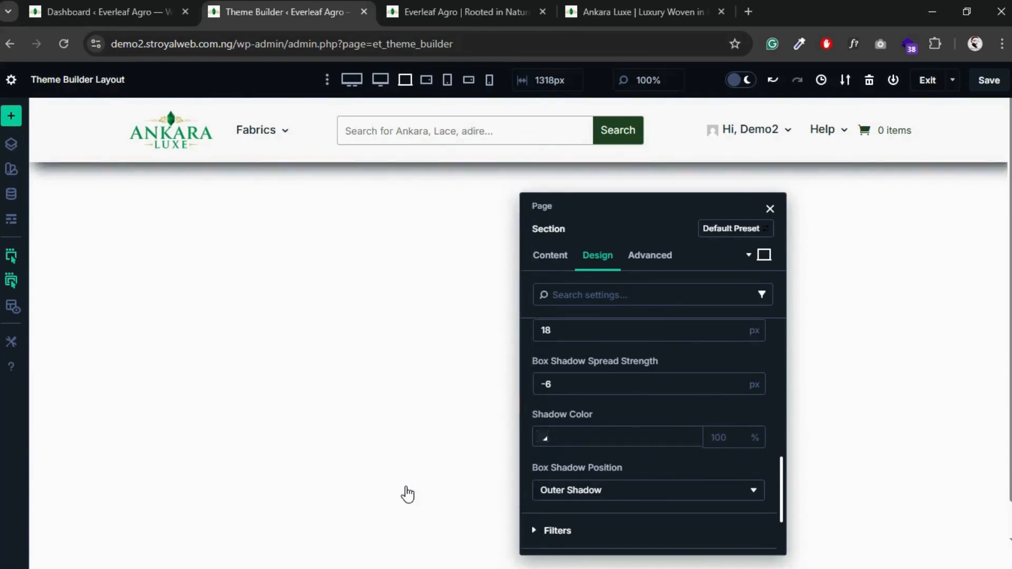
{"action": "left_click", "coordinate": [712, 436]}
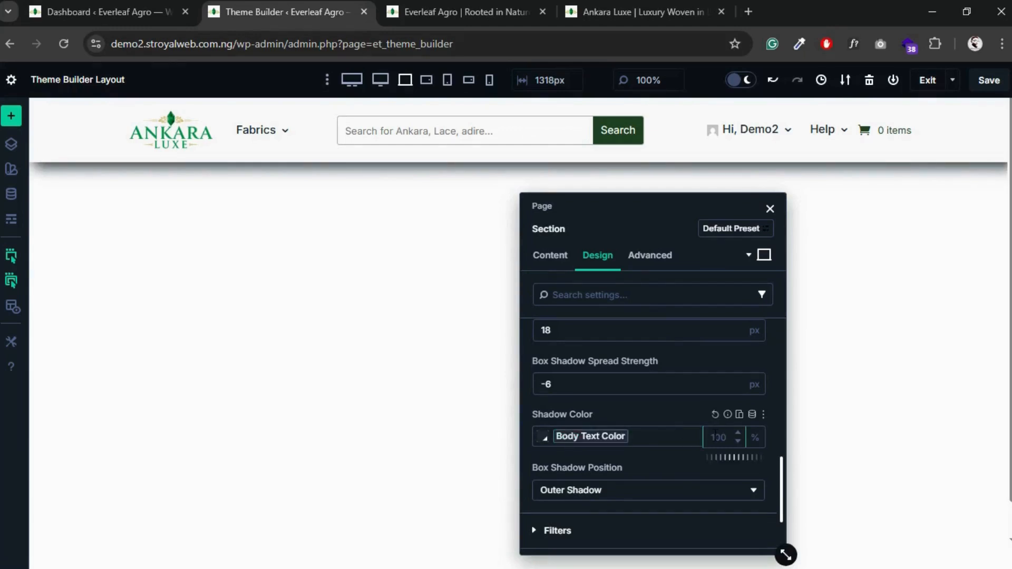
{"action": "type", "text": "20"}
{"action": "left_click", "coordinate": [667, 412]}
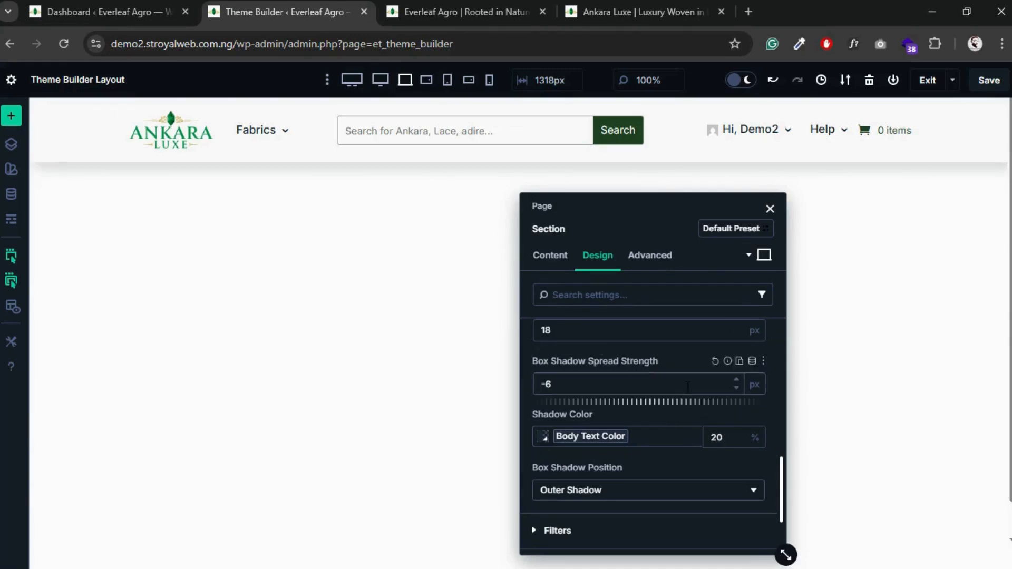
- Reduce the section's box shadow spread strength to -16 px
{"action": "left_click", "coordinate": [737, 380]}
{"action": "left_click", "coordinate": [736, 388]}
{"action": "left_click", "coordinate": [737, 388]}
{"action": "left_click", "coordinate": [736, 388]}
{"action": "left_click", "coordinate": [736, 388]}
{"action": "left_click", "coordinate": [736, 388]}
{"action": "left_click", "coordinate": [736, 388]}
{"action": "left_click", "coordinate": [737, 388]}
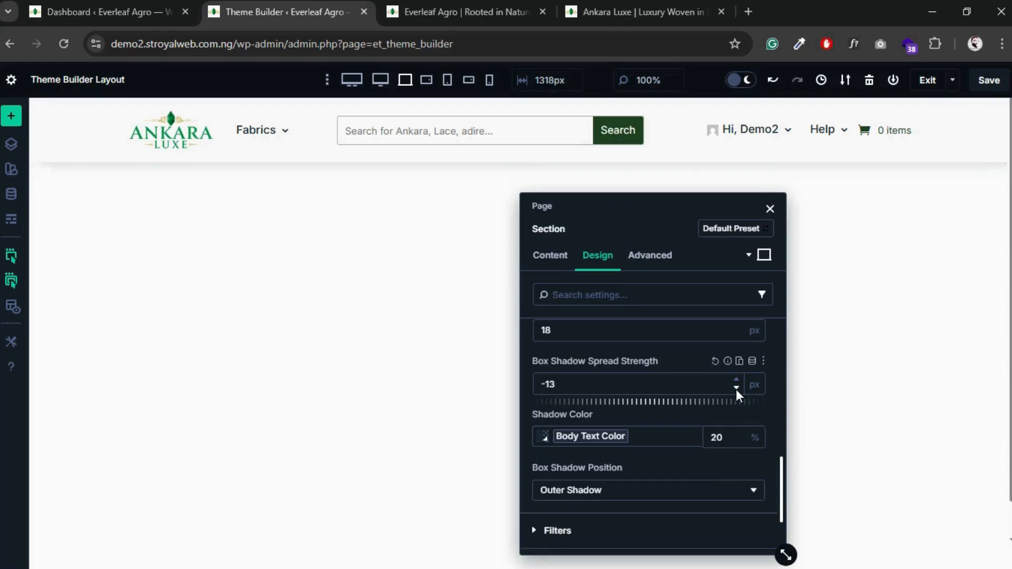
{"action": "left_click", "coordinate": [736, 388]}
{"action": "left_click", "coordinate": [737, 388]}
{"action": "left_click", "coordinate": [737, 388]}
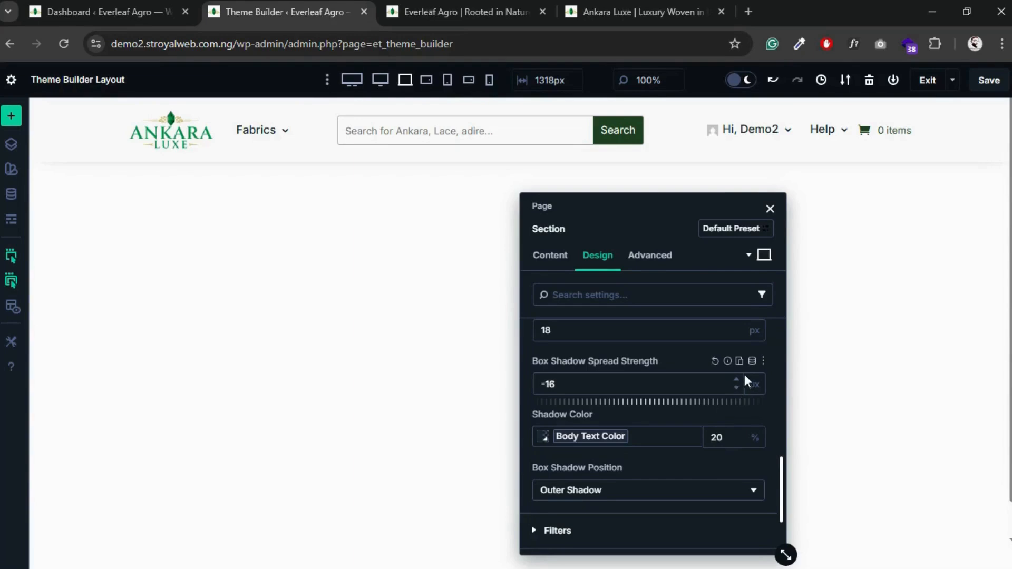
{"action": "scroll", "coordinate": [678, 393], "scroll_direction": "up", "scroll_amount": 1}
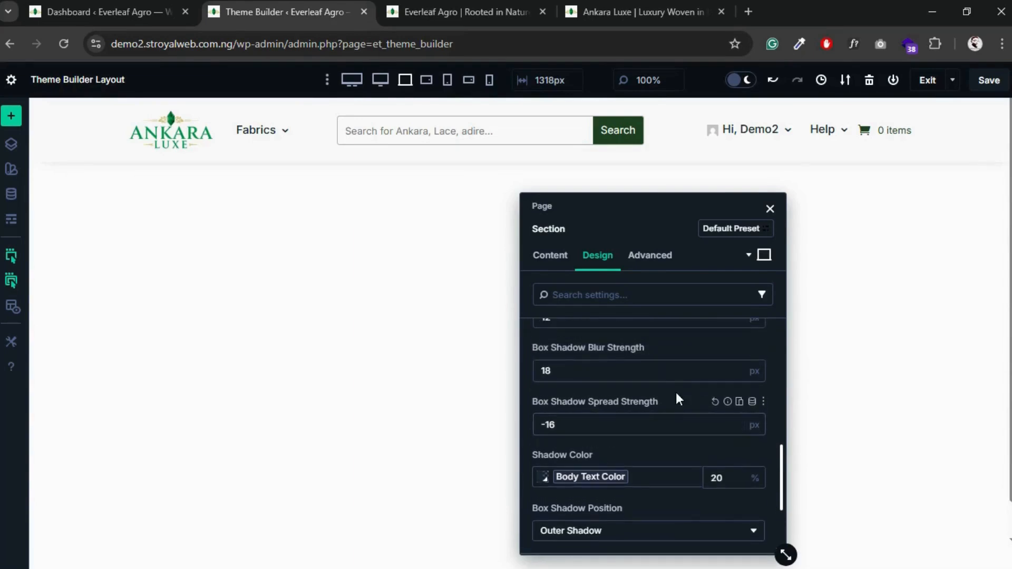
- Reduce the header section's box shadow blur strength to 12 px and close the section settings
{"action": "scroll", "coordinate": [676, 392], "scroll_direction": "up", "scroll_amount": 1}
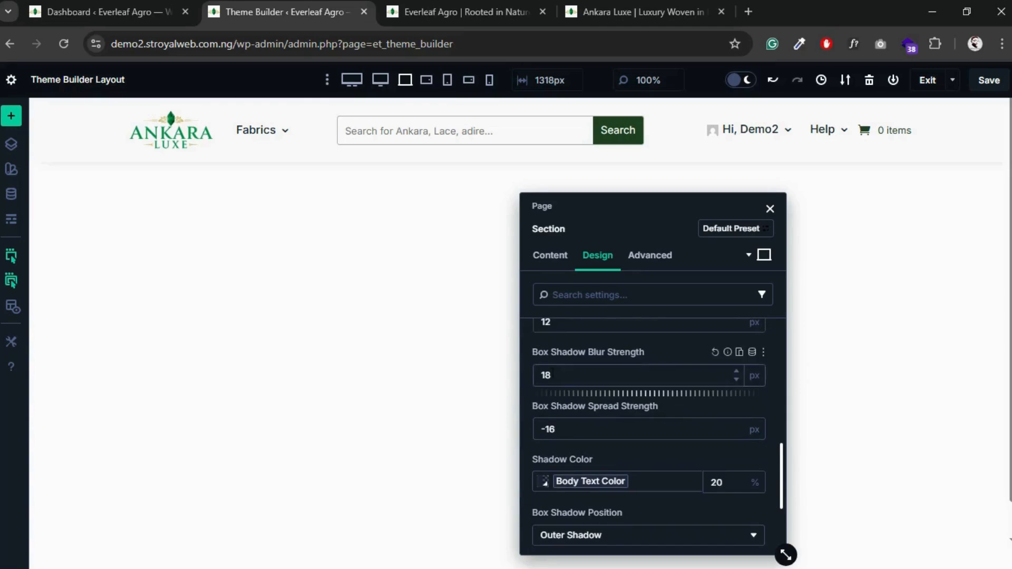
{"action": "left_click", "coordinate": [737, 379]}
{"action": "left_click", "coordinate": [736, 380]}
{"action": "left_click", "coordinate": [737, 379]}
{"action": "left_click", "coordinate": [737, 379]}
{"action": "left_click", "coordinate": [736, 380]}
{"action": "left_click", "coordinate": [737, 379]}
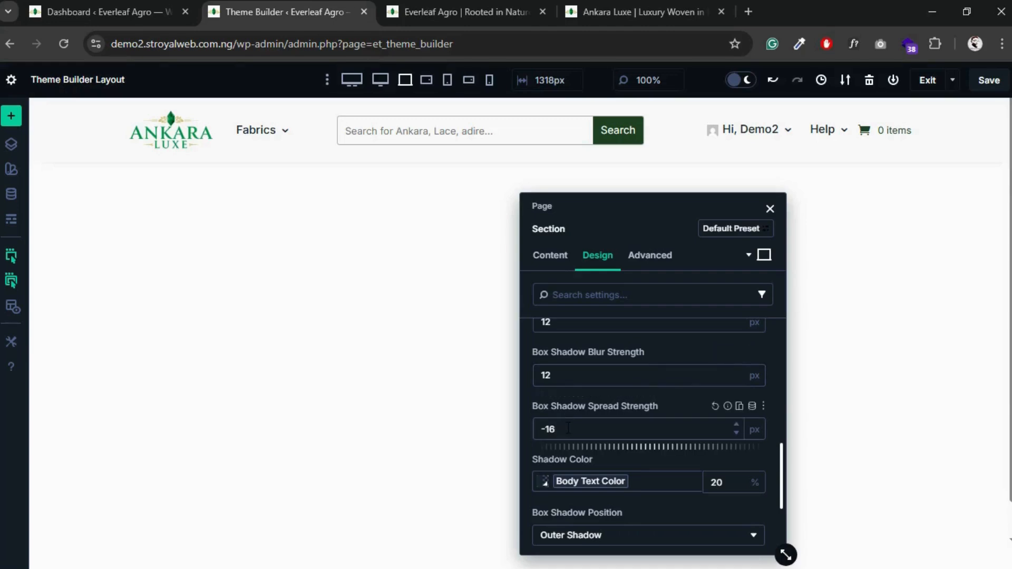
{"action": "scroll", "coordinate": [588, 429], "scroll_direction": "up", "scroll_amount": 2}
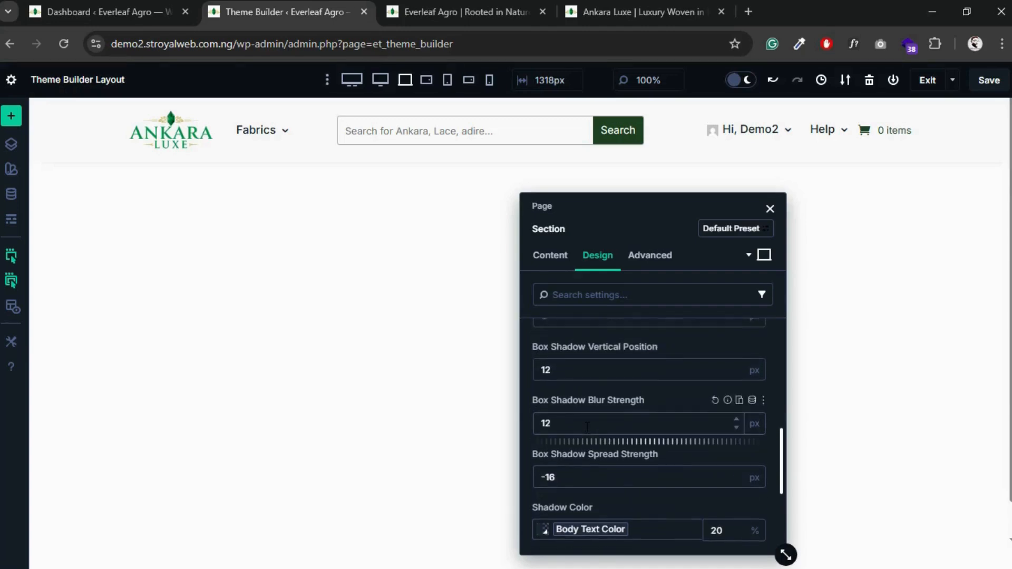
{"action": "scroll", "coordinate": [588, 428], "scroll_direction": "down", "scroll_amount": 1}
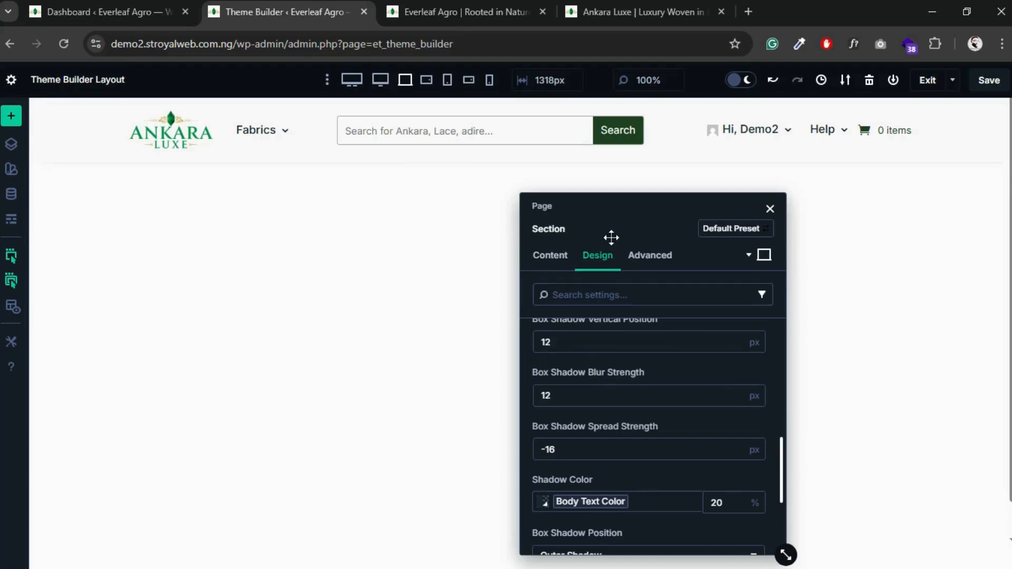
{"action": "left_click_drag", "start_coordinate": [611, 235], "coordinate": [677, 192]}
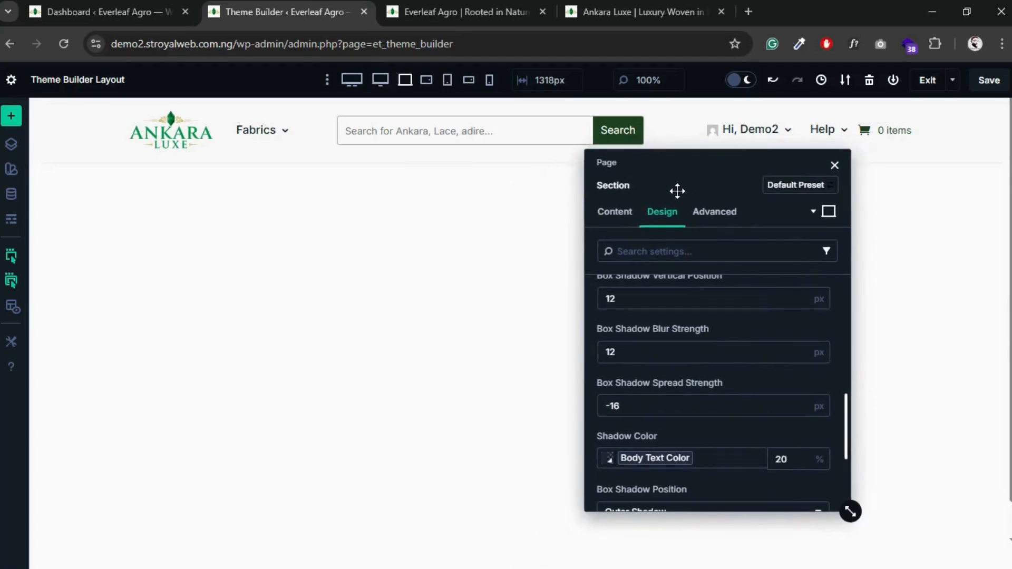
{"action": "left_click", "coordinate": [835, 166]}
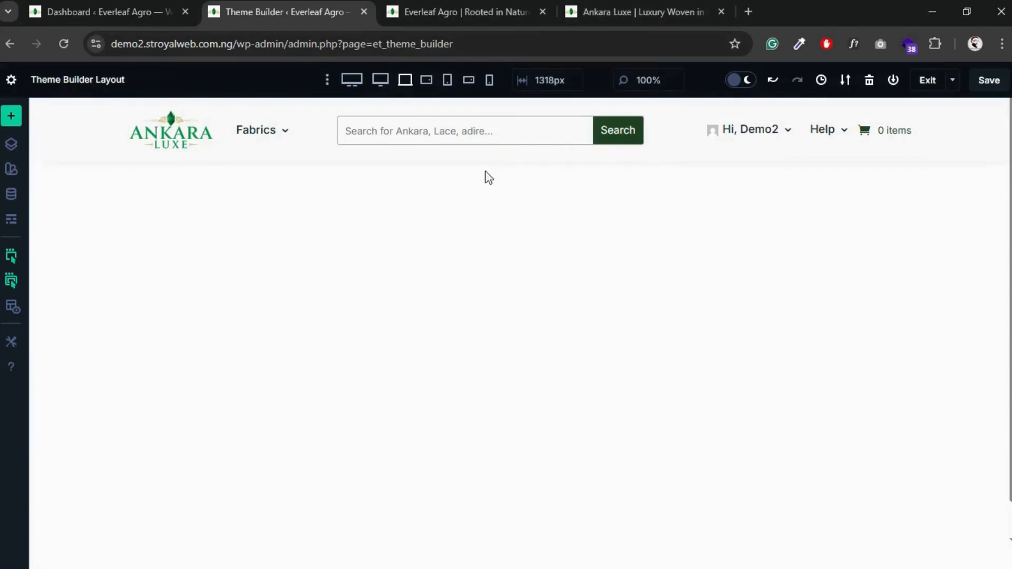
- Insert a single-column section below the header section, using the reference site as a guide, and add a Text module to it
{"action": "left_click", "coordinate": [609, 5]}
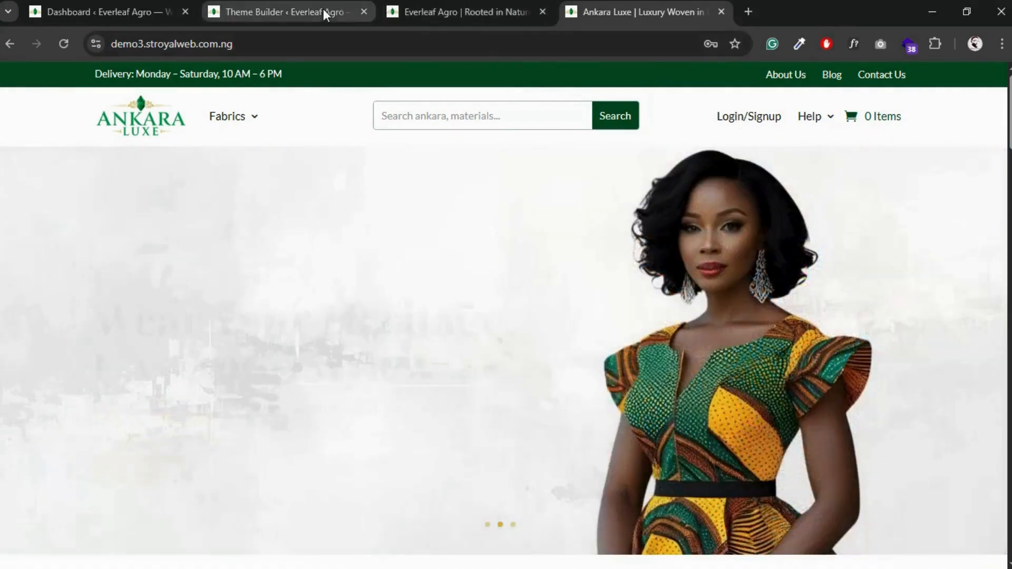
{"action": "left_click", "coordinate": [310, 8]}
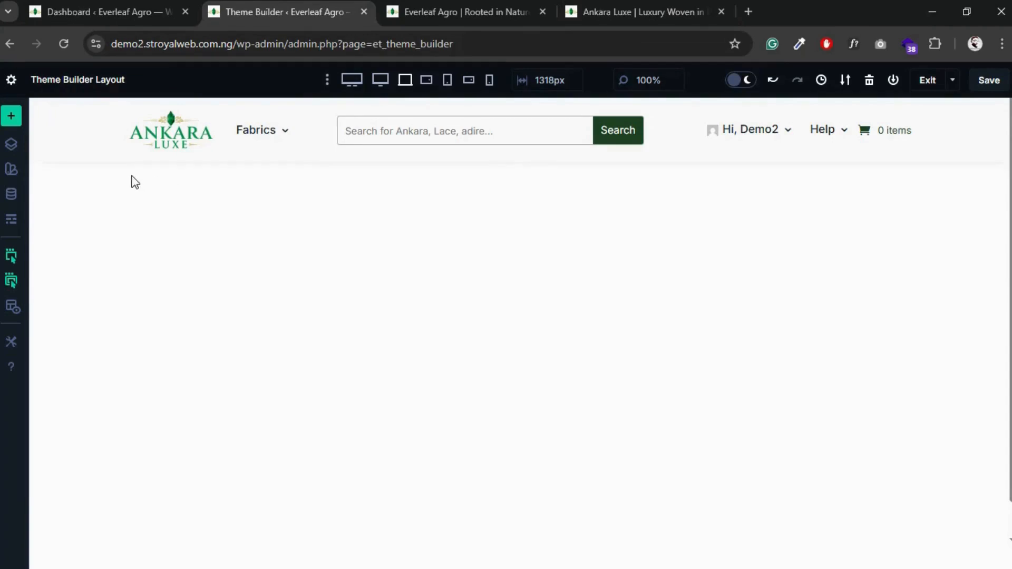
{"action": "left_click", "coordinate": [506, 153]}
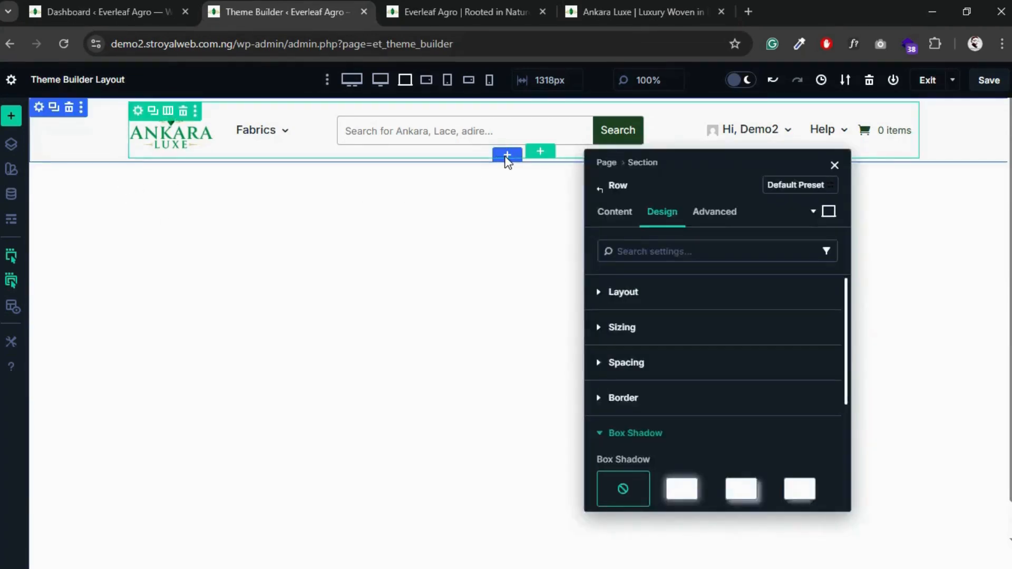
{"action": "left_click", "coordinate": [835, 165]}
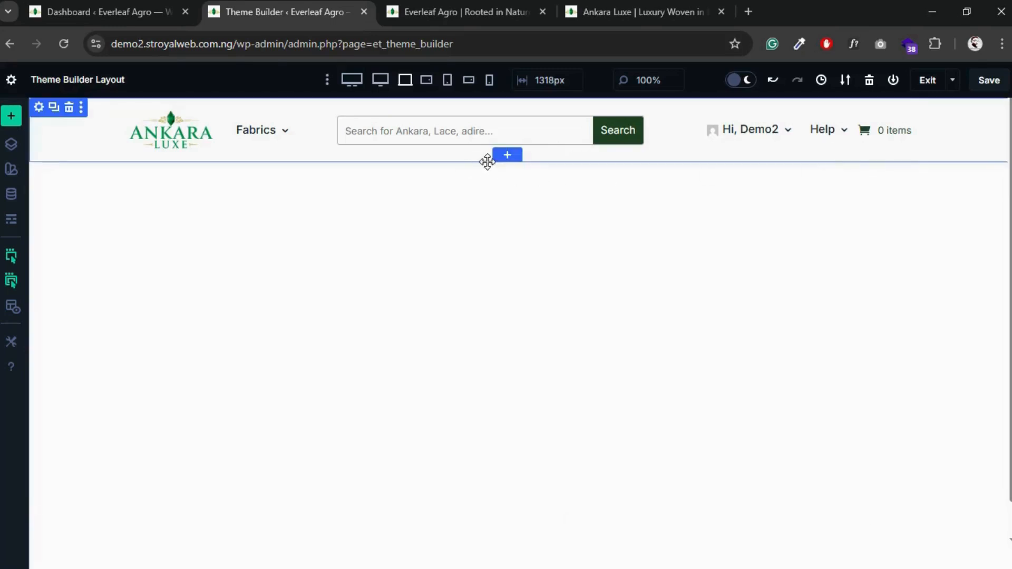
{"action": "left_click", "coordinate": [506, 158]}
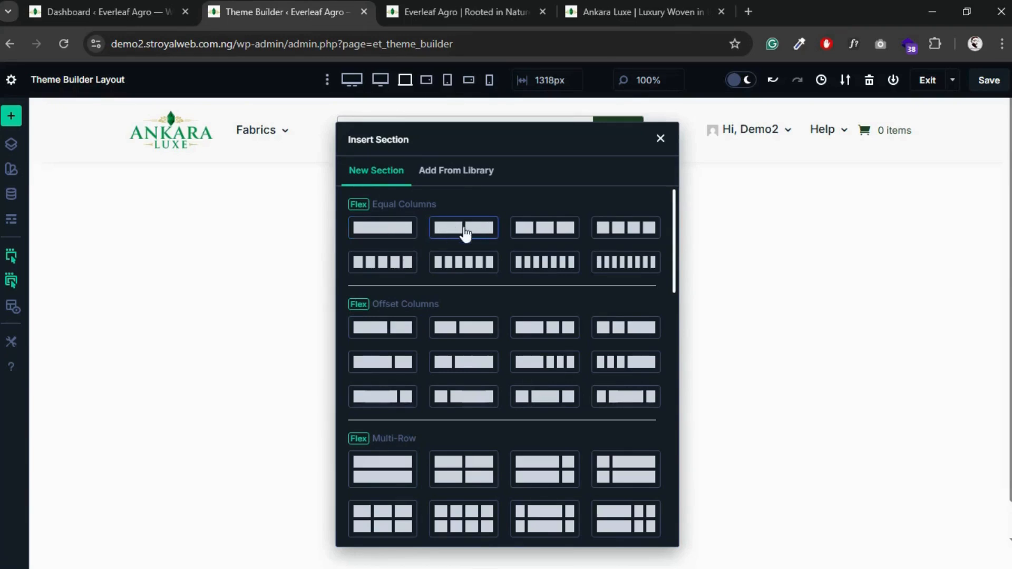
{"action": "left_click", "coordinate": [670, 13]}
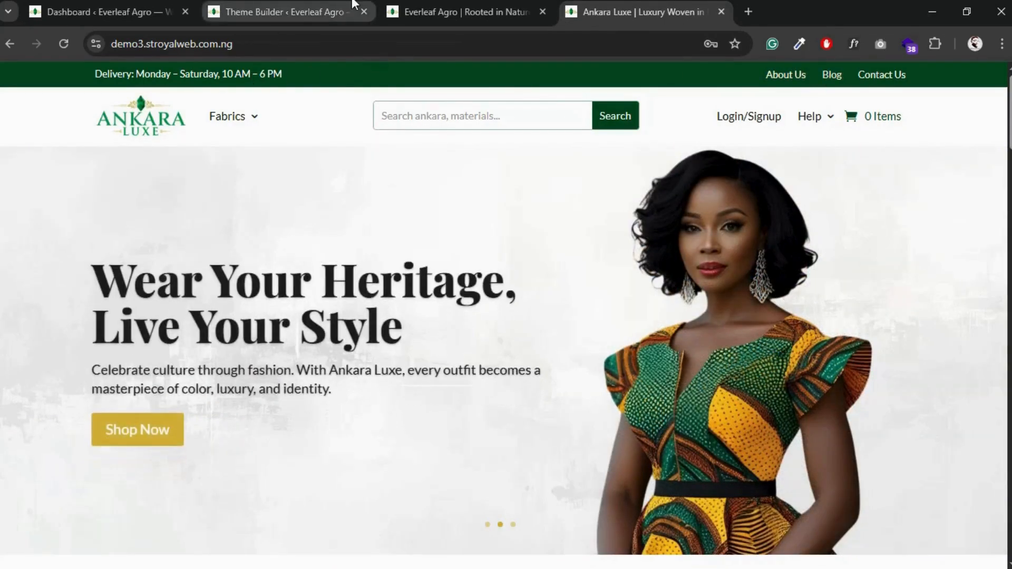
{"action": "left_click", "coordinate": [332, 5]}
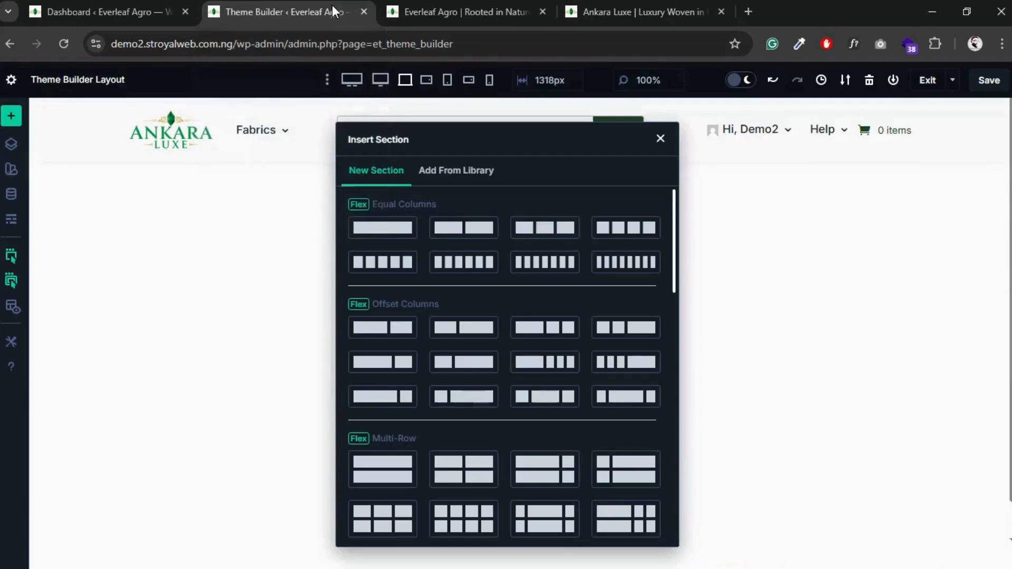
{"action": "left_click", "coordinate": [382, 228]}
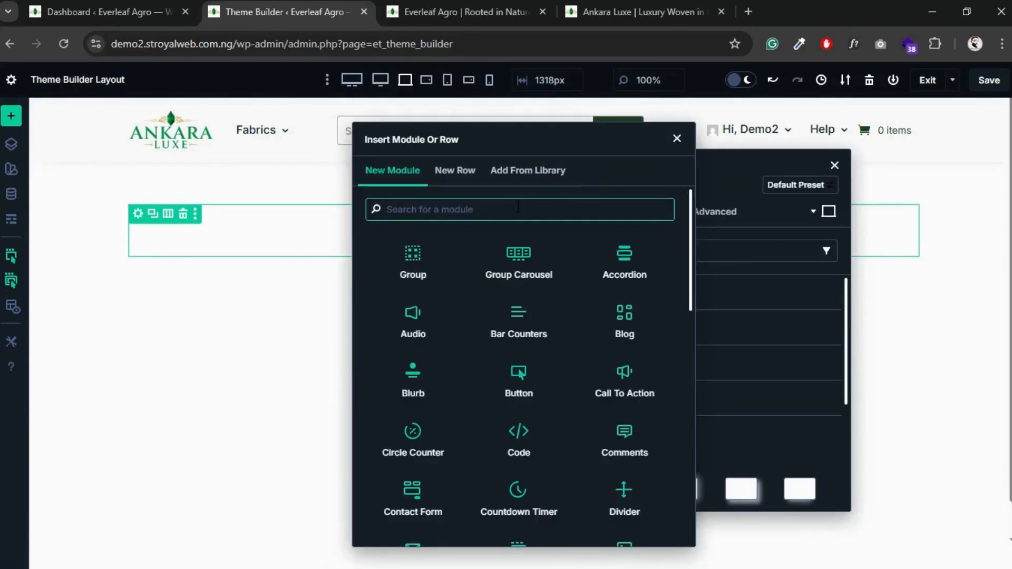
{"action": "type", "text": "text"}
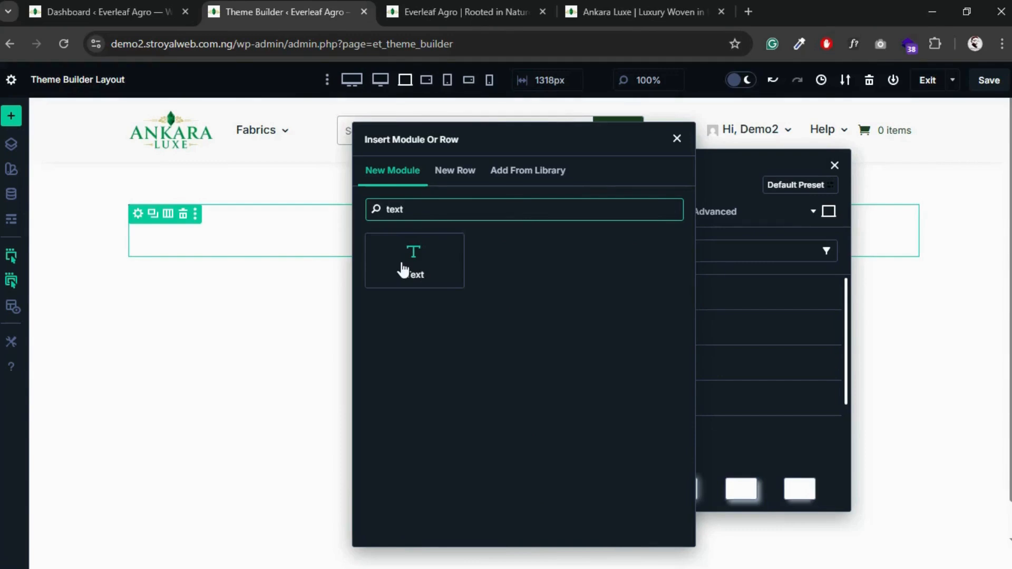
{"action": "left_click", "coordinate": [404, 266]}
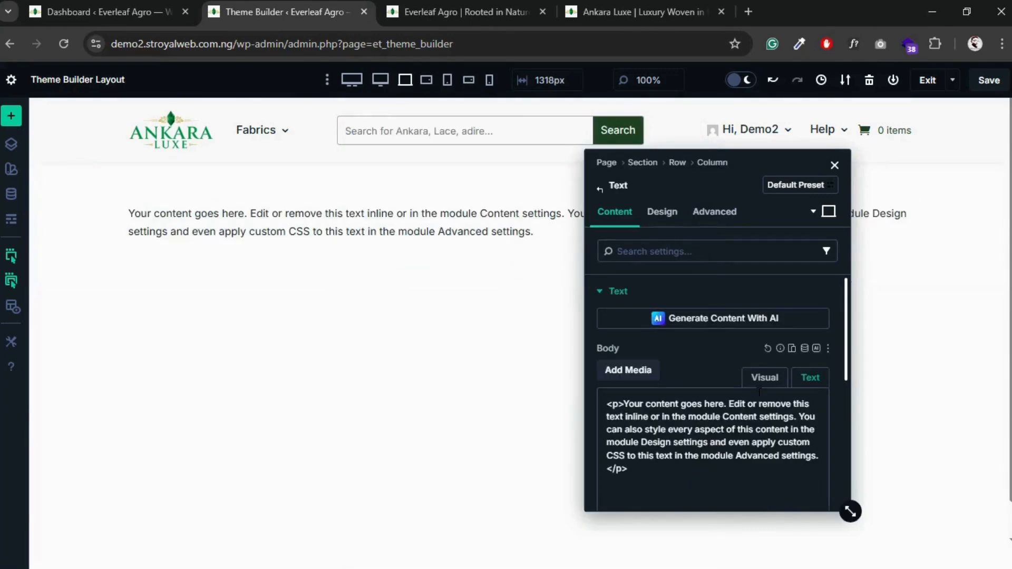
- Replace the Text module's placeholder body with "Delivery: Monday - Saturday. 9 AM - 6 PM"
{"action": "left_click", "coordinate": [810, 385]}
{"action": "scroll", "coordinate": [771, 443], "scroll_direction": "down", "scroll_amount": 2}
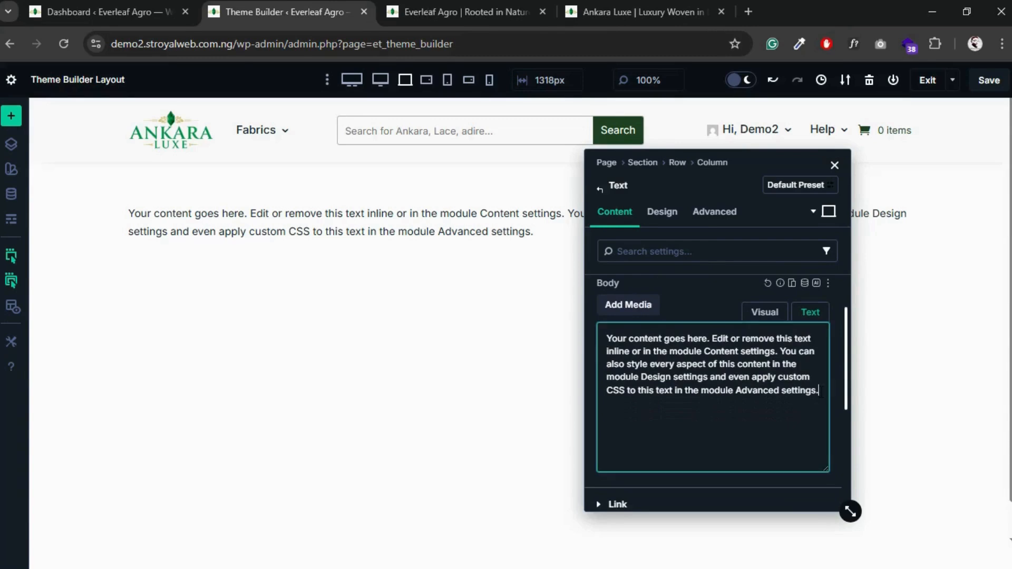
{"action": "left_click_drag", "start_coordinate": [821, 393], "coordinate": [607, 338]}
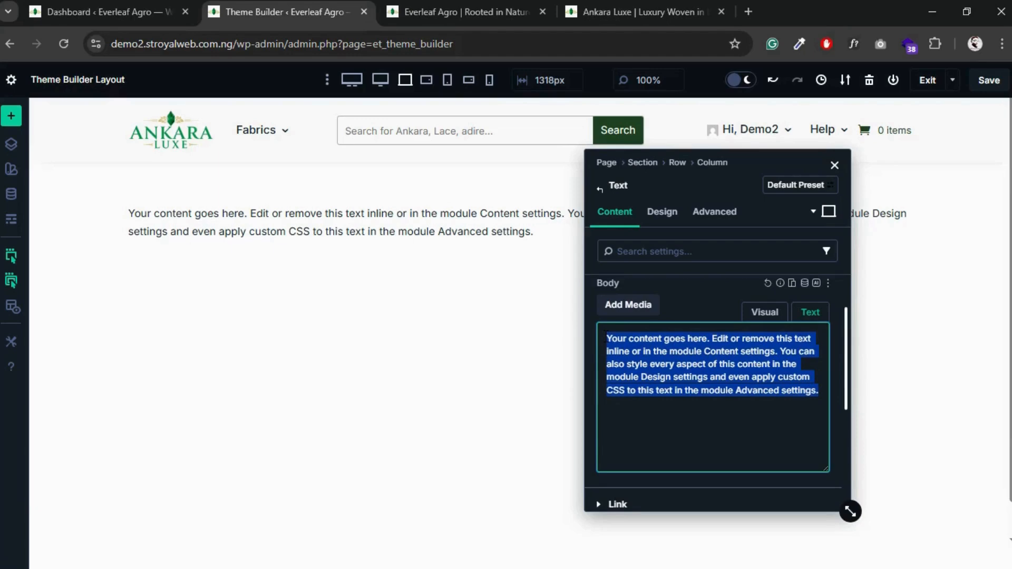
{"action": "type", "text": "D"}
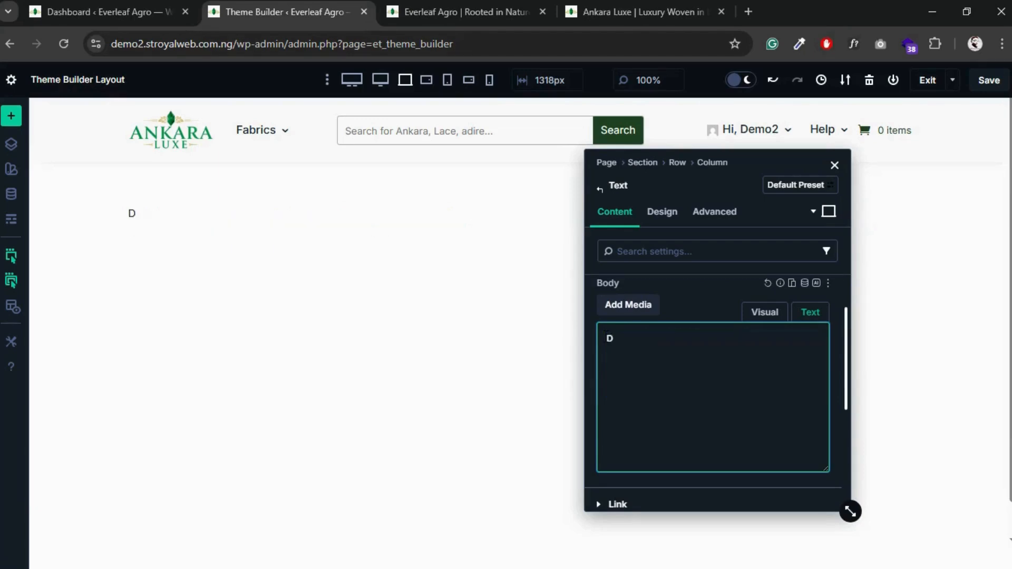
{"action": "type", "text": "elivery: Monday t"}
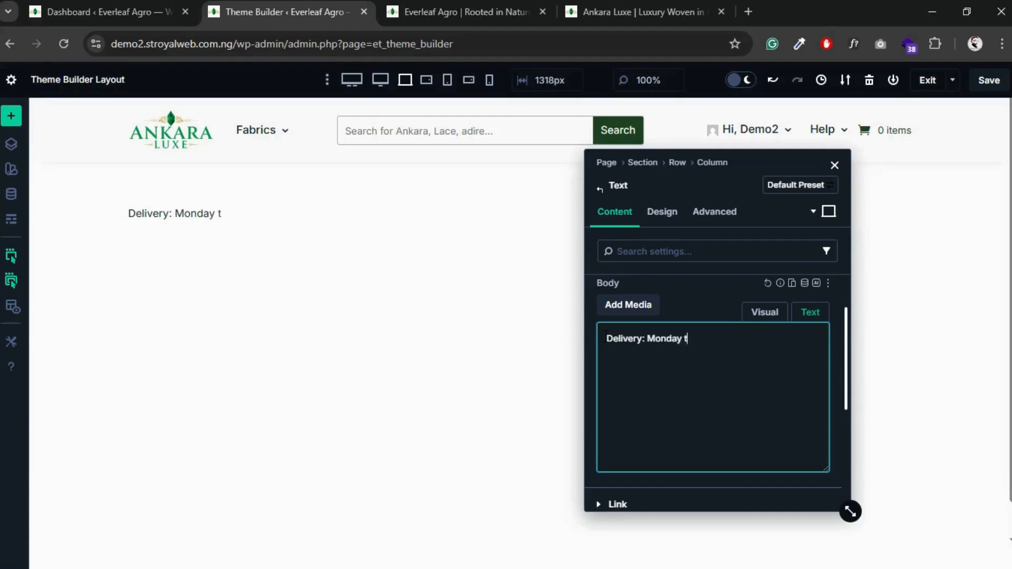
{"action": "type", "text": "o"}
{"action": "key", "text": "BackSpace"}
{"action": "type", "text": "Saturday"}
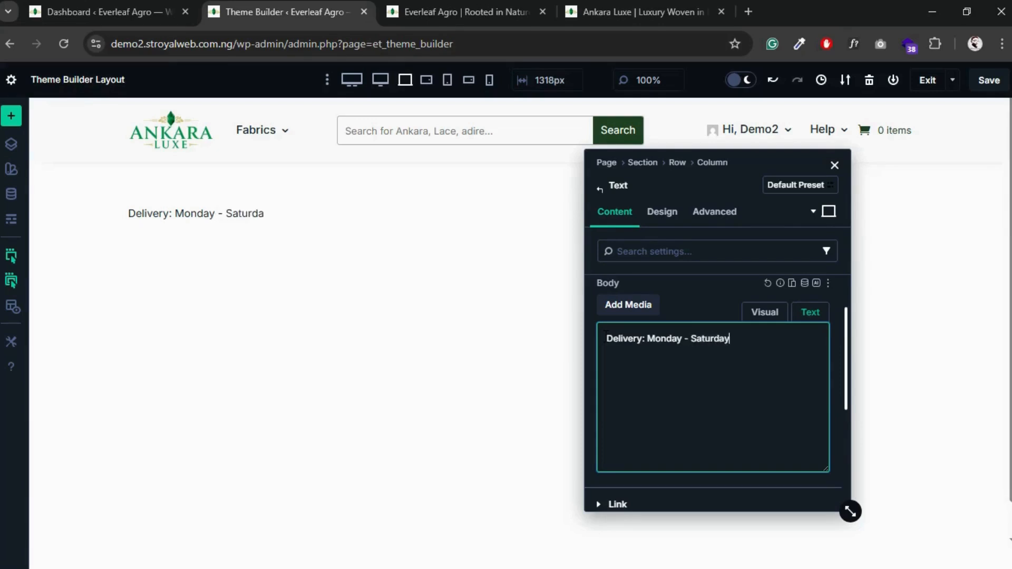
{"action": "type", "text": ". 9 AM - 6 PM"}
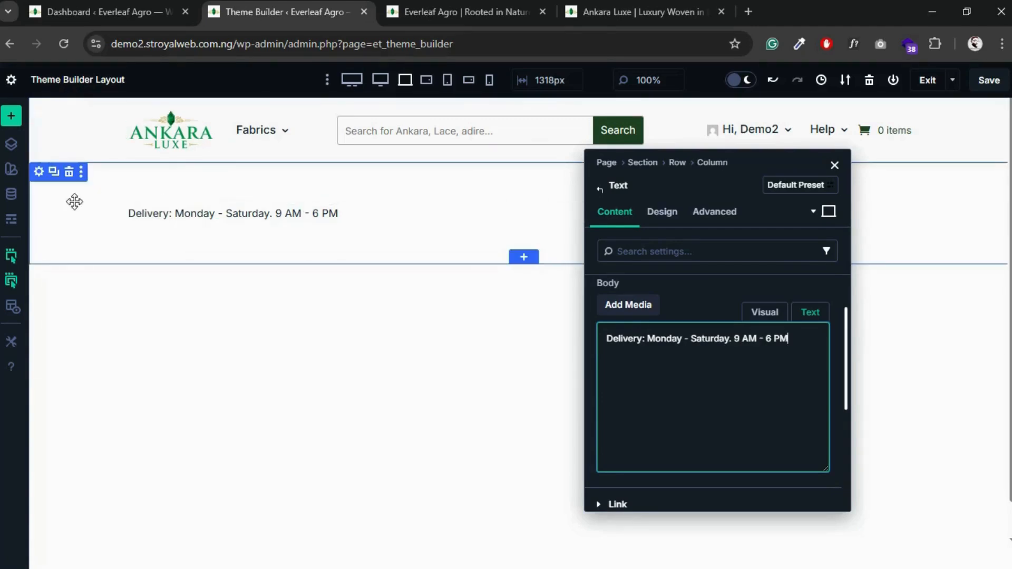
- Set the new delivery section's background color to the dark green Third Color global color
{"action": "left_click", "coordinate": [39, 174]}
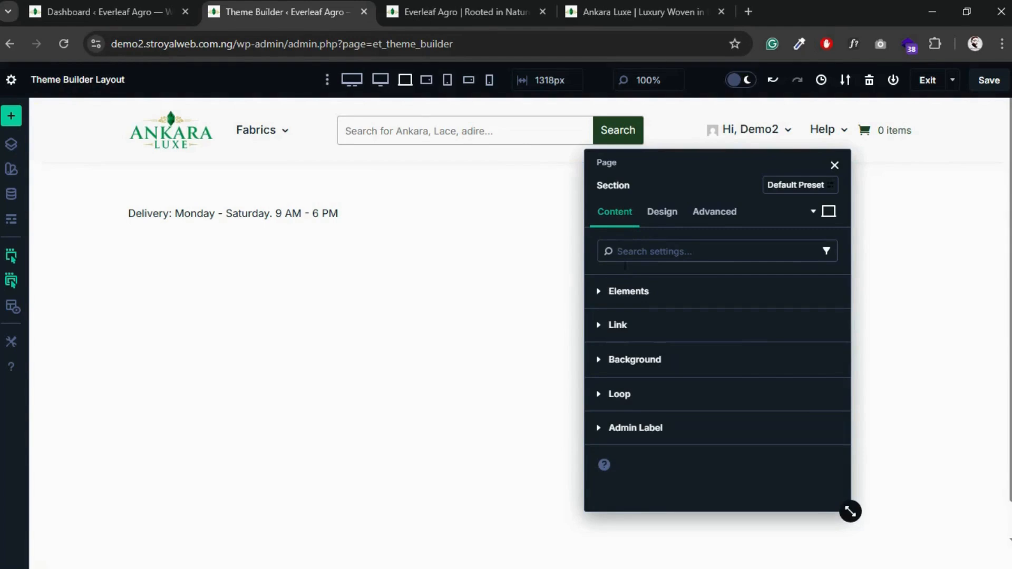
{"action": "left_click", "coordinate": [628, 361]}
{"action": "scroll", "coordinate": [693, 409], "scroll_direction": "down", "scroll_amount": 3}
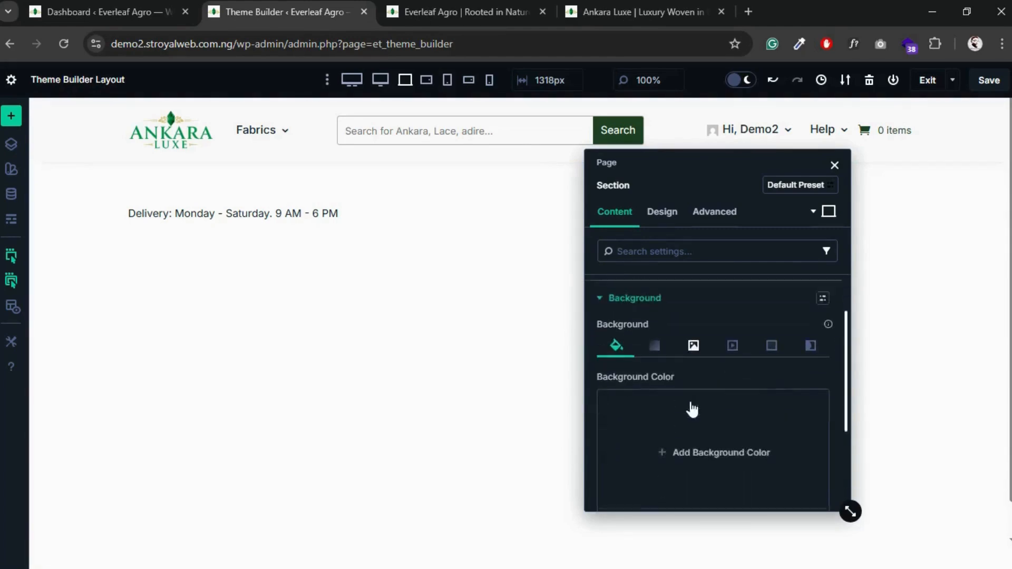
{"action": "left_click", "coordinate": [608, 444]}
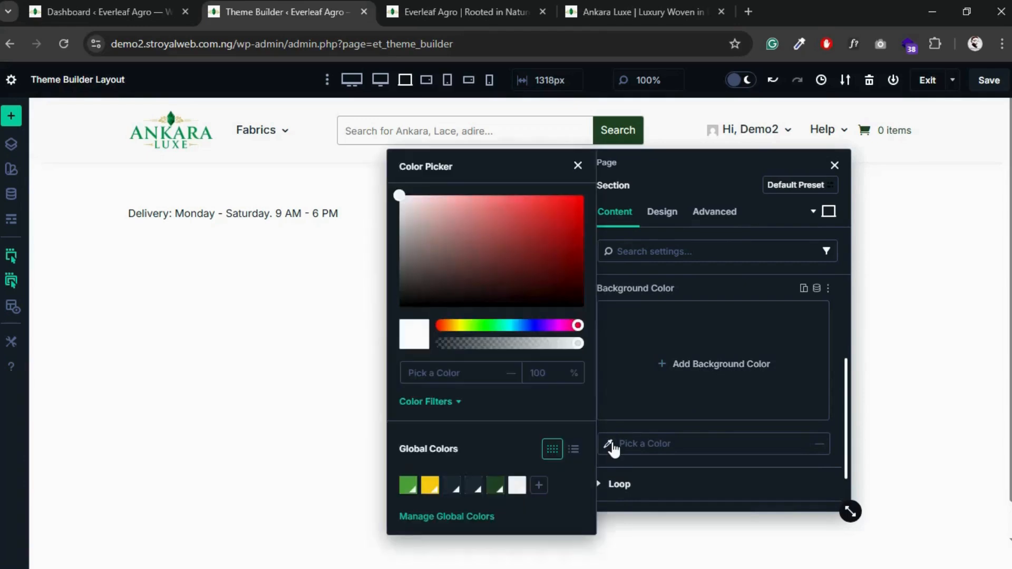
{"action": "left_click", "coordinate": [495, 488]}
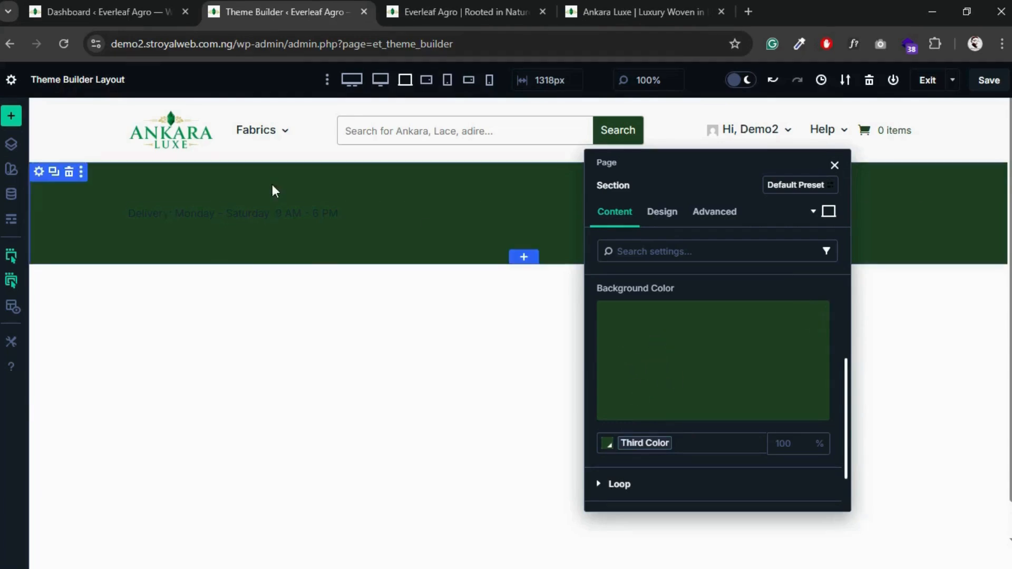
- Set the delivery Text module's text color to white (FFFFFF)
{"action": "left_click", "coordinate": [373, 215]}
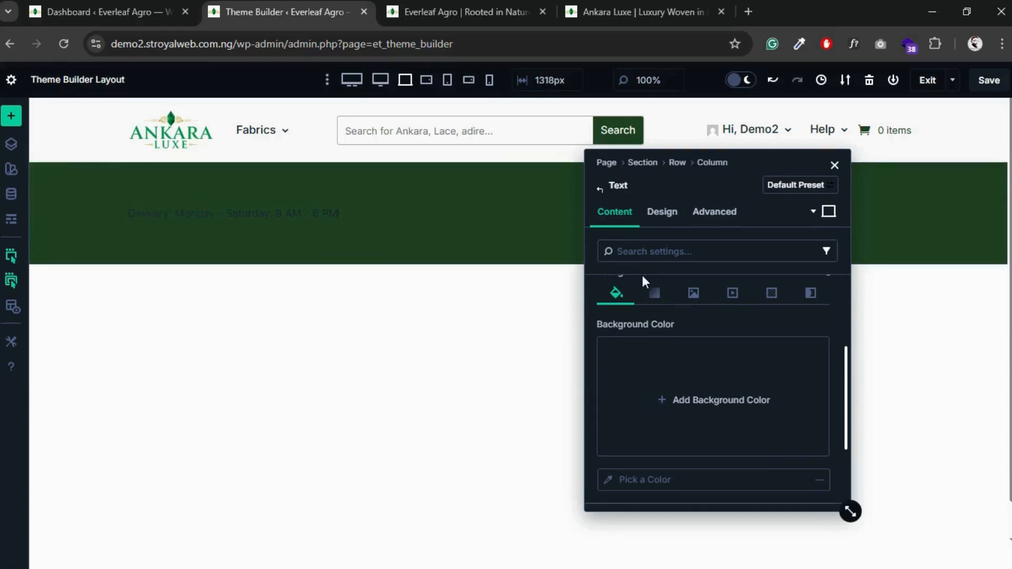
{"action": "scroll", "coordinate": [651, 324], "scroll_direction": "up", "scroll_amount": 1}
{"action": "scroll", "coordinate": [651, 321], "scroll_direction": "up", "scroll_amount": 4}
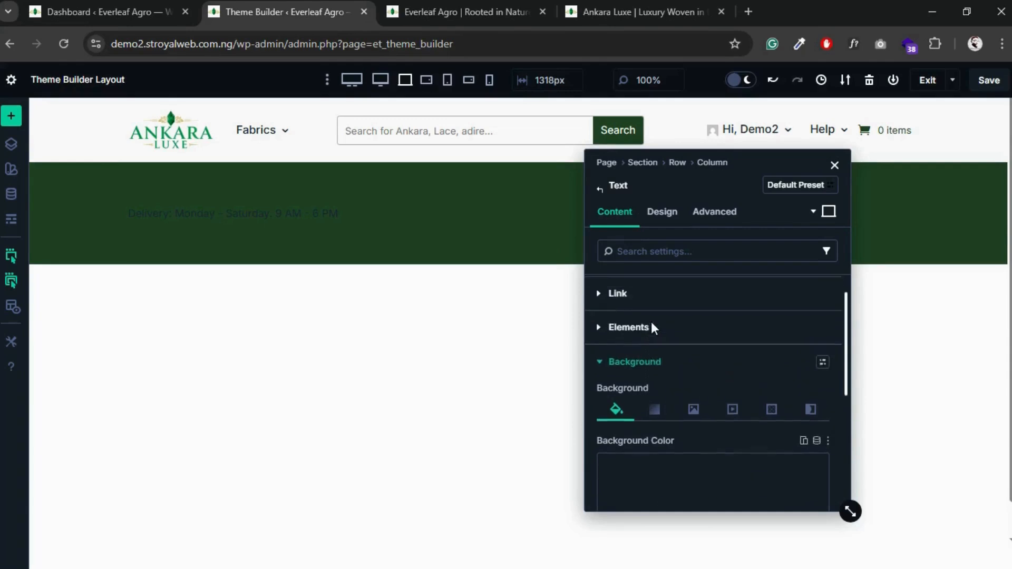
{"action": "left_click", "coordinate": [666, 217]}
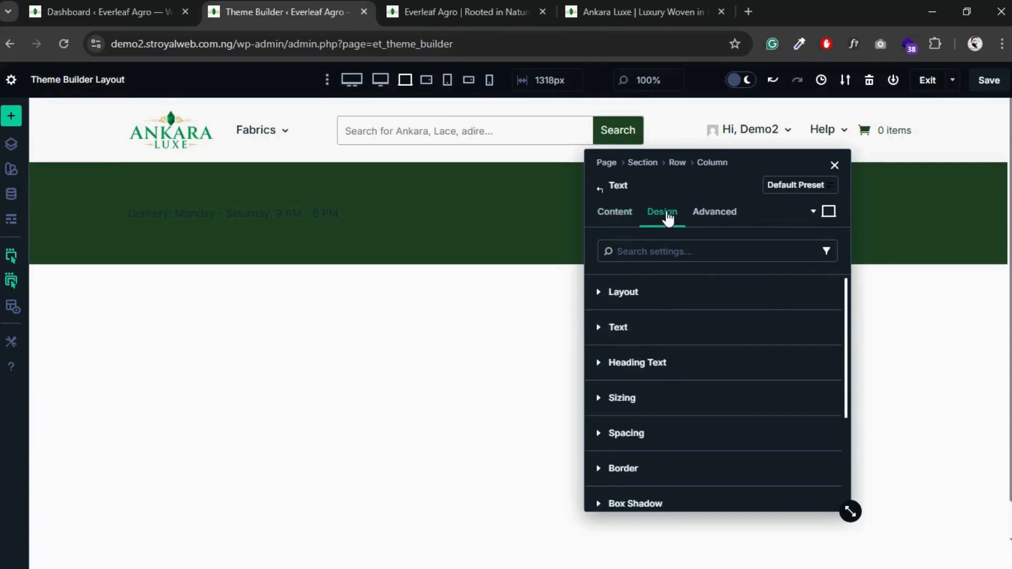
{"action": "left_click", "coordinate": [602, 328]}
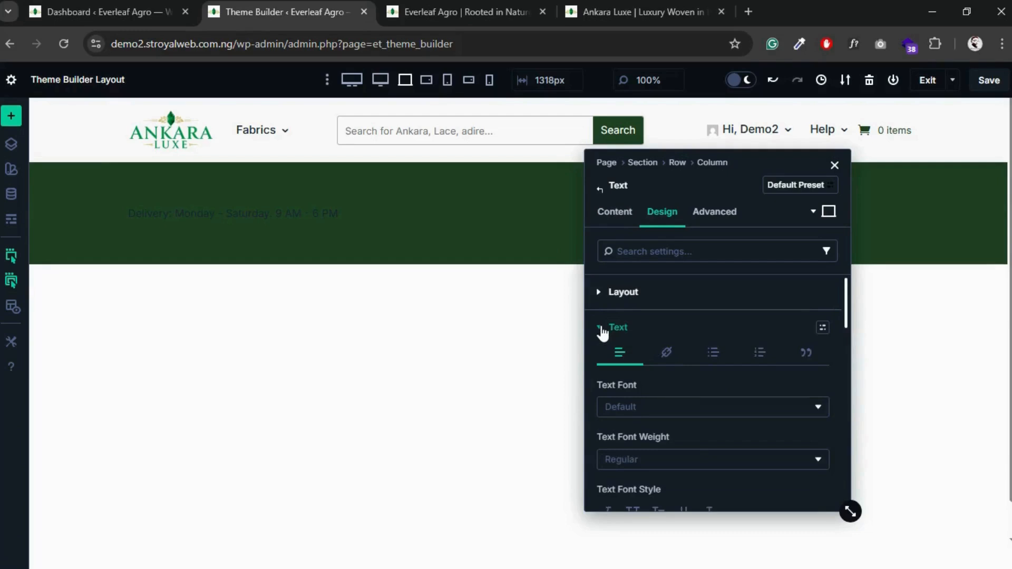
{"action": "scroll", "coordinate": [646, 430], "scroll_direction": "down", "scroll_amount": 3}
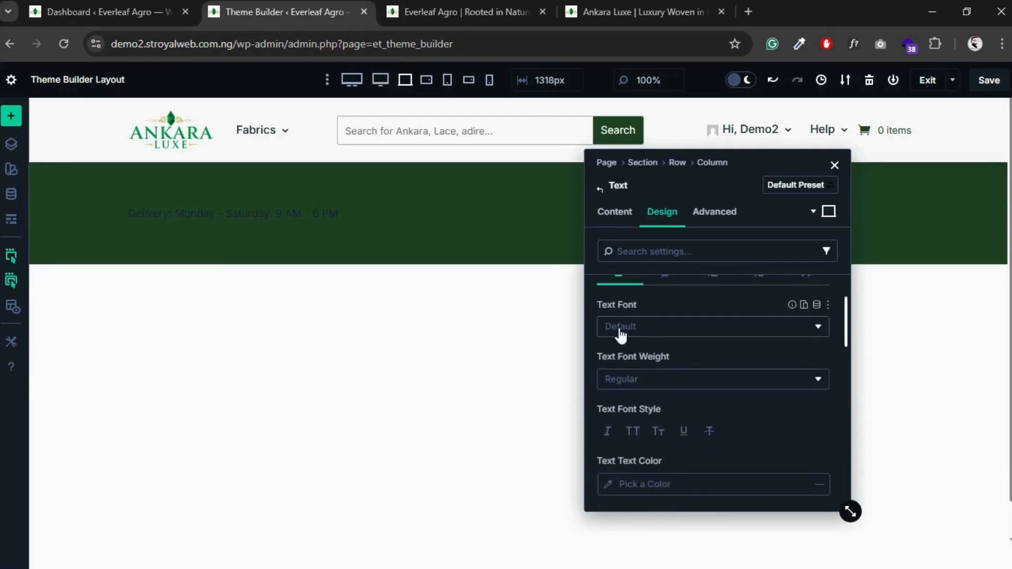
{"action": "scroll", "coordinate": [611, 394], "scroll_direction": "down", "scroll_amount": 2}
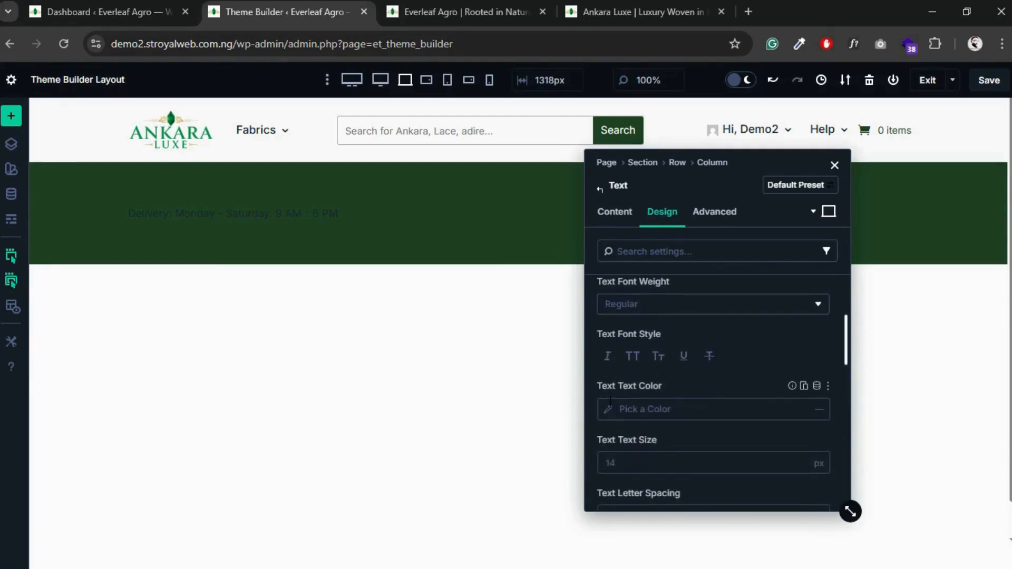
{"action": "left_click", "coordinate": [612, 413]}
{"action": "left_click", "coordinate": [435, 207]}
{"action": "left_click_drag", "start_coordinate": [441, 217], "coordinate": [378, 178]}
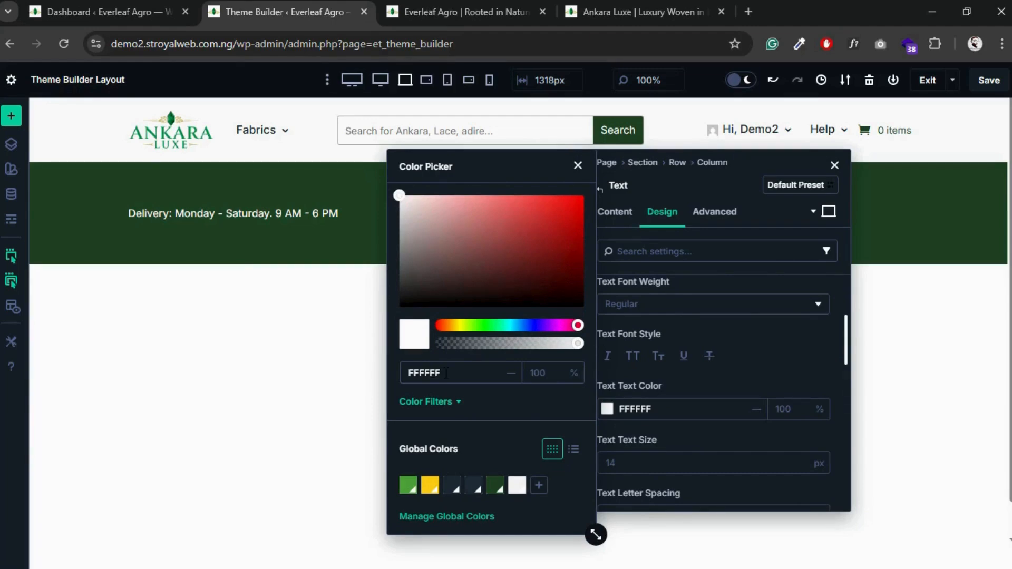
{"action": "left_click", "coordinate": [578, 165]}
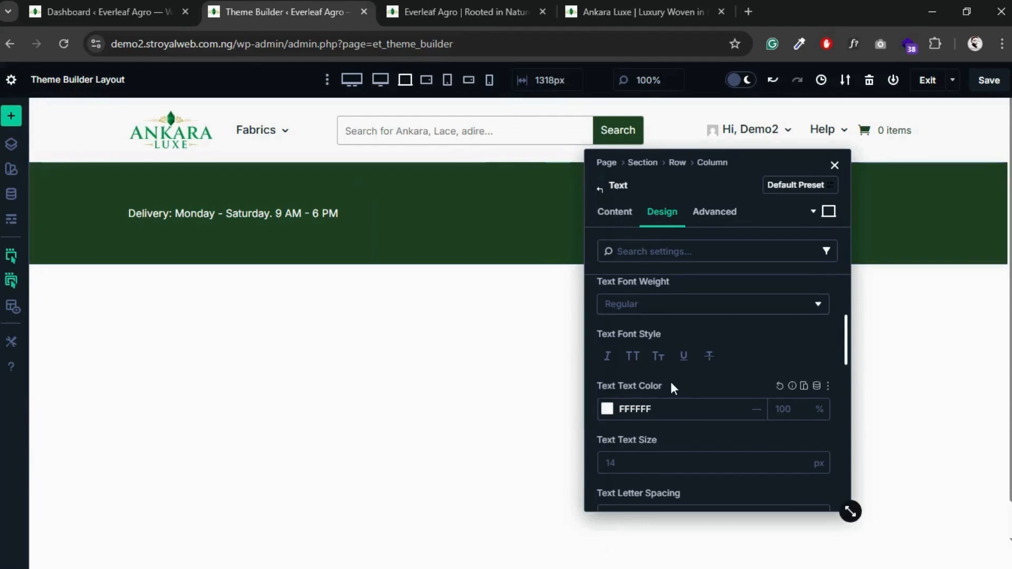
{"action": "scroll", "coordinate": [656, 453], "scroll_direction": "down", "scroll_amount": 2}
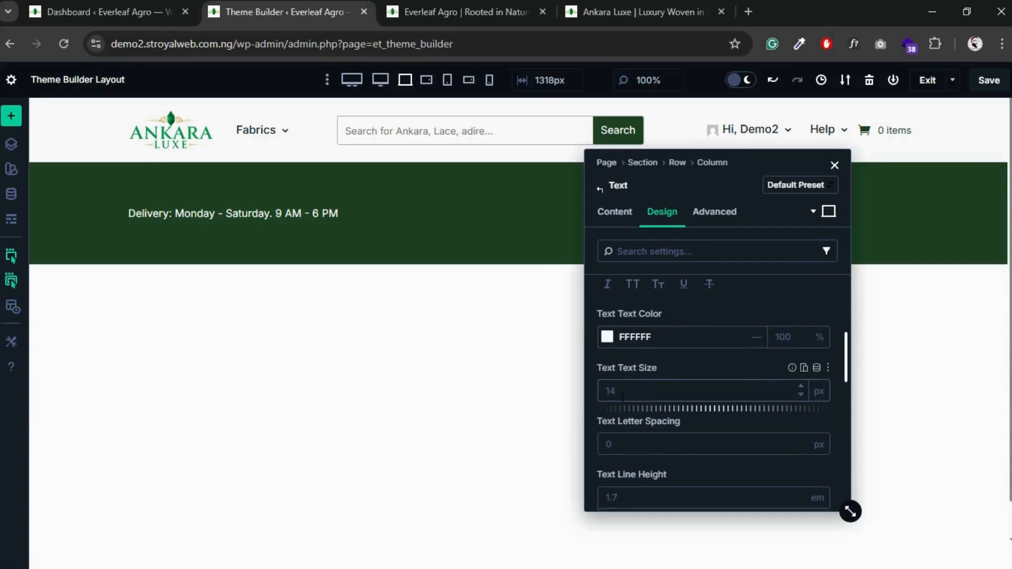
- Add a Menu module to the delivery section's column, below the delivery Text module
{"action": "scroll", "coordinate": [622, 398], "scroll_direction": "up", "scroll_amount": 5}
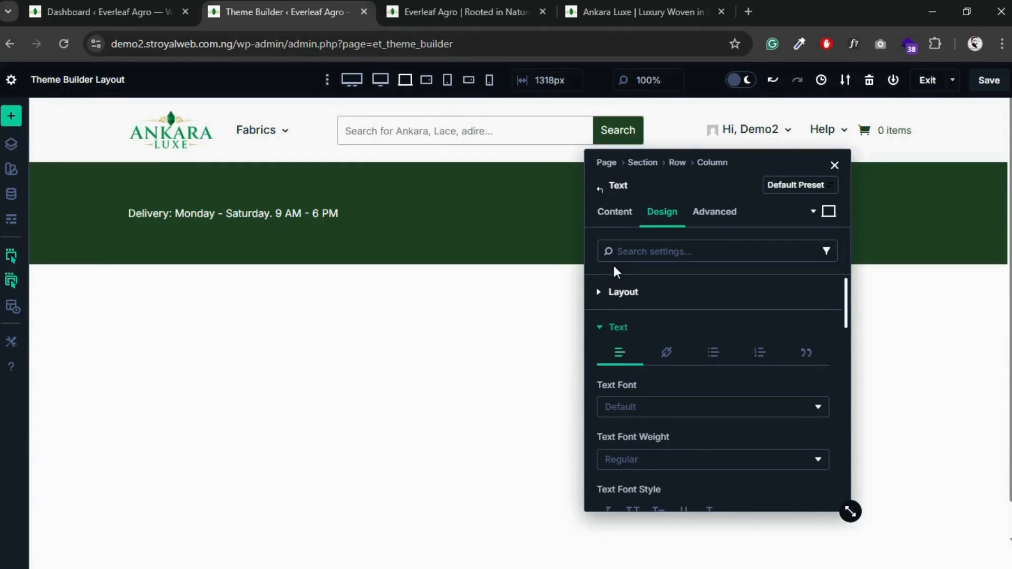
{"action": "left_click", "coordinate": [601, 190]}
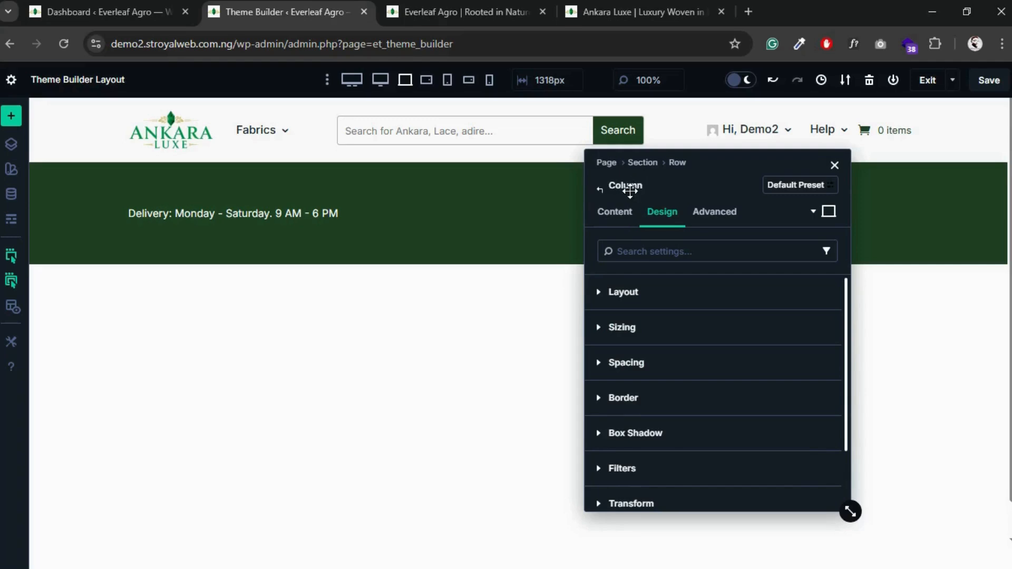
{"action": "left_click", "coordinate": [617, 222]}
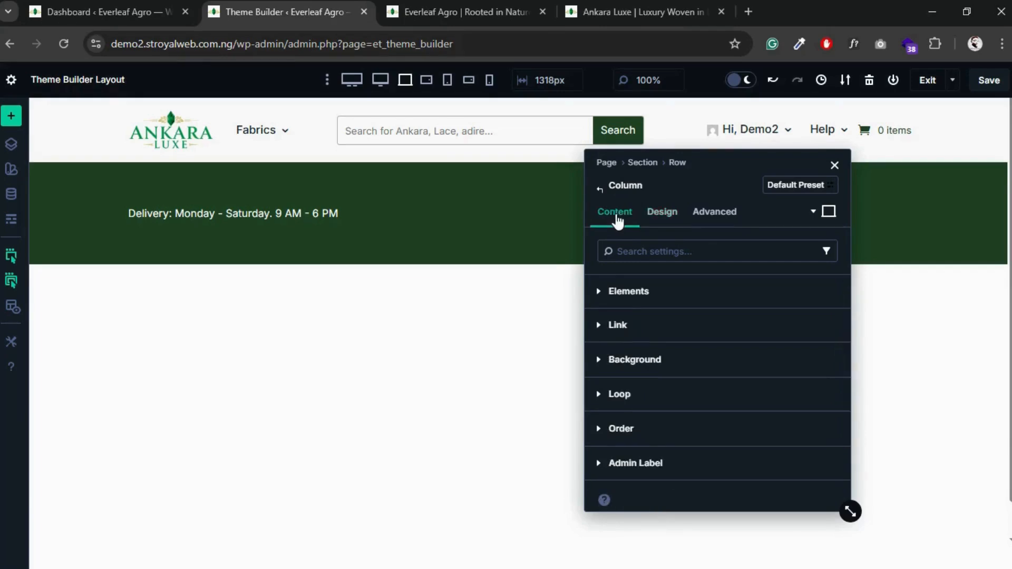
{"action": "left_click", "coordinate": [621, 297]}
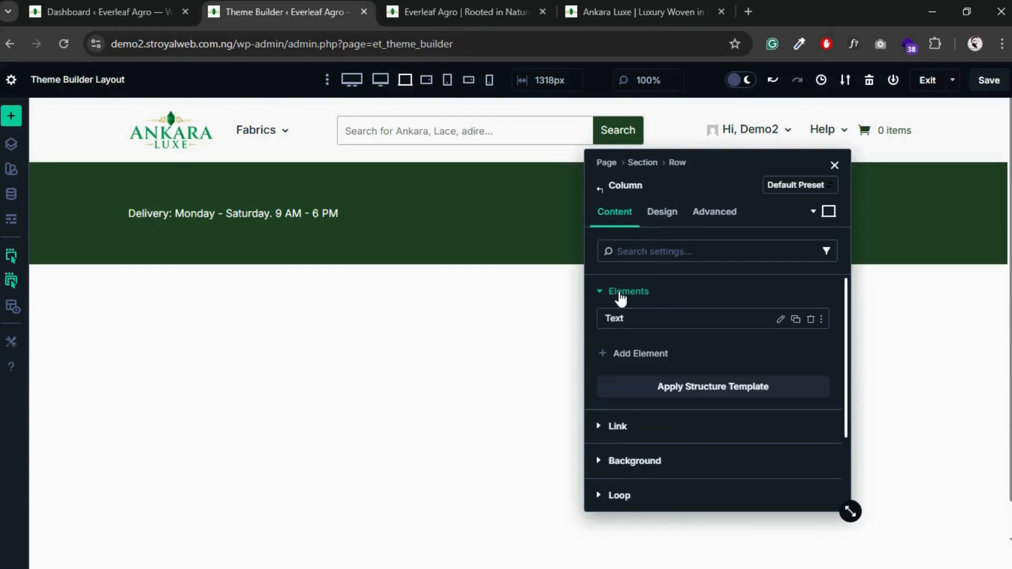
{"action": "left_click", "coordinate": [630, 352]}
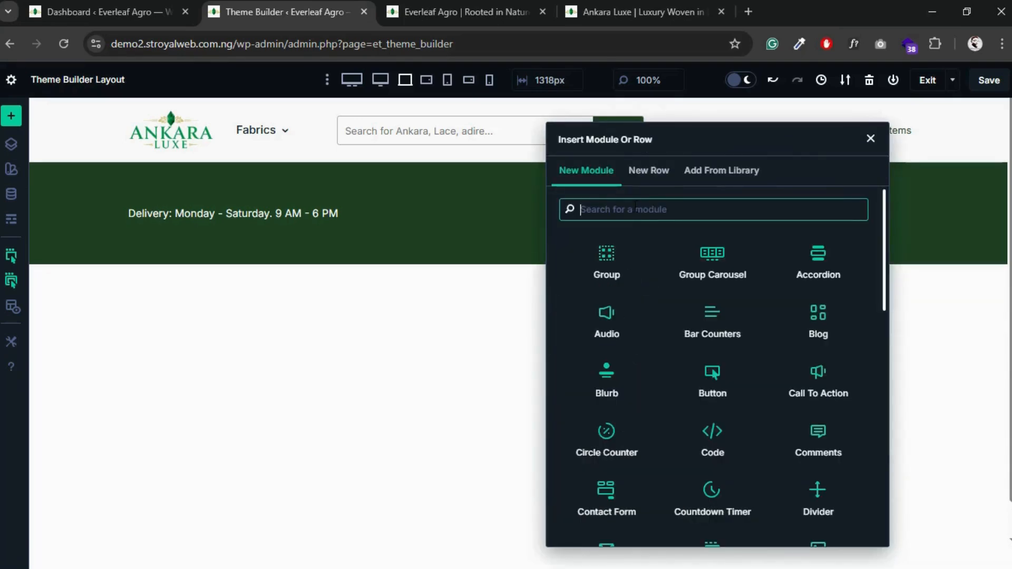
{"action": "type", "text": "men"}
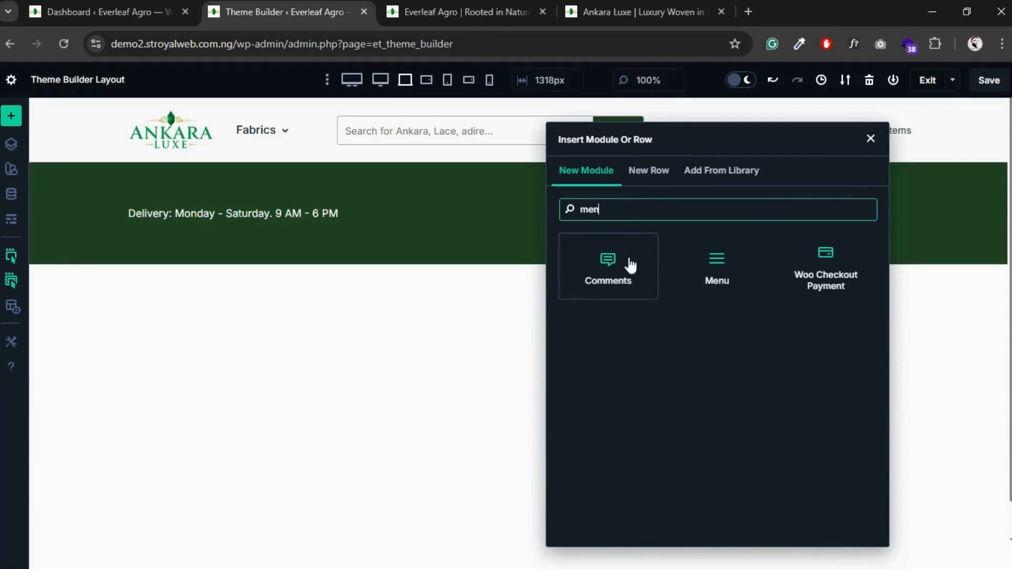
{"action": "left_click", "coordinate": [698, 268]}
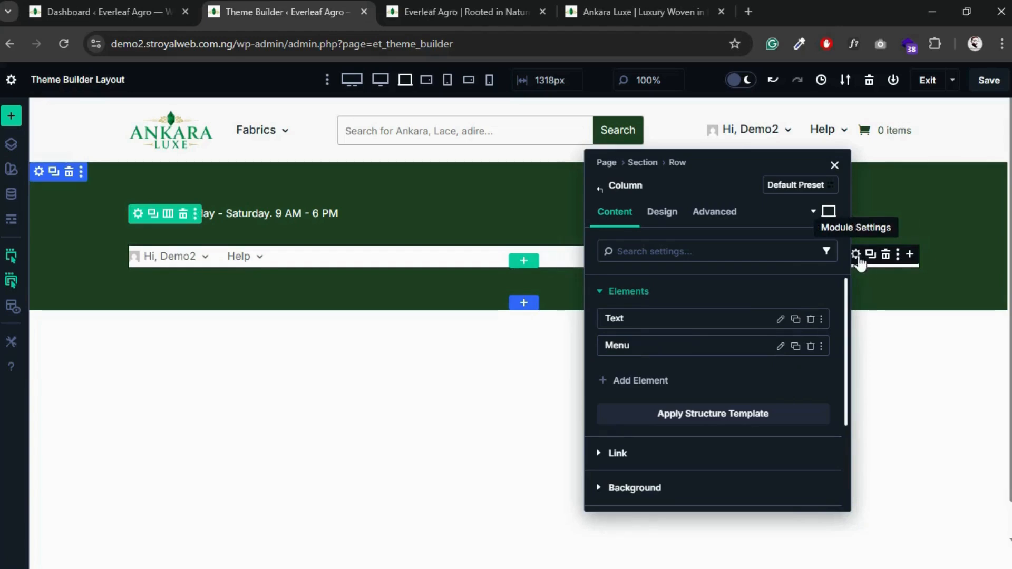
- Make the new Menu module in the delivery section show the Secondary menu
{"action": "left_click", "coordinate": [781, 348]}
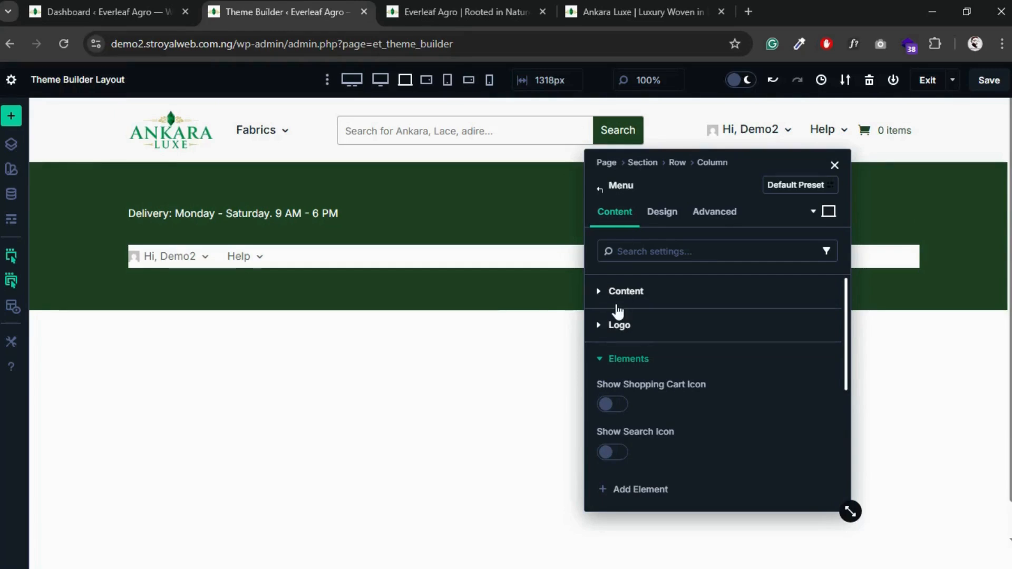
{"action": "left_click", "coordinate": [605, 362]}
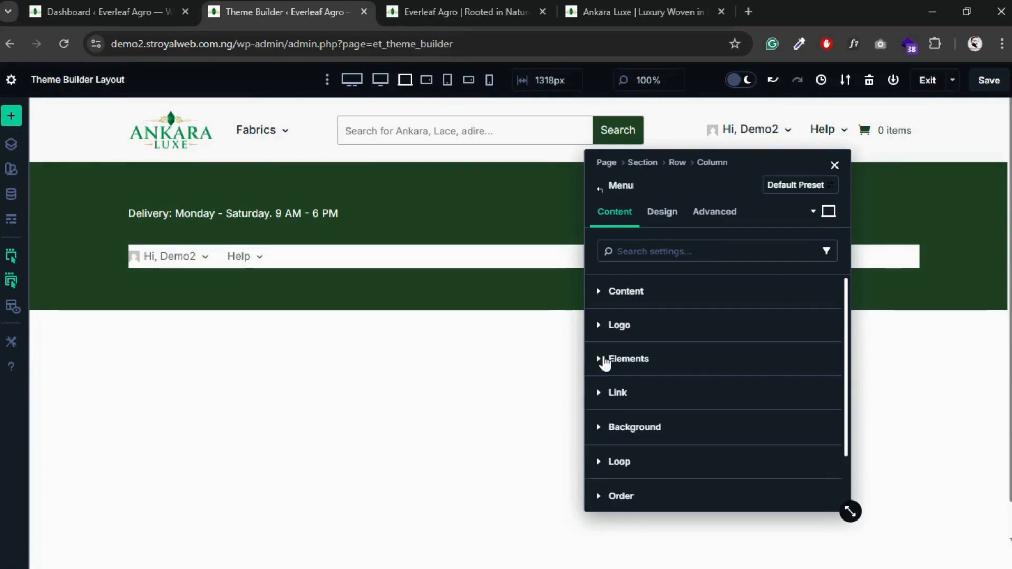
{"action": "left_click", "coordinate": [604, 296]}
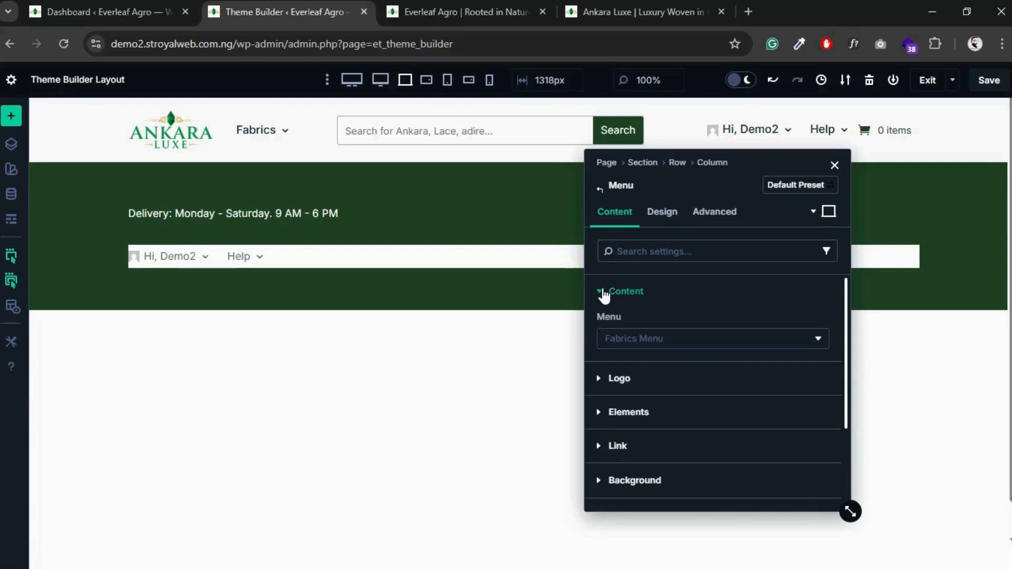
{"action": "left_click", "coordinate": [707, 340]}
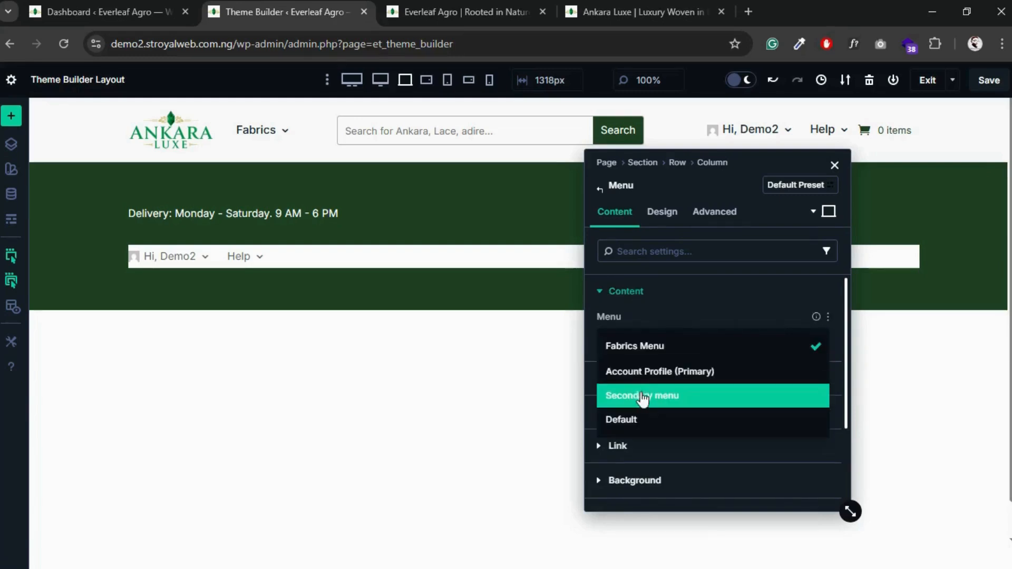
{"action": "left_click", "coordinate": [643, 400]}
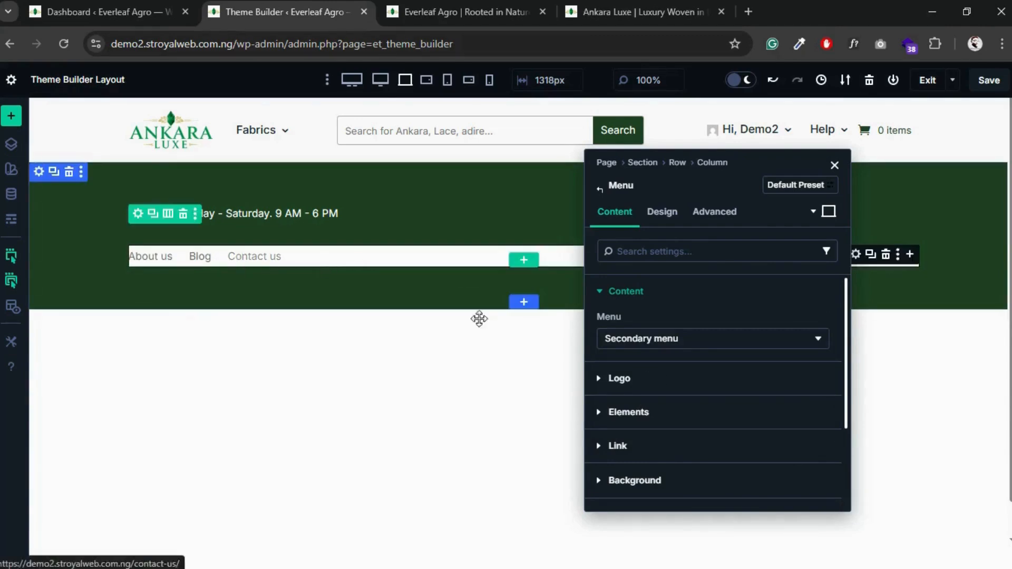
- Remove the white background color from the delivery section's Menu module
{"action": "scroll", "coordinate": [673, 419], "scroll_direction": "down", "scroll_amount": 3}
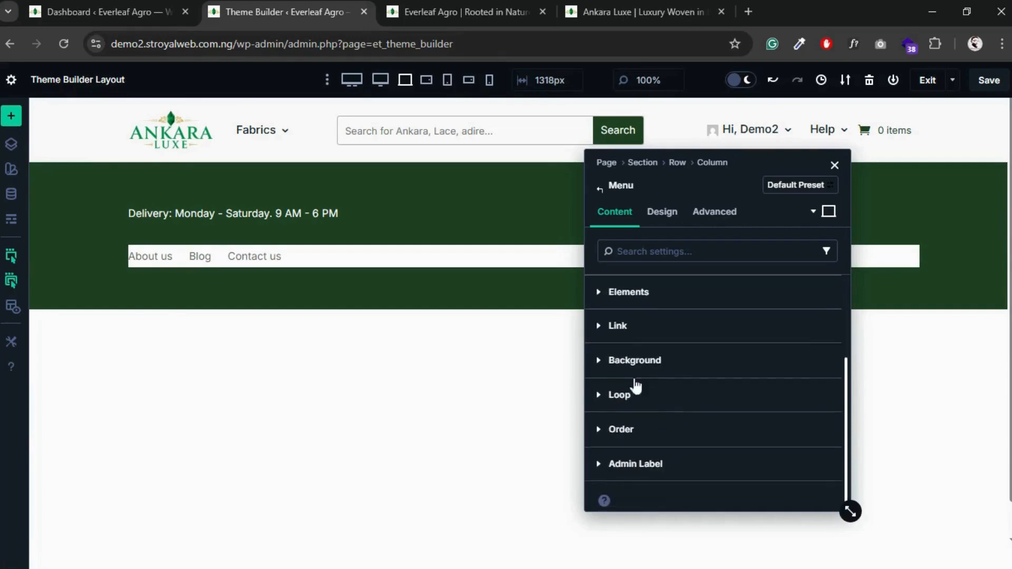
{"action": "left_click", "coordinate": [605, 360]}
{"action": "scroll", "coordinate": [675, 447], "scroll_direction": "down", "scroll_amount": 2}
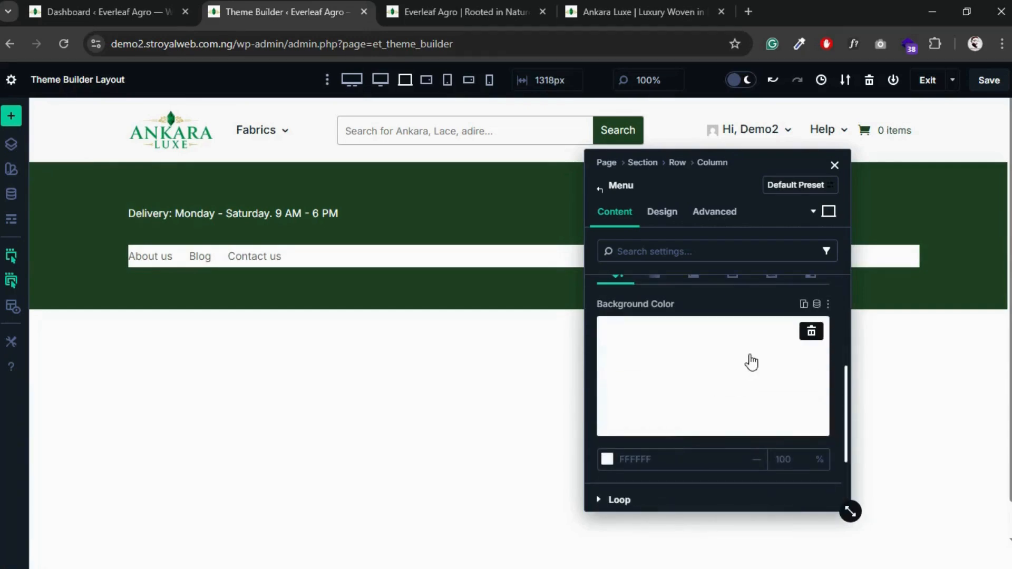
{"action": "left_click", "coordinate": [810, 332]}
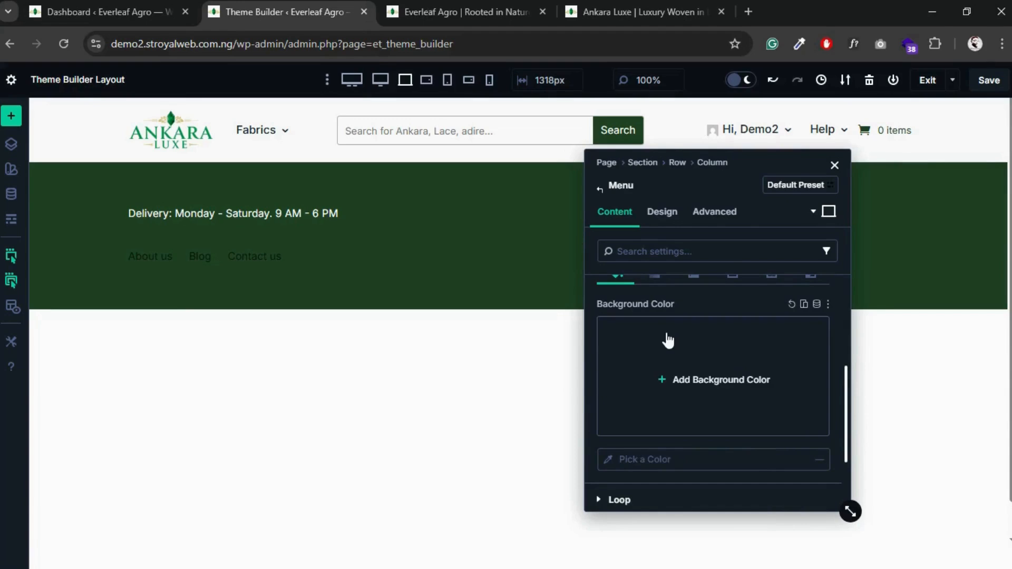
{"action": "scroll", "coordinate": [669, 340], "scroll_direction": "up", "scroll_amount": 4}
{"action": "scroll", "coordinate": [669, 340], "scroll_direction": "down", "scroll_amount": 1}
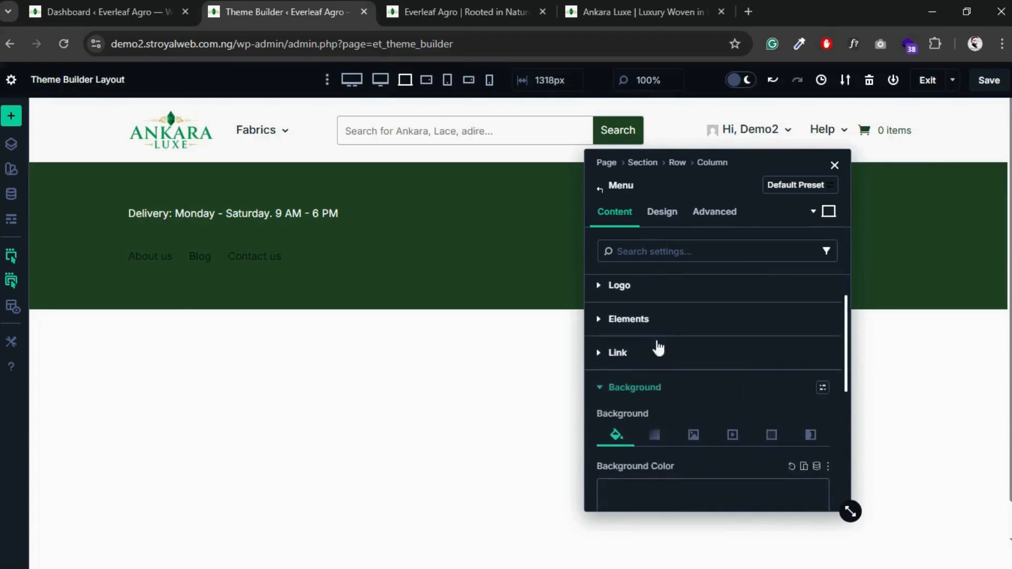
{"action": "left_click", "coordinate": [599, 388]}
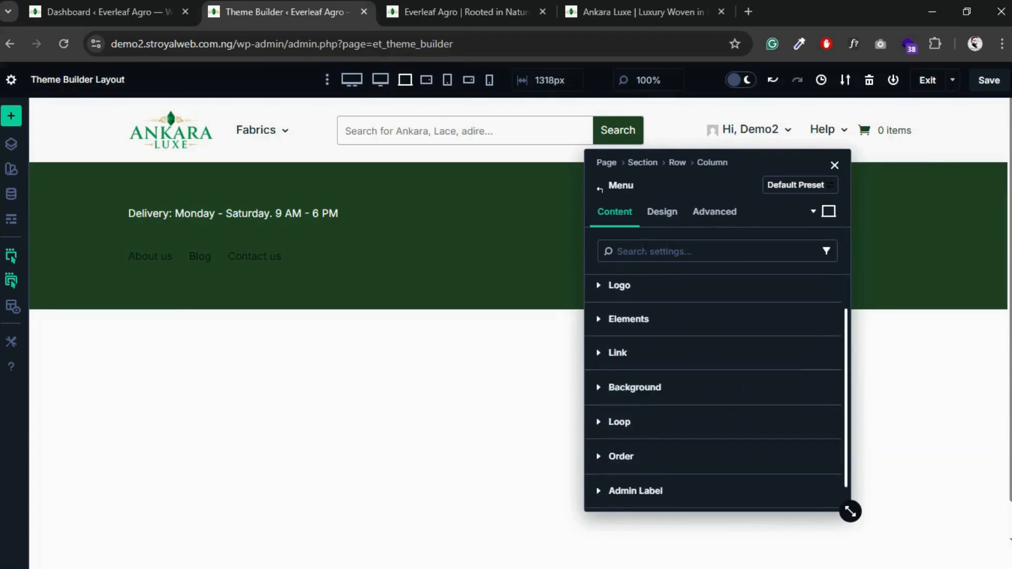
- Set the Menu module's active link color to the yellow Secondary Color global color
{"action": "left_click", "coordinate": [659, 216]}
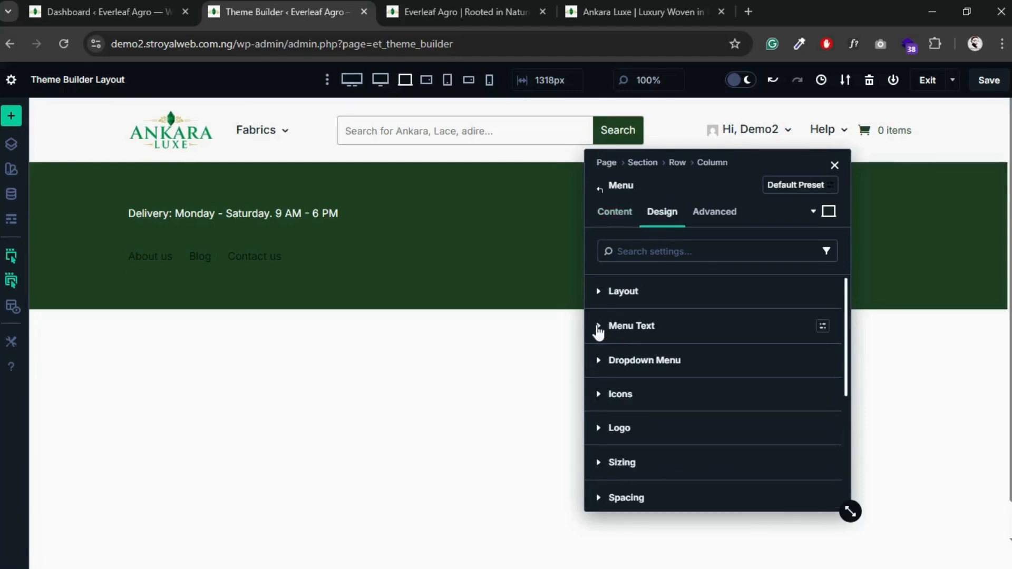
{"action": "left_click", "coordinate": [599, 329]}
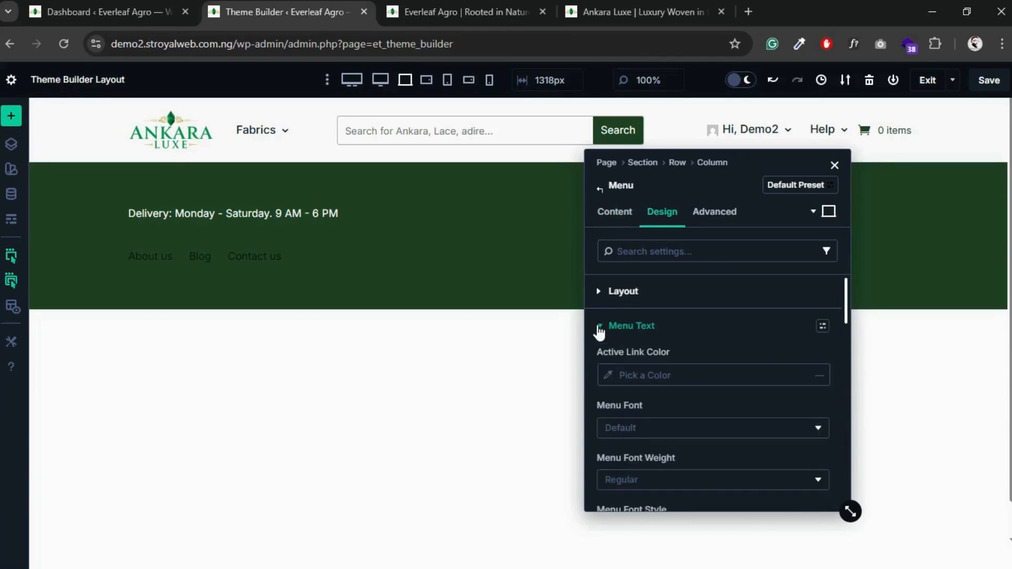
{"action": "left_click", "coordinate": [608, 375]}
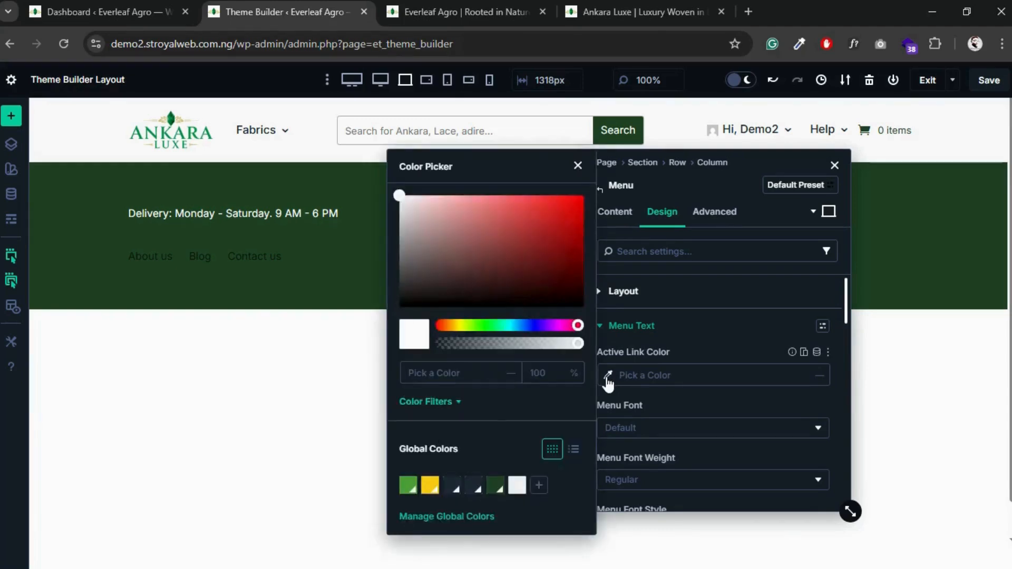
{"action": "left_click", "coordinate": [430, 485]}
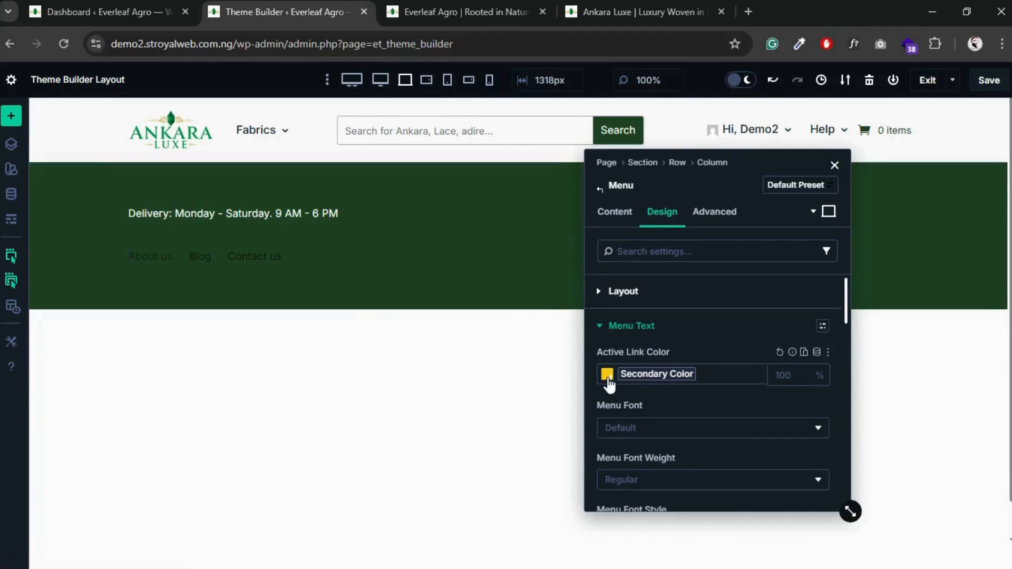
- Set the delivery section menu's text color to white (FFFFFF) and review its other text settings
{"action": "scroll", "coordinate": [661, 412], "scroll_direction": "down", "scroll_amount": 3}
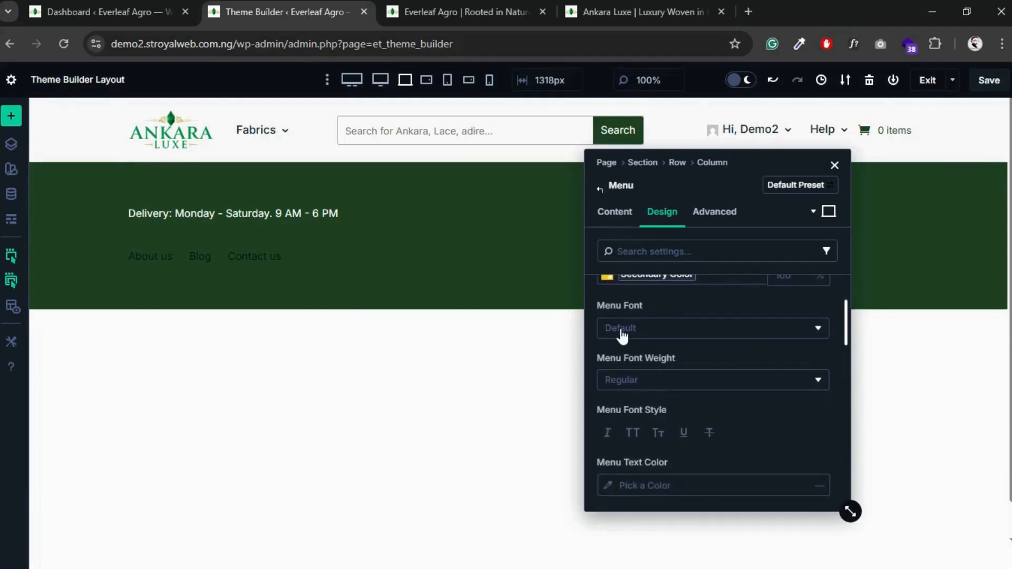
{"action": "scroll", "coordinate": [612, 365], "scroll_direction": "down", "scroll_amount": 3}
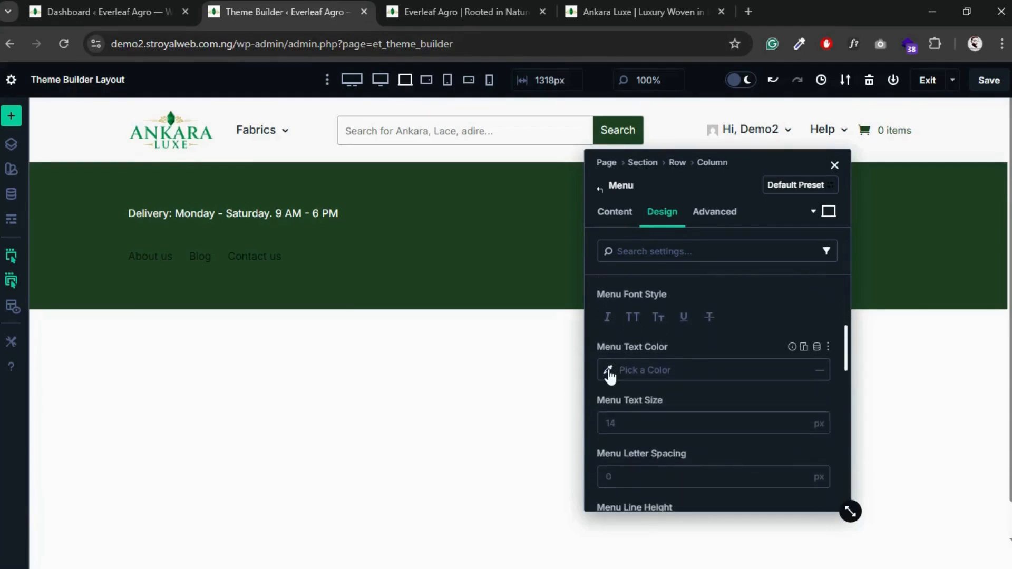
{"action": "left_click", "coordinate": [610, 375]}
{"action": "left_click_drag", "start_coordinate": [470, 274], "coordinate": [382, 189]}
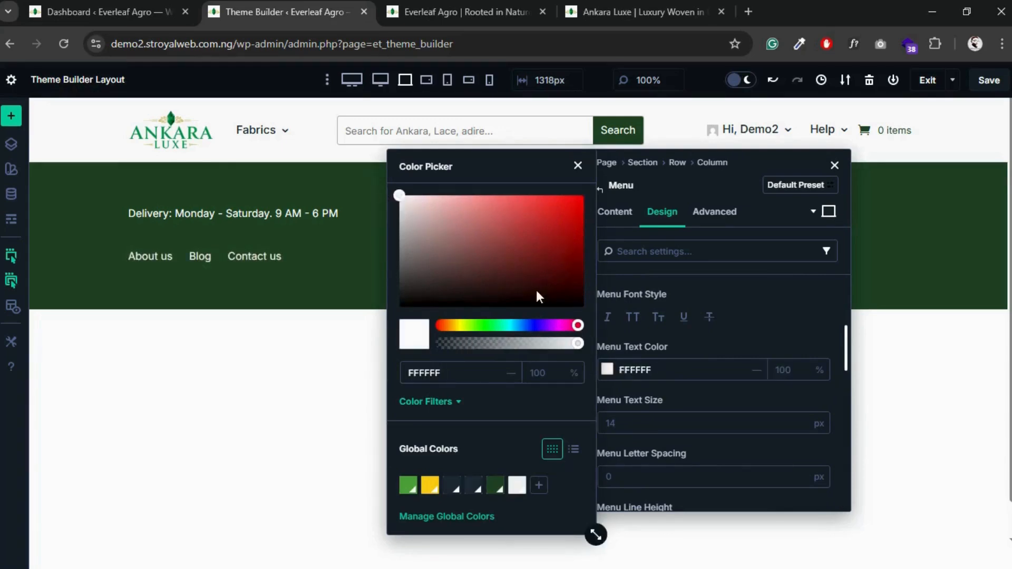
{"action": "scroll", "coordinate": [685, 347], "scroll_direction": "up", "scroll_amount": 5}
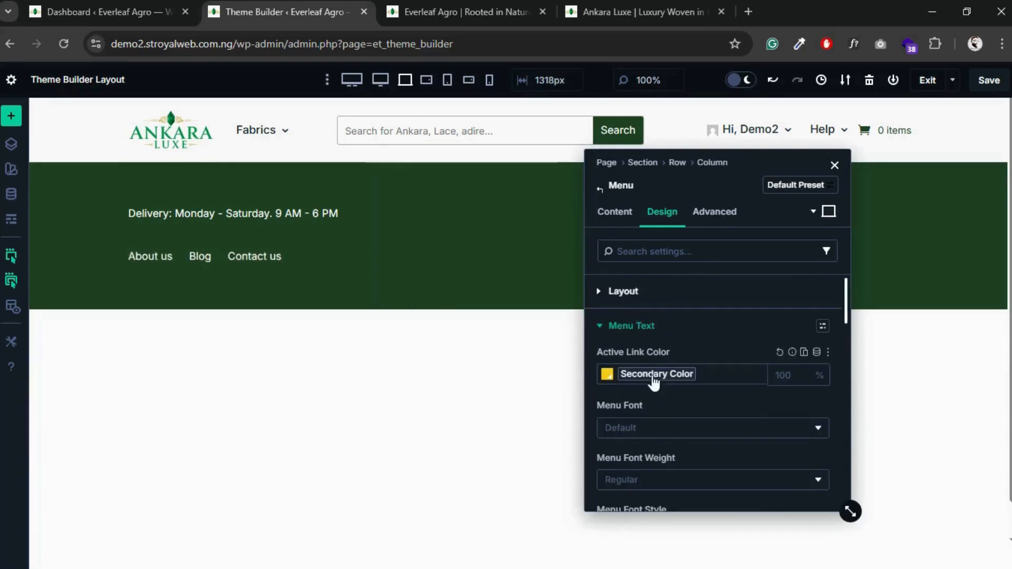
{"action": "scroll", "coordinate": [618, 443], "scroll_direction": "down", "scroll_amount": 3}
{"action": "scroll", "coordinate": [622, 443], "scroll_direction": "down", "scroll_amount": 1}
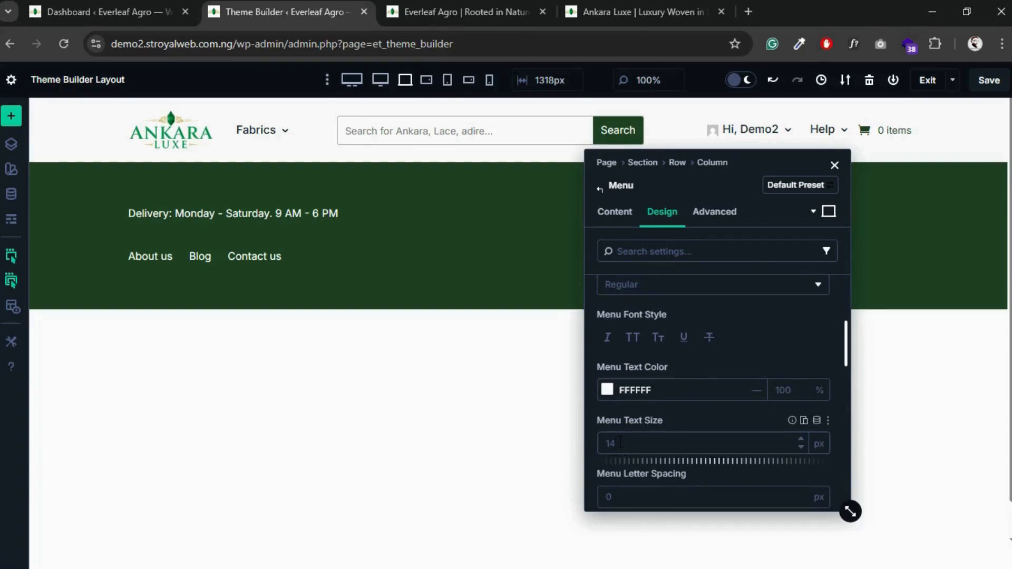
{"action": "scroll", "coordinate": [620, 443], "scroll_direction": "down", "scroll_amount": 1}
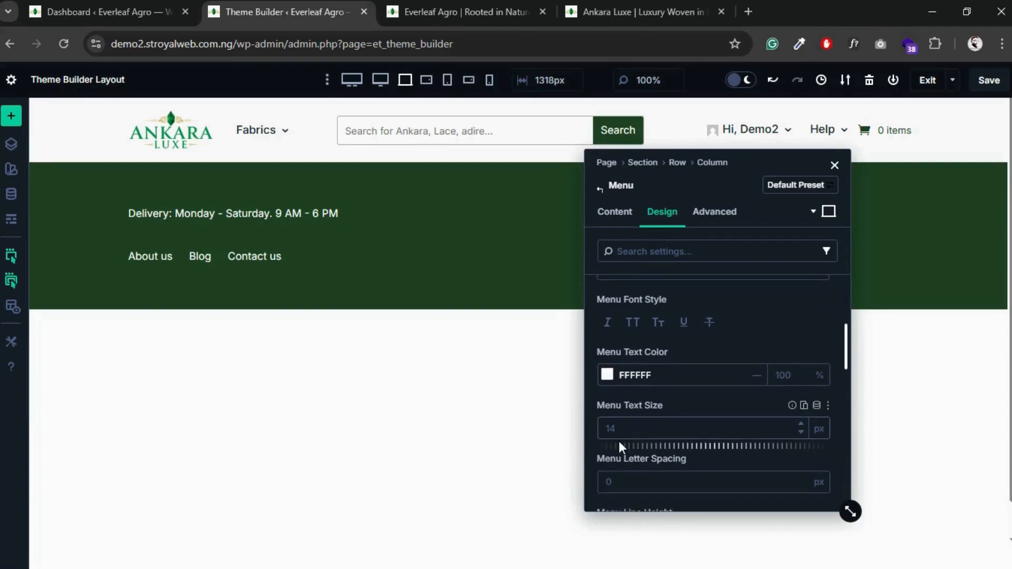
{"action": "scroll", "coordinate": [620, 443], "scroll_direction": "up", "scroll_amount": 6}
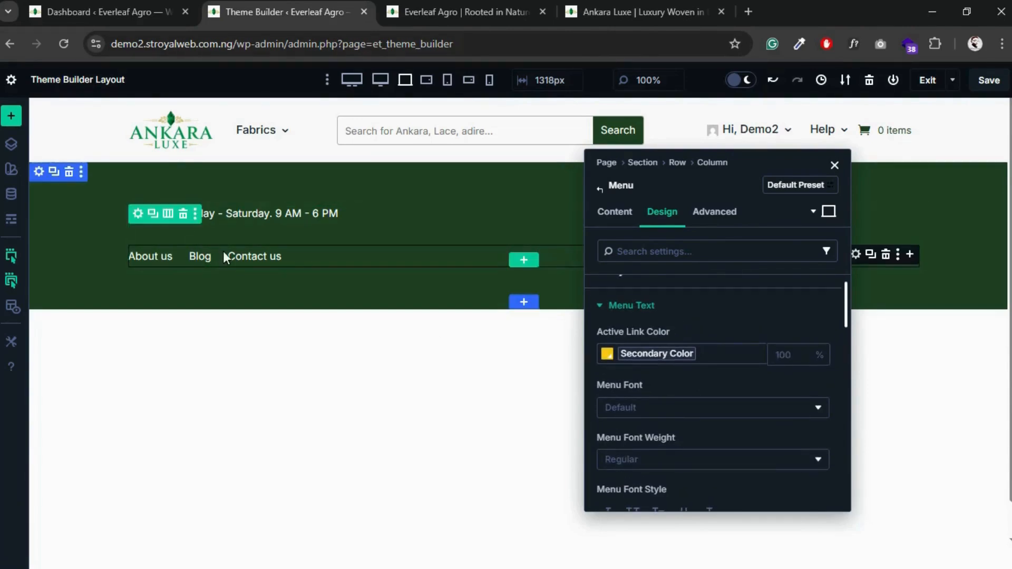
- Set the delivery column's layout style to Flex with a horizontal row direction, placing the text and menu side by side
{"action": "left_click", "coordinate": [600, 191]}
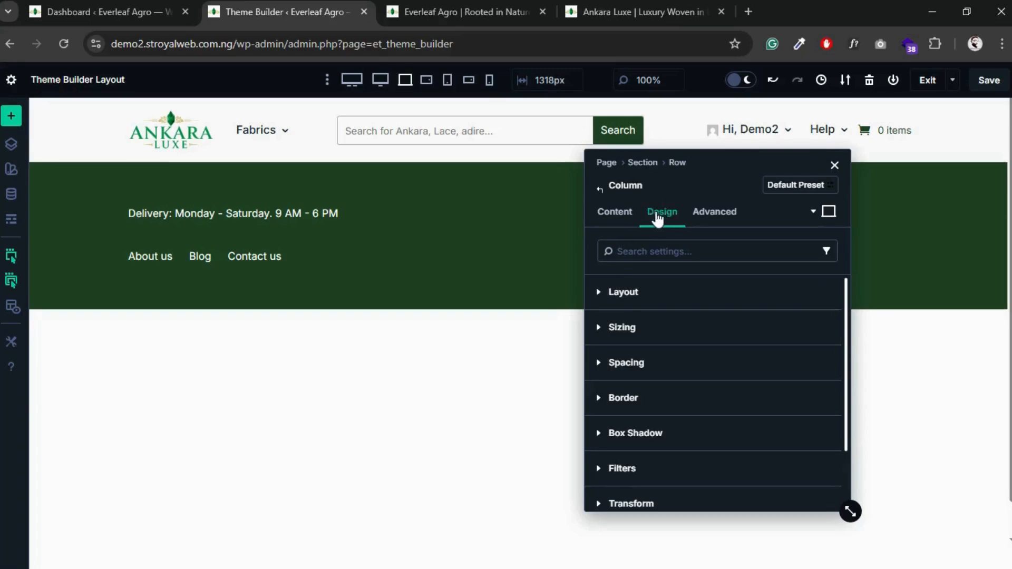
{"action": "left_click", "coordinate": [601, 296]}
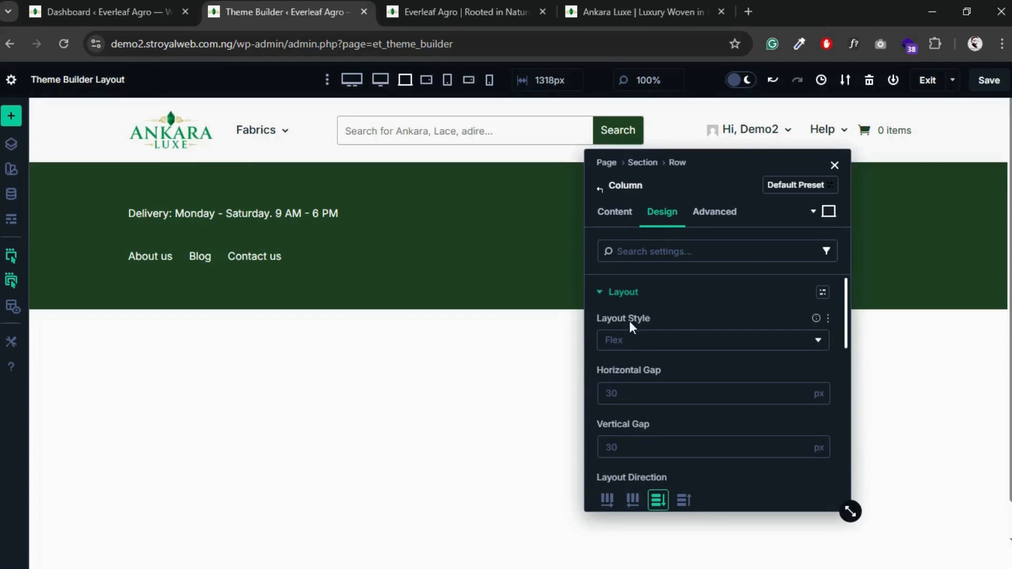
{"action": "left_click", "coordinate": [631, 339]}
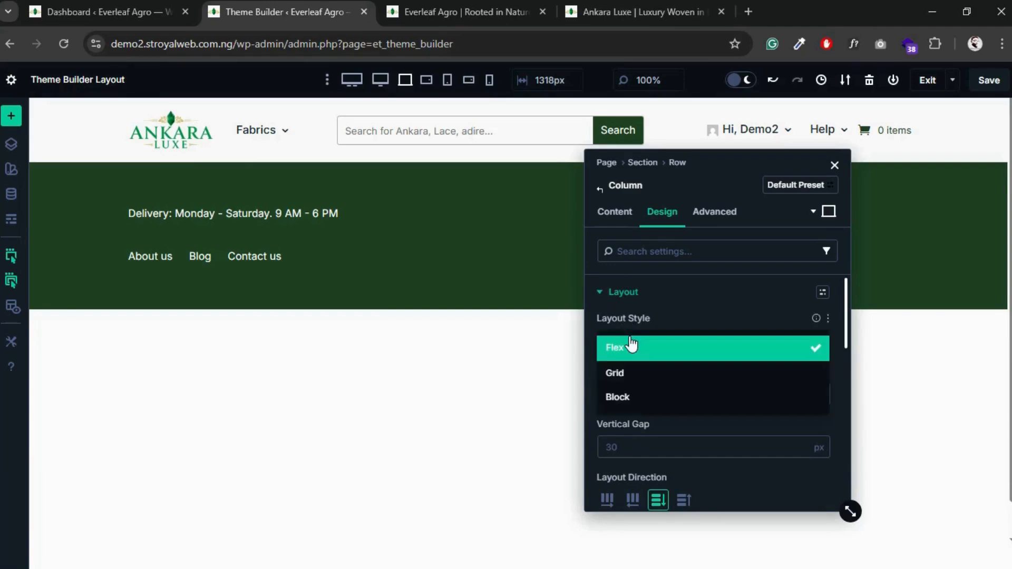
{"action": "left_click", "coordinate": [632, 349]}
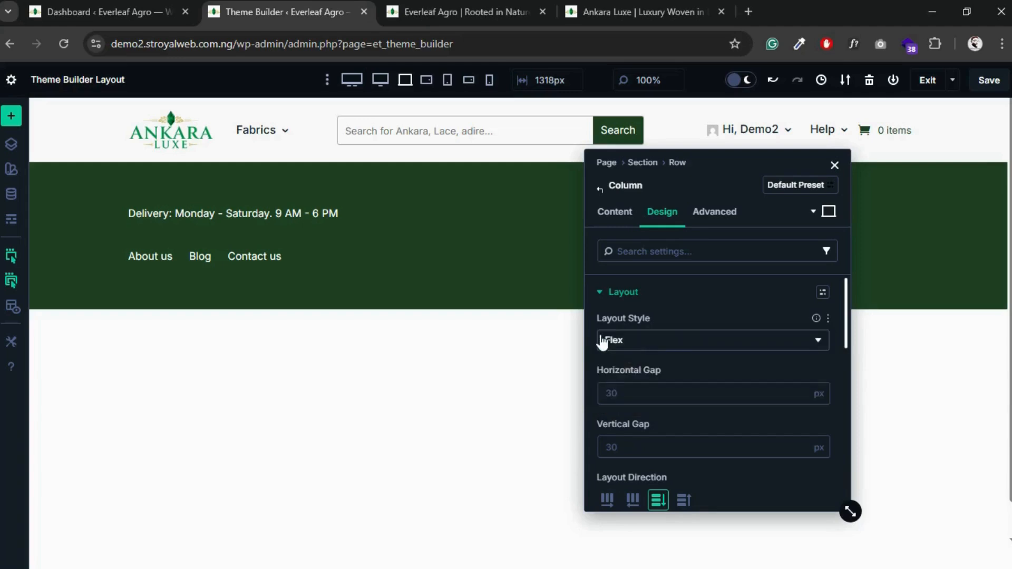
{"action": "scroll", "coordinate": [631, 365], "scroll_direction": "down", "scroll_amount": 2}
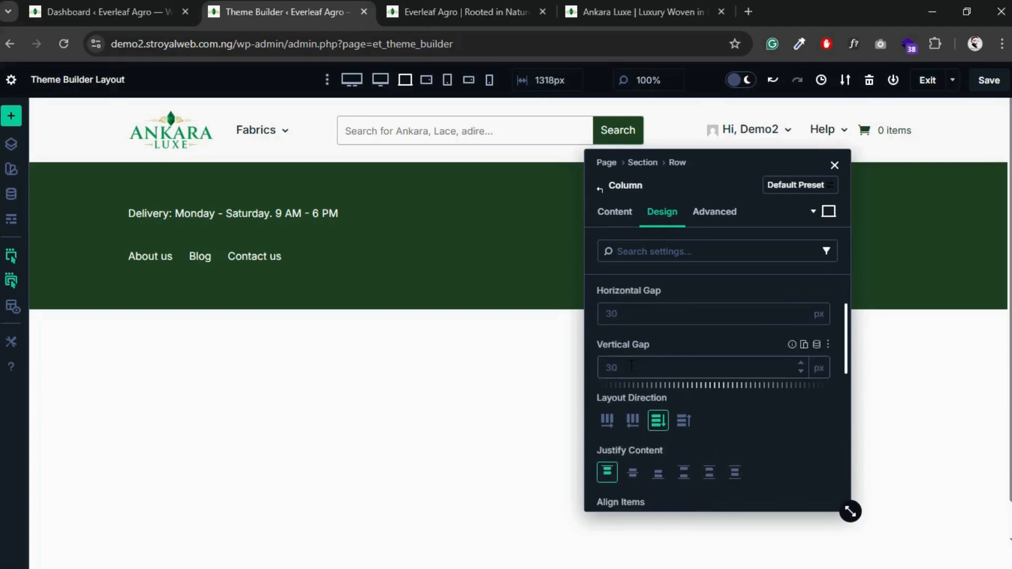
{"action": "left_click", "coordinate": [608, 422]}
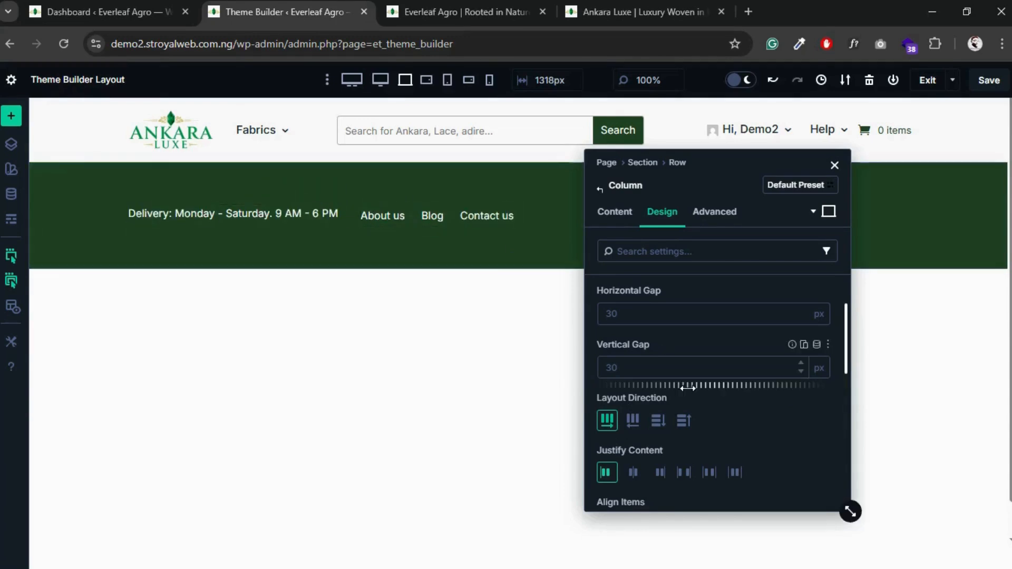
{"action": "scroll", "coordinate": [674, 451], "scroll_direction": "down", "scroll_amount": 1}
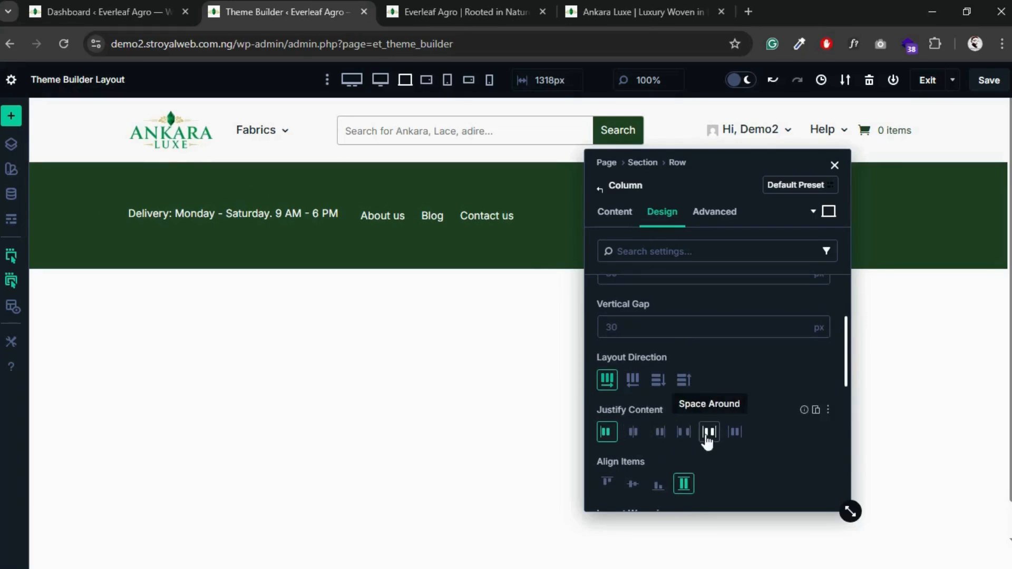
- Set the delivery column's content justification to Space Between and vertically center its items
{"action": "left_click", "coordinate": [683, 433]}
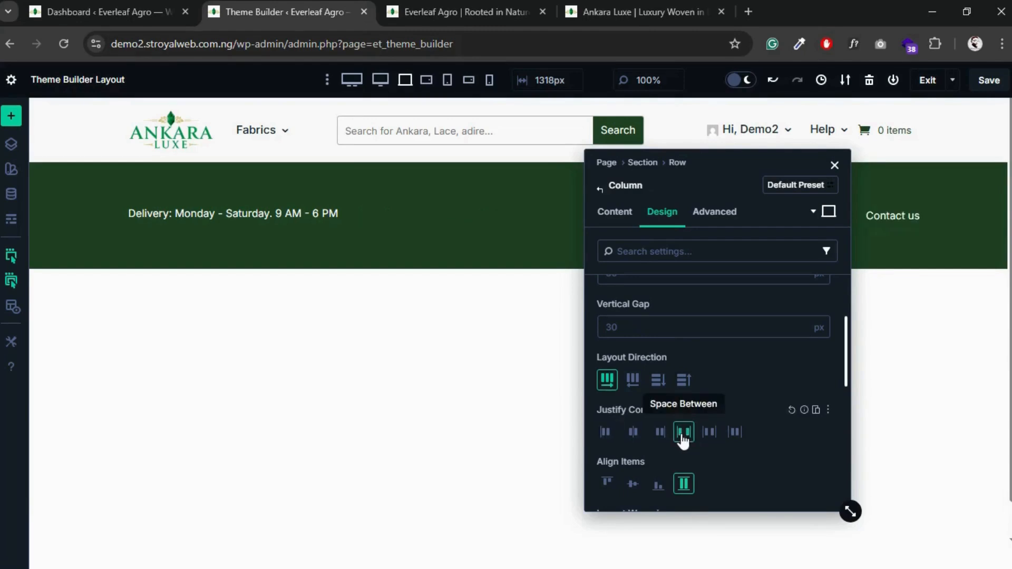
{"action": "left_click_drag", "start_coordinate": [707, 182], "coordinate": [525, 200]}
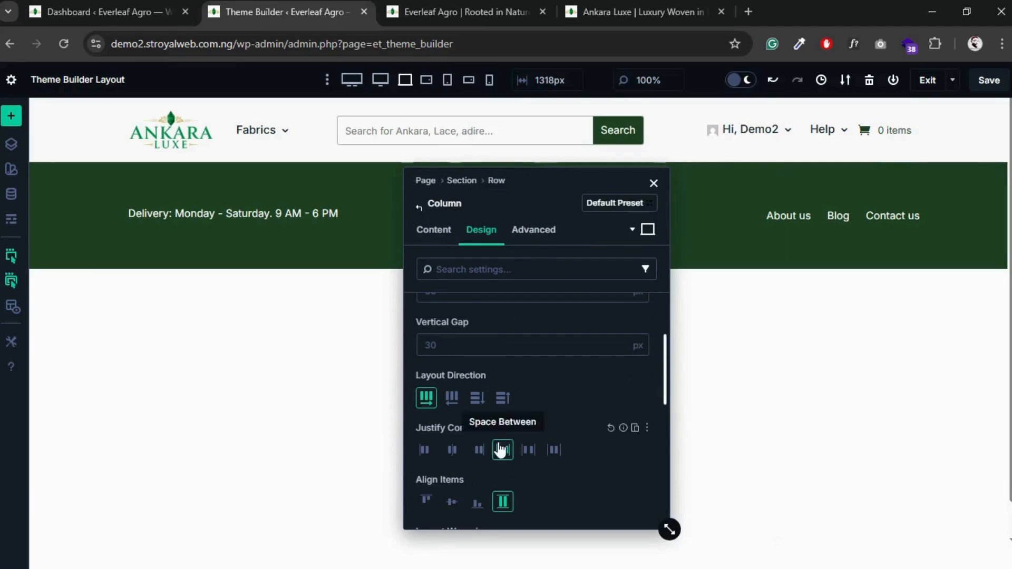
{"action": "left_click", "coordinate": [450, 507]}
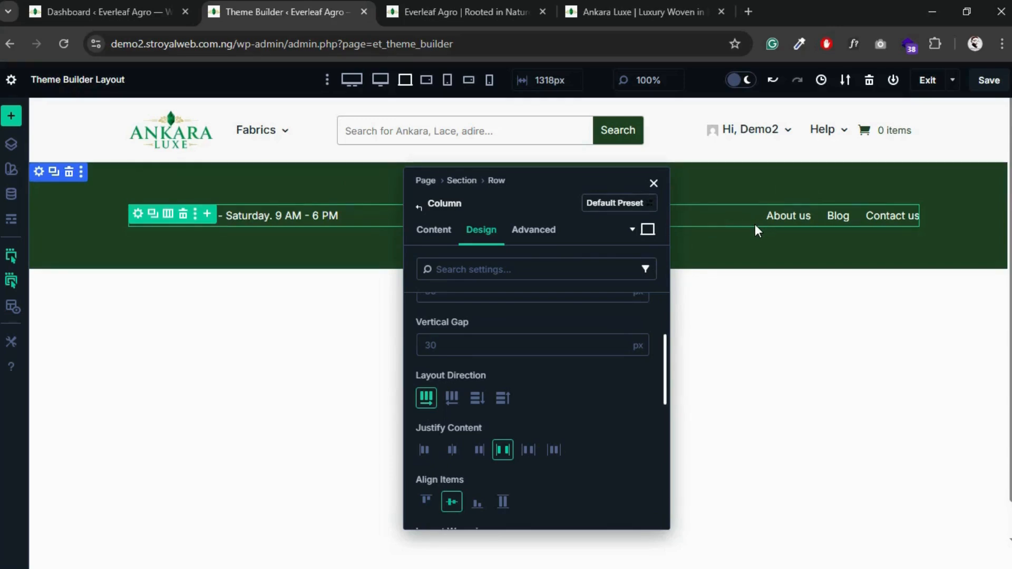
{"action": "scroll", "coordinate": [496, 455], "scroll_direction": "down", "scroll_amount": 3}
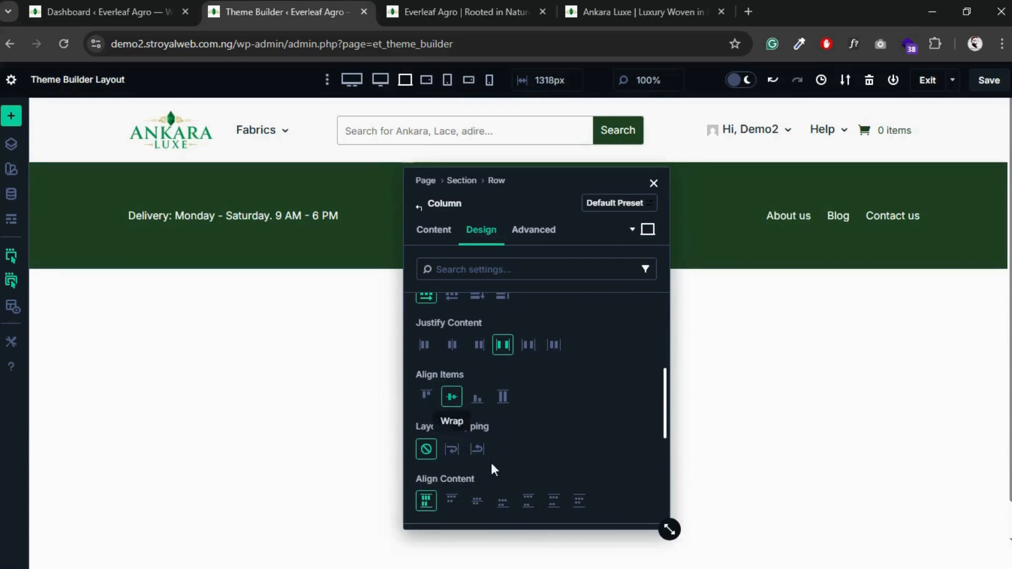
{"action": "scroll", "coordinate": [525, 460], "scroll_direction": "down", "scroll_amount": 2}
{"action": "scroll", "coordinate": [525, 460], "scroll_direction": "up", "scroll_amount": 7}
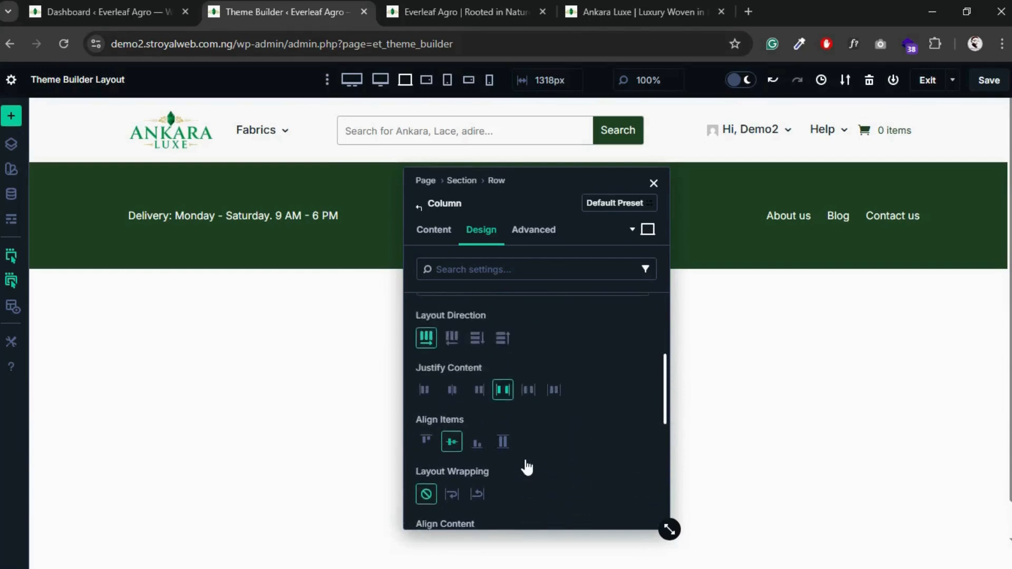
{"action": "scroll", "coordinate": [525, 460], "scroll_direction": "up", "scroll_amount": 1}
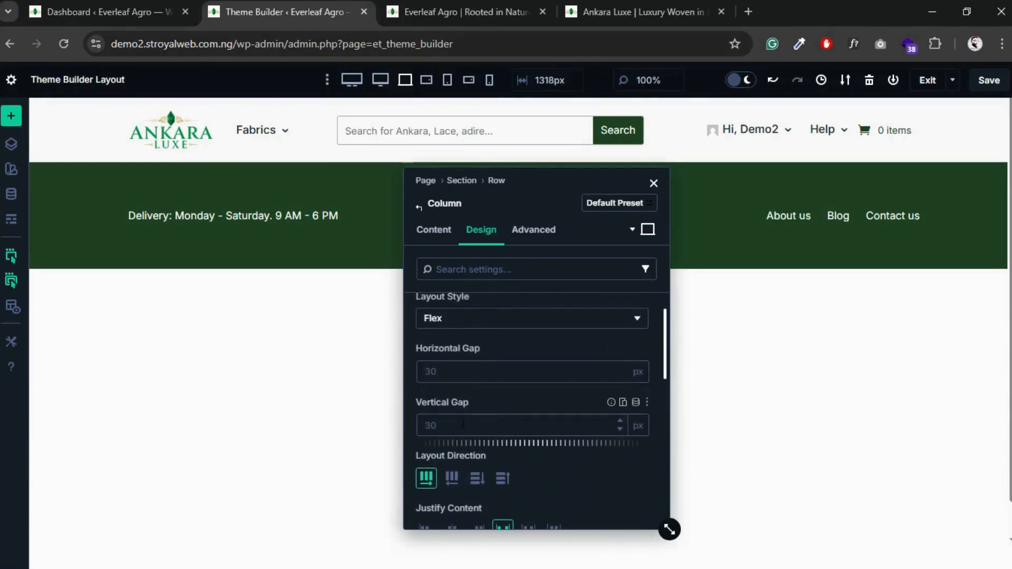
{"action": "scroll", "coordinate": [489, 420], "scroll_direction": "up", "scroll_amount": 1}
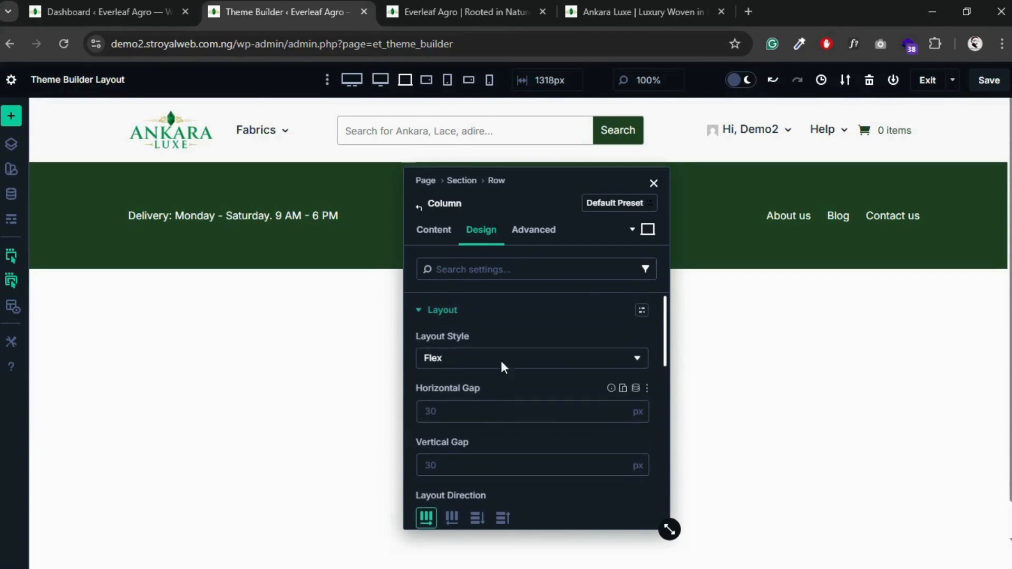
{"action": "left_click", "coordinate": [451, 314]}
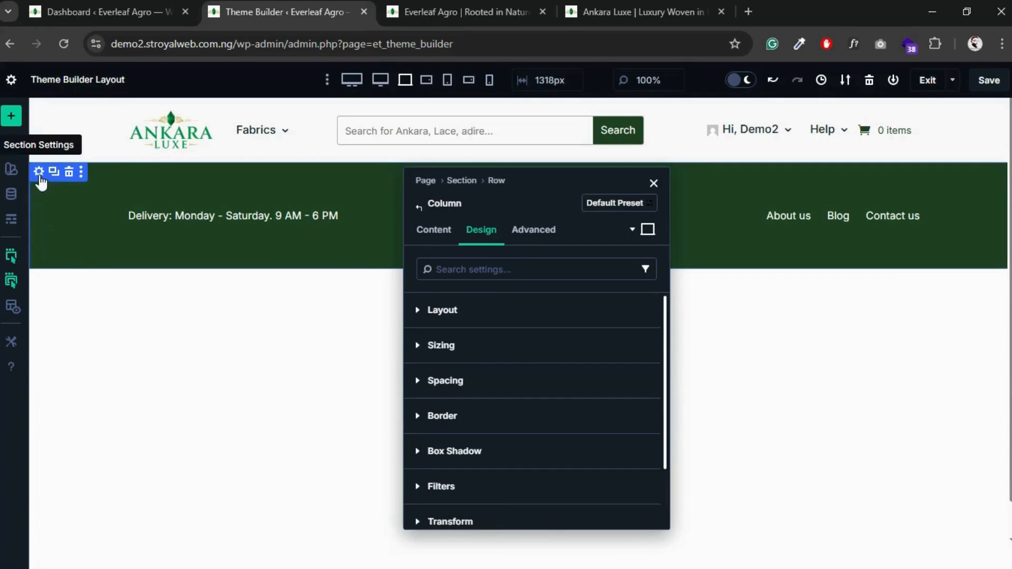
- Set the green delivery section's top and bottom padding to a linked value of 5 px
{"action": "left_click", "coordinate": [39, 174]}
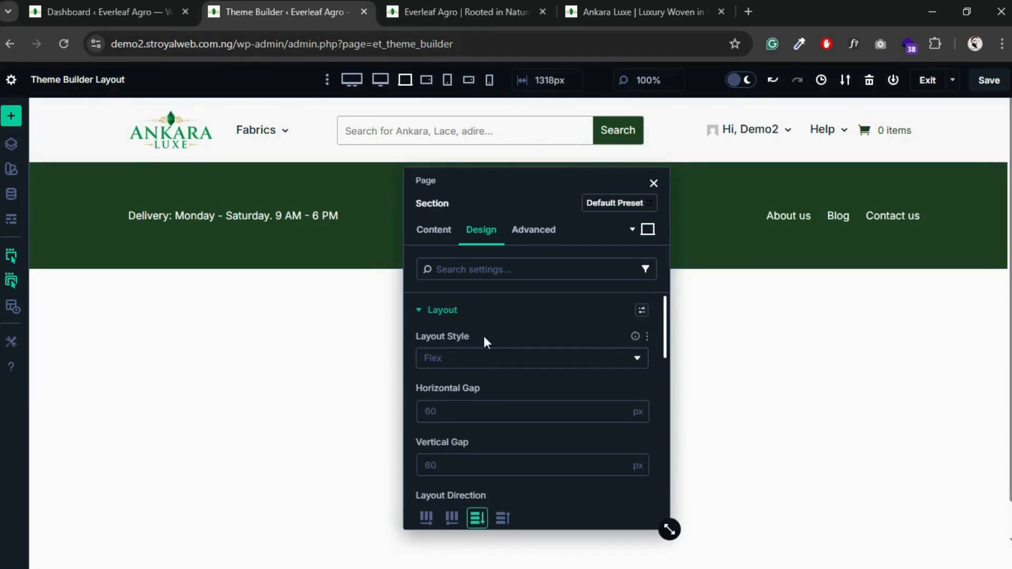
{"action": "left_click", "coordinate": [422, 311]}
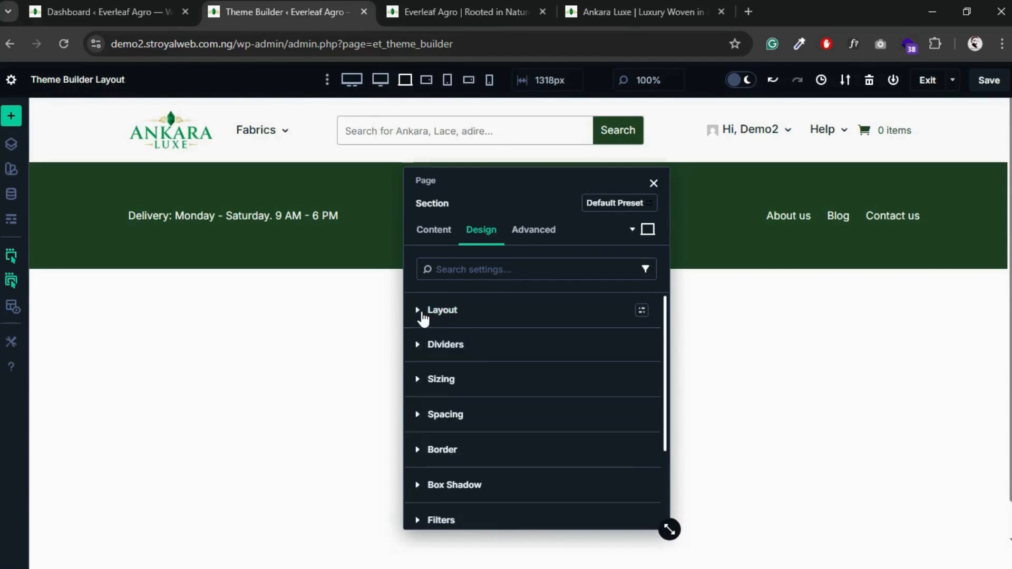
{"action": "left_click", "coordinate": [420, 417]}
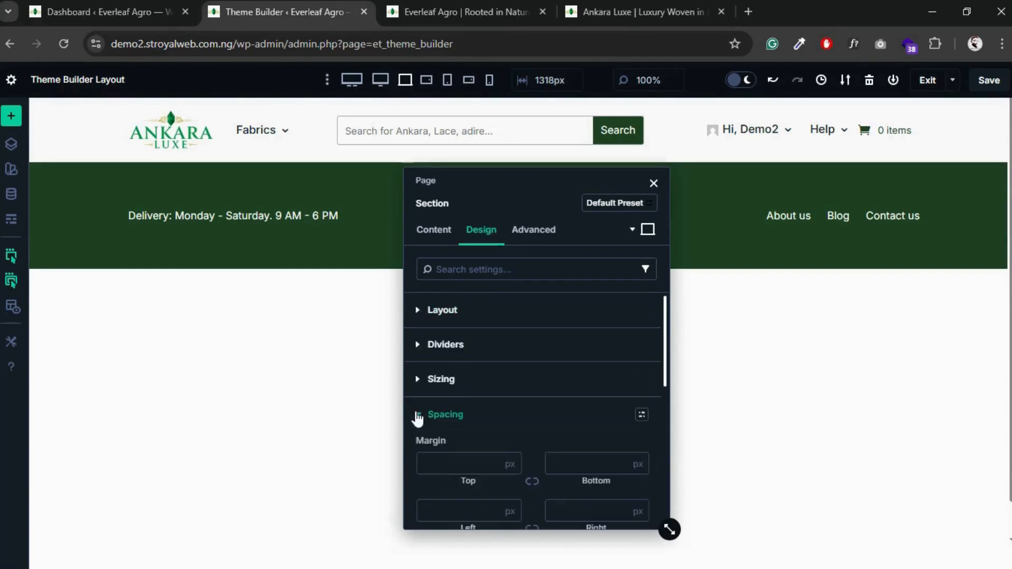
{"action": "scroll", "coordinate": [495, 432], "scroll_direction": "down", "scroll_amount": 1}
{"action": "scroll", "coordinate": [495, 432], "scroll_direction": "down", "scroll_amount": 1}
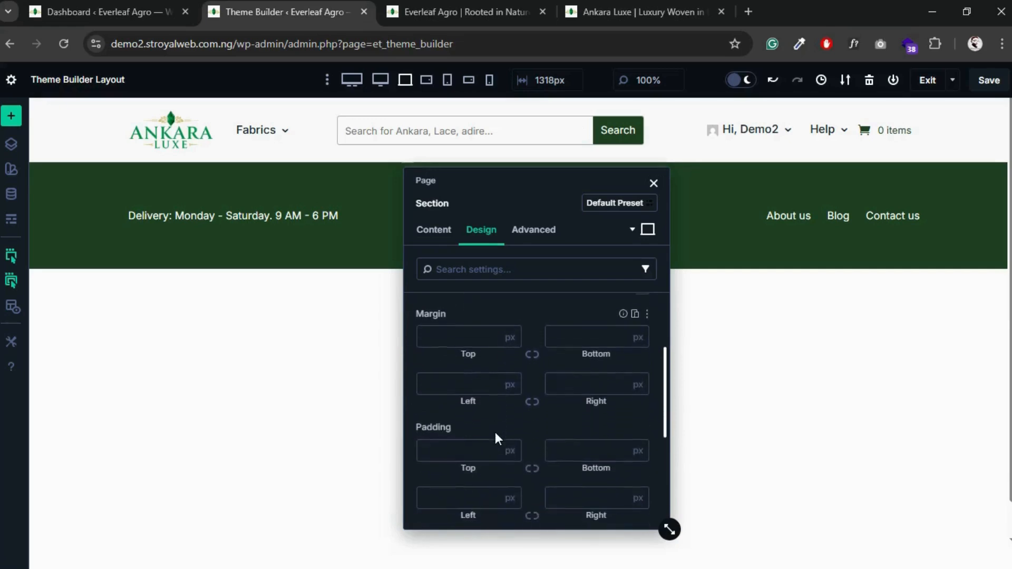
{"action": "left_click", "coordinate": [471, 447]}
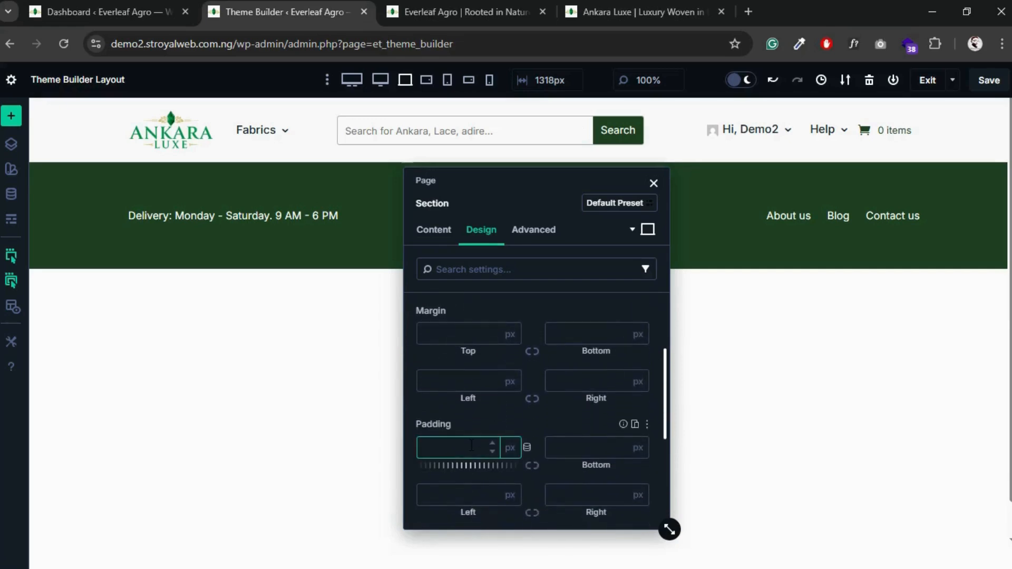
{"action": "type", "text": "5"}
{"action": "left_click", "coordinate": [532, 466]}
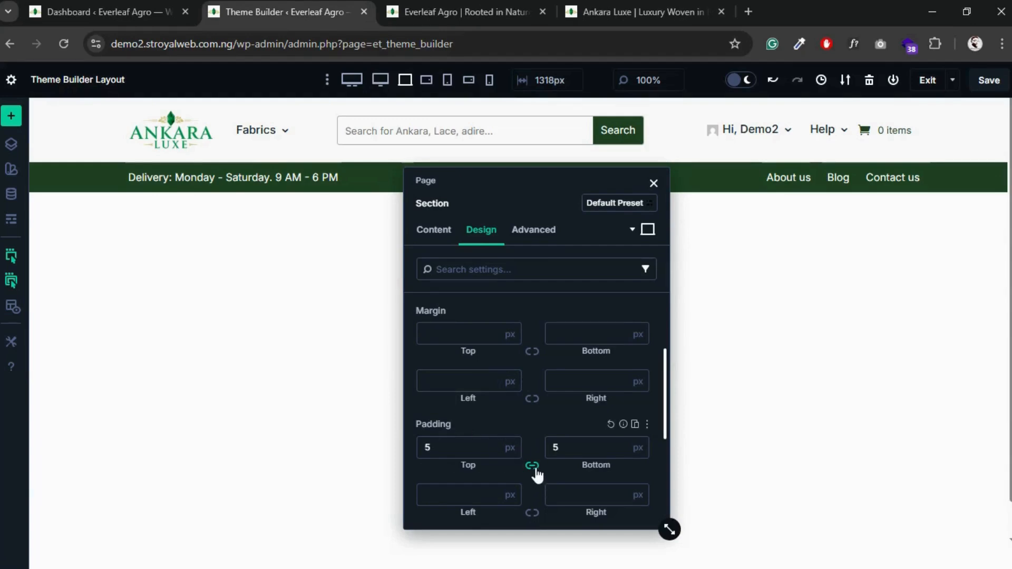
{"action": "left_click", "coordinate": [494, 444]}
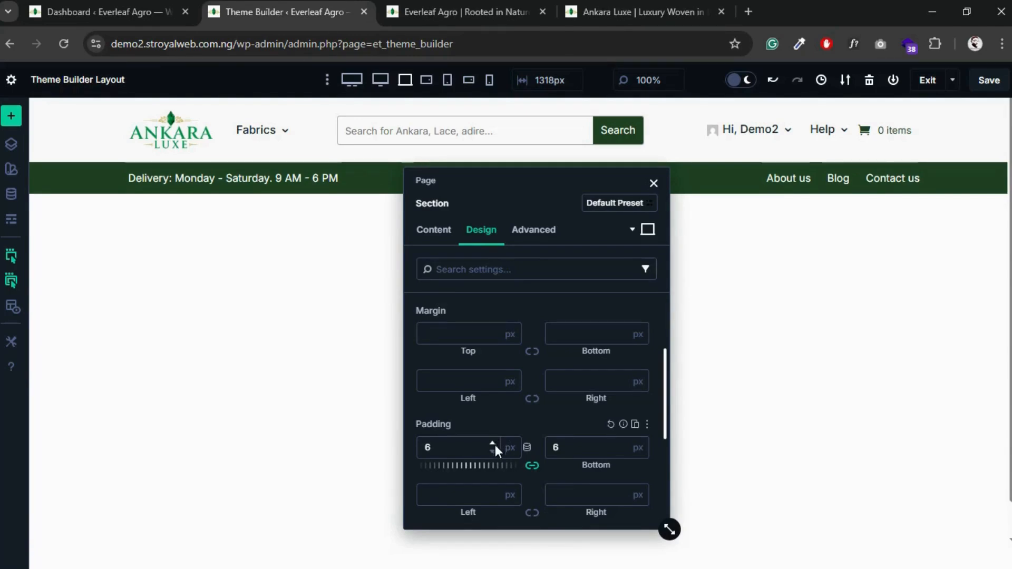
{"action": "left_click", "coordinate": [495, 454]}
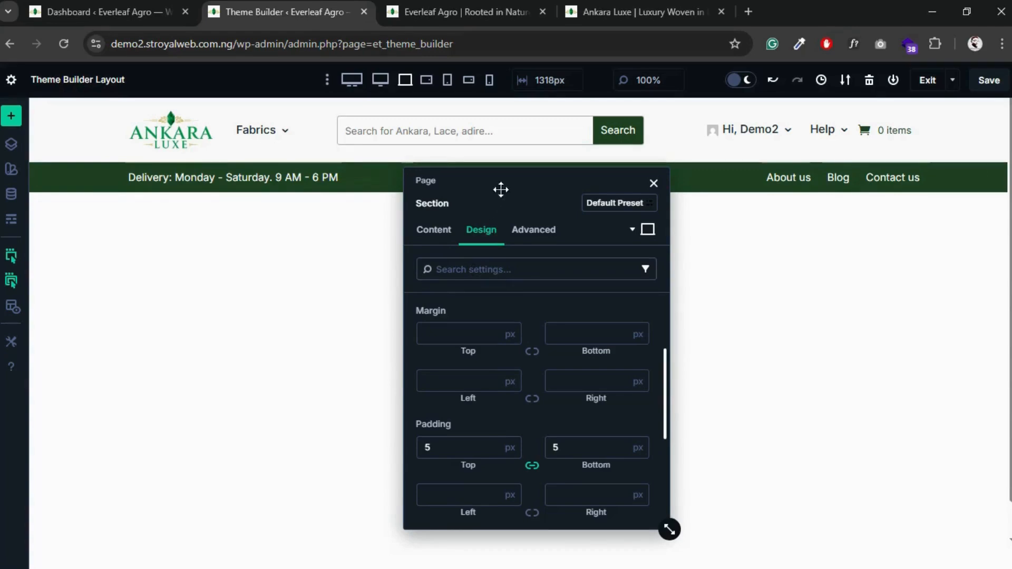
{"action": "left_click", "coordinate": [655, 184]}
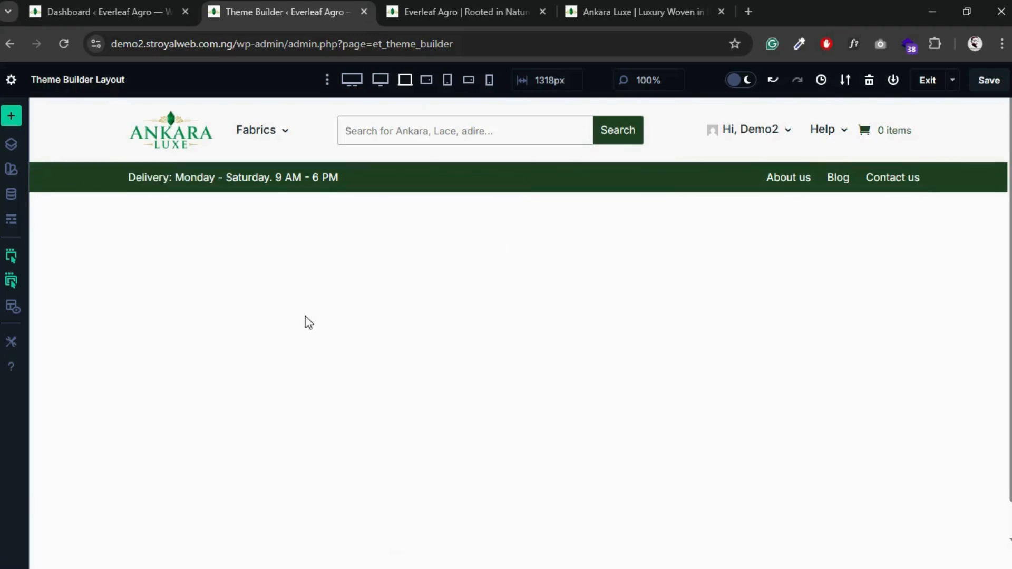
- Move the green delivery section above the main header section with the logo and search bar
{"action": "left_click", "coordinate": [56, 130]}
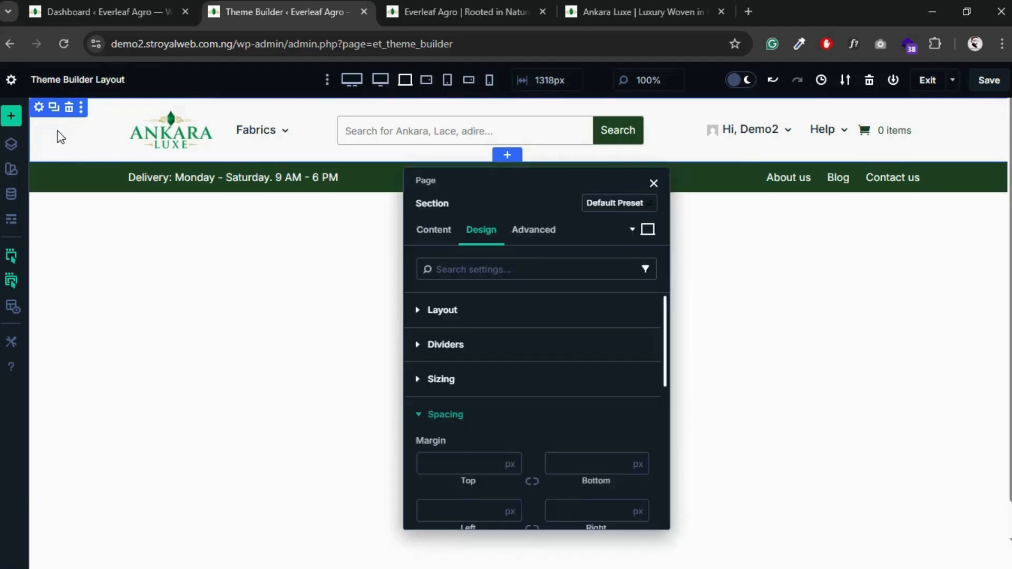
{"action": "left_click_drag", "start_coordinate": [59, 138], "coordinate": [76, 173]}
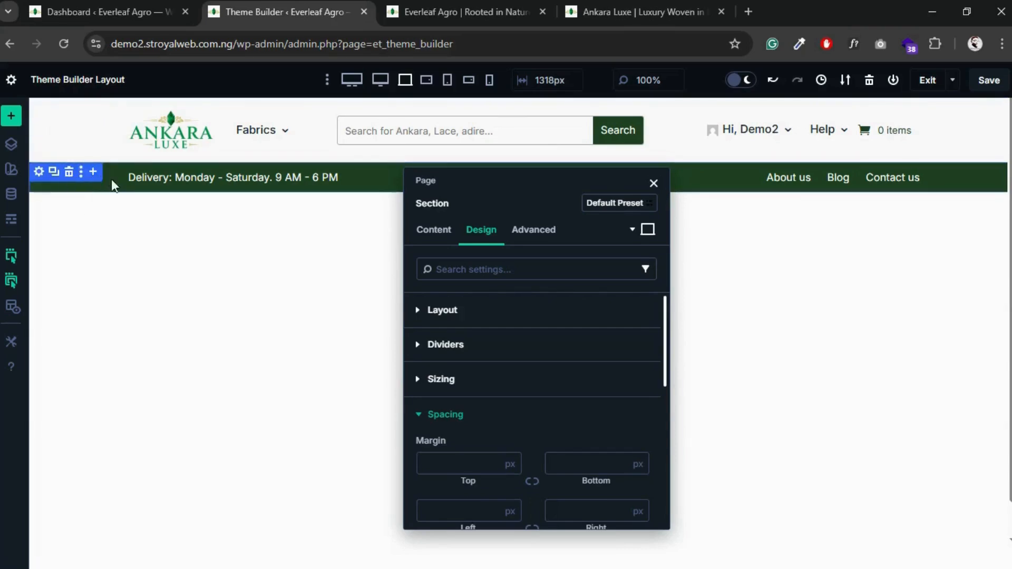
{"action": "left_click_drag", "start_coordinate": [112, 179], "coordinate": [110, 80]}
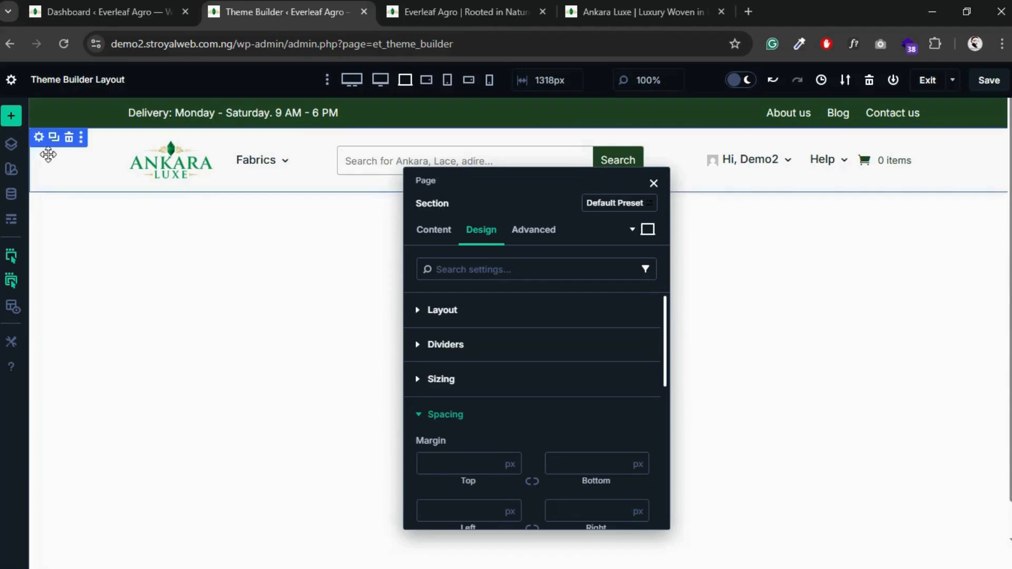
- Review the section order in the layer structure with both sections collapsed
{"action": "left_click", "coordinate": [11, 153]}
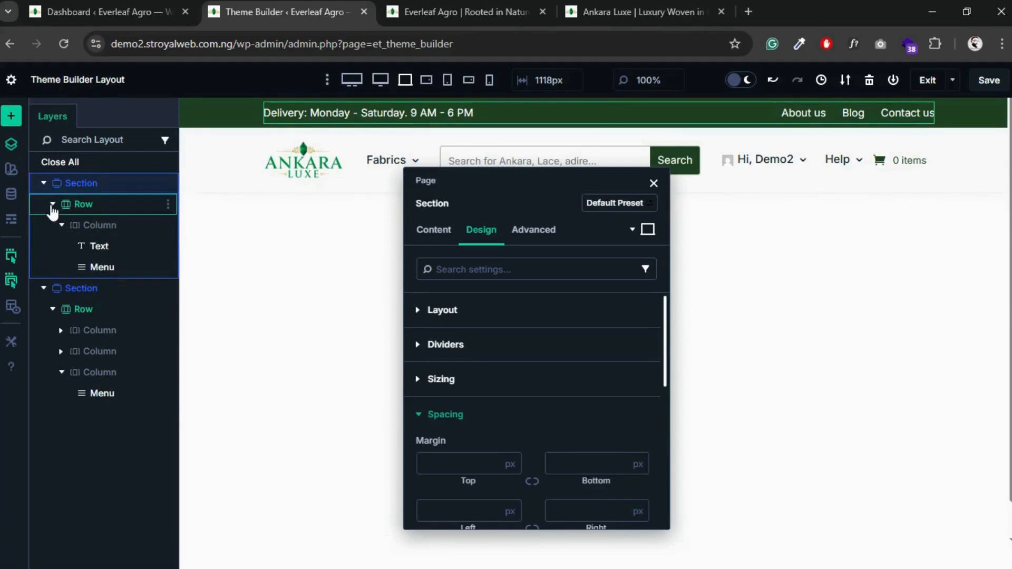
{"action": "left_click", "coordinate": [44, 183]}
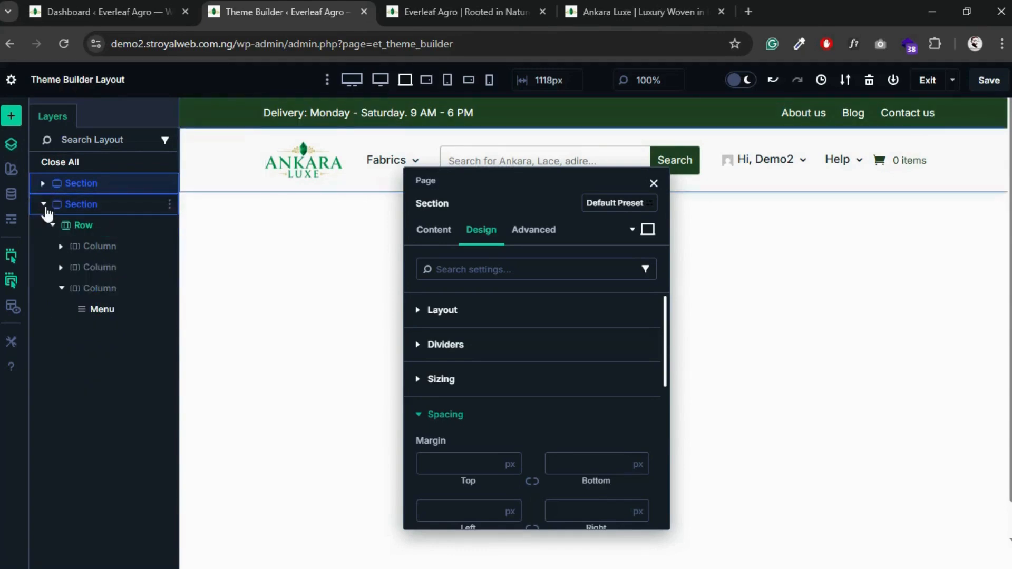
{"action": "left_click", "coordinate": [44, 205]}
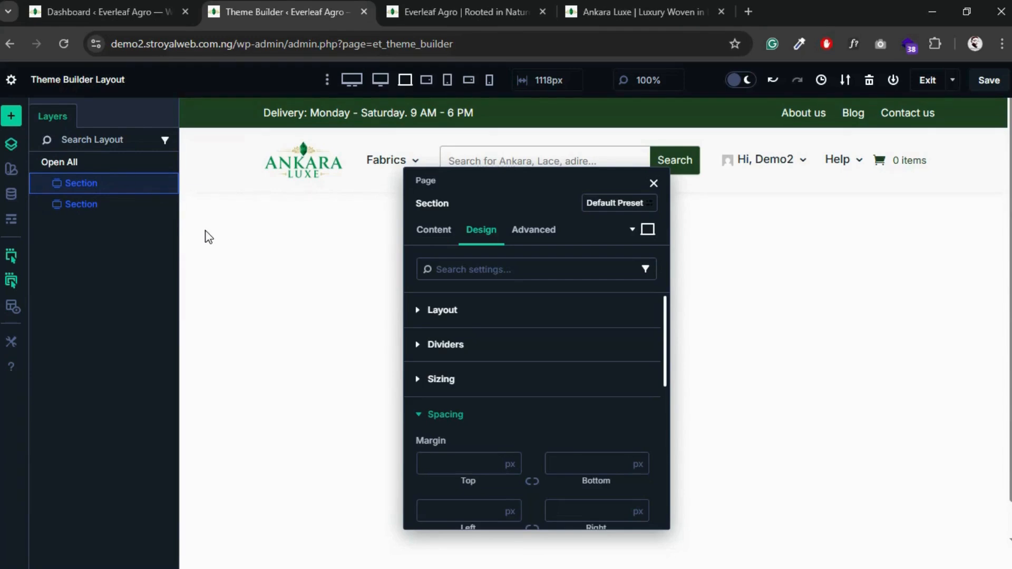
{"action": "left_click", "coordinate": [11, 144]}
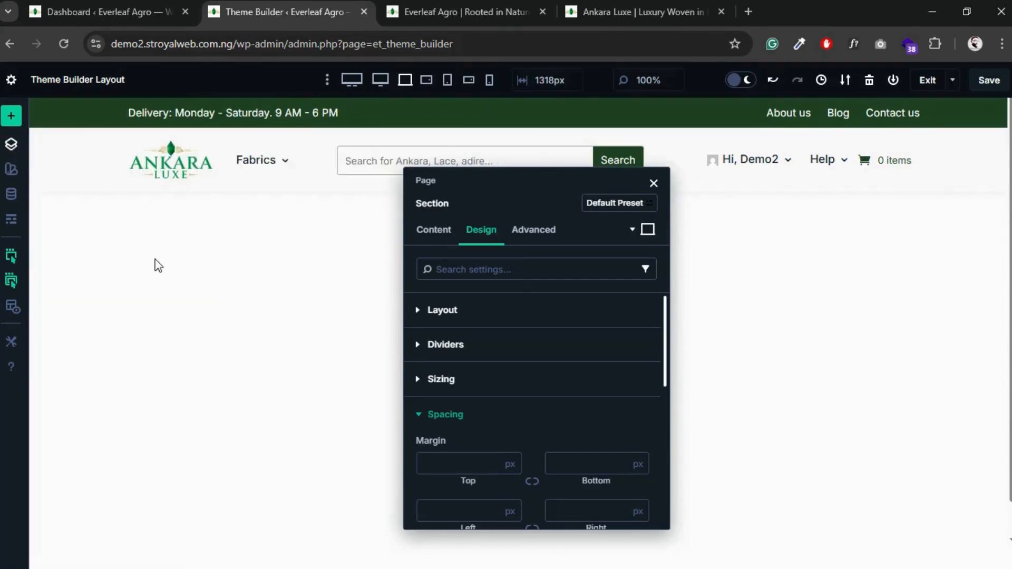
{"action": "left_click", "coordinate": [12, 144]}
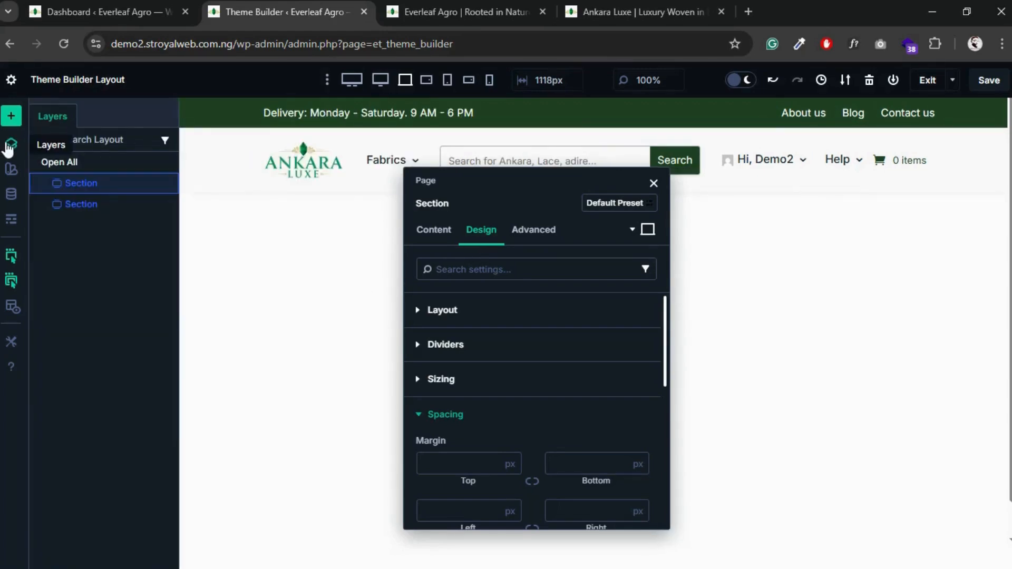
{"action": "left_click", "coordinate": [6, 146]}
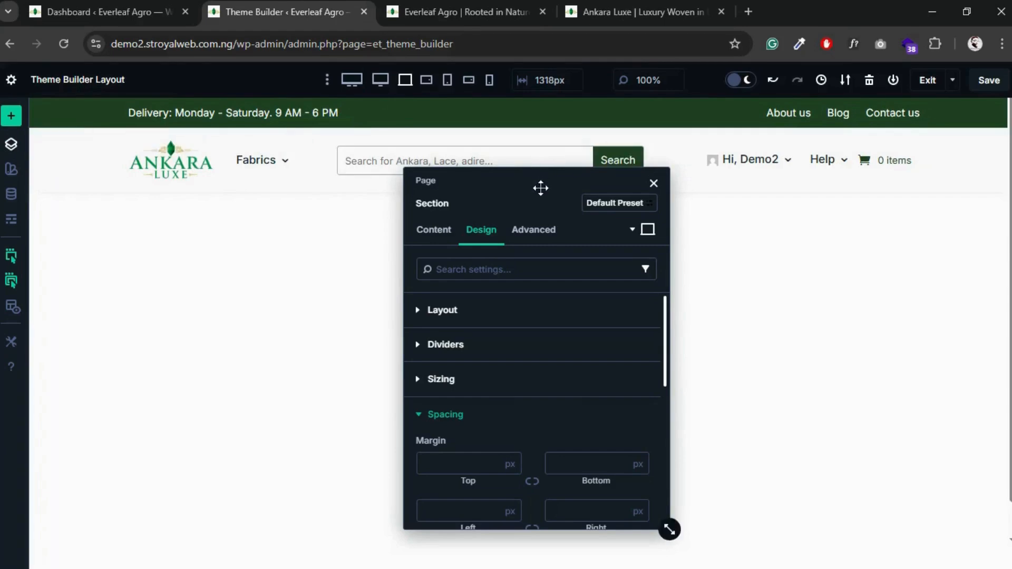
- Save the header layout and switch the canvas to the 920px tablet view
{"action": "left_click_drag", "start_coordinate": [541, 186], "coordinate": [578, 188]}
{"action": "left_click", "coordinate": [690, 183]}
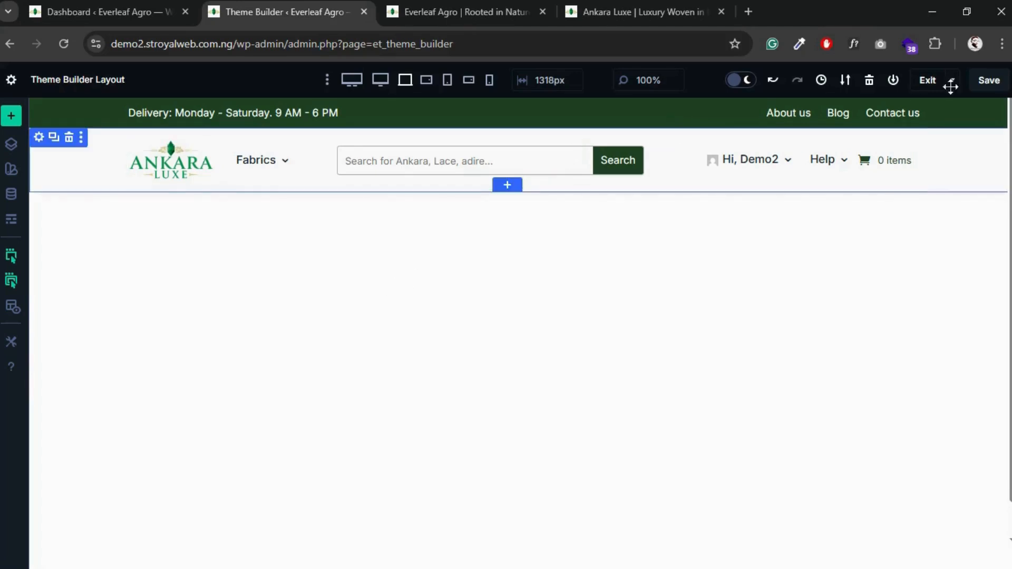
{"action": "left_click", "coordinate": [985, 87]}
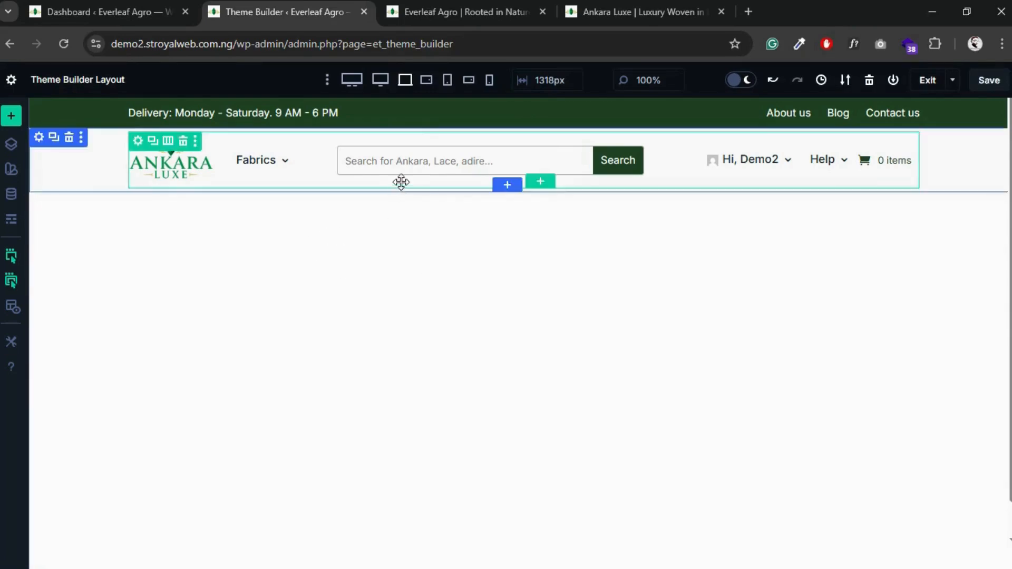
{"action": "left_click", "coordinate": [448, 80]}
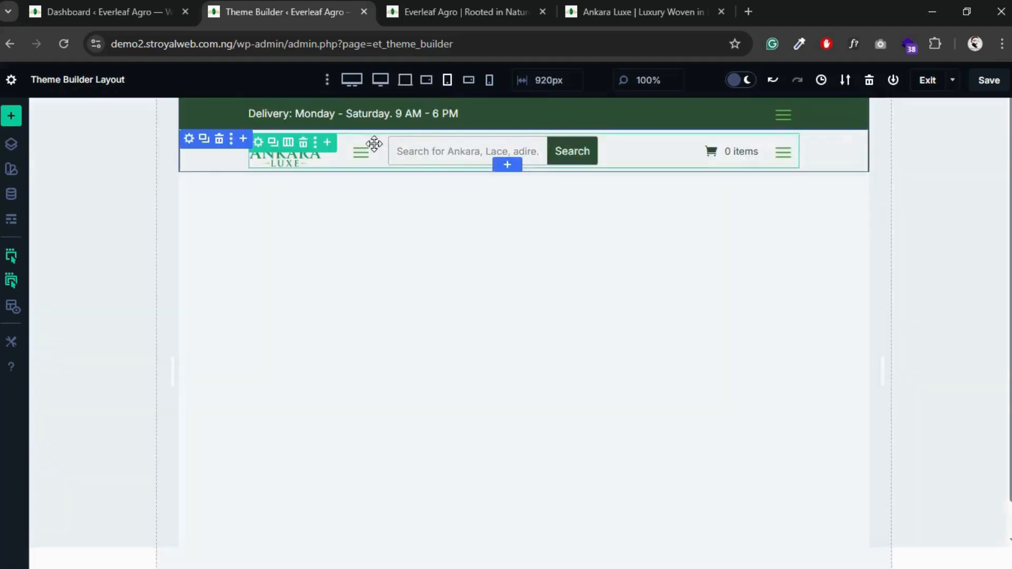